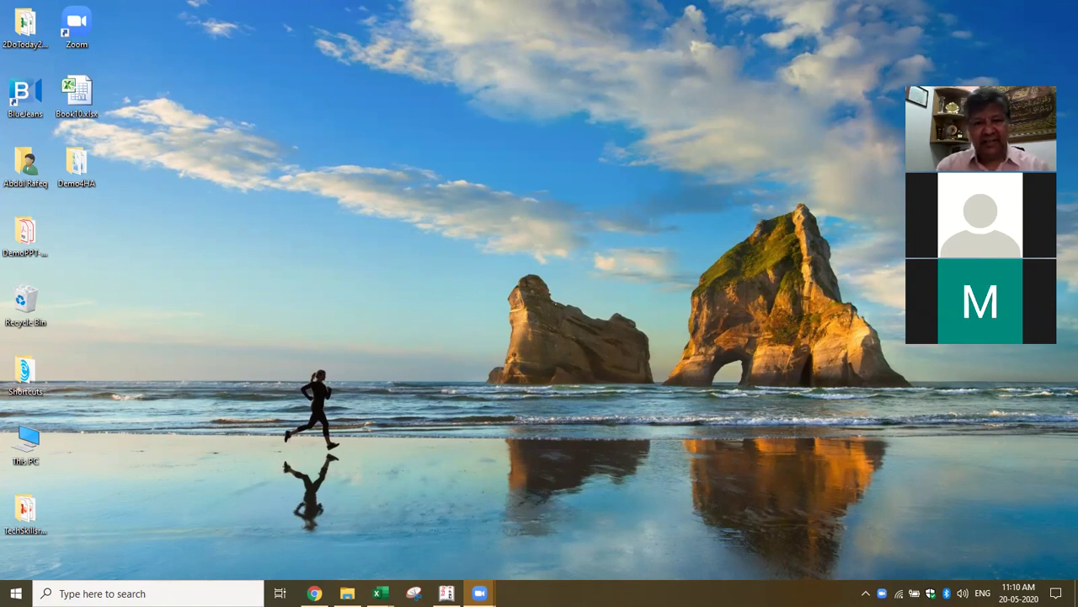
Step: Switch to the open Sales-MultipleRows.xlsx workbook in Excel
{"action": "mouse_move", "coordinate": [380, 593]}
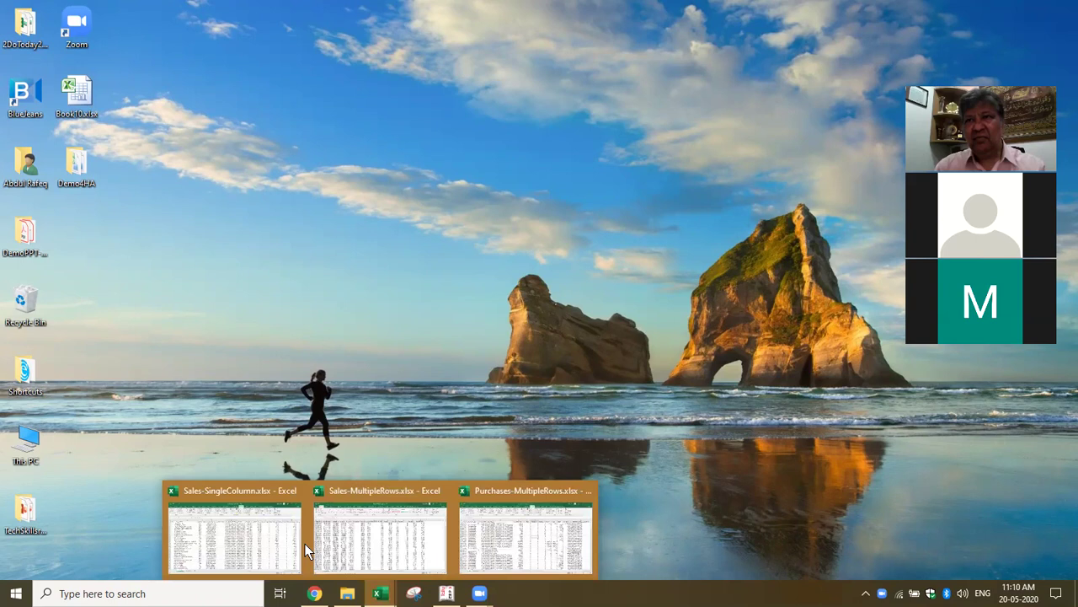
{"action": "left_click", "coordinate": [381, 593]}
{"action": "left_click", "coordinate": [381, 593]}
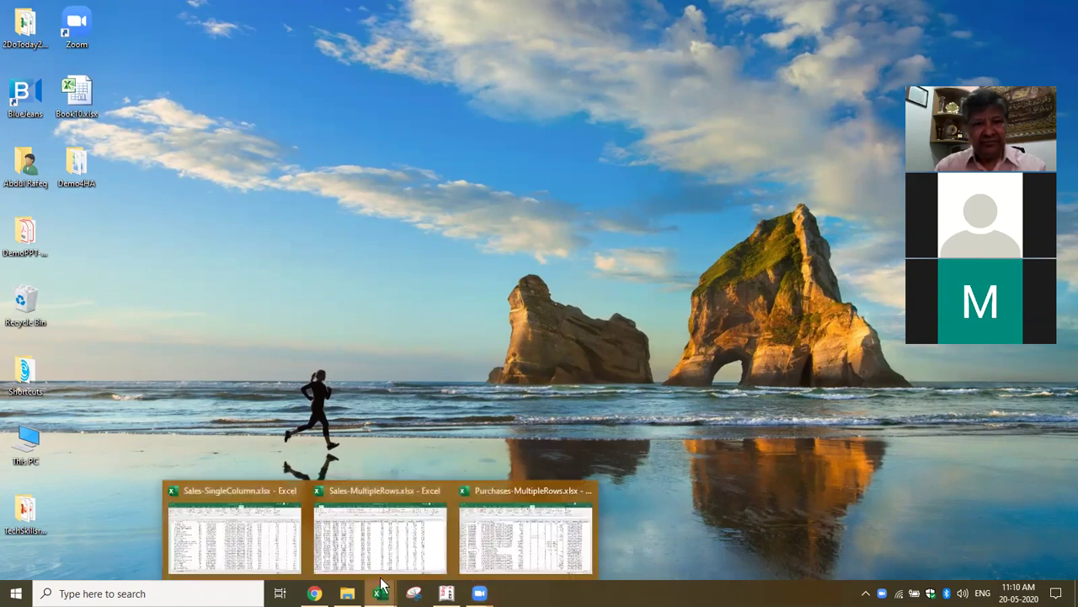
{"action": "left_click", "coordinate": [375, 553]}
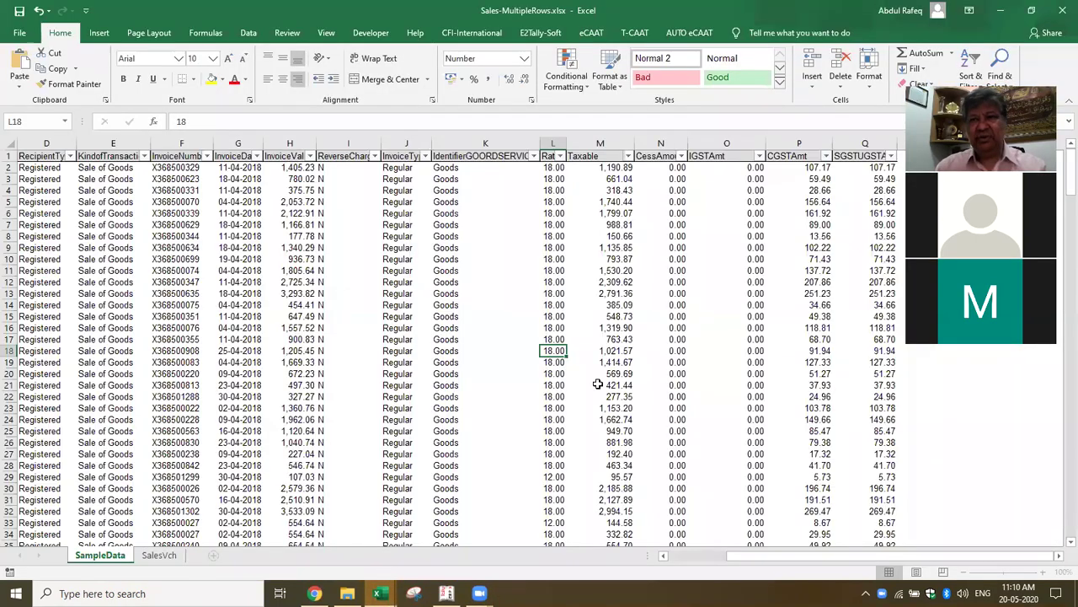
{"action": "left_click", "coordinate": [597, 384]}
{"action": "left_click", "coordinate": [572, 338]}
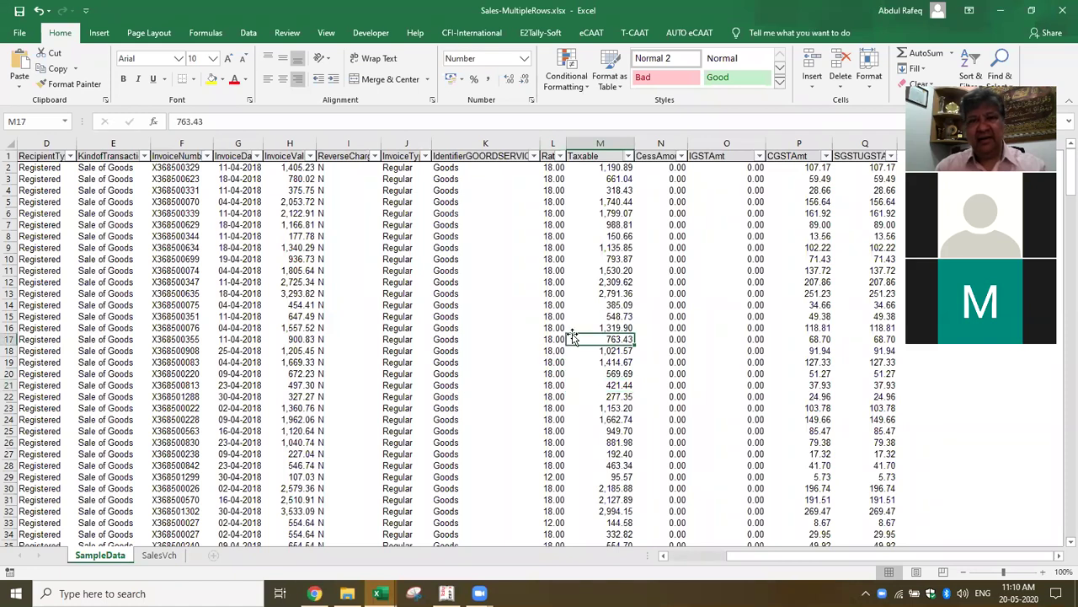
{"action": "left_click", "coordinate": [529, 308]}
{"action": "left_click", "coordinate": [338, 237]}
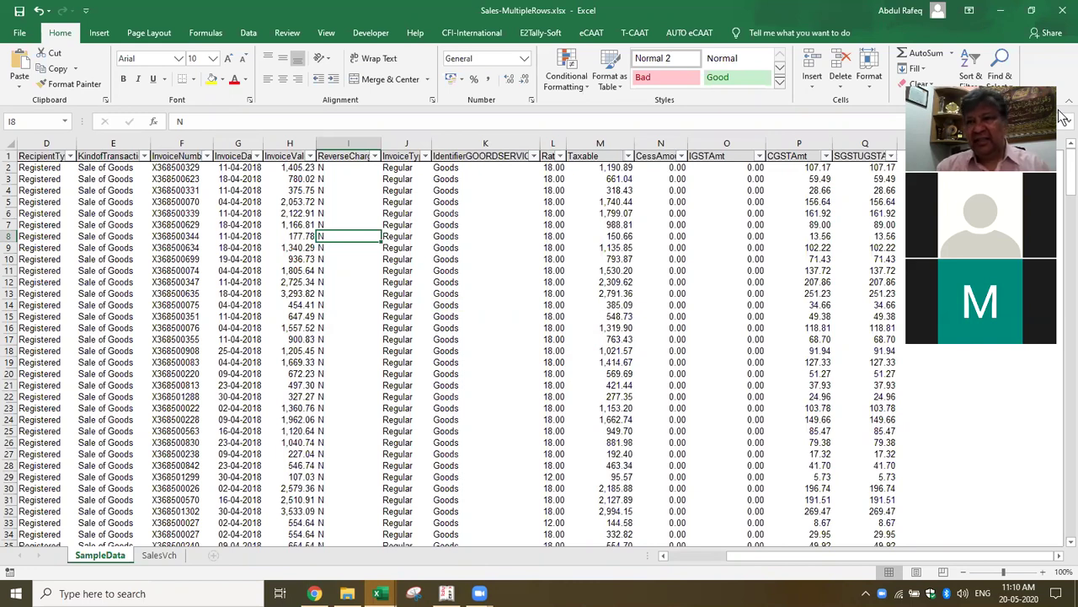
{"action": "left_click", "coordinate": [118, 362]}
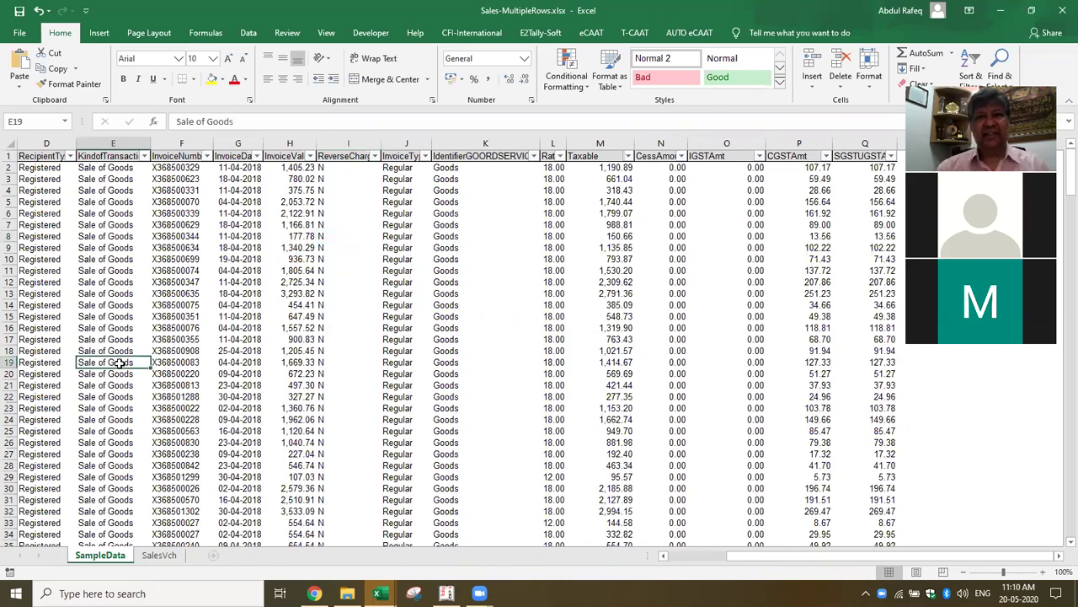
{"action": "left_click", "coordinate": [445, 292]}
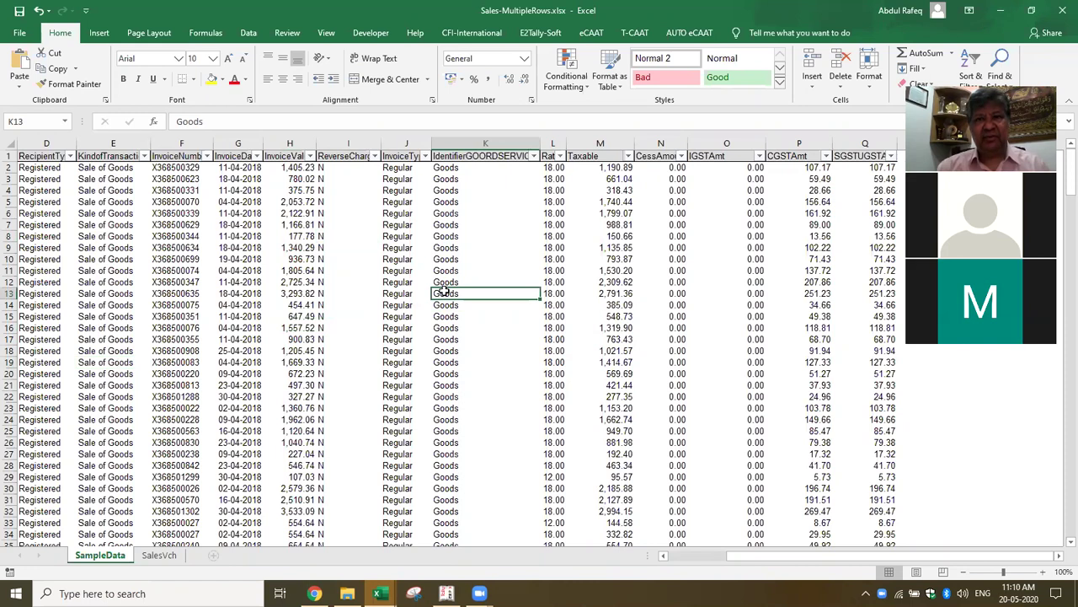
{"action": "left_click", "coordinate": [510, 250]}
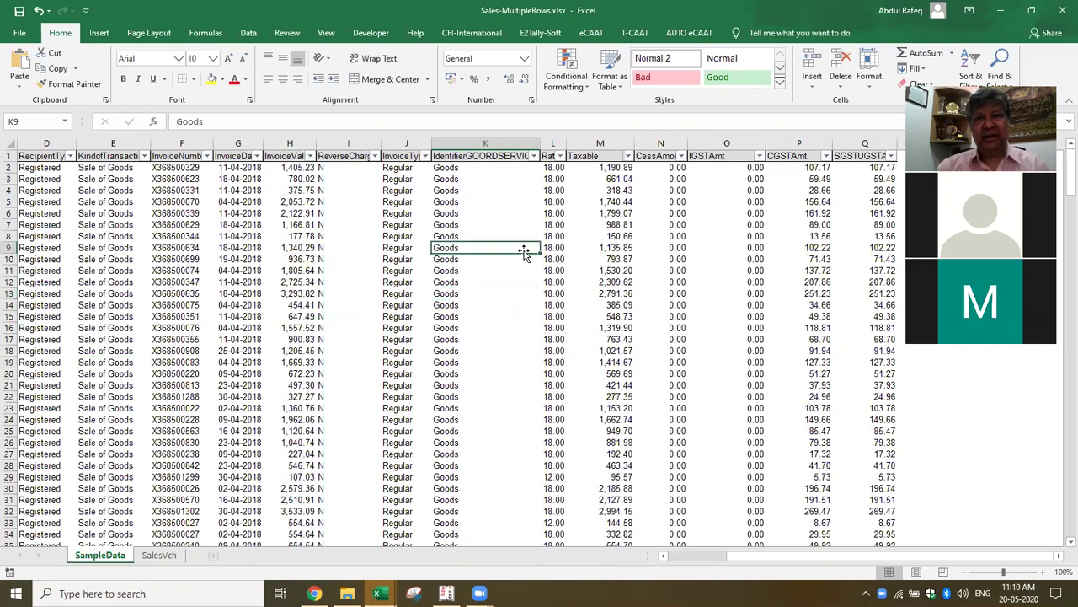
Step: Look over the functions offered by the eCAAT, T-CAAT and AUTO eCAAT add-ins, returning to the eCAAT functions
{"action": "left_click", "coordinate": [592, 33]}
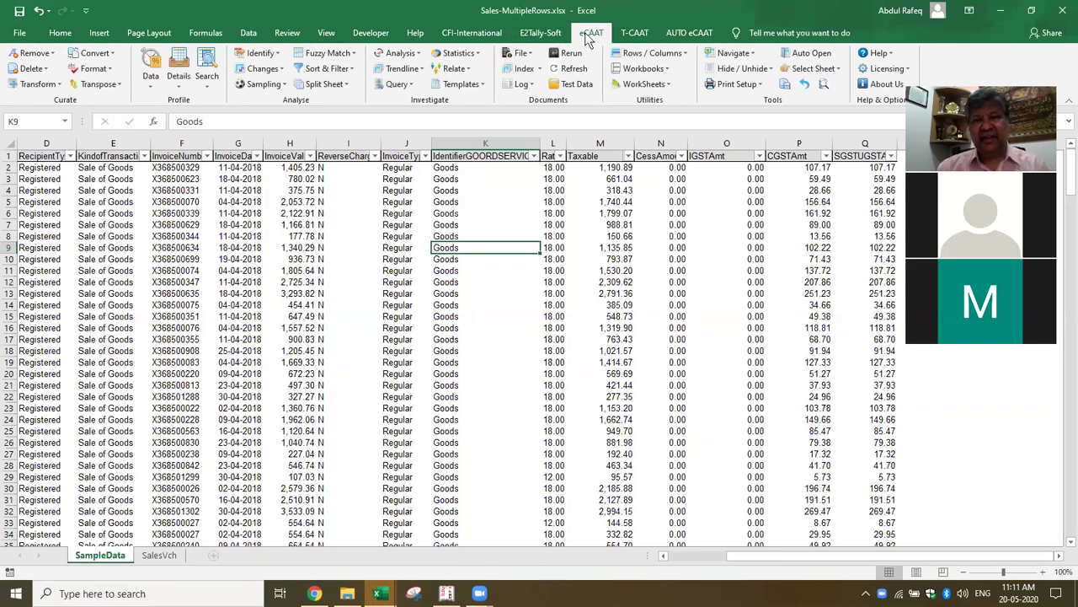
{"action": "left_click", "coordinate": [636, 34]}
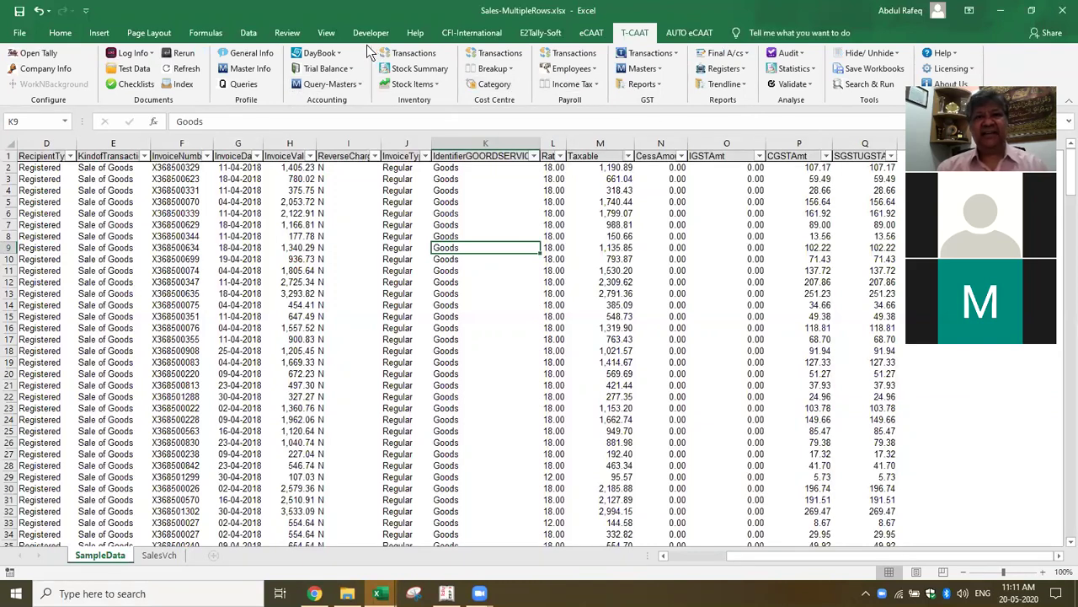
{"action": "left_click", "coordinate": [600, 32]}
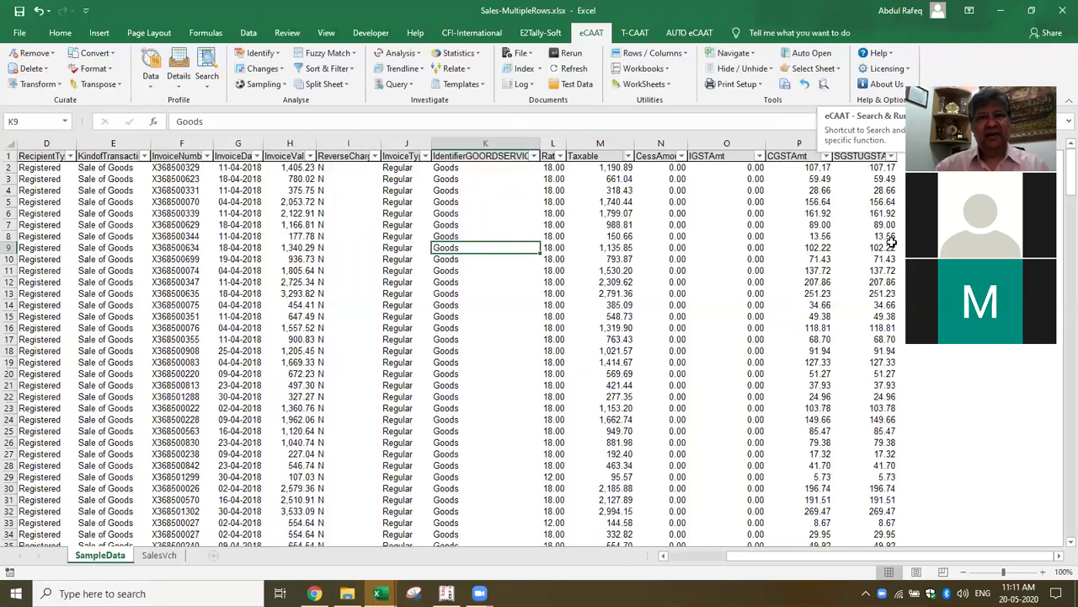
{"action": "left_click", "coordinate": [582, 259]}
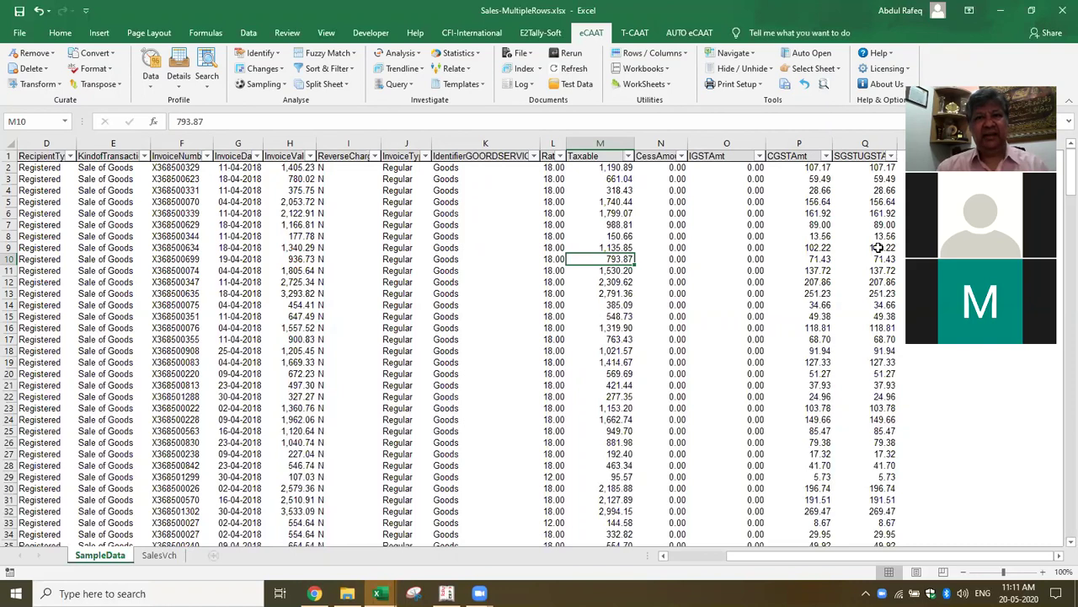
{"action": "left_click", "coordinate": [465, 269]}
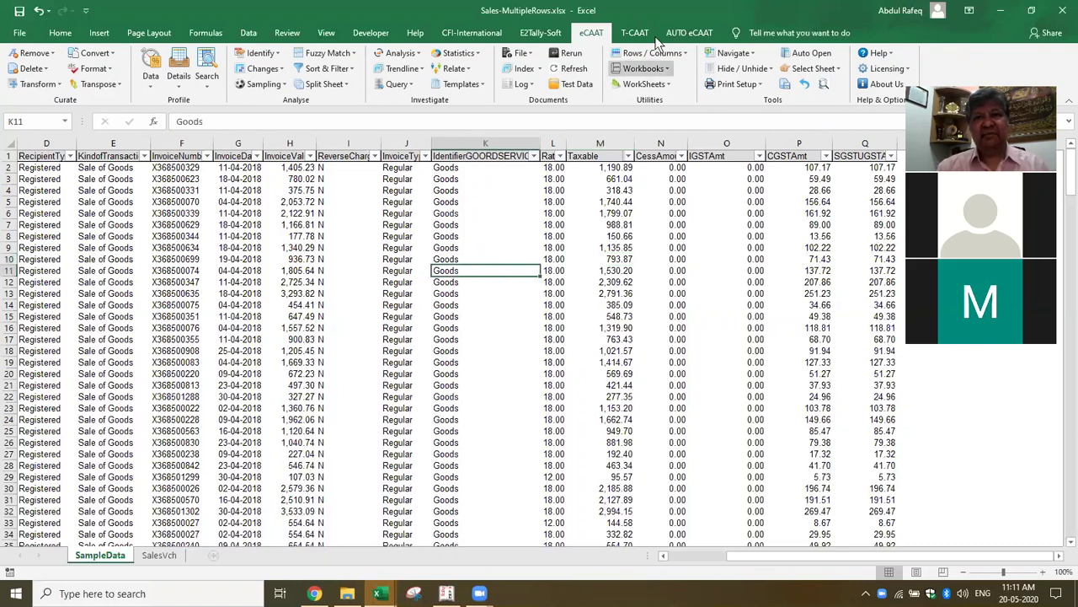
{"action": "left_click", "coordinate": [681, 33]}
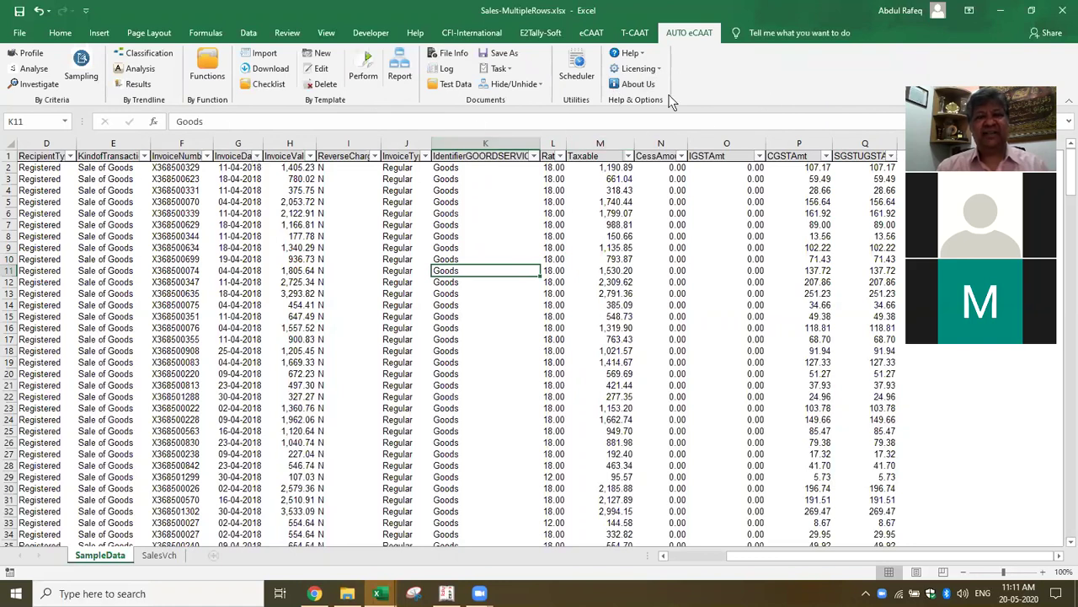
{"action": "left_click", "coordinate": [589, 32]}
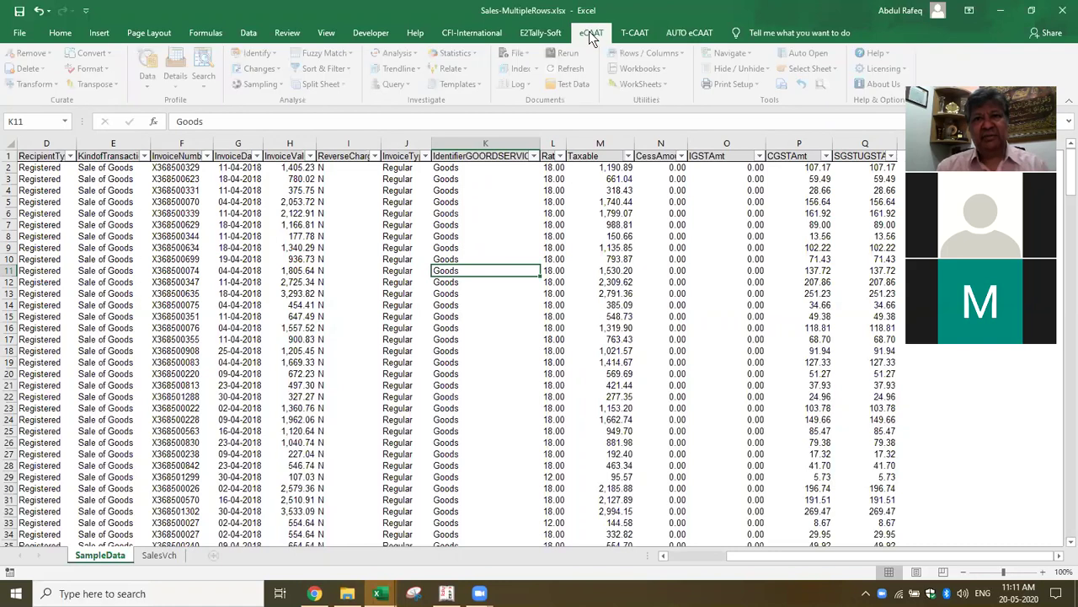
Step: Check the extent of the SampleData sheet from its first row to its last record, returning to cell A1
{"action": "left_click", "coordinate": [56, 307]}
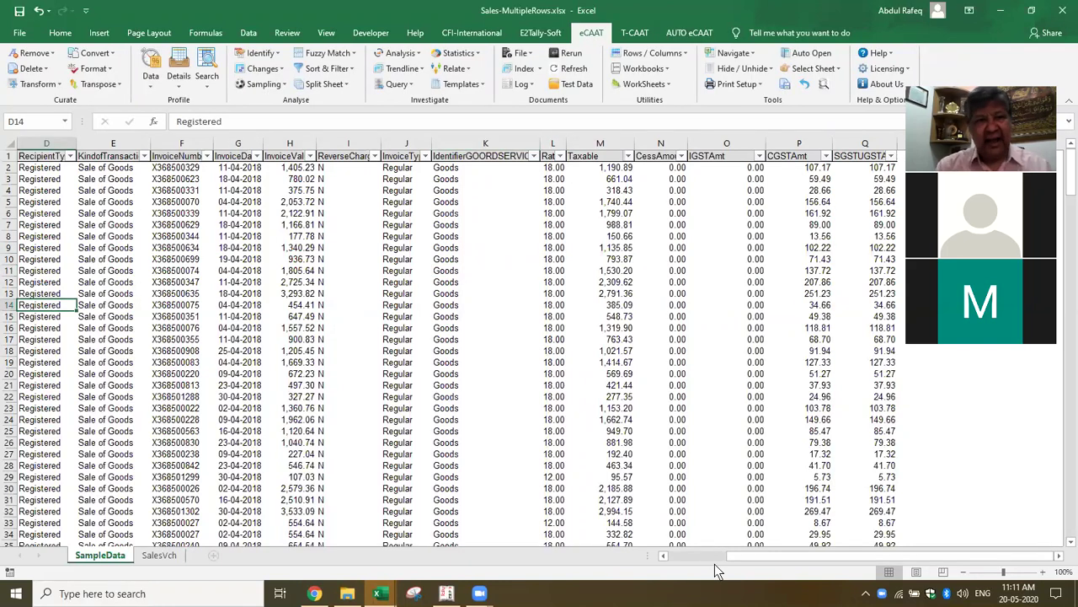
{"action": "key", "text": "ctrl+Home"}
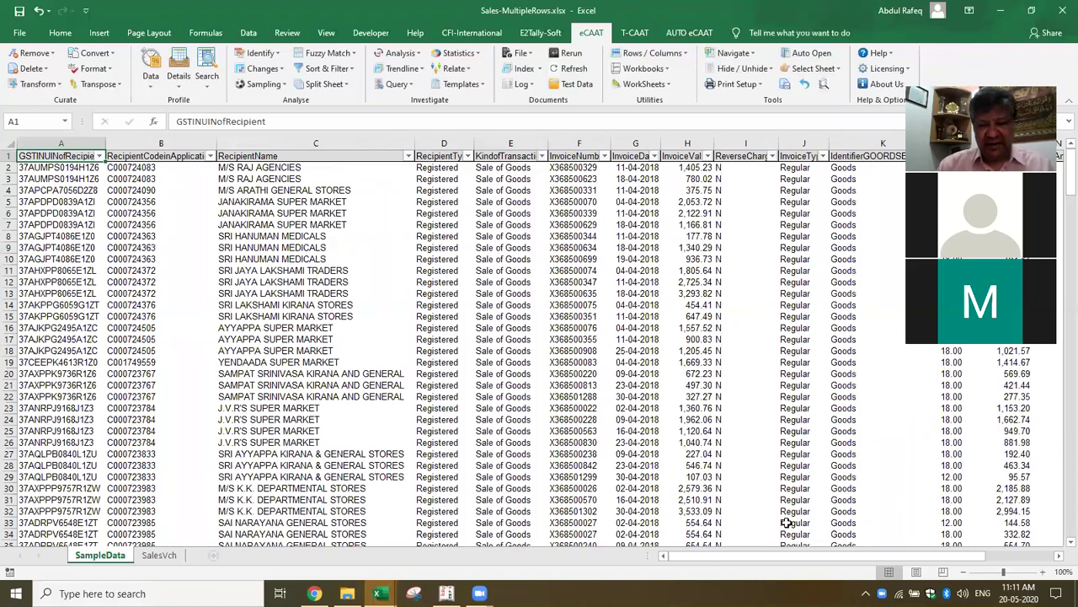
{"action": "key", "text": "ctrl+Down"}
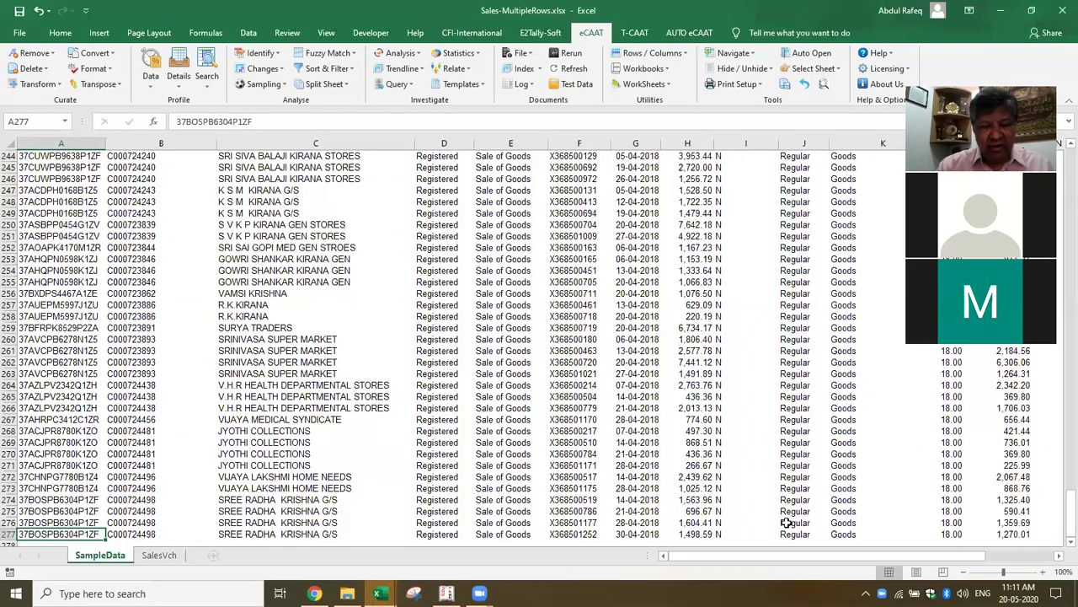
{"action": "key", "text": "ctrl+Up"}
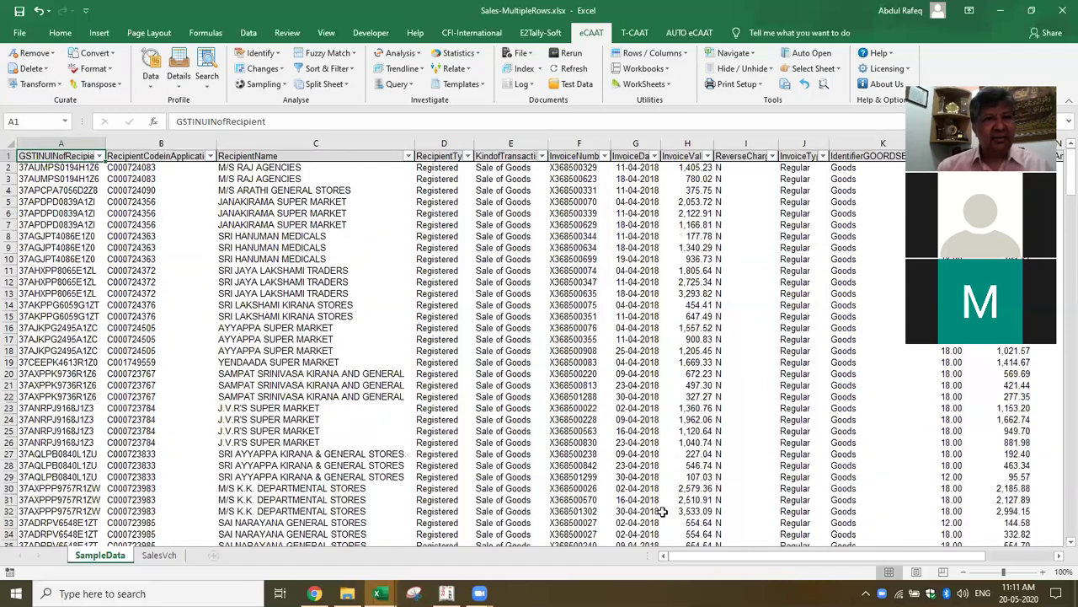
Step: Review the SampleData column headings from RecipientName through the last field in row 1, returning to cell A1
{"action": "left_click", "coordinate": [347, 276]}
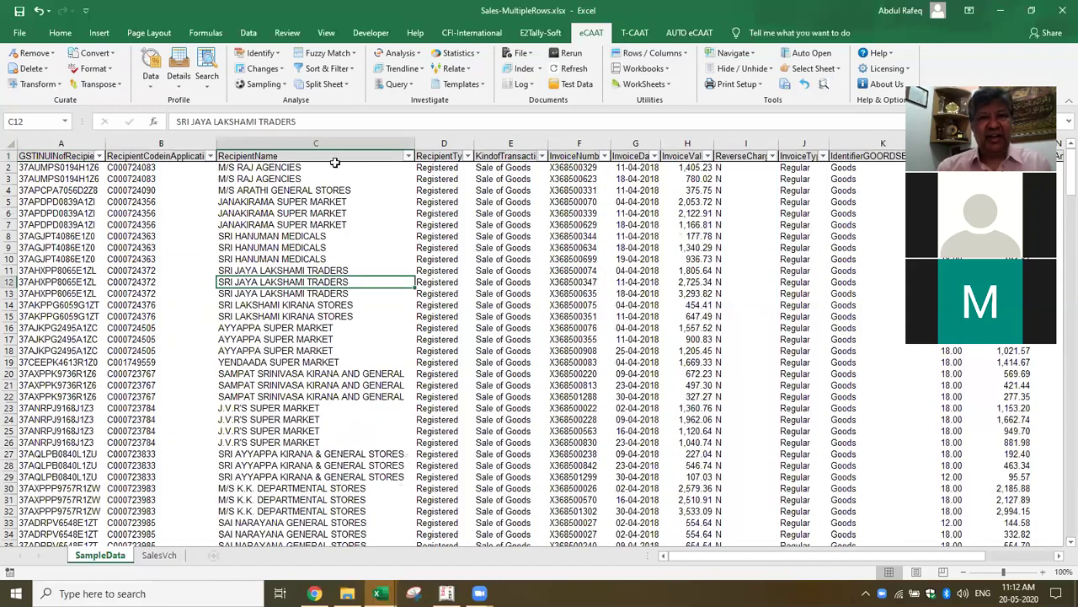
{"action": "left_click", "coordinate": [329, 213]}
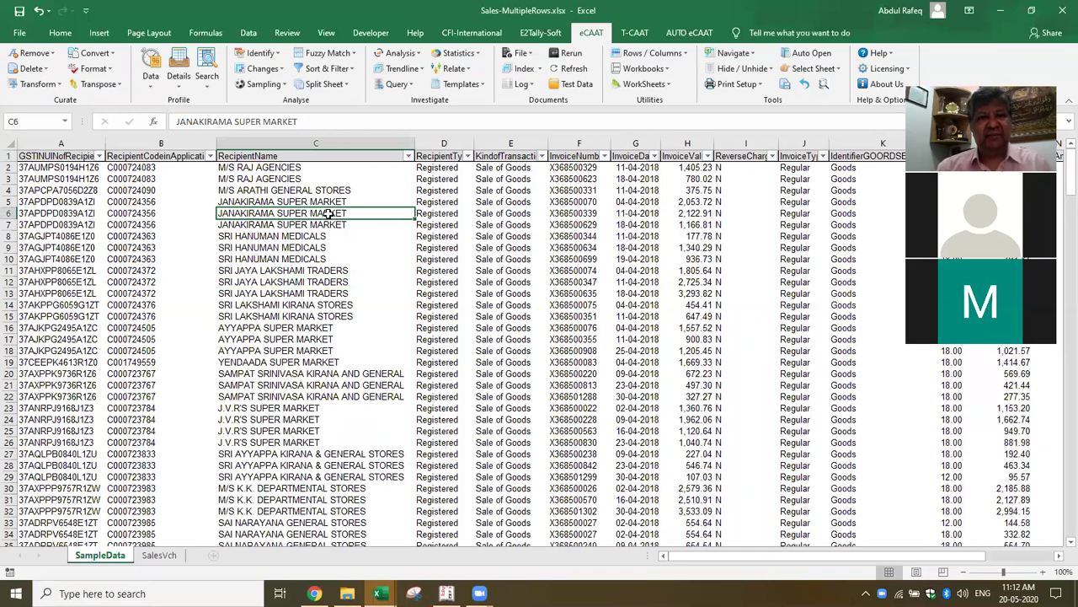
{"action": "left_click", "coordinate": [296, 158]}
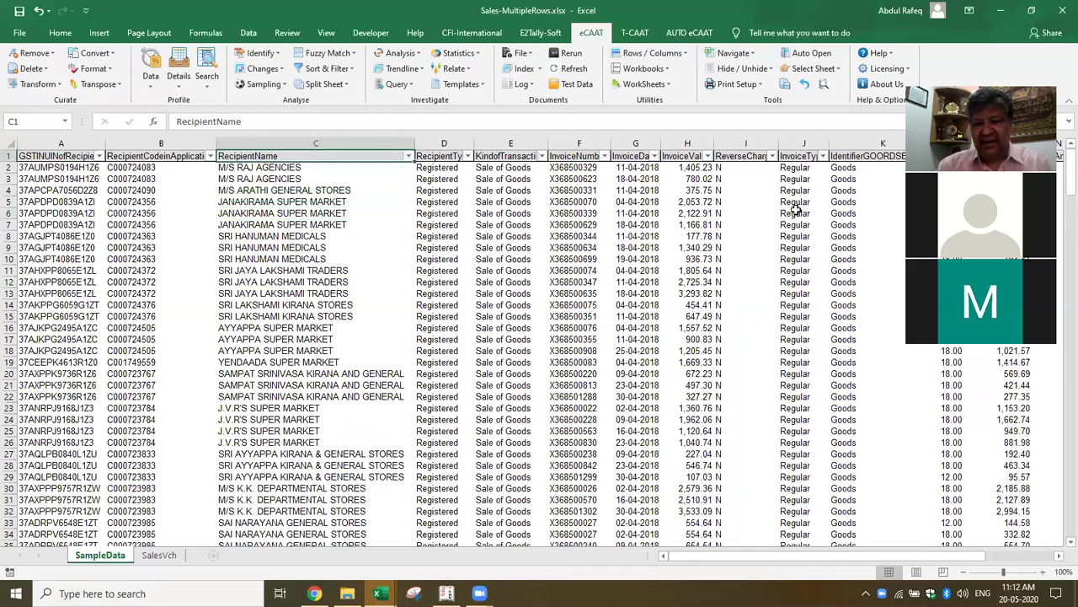
{"action": "key", "text": "Right"}
{"action": "key", "text": "Right"}
{"action": "key", "text": "Right"}
{"action": "key", "text": "Right"}
{"action": "key", "text": "Right"}
{"action": "key", "text": "Right"}
{"action": "key", "text": "Right"}
{"action": "key", "text": "Right"}
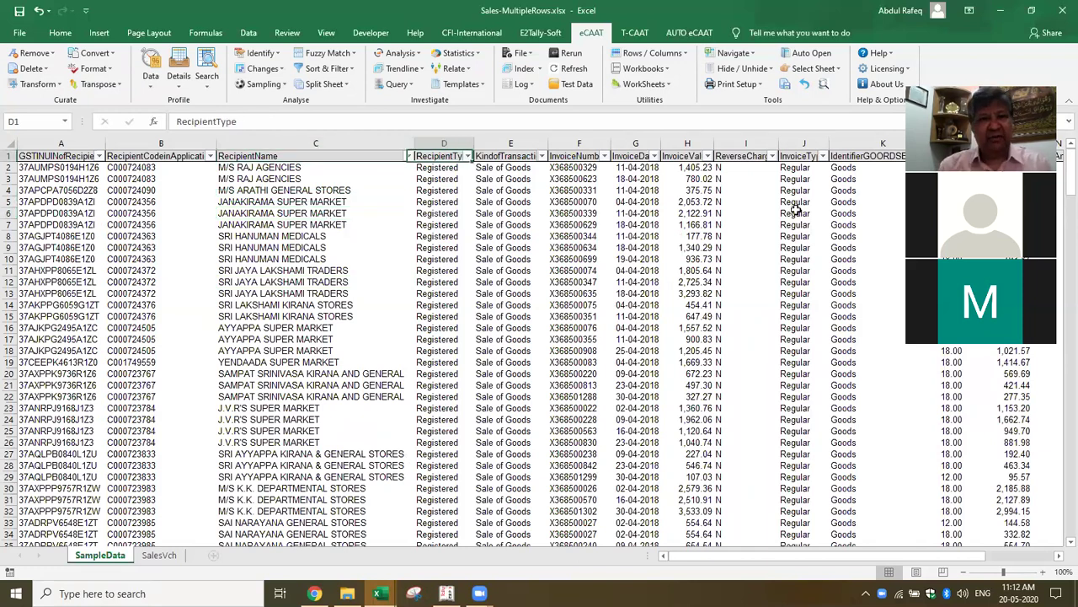
{"action": "key", "text": "Right"}
{"action": "key", "text": "Right"}
{"action": "key", "text": "Right"}
{"action": "key", "text": "Right"}
{"action": "key", "text": "Right"}
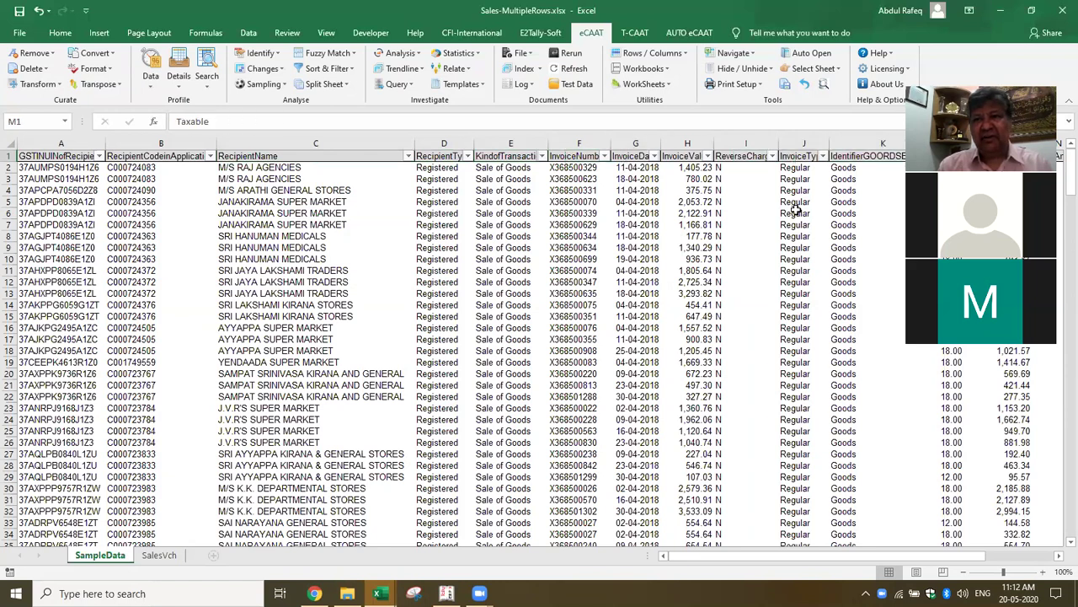
{"action": "key", "text": "Right"}
{"action": "key", "text": "Right"}
{"action": "key", "text": "Right"}
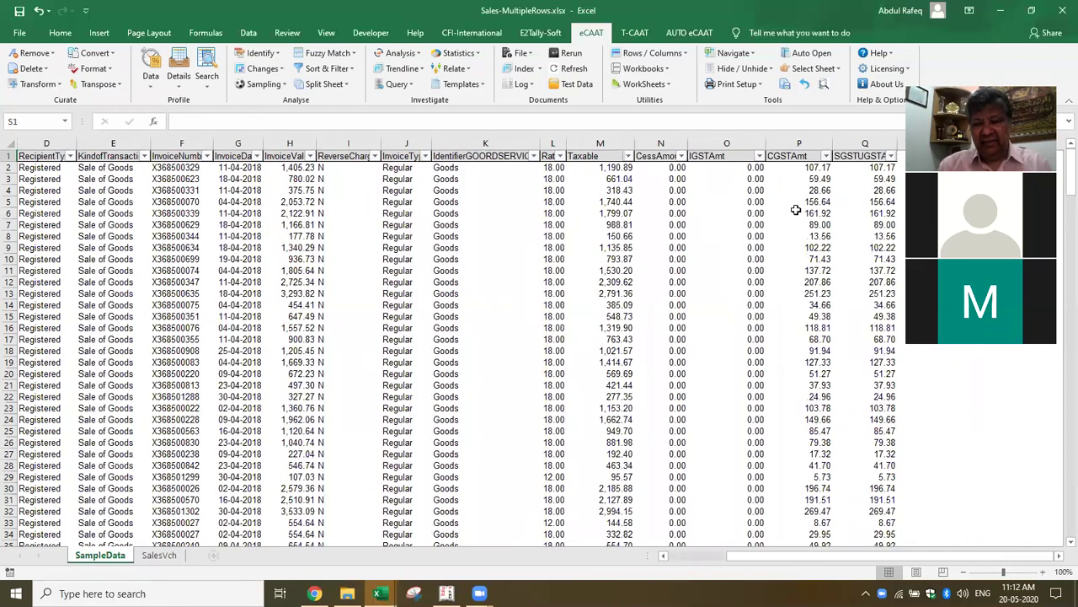
{"action": "key", "text": "Left"}
{"action": "key", "text": "Left"}
{"action": "key", "text": "Left"}
{"action": "key", "text": "Left"}
{"action": "key", "text": "Left"}
{"action": "key", "text": "Left"}
{"action": "key", "text": "Left"}
{"action": "key", "text": "Left"}
{"action": "key", "text": "Left"}
{"action": "key", "text": "Left"}
{"action": "key", "text": "Left"}
{"action": "key", "text": "Left"}
{"action": "key", "text": "Left"}
{"action": "key", "text": "Left"}
{"action": "key", "text": "Left"}
{"action": "key", "text": "Left"}
{"action": "key", "text": "Left"}
{"action": "key", "text": "Left"}
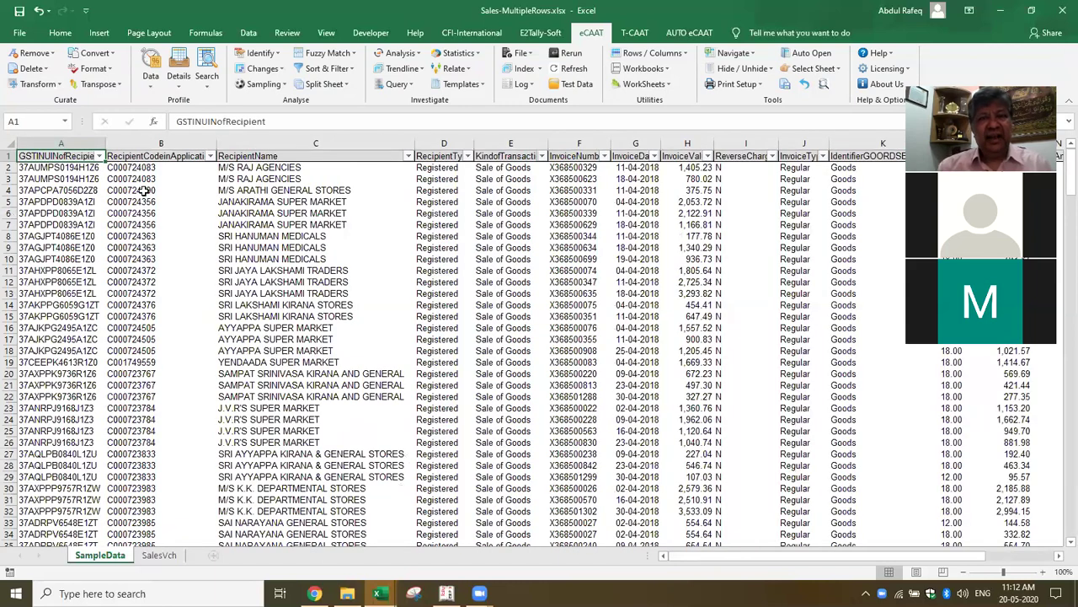
Step: Run eCAAT's Classify on RecipientName, summarizing Taxable with the percentage display option turned off and results shown in a result form
{"action": "left_click", "coordinate": [157, 82]}
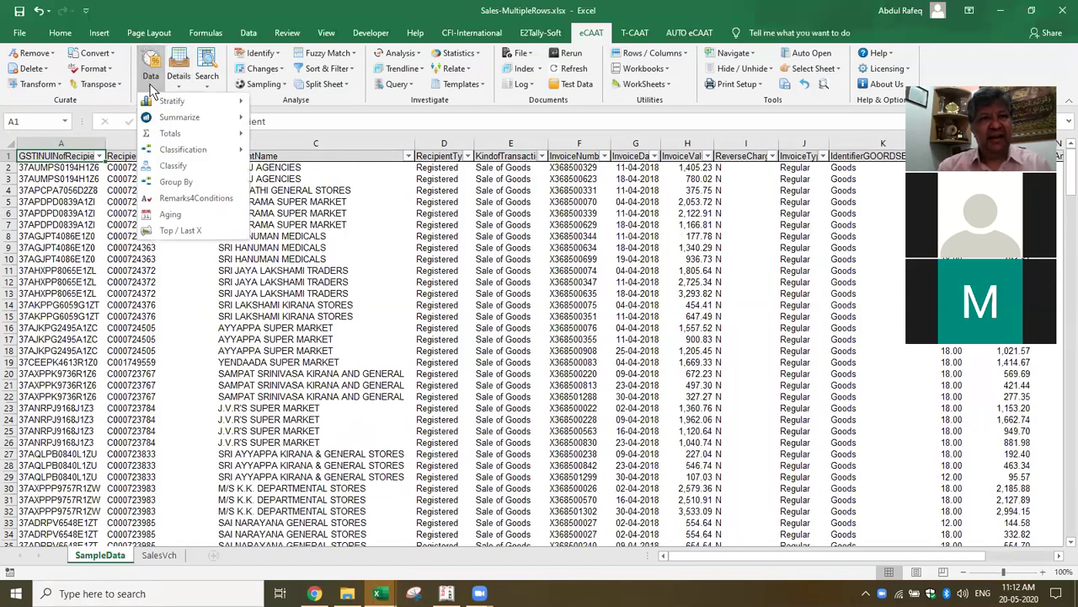
{"action": "left_click", "coordinate": [167, 166]}
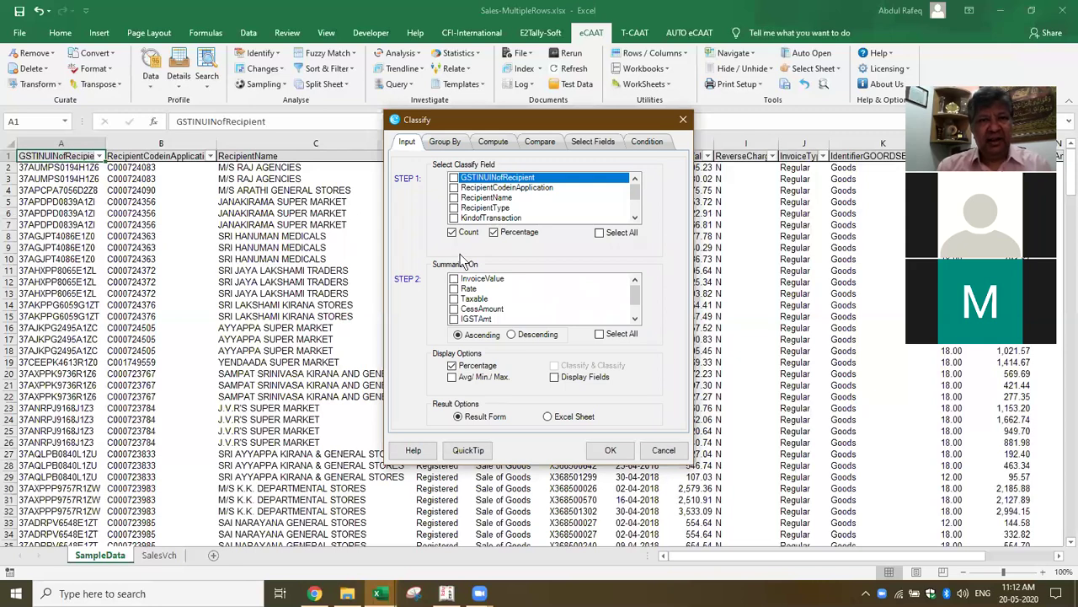
{"action": "left_click", "coordinate": [455, 198]}
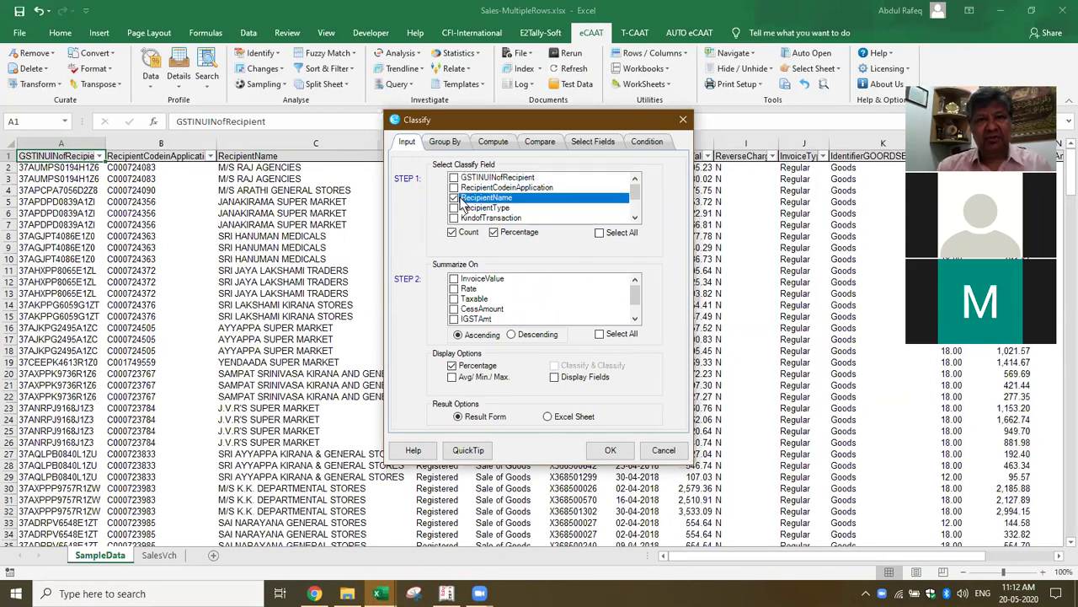
{"action": "left_click", "coordinate": [459, 300]}
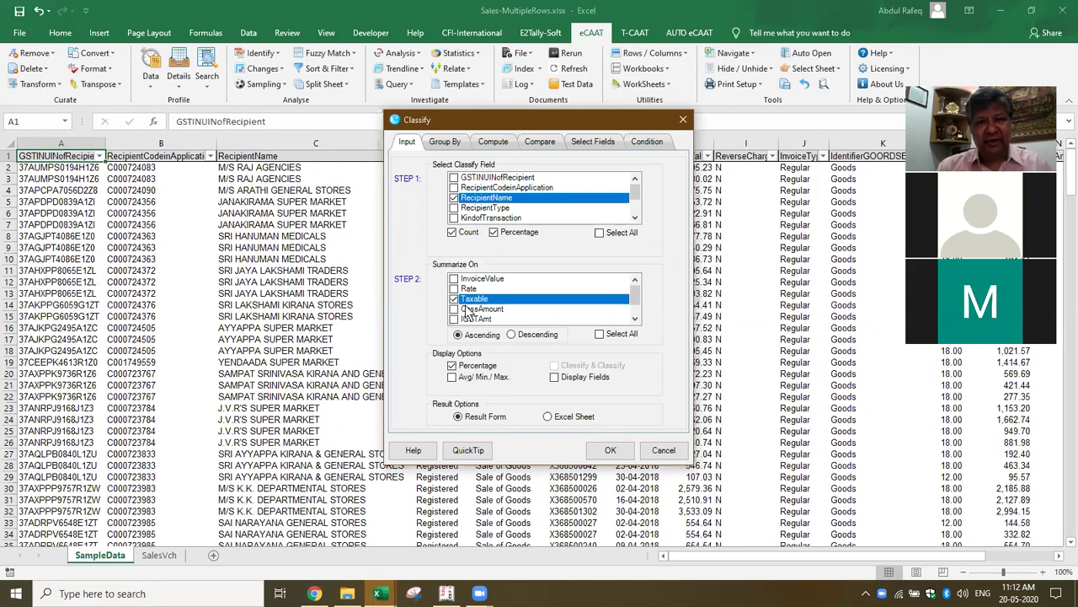
{"action": "left_click", "coordinate": [452, 366]}
{"action": "left_click", "coordinate": [607, 450]}
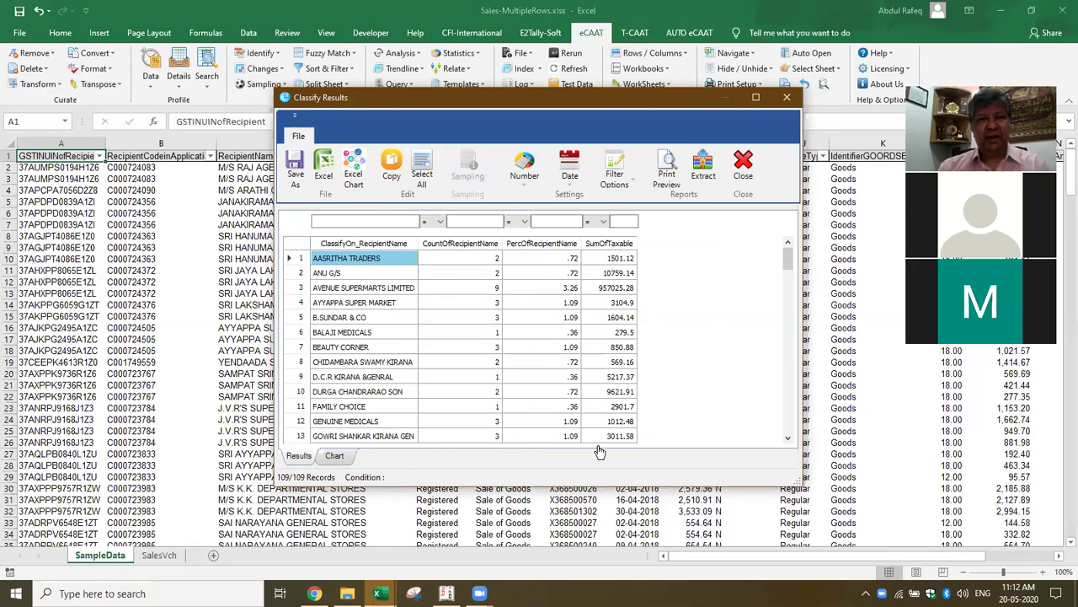
Step: Sort the Classify results by SumOfTaxable in both directions and finally by CountOfRecipientName in ascending order
{"action": "left_click", "coordinate": [617, 244]}
{"action": "left_click", "coordinate": [619, 246]}
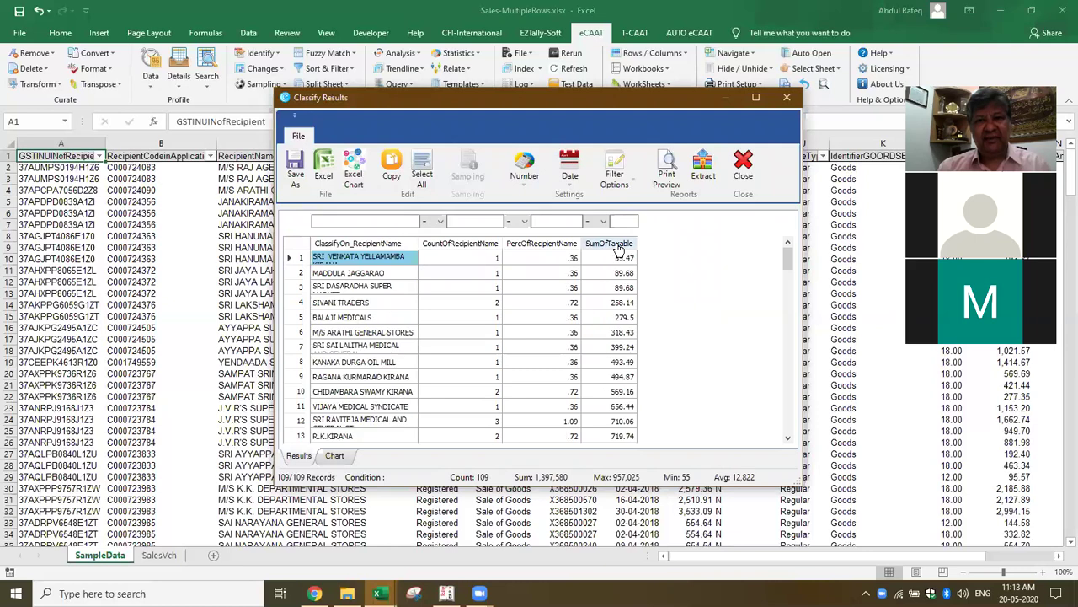
{"action": "left_click", "coordinate": [623, 246]}
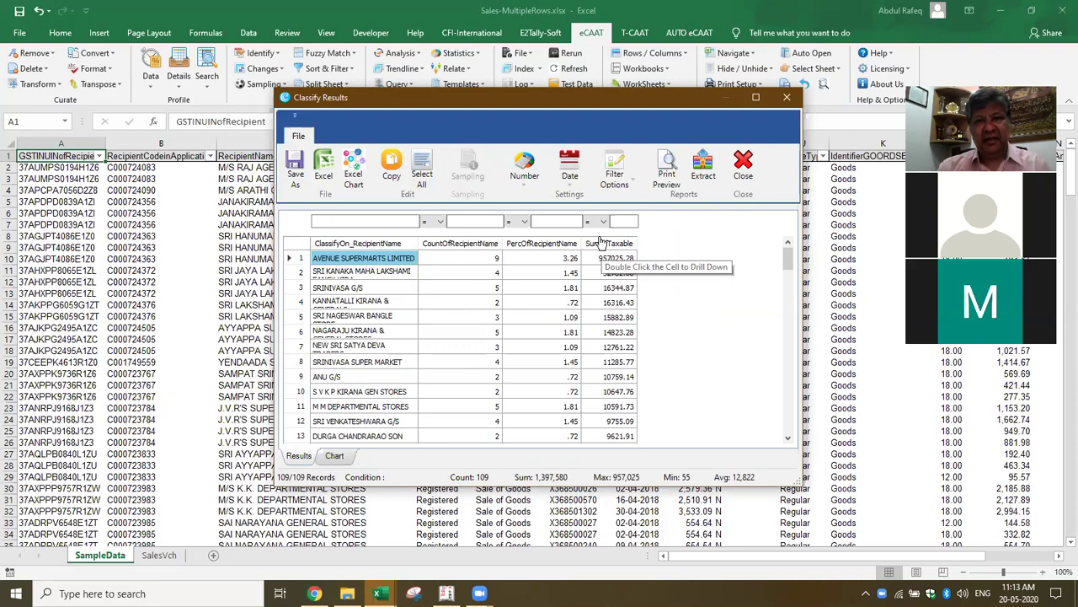
{"action": "left_click", "coordinate": [601, 243]}
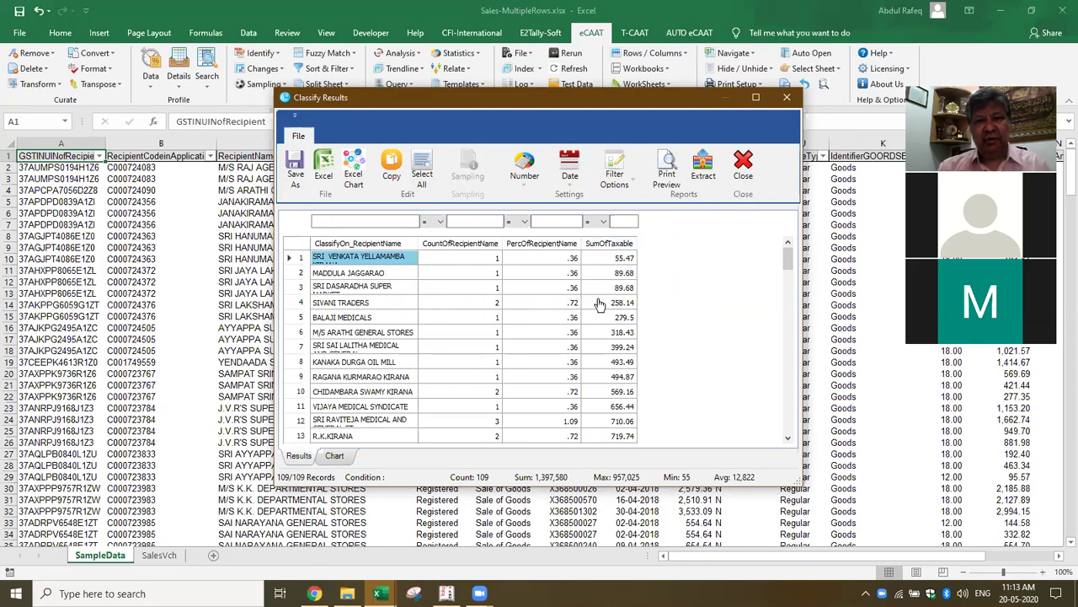
{"action": "left_click", "coordinate": [463, 244]}
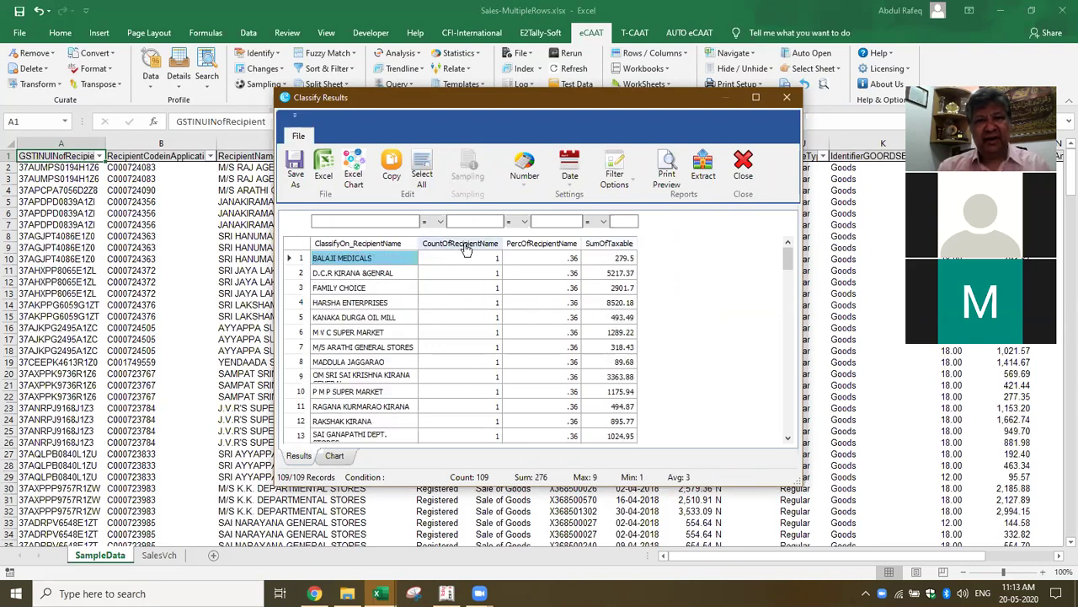
Step: Sort the Classify results by CountOfRecipientName in descending order and export them to a worksheet
{"action": "left_click", "coordinate": [466, 245]}
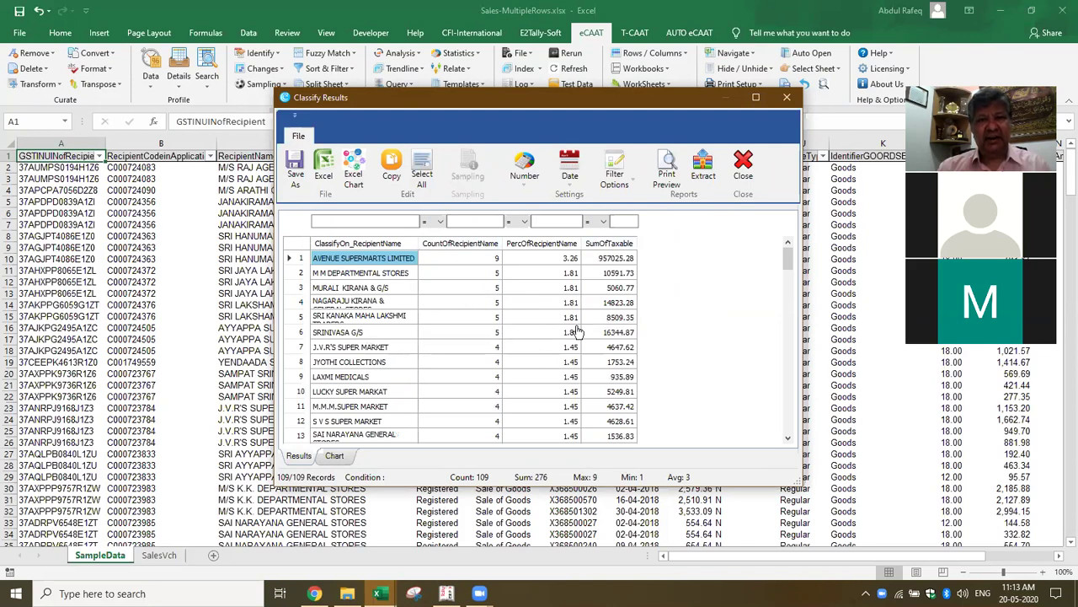
{"action": "left_click", "coordinate": [325, 173]}
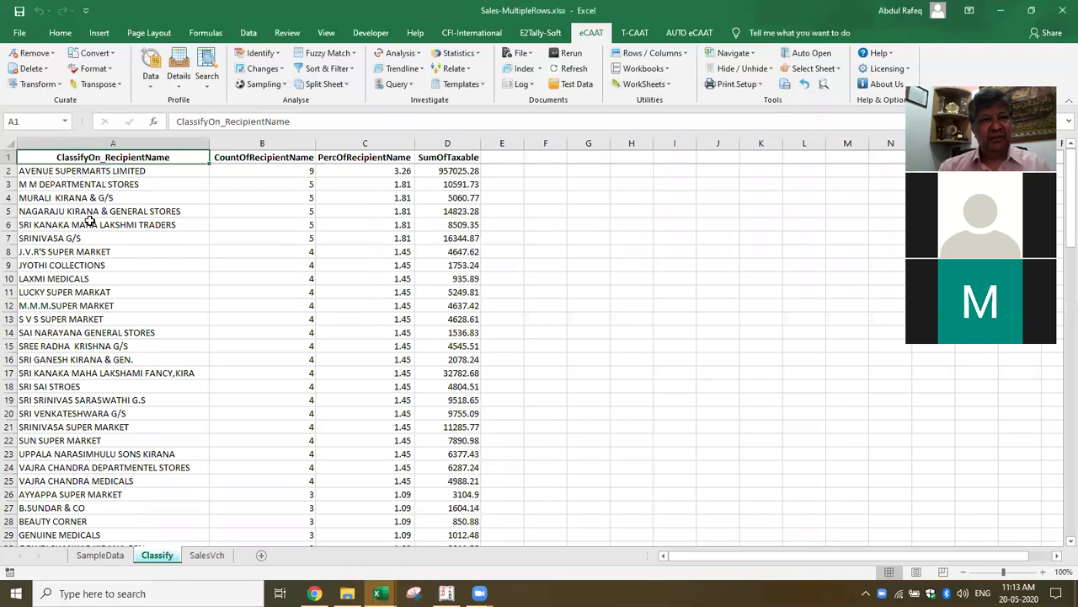
{"action": "left_click", "coordinate": [89, 222]}
{"action": "left_click", "coordinate": [80, 182]}
{"action": "scroll", "coordinate": [85, 202], "scroll_direction": "down", "scroll_amount": 4}
{"action": "scroll", "coordinate": [90, 288], "scroll_direction": "up", "scroll_amount": 4}
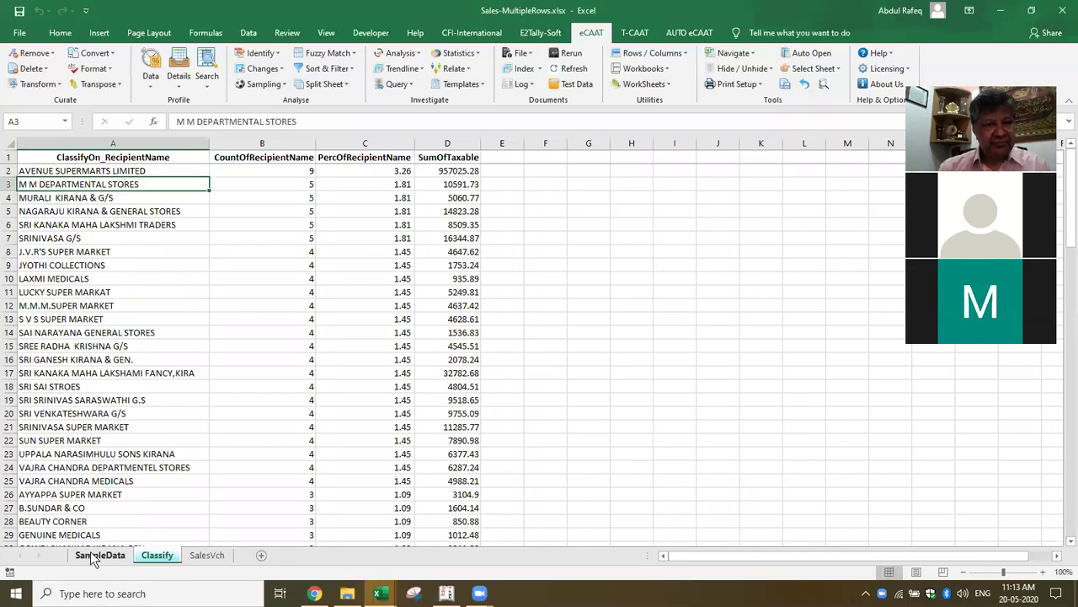
Step: Return to the SampleData sheet and examine the values in the InvoiceNumber column
{"action": "left_click", "coordinate": [99, 555]}
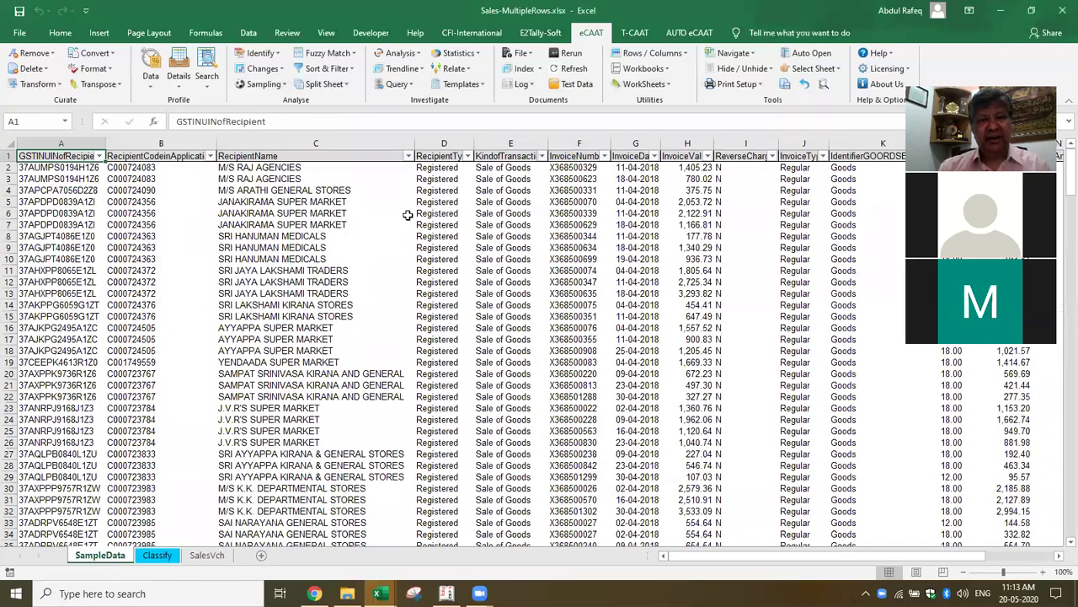
{"action": "left_click", "coordinate": [449, 210]}
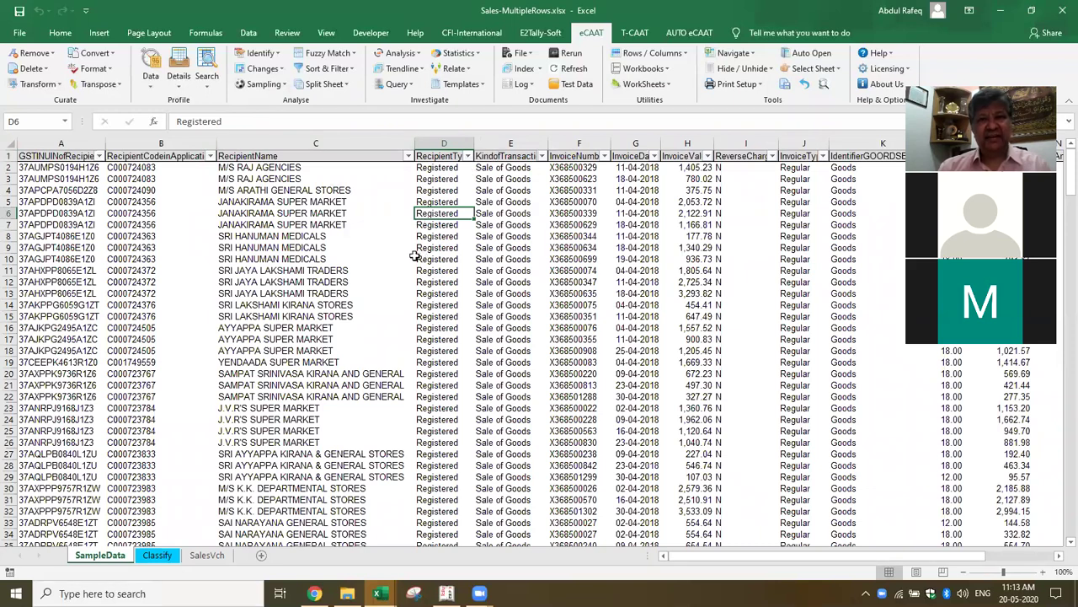
{"action": "left_click", "coordinate": [580, 157]}
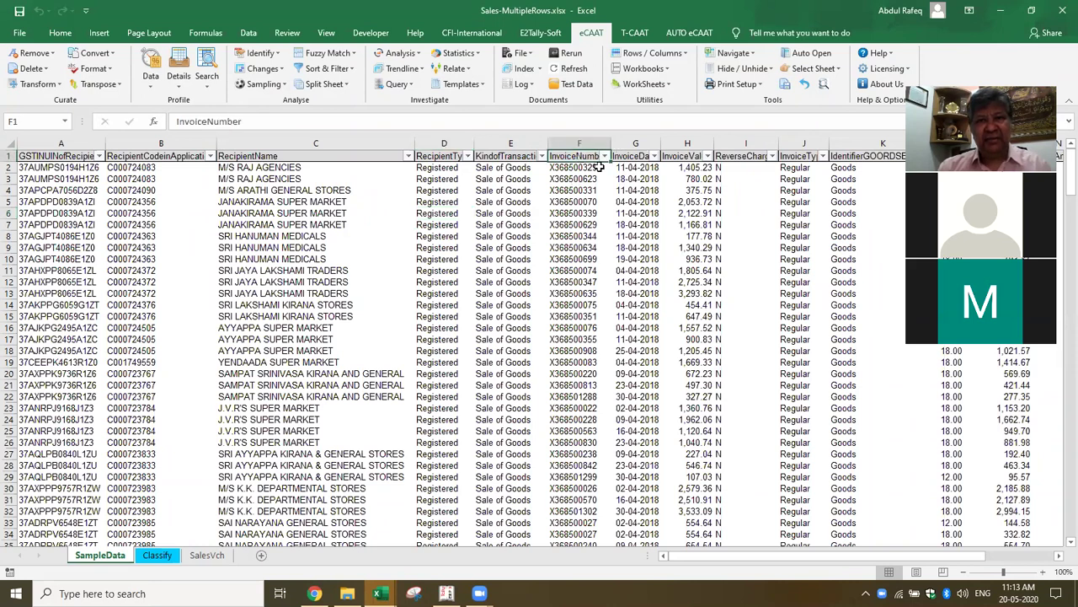
{"action": "left_click", "coordinate": [579, 226]}
{"action": "scroll", "coordinate": [594, 321], "scroll_direction": "down", "scroll_amount": 2}
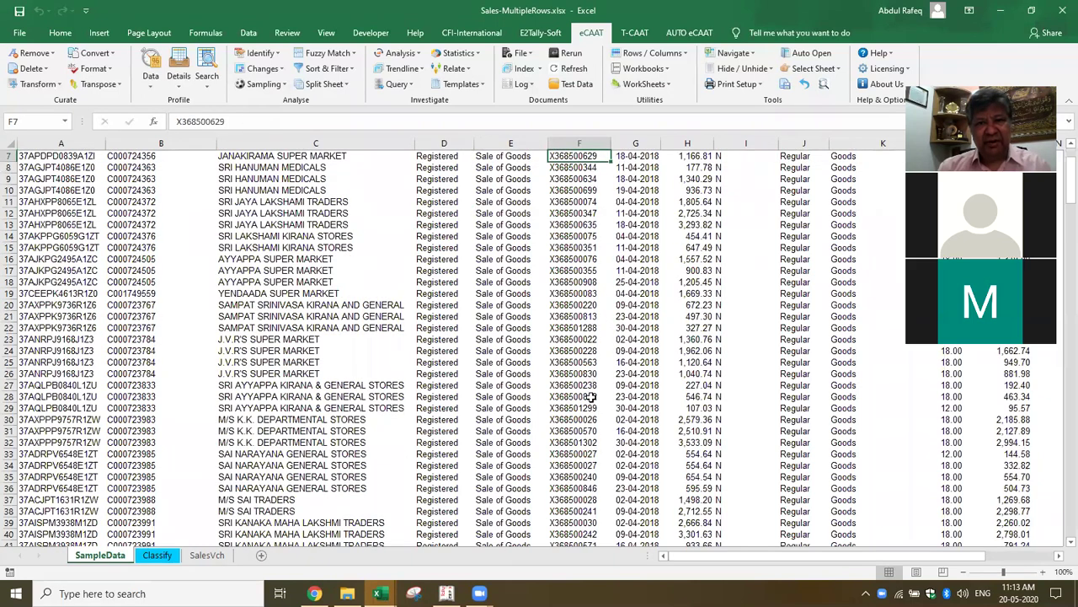
{"action": "scroll", "coordinate": [592, 396], "scroll_direction": "down", "scroll_amount": 4}
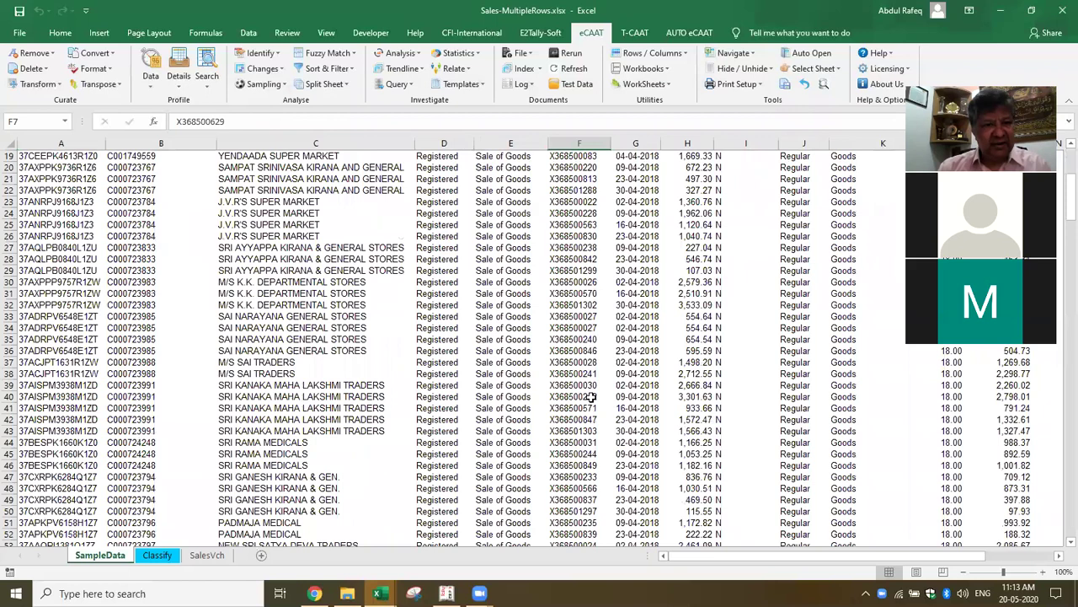
{"action": "scroll", "coordinate": [592, 396], "scroll_direction": "up", "scroll_amount": 6}
{"action": "left_click", "coordinate": [574, 212]}
Step: Load eCAAT's fresh sample data workbook and go to its SalesTrans sheet from the index
{"action": "left_click", "coordinate": [590, 89]}
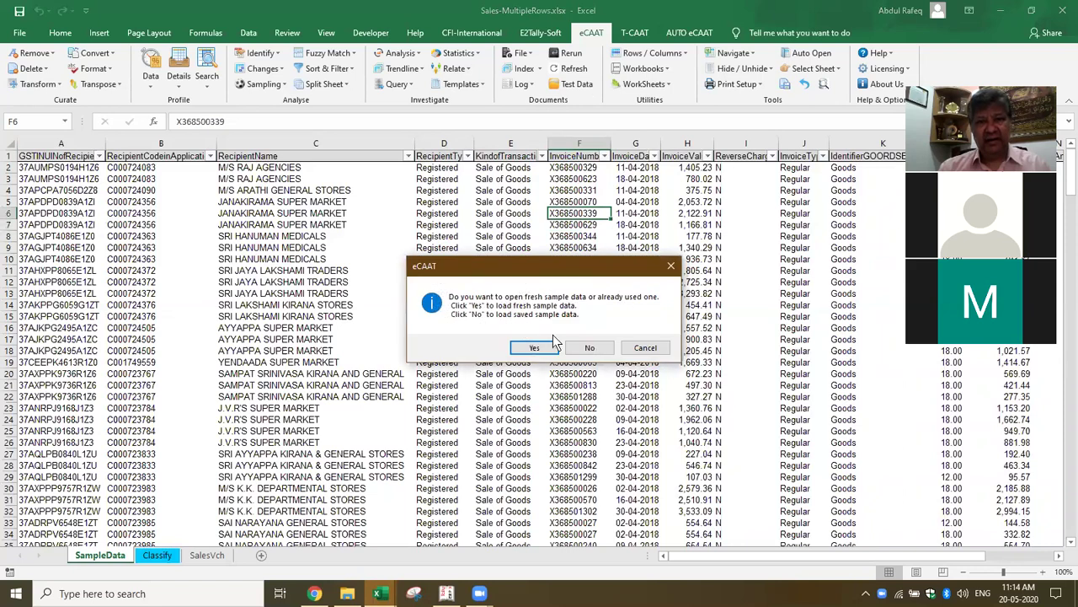
{"action": "left_click", "coordinate": [544, 347]}
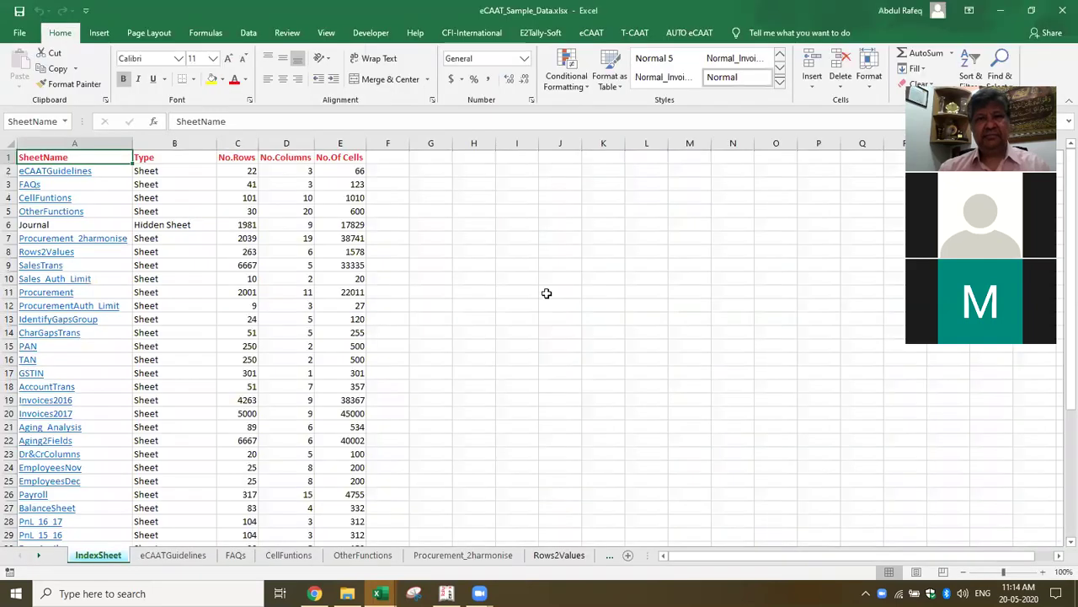
{"action": "left_click", "coordinate": [251, 345]}
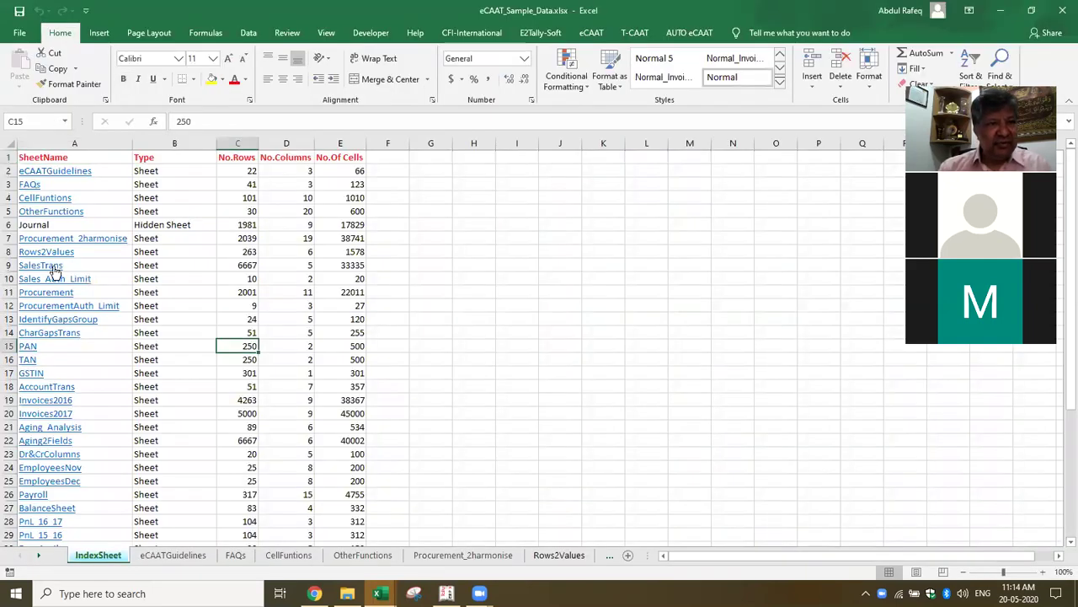
{"action": "left_click", "coordinate": [53, 265]}
{"action": "left_click", "coordinate": [278, 288]}
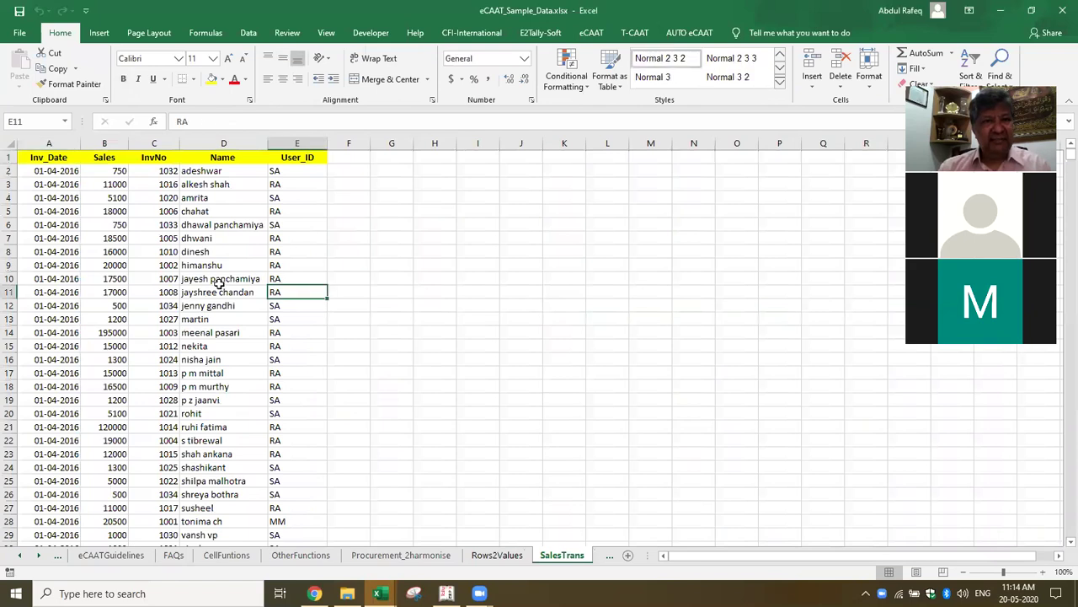
{"action": "left_click", "coordinate": [205, 278]}
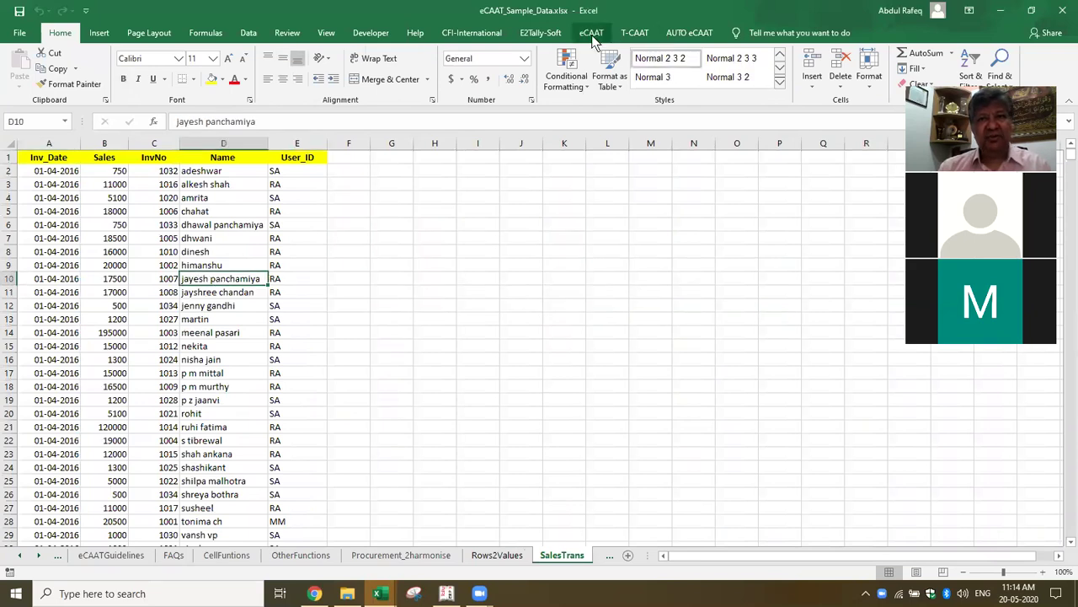
Step: Run eCAAT's Identify Duplicates on the InvNo field of SalesTrans, with Details output in a result form
{"action": "left_click", "coordinate": [591, 33]}
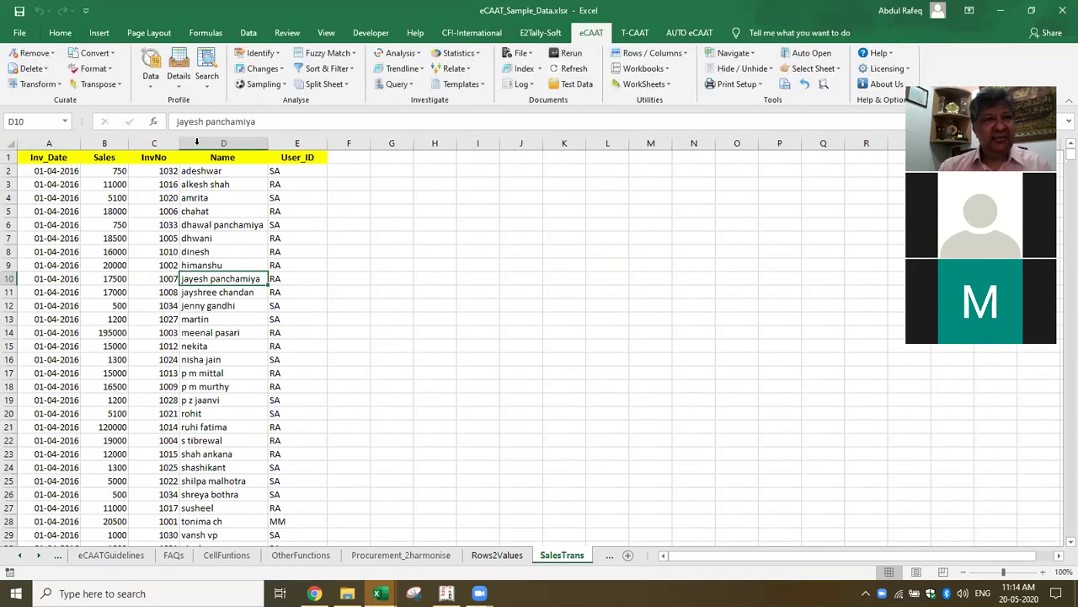
{"action": "left_click", "coordinate": [261, 53]}
{"action": "mouse_move", "coordinate": [282, 71]}
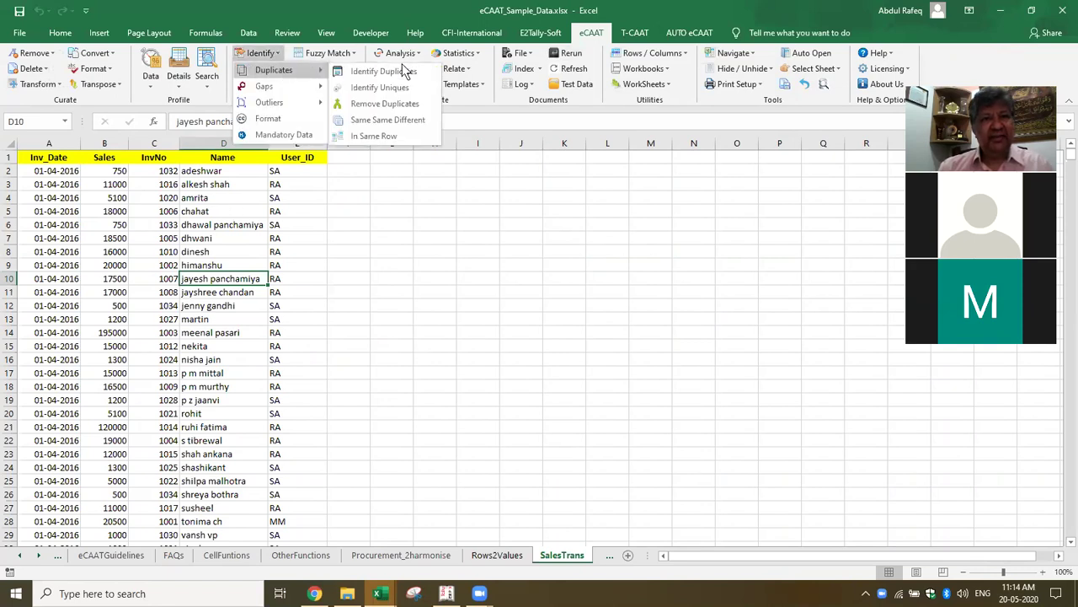
{"action": "left_click", "coordinate": [403, 72]}
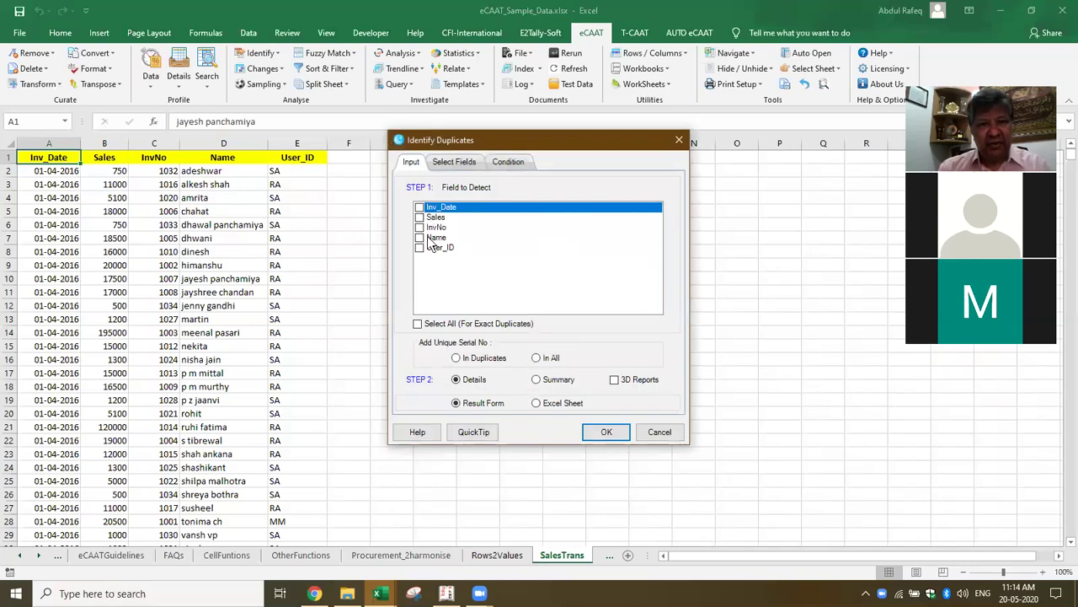
{"action": "left_click", "coordinate": [421, 228]}
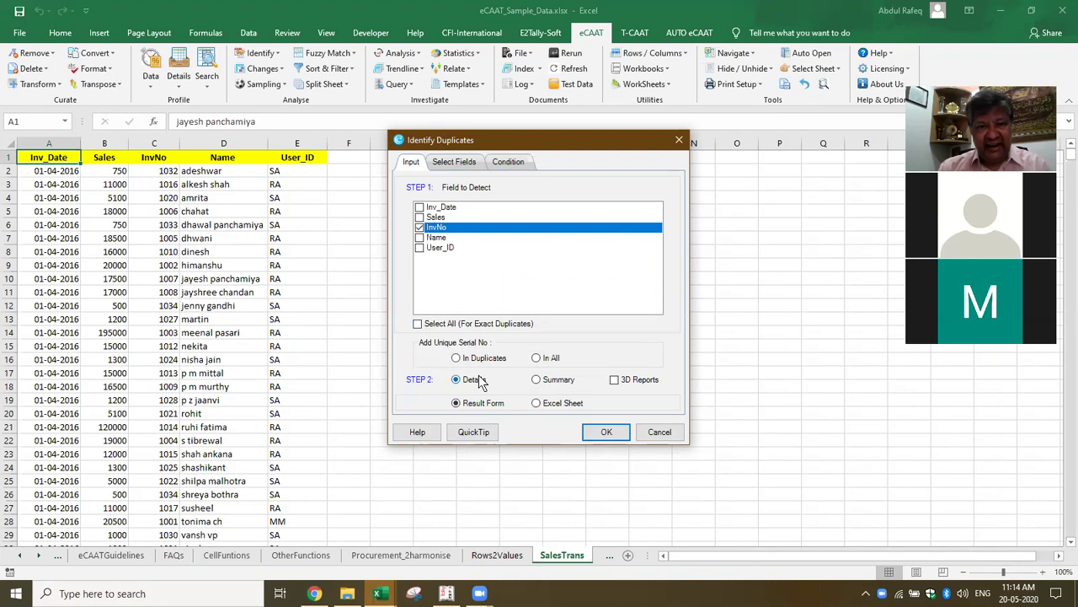
{"action": "left_click", "coordinate": [607, 434]}
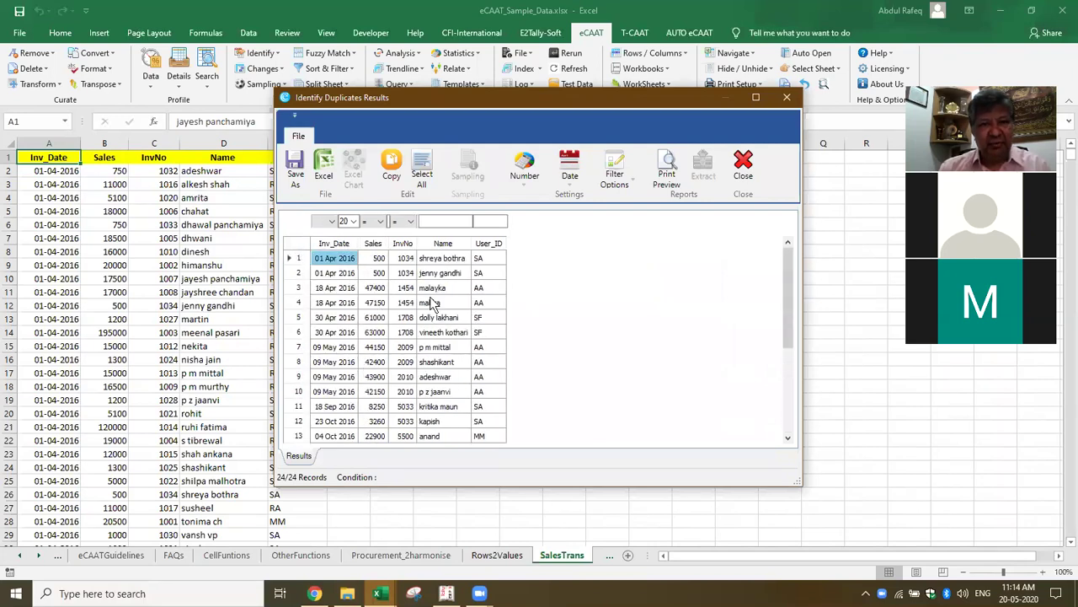
Step: Examine the detailed duplicate records by InvNo, from the first rows further down the list, and close the results
{"action": "left_click", "coordinate": [406, 260]}
{"action": "key", "text": "Down"}
{"action": "key", "text": "Down"}
{"action": "key", "text": "Down"}
{"action": "key", "text": "Down"}
{"action": "scroll", "coordinate": [430, 346], "scroll_direction": "down", "scroll_amount": 2}
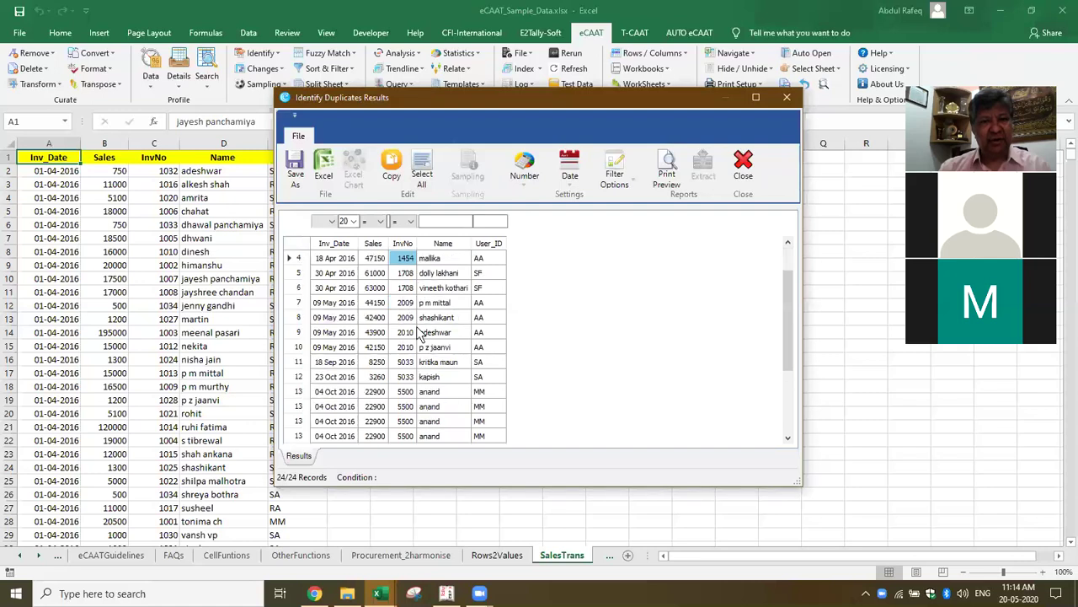
{"action": "scroll", "coordinate": [434, 362], "scroll_direction": "up", "scroll_amount": 2}
{"action": "scroll", "coordinate": [425, 361], "scroll_direction": "down", "scroll_amount": 2}
{"action": "scroll", "coordinate": [430, 337], "scroll_direction": "up", "scroll_amount": 2}
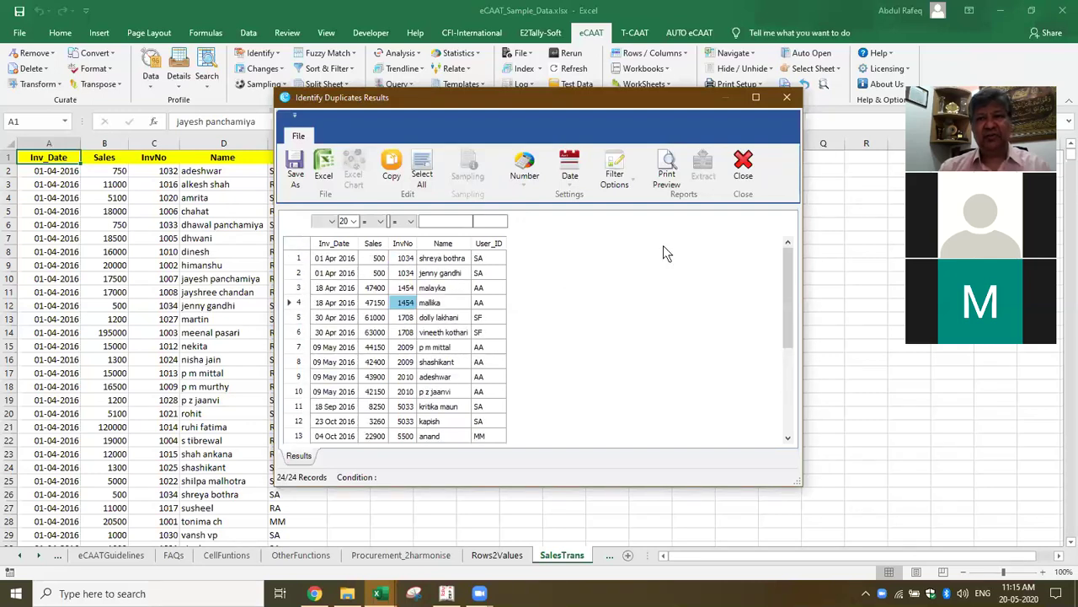
{"action": "left_click", "coordinate": [744, 165]}
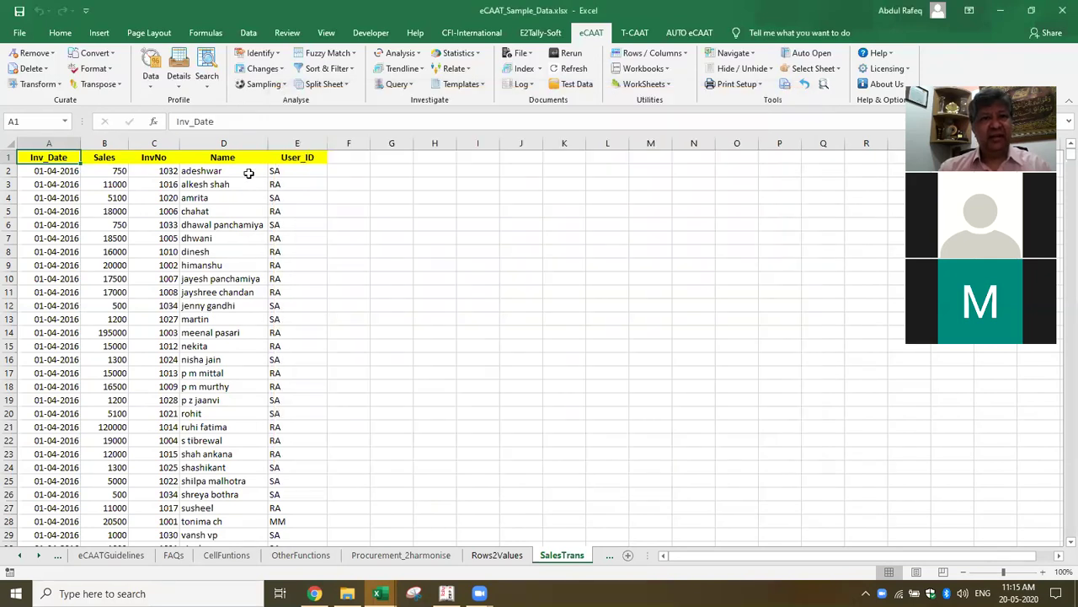
Step: Run Identify Duplicates on InvNo again, with Summary output in a result form
{"action": "left_click", "coordinate": [261, 53]}
{"action": "mouse_move", "coordinate": [278, 70]}
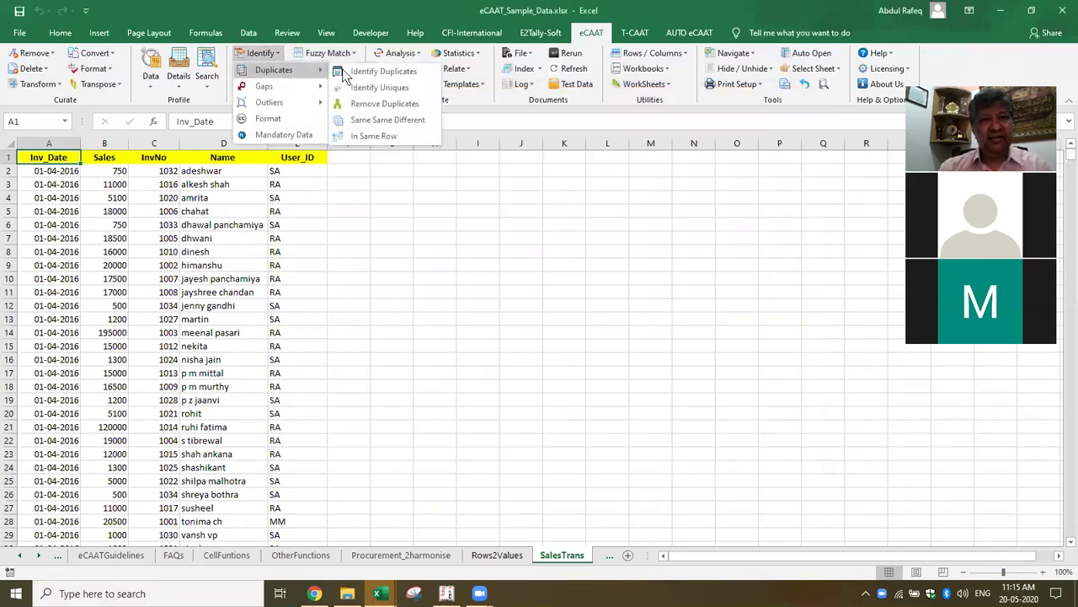
{"action": "left_click", "coordinate": [391, 71]}
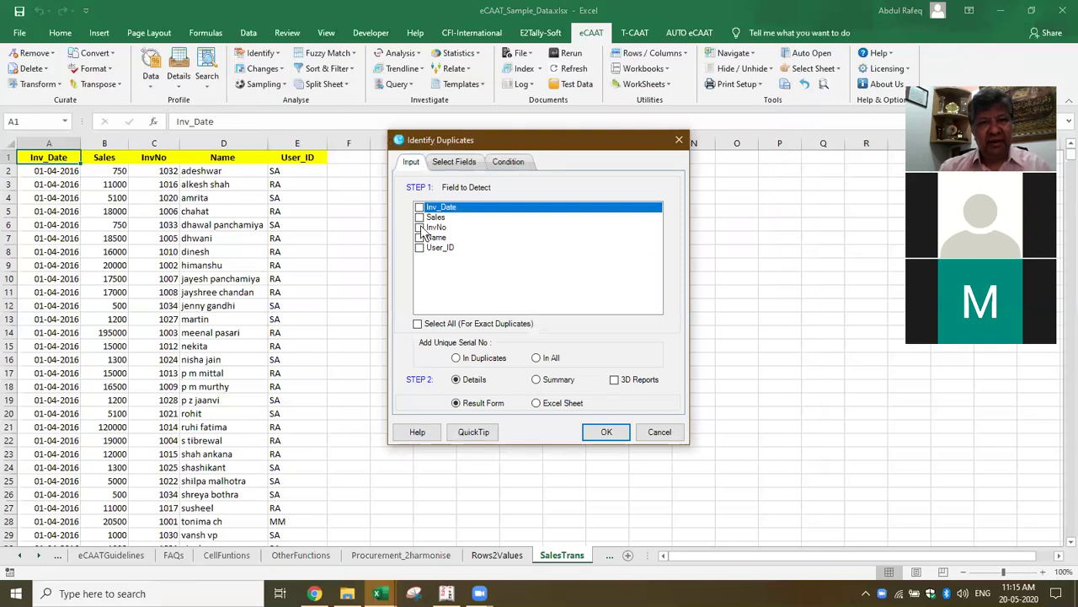
{"action": "left_click", "coordinate": [419, 228]}
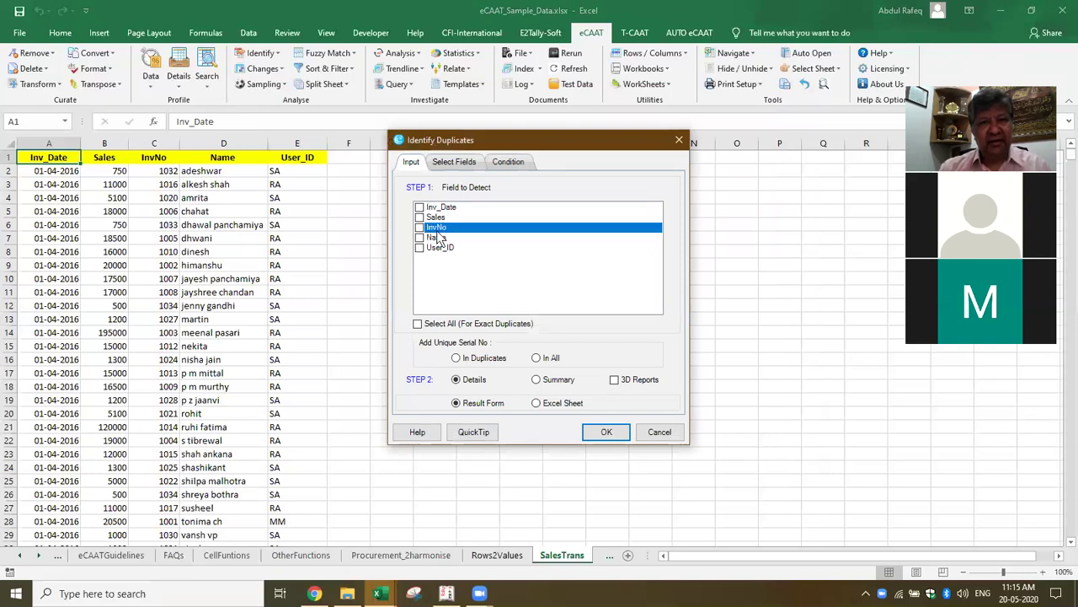
{"action": "left_click", "coordinate": [548, 381]}
{"action": "left_click", "coordinate": [607, 433]}
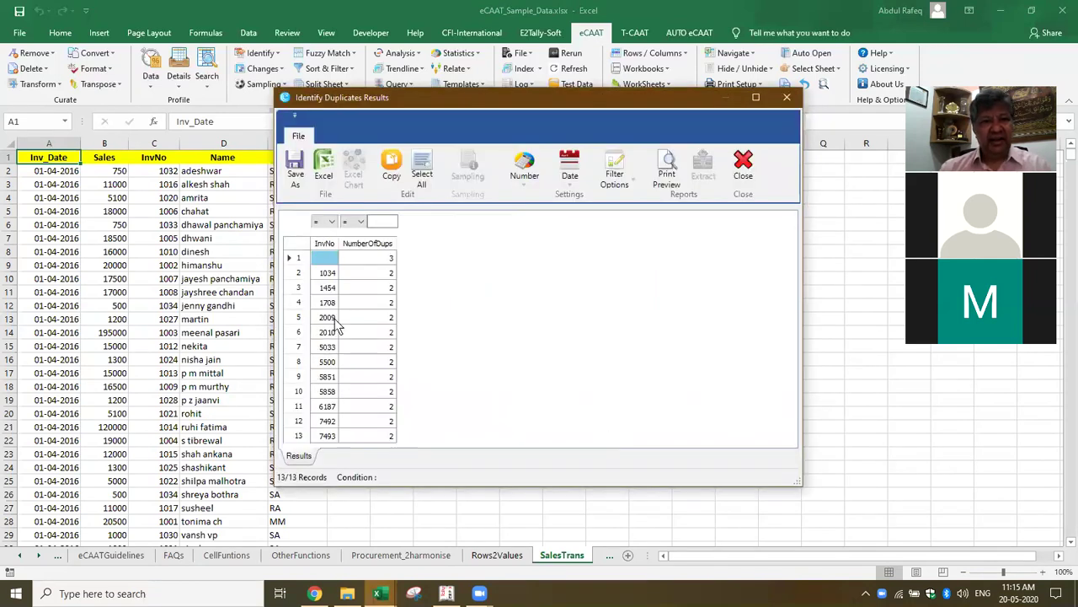
Step: Review the duplicate summary by comparing each InvNo with its NumberOfDups, and show the statistics for the NumberOfDups column
{"action": "left_click", "coordinate": [331, 318]}
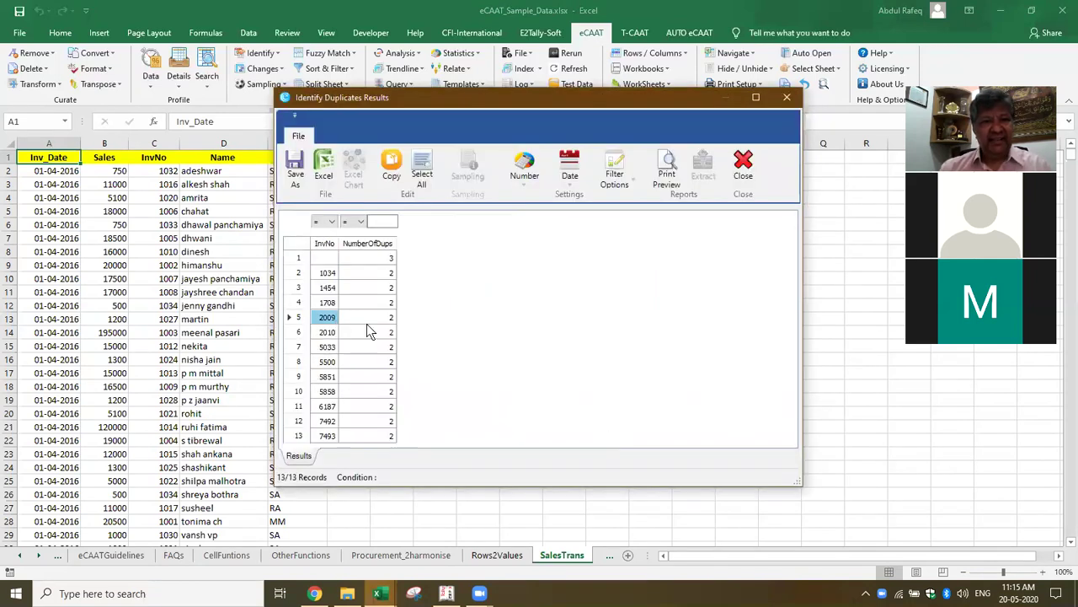
{"action": "left_click", "coordinate": [326, 260]}
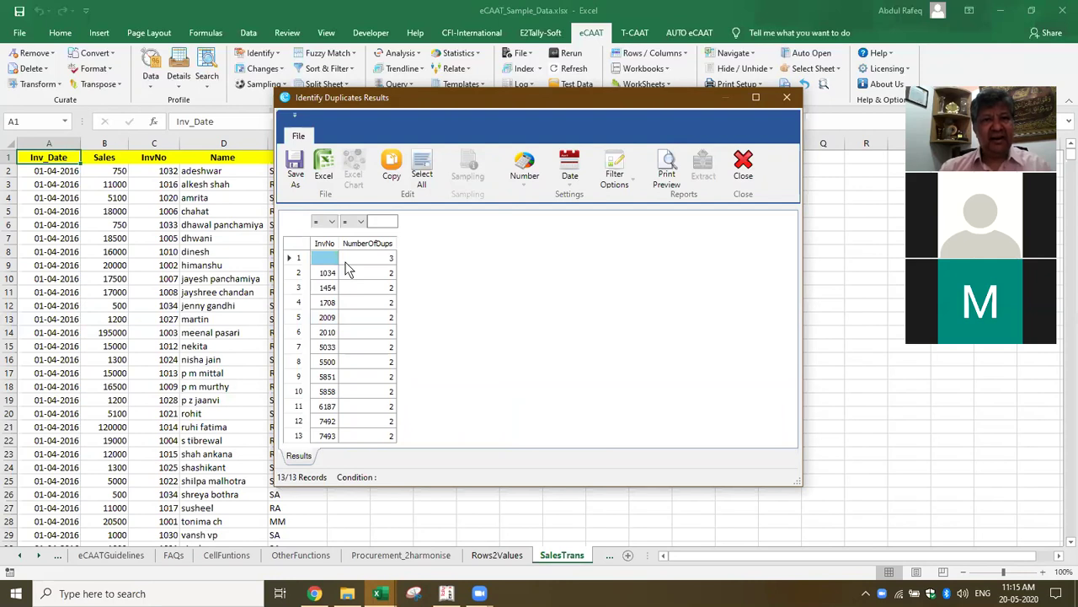
{"action": "left_click", "coordinate": [330, 273]}
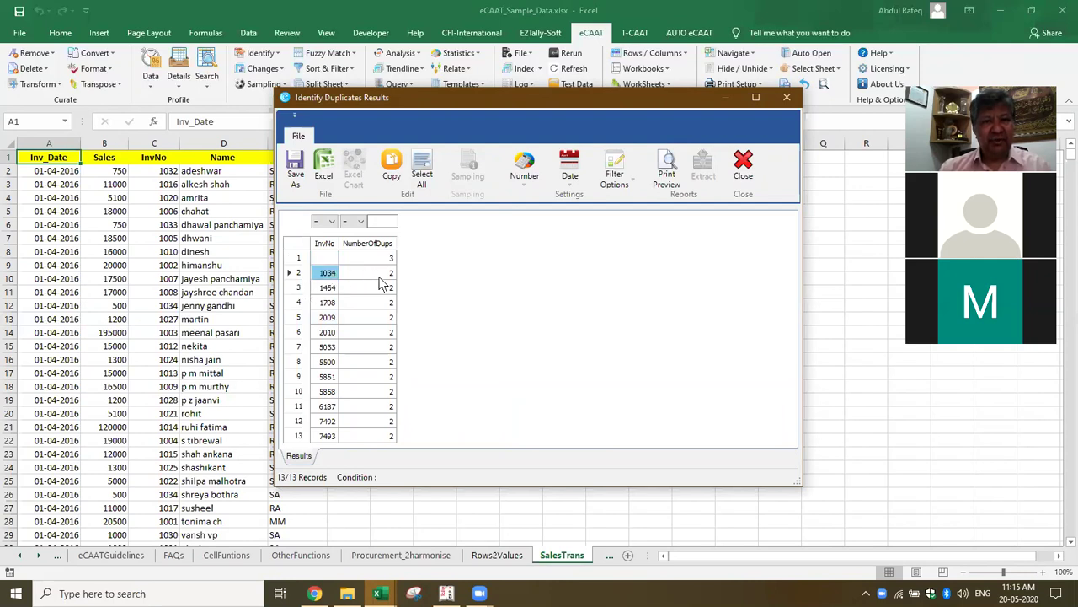
{"action": "left_click", "coordinate": [381, 277]}
{"action": "left_click", "coordinate": [330, 291]}
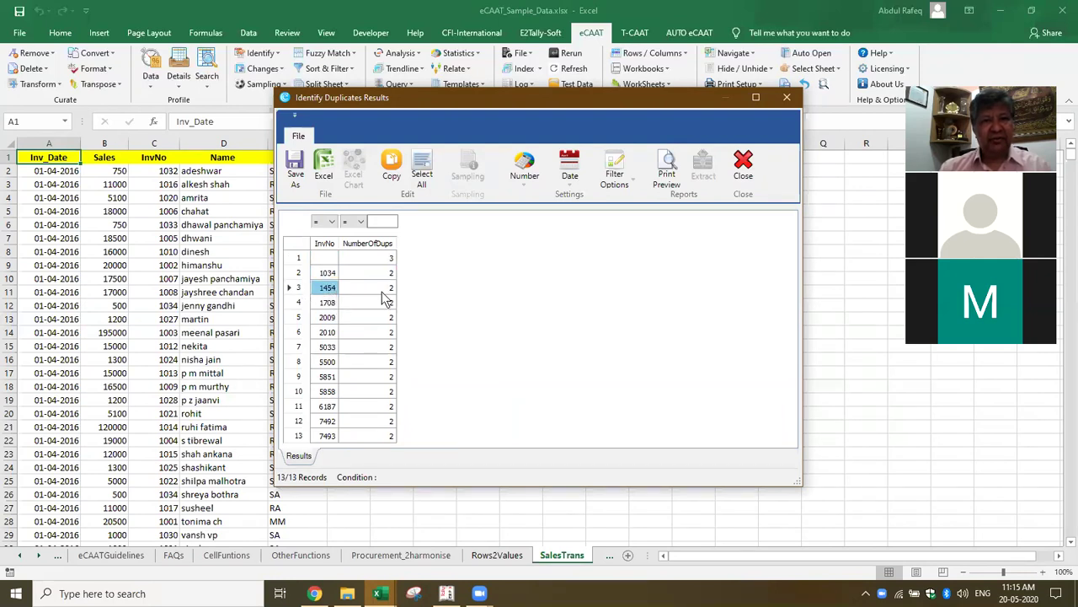
{"action": "left_click", "coordinate": [327, 302]}
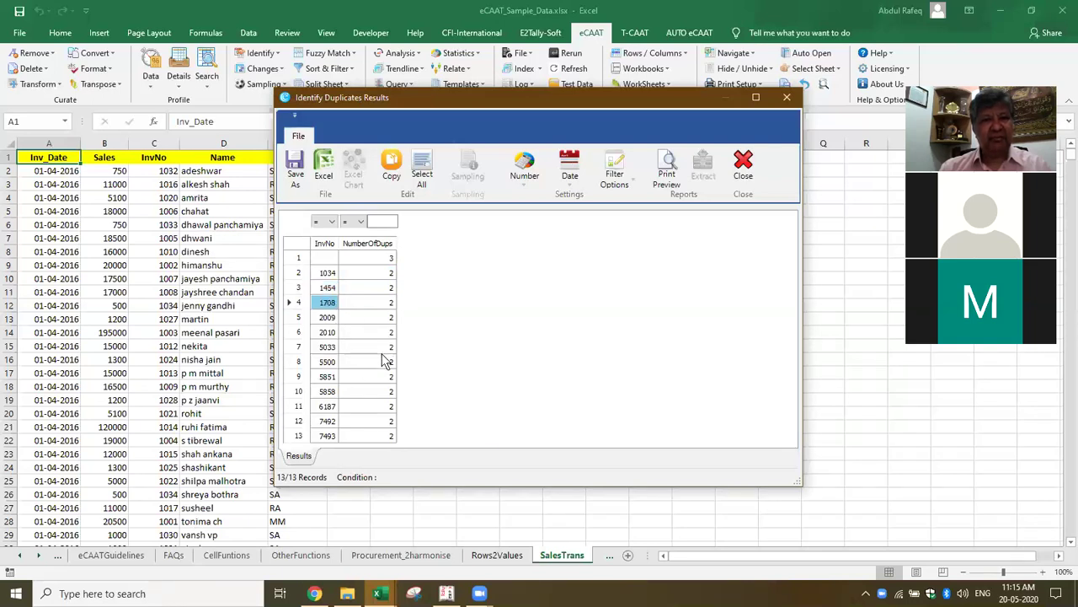
{"action": "left_click", "coordinate": [383, 244]}
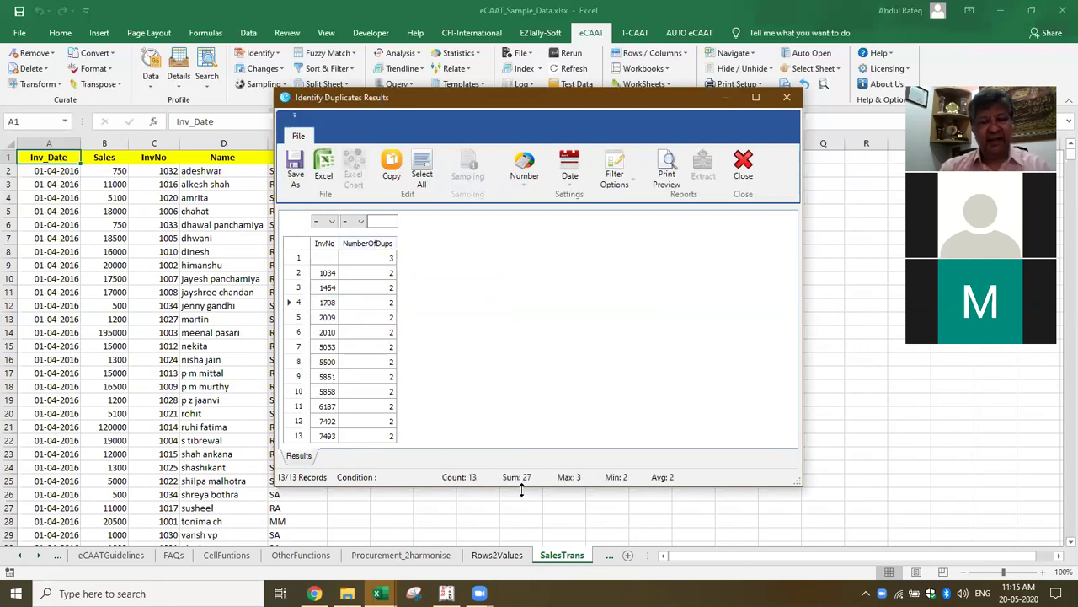
Step: Drill down into the records with a blank InvNo, and close both the drill-down and the summary results
{"action": "left_click", "coordinate": [329, 258]}
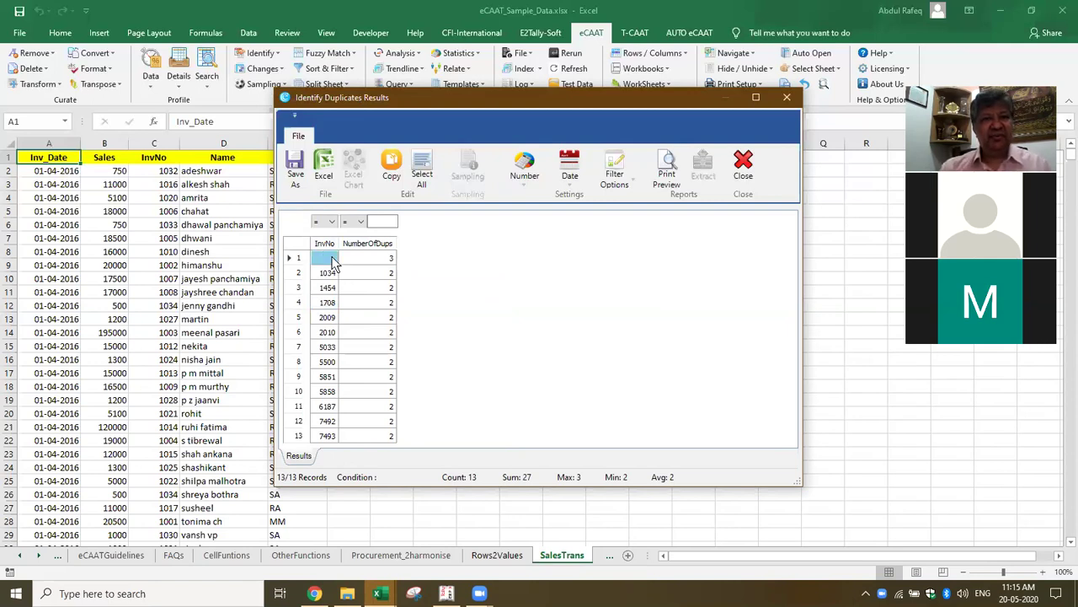
{"action": "double_click", "coordinate": [333, 260]}
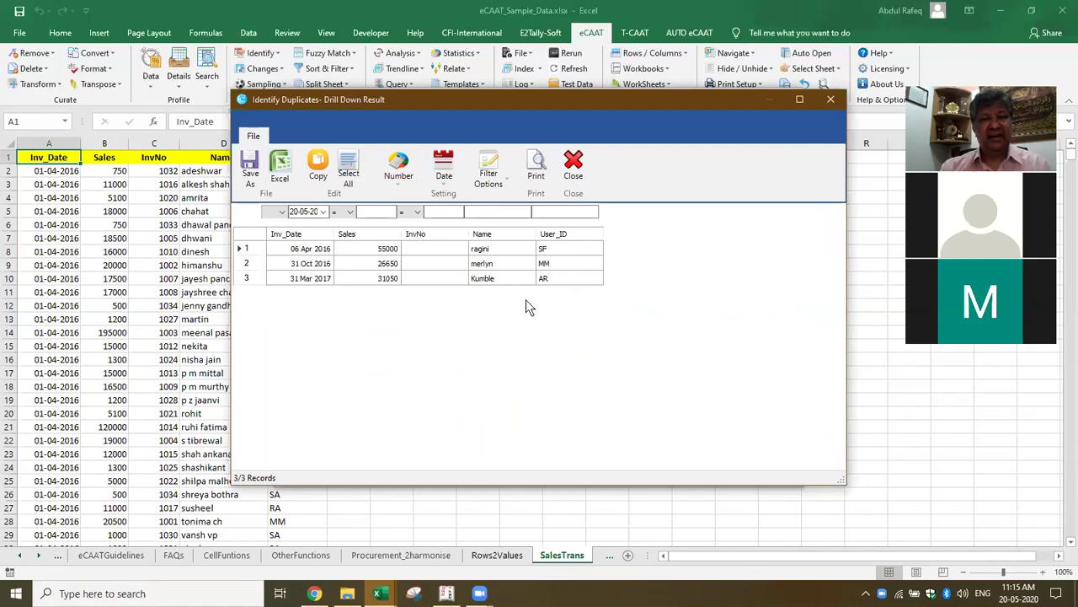
{"action": "left_click", "coordinate": [574, 173]}
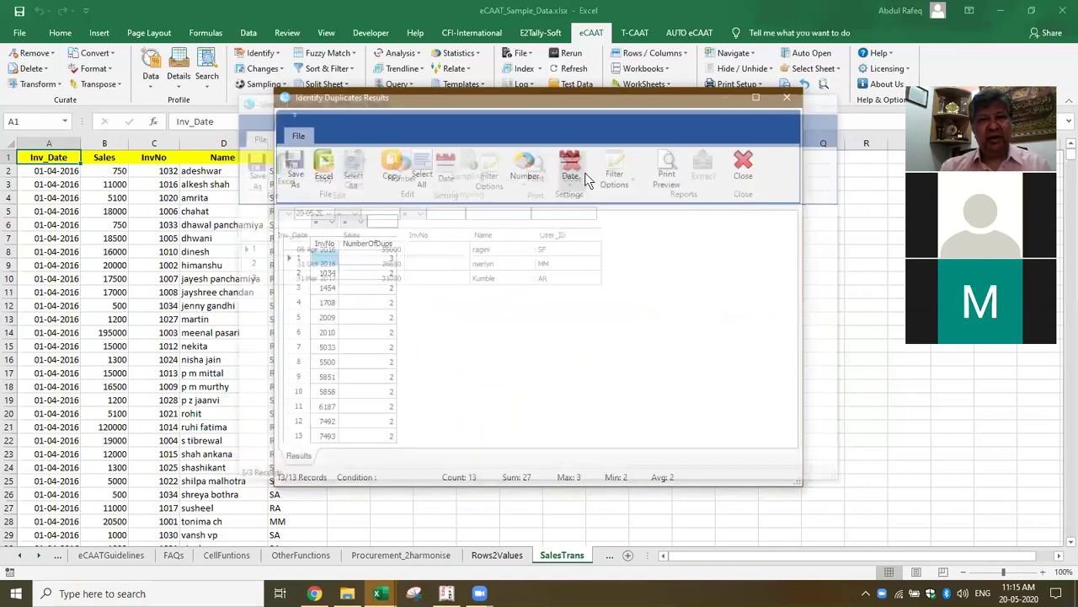
{"action": "left_click", "coordinate": [743, 174]}
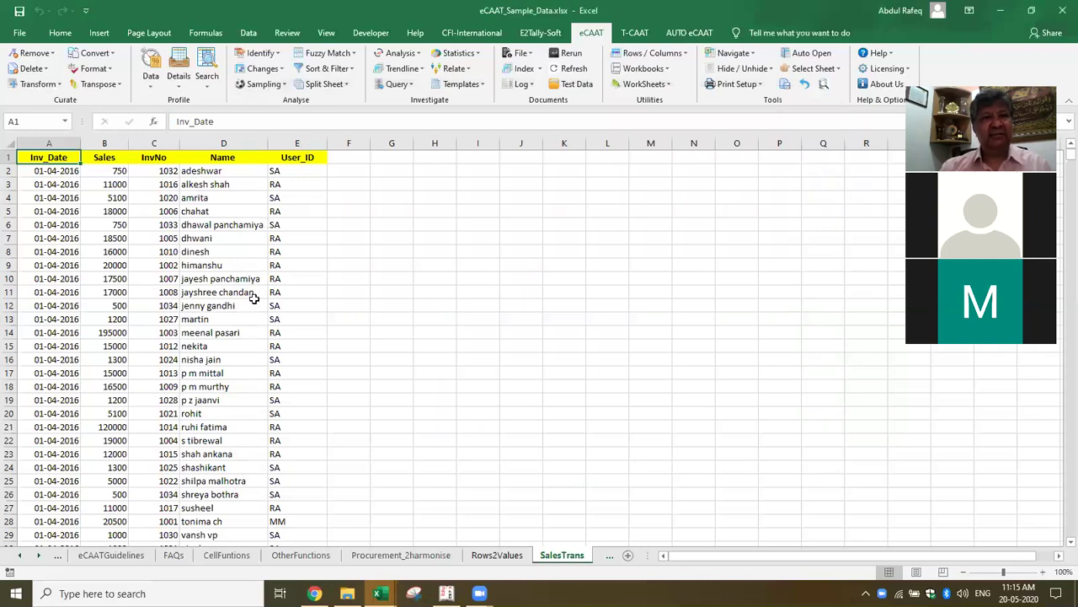
Step: Run a numeric gap check on InvNo with an interval of 1 in a result form, review the gaps and close the results
{"action": "left_click", "coordinate": [282, 52]}
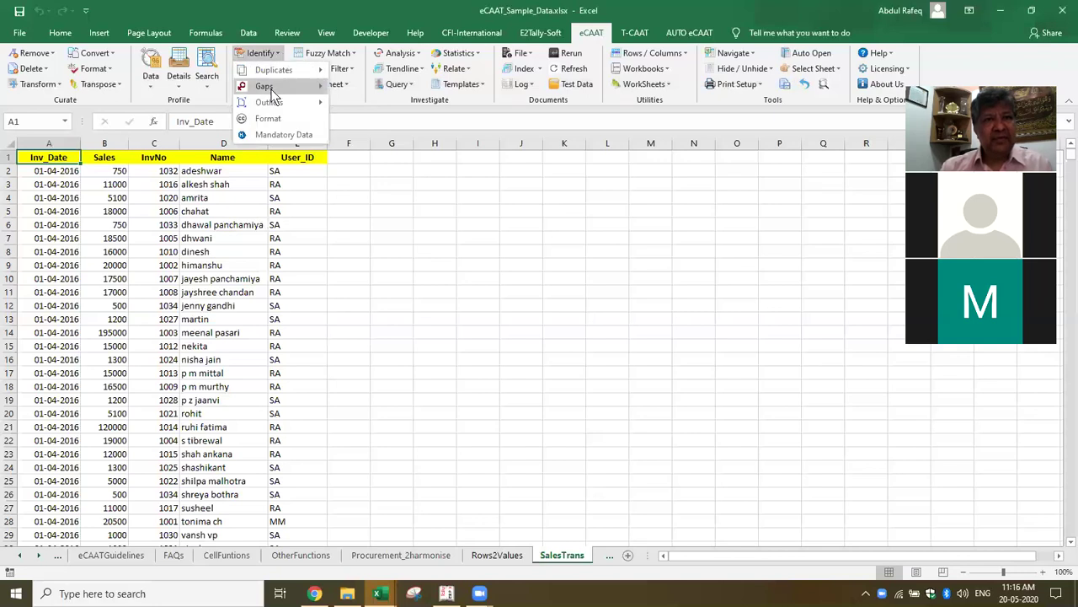
{"action": "mouse_move", "coordinate": [271, 87]}
{"action": "left_click", "coordinate": [374, 88]}
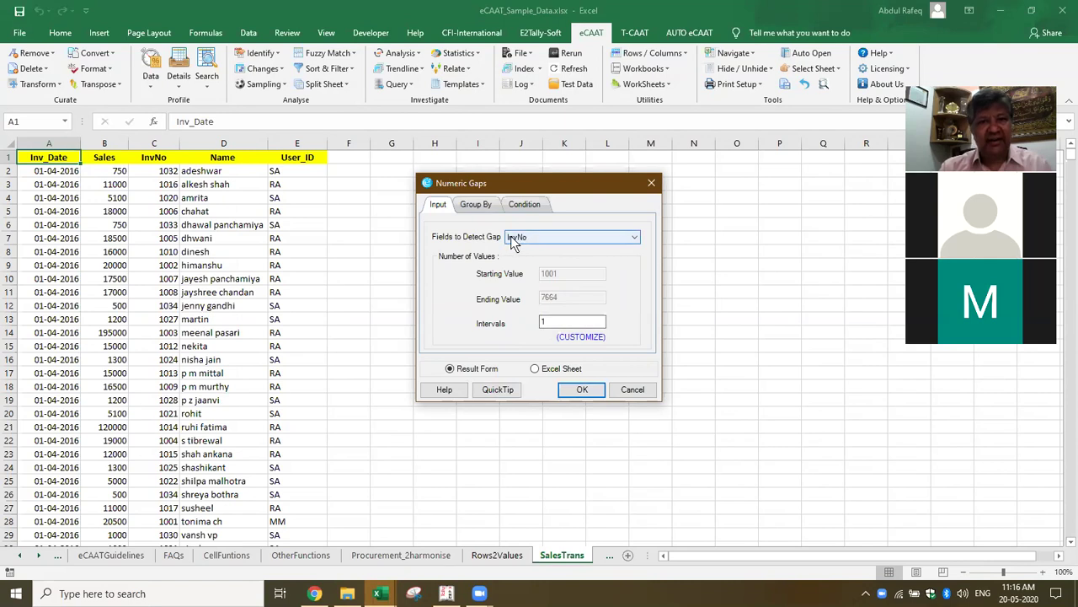
{"action": "left_click", "coordinate": [578, 389]}
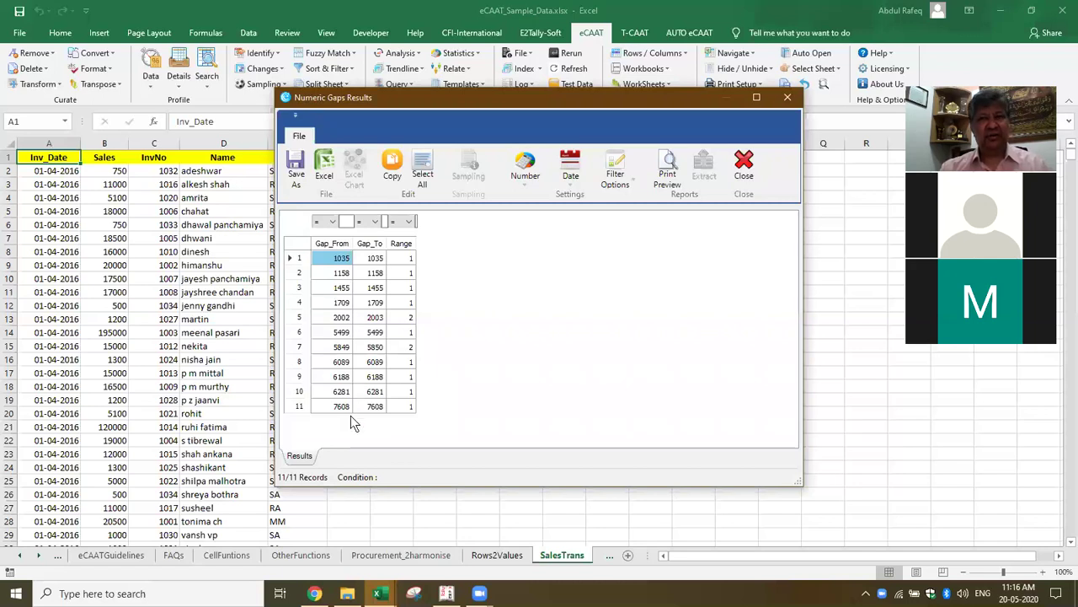
{"action": "left_click", "coordinate": [745, 168]}
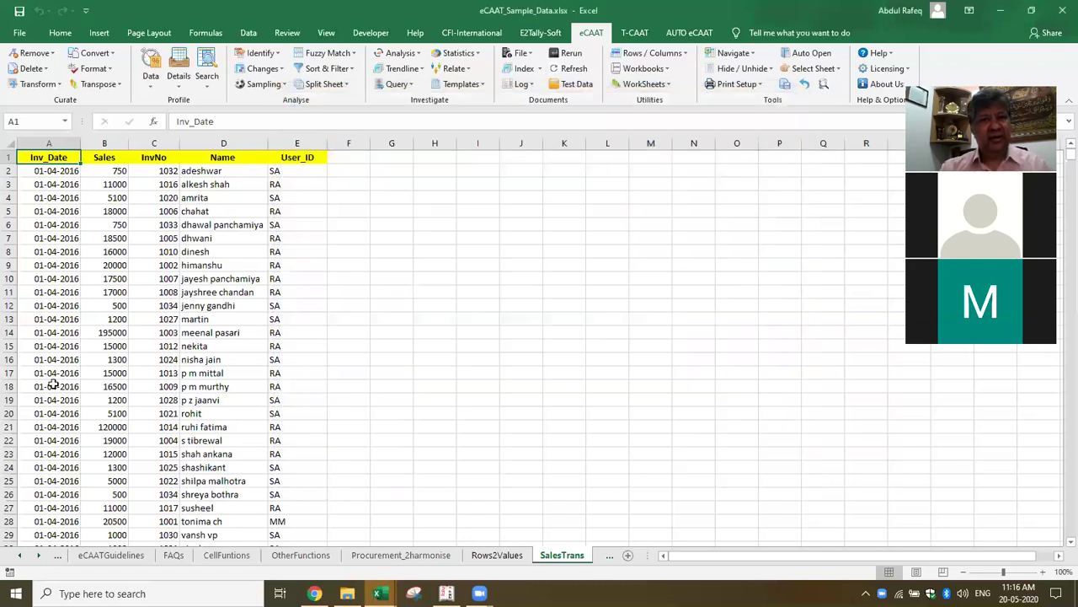
Step: Check the date range of the SalesTrans data by jumping to the last Inv_Date record and back to the header
{"action": "left_click", "coordinate": [56, 345]}
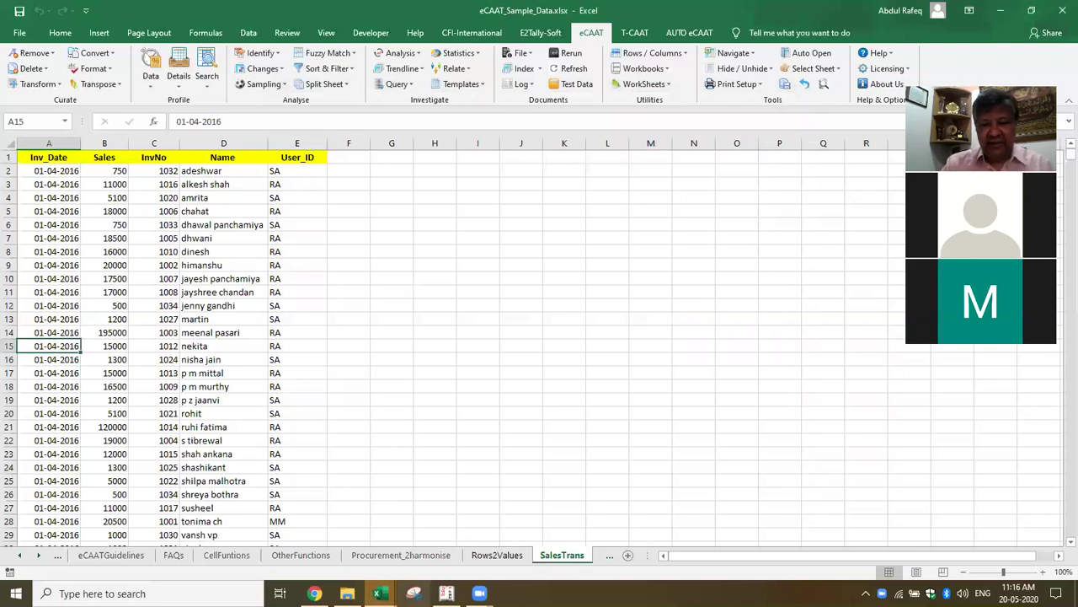
{"action": "key", "text": "ctrl+Down"}
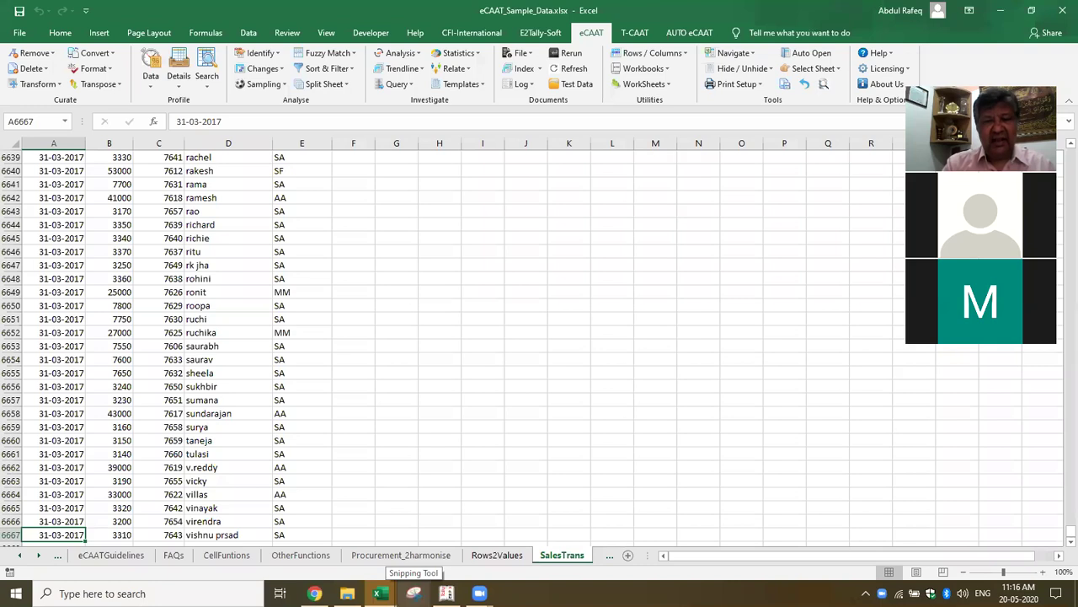
{"action": "key", "text": "ctrl+Up"}
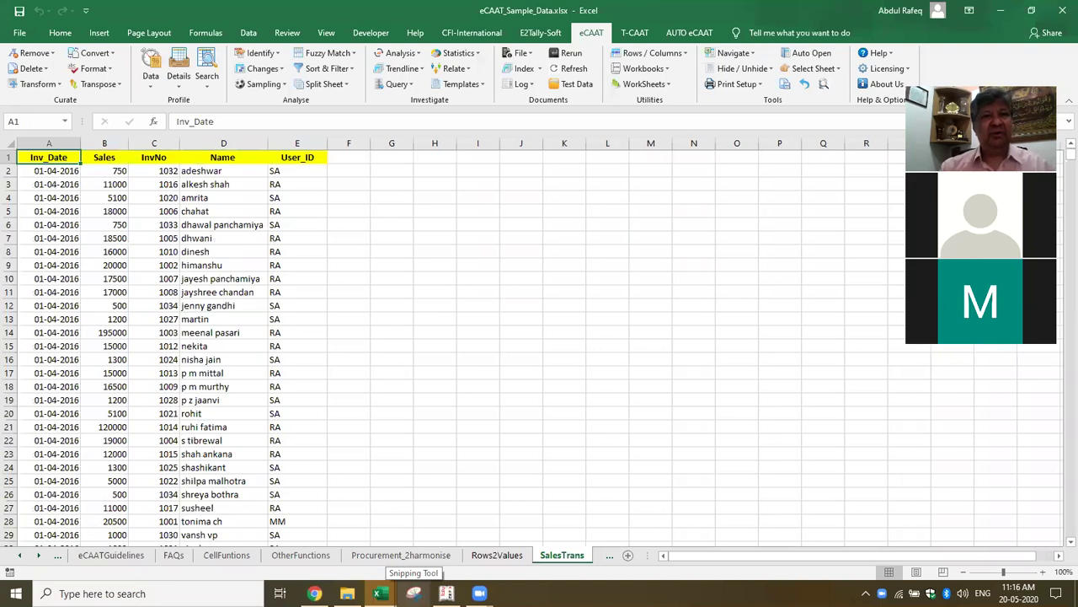
{"action": "left_click", "coordinate": [198, 266]}
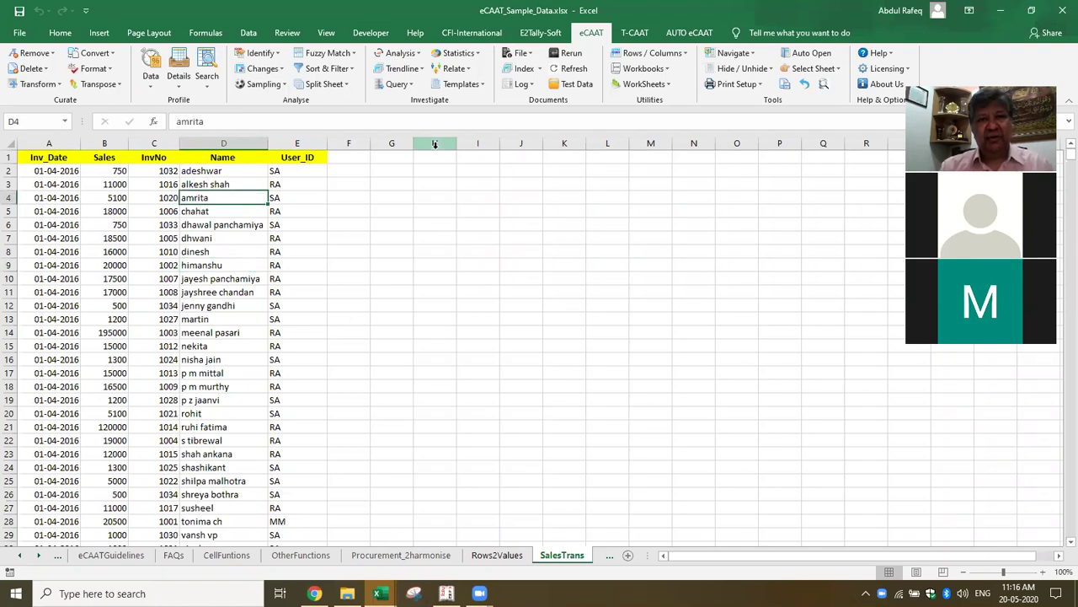
Step: Run a 2D MIS analysis of Sales by Inv_Date with Month periodicity, ordered by descending sum, in a result form
{"action": "left_click", "coordinate": [419, 53]}
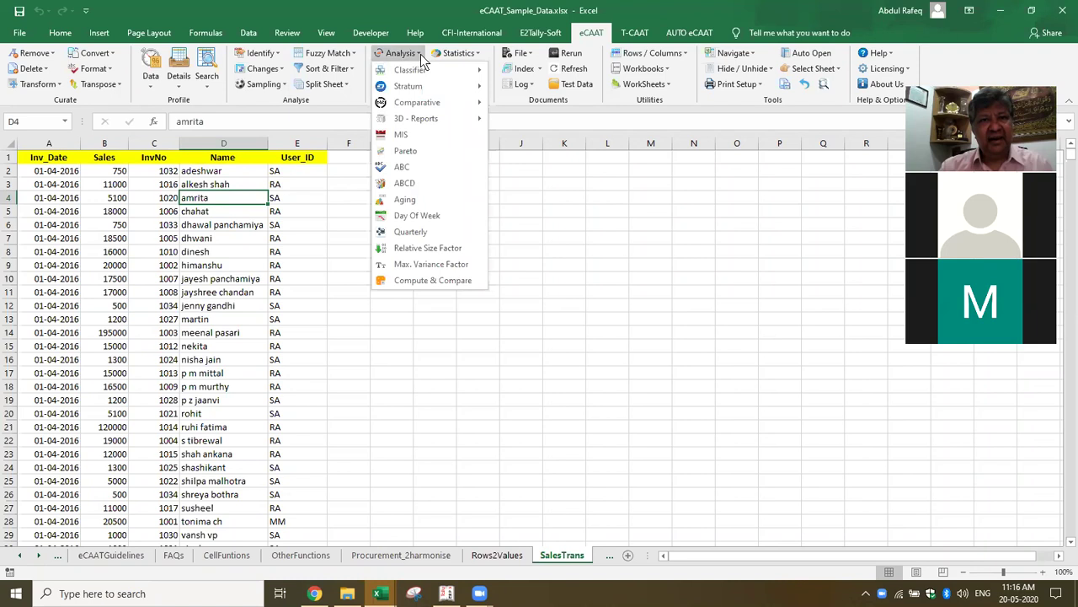
{"action": "left_click", "coordinate": [420, 140]}
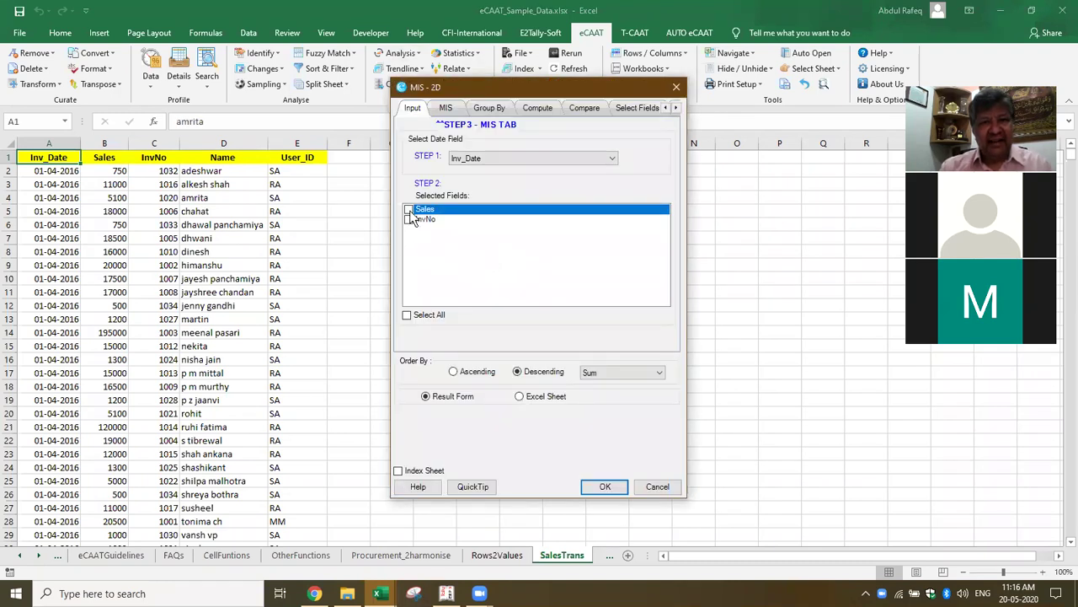
{"action": "left_click", "coordinate": [445, 109]}
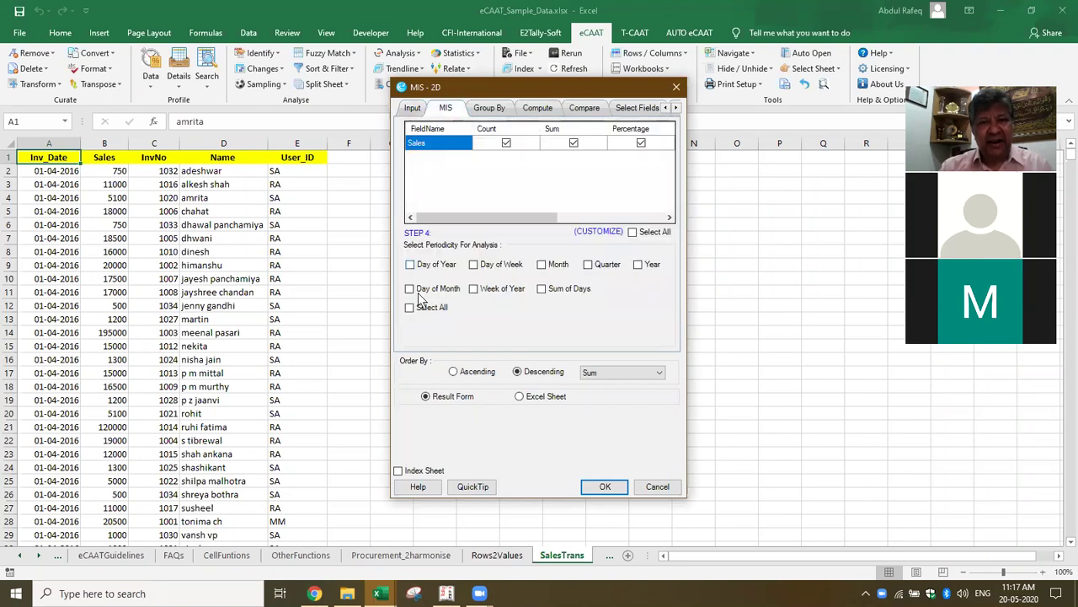
{"action": "left_click", "coordinate": [556, 267]}
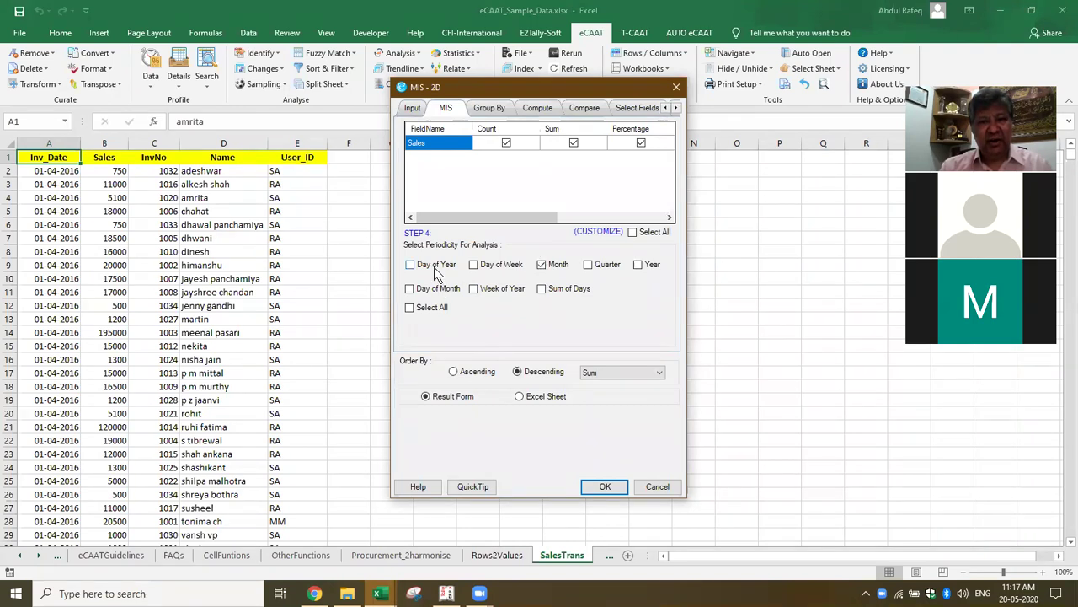
{"action": "left_click", "coordinate": [413, 107]}
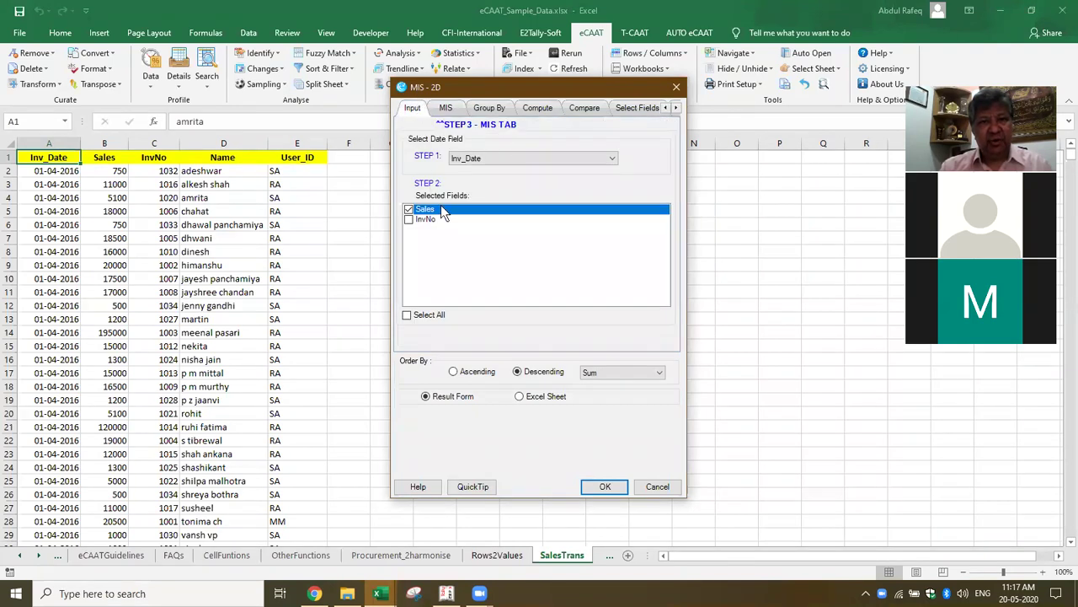
{"action": "left_click", "coordinate": [605, 488]}
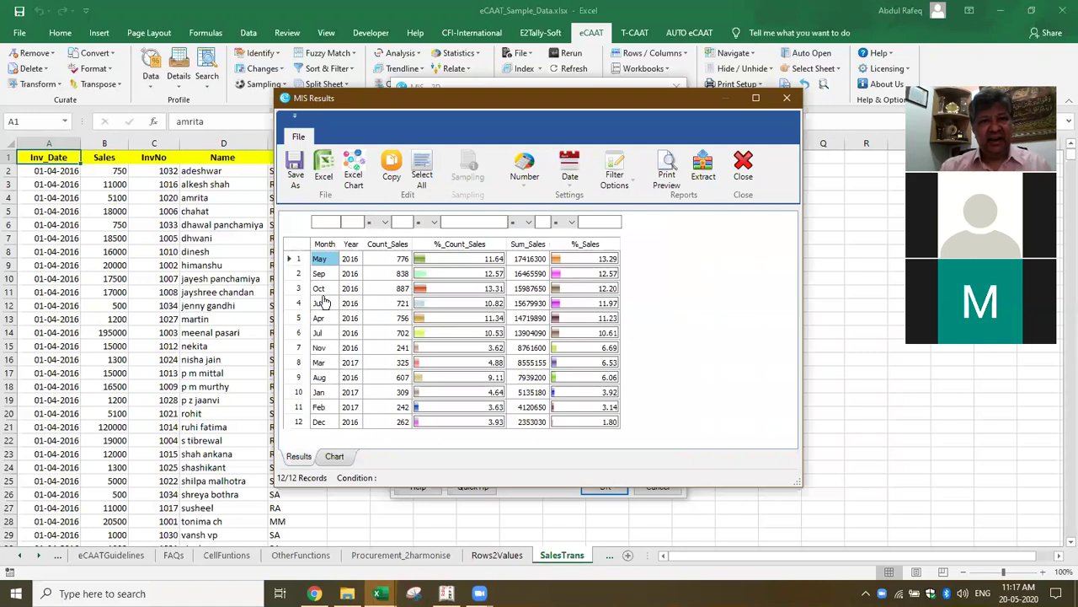
Step: Enlarge the MIS results, show the Sum_Sales statistics, and sort the months by Sum_Sales from highest to lowest
{"action": "left_click", "coordinate": [756, 98]}
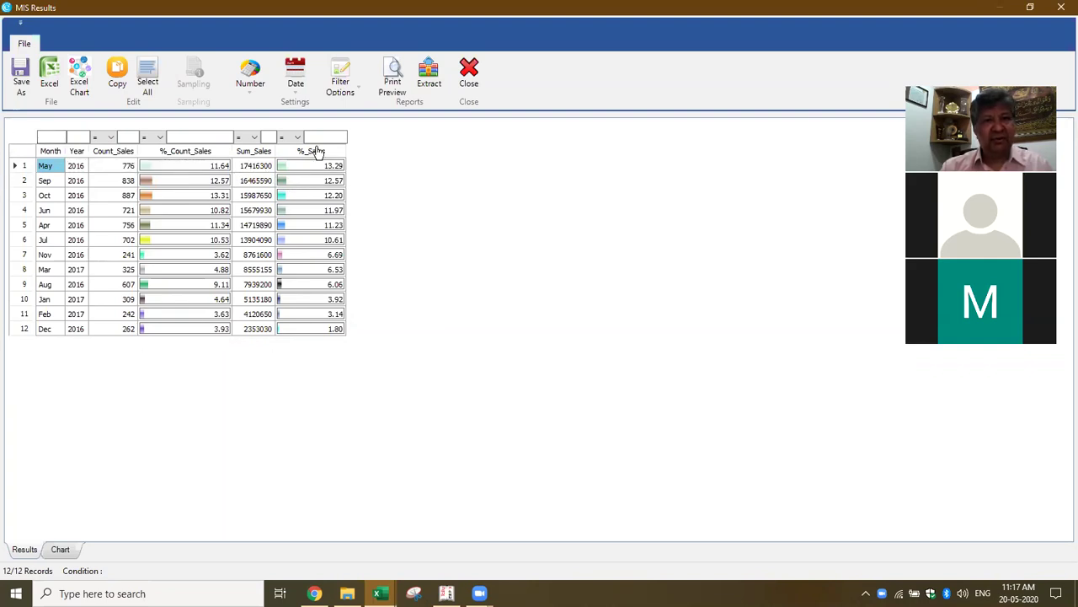
{"action": "left_click", "coordinate": [259, 154]}
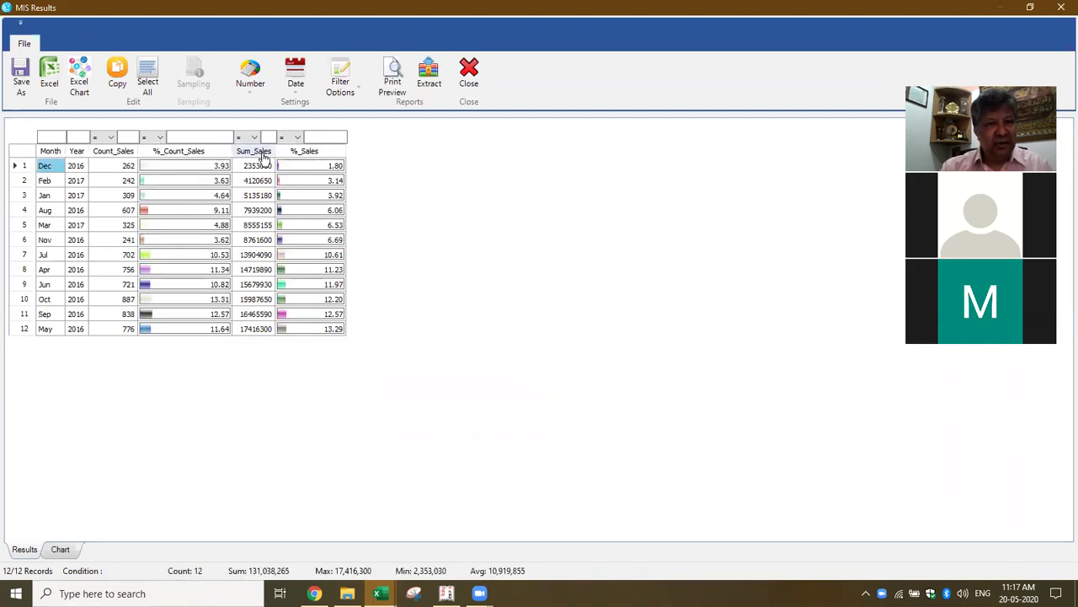
{"action": "left_click", "coordinate": [253, 152]}
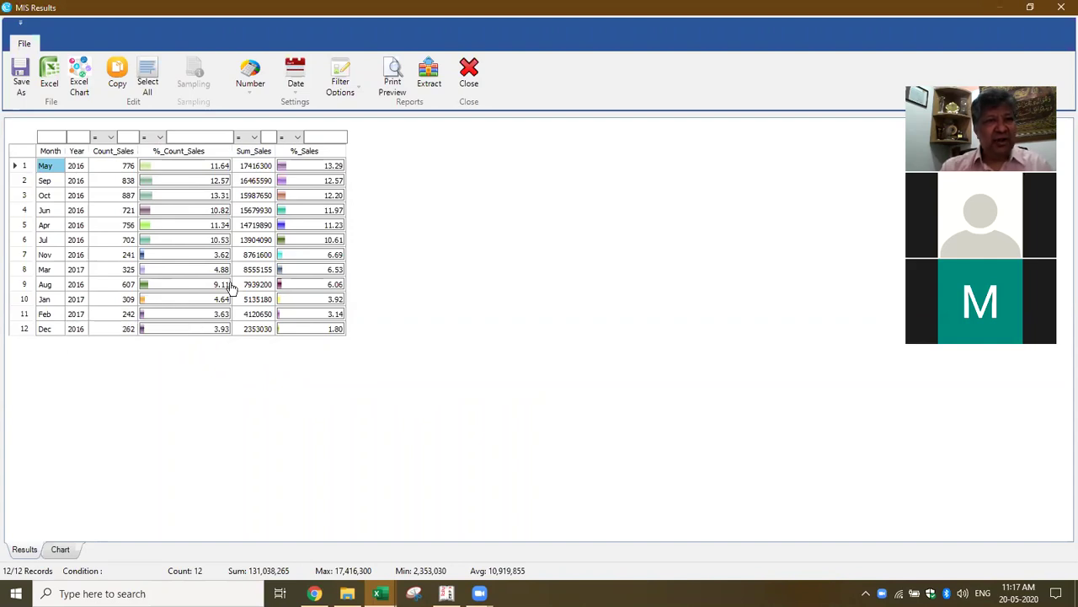
Step: Drill down into the Jul 2016 sales records, and close both the drill-down and the MIS results
{"action": "left_click", "coordinate": [46, 241]}
{"action": "double_click", "coordinate": [287, 293]}
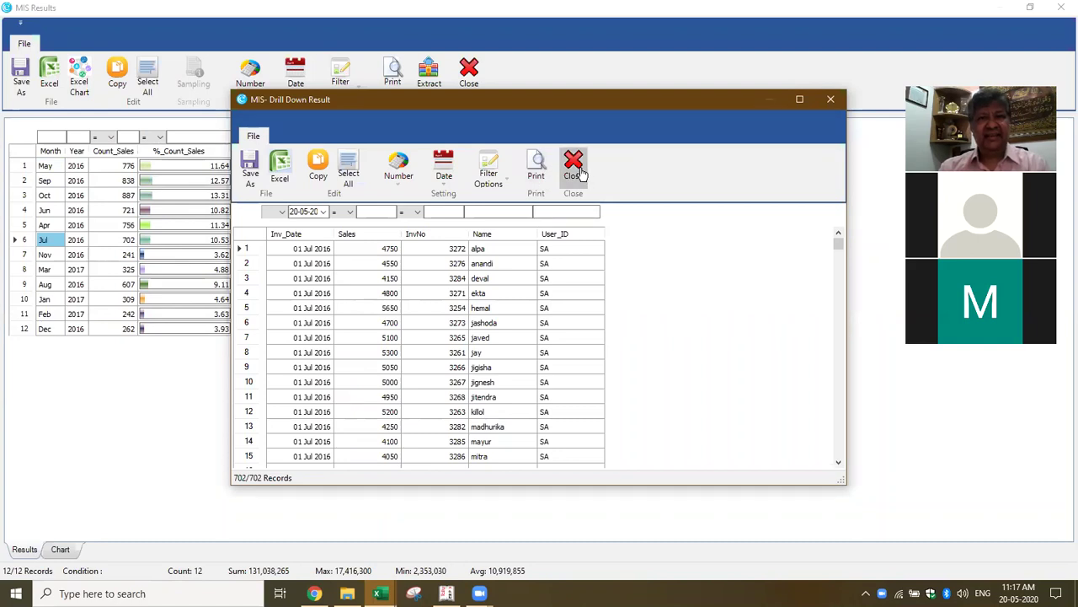
{"action": "left_click", "coordinate": [581, 173]}
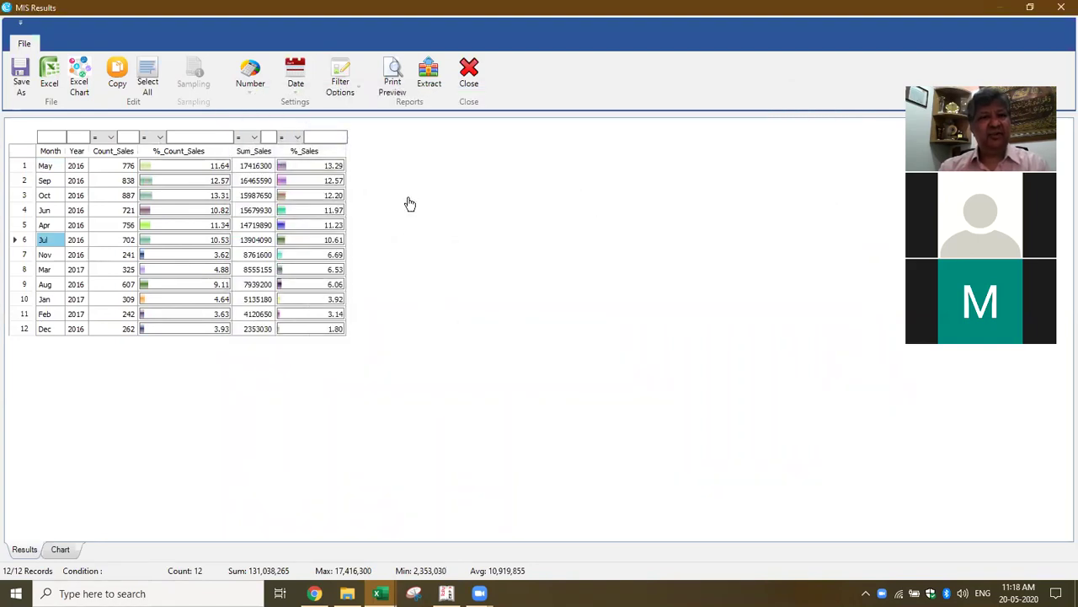
{"action": "left_click", "coordinate": [473, 84]}
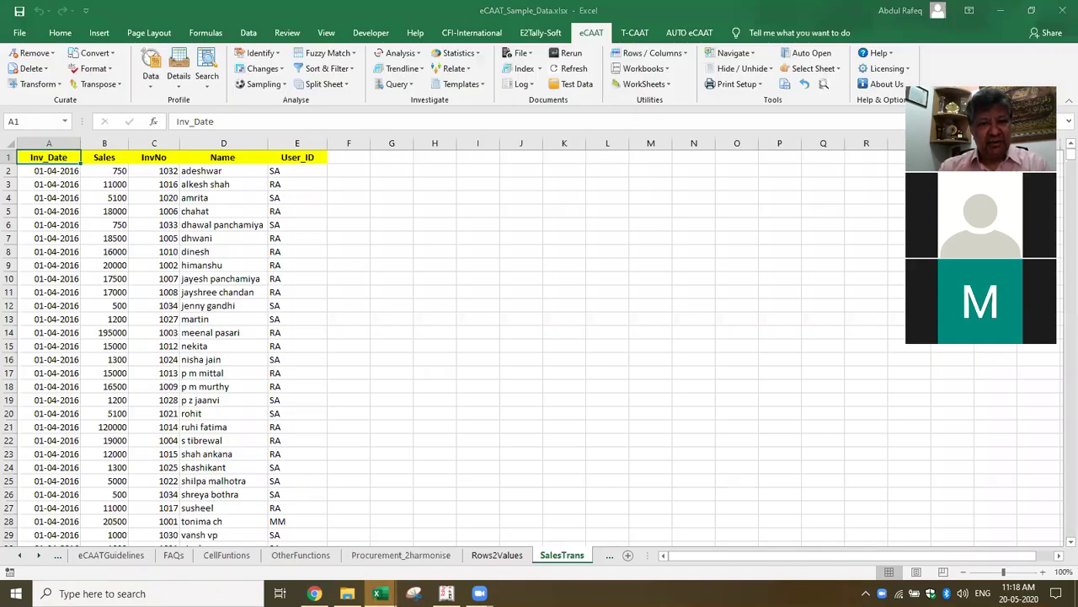
{"action": "mouse_move", "coordinate": [379, 593]}
{"action": "left_click", "coordinate": [313, 530]}
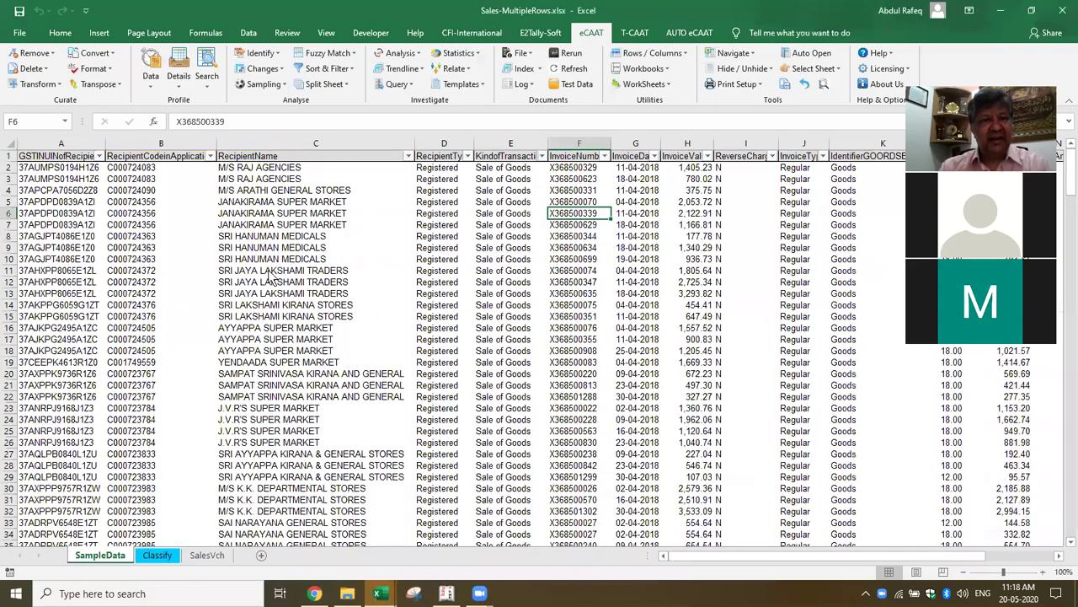
{"action": "left_click", "coordinate": [269, 273]}
{"action": "left_click", "coordinate": [325, 246]}
{"action": "left_click", "coordinate": [344, 281]}
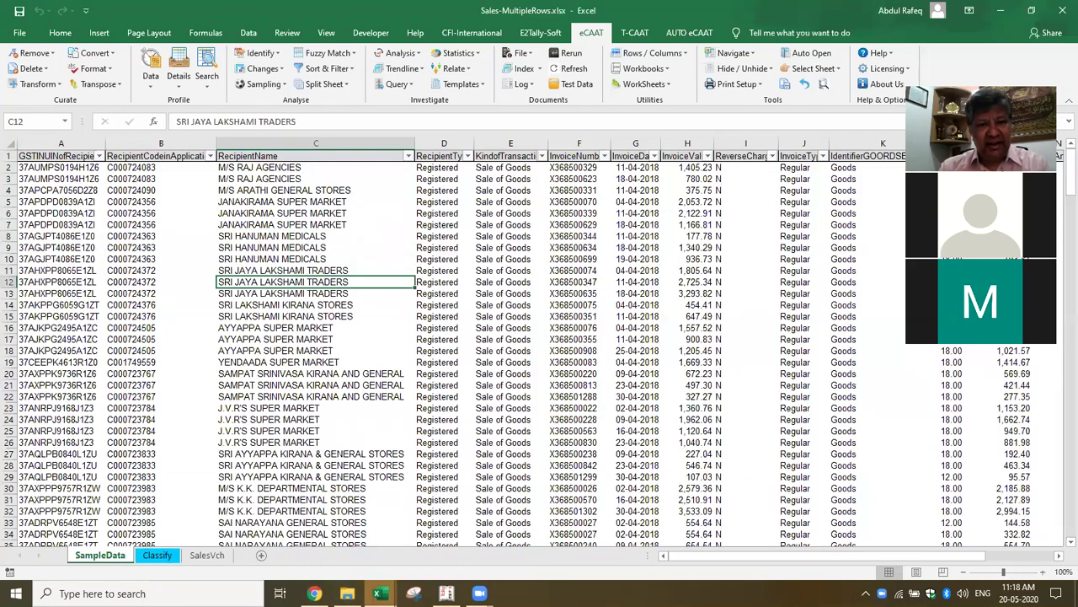
{"action": "mouse_move", "coordinate": [379, 593]}
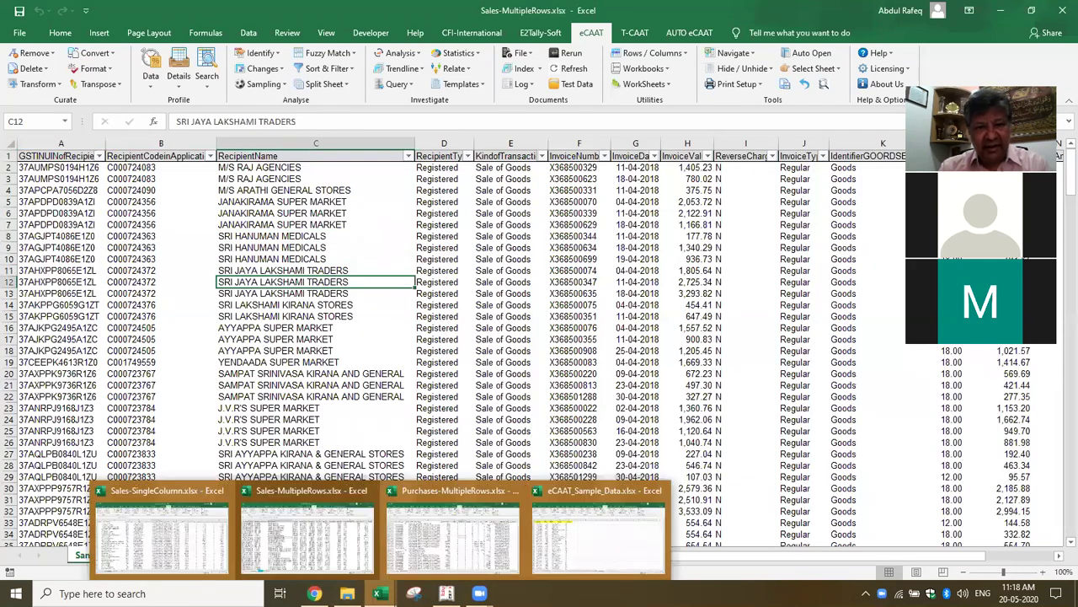
{"action": "left_click", "coordinate": [576, 555]}
{"action": "left_click", "coordinate": [408, 351]}
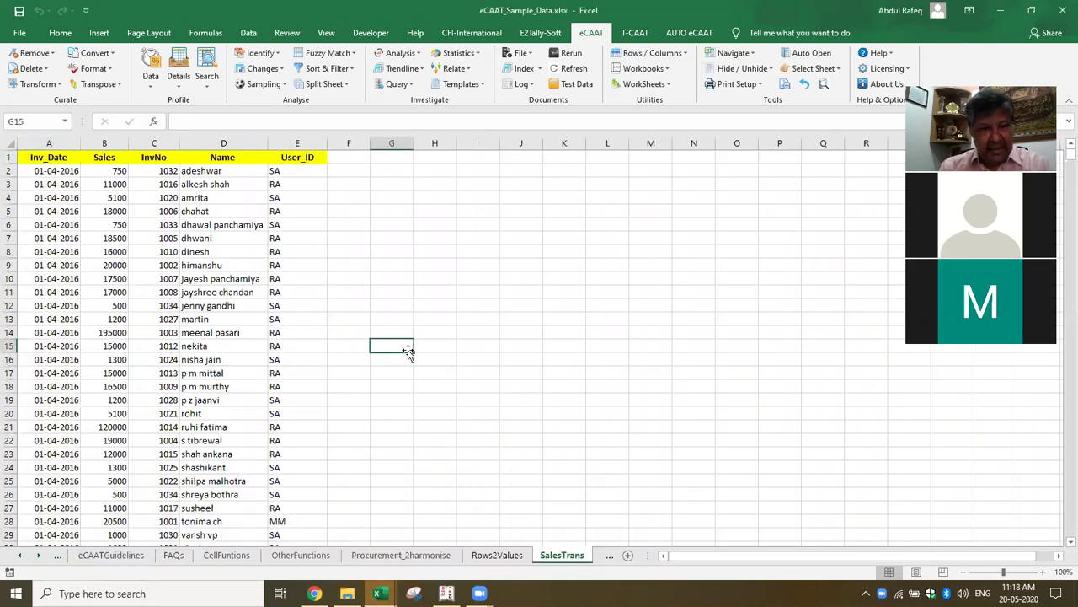
Step: Go to the IndexSheet and follow its link to the Procurement sheet to inspect the Material_Code data
{"action": "left_click", "coordinate": [18, 555]}
{"action": "left_click", "coordinate": [93, 558]}
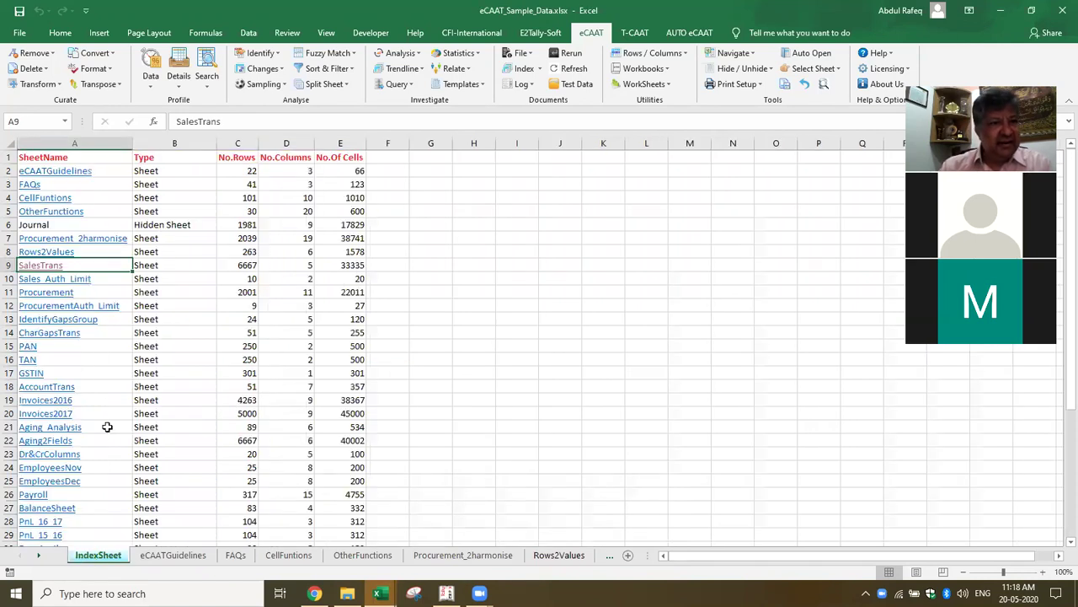
{"action": "left_click", "coordinate": [66, 294]}
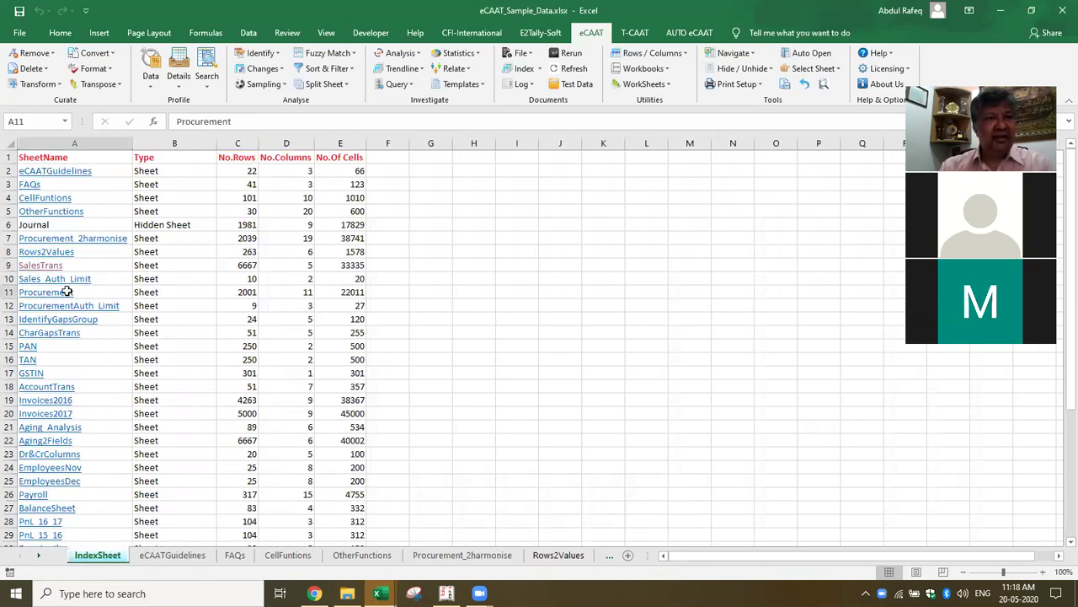
{"action": "left_click", "coordinate": [315, 278]}
{"action": "left_click", "coordinate": [423, 210]}
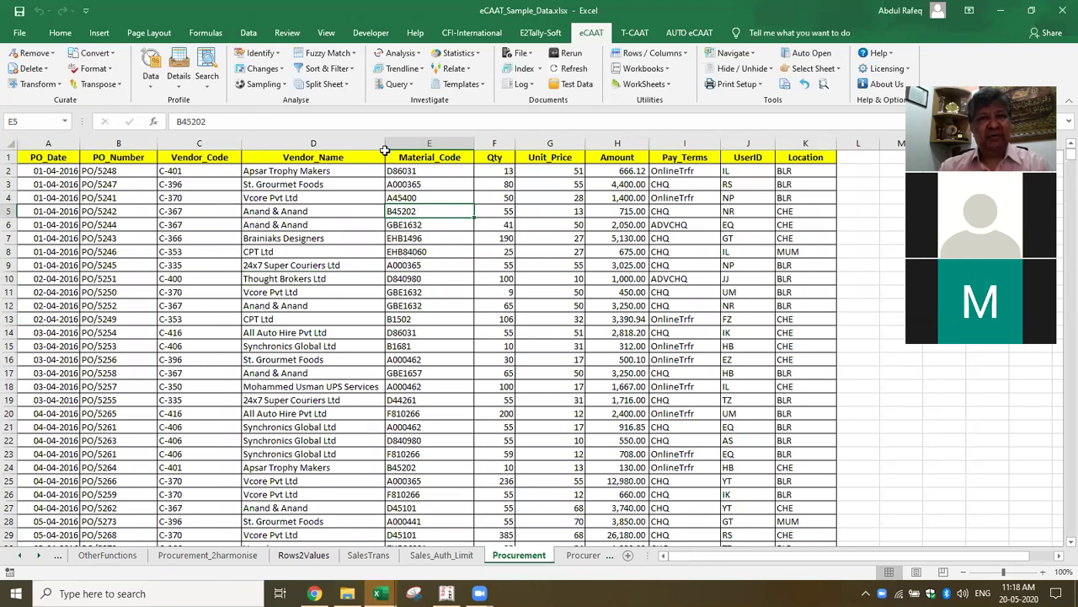
{"action": "left_click", "coordinate": [408, 234]}
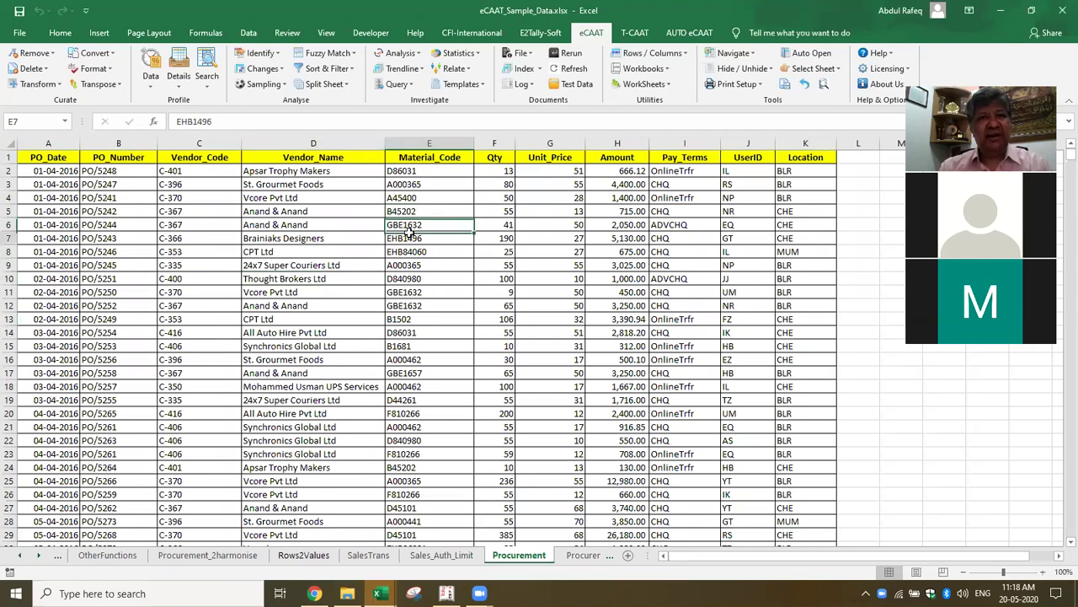
Step: Classify the procurement data on Material_Code, summarizing Qty and Amount with count and percentages, and enlarge the result form
{"action": "left_click", "coordinate": [152, 87]}
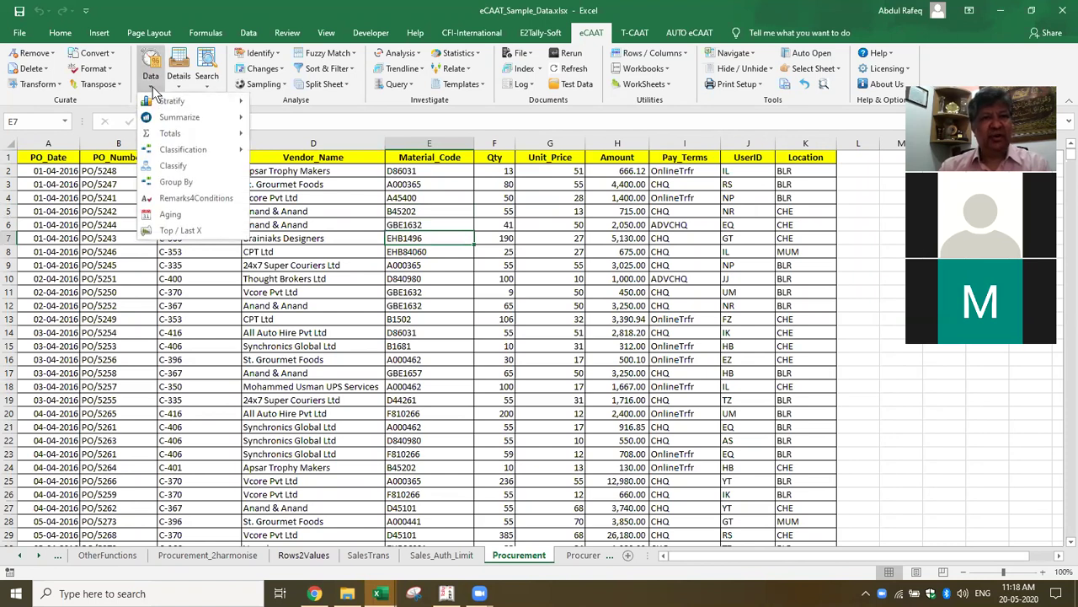
{"action": "left_click", "coordinate": [170, 163]}
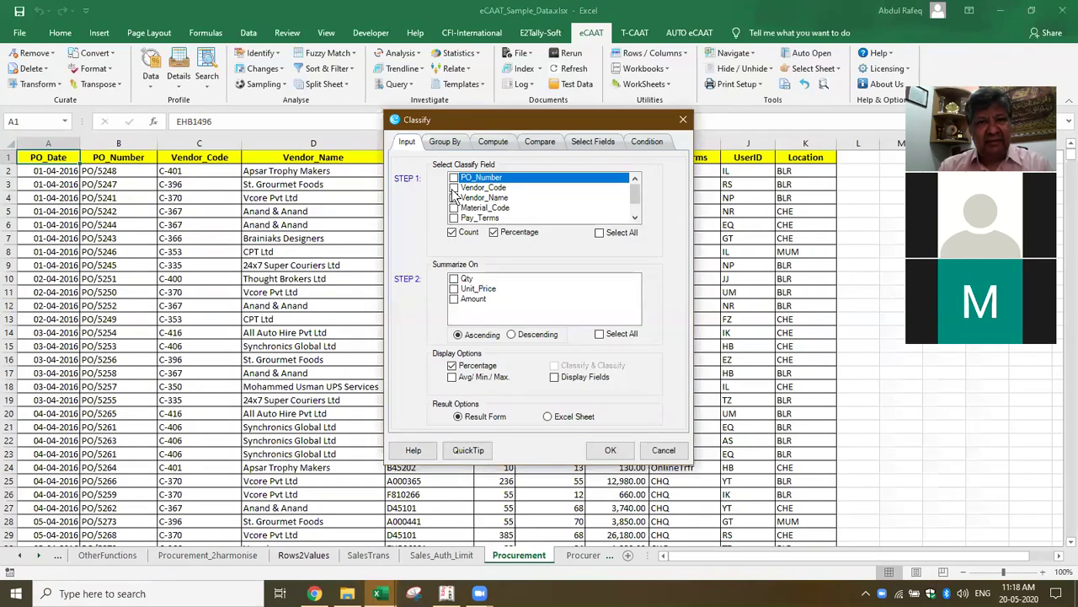
{"action": "left_click", "coordinate": [454, 208]}
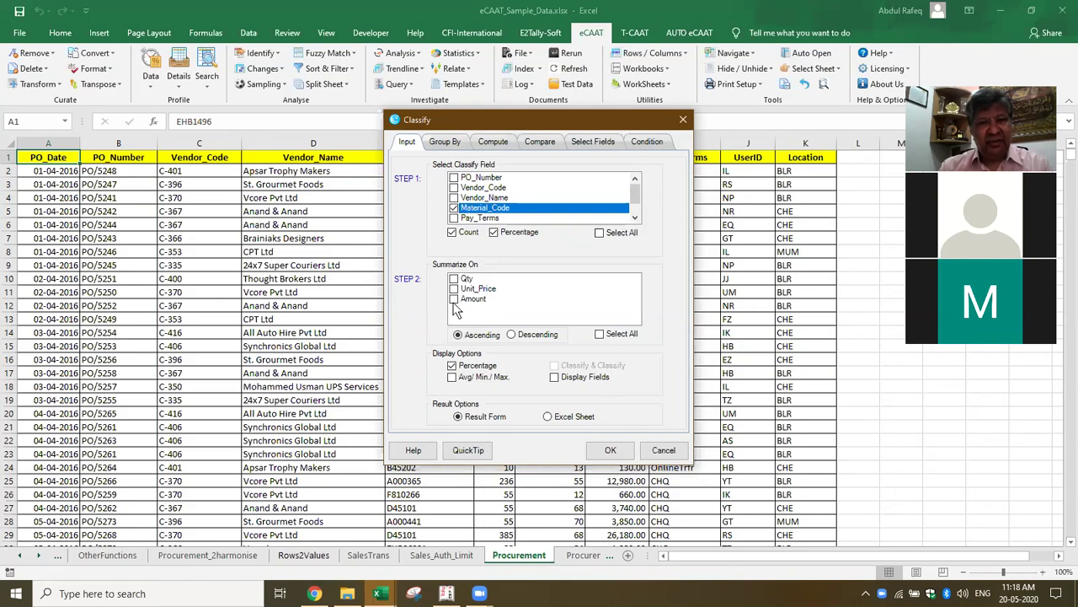
{"action": "left_click", "coordinate": [454, 299]}
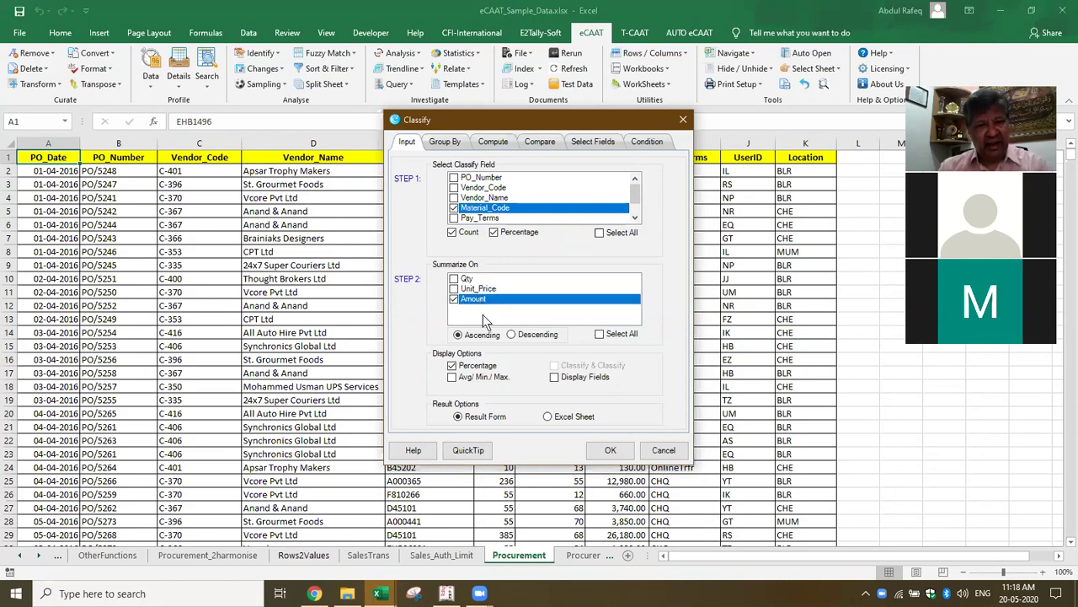
{"action": "left_click", "coordinate": [455, 279]}
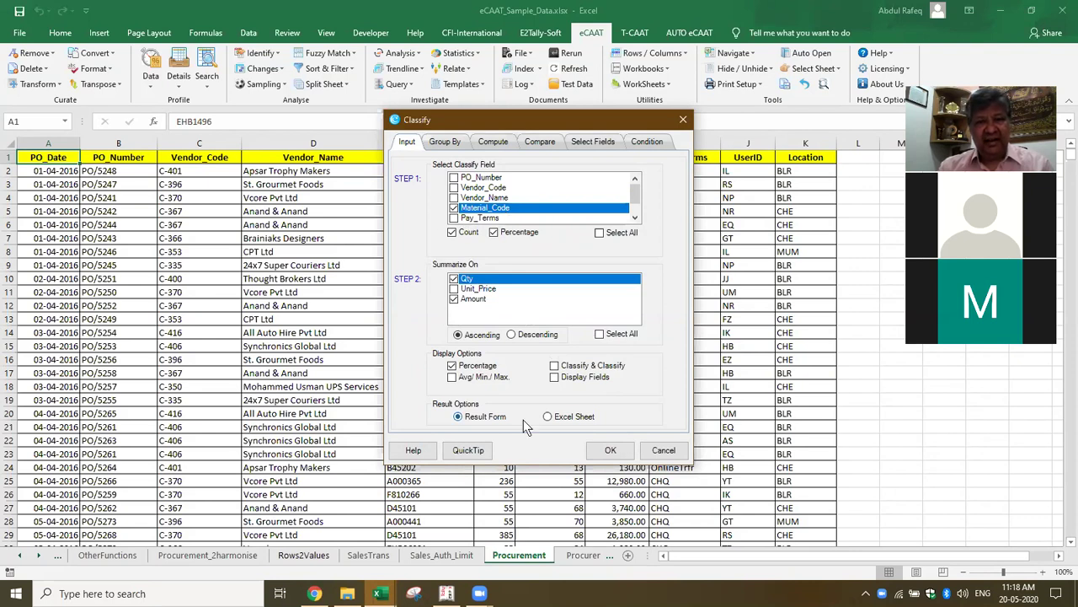
{"action": "left_click", "coordinate": [617, 457]}
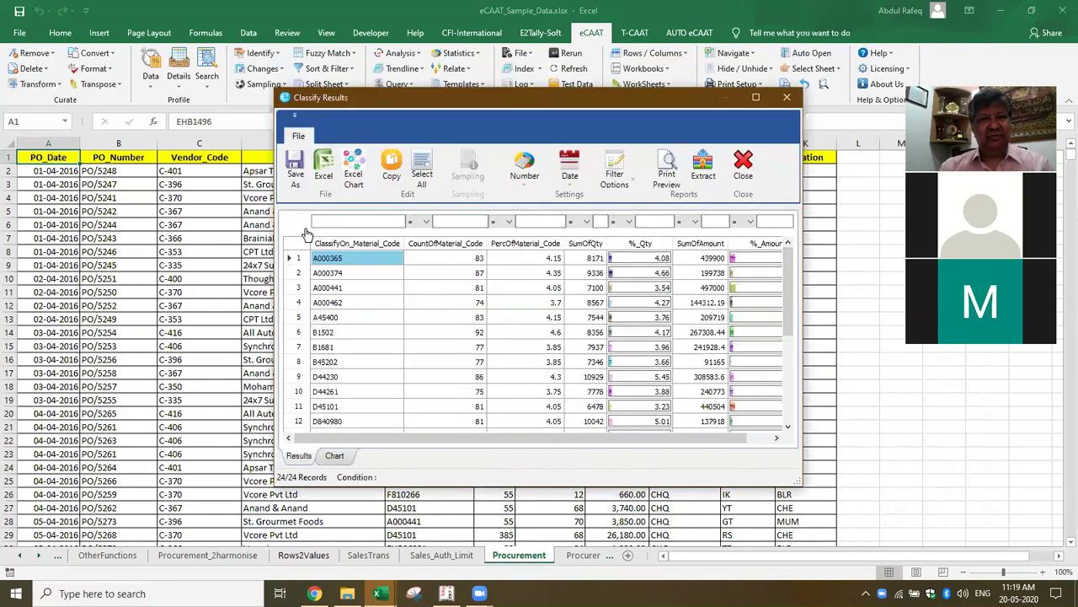
{"action": "left_click", "coordinate": [756, 97]}
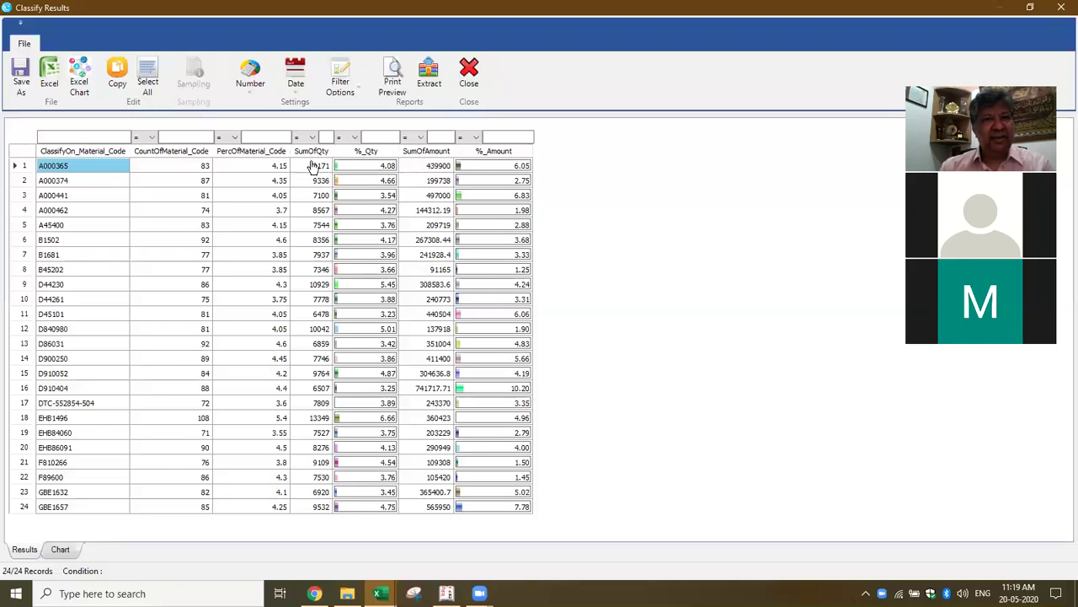
Step: Show the SumOfAmount statistics and sort the classified materials by SumOfAmount from highest to lowest
{"action": "left_click", "coordinate": [431, 152]}
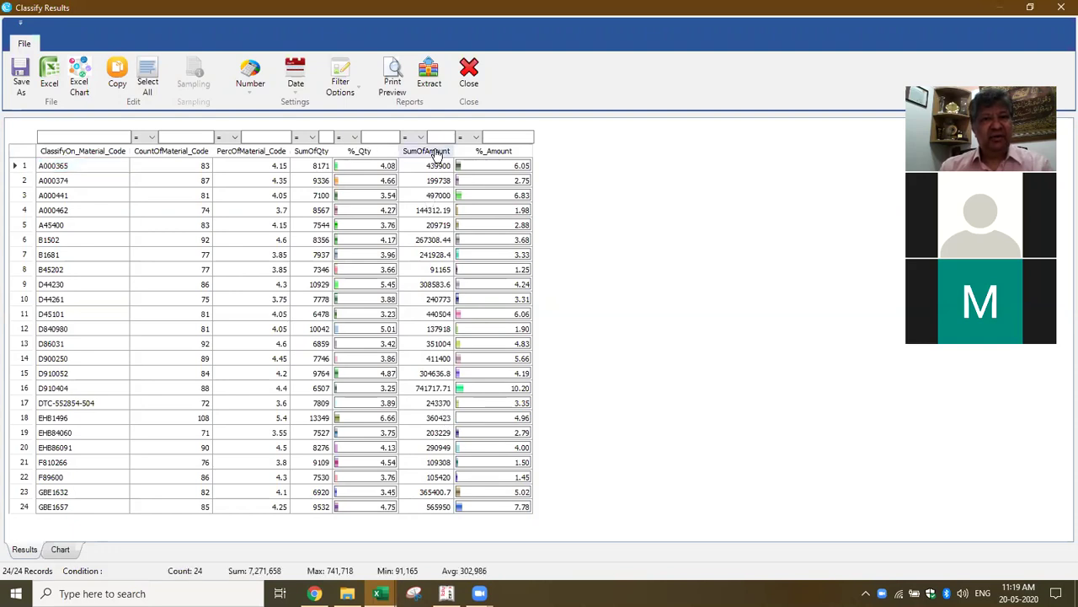
{"action": "left_click", "coordinate": [426, 151]}
{"action": "left_click", "coordinate": [419, 152]}
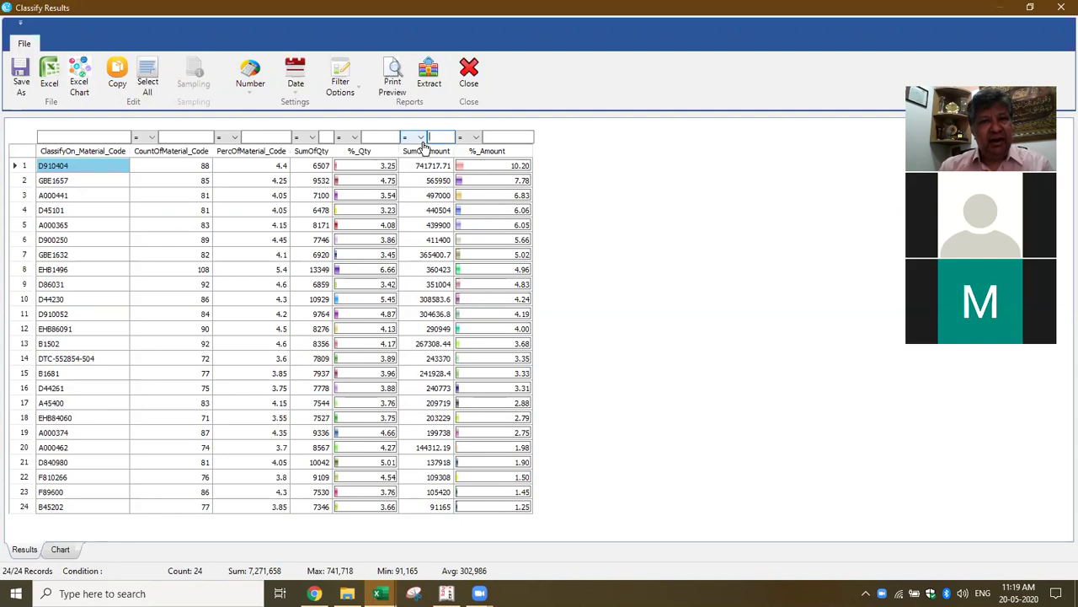
Step: Widen the SumOfAmount column and filter it for values greater than 500000, and reduce the limit to 50000
{"action": "left_click", "coordinate": [424, 136]}
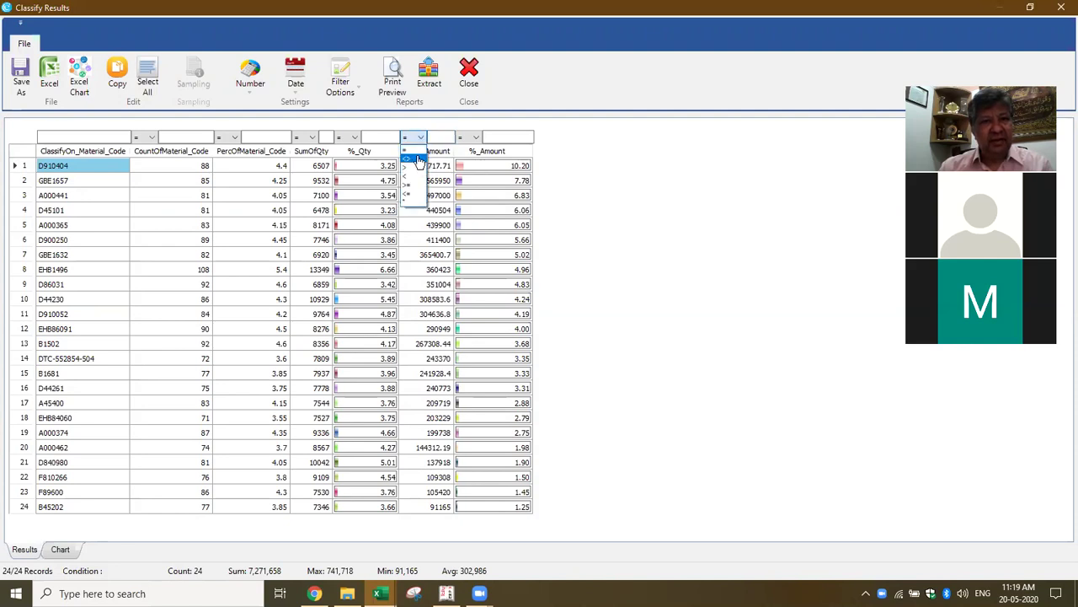
{"action": "left_click", "coordinate": [413, 167]}
{"action": "left_click", "coordinate": [445, 136]}
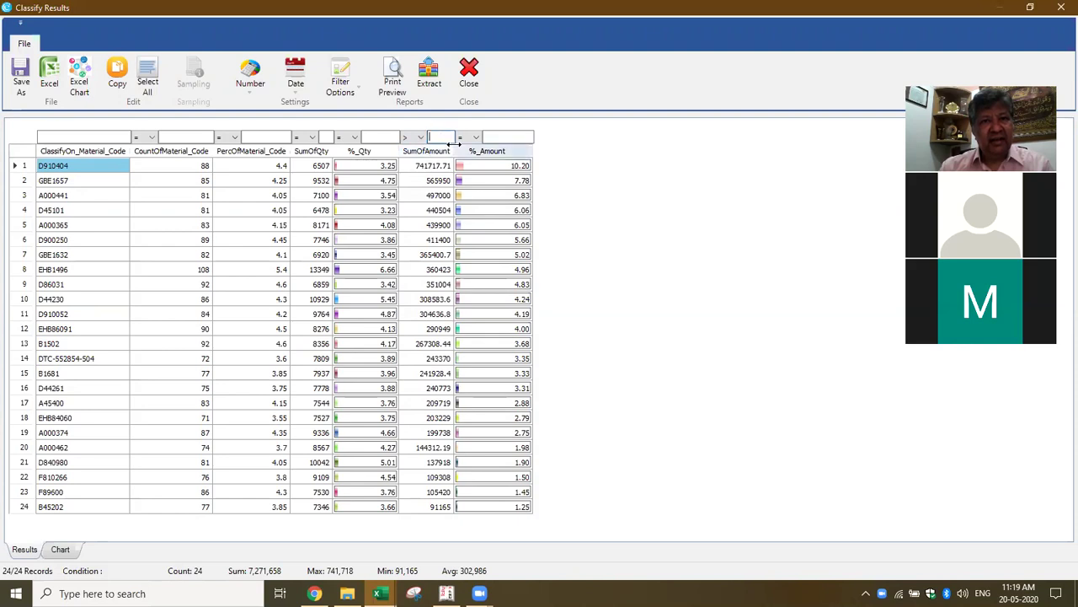
{"action": "left_click_drag", "start_coordinate": [470, 145], "coordinate": [500, 145]}
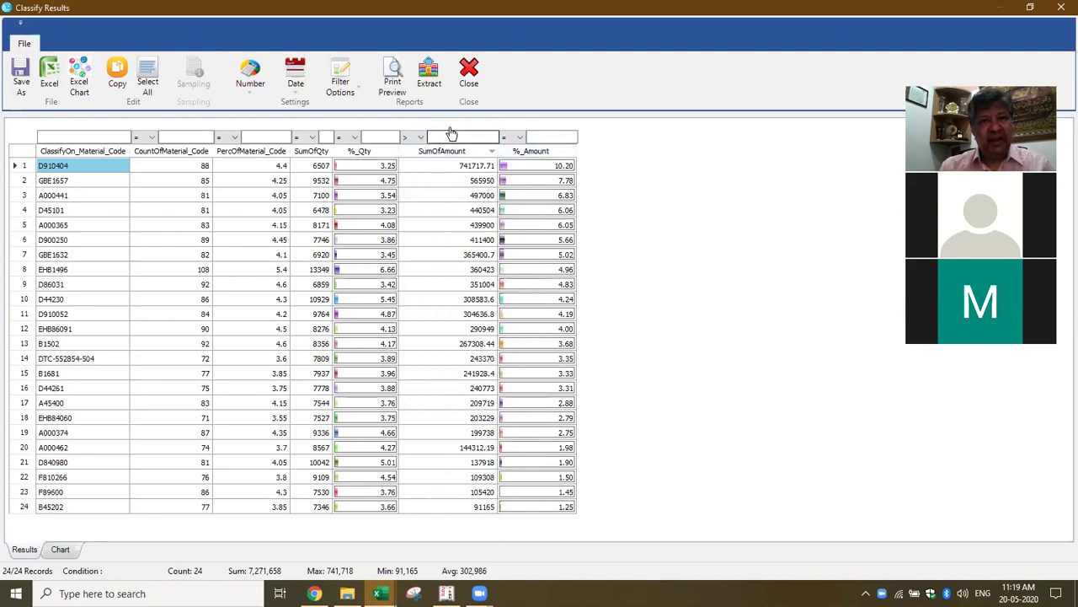
{"action": "left_click", "coordinate": [447, 137]}
{"action": "type", "text": "50"}
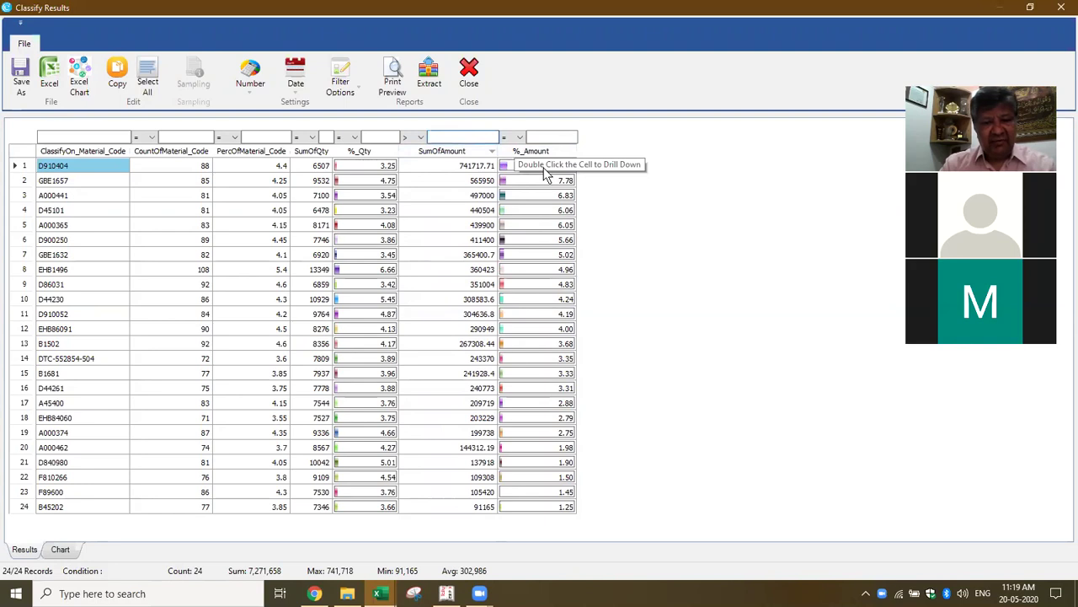
{"action": "type", "text": "0000"}
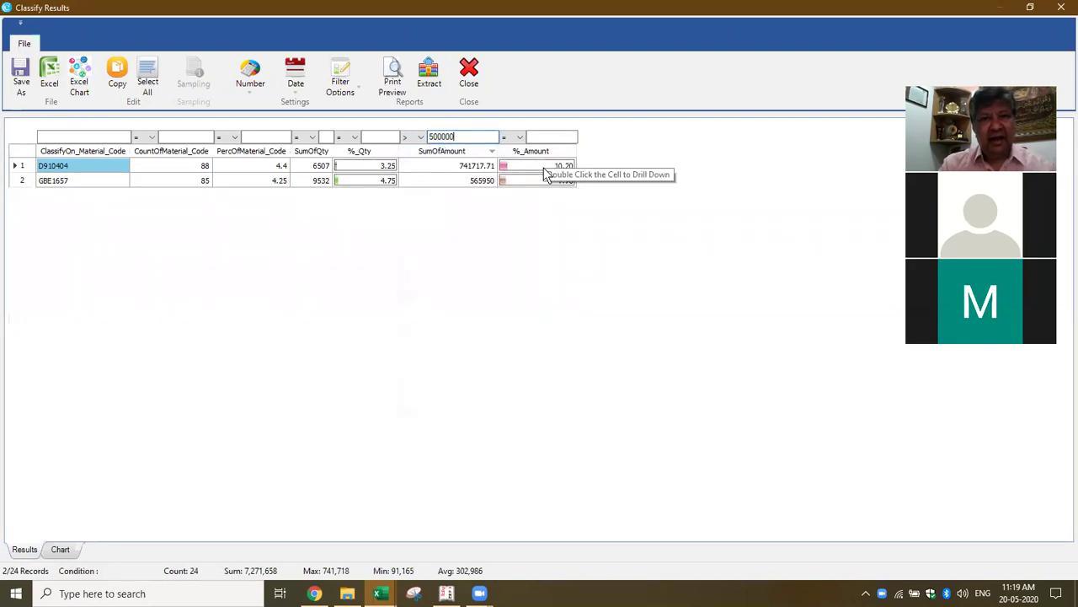
{"action": "key", "text": "BackSpace"}
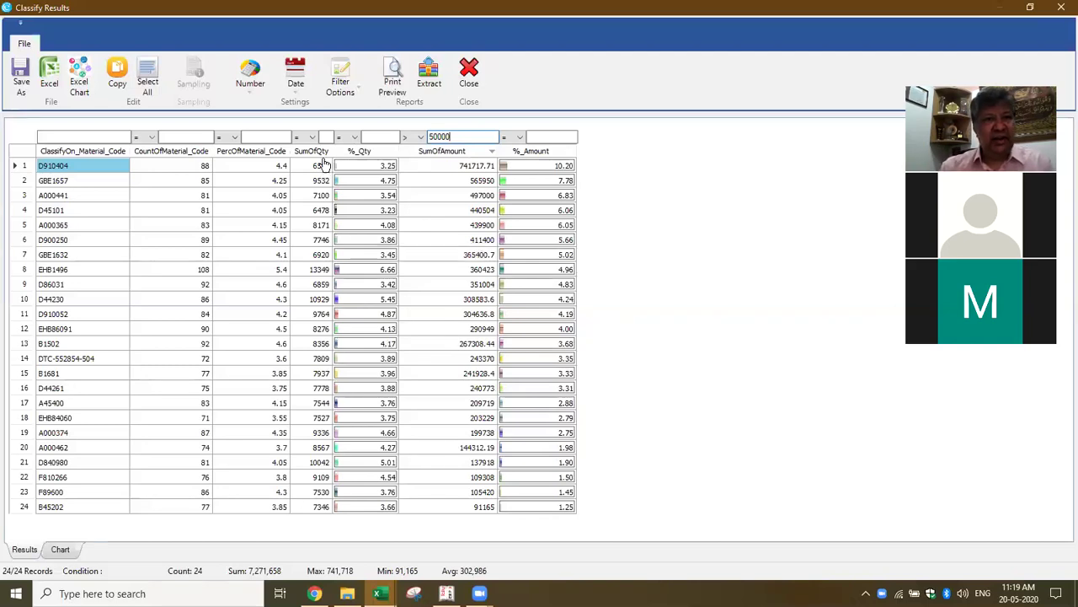
Step: Add a filter for SumOfQty greater than 5000, and close the Classify results
{"action": "left_click", "coordinate": [305, 137]}
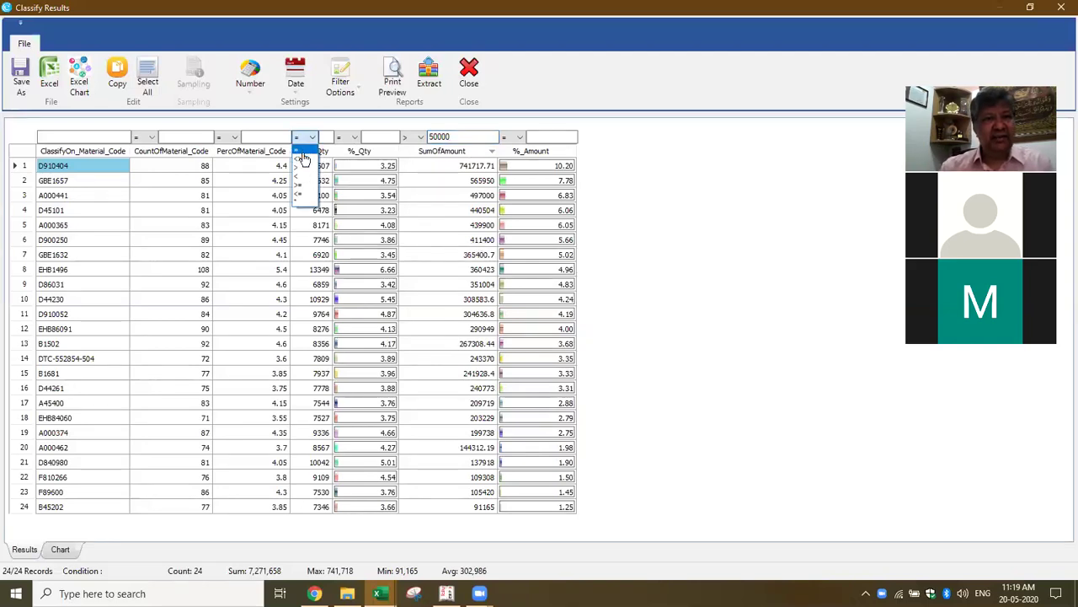
{"action": "left_click", "coordinate": [300, 165]}
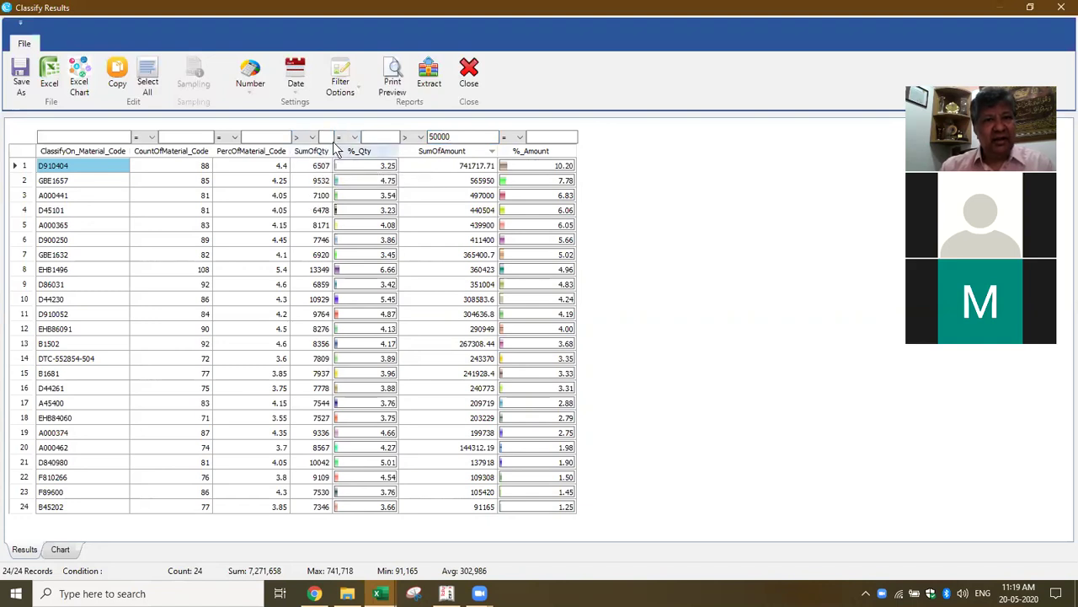
{"action": "left_click", "coordinate": [326, 138]}
{"action": "type", "text": "500"}
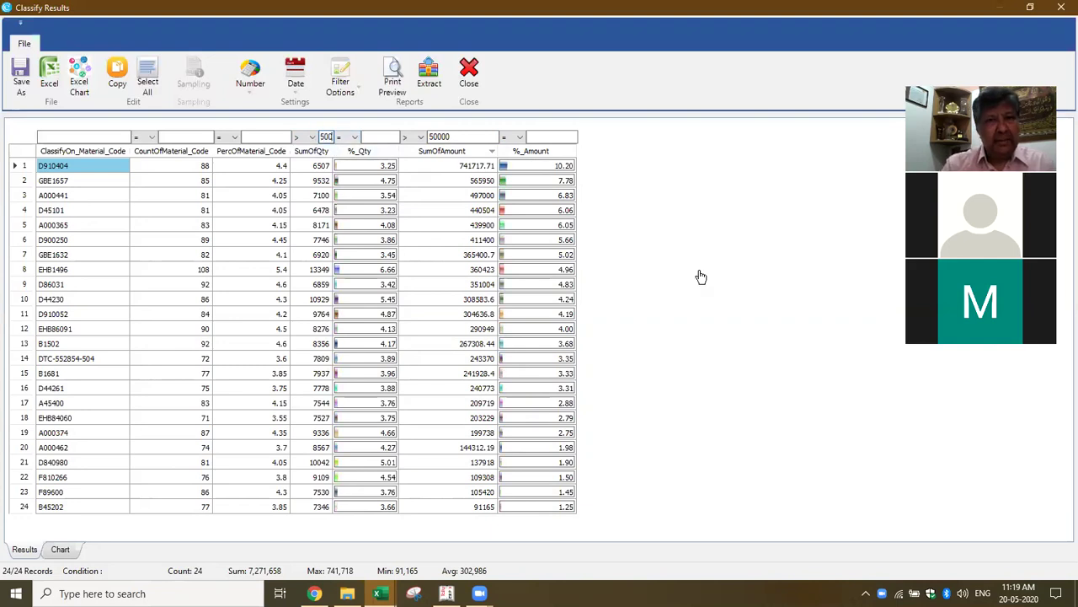
{"action": "type", "text": "0"}
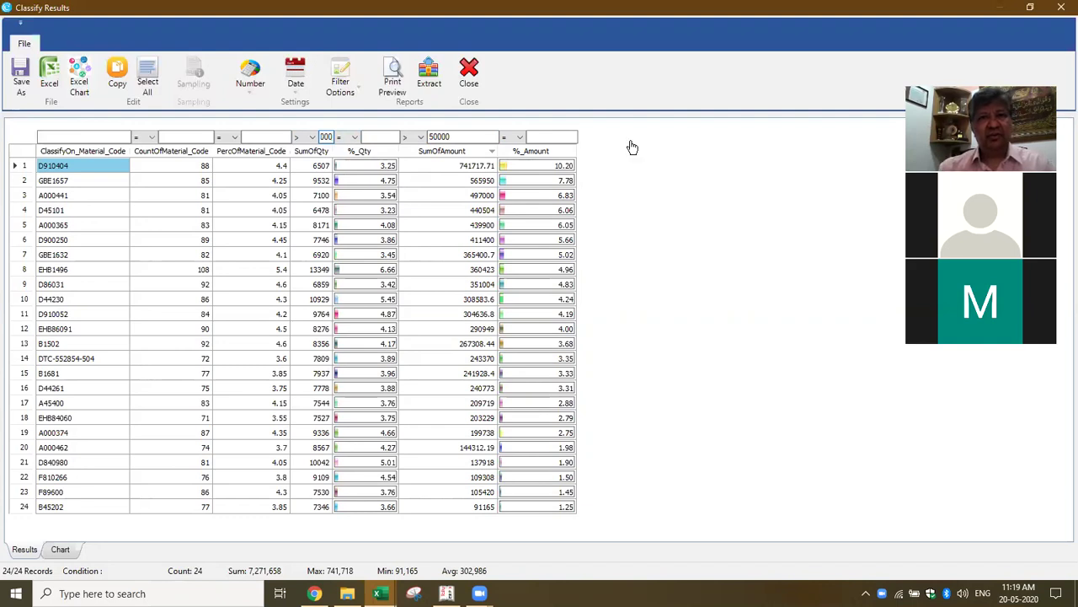
{"action": "left_click", "coordinate": [469, 83]}
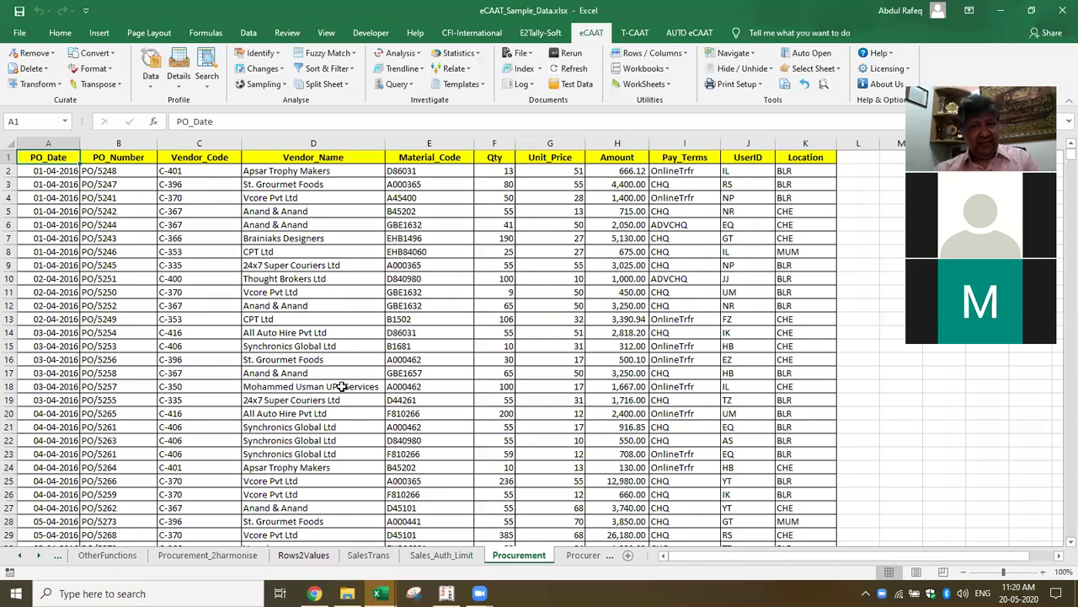
{"action": "left_click", "coordinate": [295, 317]}
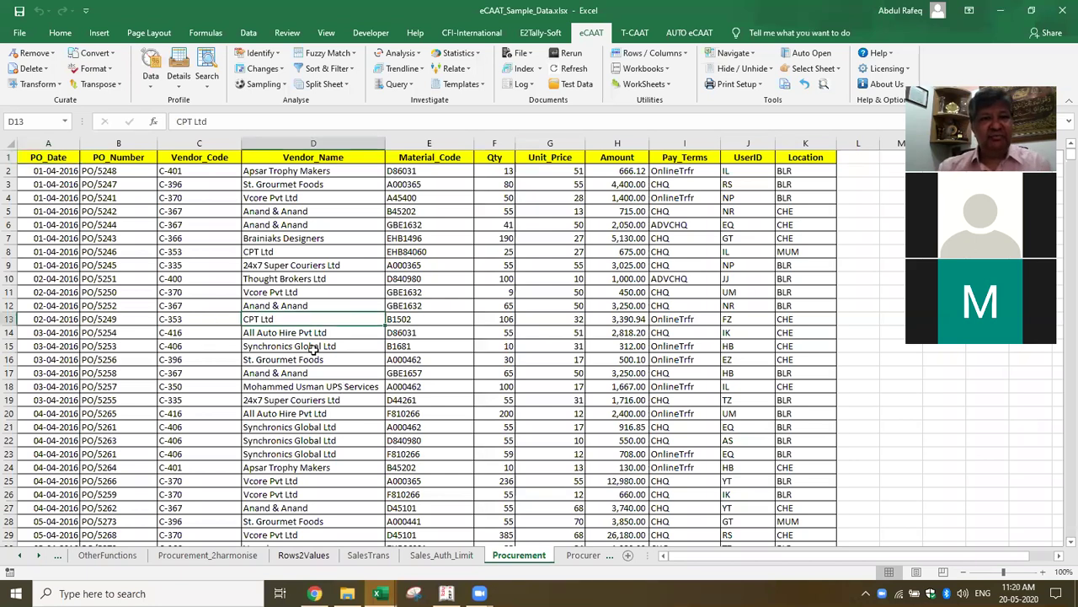
{"action": "left_click", "coordinate": [316, 347]}
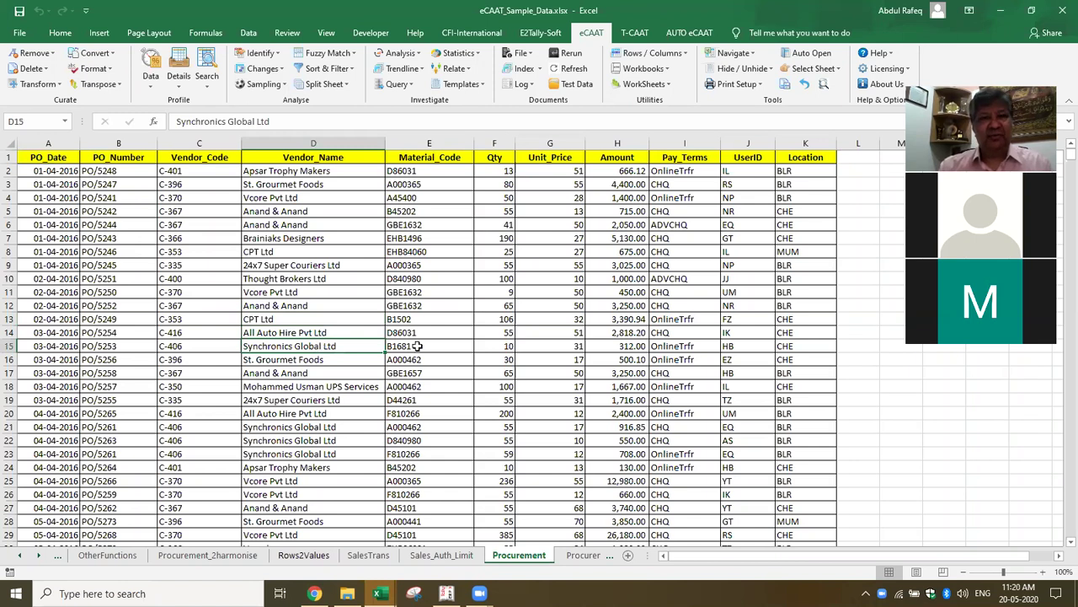
{"action": "left_click", "coordinate": [360, 318]}
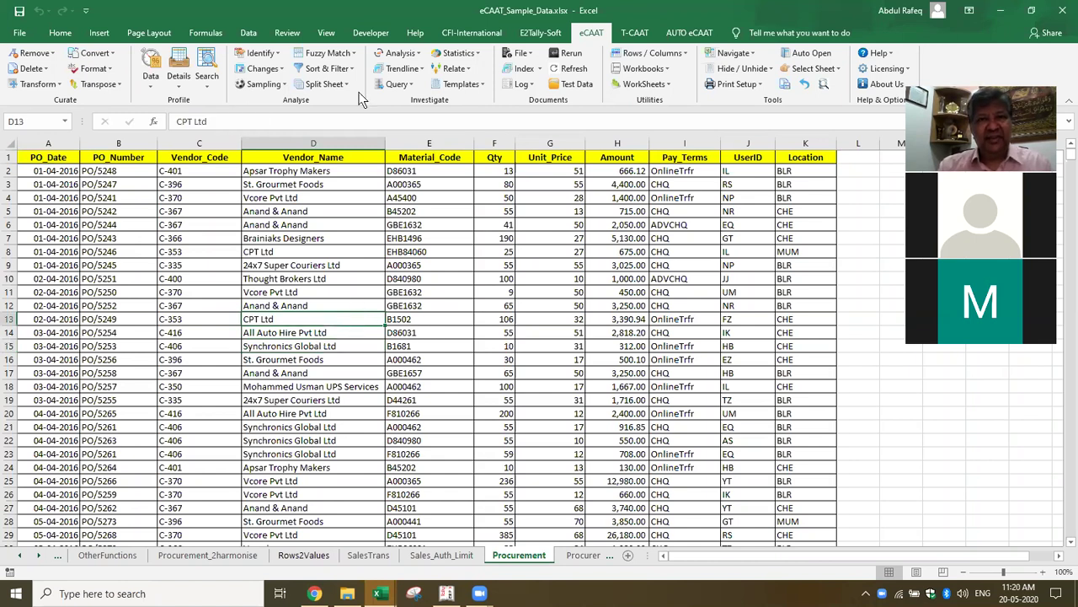
Step: Run Relative Size Factor on Material_Code with Unit_Price as the numeric field, descending and High, and enlarge the result form
{"action": "left_click", "coordinate": [420, 52]}
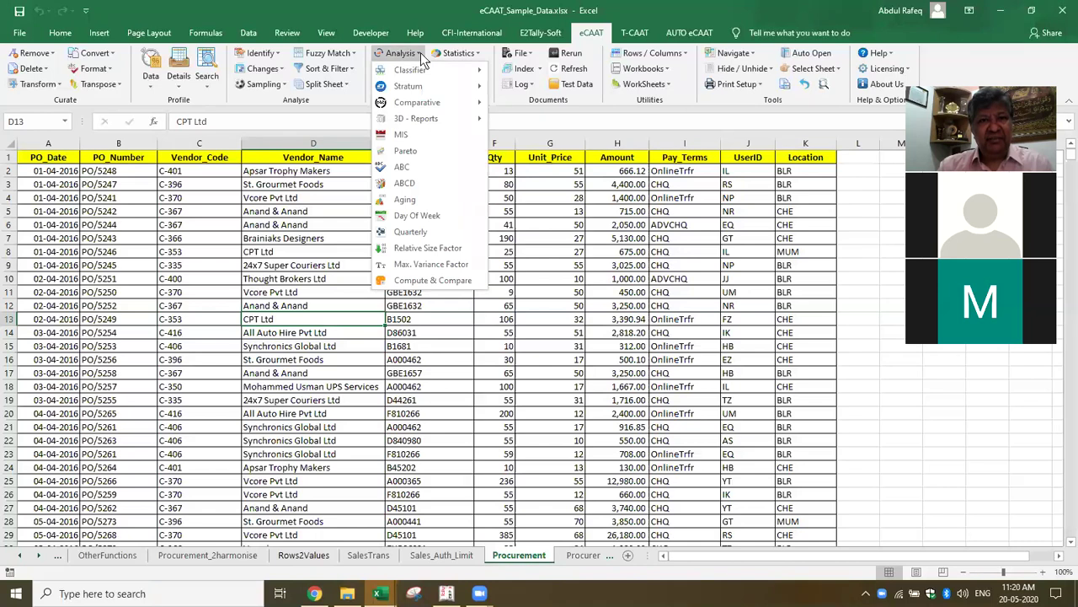
{"action": "left_click", "coordinate": [452, 246]}
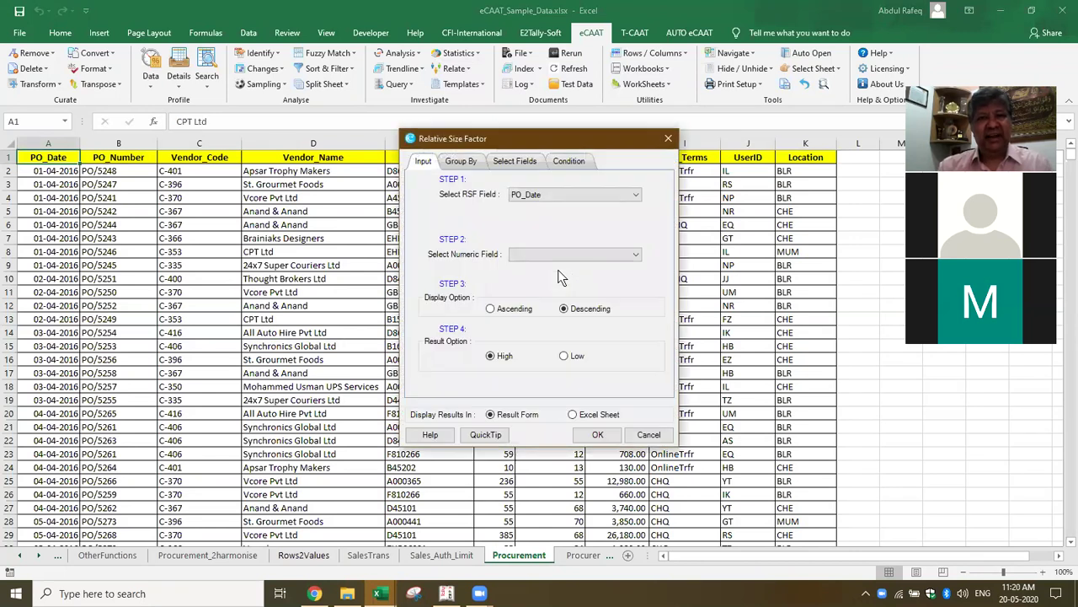
{"action": "left_click", "coordinate": [630, 197]}
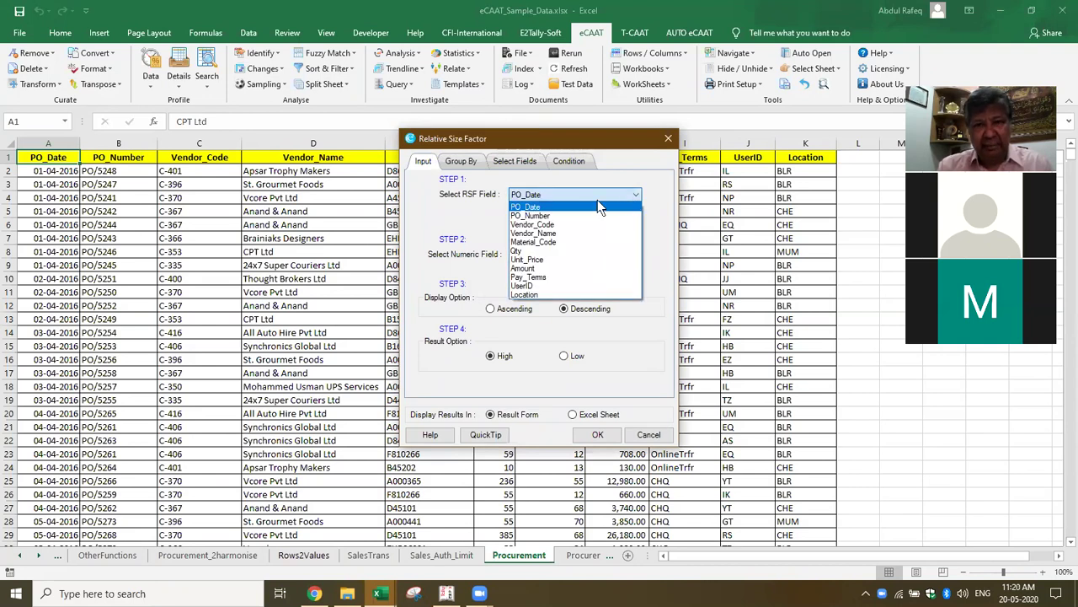
{"action": "left_click", "coordinate": [559, 238]}
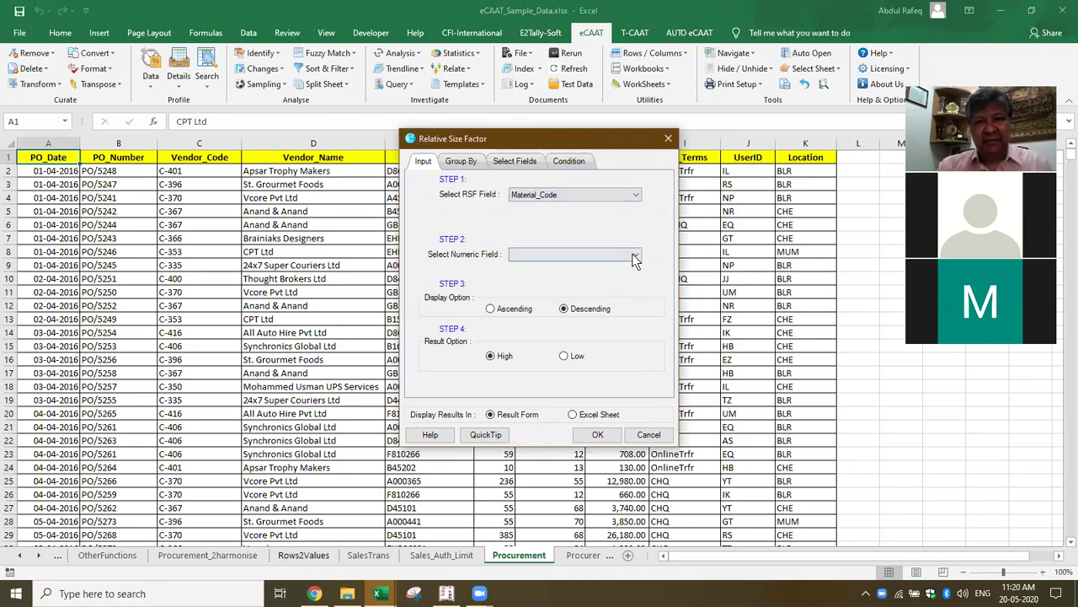
{"action": "left_click", "coordinate": [635, 260]}
{"action": "left_click", "coordinate": [568, 275]}
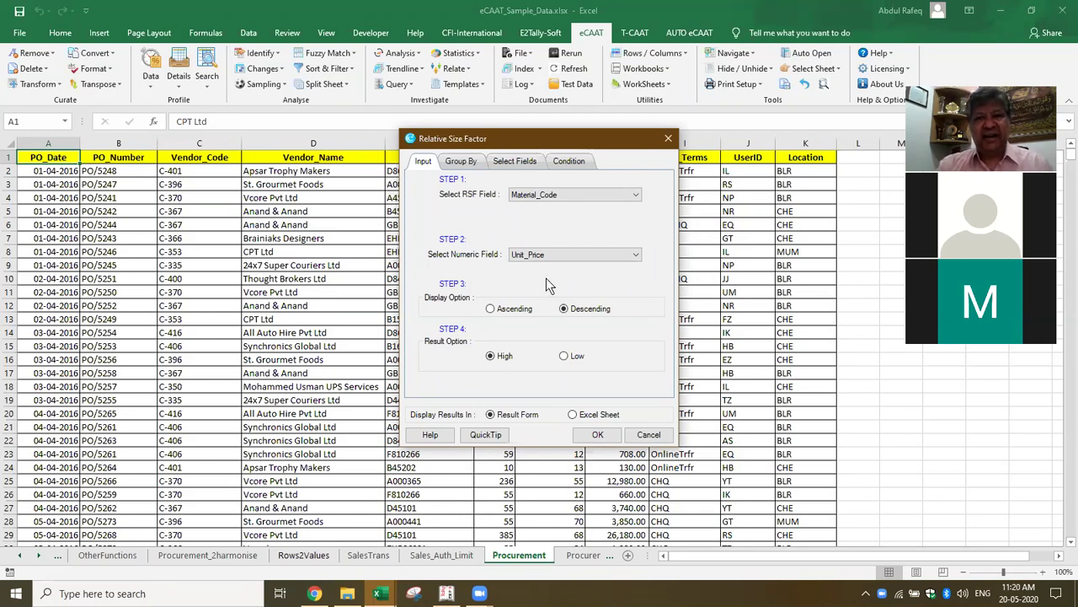
{"action": "left_click", "coordinate": [597, 435]}
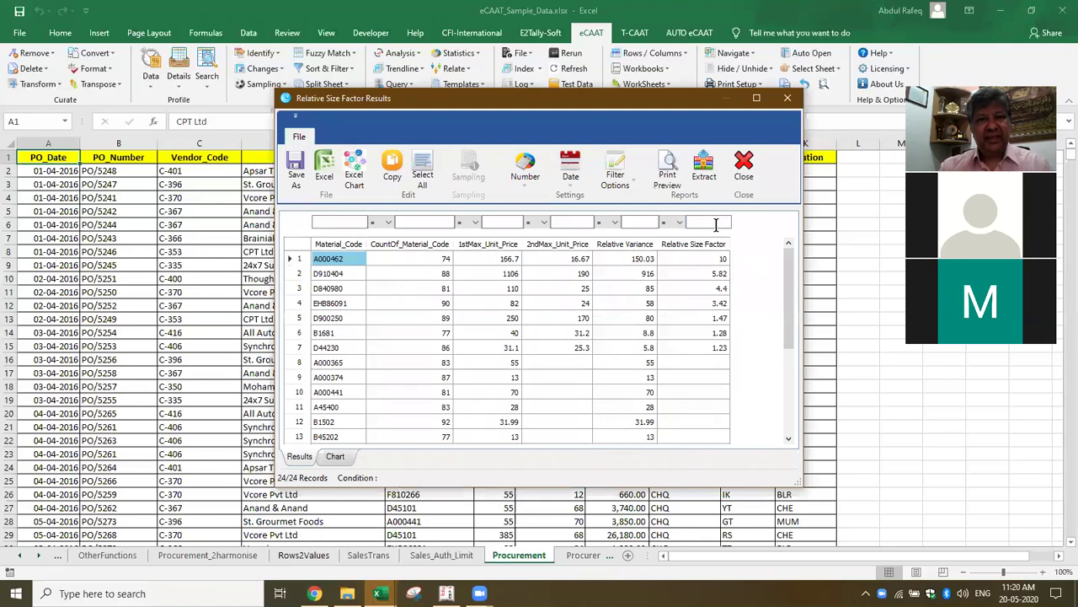
{"action": "left_click", "coordinate": [756, 99]}
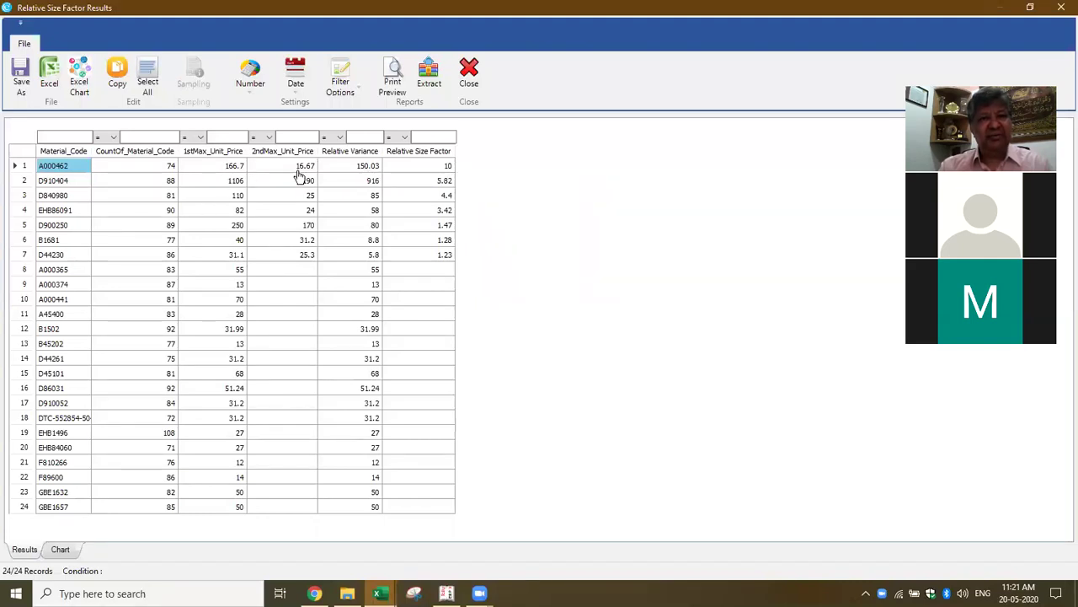
Step: Inspect the D910404 row, drill down into the highest unit price of material A000462, and enlarge the drill-down
{"action": "left_click", "coordinate": [76, 181]}
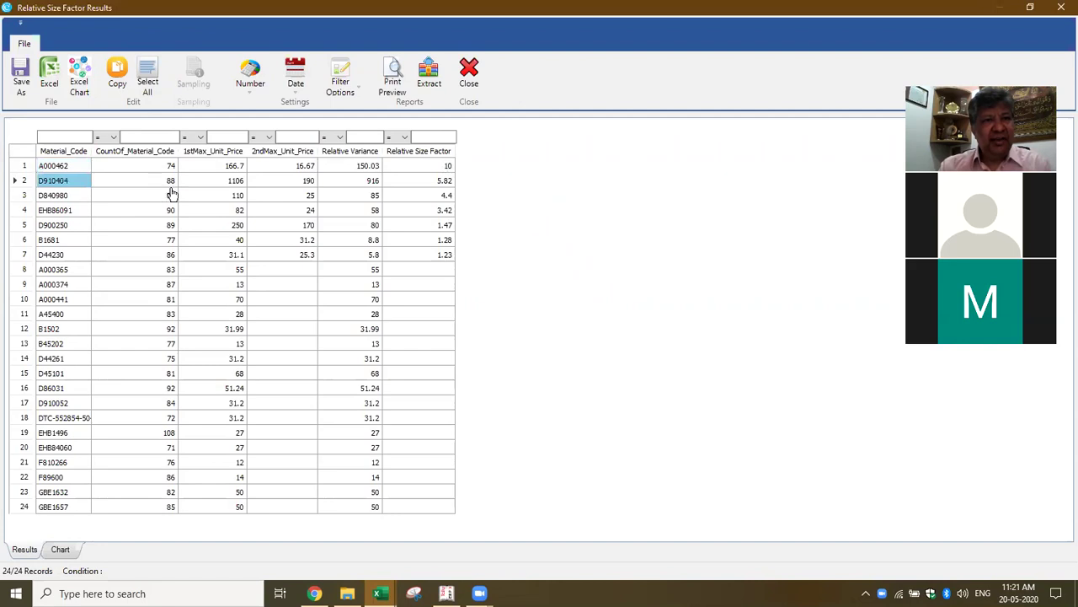
{"action": "left_click", "coordinate": [176, 184]}
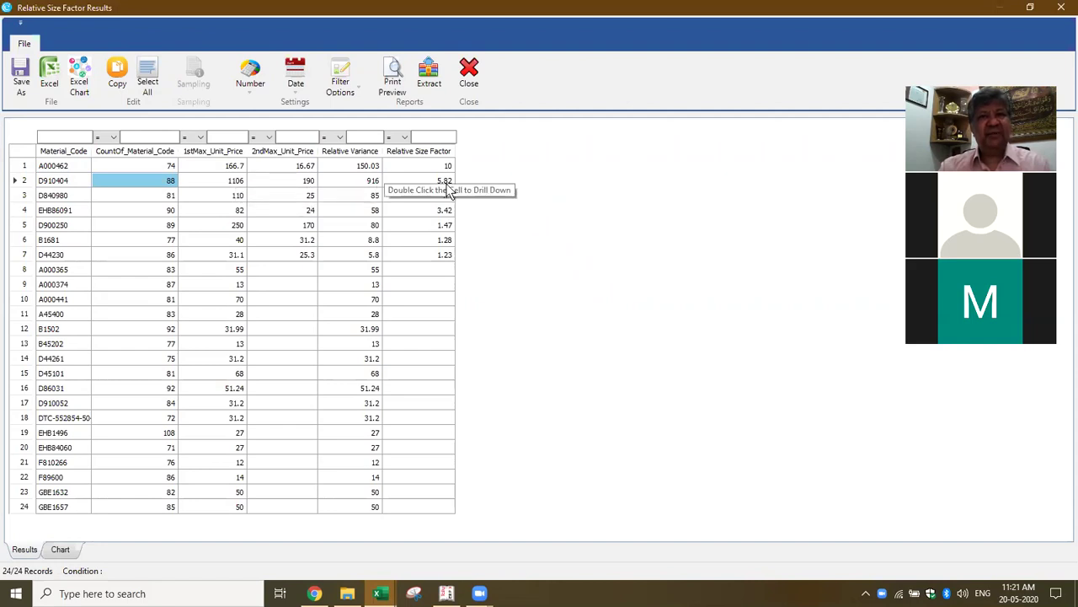
{"action": "double_click", "coordinate": [240, 165]}
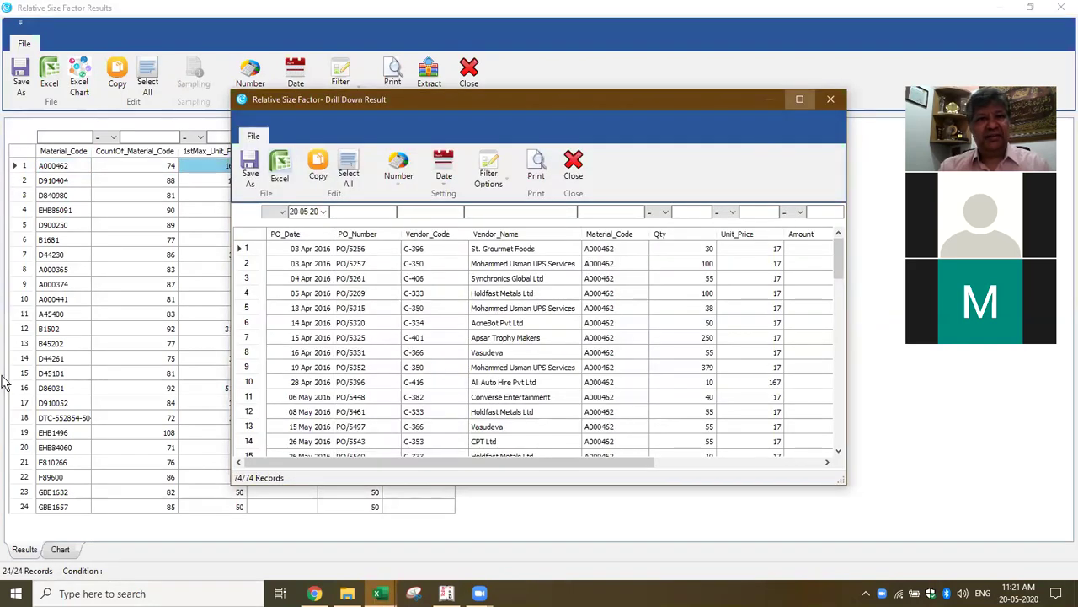
{"action": "left_click", "coordinate": [801, 100]}
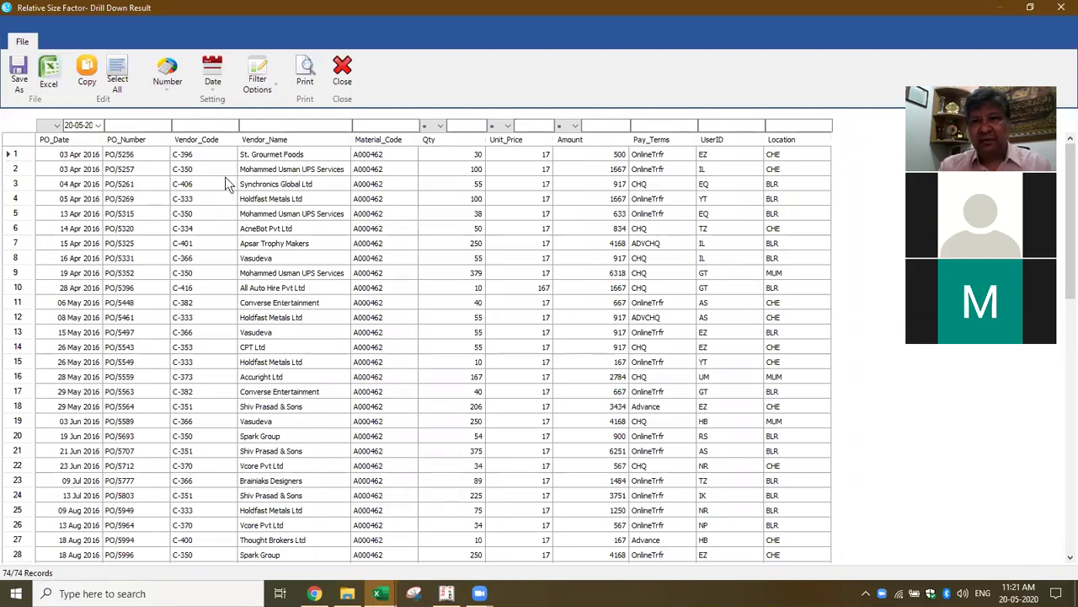
Step: Sort the A000462 purchases by Unit_Price from highest to lowest, and close both the drill-down and the Relative Size Factor results
{"action": "left_click", "coordinate": [525, 141]}
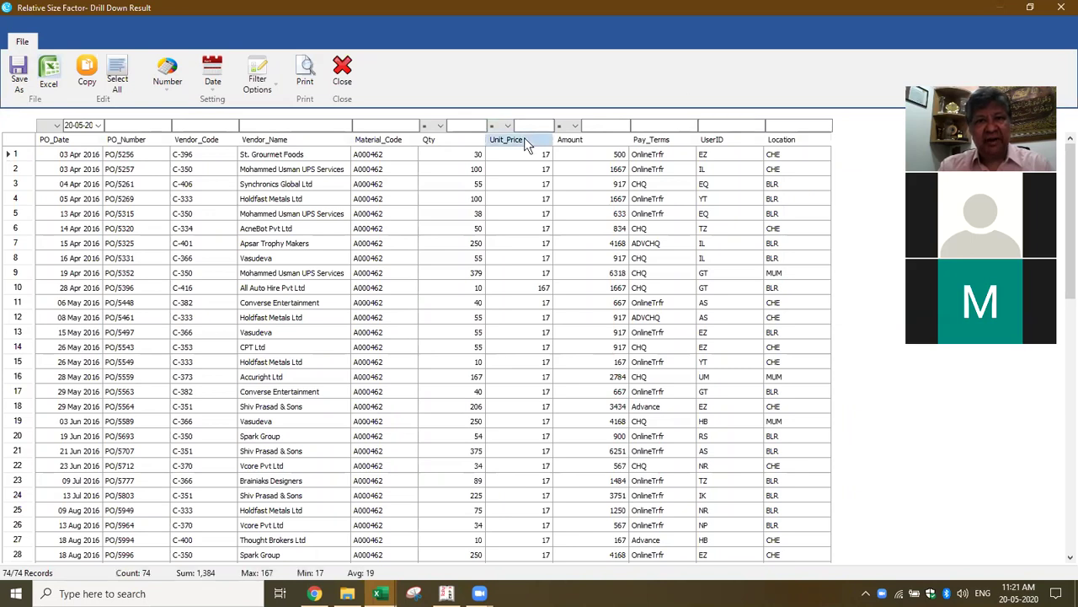
{"action": "left_click", "coordinate": [530, 143]}
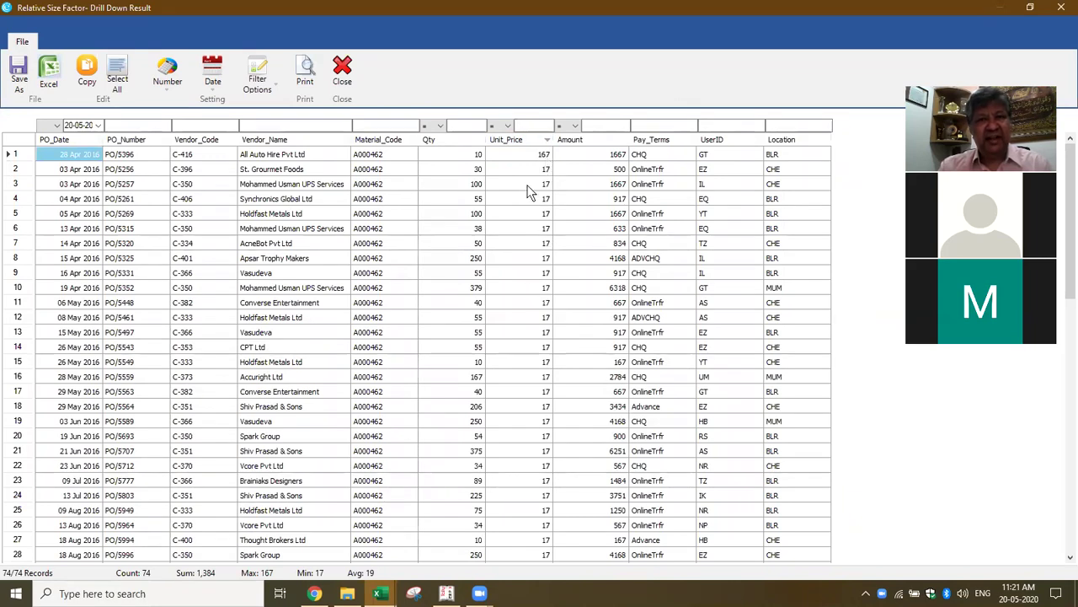
{"action": "left_click", "coordinate": [531, 155]}
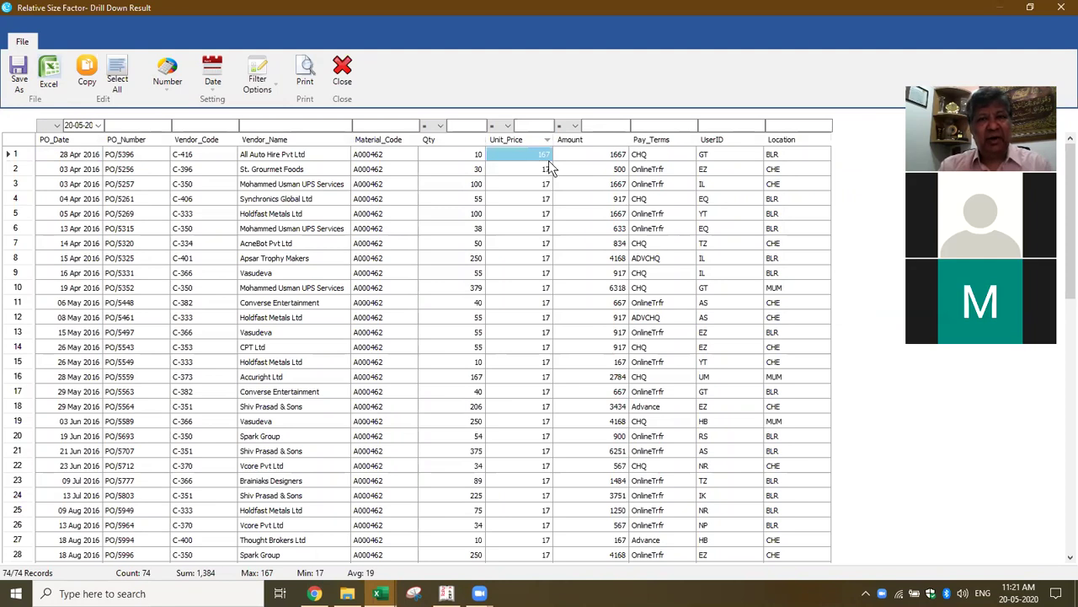
{"action": "left_click", "coordinate": [343, 73]}
{"action": "left_click", "coordinate": [470, 75]}
{"action": "left_click", "coordinate": [458, 208]}
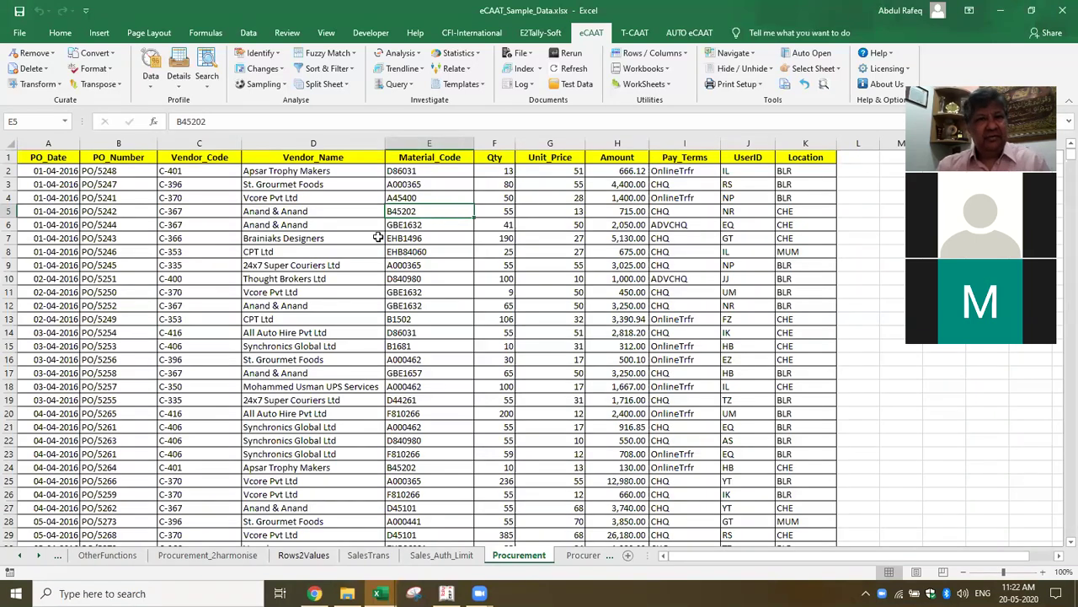
{"action": "left_click", "coordinate": [345, 316]}
{"action": "left_click", "coordinate": [374, 301]}
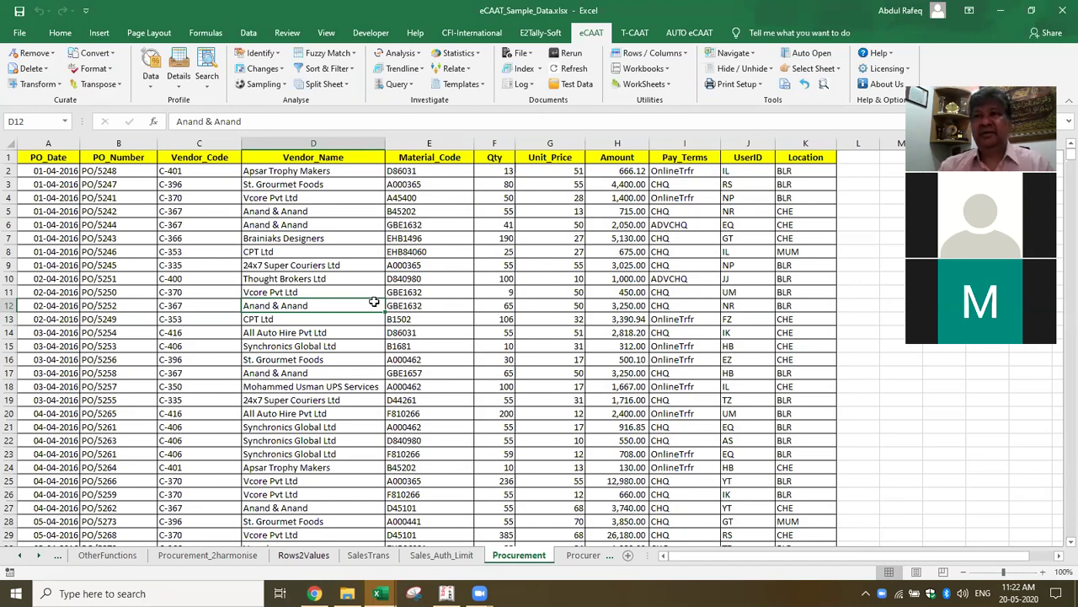
{"action": "left_click", "coordinate": [409, 247]}
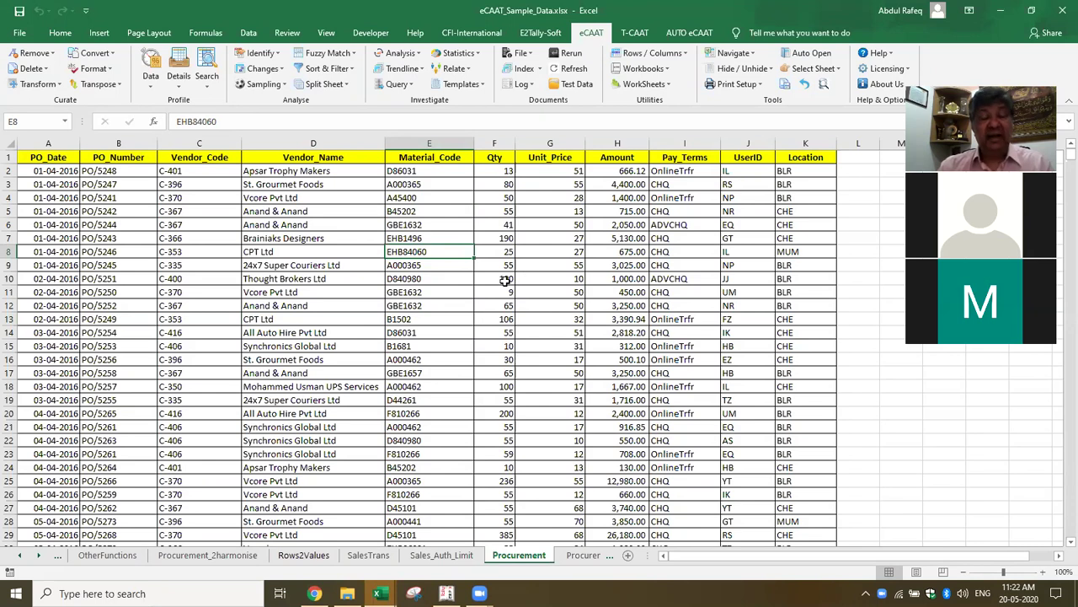
{"action": "left_click", "coordinate": [488, 331]}
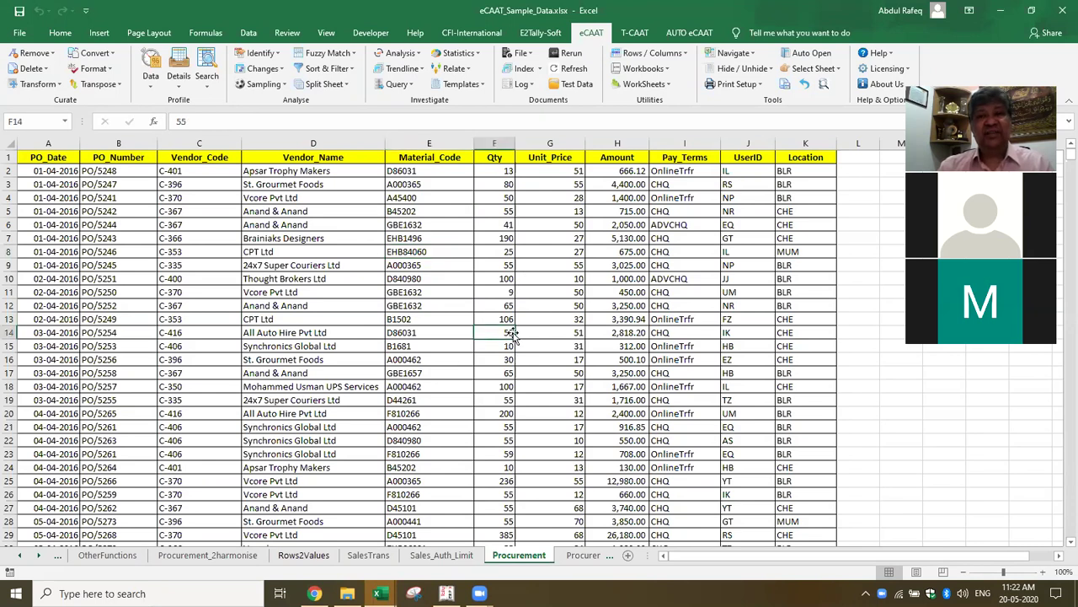
{"action": "left_click", "coordinate": [418, 318]}
{"action": "left_click", "coordinate": [573, 292]}
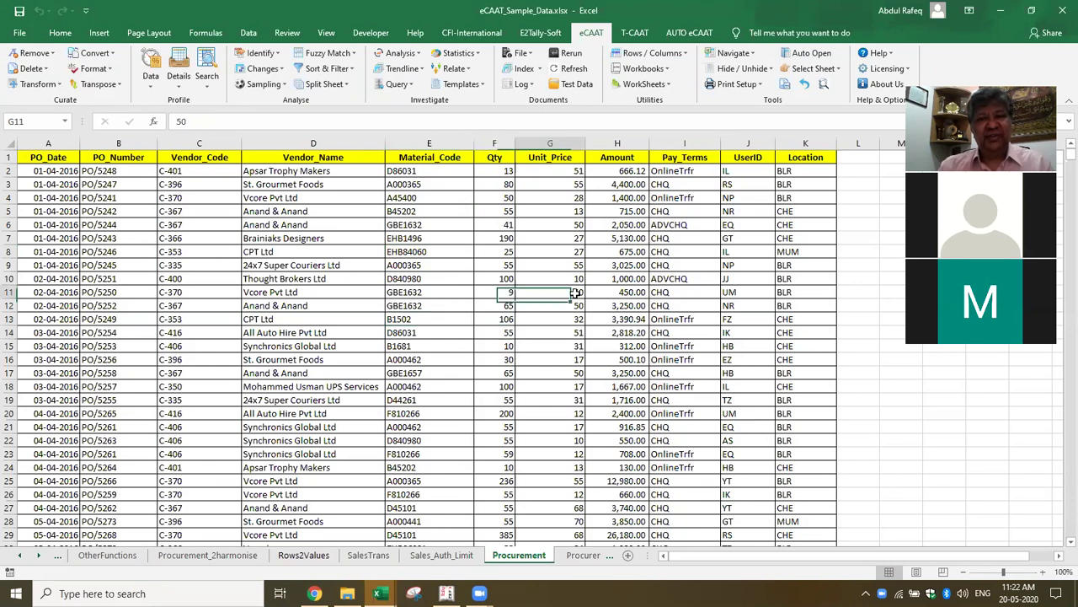
Step: Switch to the Sales-MultipleRows.xlsx workbook and examine the recipient names, invoice numbers and invoice values in SampleData
{"action": "left_click", "coordinate": [380, 593]}
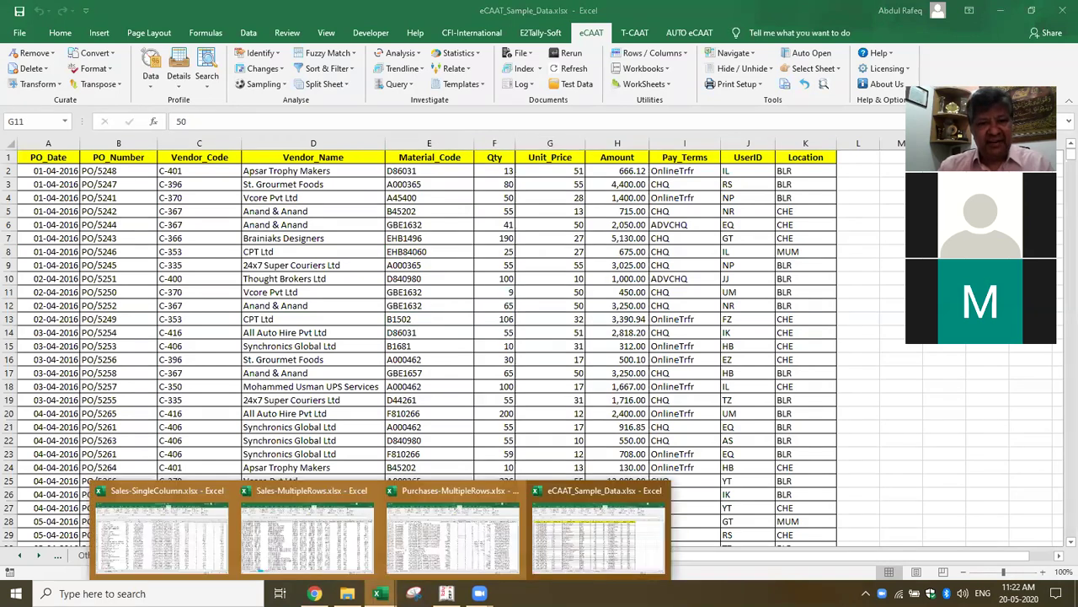
{"action": "left_click", "coordinate": [279, 544]}
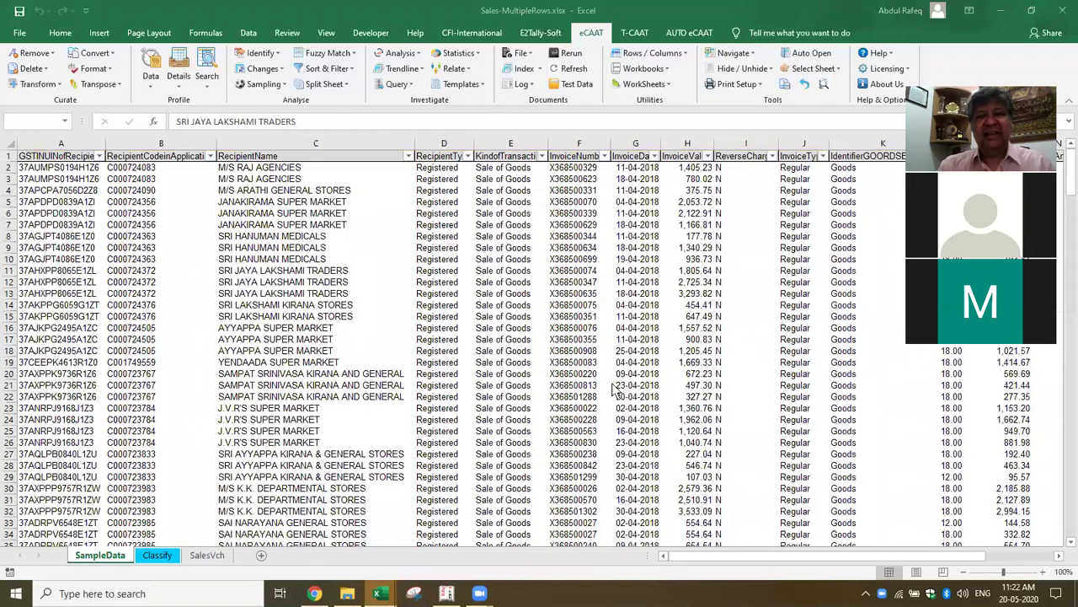
{"action": "left_click", "coordinate": [665, 314]}
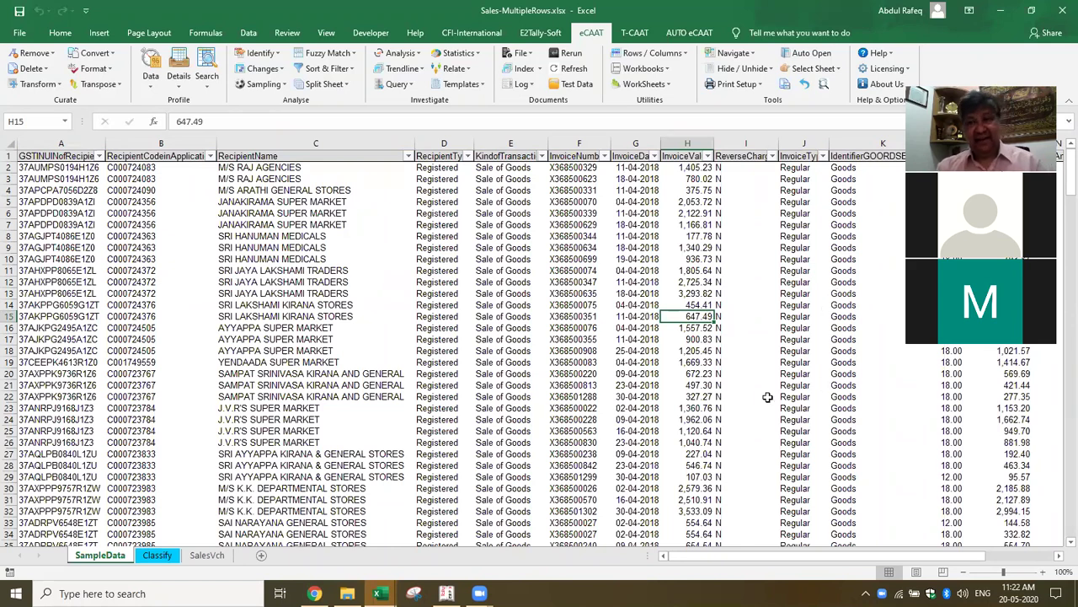
{"action": "left_click", "coordinate": [402, 258]}
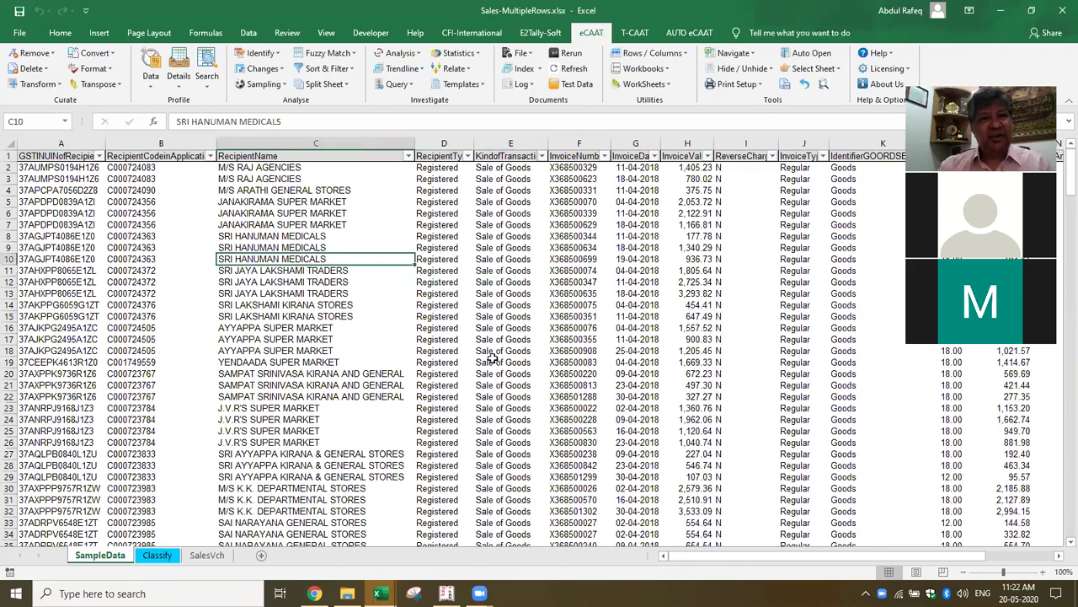
{"action": "left_click", "coordinate": [481, 278]}
{"action": "left_click", "coordinate": [285, 226]}
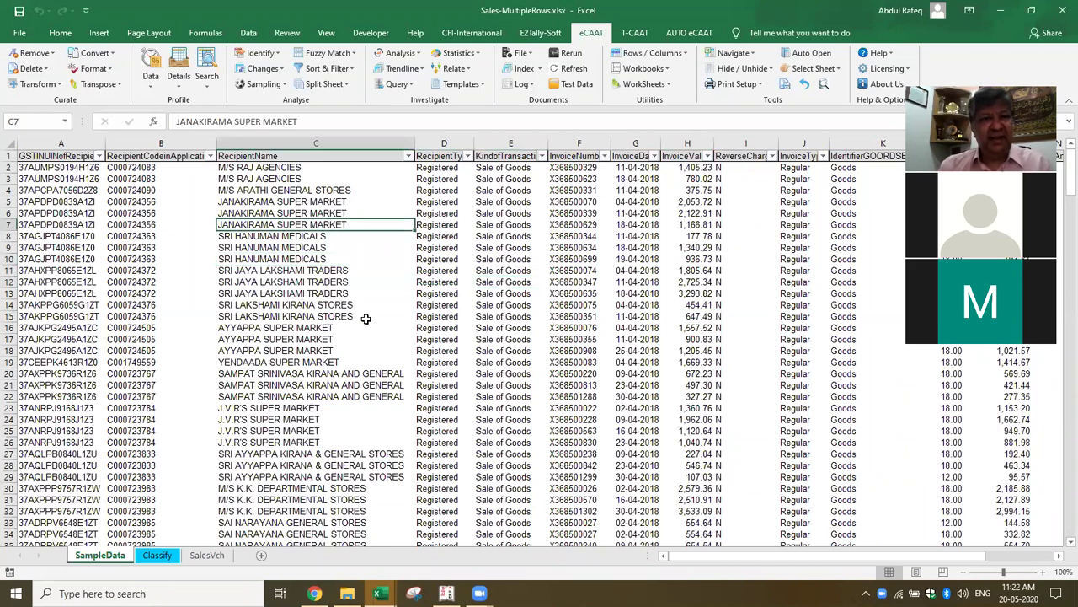
{"action": "left_click", "coordinate": [331, 272]}
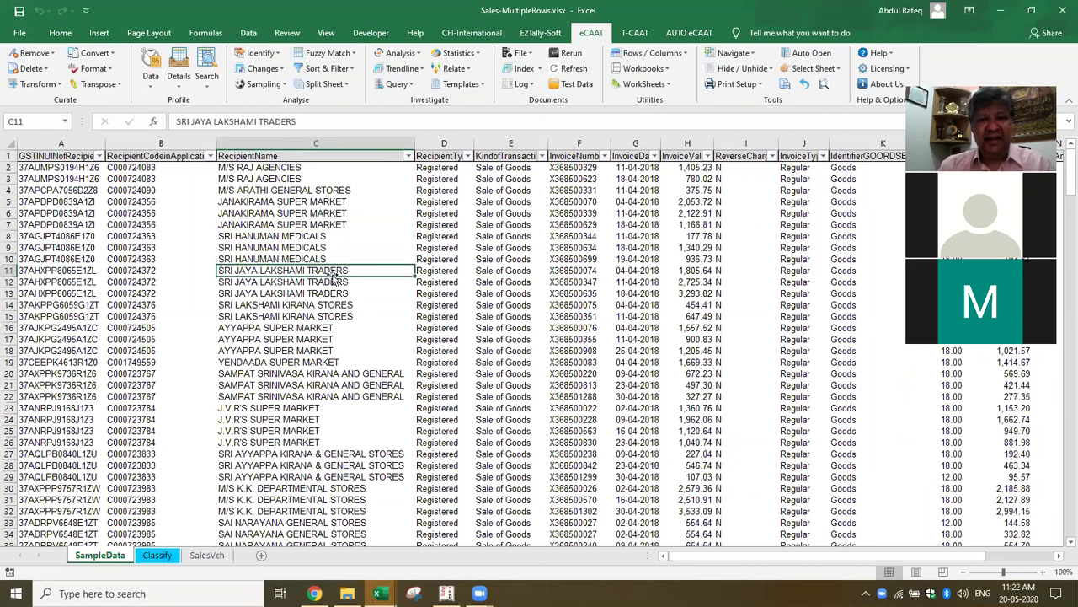
{"action": "left_click", "coordinate": [378, 248]}
{"action": "left_click", "coordinate": [709, 202]}
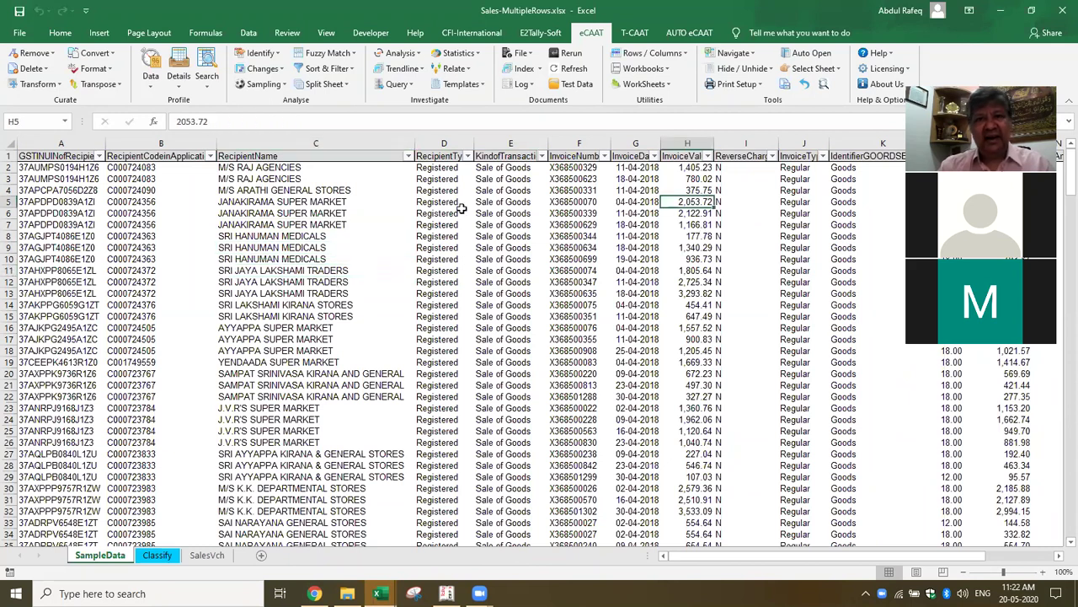
{"action": "left_click", "coordinate": [255, 173]}
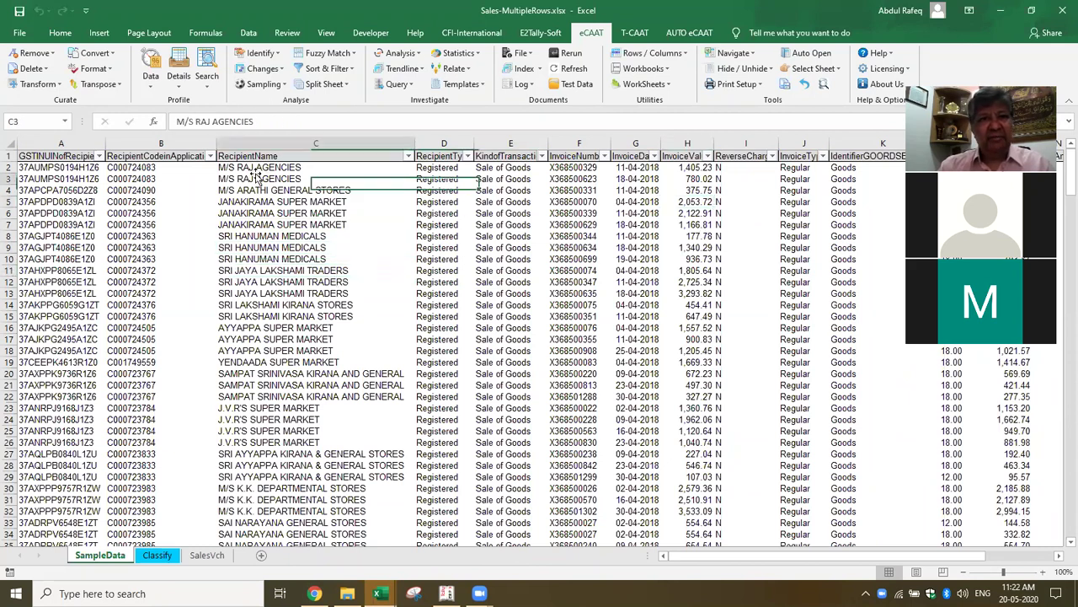
{"action": "left_click", "coordinate": [575, 187]}
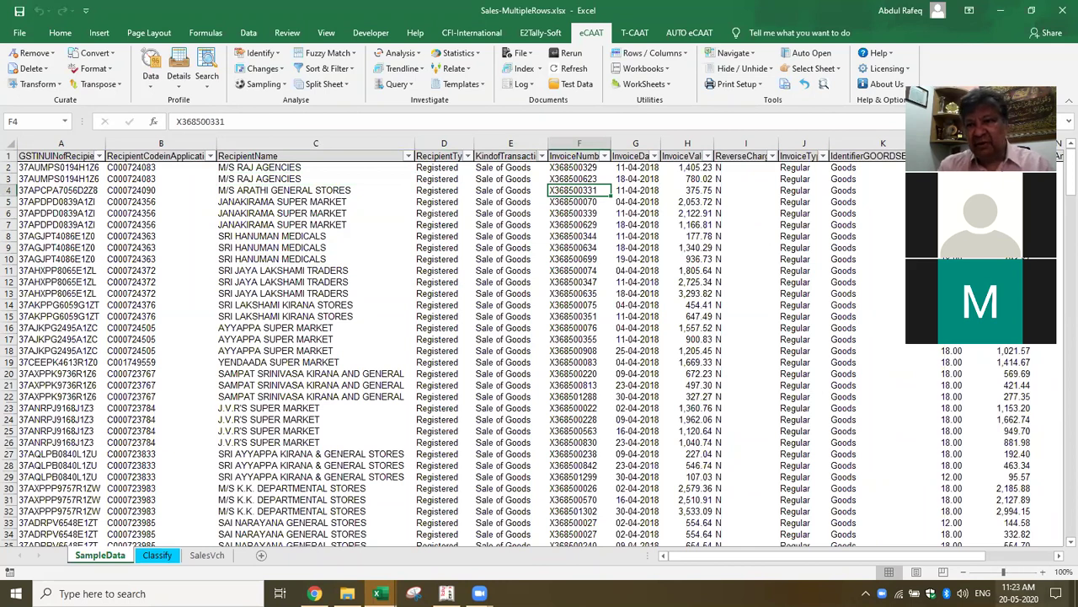
Step: Review the Rate column of SampleData and format the whole column as Text
{"action": "left_click", "coordinate": [1059, 561]}
{"action": "left_click", "coordinate": [1060, 560]}
{"action": "left_click", "coordinate": [1060, 560]}
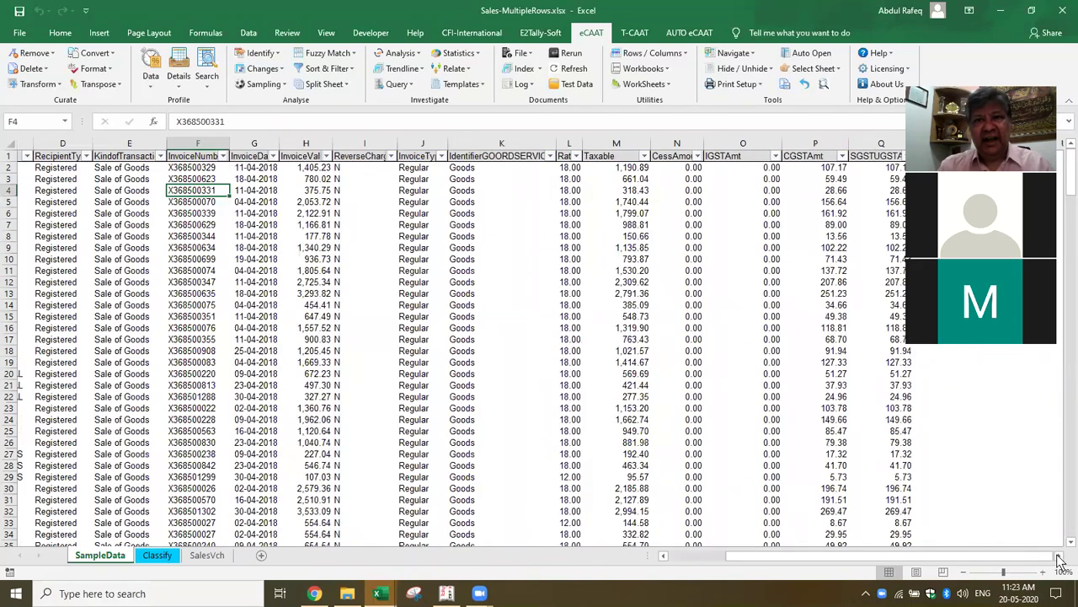
{"action": "left_click", "coordinate": [550, 155]}
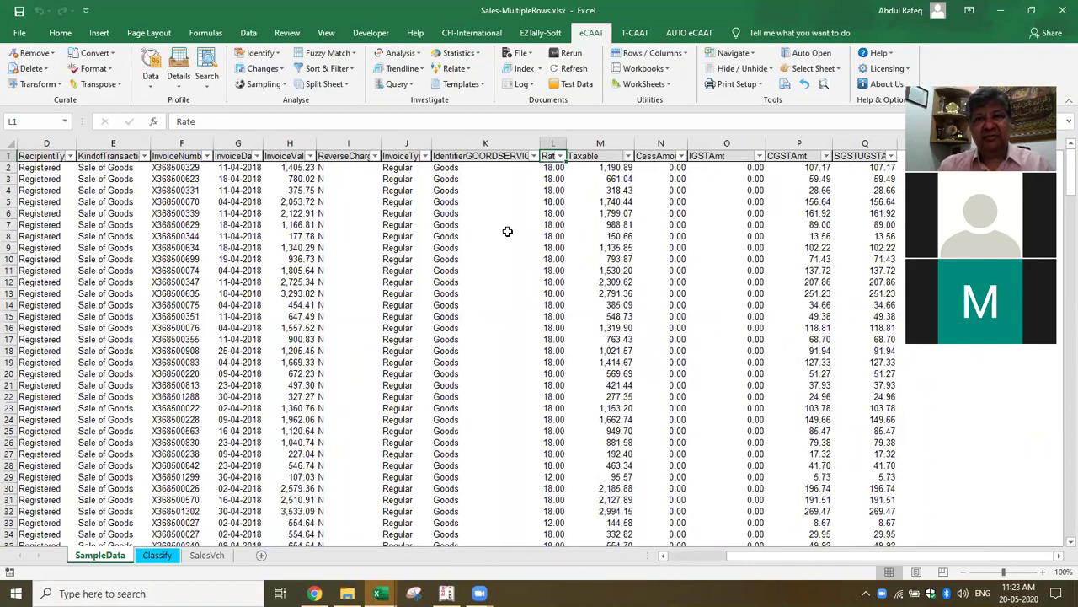
{"action": "left_click", "coordinate": [547, 171]}
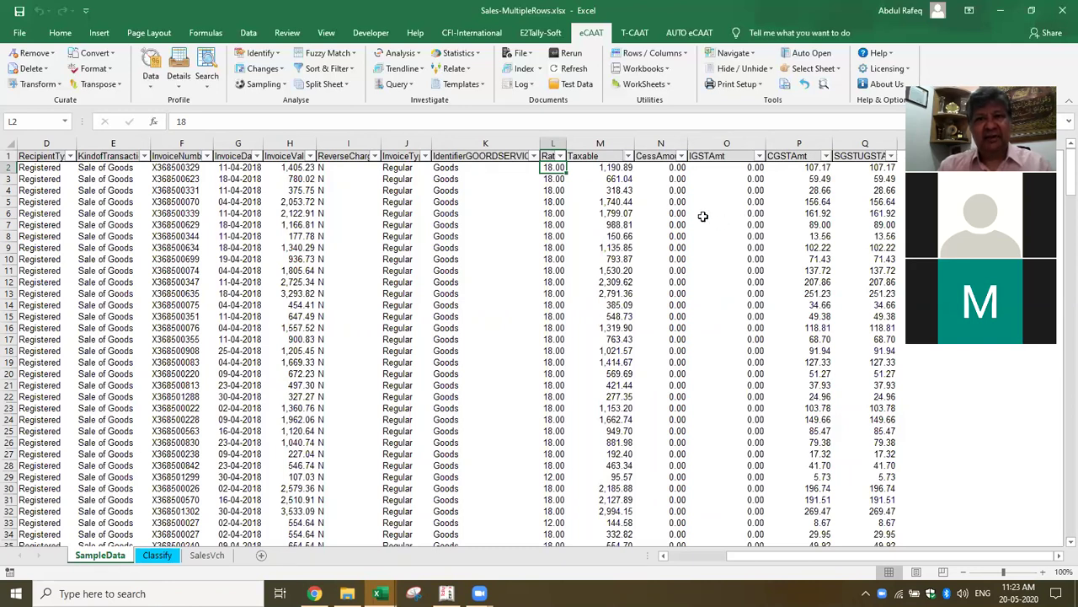
{"action": "left_click", "coordinate": [551, 236]}
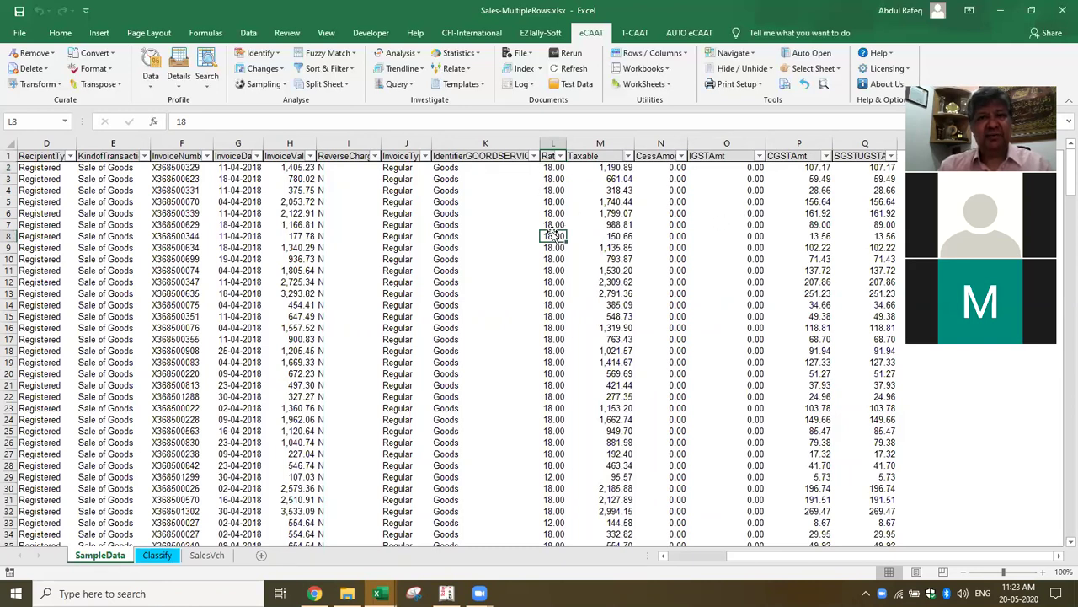
{"action": "left_click", "coordinate": [552, 144]}
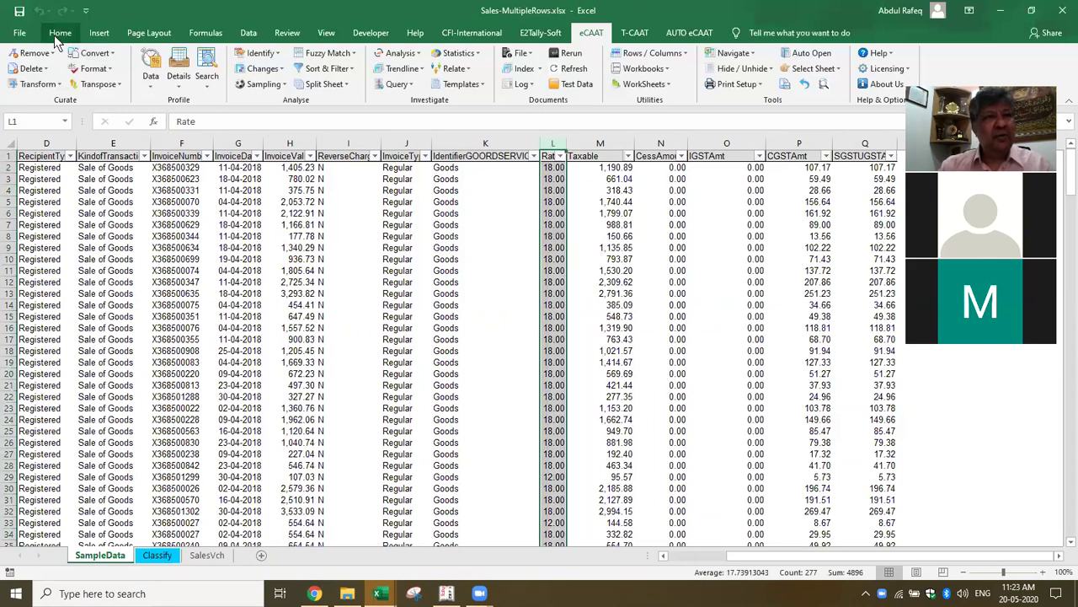
{"action": "left_click", "coordinate": [59, 34]}
{"action": "left_click", "coordinate": [524, 59]}
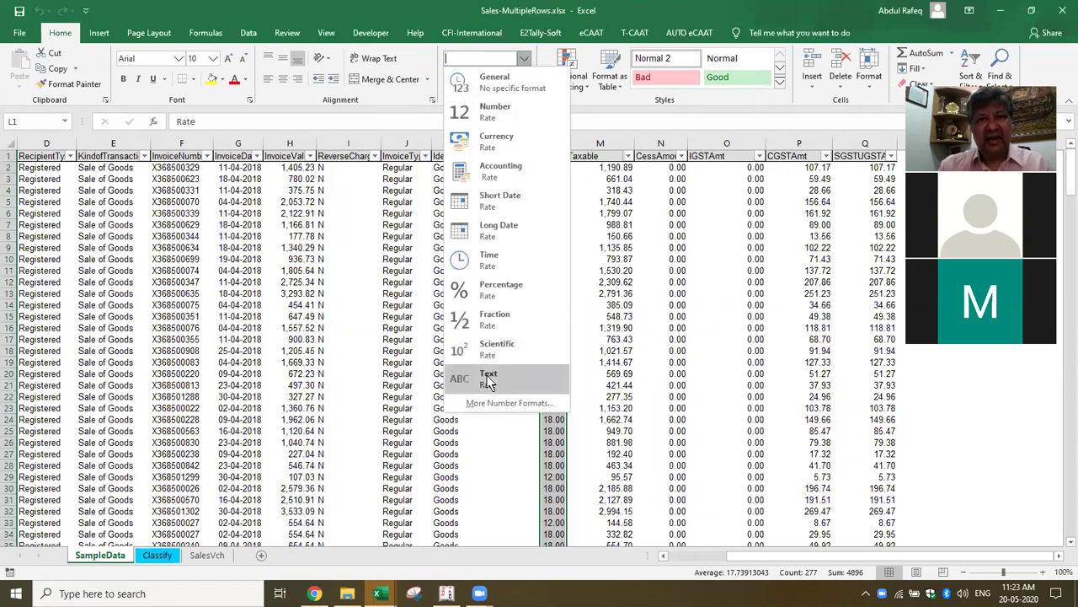
{"action": "left_click", "coordinate": [489, 376]}
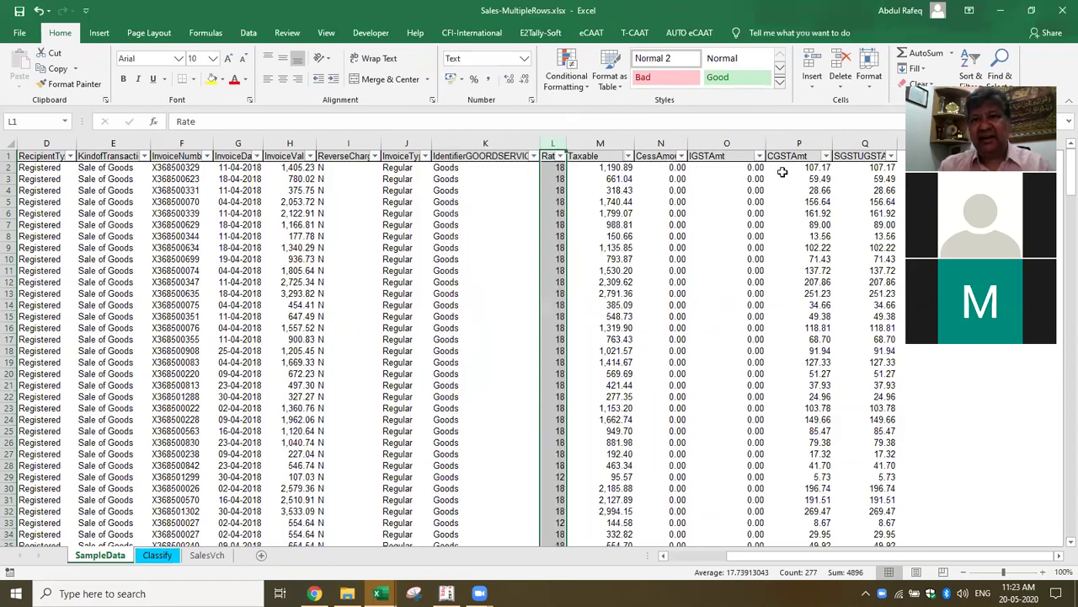
{"action": "left_click", "coordinate": [521, 213]}
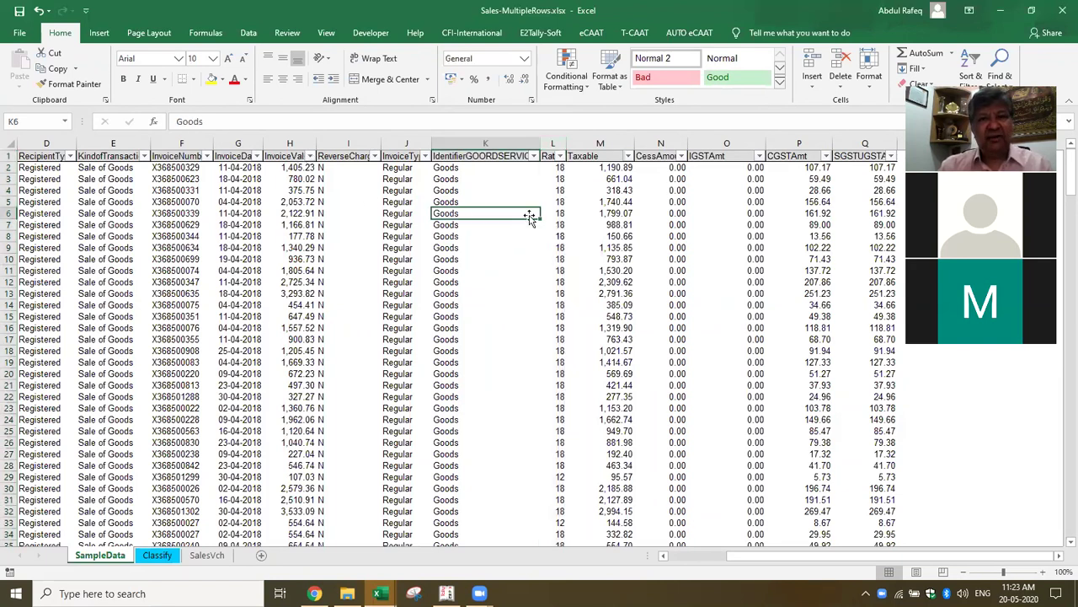
{"action": "left_click", "coordinate": [513, 246]}
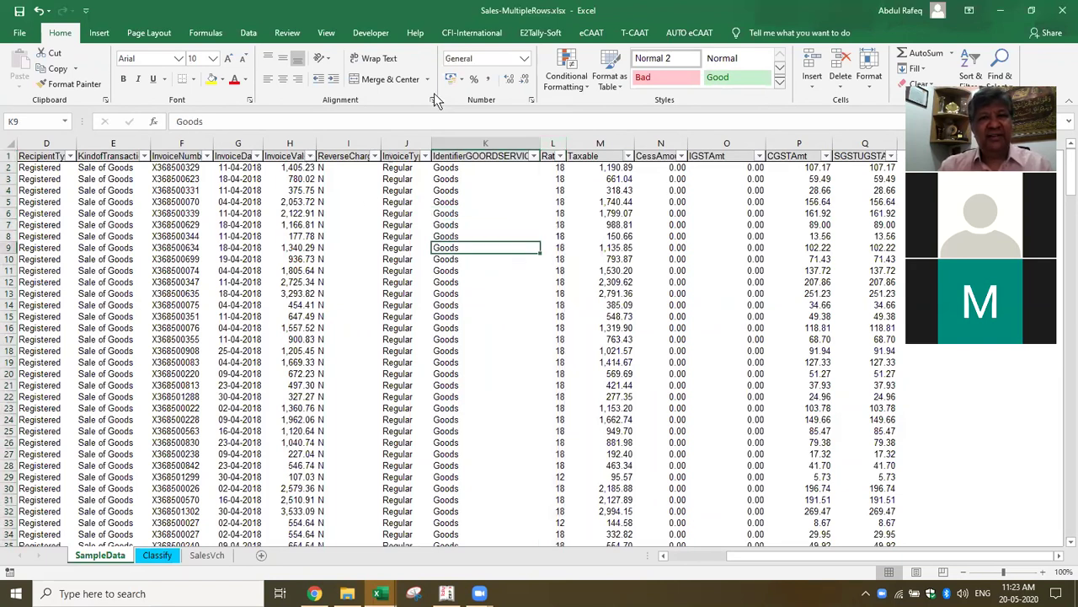
Step: Start eCAAT's Classify on SampleData and choose Rate as the classify field
{"action": "left_click", "coordinate": [591, 32]}
{"action": "left_click", "coordinate": [151, 74]}
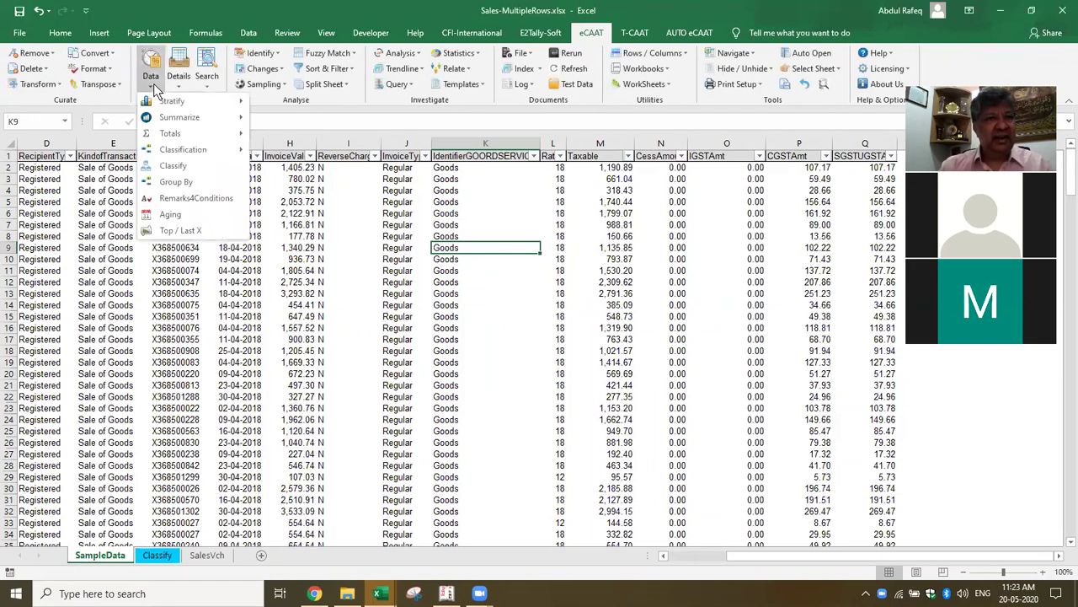
{"action": "left_click", "coordinate": [191, 171]}
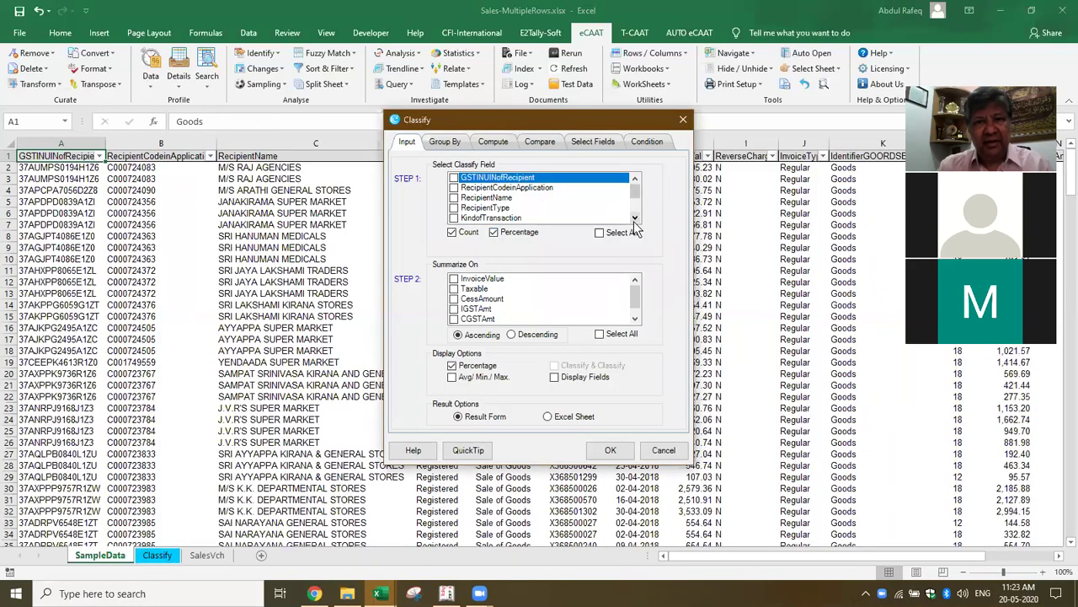
{"action": "scroll", "coordinate": [631, 219], "scroll_direction": "down", "scroll_amount": 5}
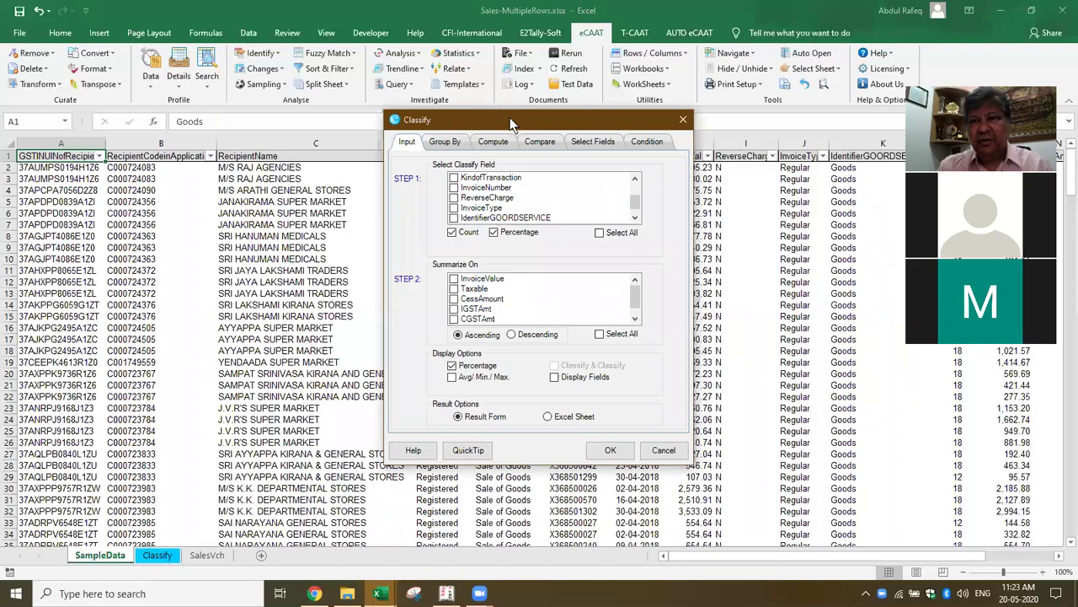
{"action": "left_click_drag", "start_coordinate": [510, 122], "coordinate": [469, 78]}
{"action": "left_click", "coordinate": [594, 174]}
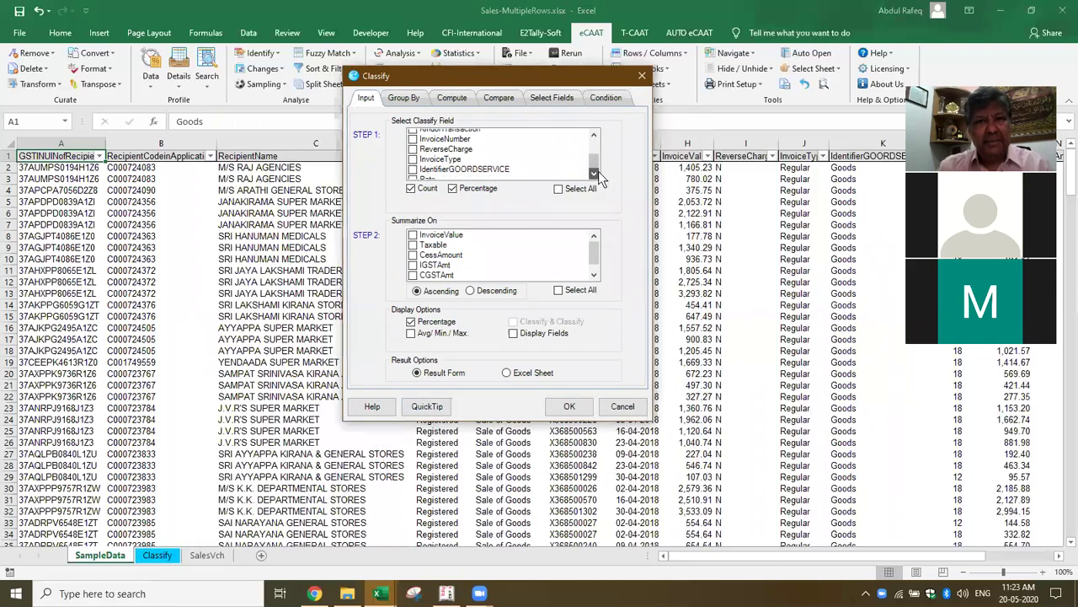
{"action": "left_click", "coordinate": [418, 174]}
{"action": "left_click", "coordinate": [413, 174]}
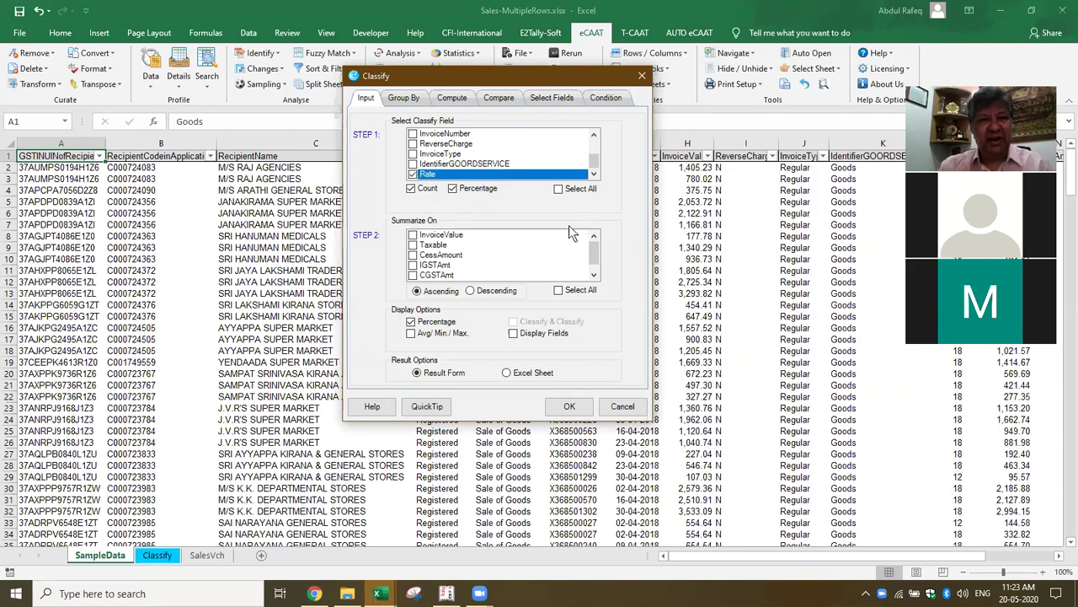
Step: Summarize on InvoiceValue, Taxable, IGSTAmt, CGSTAmt and SGSTUGSTAmt, run Classify to a result form, and maximize the results
{"action": "left_click", "coordinate": [413, 245]}
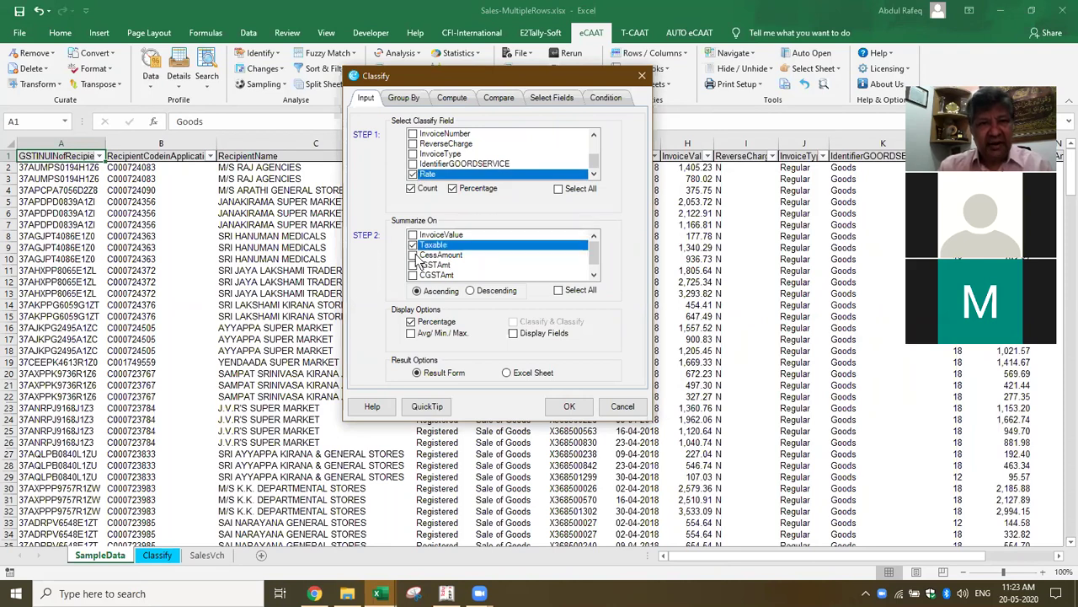
{"action": "left_click", "coordinate": [413, 265]}
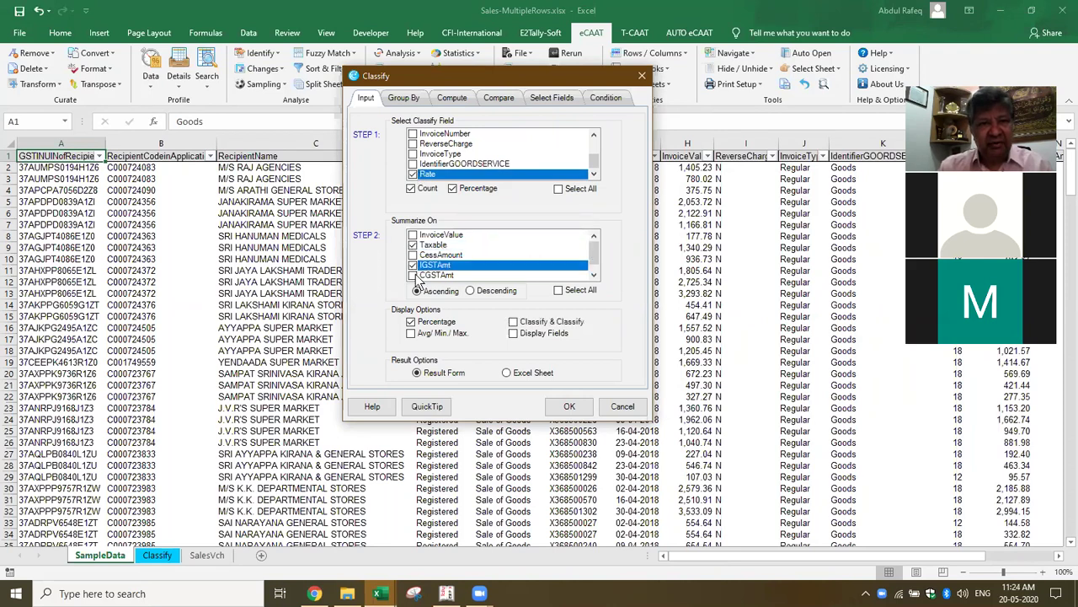
{"action": "left_click", "coordinate": [414, 276]}
{"action": "left_click", "coordinate": [594, 278]}
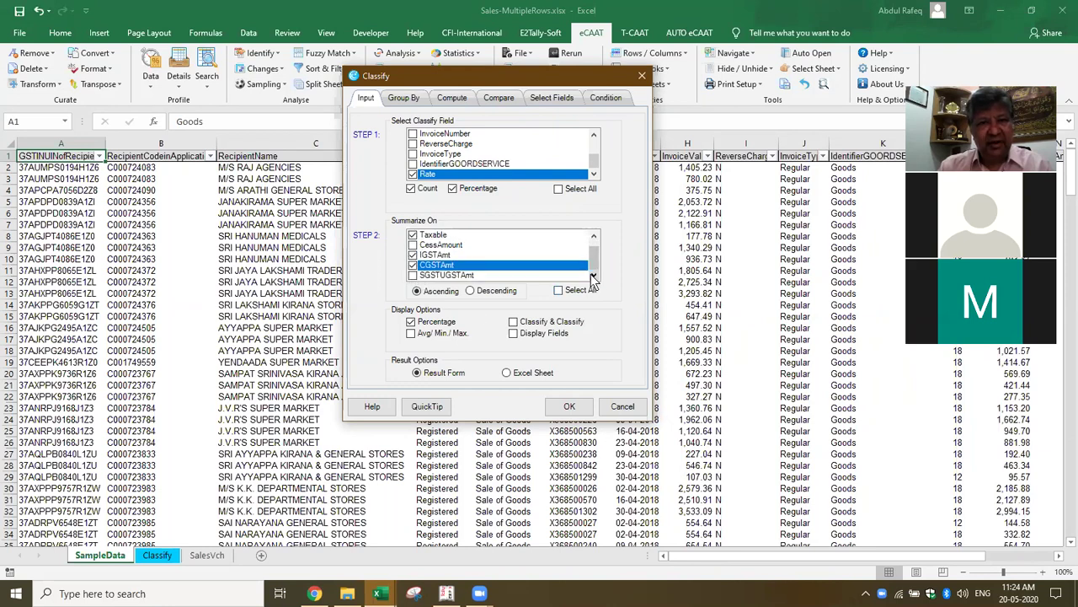
{"action": "left_click", "coordinate": [413, 275]}
{"action": "scroll", "coordinate": [512, 255], "scroll_direction": "up", "scroll_amount": 1}
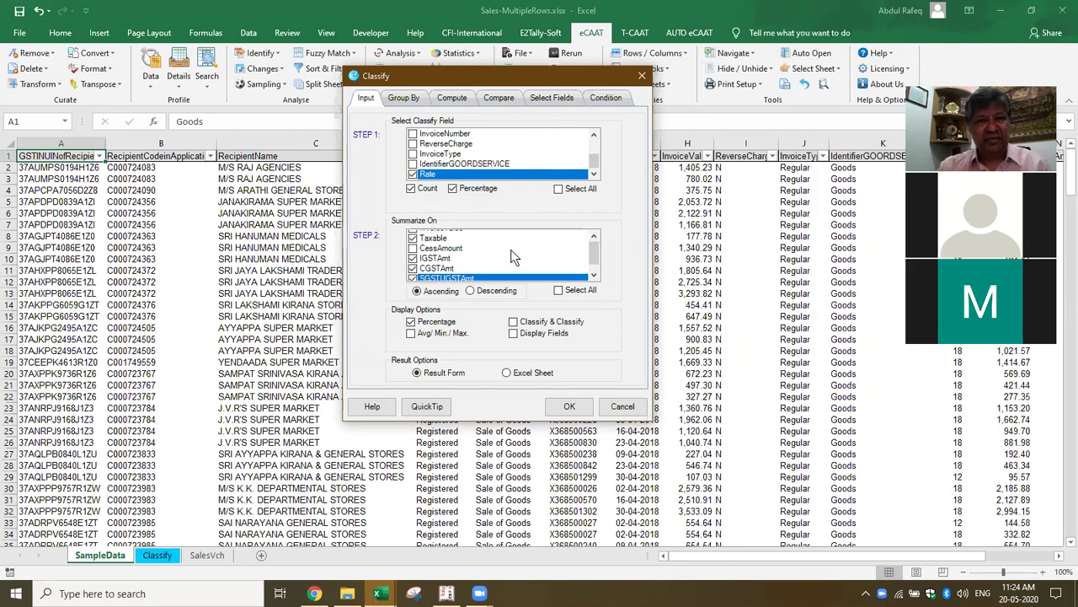
{"action": "left_click", "coordinate": [435, 237]}
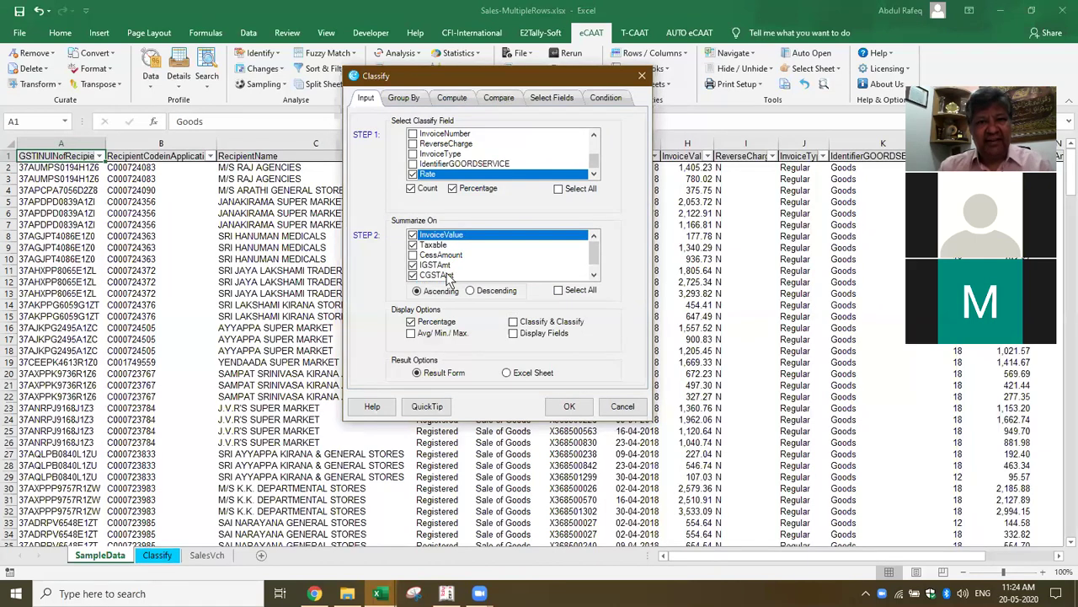
{"action": "left_click", "coordinate": [579, 413]}
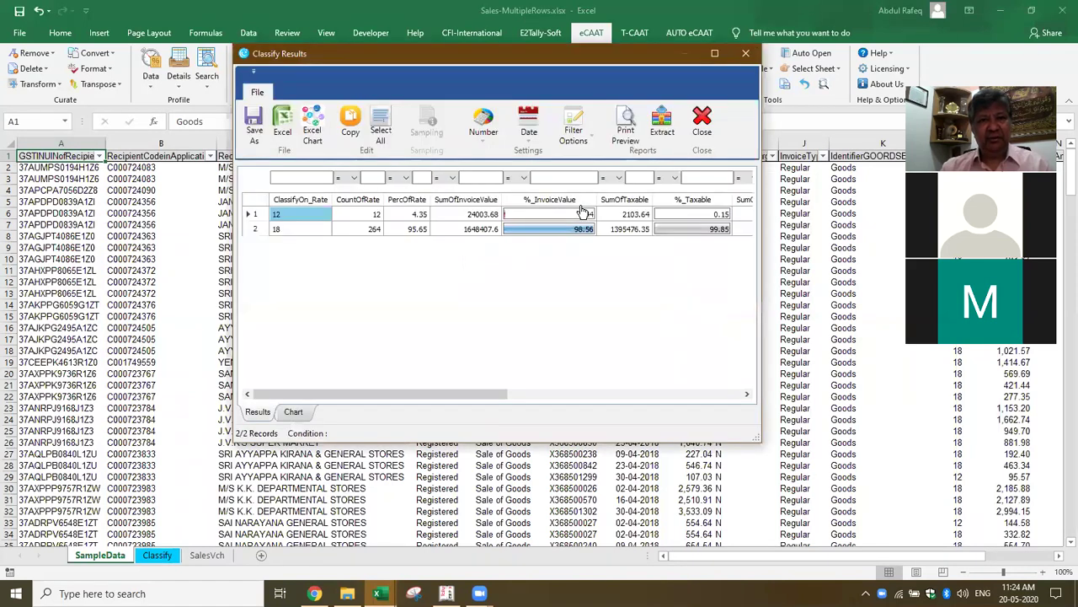
{"action": "left_click", "coordinate": [716, 53]}
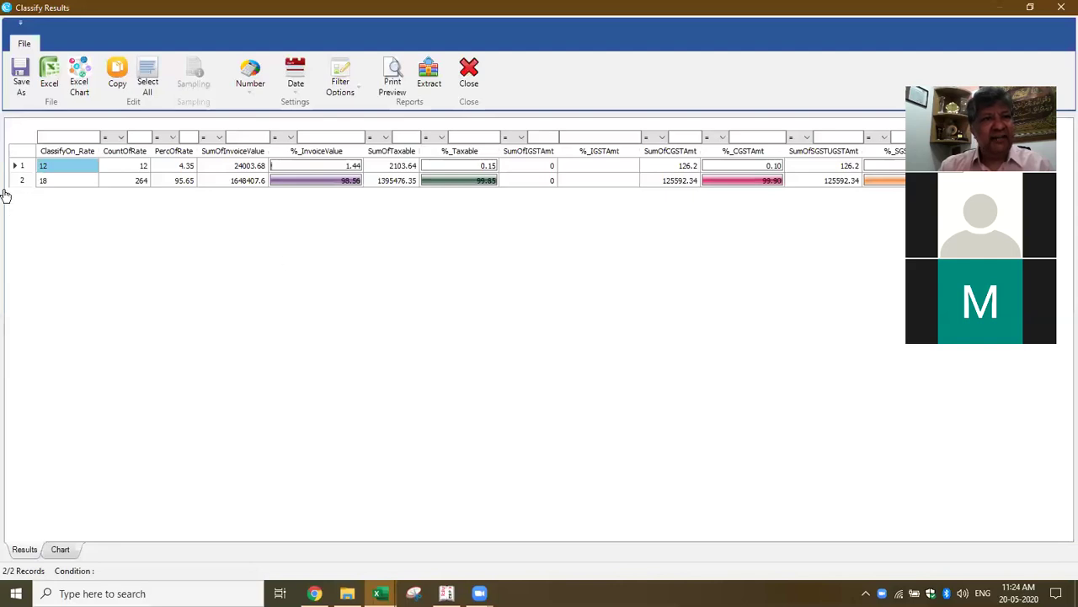
Step: Export the rate-wise Classify results to an Excel sheet in the workbook
{"action": "left_click", "coordinate": [49, 84]}
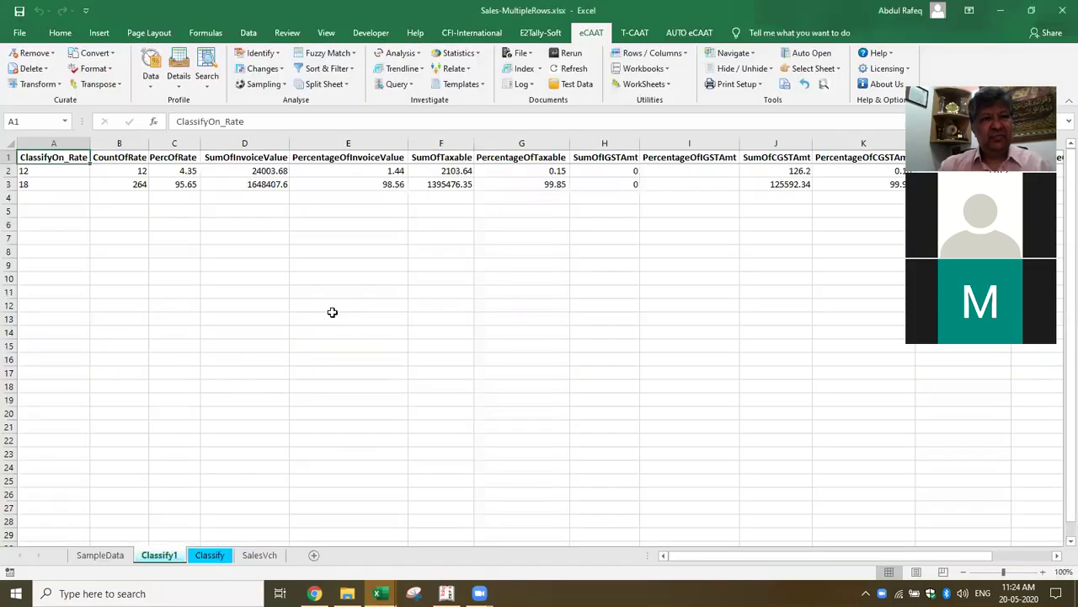
{"action": "left_click", "coordinate": [233, 281]}
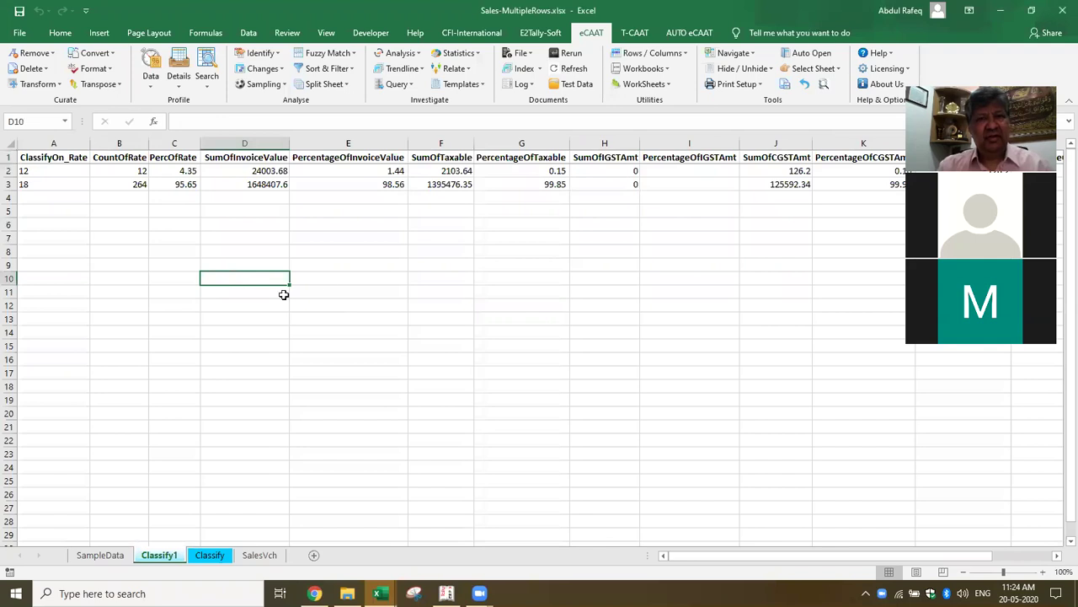
{"action": "left_click", "coordinate": [419, 282]}
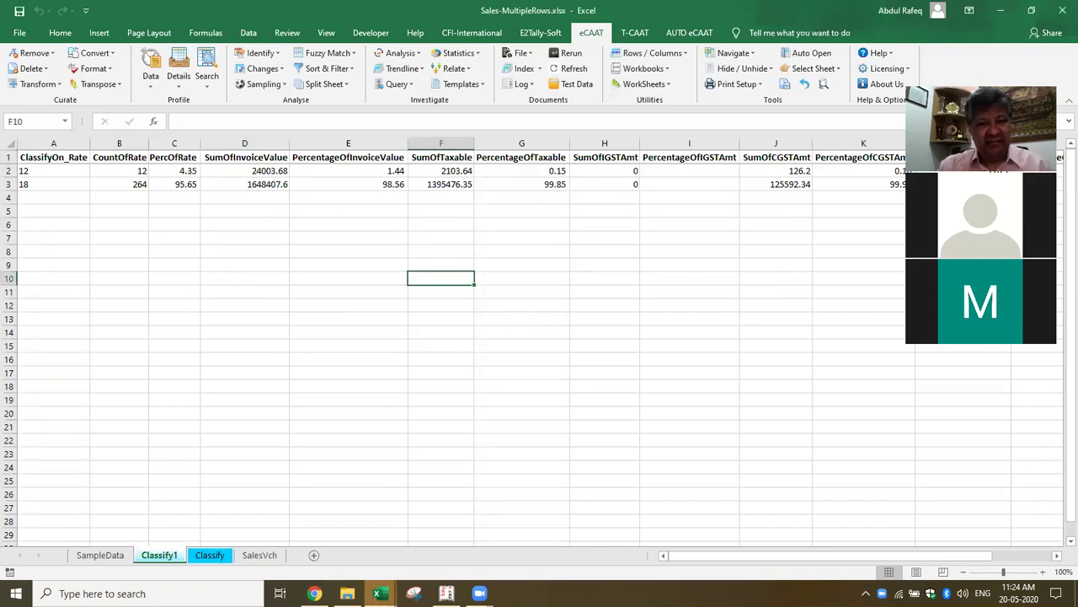
Step: Switch to the eCAAT_Sample_Data.xlsx workbook and open its IndexSheet
{"action": "left_click", "coordinate": [380, 593]}
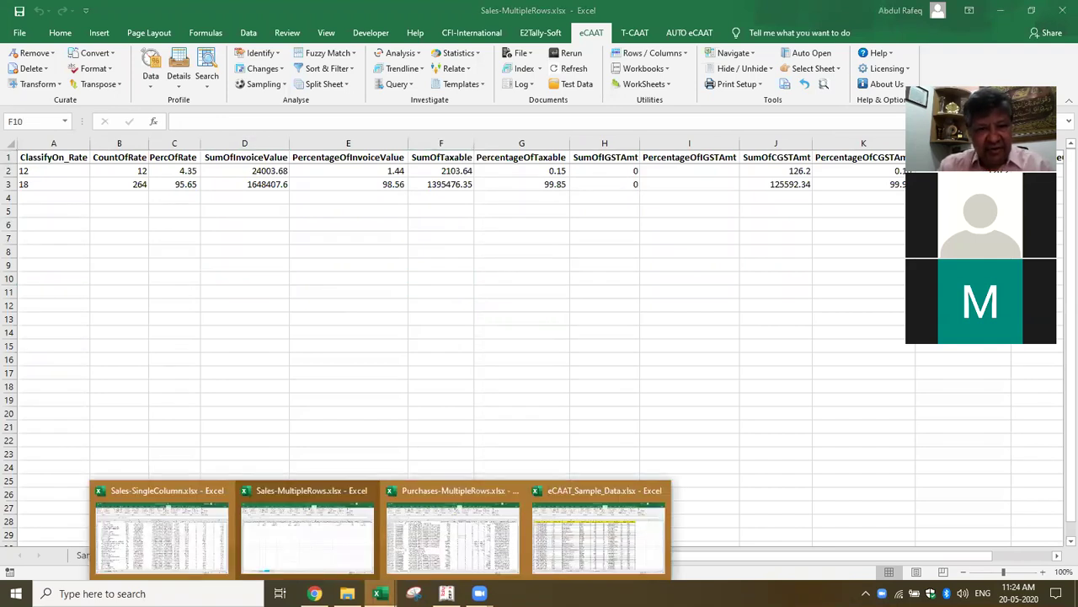
{"action": "left_click", "coordinate": [617, 546]}
{"action": "left_click", "coordinate": [521, 362]}
{"action": "left_click", "coordinate": [25, 556]}
{"action": "left_click", "coordinate": [25, 556]}
{"action": "left_click", "coordinate": [25, 556]}
{"action": "left_click", "coordinate": [26, 556]}
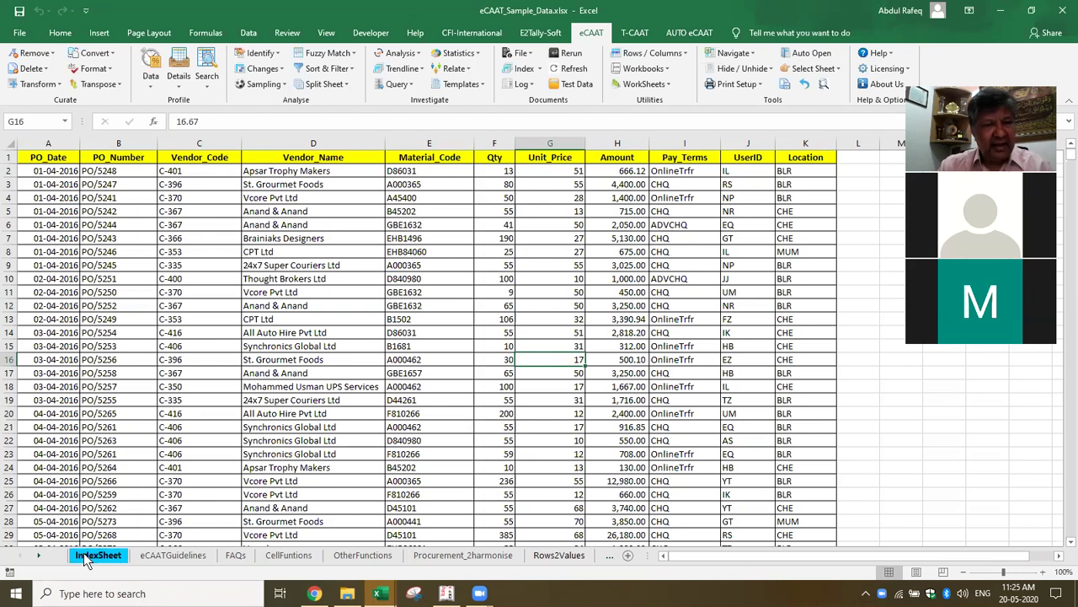
{"action": "left_click", "coordinate": [84, 552]}
Step: Find Invoices2016 in the sheet index and open that sheet
{"action": "scroll", "coordinate": [8, 415], "scroll_direction": "down", "scroll_amount": 4}
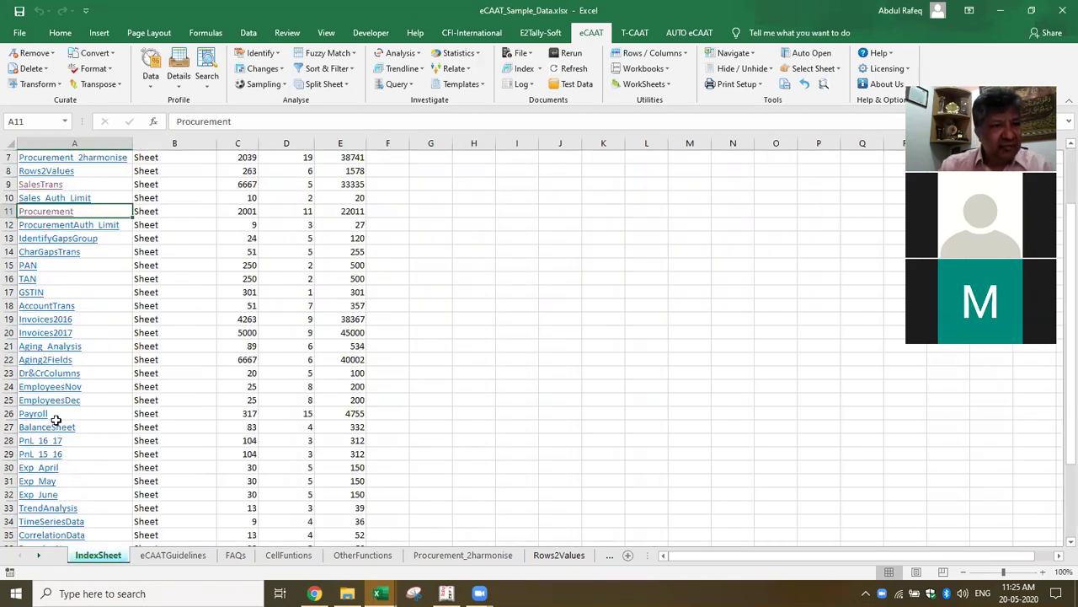
{"action": "scroll", "coordinate": [132, 434], "scroll_direction": "down", "scroll_amount": 3}
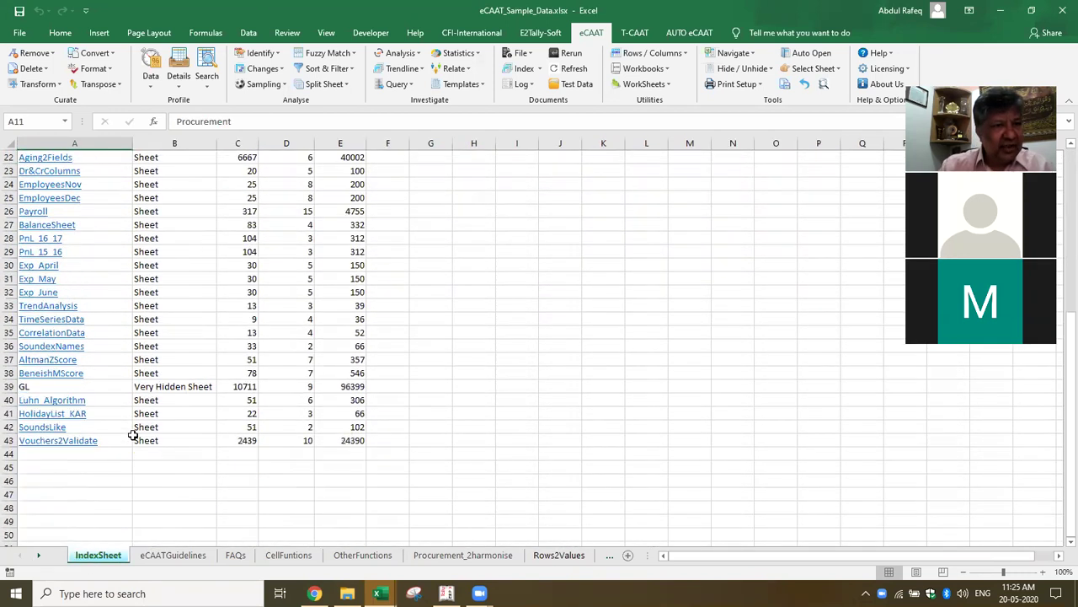
{"action": "scroll", "coordinate": [132, 434], "scroll_direction": "up", "scroll_amount": 3}
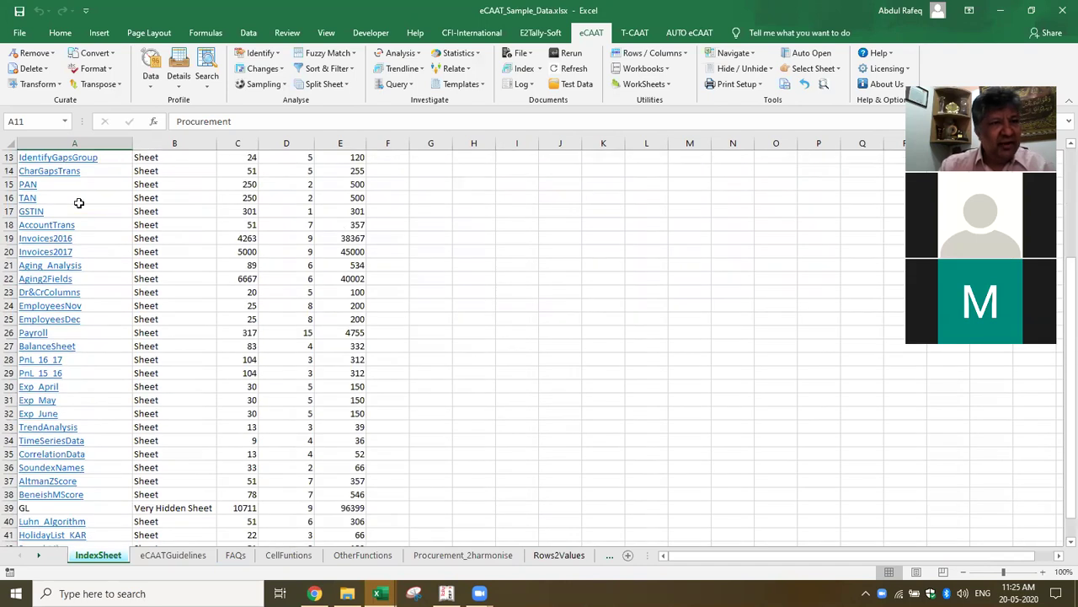
{"action": "left_click", "coordinate": [60, 241]}
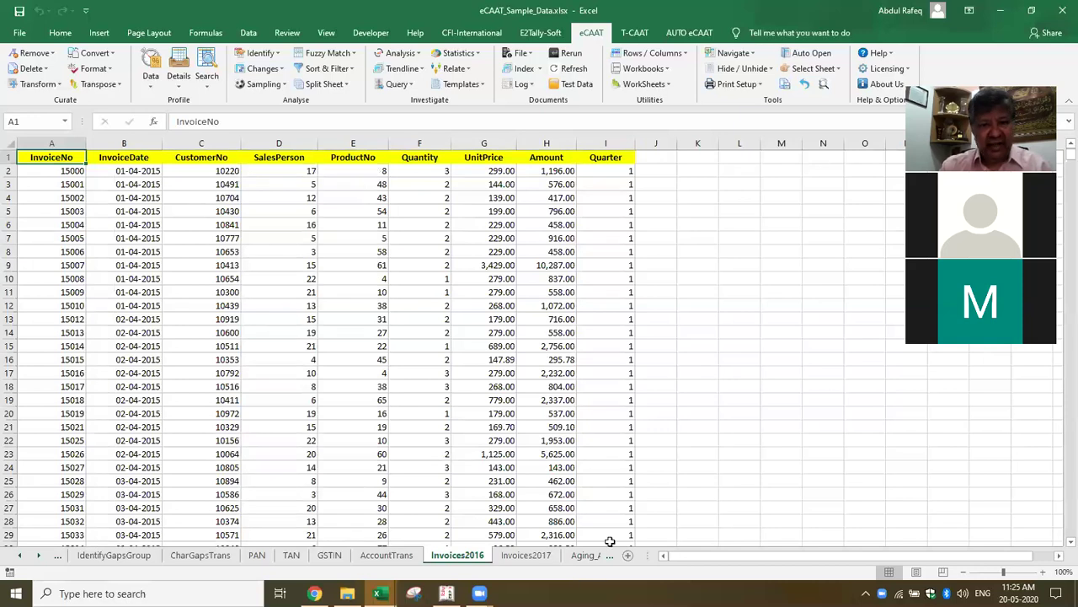
Step: Examine the Invoices2017 sheet from its first invoices to the last row of the InvoiceNo column
{"action": "left_click", "coordinate": [529, 555]}
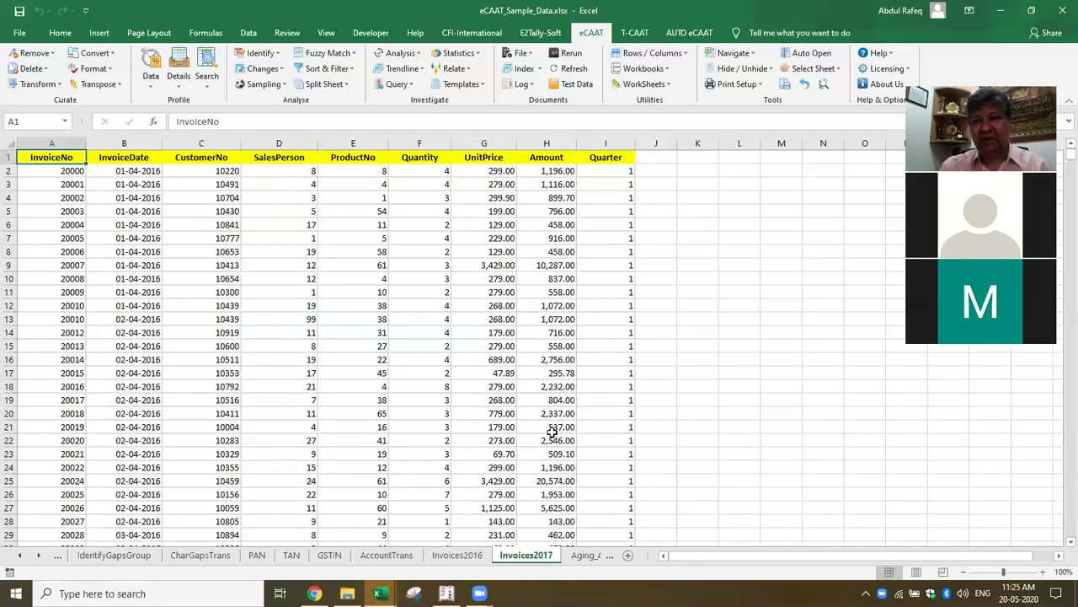
{"action": "left_click", "coordinate": [52, 333]}
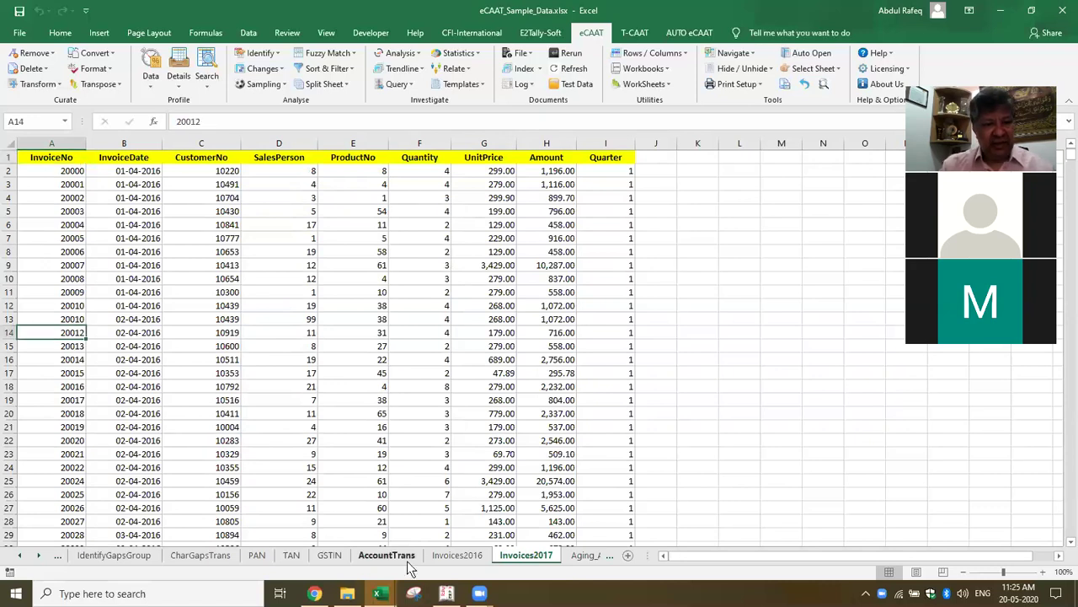
{"action": "key", "text": "ctrl+Down"}
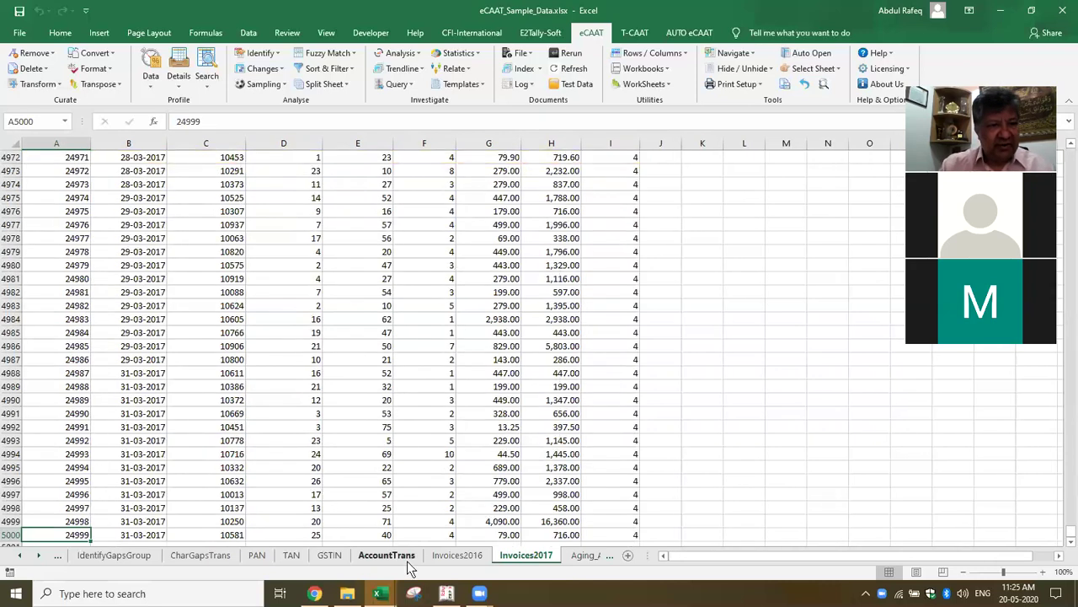
Step: Examine the Invoices2016 sheet down to its last invoice and return to the first cell
{"action": "left_click", "coordinate": [469, 561]}
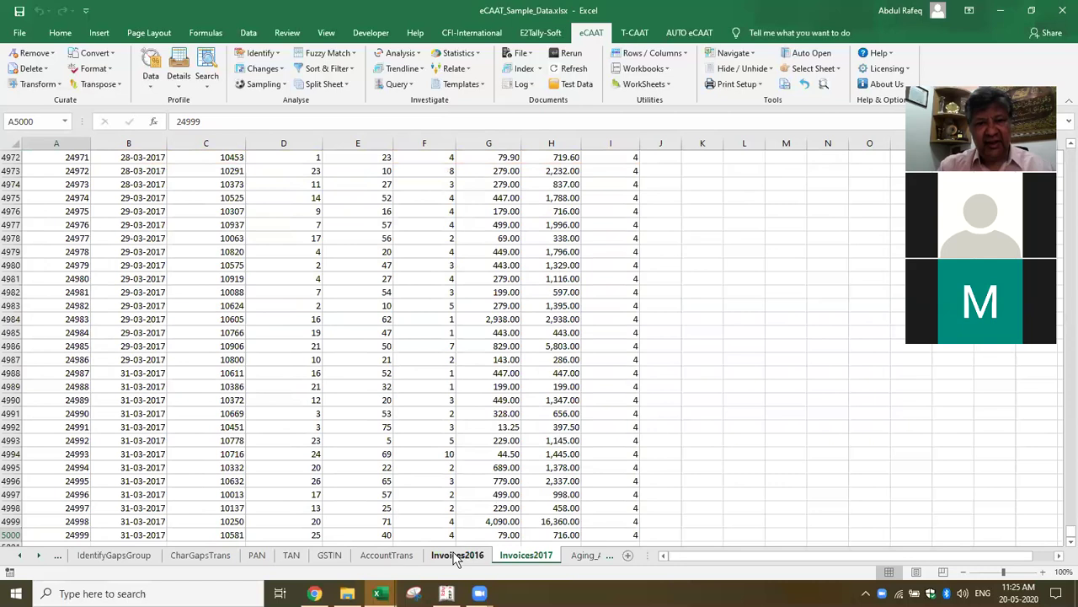
{"action": "left_click", "coordinate": [49, 401]}
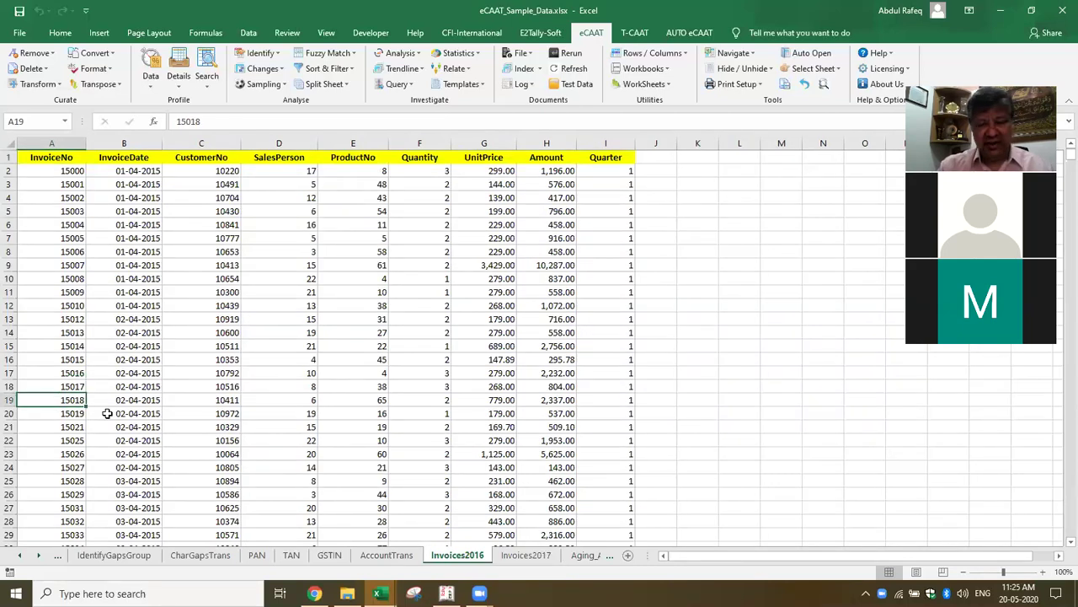
{"action": "key", "text": "ctrl+Down"}
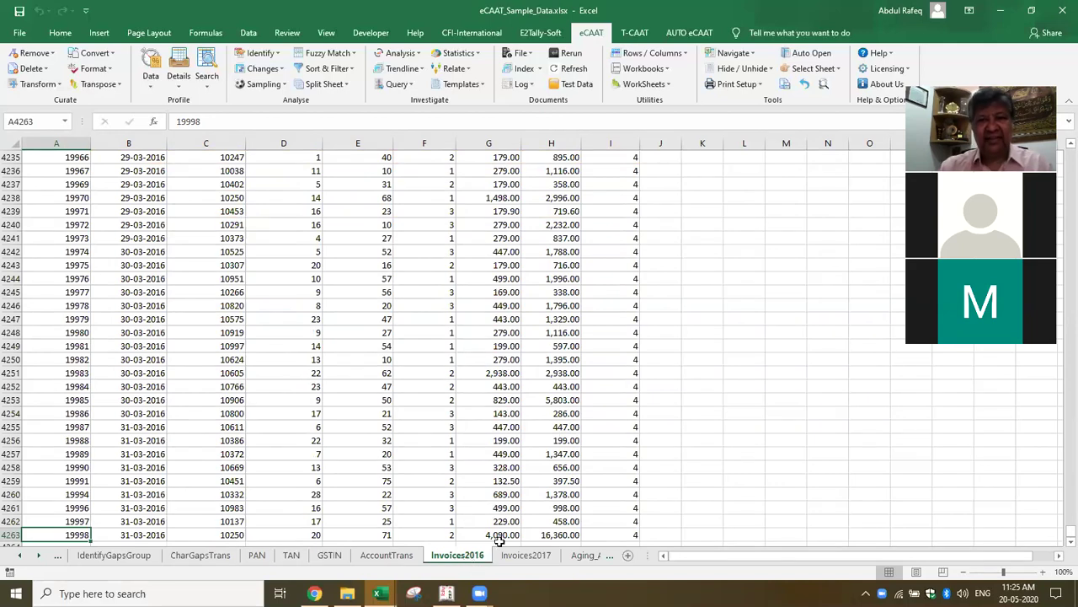
{"action": "scroll", "coordinate": [510, 455], "scroll_direction": "up", "scroll_amount": 2}
{"action": "scroll", "coordinate": [495, 396], "scroll_direction": "up", "scroll_amount": 8}
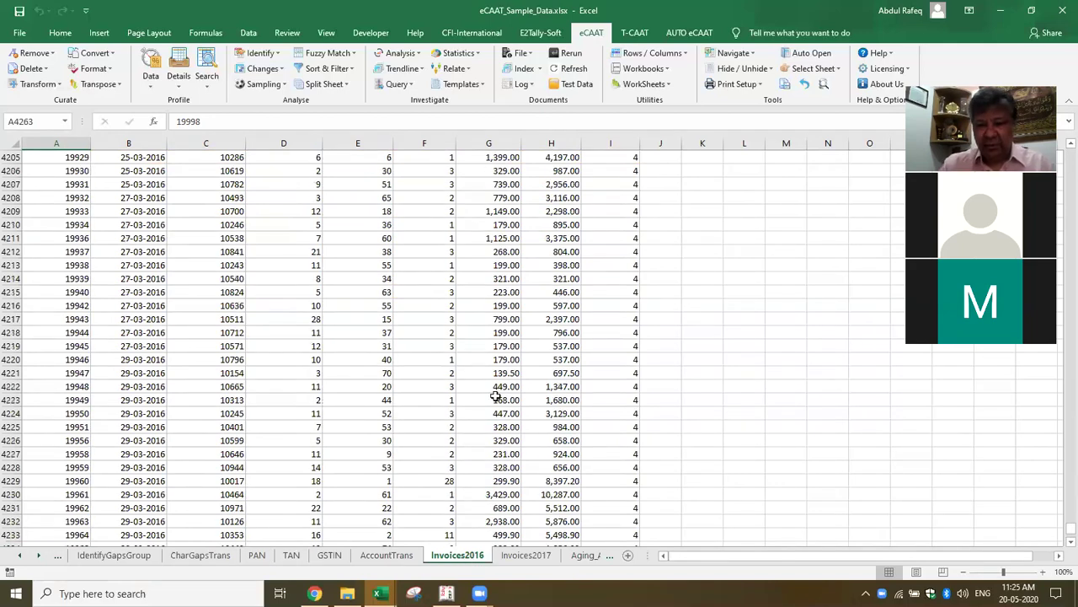
{"action": "key", "text": "ctrl+Home"}
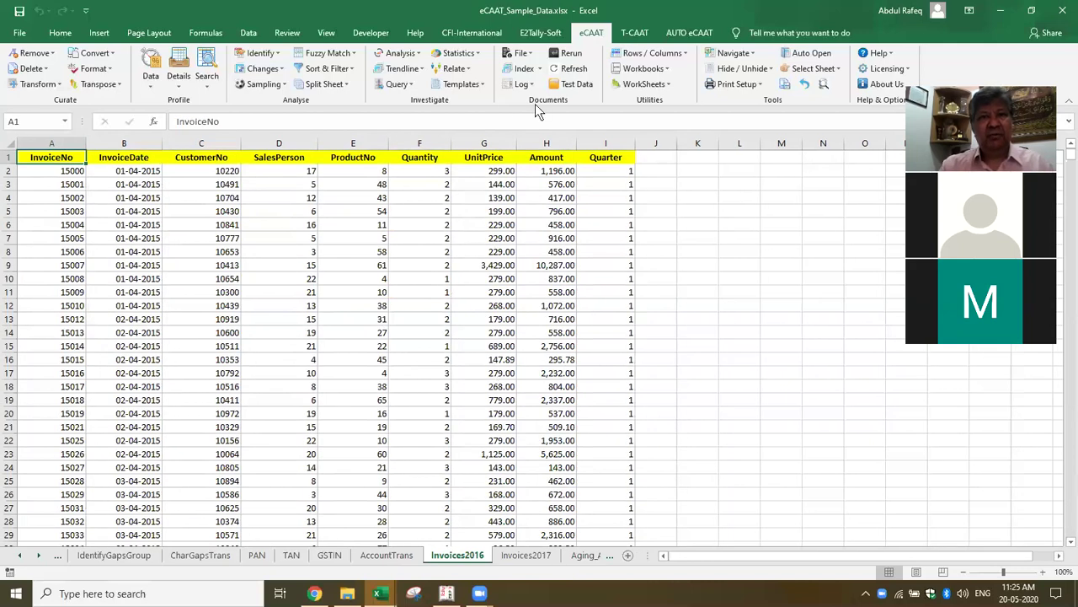
Step: Start eCAAT's Comparative By Files analysis with Invoices2016 as primary sheet and Invoices2017 as secondary sheet
{"action": "left_click", "coordinate": [412, 53]}
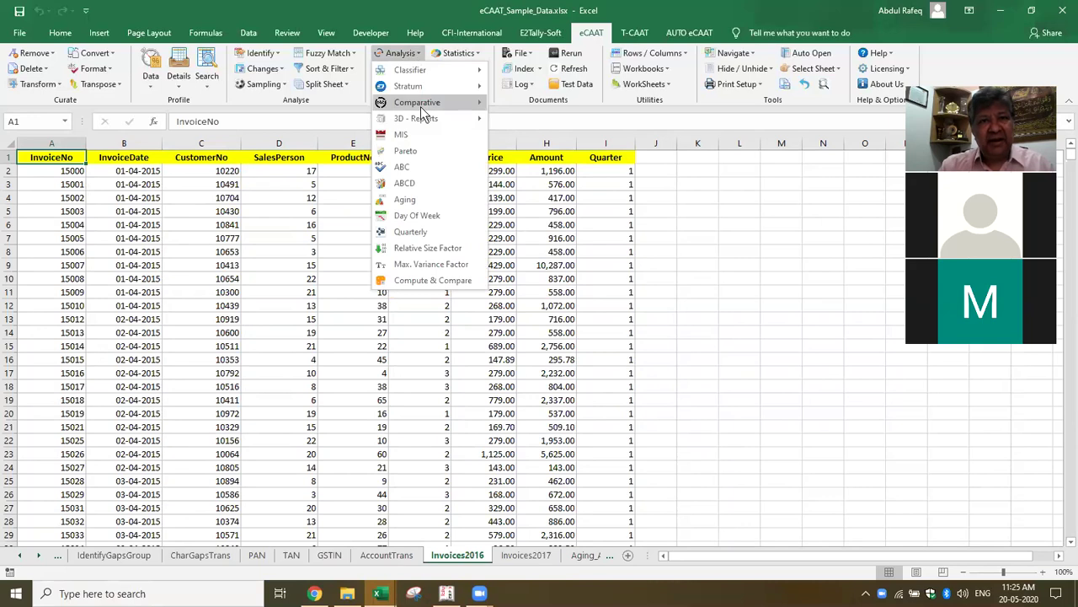
{"action": "mouse_move", "coordinate": [421, 106]}
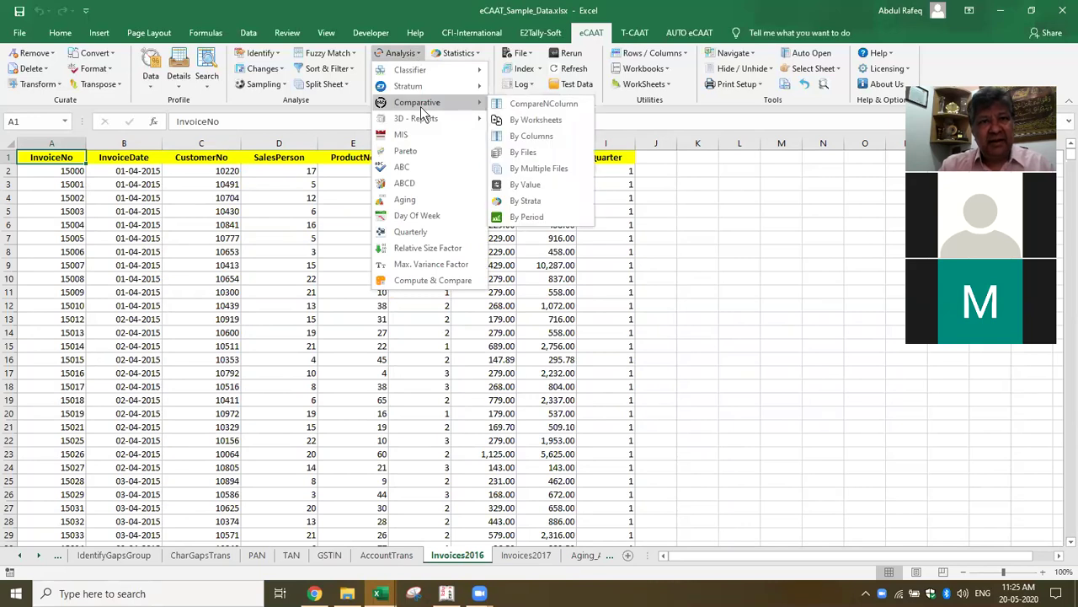
{"action": "left_click", "coordinate": [534, 157]}
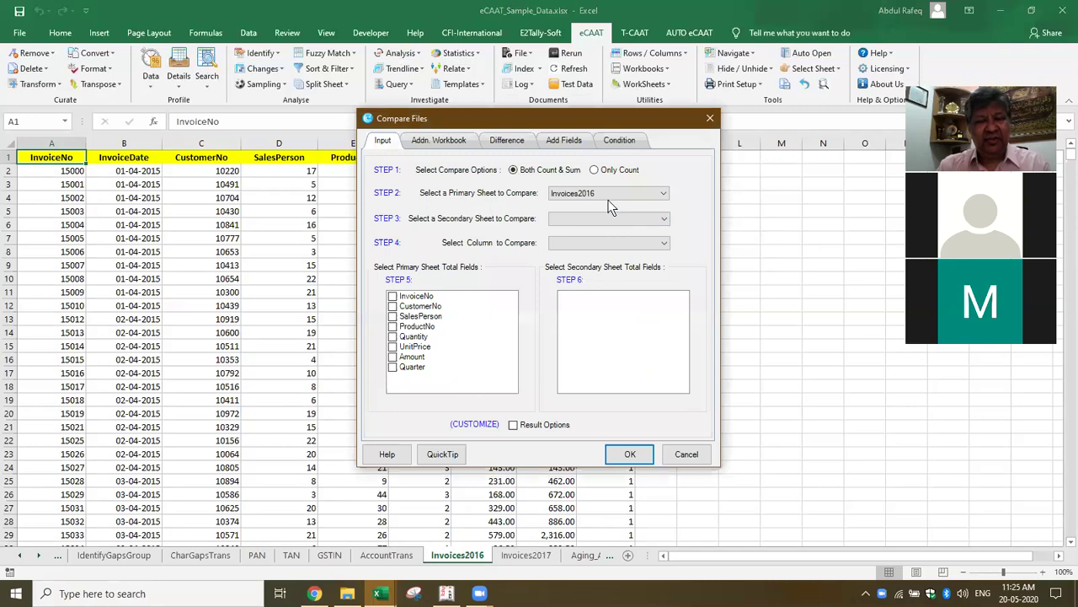
{"action": "left_click", "coordinate": [666, 219]}
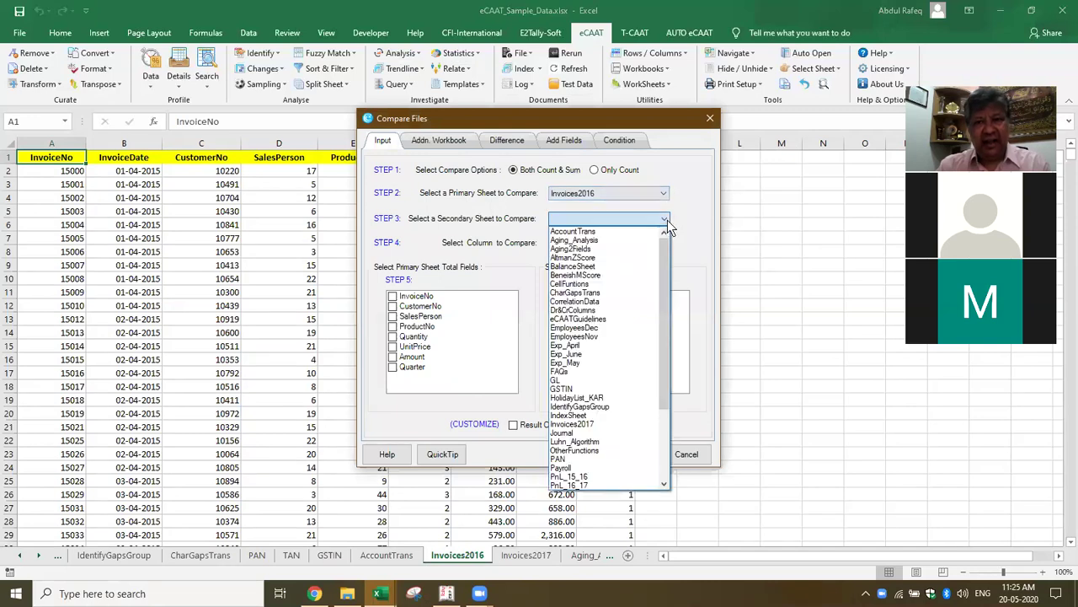
{"action": "key", "text": "i"}
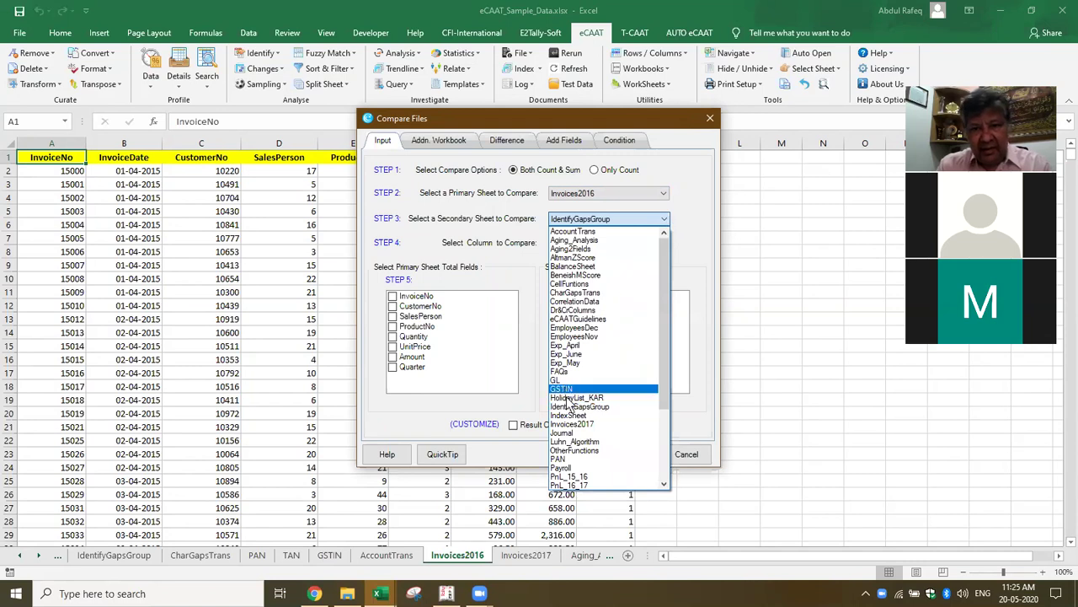
{"action": "left_click", "coordinate": [578, 429]}
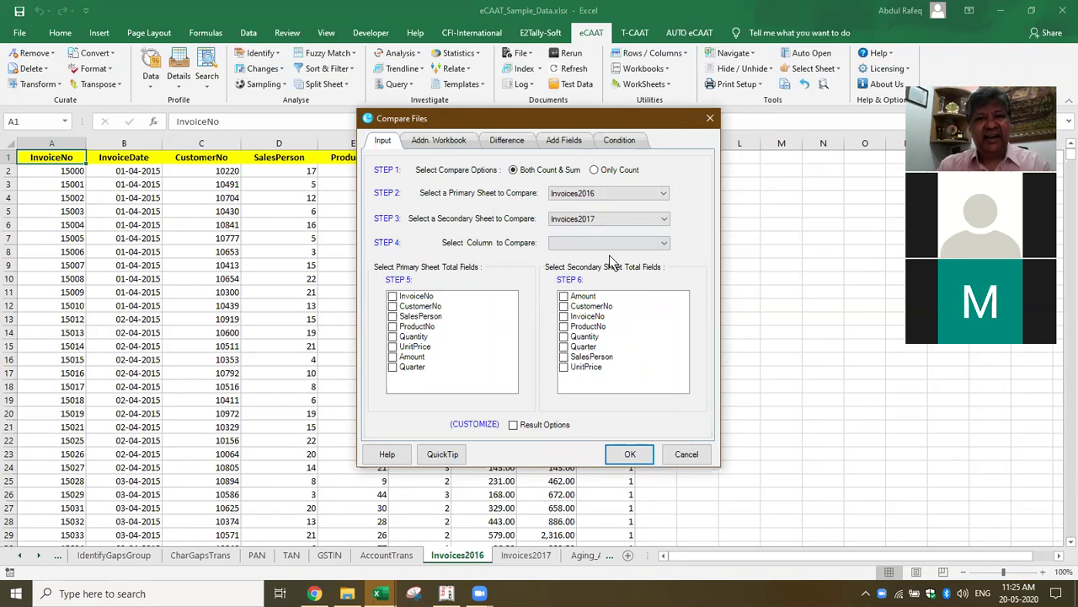
Step: Compare on CustomerNo with Amount totalled for both the primary and secondary sheets, and run the comparison
{"action": "left_click", "coordinate": [664, 242]}
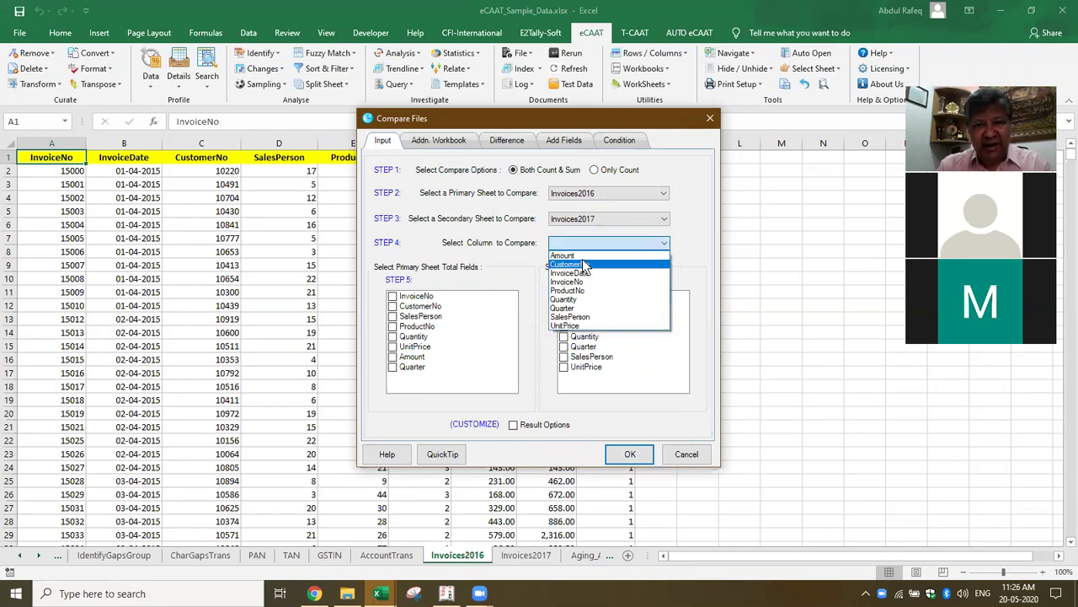
{"action": "left_click", "coordinate": [587, 264]}
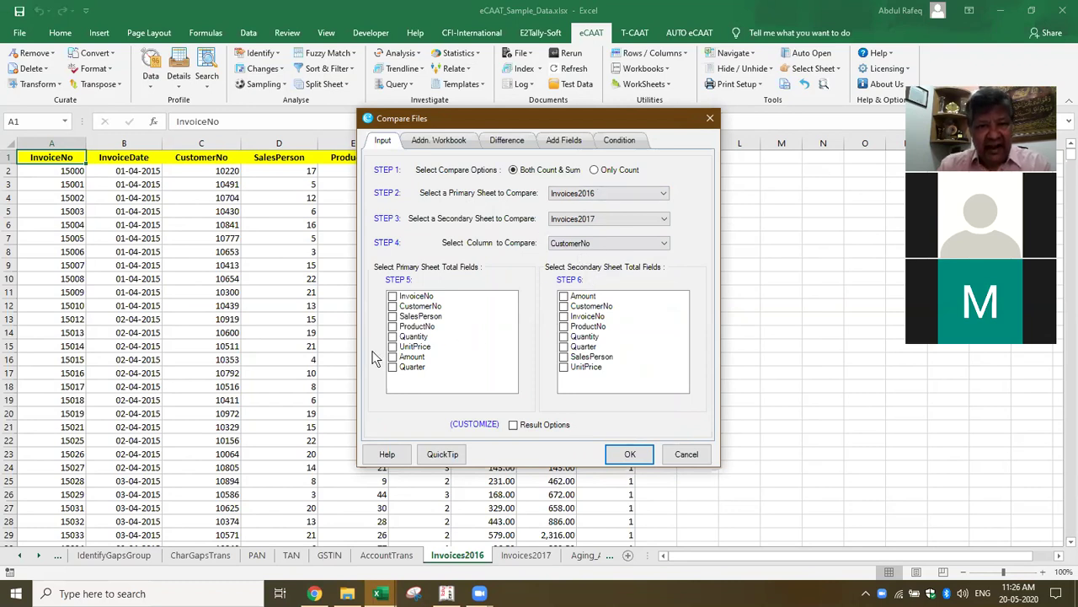
{"action": "left_click", "coordinate": [397, 359]}
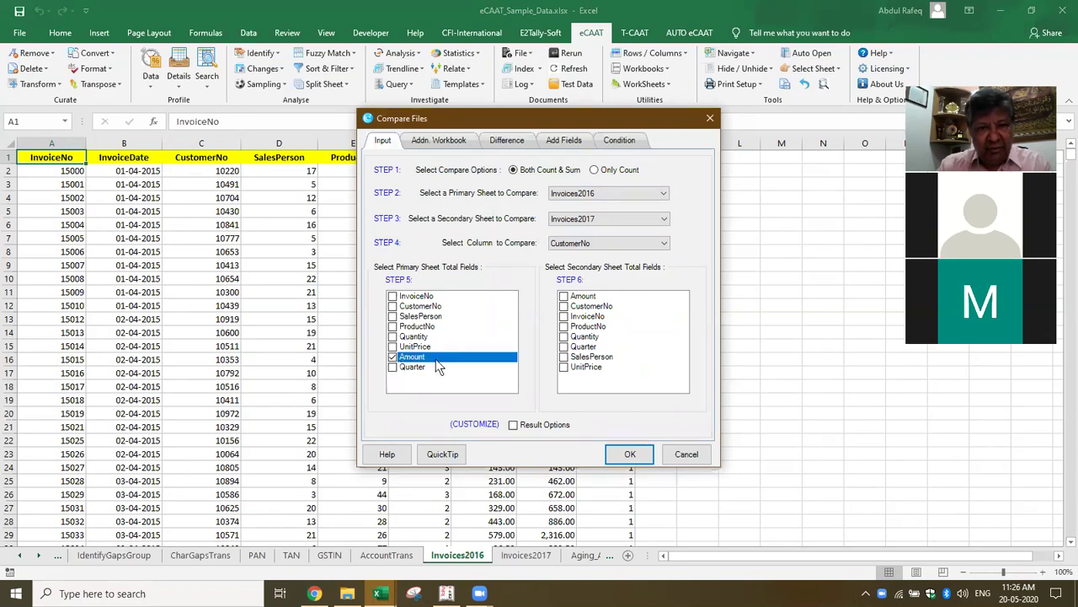
{"action": "left_click", "coordinate": [569, 297]}
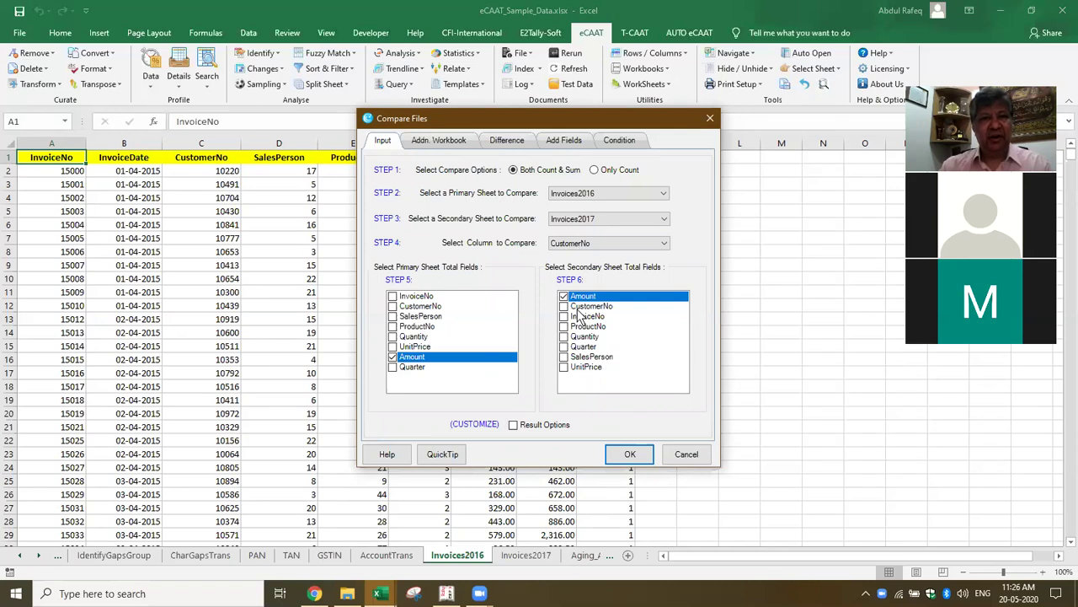
{"action": "left_click", "coordinate": [632, 455]}
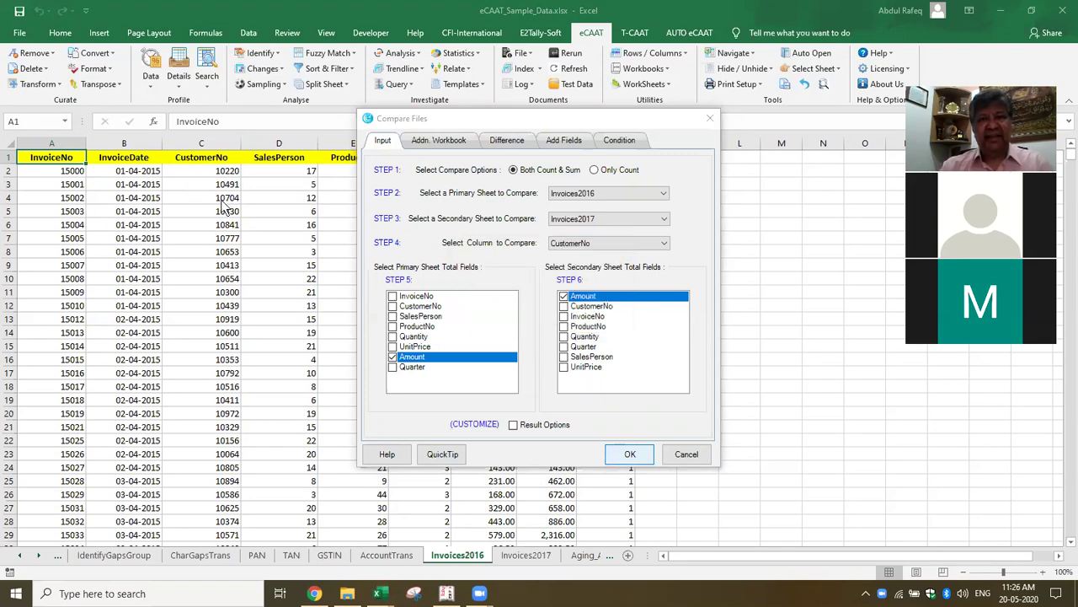
{"action": "key", "text": "Return"}
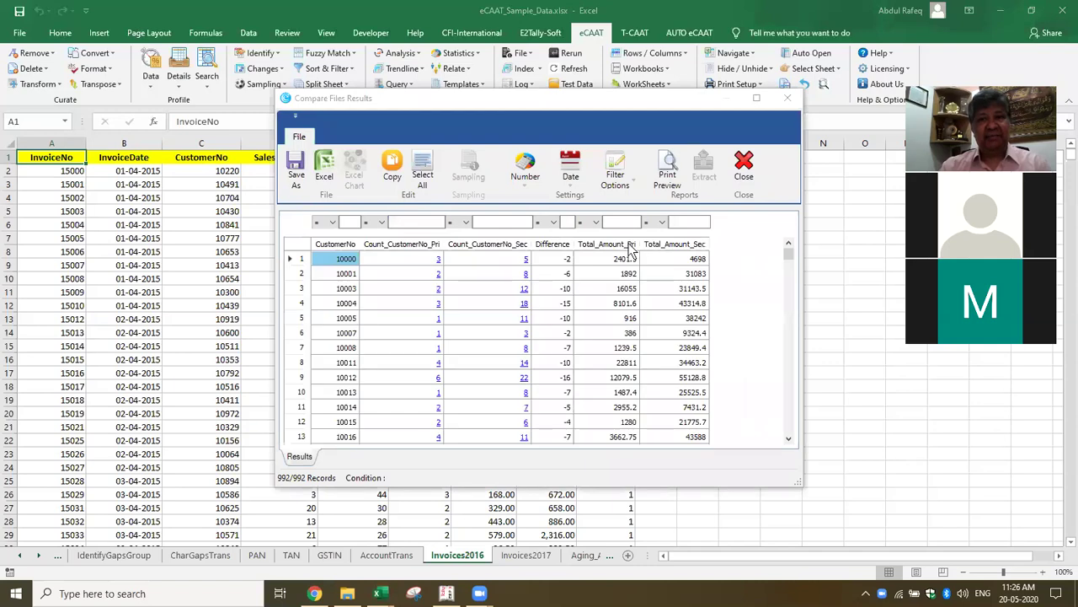
Step: Maximize the Compare Files results, review the customer-wise counts and amount totals, and close them
{"action": "left_click", "coordinate": [757, 99]}
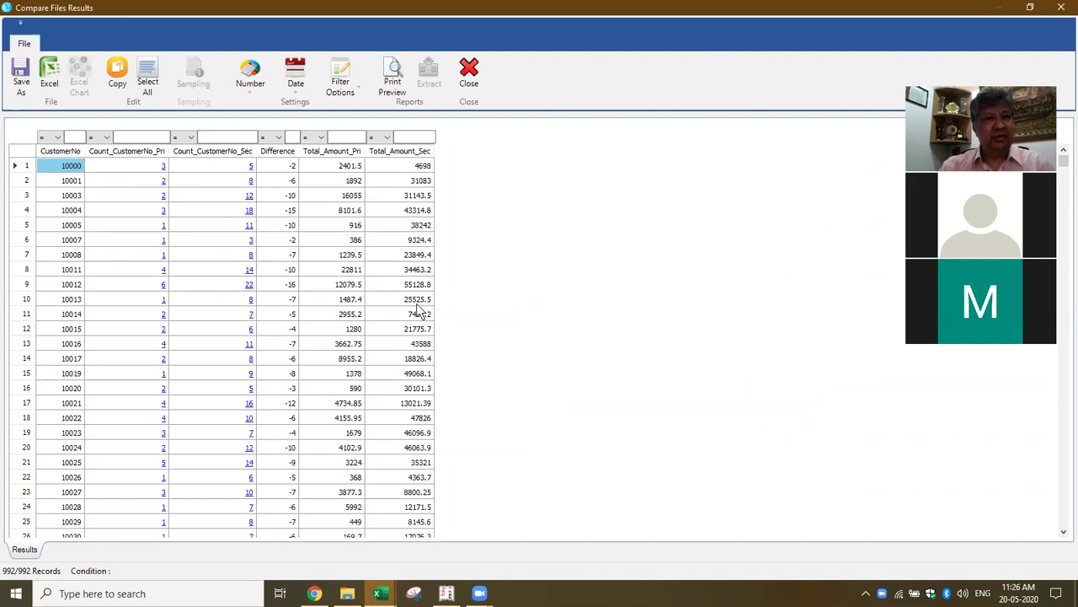
{"action": "scroll", "coordinate": [375, 309], "scroll_direction": "down", "scroll_amount": 12}
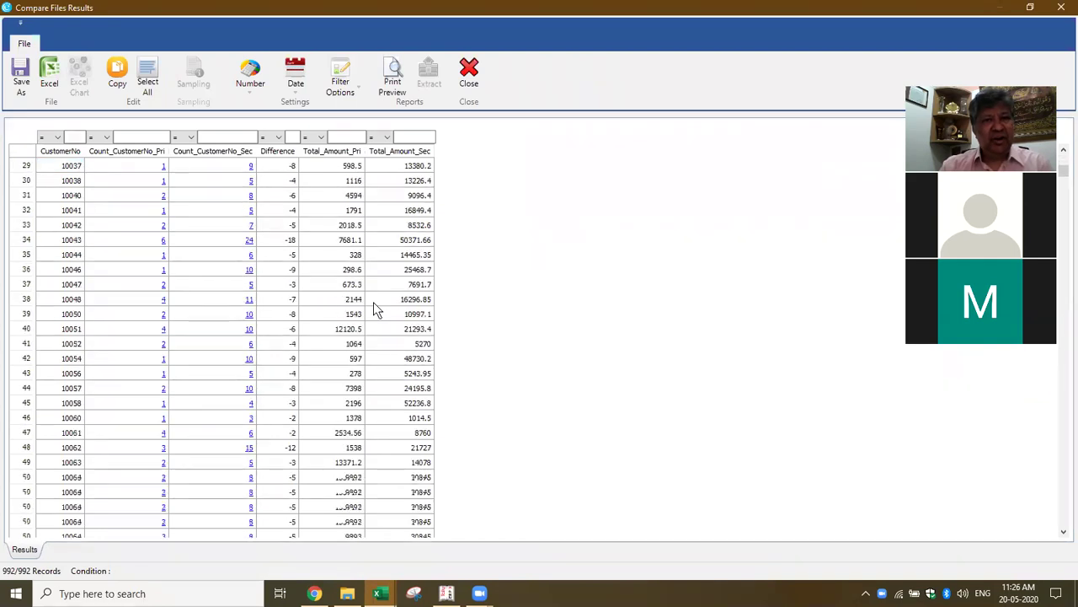
{"action": "scroll", "coordinate": [377, 310], "scroll_direction": "up", "scroll_amount": 12}
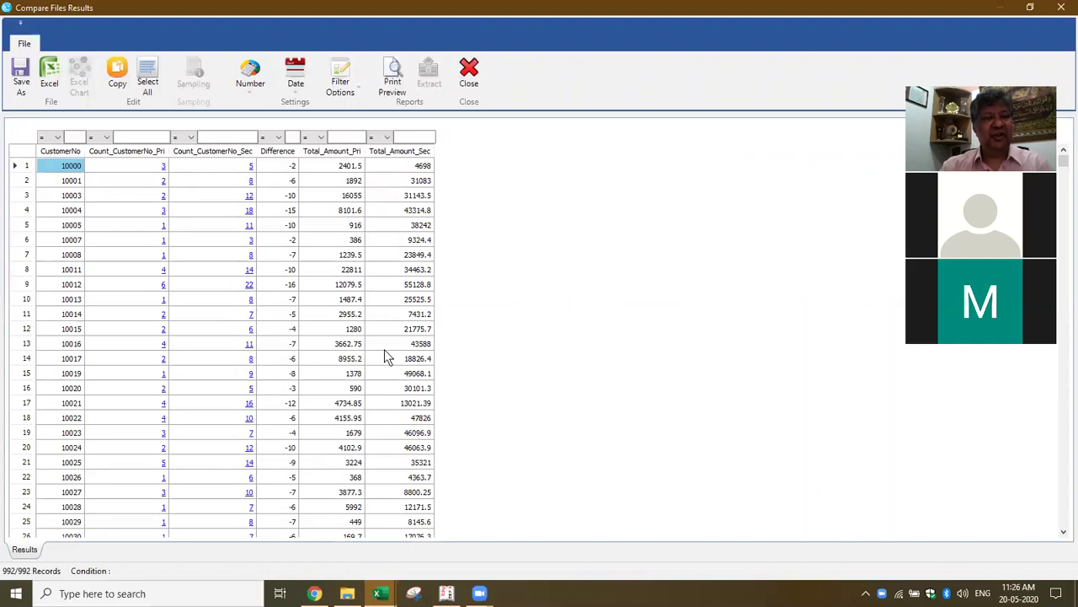
{"action": "left_click", "coordinate": [470, 74]}
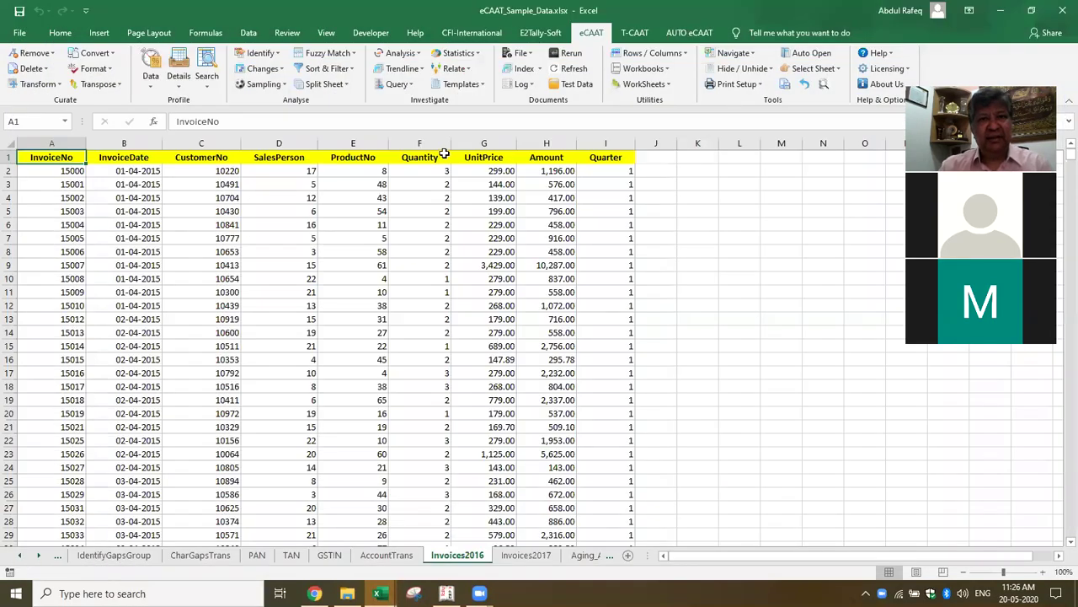
Step: Start another Comparative By Files analysis with Invoices2016 as primary sheet and Invoices2017 as secondary sheet
{"action": "left_click", "coordinate": [417, 55]}
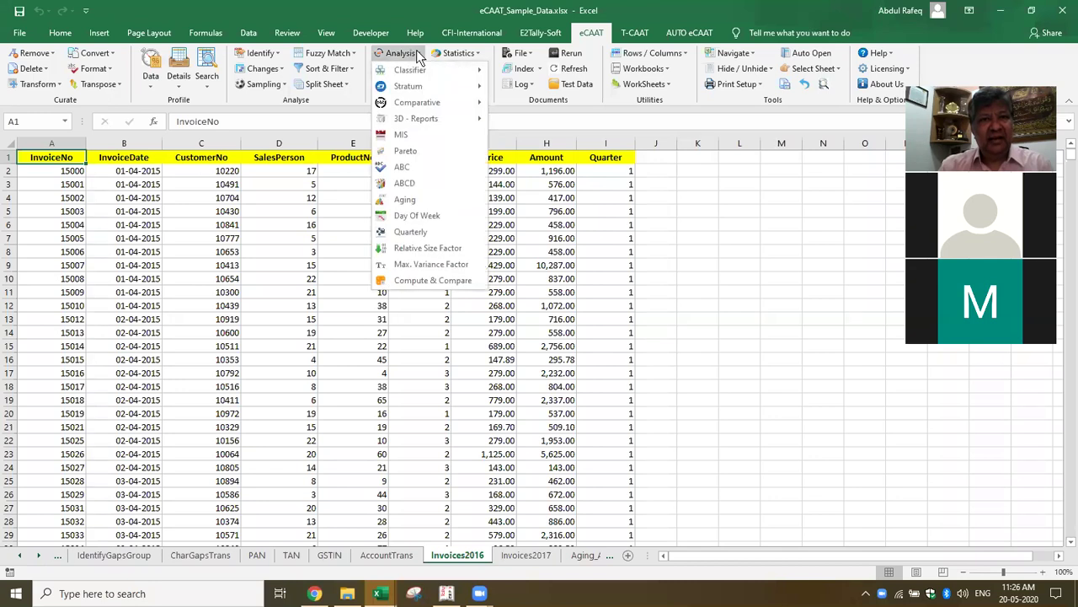
{"action": "mouse_move", "coordinate": [429, 110]}
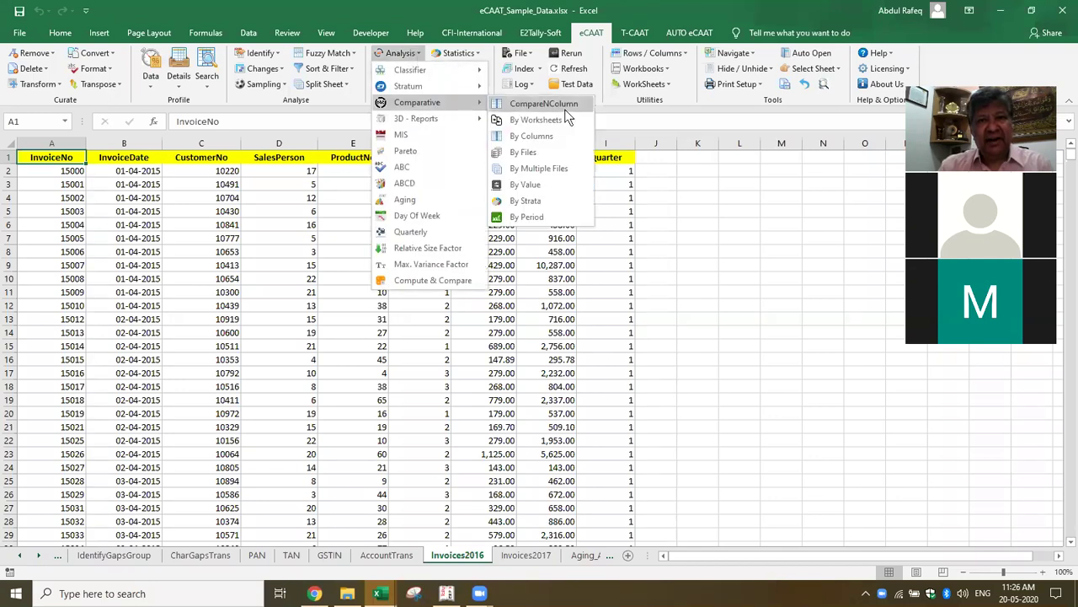
{"action": "left_click", "coordinate": [562, 152]}
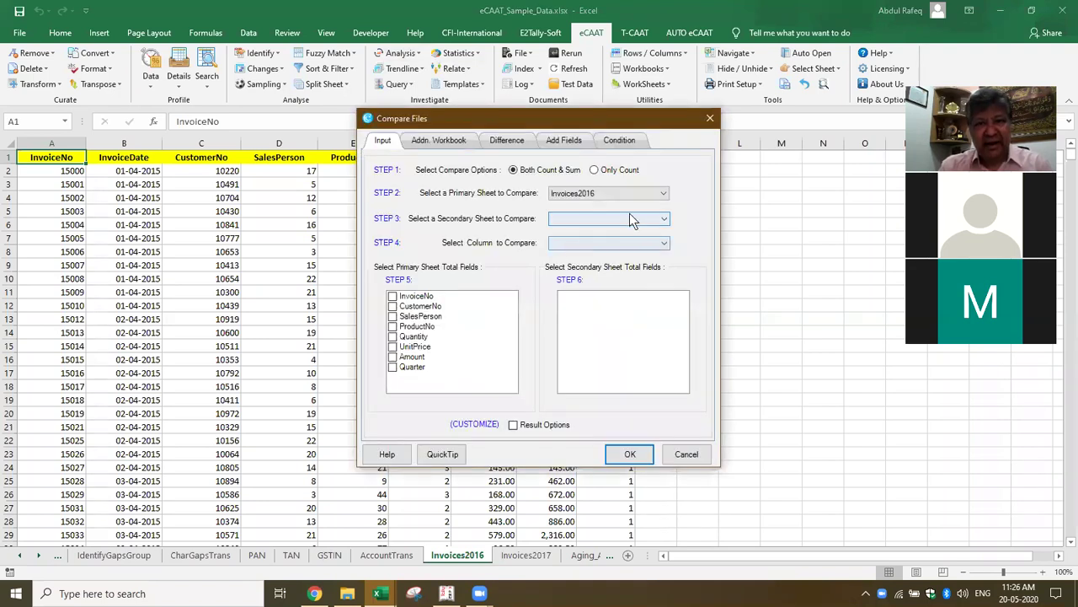
{"action": "left_click", "coordinate": [652, 222]}
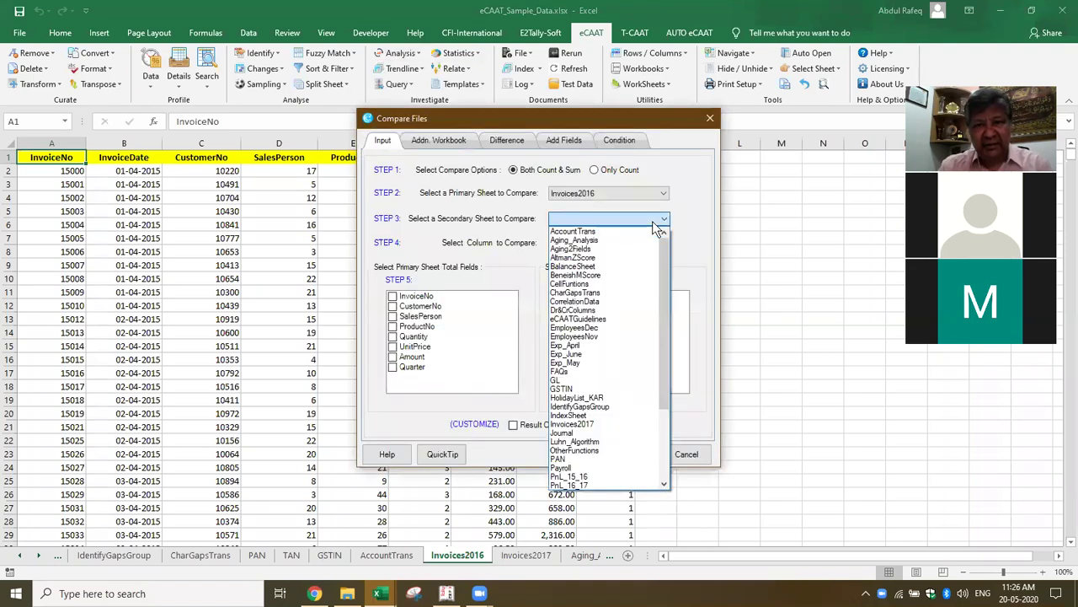
{"action": "left_click", "coordinate": [601, 406]}
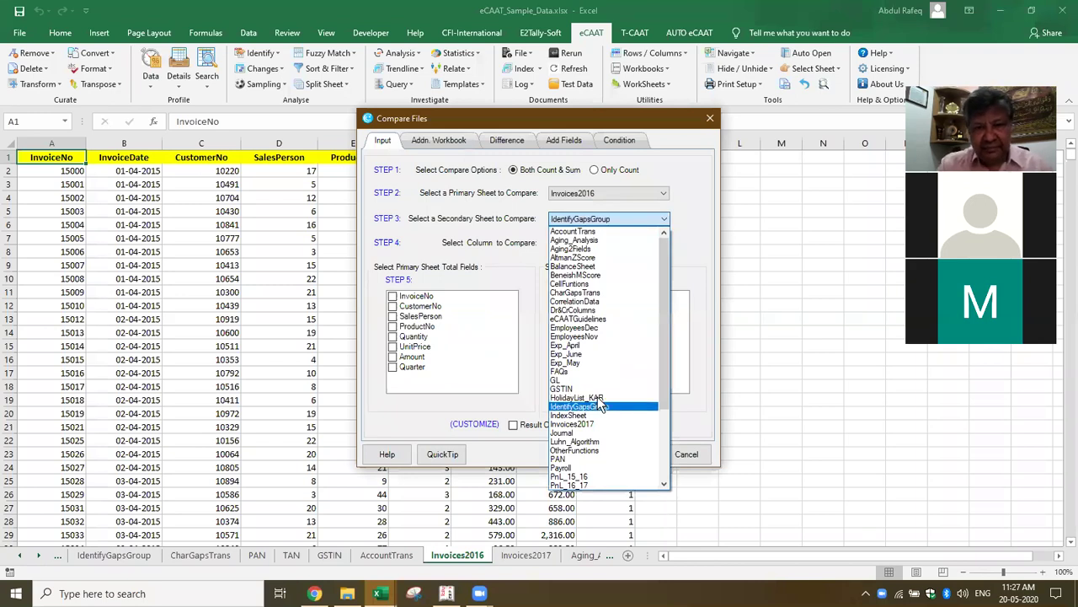
{"action": "left_click", "coordinate": [580, 426]}
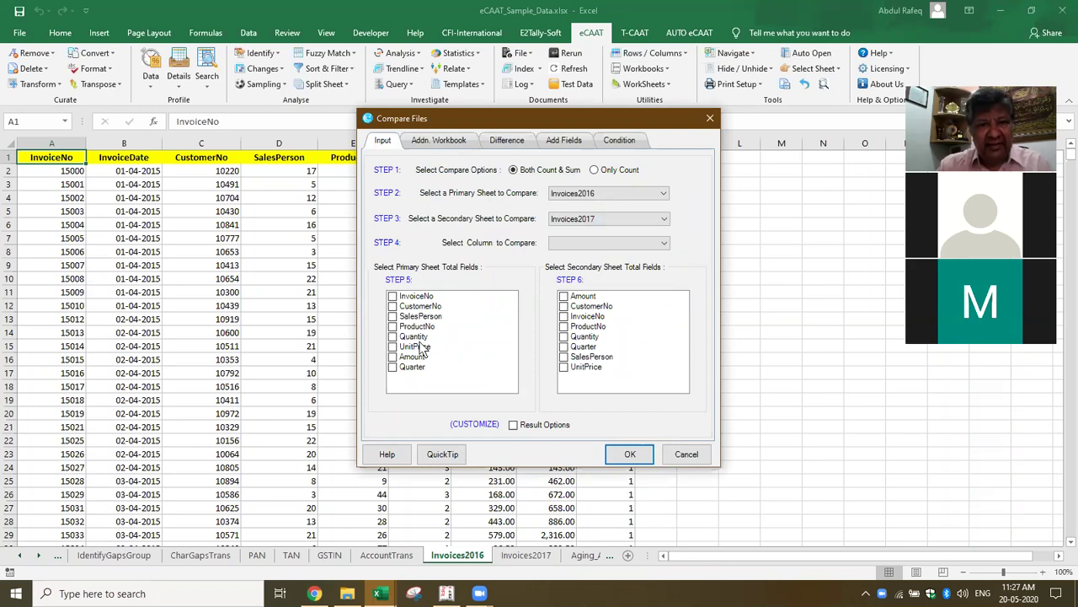
Step: Compare on ProductNo with only Quantity totalled for both the primary and secondary sheets, and run the comparison
{"action": "left_click", "coordinate": [393, 326]}
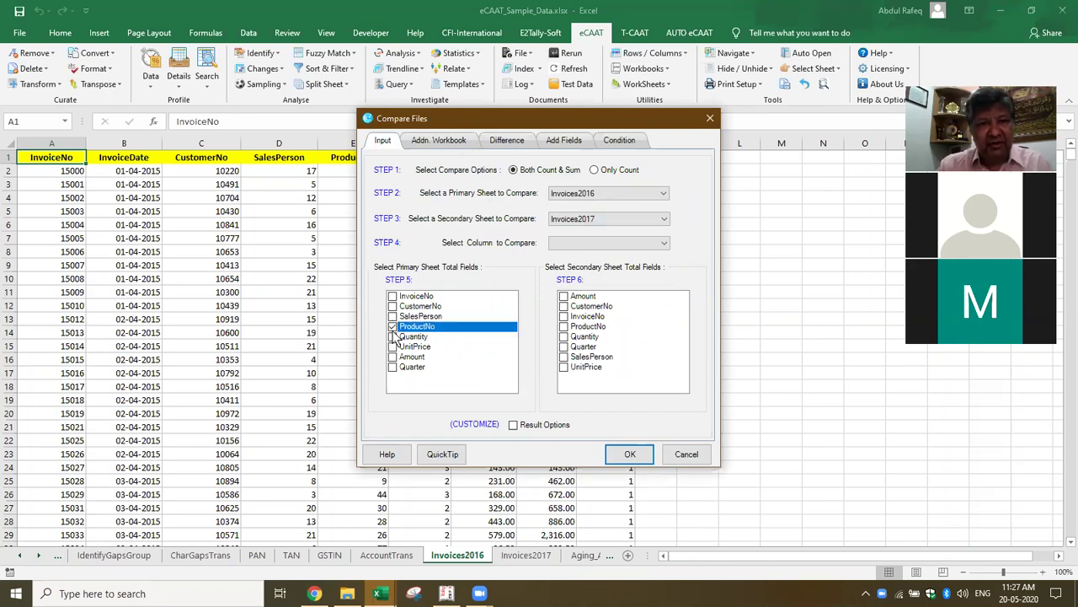
{"action": "left_click", "coordinate": [567, 328]}
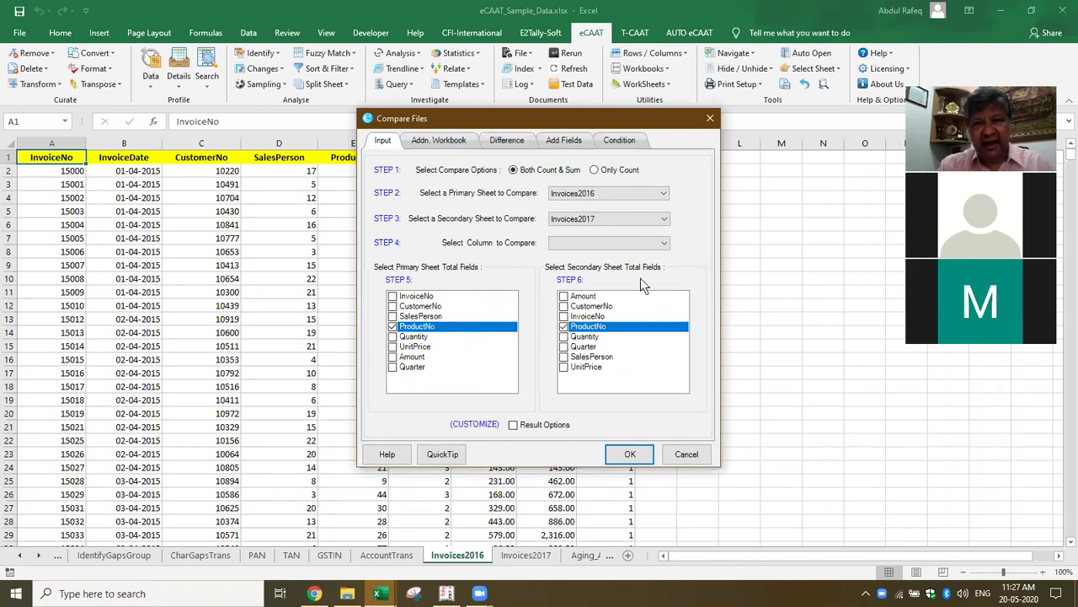
{"action": "left_click", "coordinate": [664, 244]}
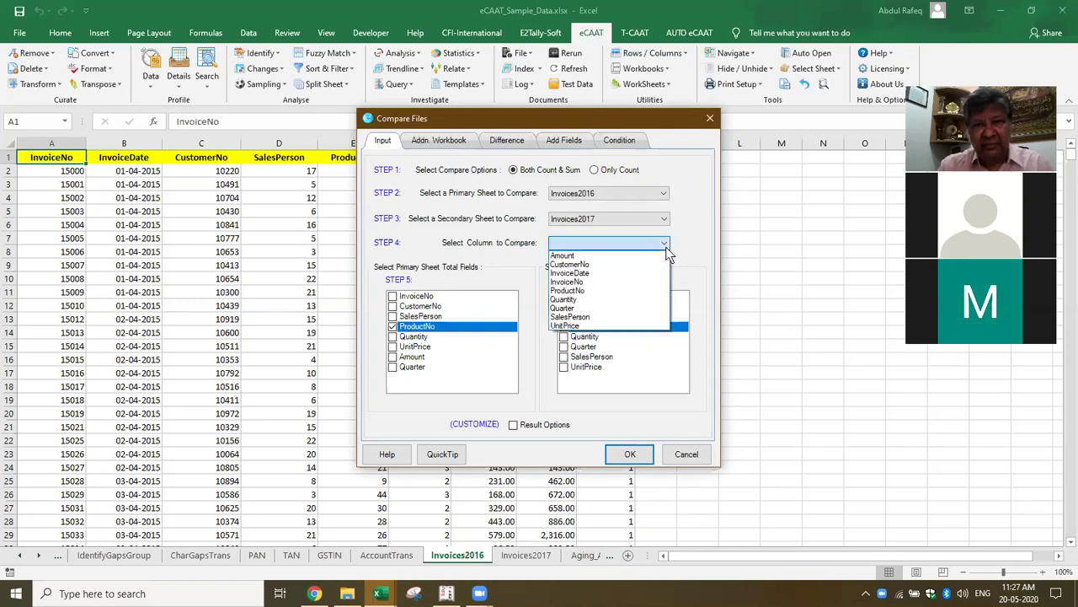
{"action": "left_click", "coordinate": [607, 289]}
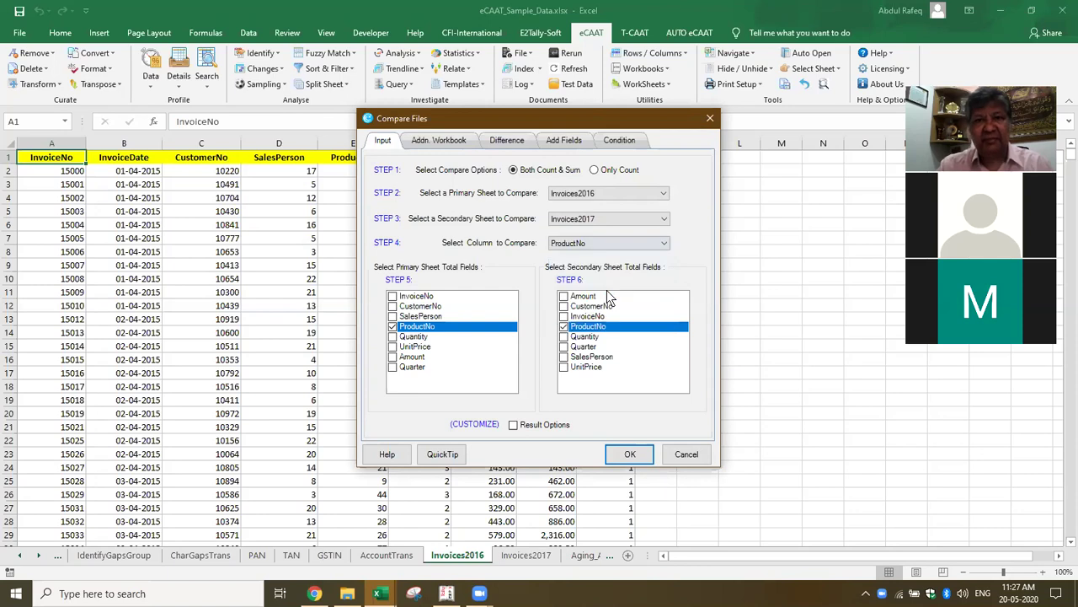
{"action": "left_click", "coordinate": [395, 296]}
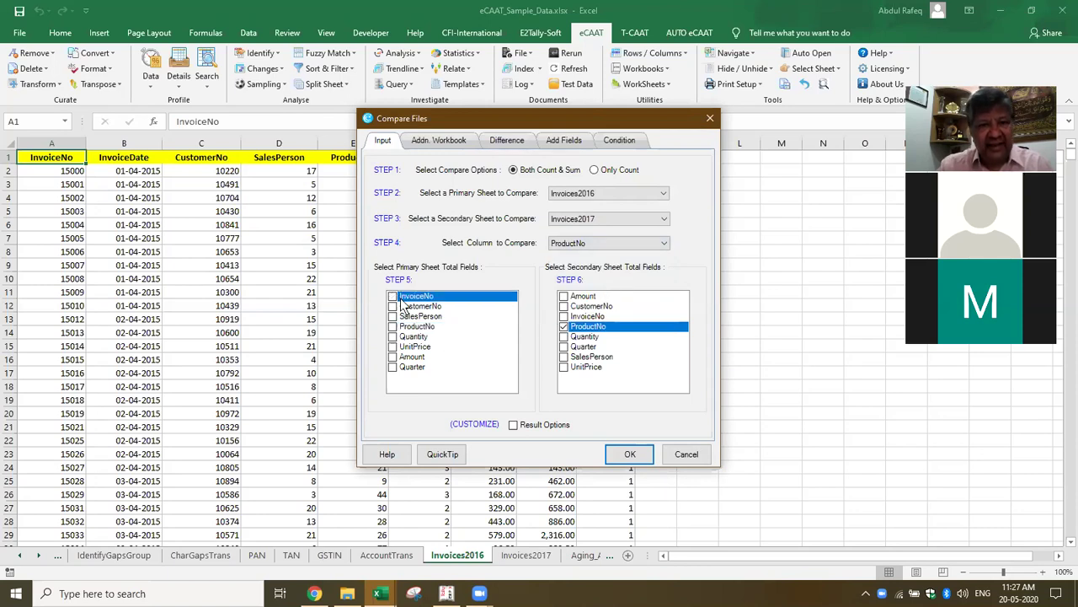
{"action": "left_click", "coordinate": [393, 337]}
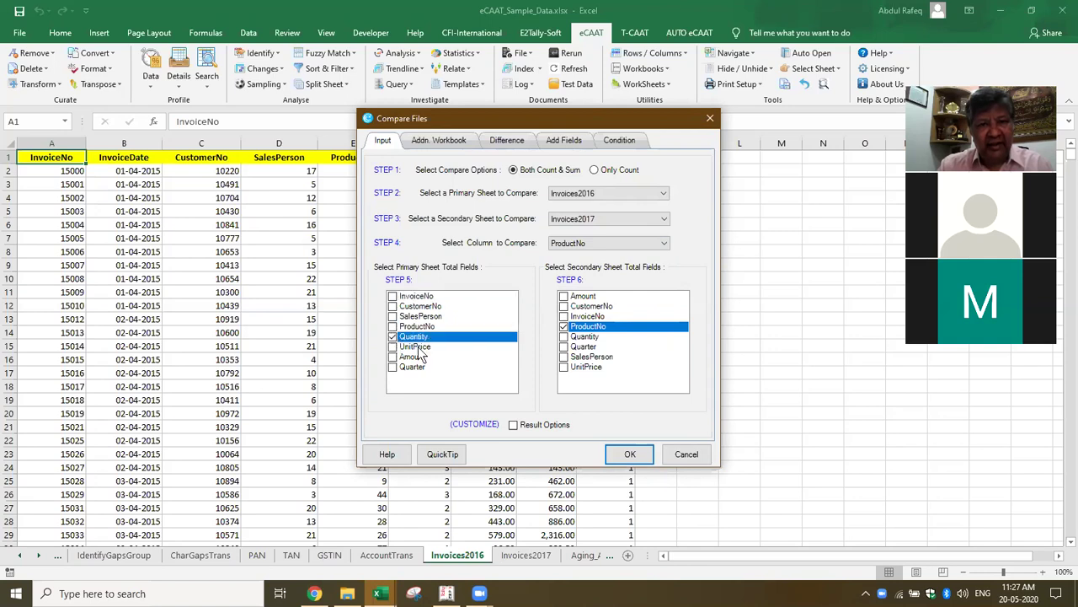
{"action": "left_click", "coordinate": [563, 337]}
{"action": "left_click", "coordinate": [563, 328]}
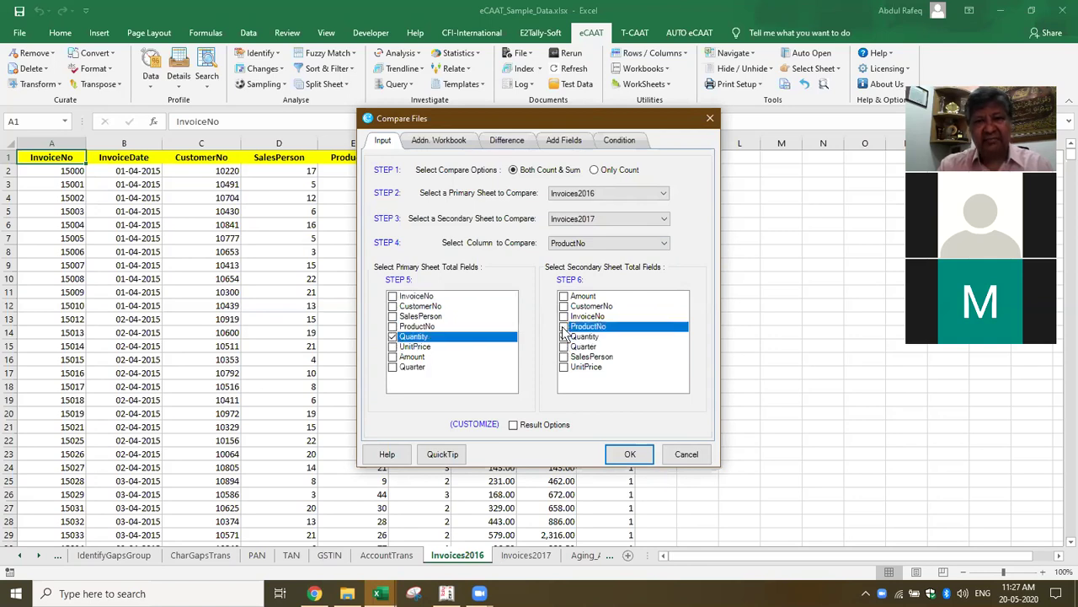
{"action": "left_click", "coordinate": [630, 455]}
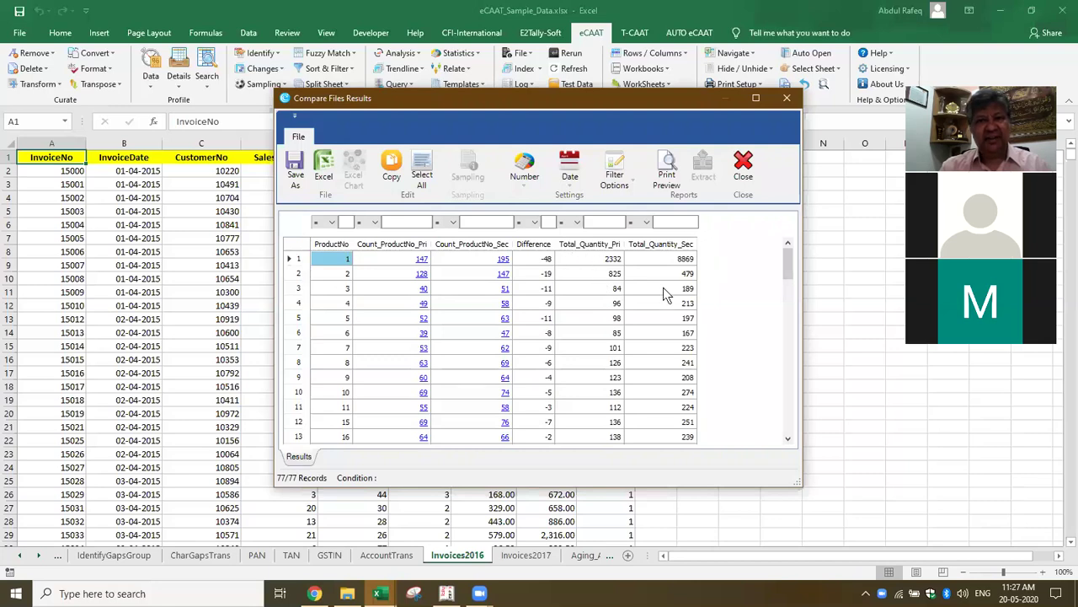
Step: Review the product-wise counts and quantity totals in the Compare Files results and maximize the results window
{"action": "scroll", "coordinate": [663, 288], "scroll_direction": "down", "scroll_amount": 11}
{"action": "scroll", "coordinate": [663, 287], "scroll_direction": "down", "scroll_amount": 10}
{"action": "scroll", "coordinate": [663, 287], "scroll_direction": "up", "scroll_amount": 20}
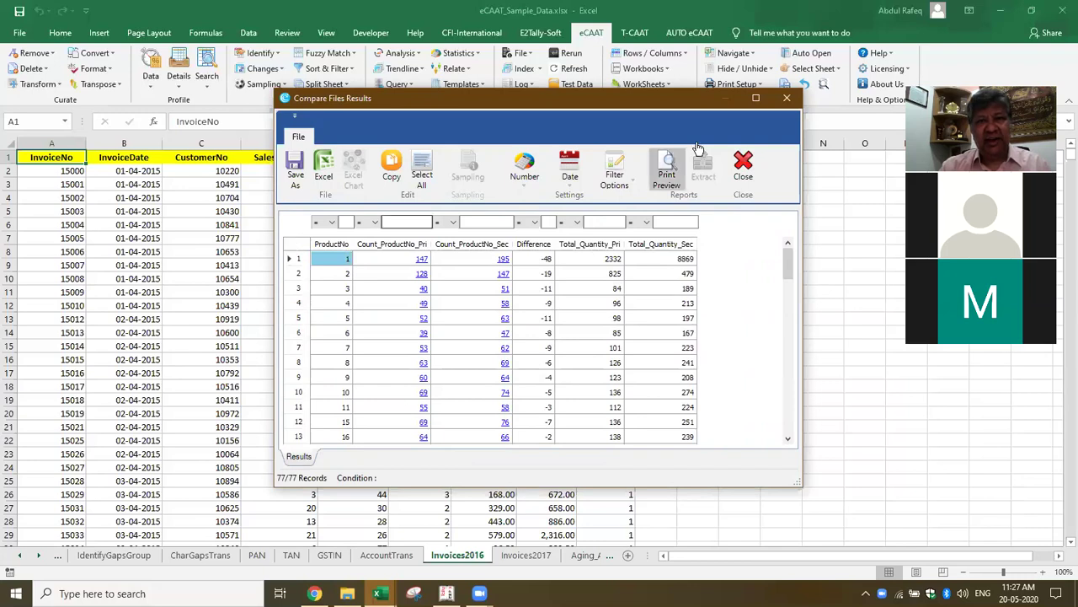
{"action": "left_click", "coordinate": [757, 98]}
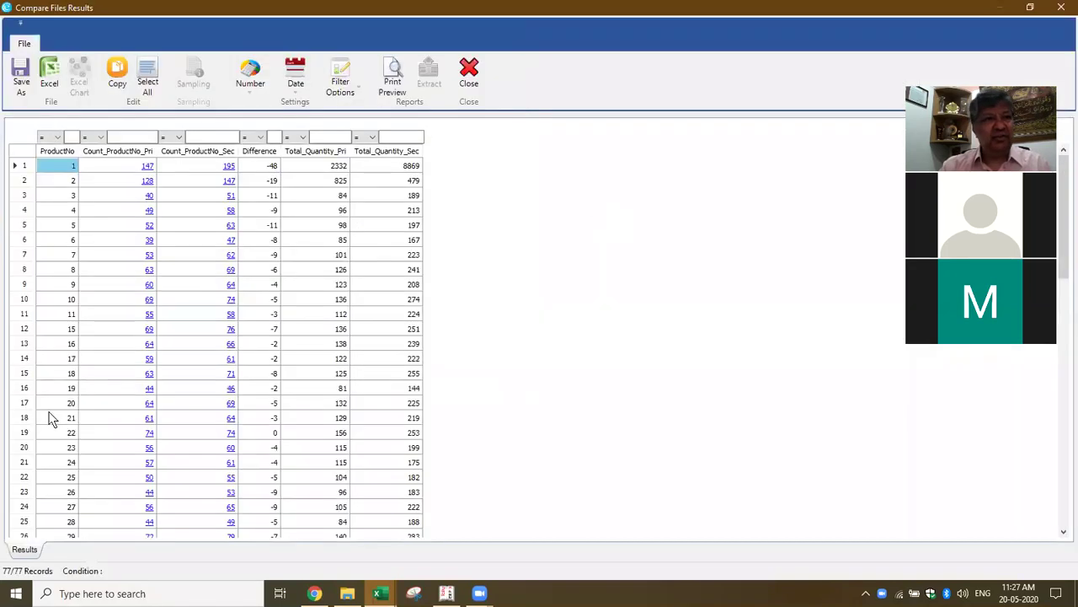
Step: Filter the results by a primary product count of 0 and separately by a secondary count of 0, clearing each filter, and close them
{"action": "left_click", "coordinate": [142, 136]}
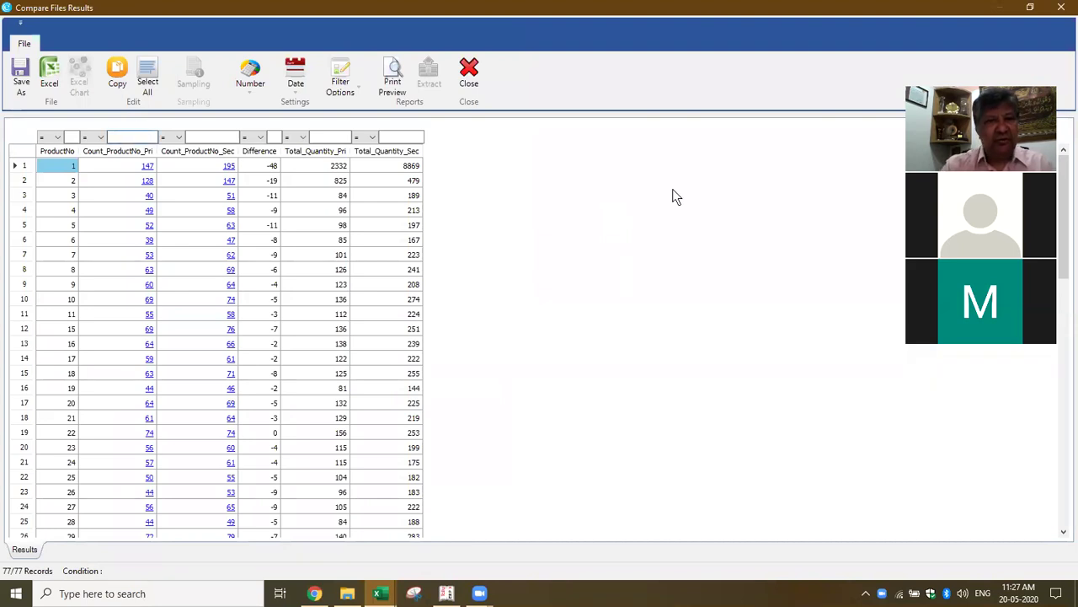
{"action": "type", "text": "0"}
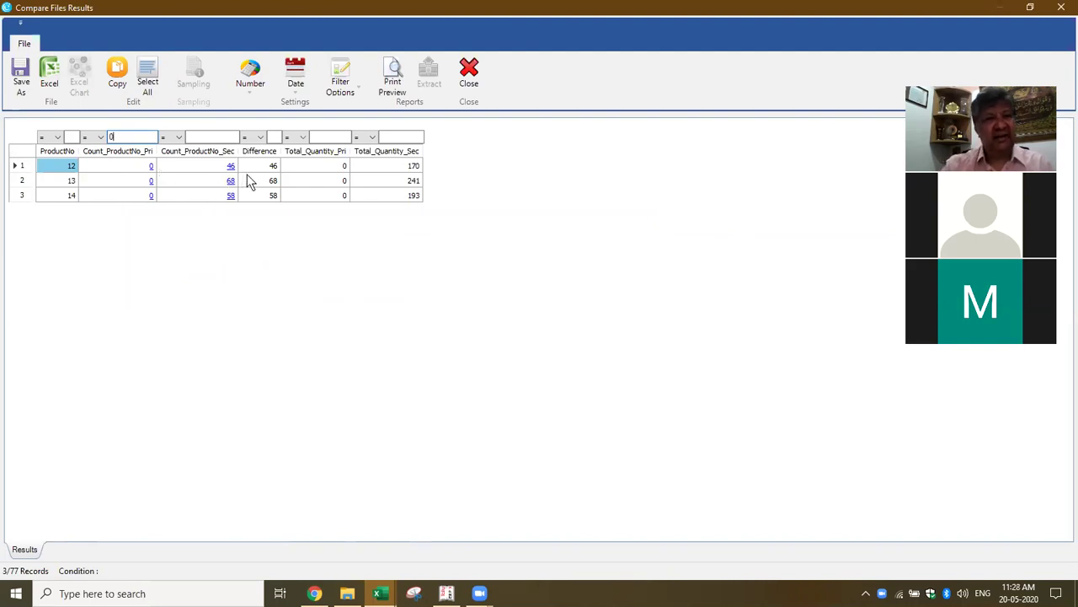
{"action": "key", "text": "BackSpace"}
{"action": "left_click", "coordinate": [229, 136]}
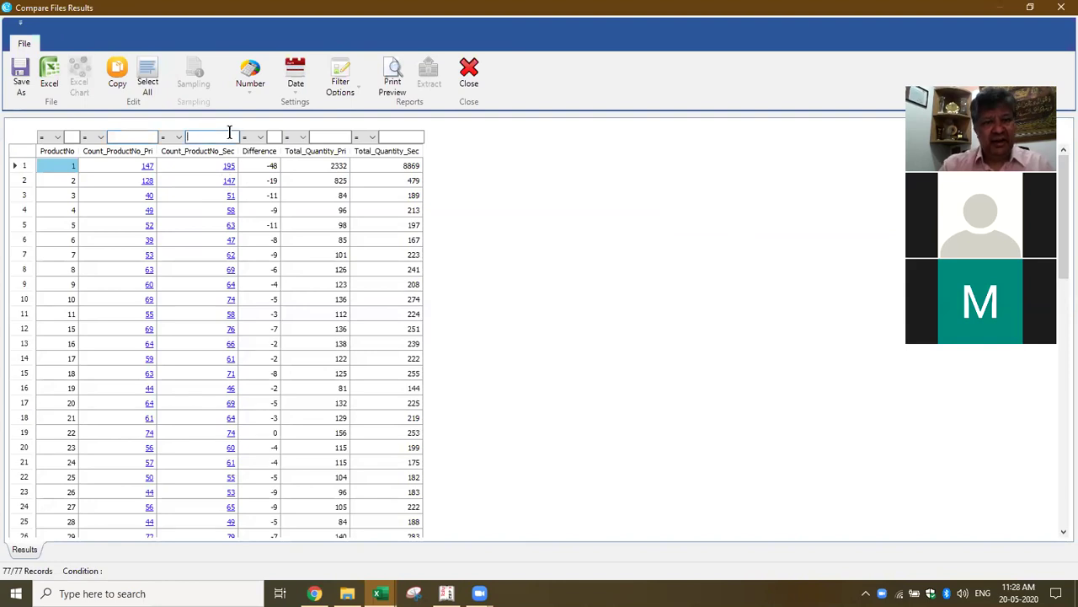
{"action": "type", "text": "0"}
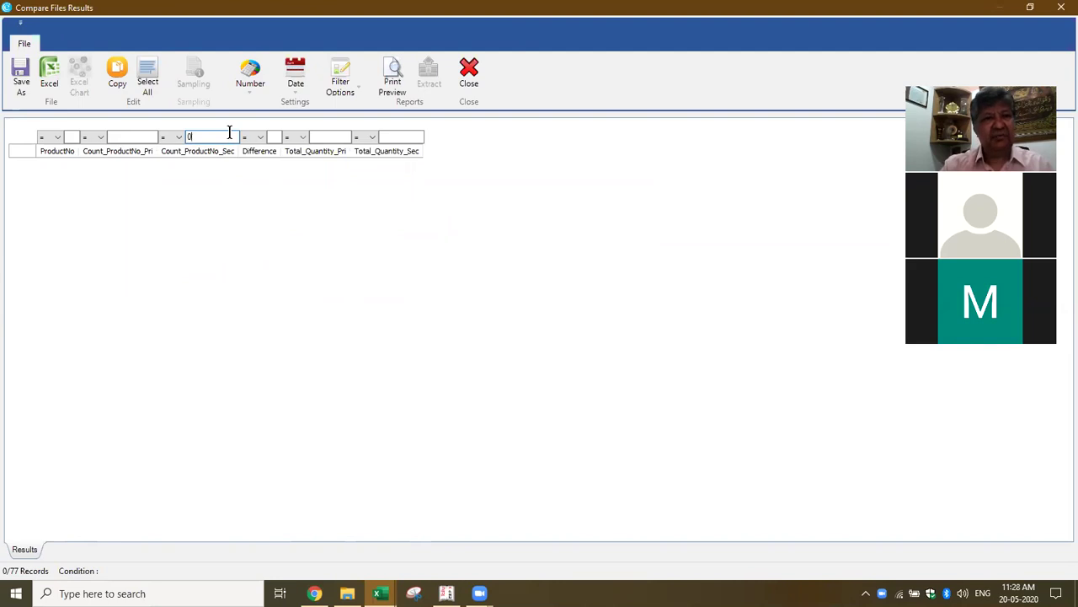
{"action": "key", "text": "BackSpace"}
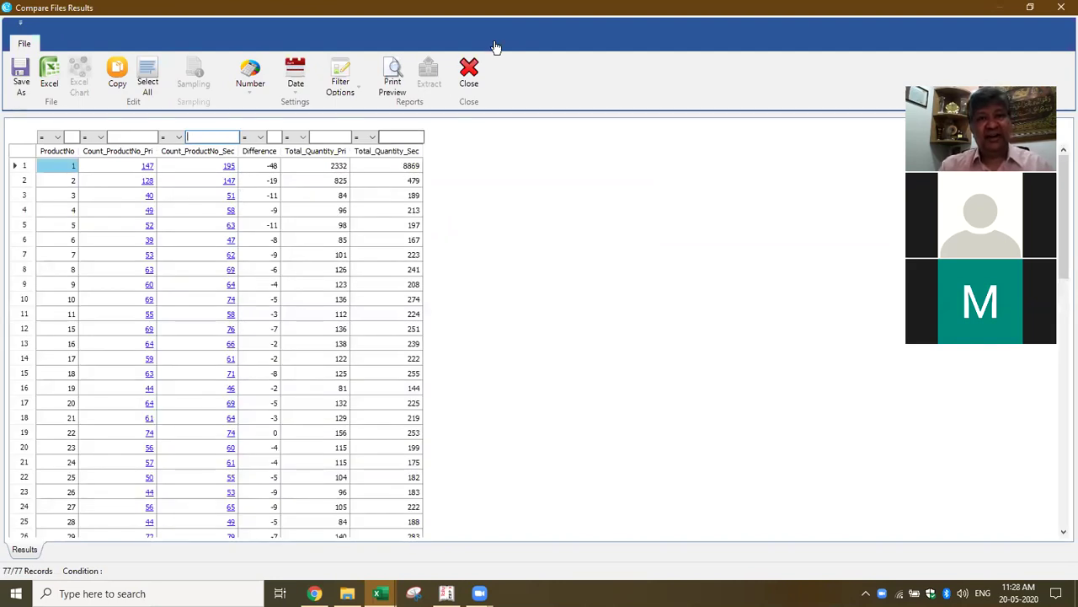
{"action": "left_click", "coordinate": [468, 76]}
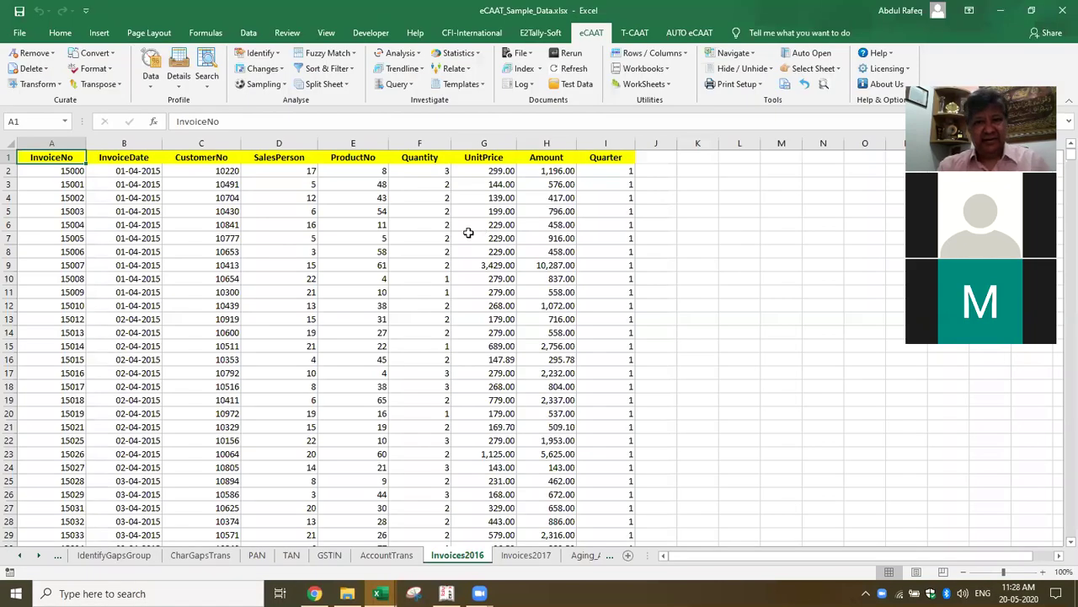
Step: Go to the SalesTrans sheet in the eCAAT_Sample_Data workbook
{"action": "left_click", "coordinate": [494, 307]}
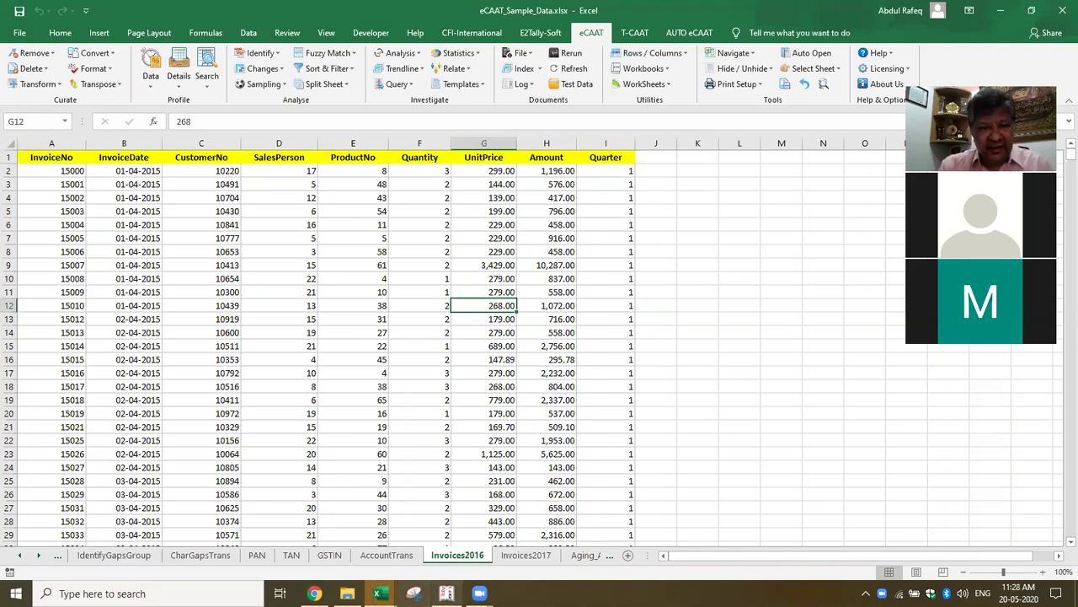
{"action": "mouse_move", "coordinate": [380, 593]}
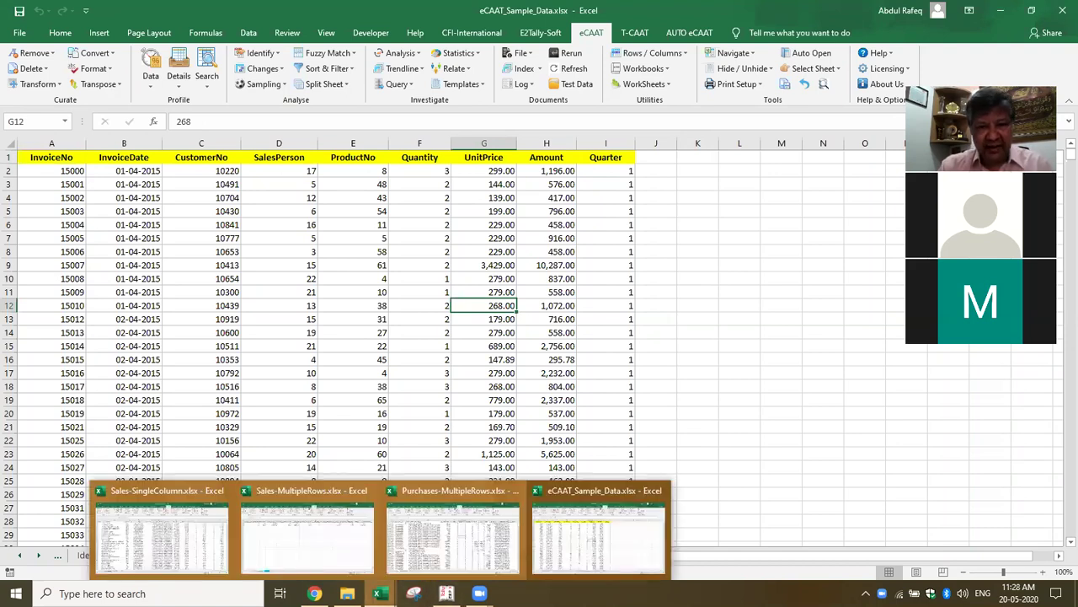
{"action": "left_click", "coordinate": [586, 539]}
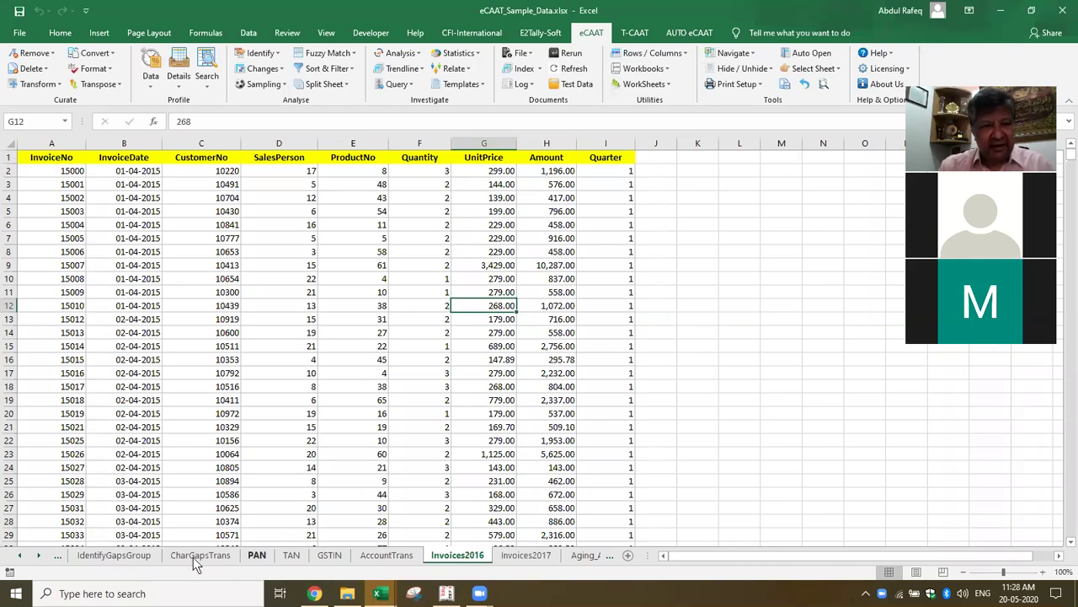
{"action": "left_click", "coordinate": [19, 556]}
{"action": "left_click", "coordinate": [19, 556]}
{"action": "left_click", "coordinate": [19, 556]}
{"action": "left_click", "coordinate": [20, 556]}
{"action": "left_click", "coordinate": [19, 556]}
{"action": "left_click", "coordinate": [562, 558]}
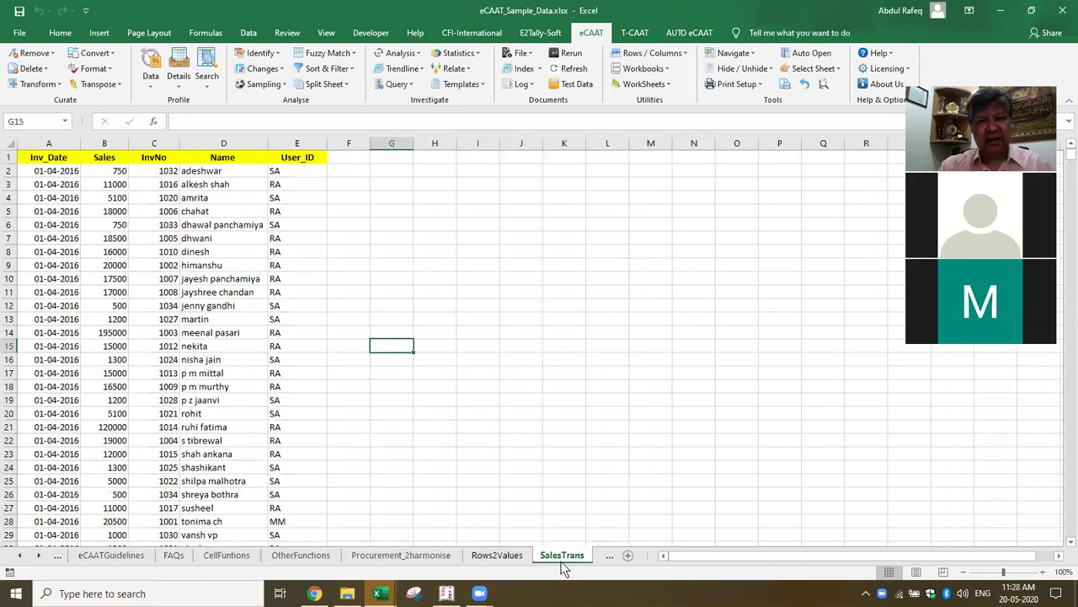
Step: Examine the invoice and User_ID data in SalesTrans against the user-wise limits in the Sales_Auth_Limit sheet
{"action": "left_click", "coordinate": [389, 231]}
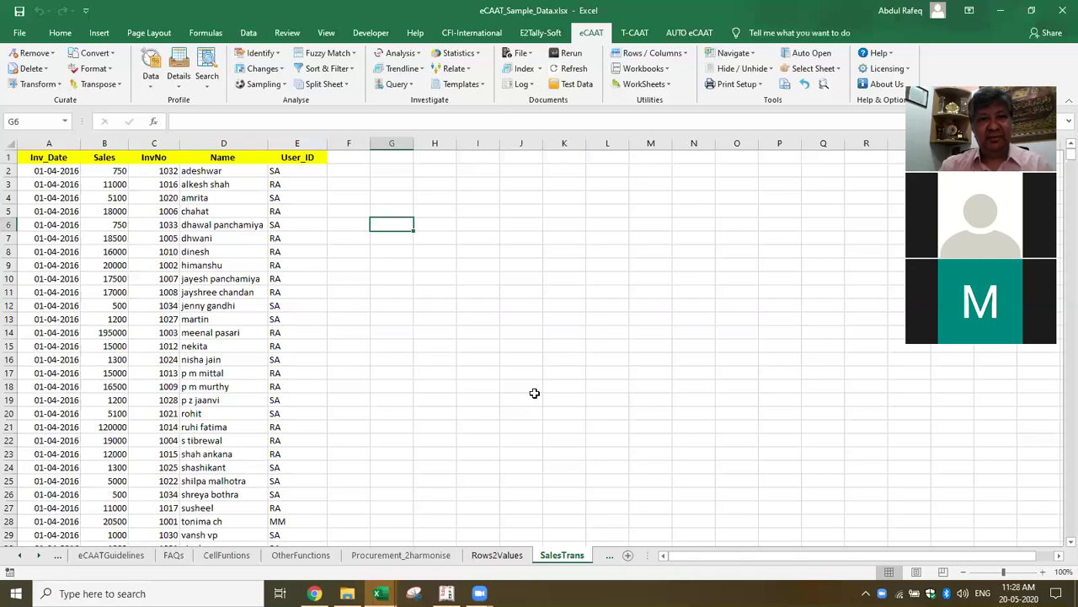
{"action": "left_click", "coordinate": [607, 554]}
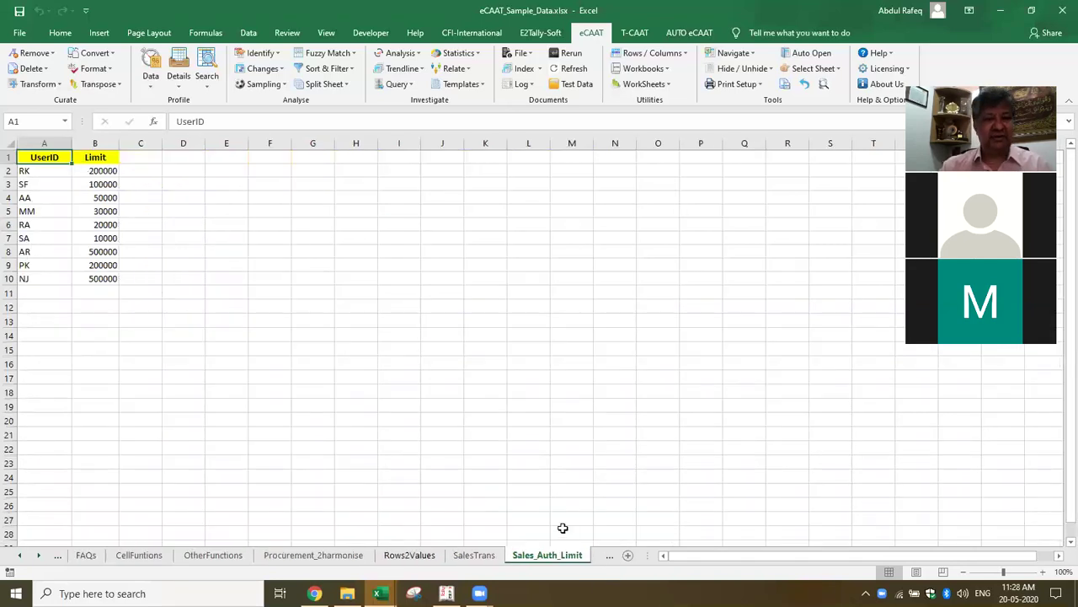
{"action": "left_click", "coordinate": [465, 557]}
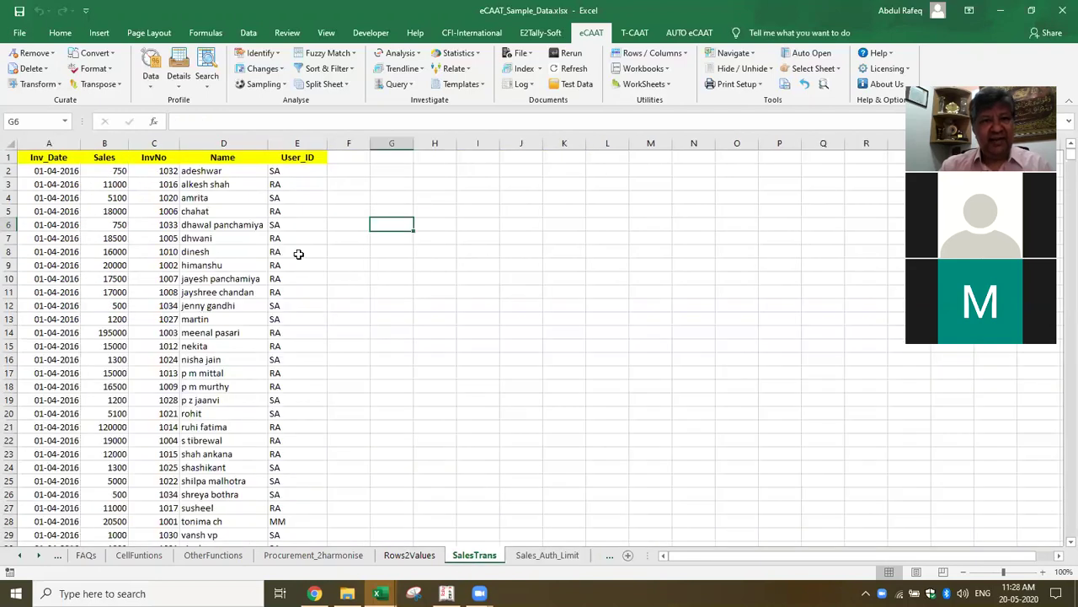
{"action": "left_click", "coordinate": [188, 169]}
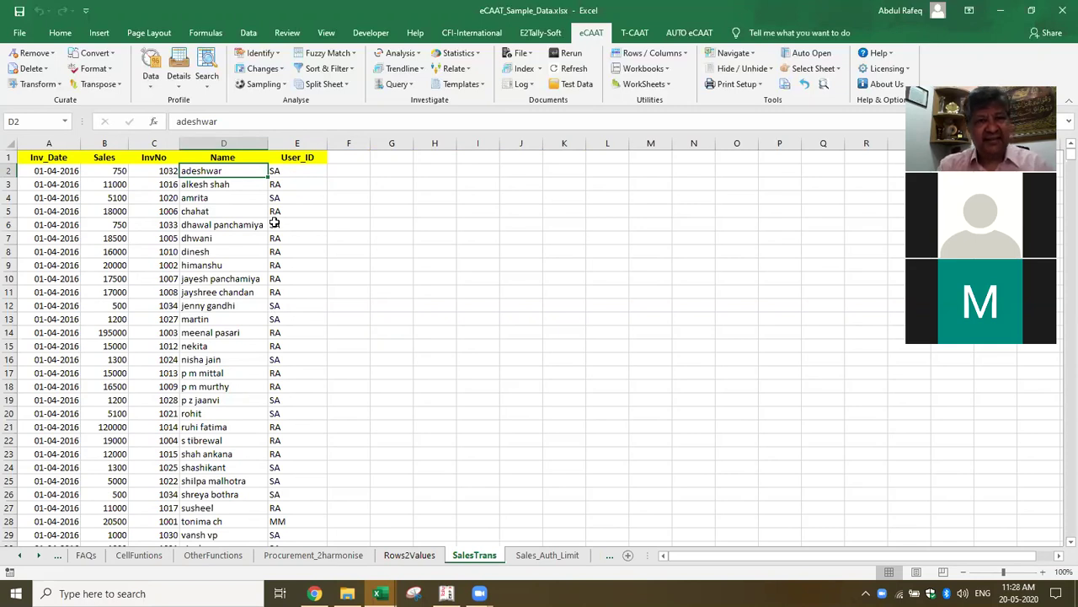
{"action": "left_click", "coordinate": [309, 172]}
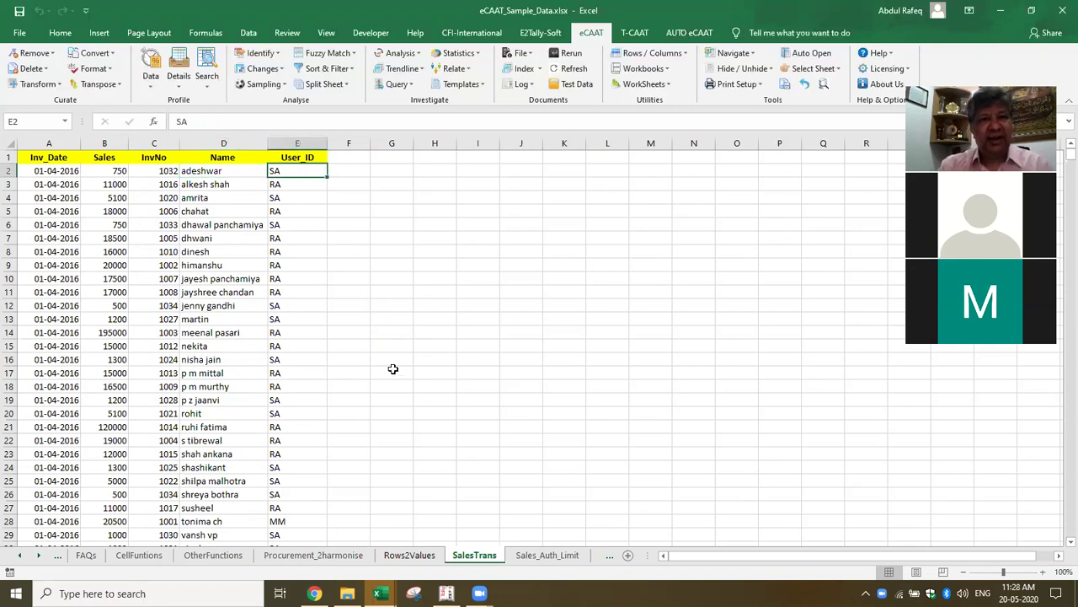
{"action": "left_click", "coordinate": [547, 555]}
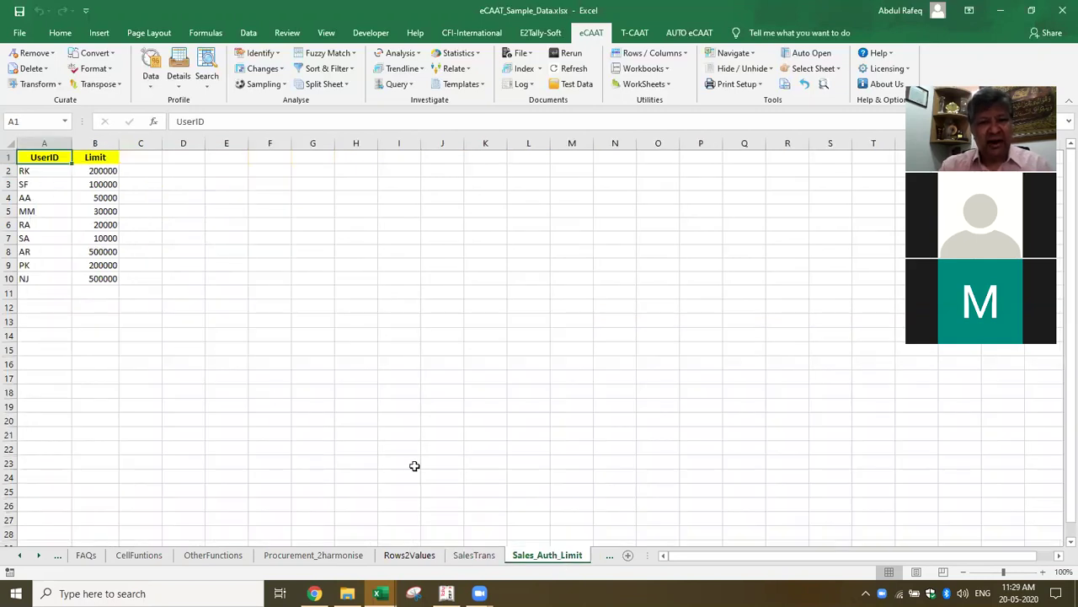
{"action": "left_click", "coordinate": [471, 556]}
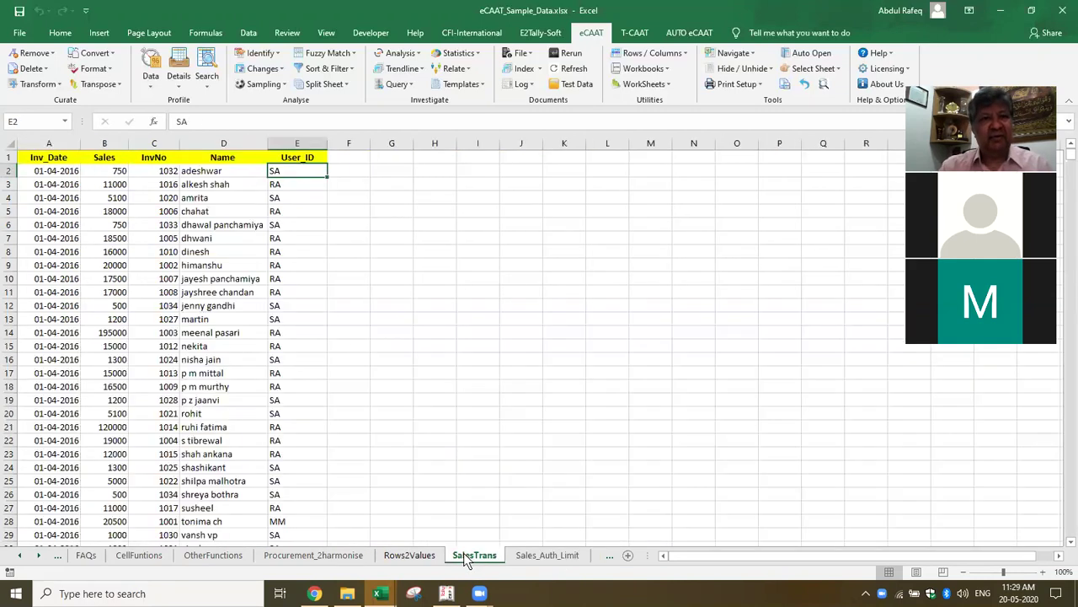
{"action": "left_click", "coordinate": [360, 177]}
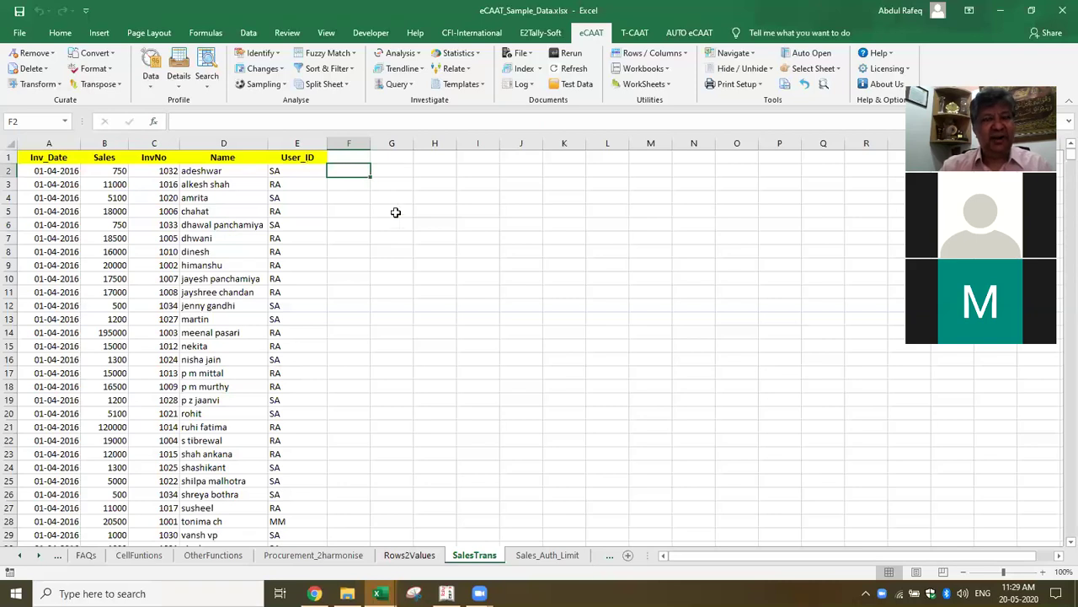
{"action": "left_click", "coordinate": [296, 248]}
{"action": "left_click", "coordinate": [174, 255]}
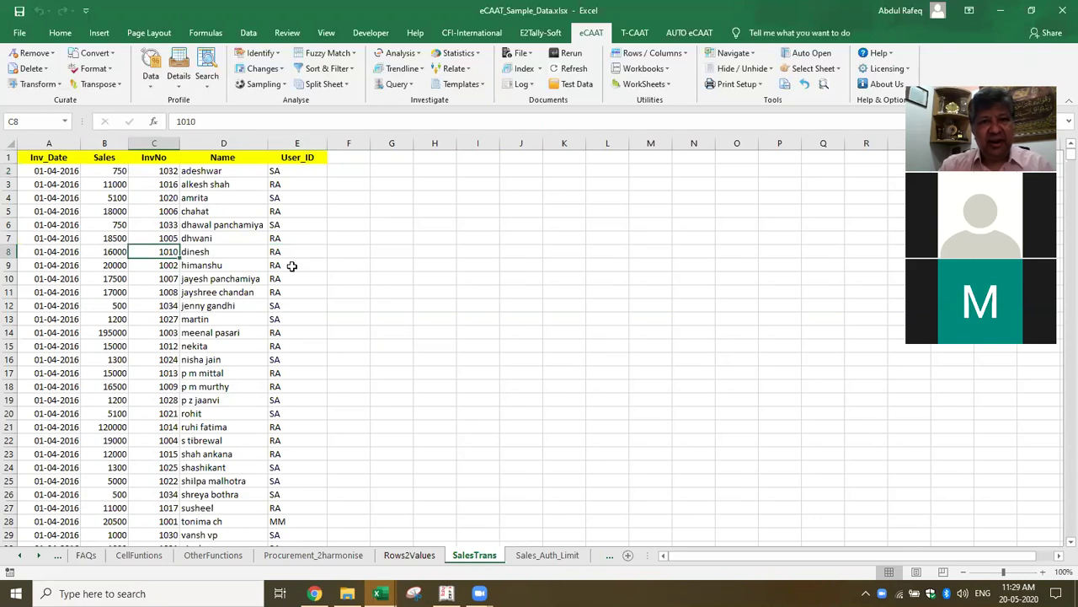
Step: Start Join Files in background mode with SalesTrans as the primary file and Sales_Auth_Limit as the secondary file
{"action": "left_click", "coordinate": [466, 71]}
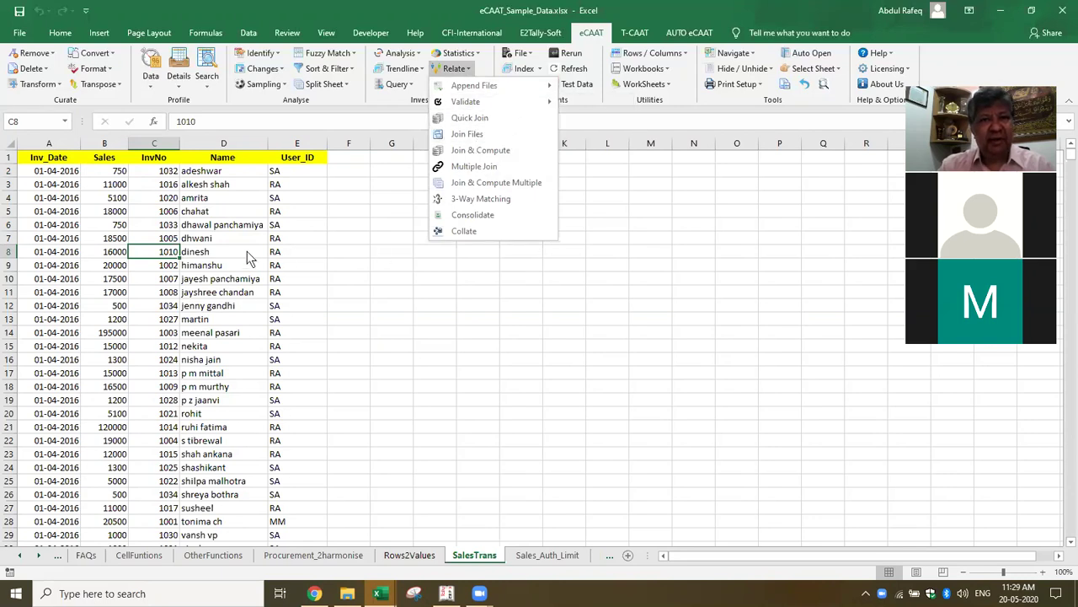
{"action": "mouse_move", "coordinate": [508, 87]}
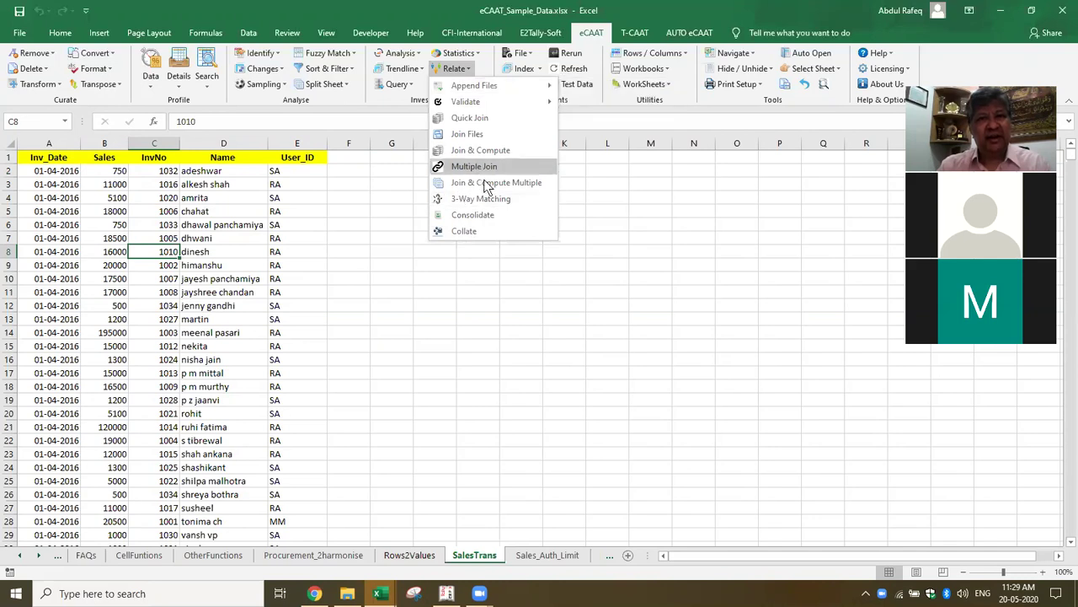
{"action": "left_click", "coordinate": [485, 134]}
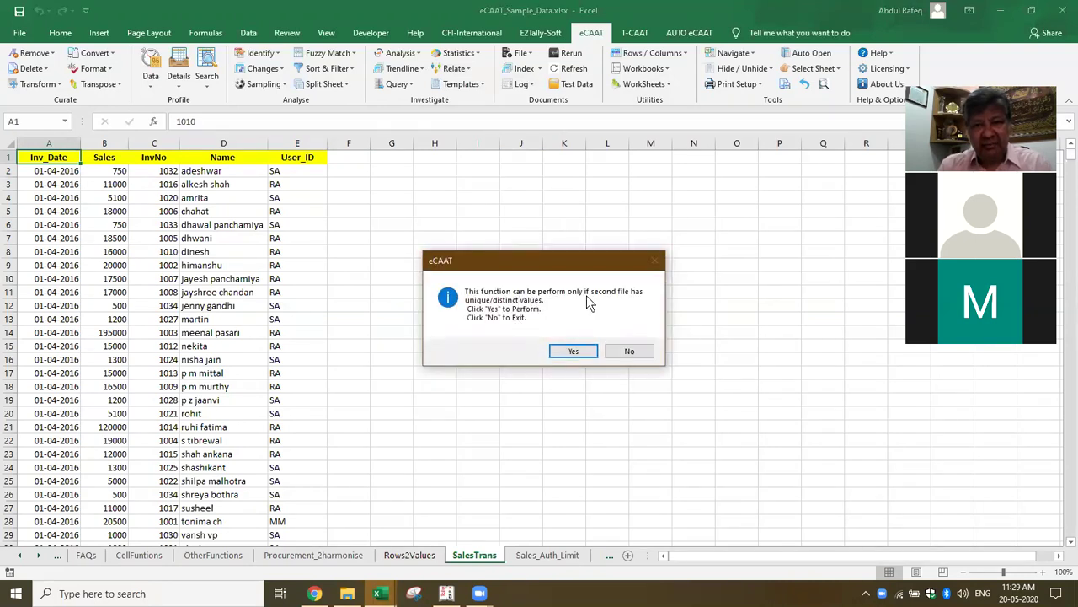
{"action": "left_click", "coordinate": [566, 352]}
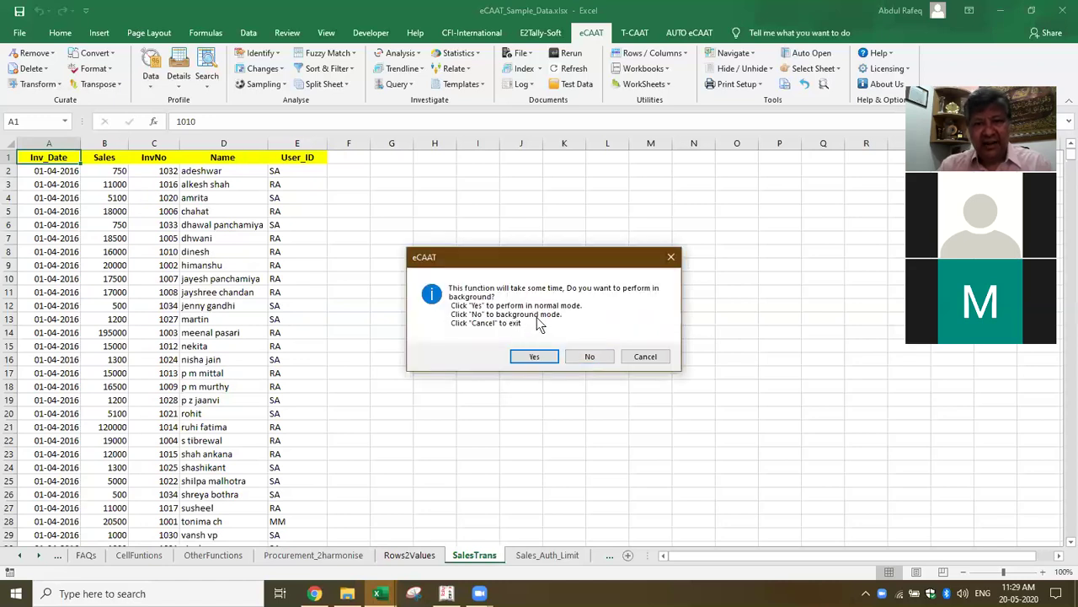
{"action": "left_click", "coordinate": [590, 358]}
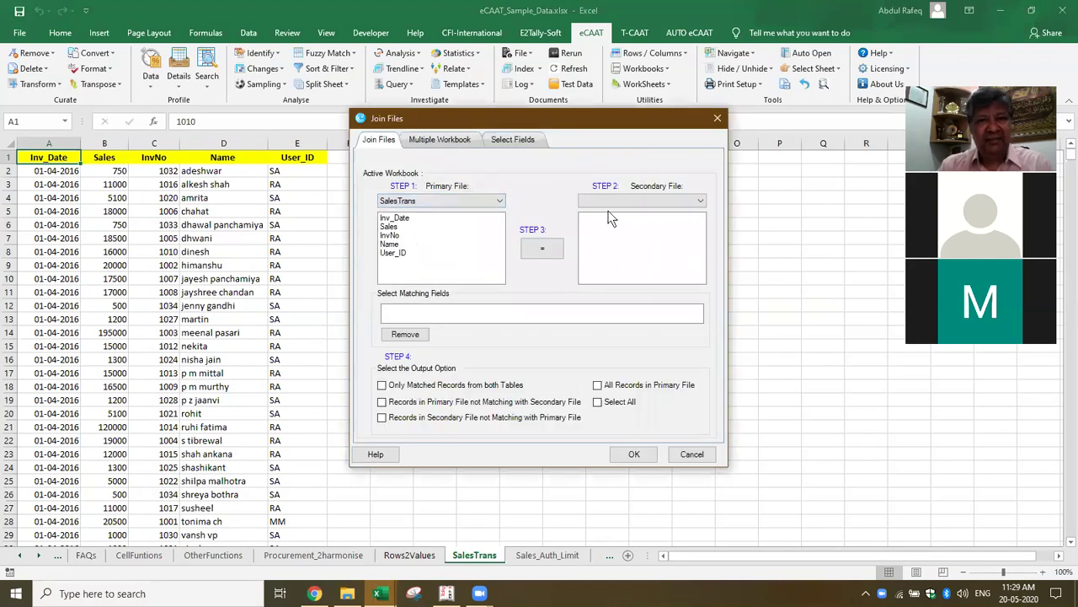
{"action": "left_click", "coordinate": [703, 203]}
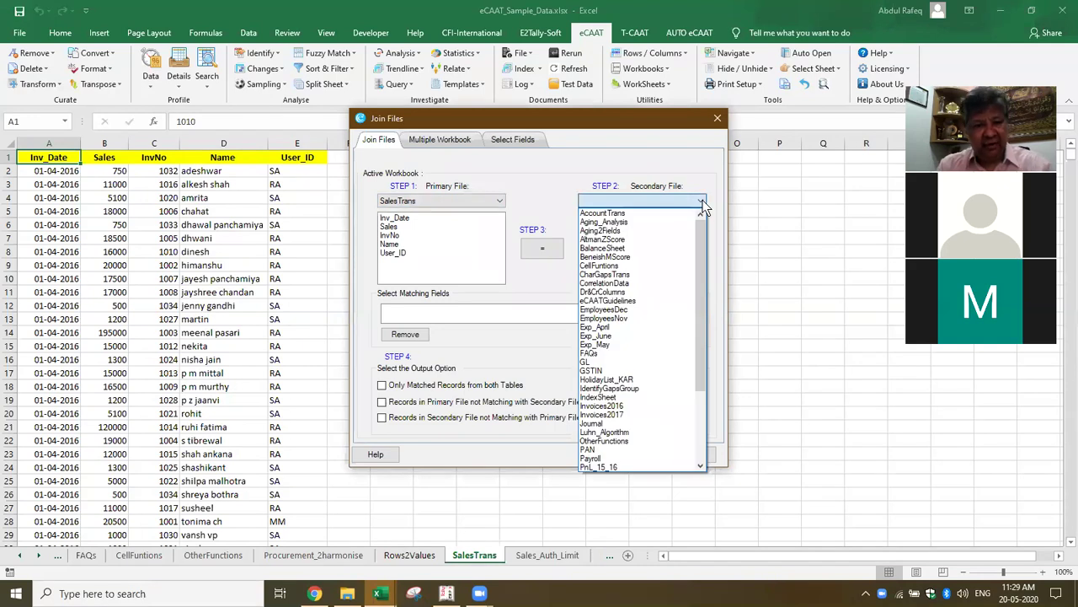
{"action": "key", "text": "s"}
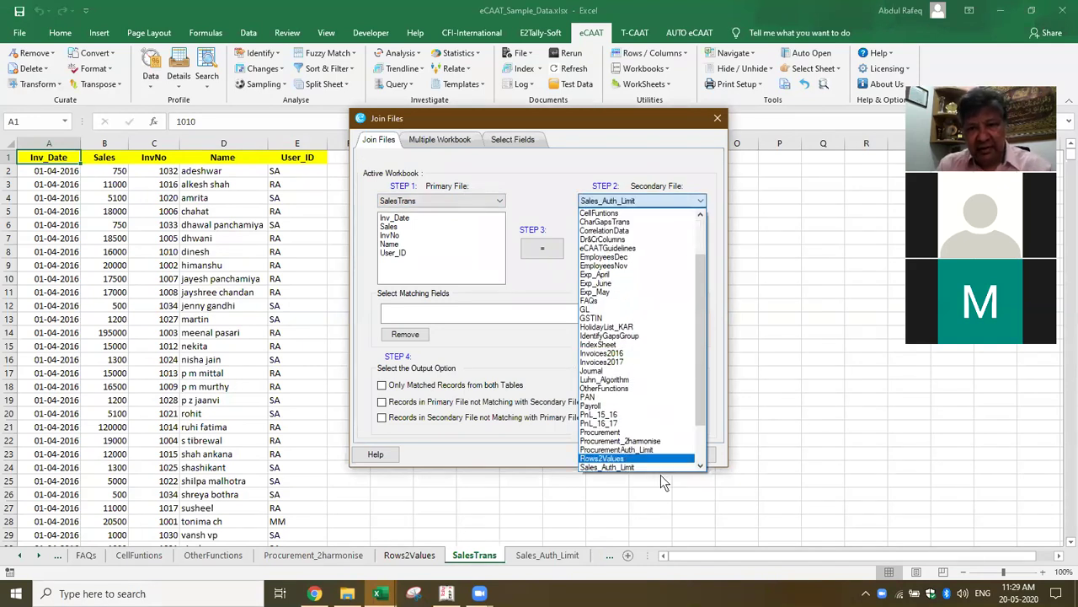
{"action": "left_click", "coordinate": [633, 466]}
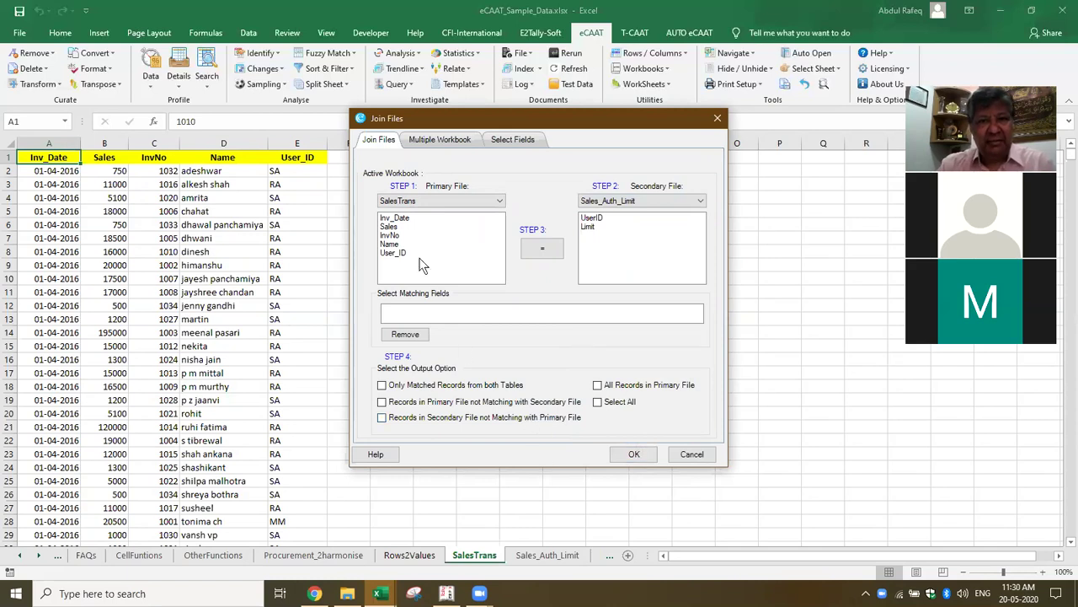
Step: Match User_ID with UserID, choose only matched records from both tables, and try to run the join in the background
{"action": "left_click", "coordinate": [402, 245]}
{"action": "left_click", "coordinate": [398, 254]}
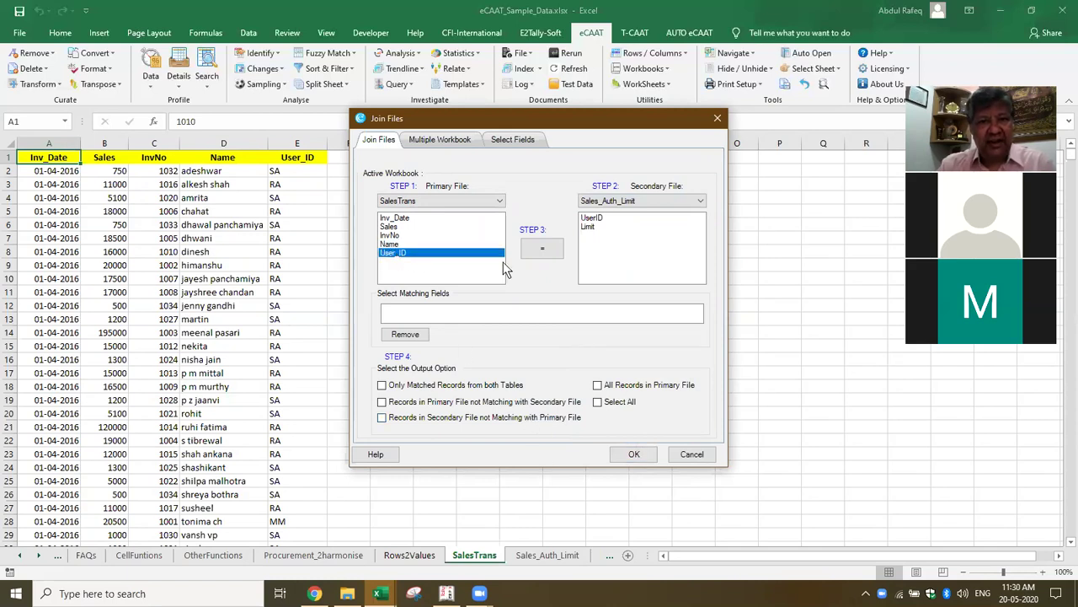
{"action": "left_click", "coordinate": [597, 219]}
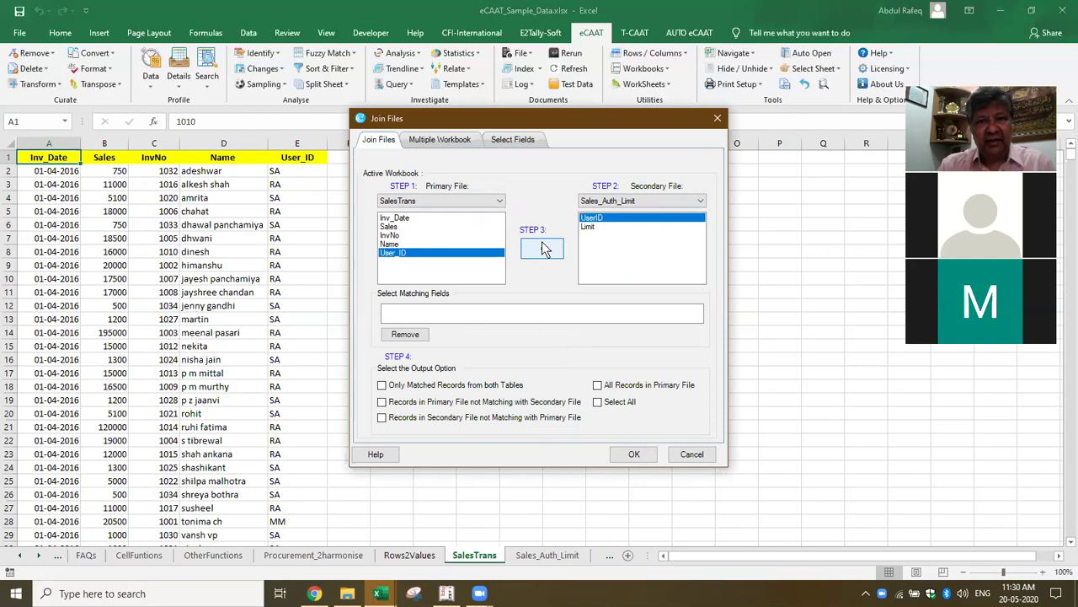
{"action": "left_click", "coordinate": [542, 251]}
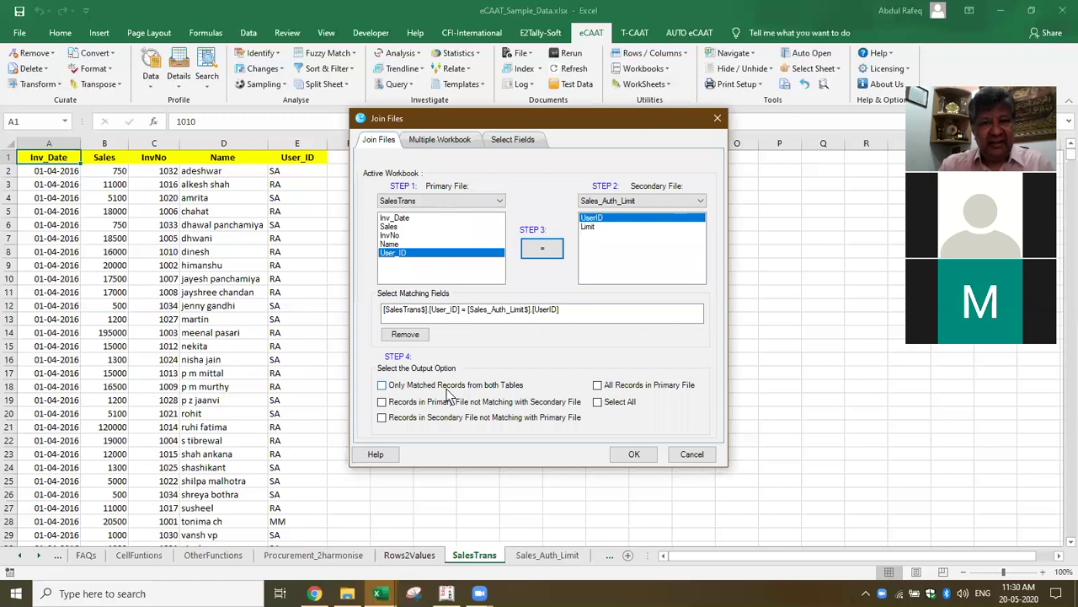
{"action": "left_click", "coordinate": [392, 387]}
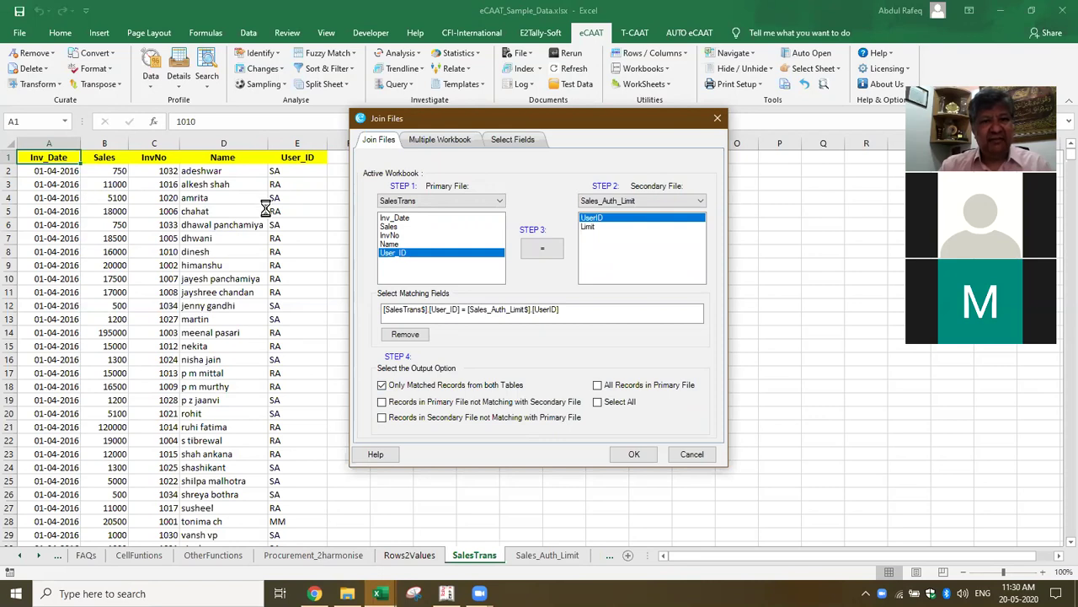
{"action": "left_click", "coordinate": [642, 455]}
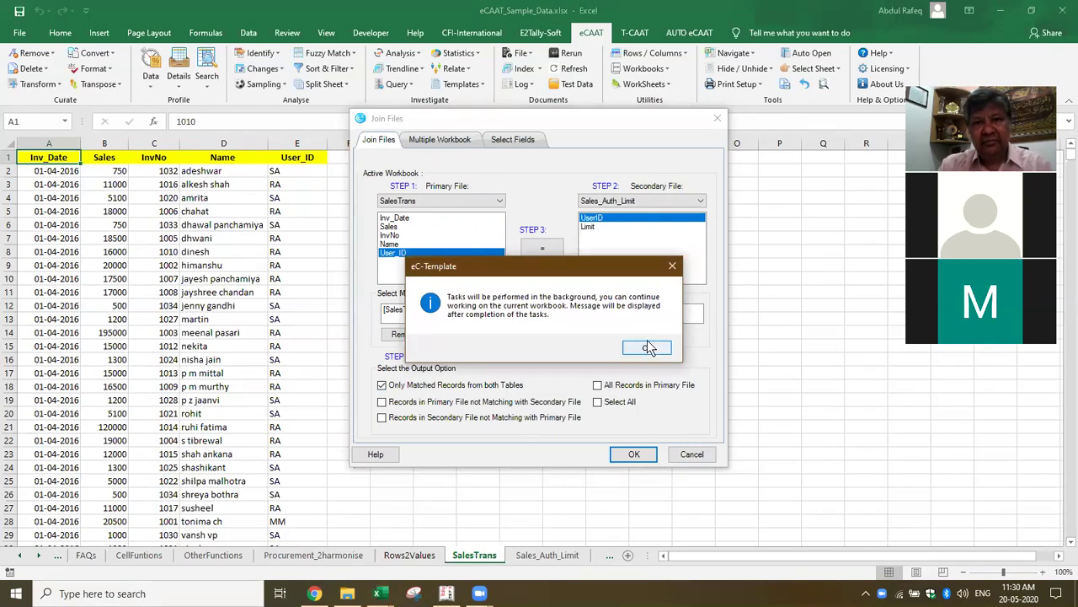
{"action": "left_click", "coordinate": [647, 348]}
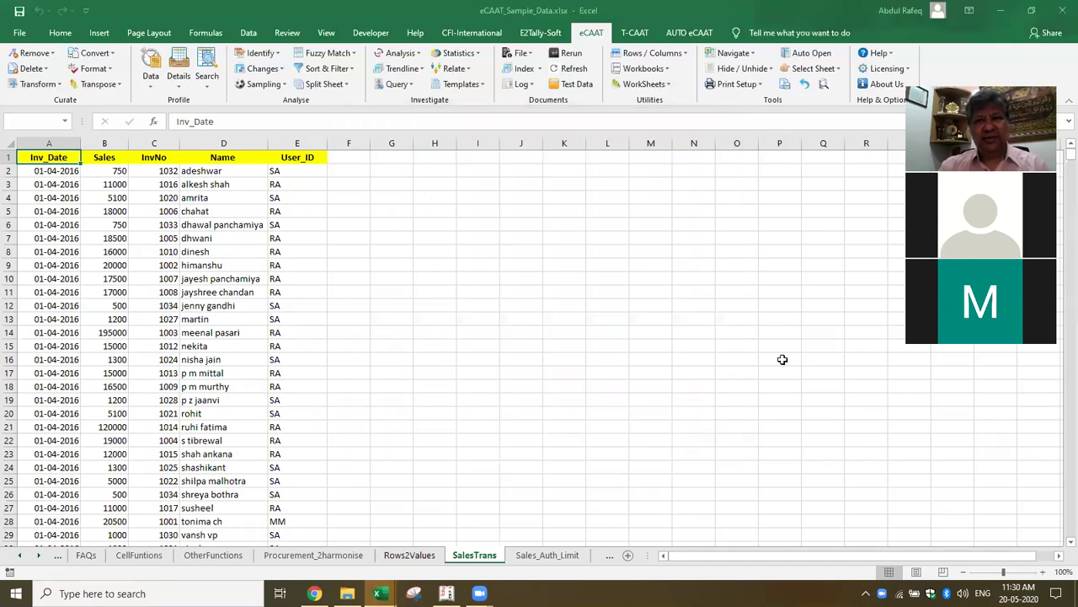
Step: Examine the SalesTrans invoice records and User_ID values from the first row through the last row
{"action": "left_click", "coordinate": [239, 278]}
{"action": "scroll", "coordinate": [253, 379], "scroll_direction": "down", "scroll_amount": 3}
{"action": "left_click", "coordinate": [228, 370]}
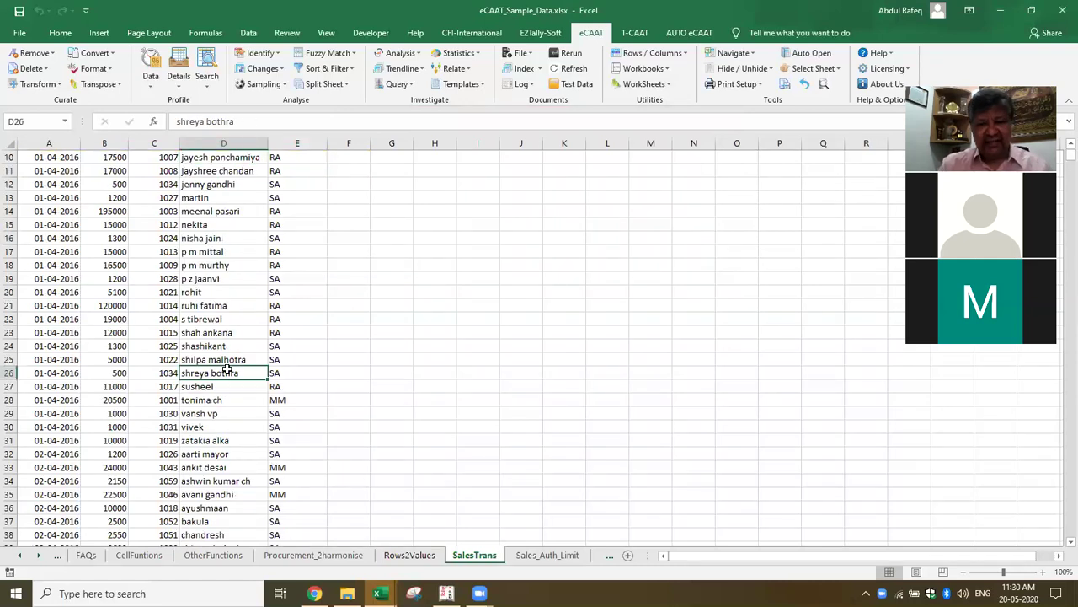
{"action": "key", "text": "ctrl+Up"}
{"action": "left_click", "coordinate": [240, 278]}
{"action": "left_click", "coordinate": [38, 174]}
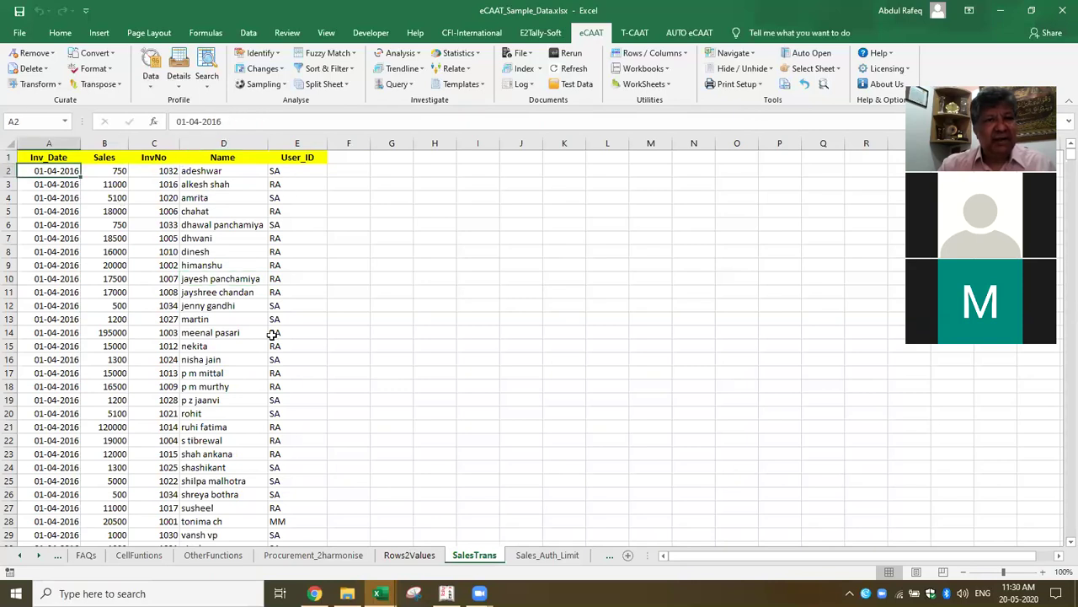
{"action": "scroll", "coordinate": [264, 445], "scroll_direction": "down", "scroll_amount": 20}
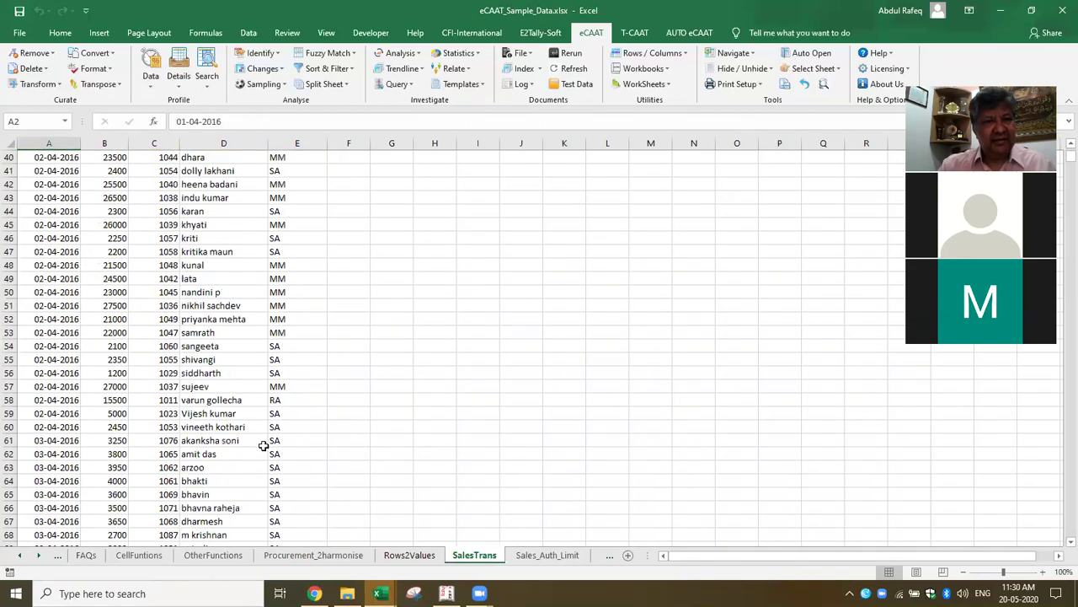
{"action": "scroll", "coordinate": [264, 446], "scroll_direction": "down", "scroll_amount": 7}
{"action": "left_click", "coordinate": [217, 427]}
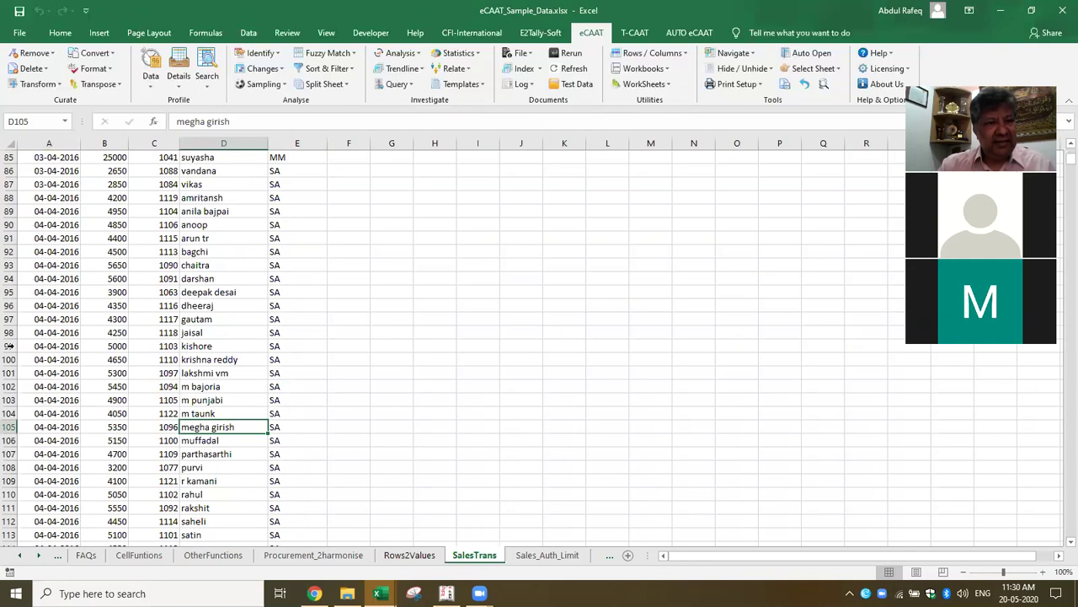
{"action": "left_click", "coordinate": [57, 386]}
{"action": "key", "text": "ctrl+Down"}
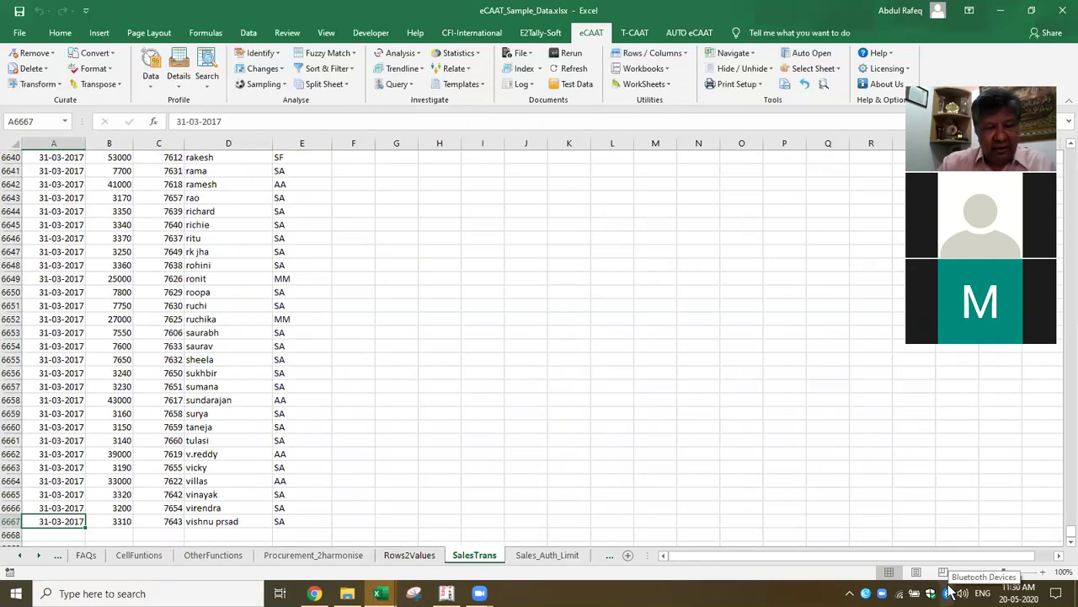
{"action": "key", "text": "ctrl+Home"}
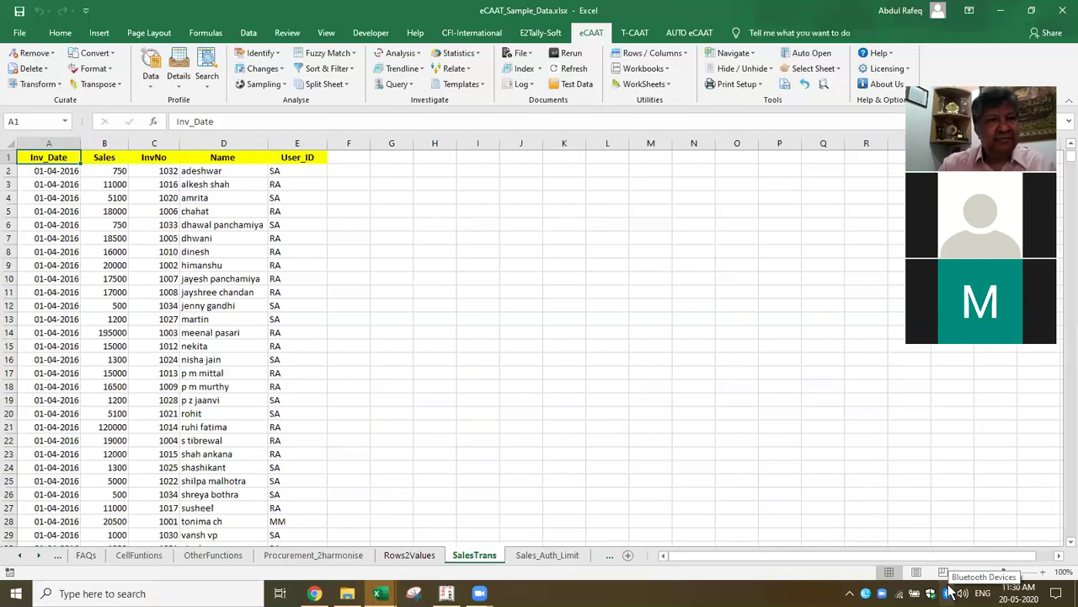
Step: Review the user limits in the Sales_Auth_Limit sheet, check on the background task, and return to SalesTrans
{"action": "left_click", "coordinate": [539, 556]}
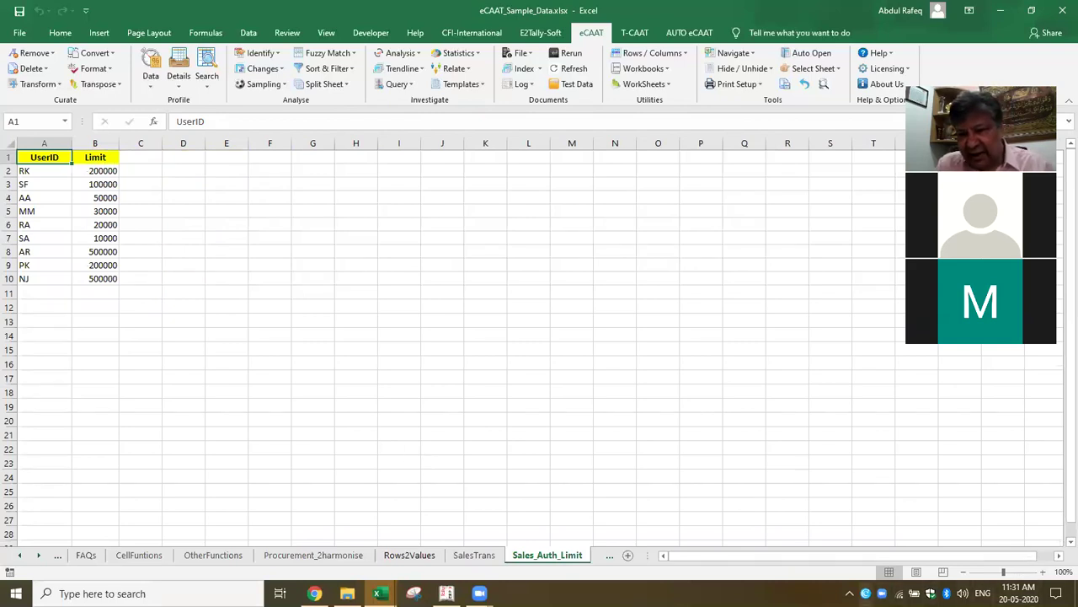
{"action": "left_click", "coordinate": [866, 594]}
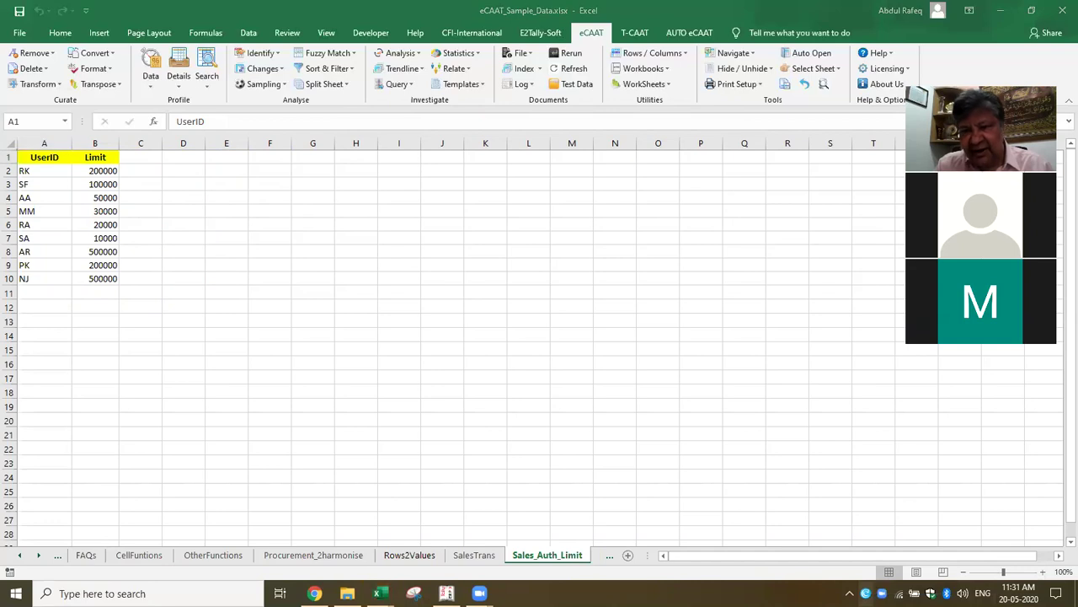
{"action": "left_click", "coordinate": [636, 351]}
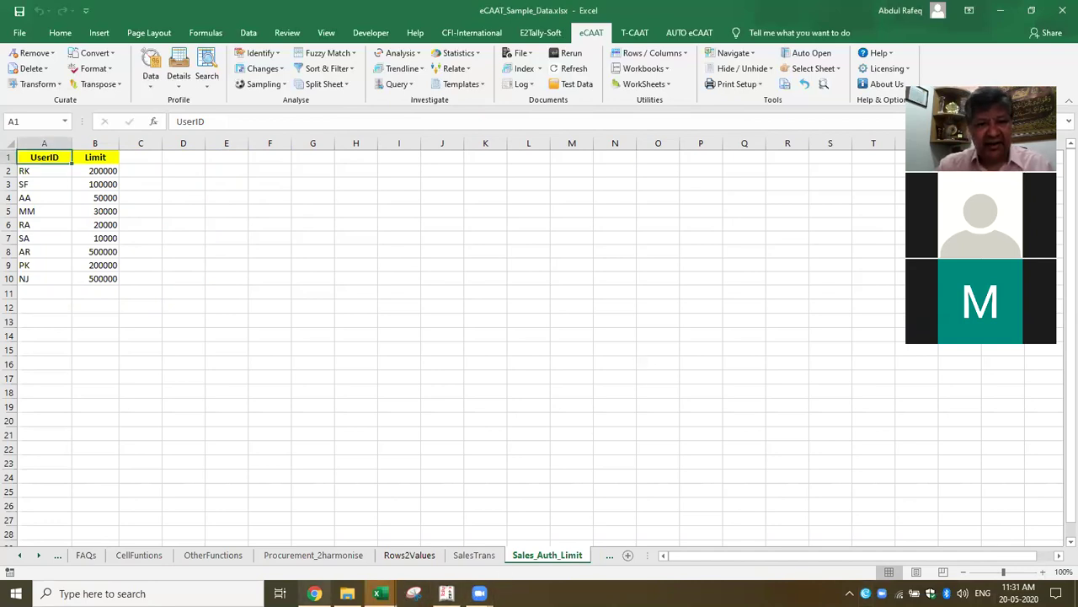
{"action": "left_click", "coordinate": [472, 557]}
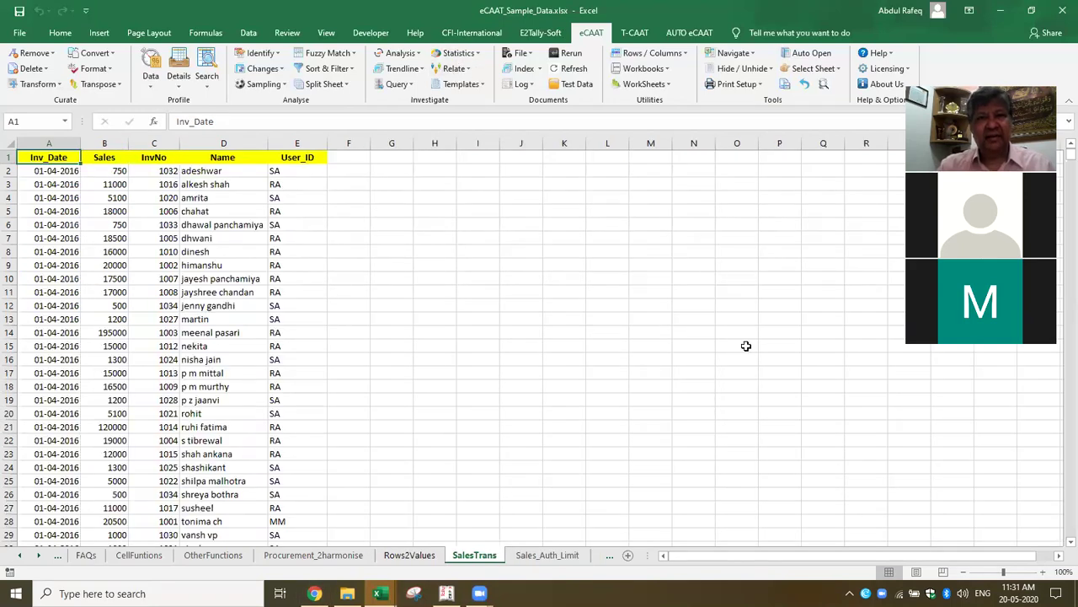
{"action": "left_click", "coordinate": [573, 369]}
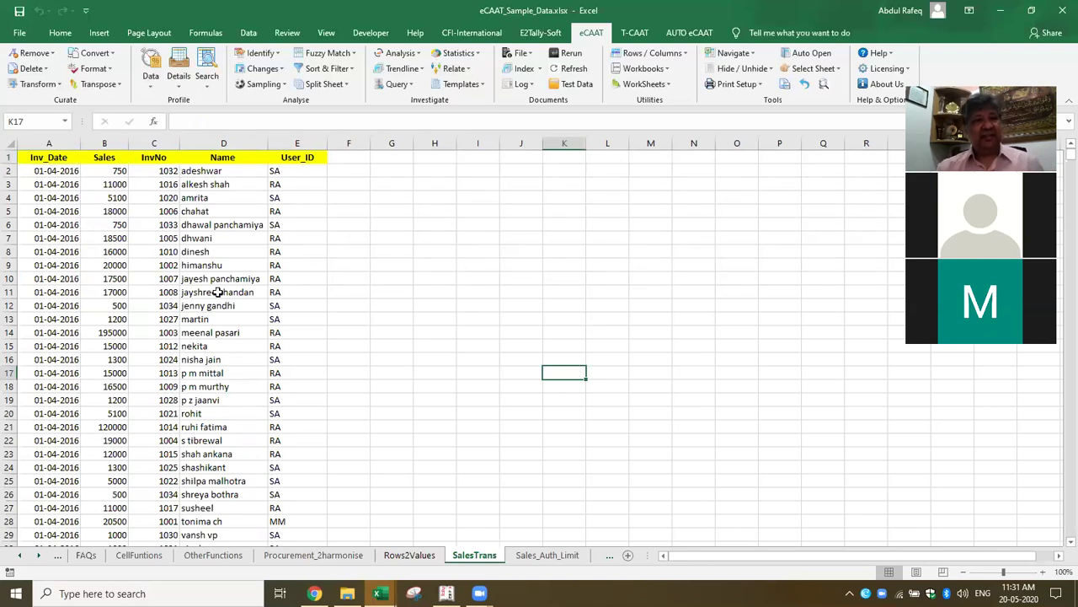
{"action": "left_click", "coordinate": [172, 254]}
{"action": "left_click", "coordinate": [227, 238]}
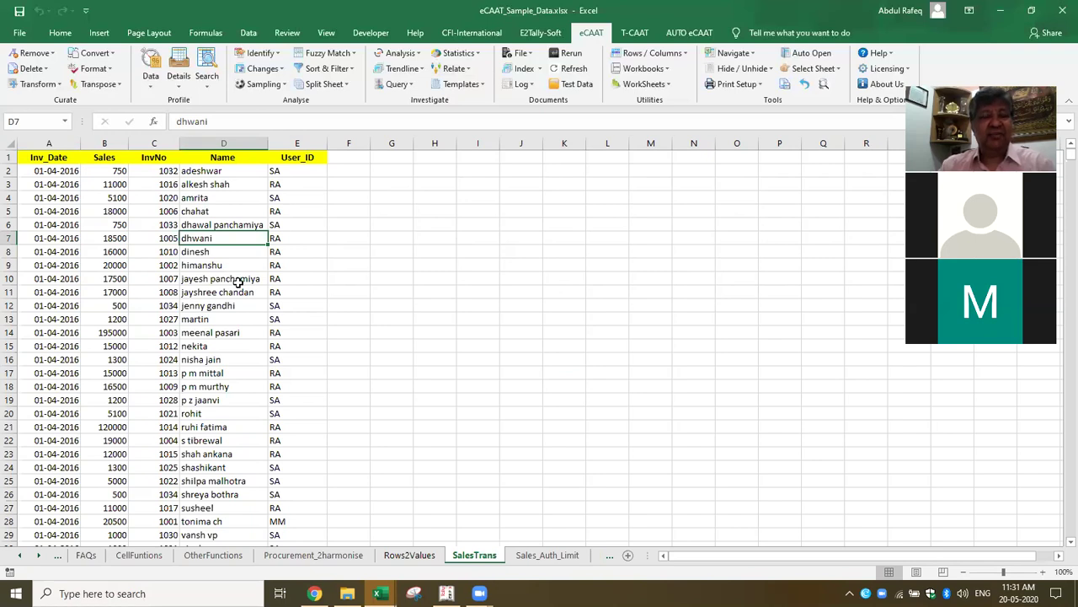
{"action": "left_click", "coordinate": [239, 282]}
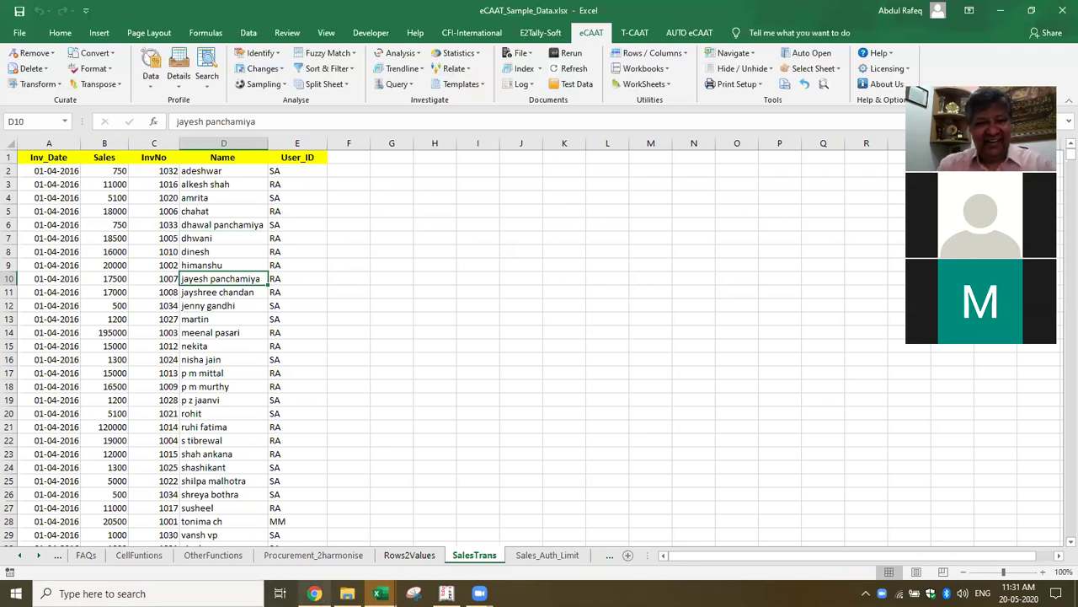
Step: Switch to Chrome to quit the application raising the .NET Framework exception, and return to the eCAAT_Sample_Data workbook
{"action": "left_click", "coordinate": [286, 534]}
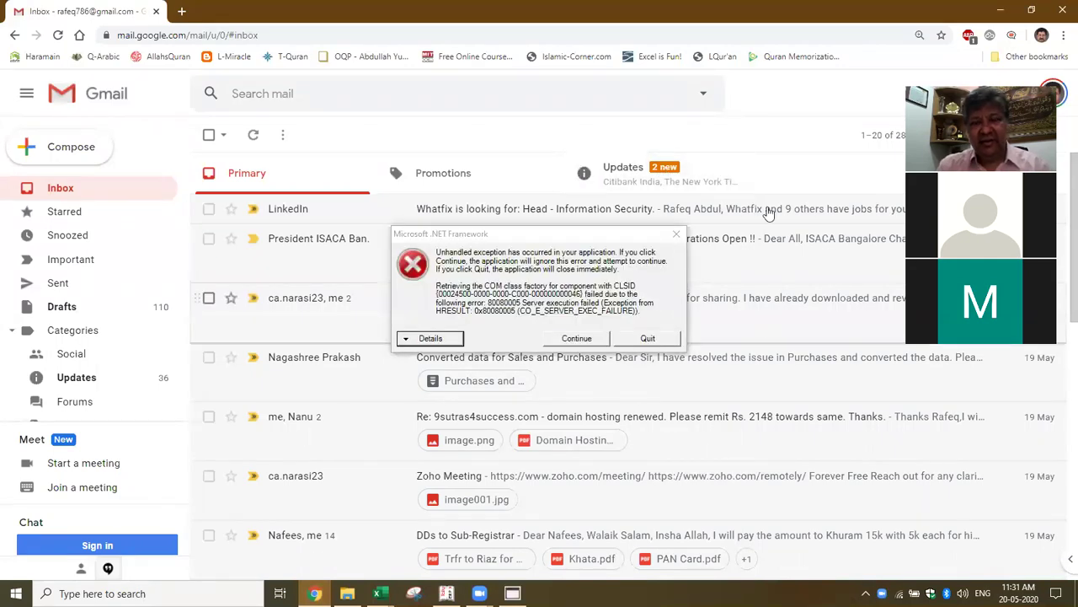
{"action": "left_click", "coordinate": [643, 337]}
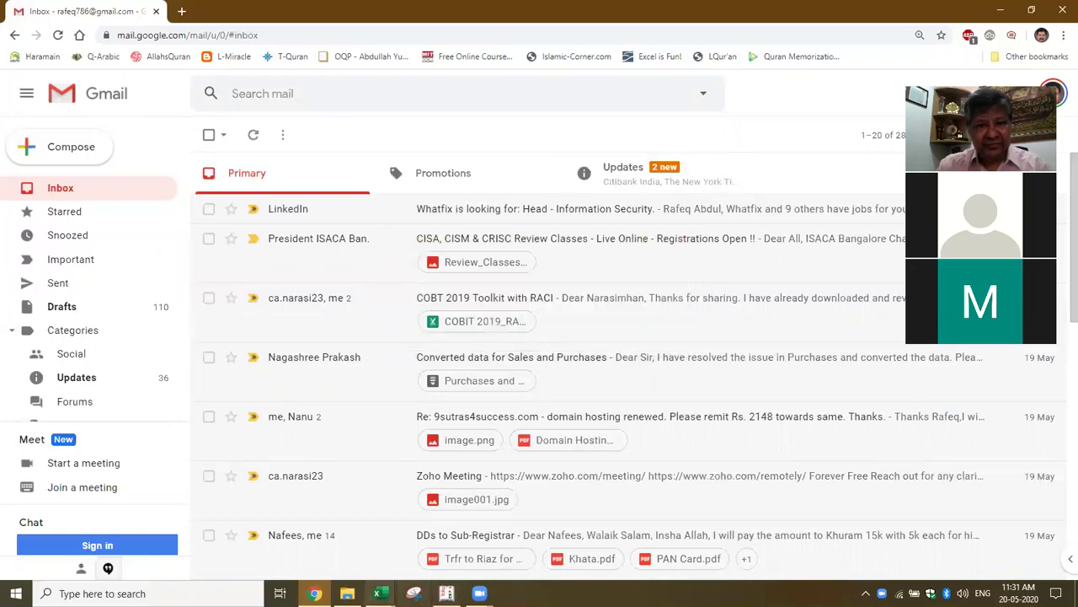
{"action": "mouse_move", "coordinate": [380, 593]}
{"action": "left_click", "coordinate": [602, 537]}
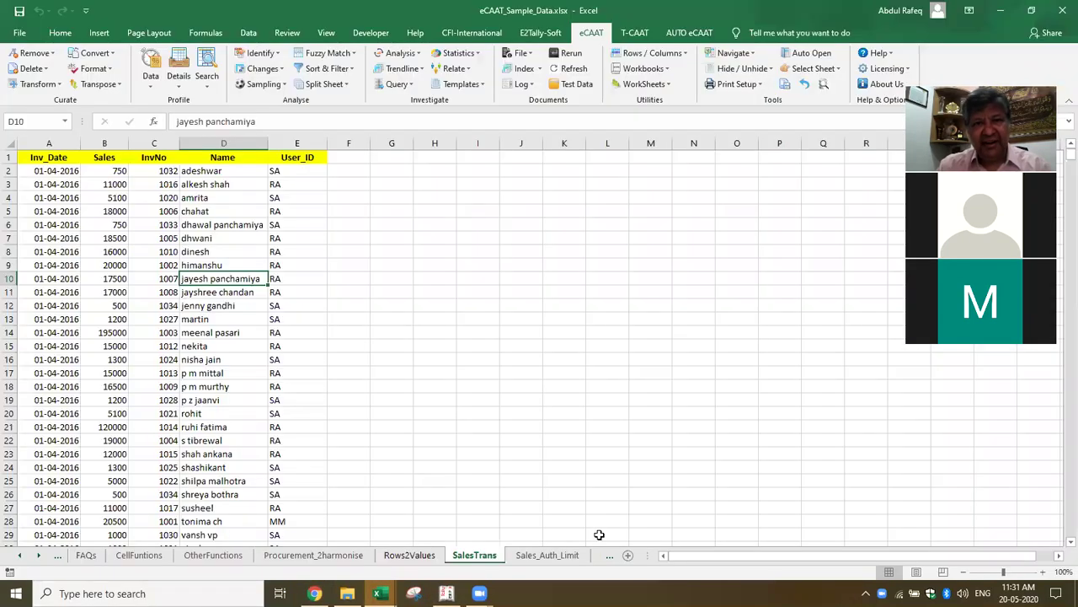
{"action": "left_click", "coordinate": [459, 330]}
{"action": "left_click", "coordinate": [274, 253]}
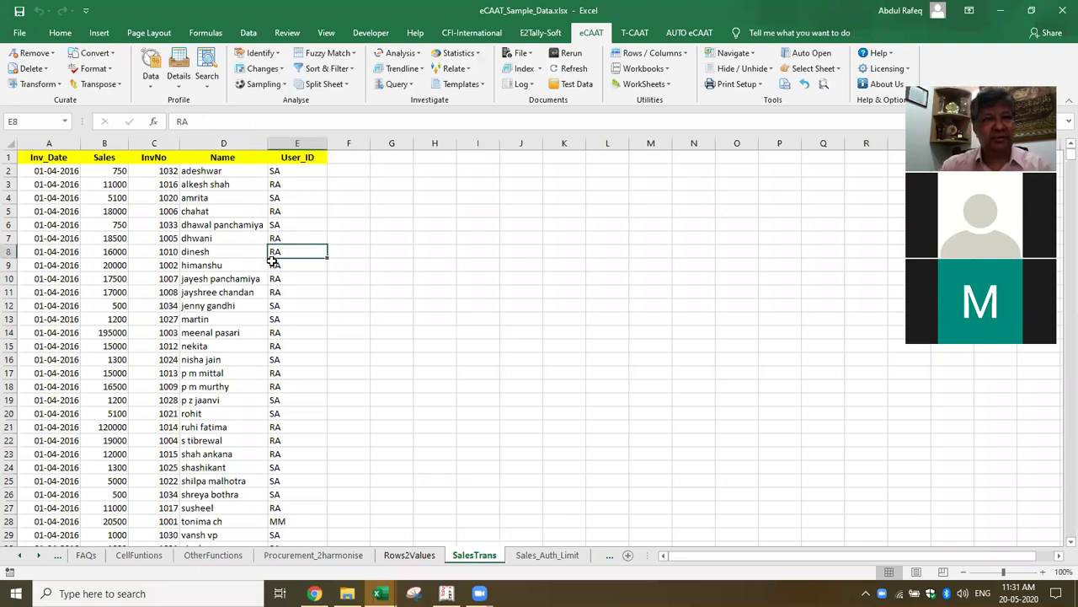
{"action": "left_click", "coordinate": [143, 222]}
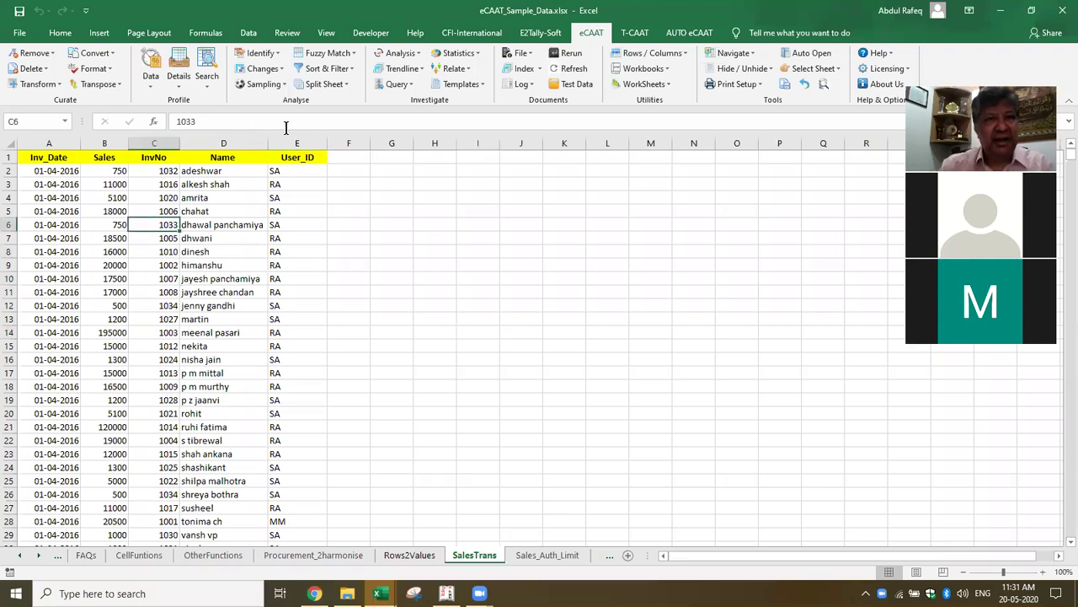
{"action": "left_click", "coordinate": [234, 292]}
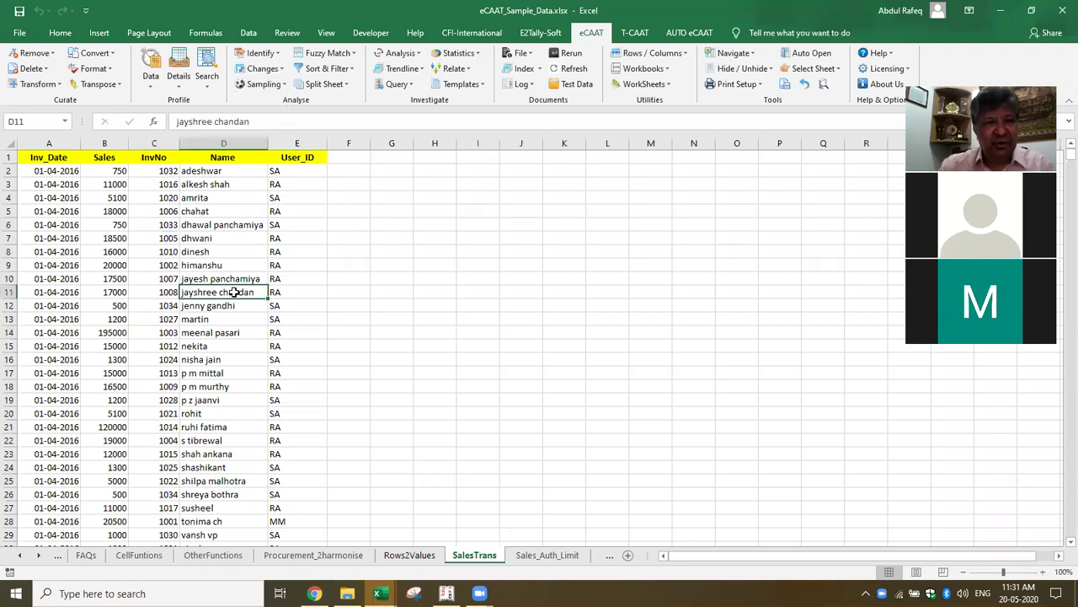
Step: Run systematic interval sampling on SalesTrans with a selection interval of 200, review the sampled records, and close the results
{"action": "left_click", "coordinate": [277, 85]}
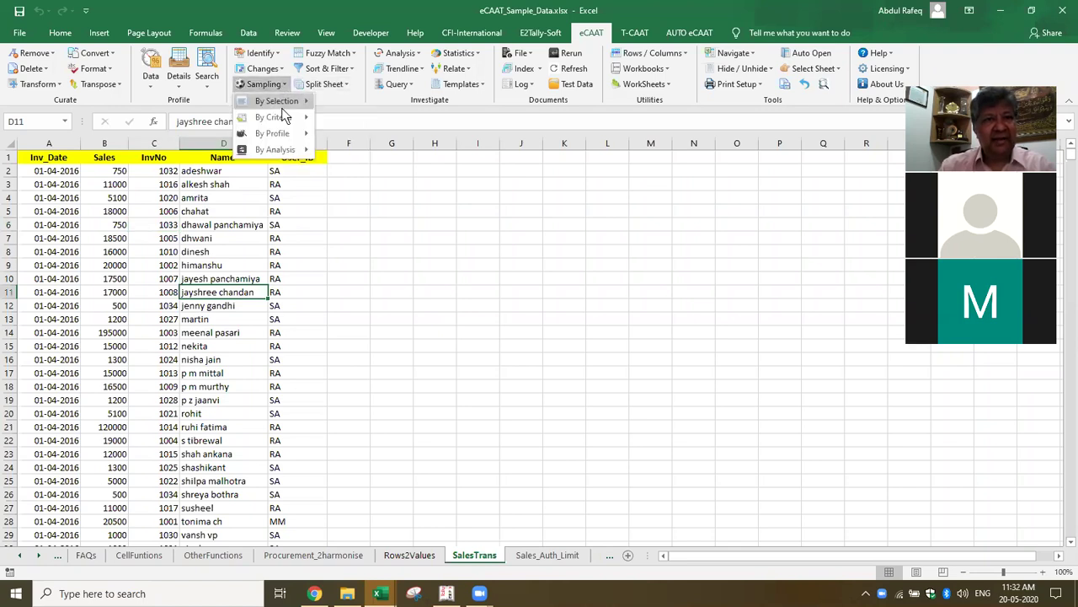
{"action": "mouse_move", "coordinate": [283, 109]}
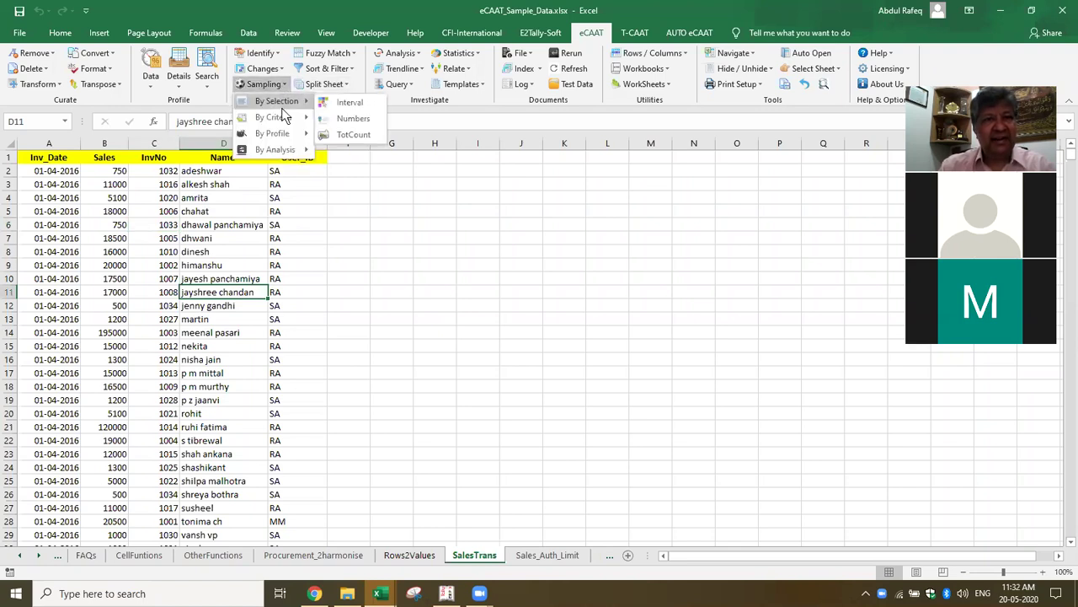
{"action": "left_click", "coordinate": [350, 102]}
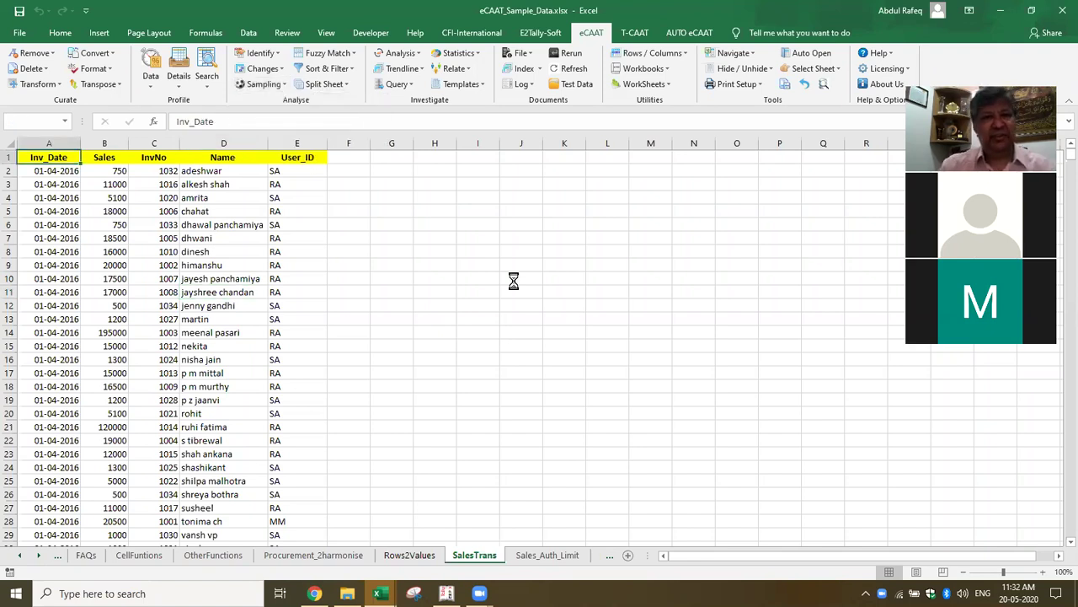
{"action": "left_click", "coordinate": [547, 325]}
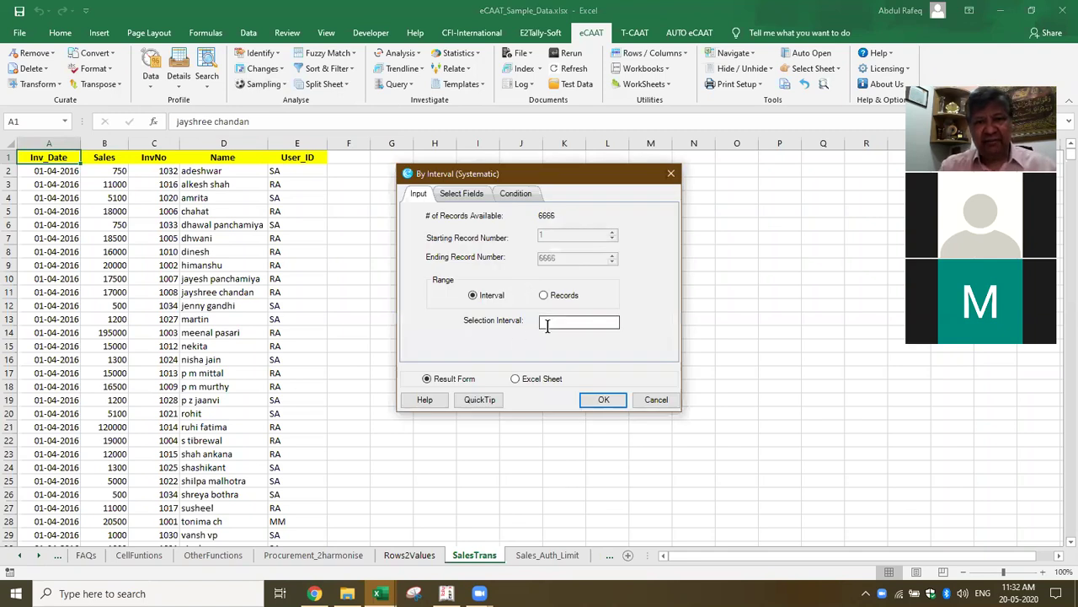
{"action": "type", "text": "200"}
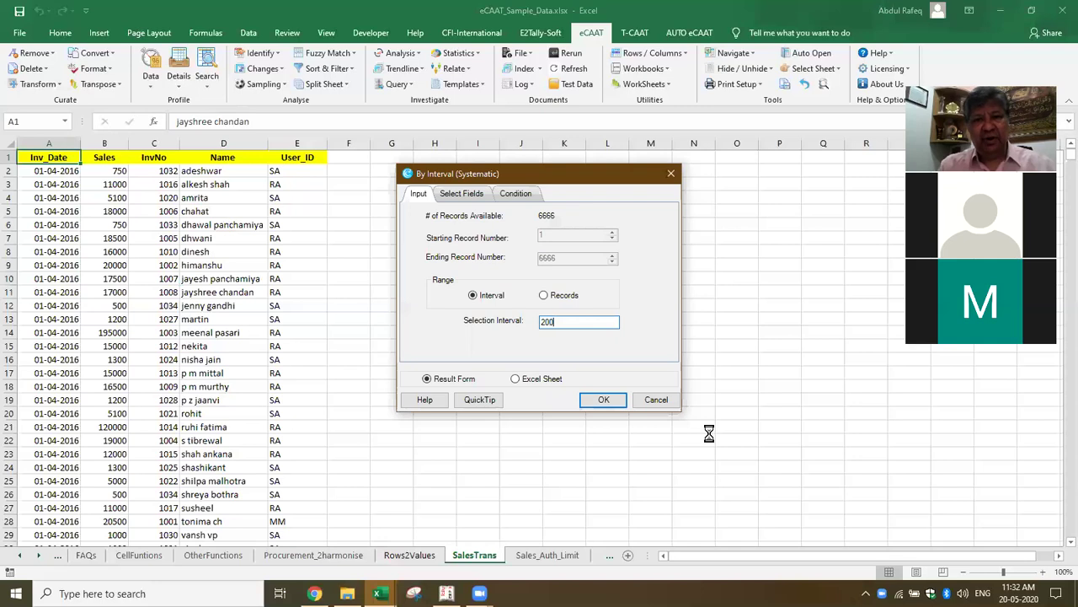
{"action": "left_click", "coordinate": [623, 406]}
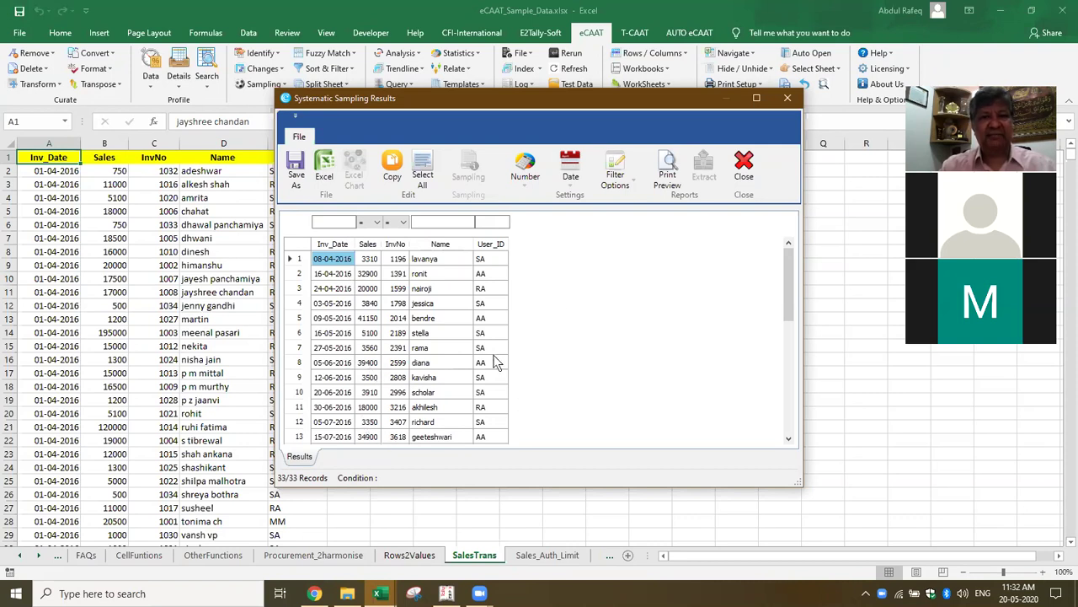
{"action": "left_click", "coordinate": [745, 175]}
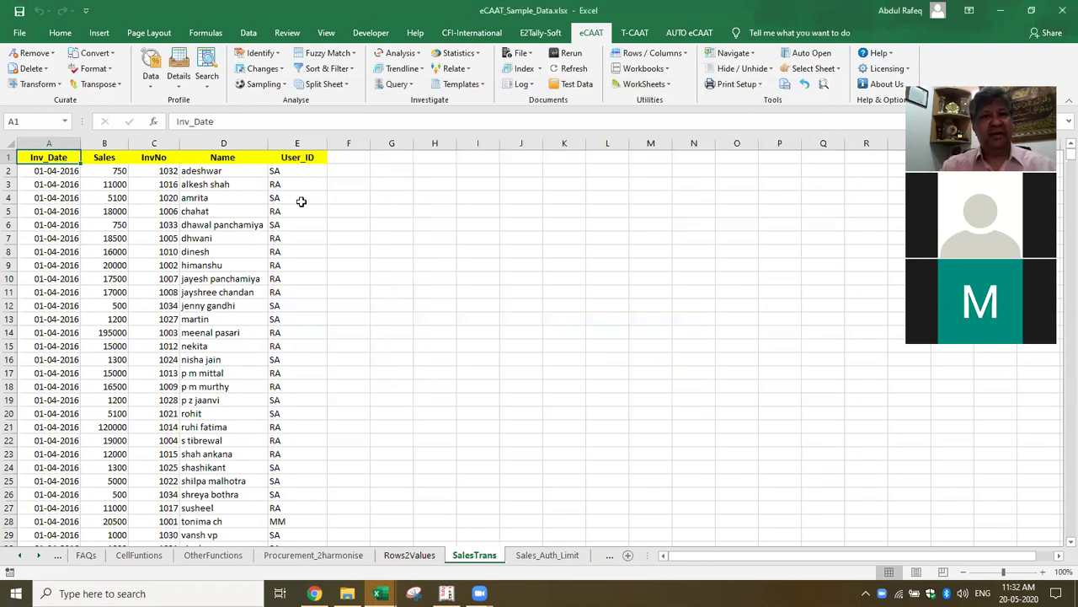
Step: Sample the Top 'X' SalesTrans records by Inv_Date with 30 as the number of records, review the sample, and close the results
{"action": "left_click", "coordinate": [283, 88]}
{"action": "mouse_move", "coordinate": [286, 101]}
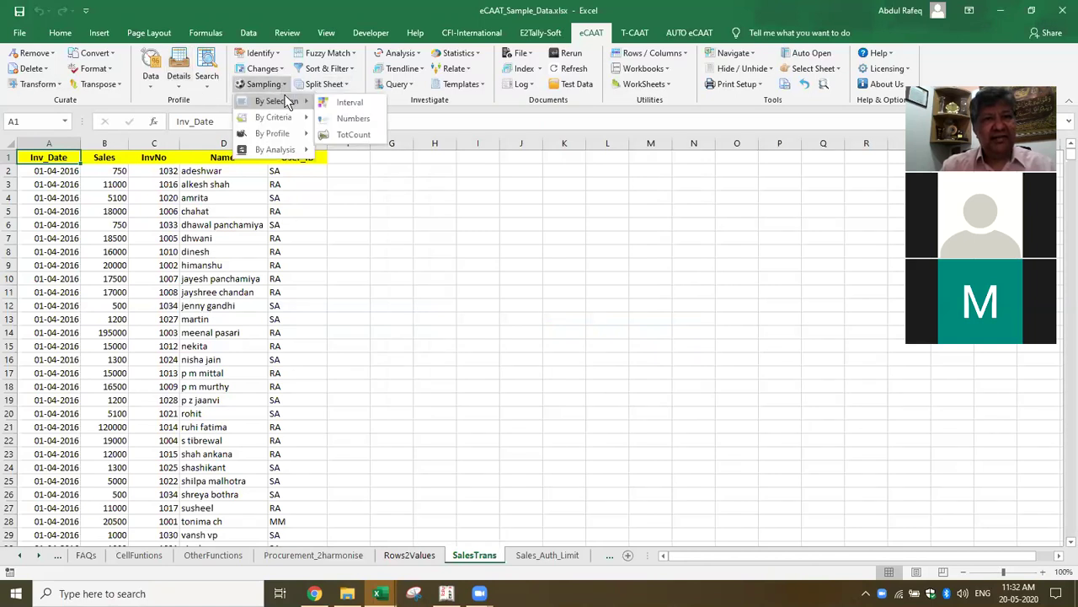
{"action": "left_click", "coordinate": [344, 124]}
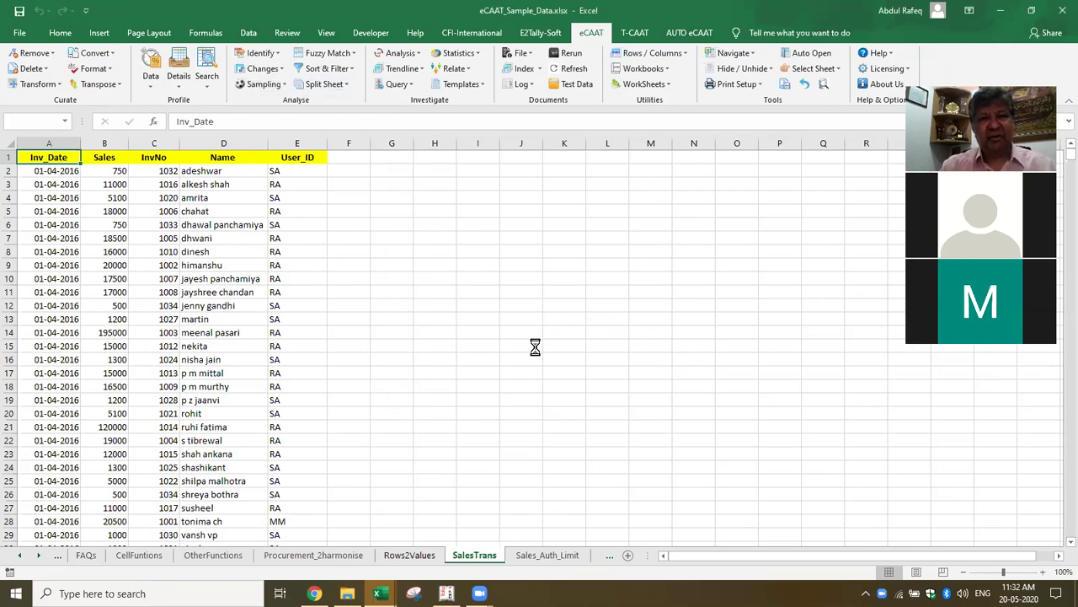
{"action": "left_click", "coordinate": [598, 329]}
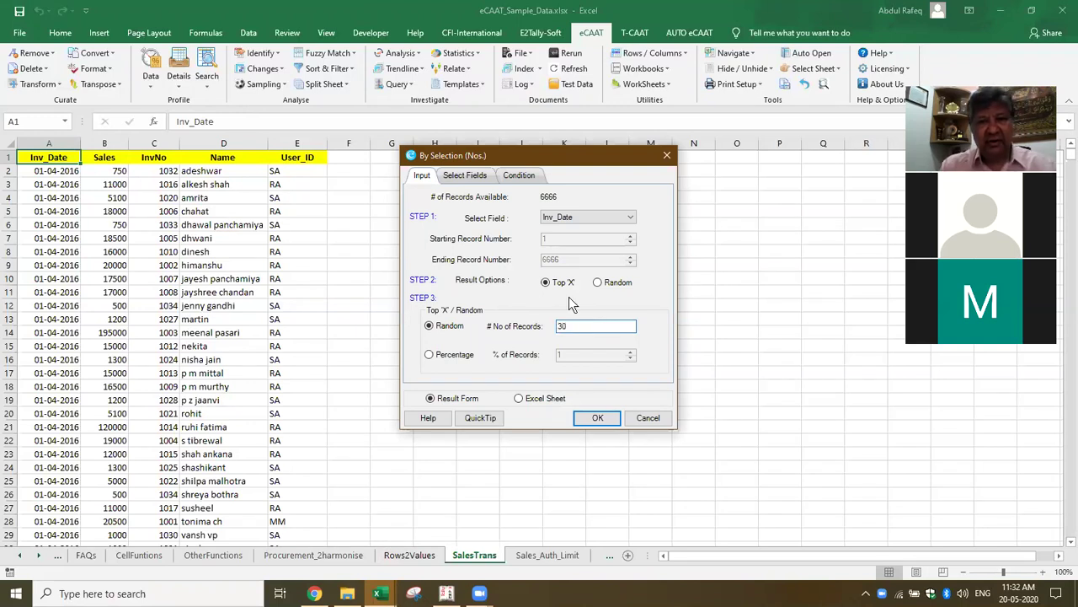
{"action": "left_click", "coordinate": [598, 419]}
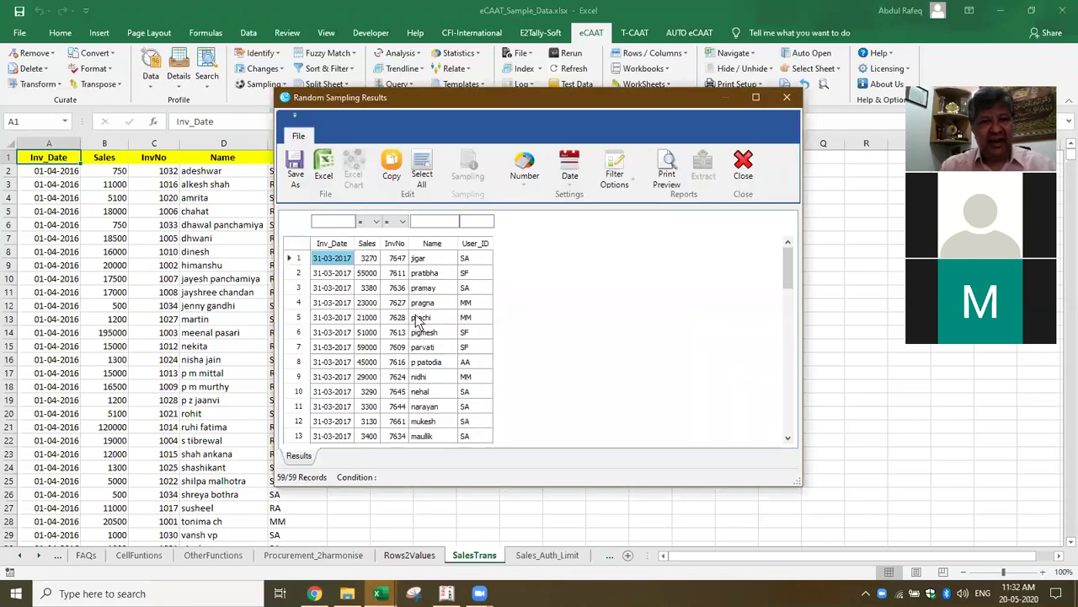
{"action": "scroll", "coordinate": [418, 321], "scroll_direction": "down", "scroll_amount": 8}
{"action": "scroll", "coordinate": [418, 320], "scroll_direction": "up", "scroll_amount": 8}
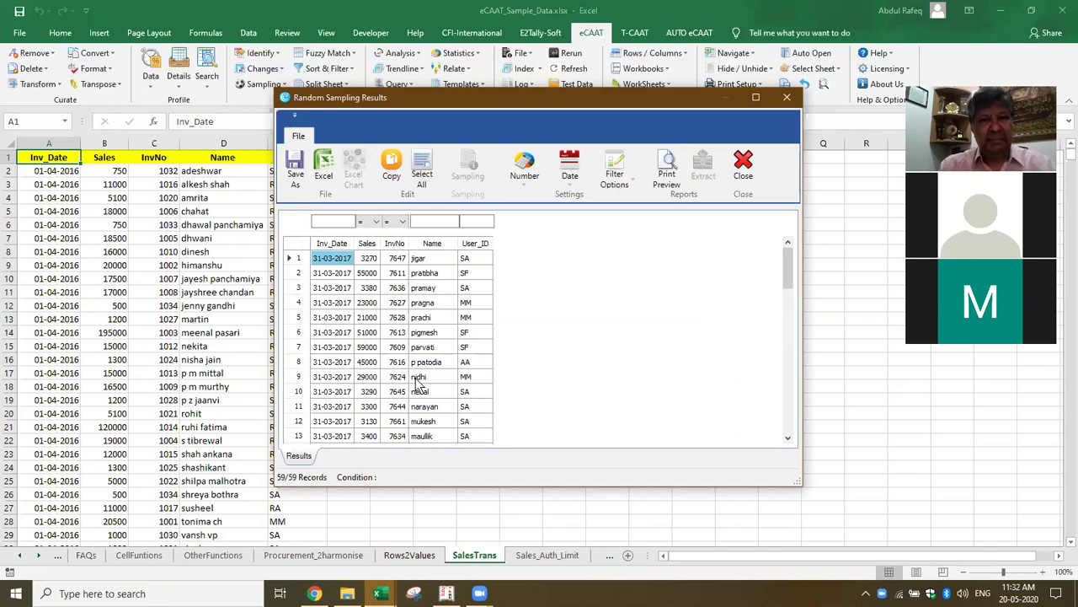
{"action": "left_click", "coordinate": [742, 165]}
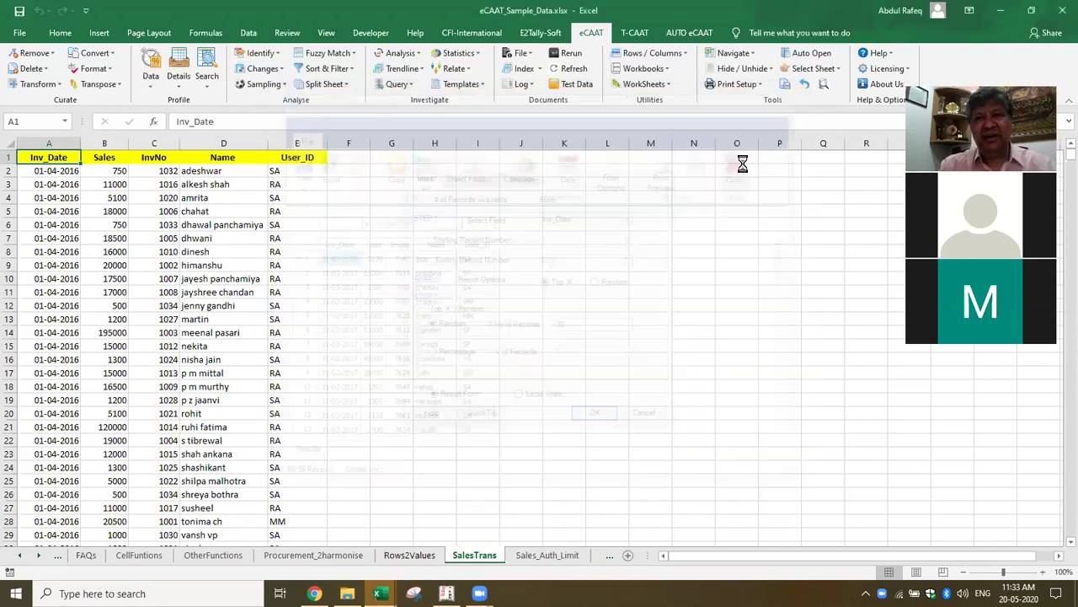
Step: Run numeric stratified sampling on SalesTrans with Sales as the field to stratify and to total, using auto-filled intervals
{"action": "left_click", "coordinate": [285, 90]}
{"action": "mouse_move", "coordinate": [286, 104]}
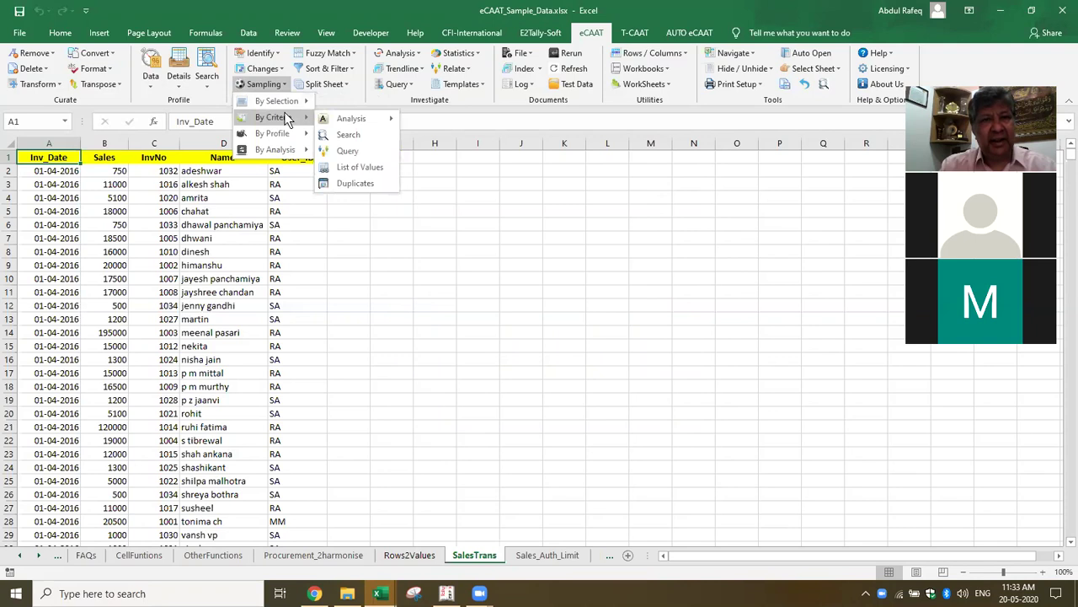
{"action": "mouse_move", "coordinate": [354, 123]}
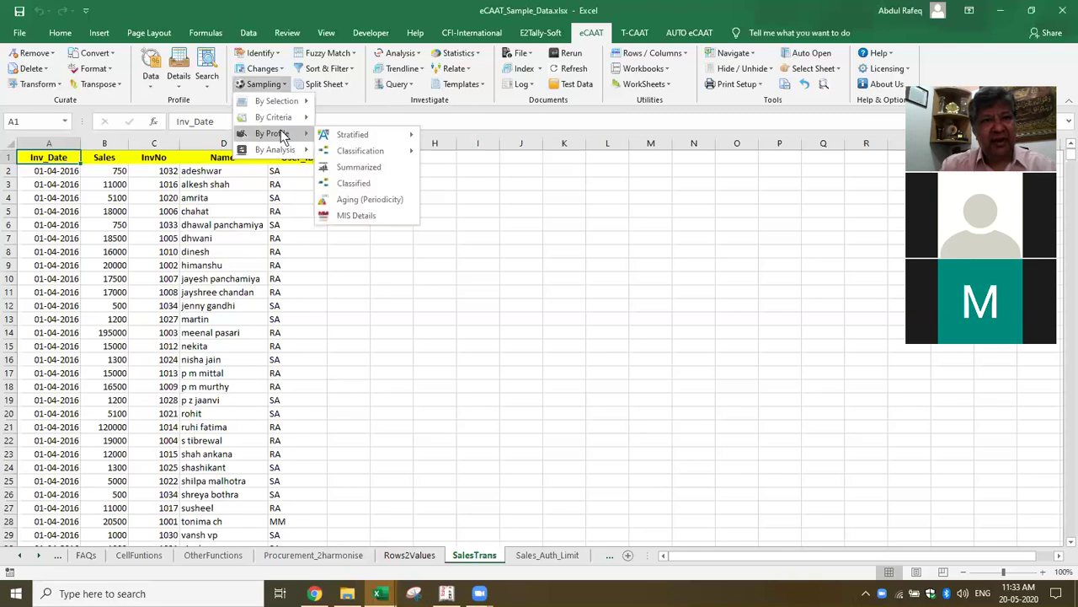
{"action": "mouse_move", "coordinate": [394, 137]}
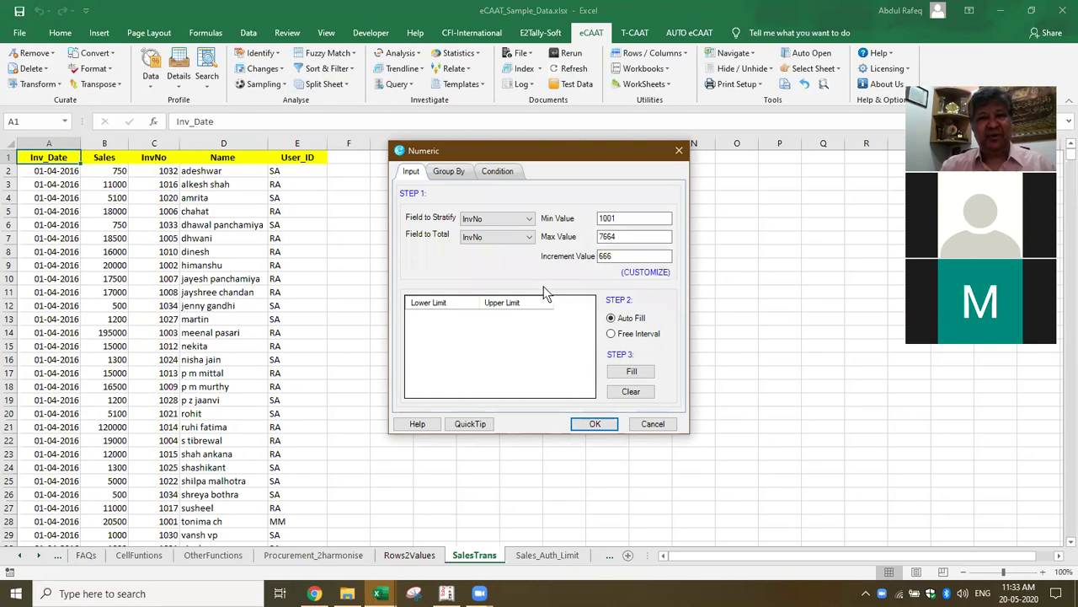
{"action": "left_click", "coordinate": [528, 220]}
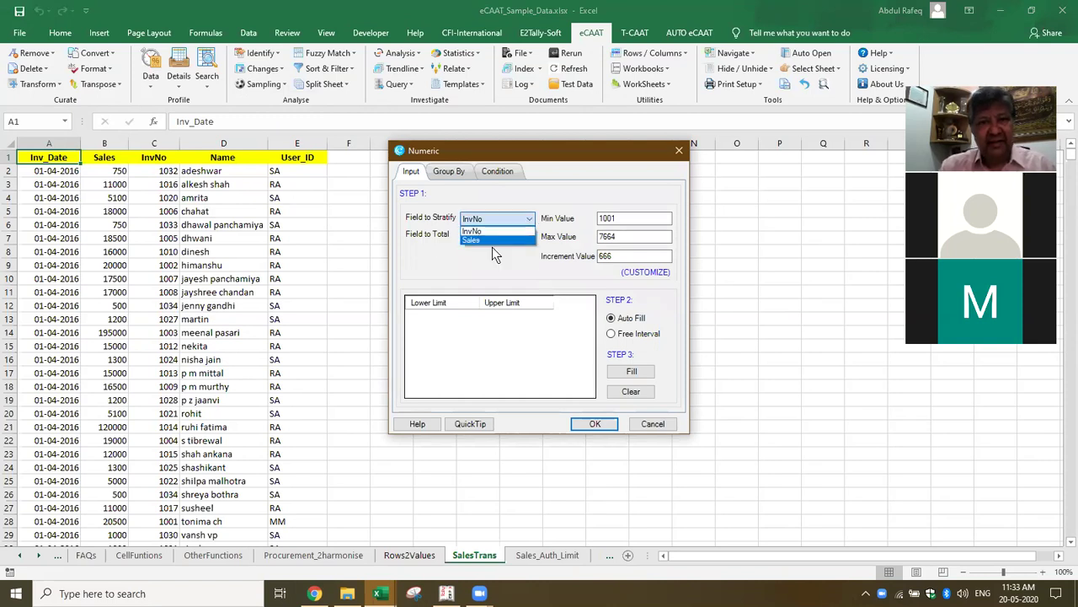
{"action": "left_click", "coordinate": [493, 232]}
{"action": "left_click", "coordinate": [505, 219]}
{"action": "left_click", "coordinate": [470, 242]}
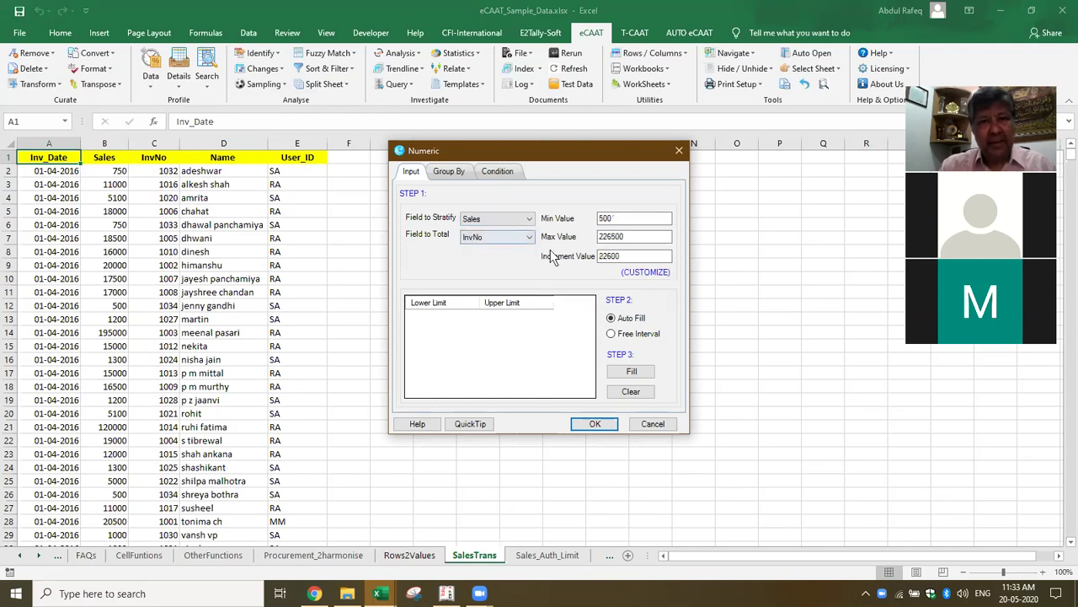
{"action": "left_click", "coordinate": [529, 236]}
{"action": "left_click", "coordinate": [476, 257]}
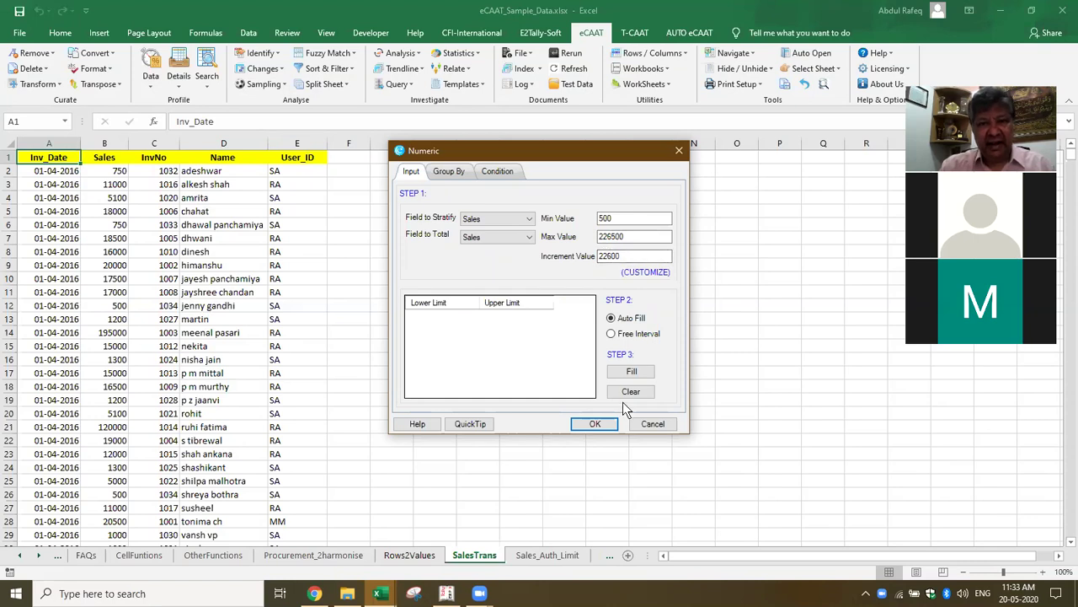
{"action": "left_click", "coordinate": [638, 374]}
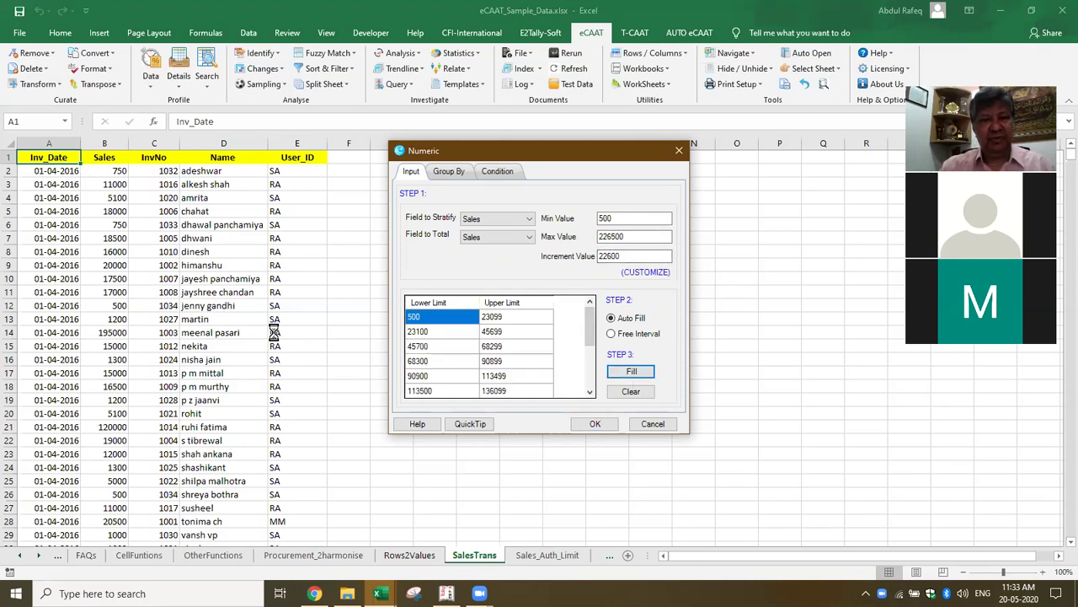
{"action": "left_click", "coordinate": [602, 427]}
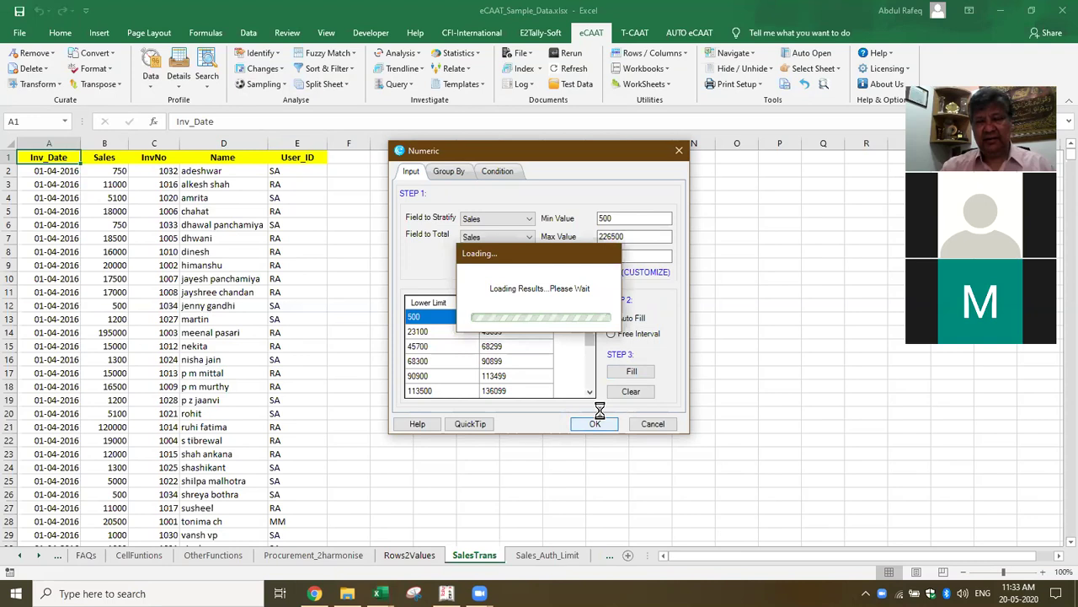
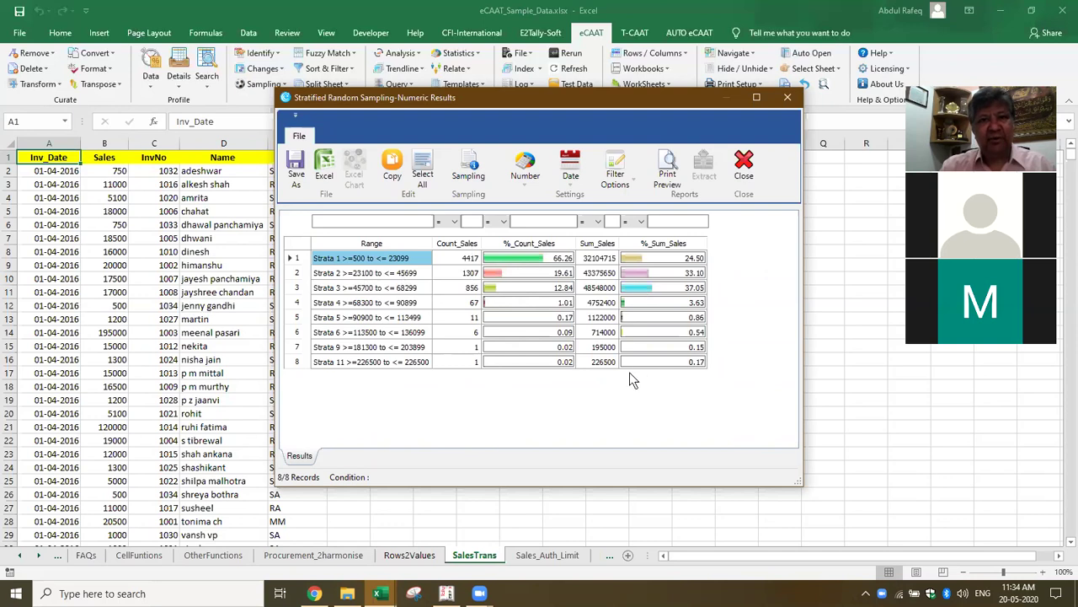
Step: Start sampling from the stratified results and set sampling sizes of 10, 12, 15 and 7 for Strata 1 to 4
{"action": "left_click", "coordinate": [470, 169]}
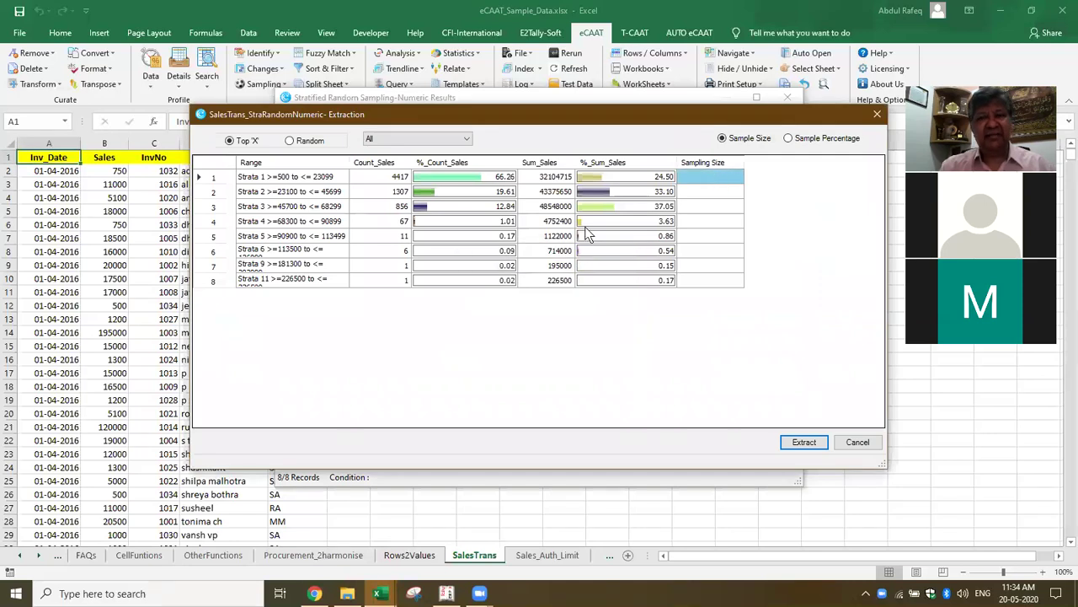
{"action": "type", "text": "10"}
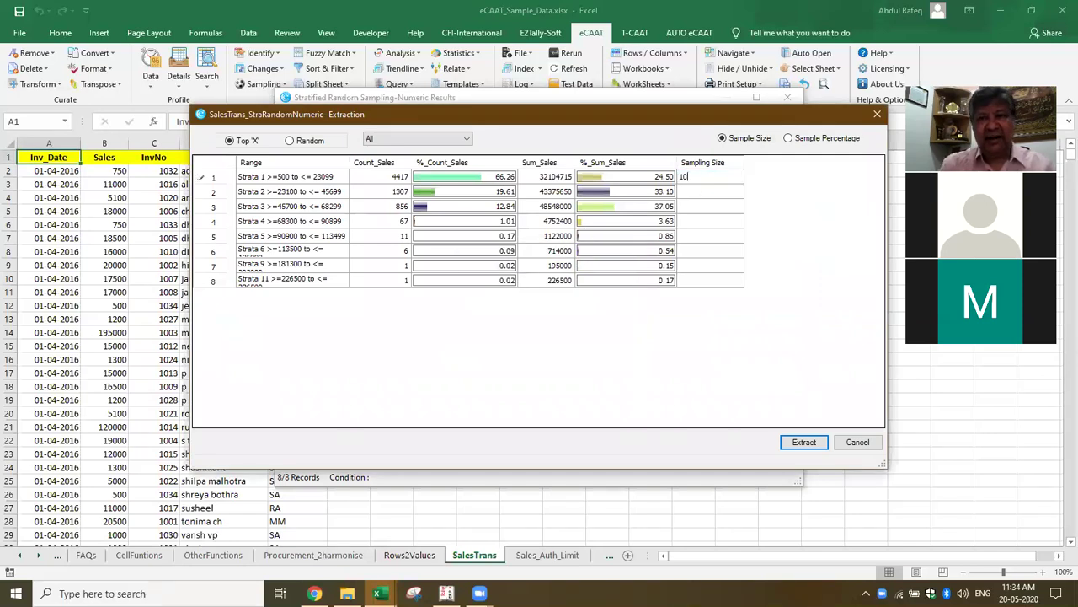
{"action": "left_click", "coordinate": [688, 187]}
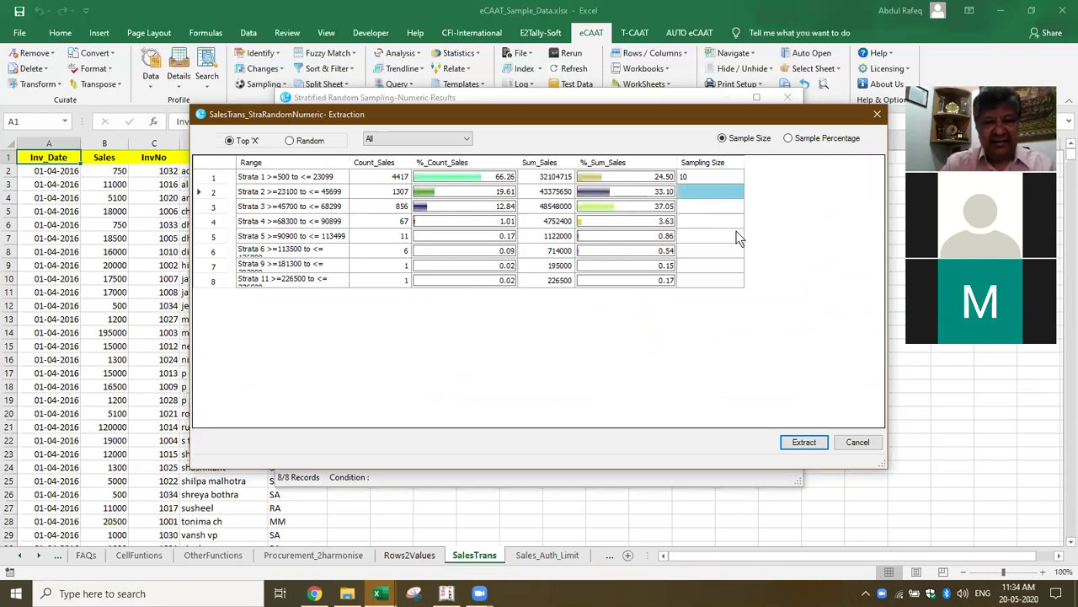
{"action": "type", "text": "12"}
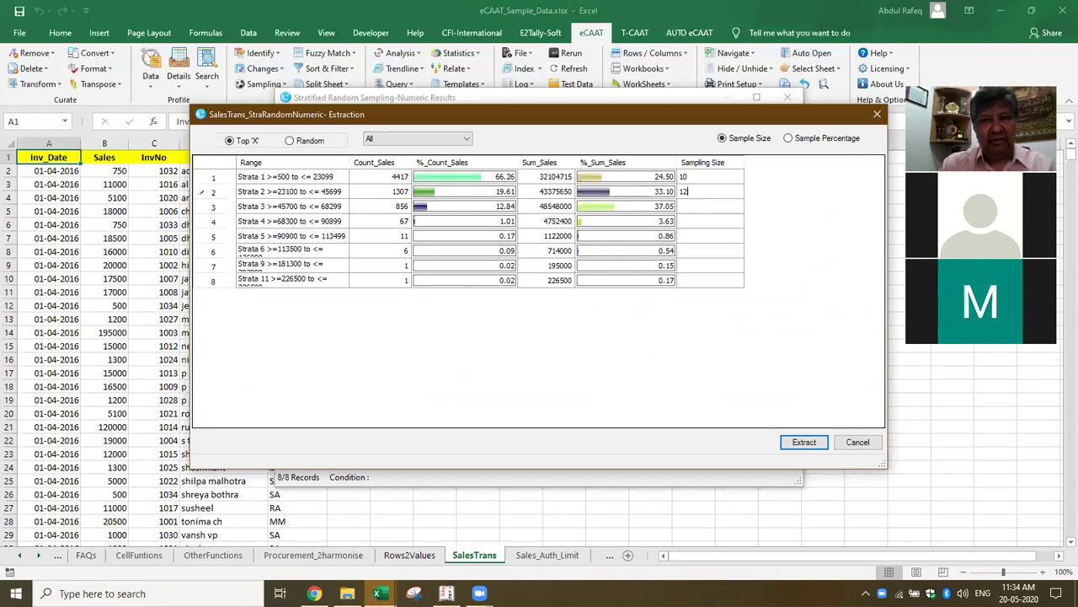
{"action": "left_click", "coordinate": [705, 210]}
{"action": "type", "text": "15"}
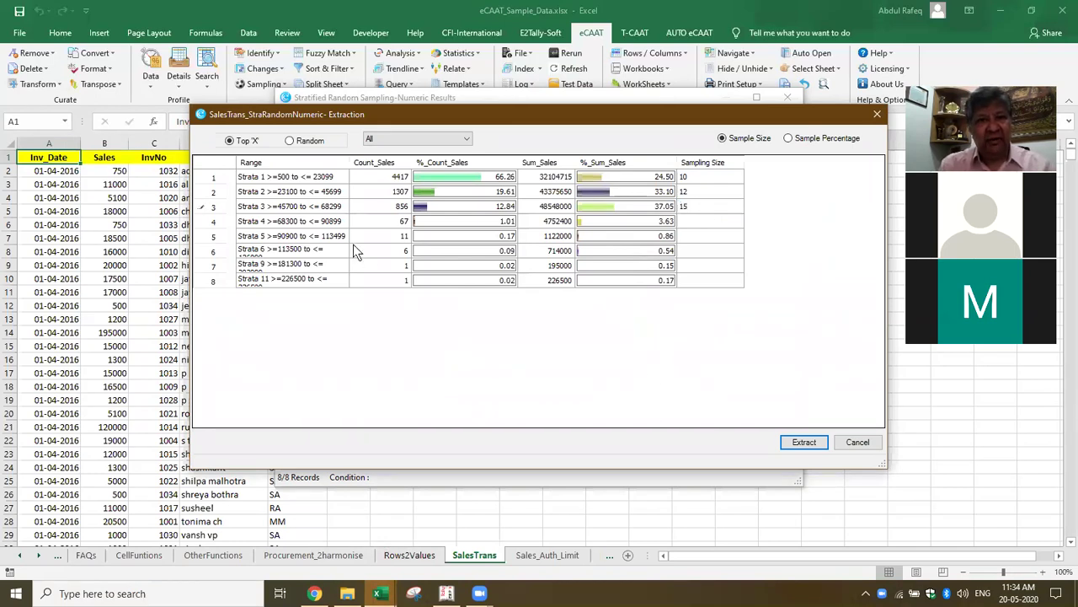
{"action": "left_click", "coordinate": [714, 221]}
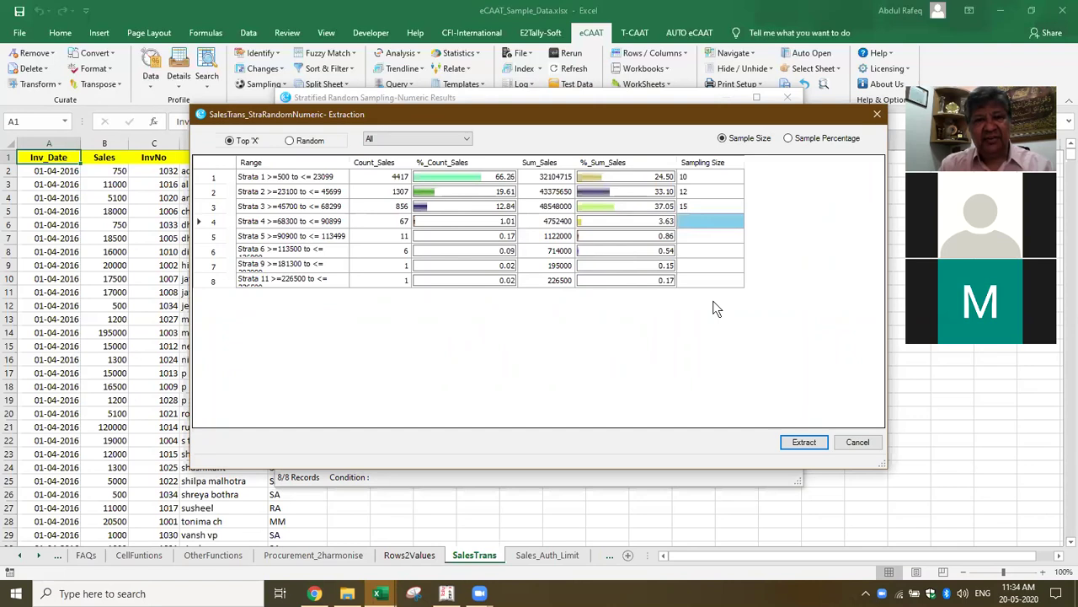
{"action": "type", "text": "7"}
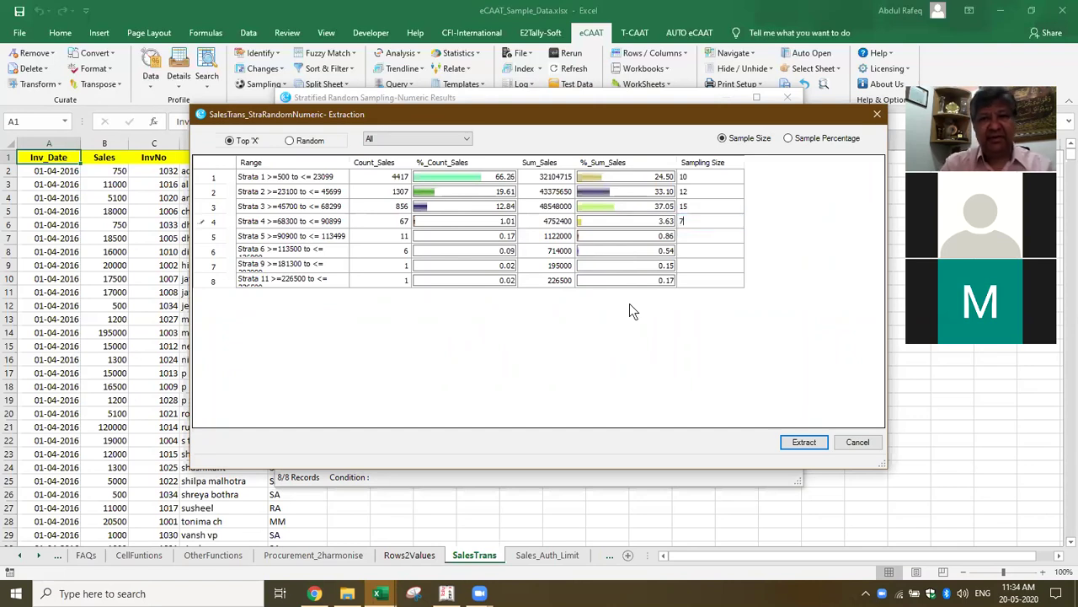
Step: Set sampling sizes of 11 for Strata 5, 6 for Strata 6, 1 for Strata 9 and 1 for Strata 11
{"action": "left_click", "coordinate": [720, 238]}
{"action": "type", "text": "11"}
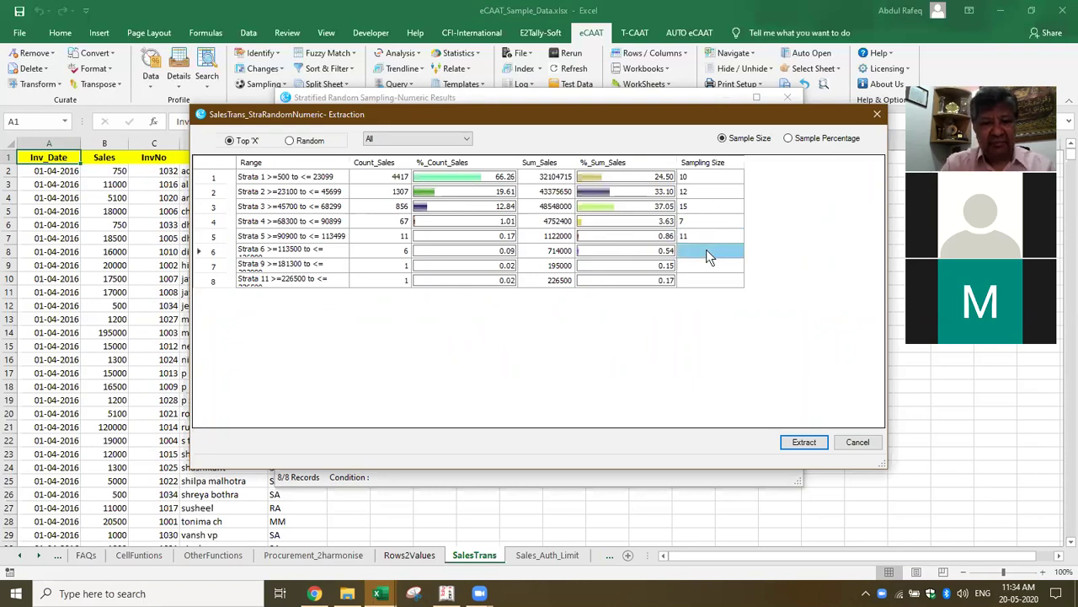
{"action": "type", "text": "6"}
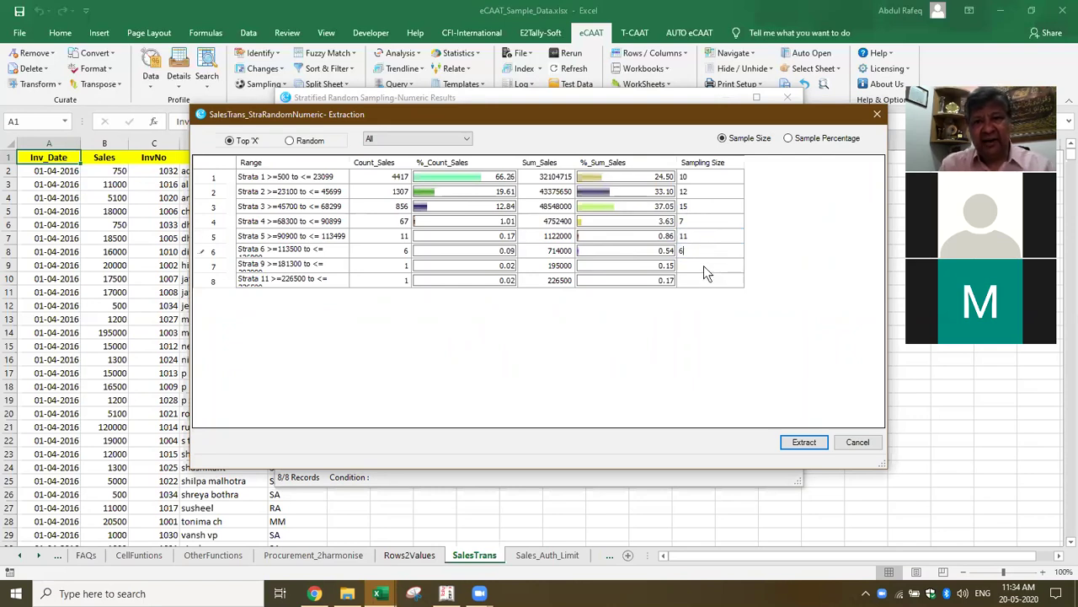
{"action": "left_click", "coordinate": [701, 265]}
{"action": "type", "text": "1"}
{"action": "left_click", "coordinate": [697, 283]}
{"action": "type", "text": "1"}
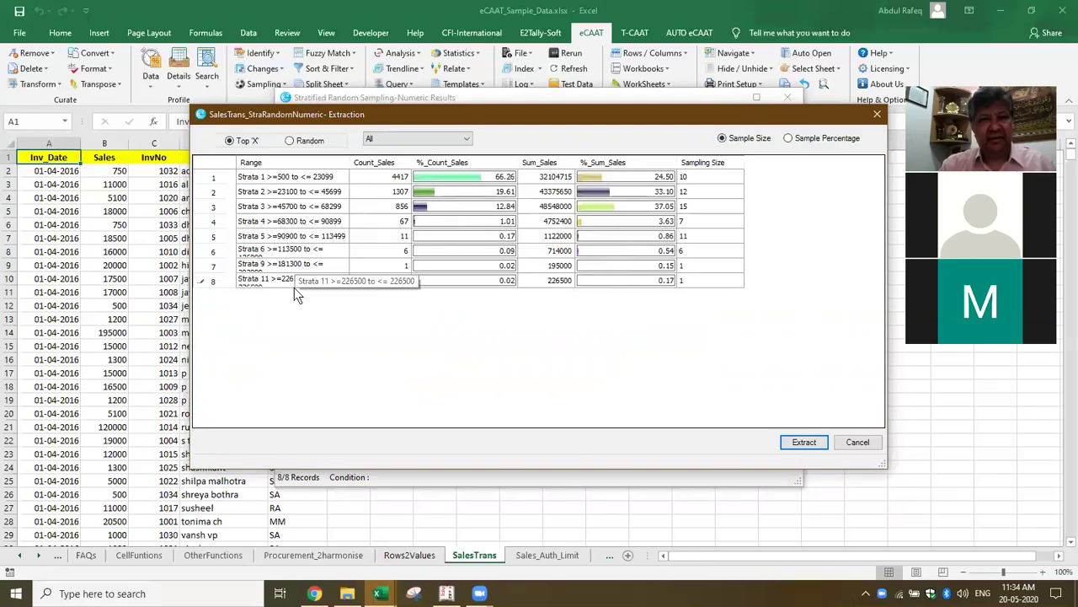
Step: Extract the Top 'X' stratified samples and review the extracted invoice records
{"action": "left_click", "coordinate": [791, 444]}
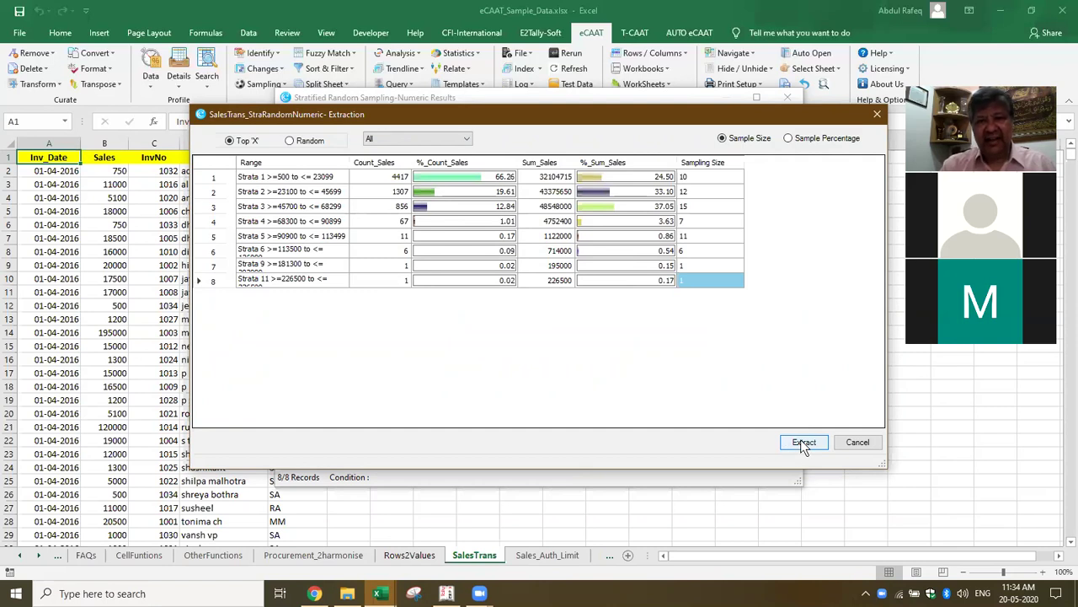
{"action": "left_click", "coordinate": [803, 446]}
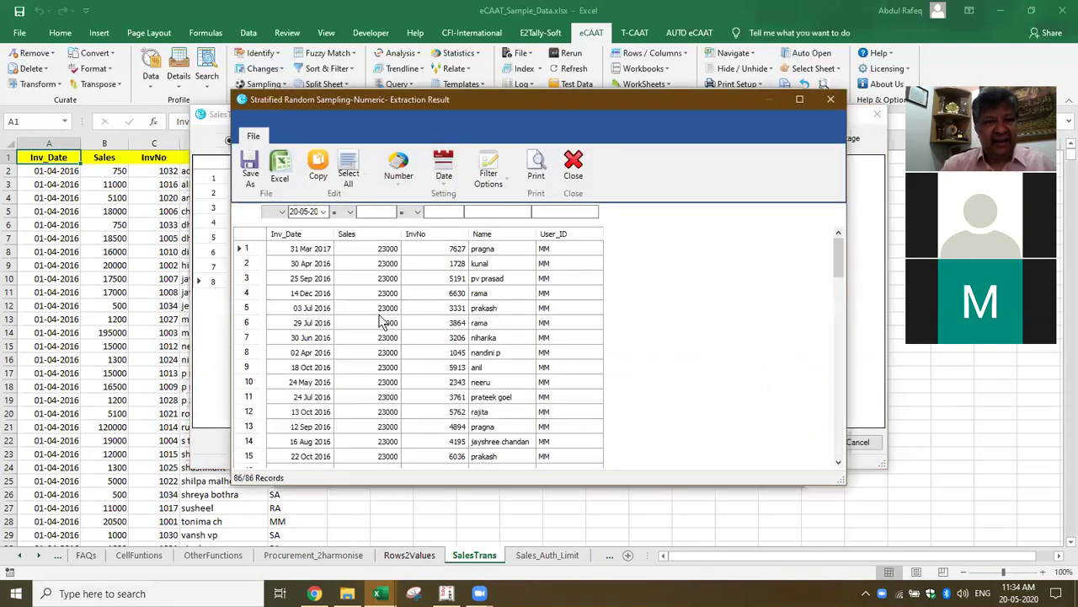
{"action": "scroll", "coordinate": [383, 291], "scroll_direction": "down", "scroll_amount": 12}
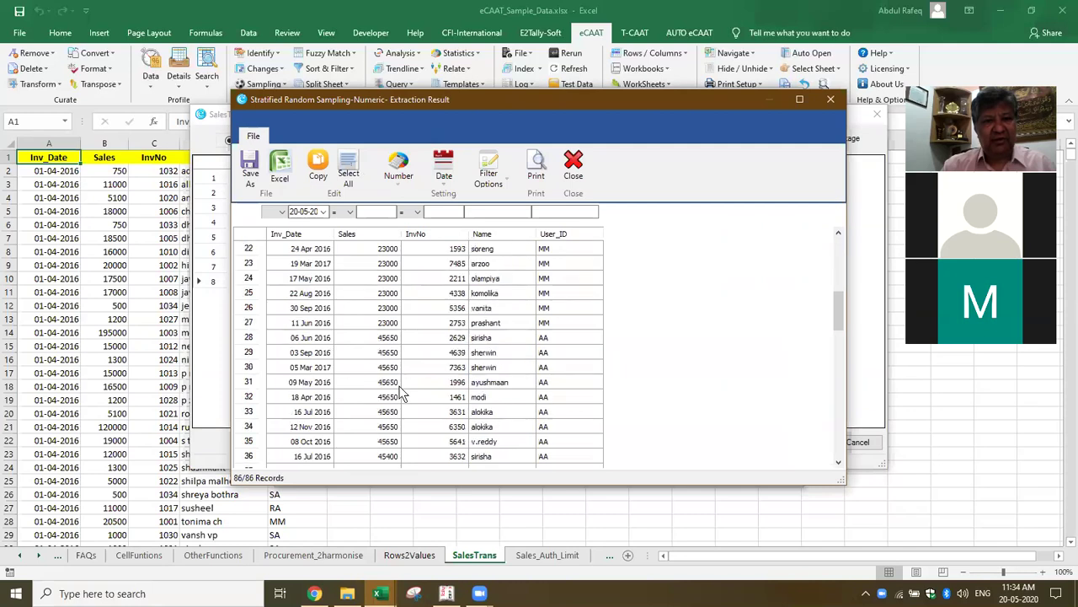
Step: Sort the extracted stratified samples by Sales from highest to lowest, review them, and close the sampling results
{"action": "left_click", "coordinate": [356, 236]}
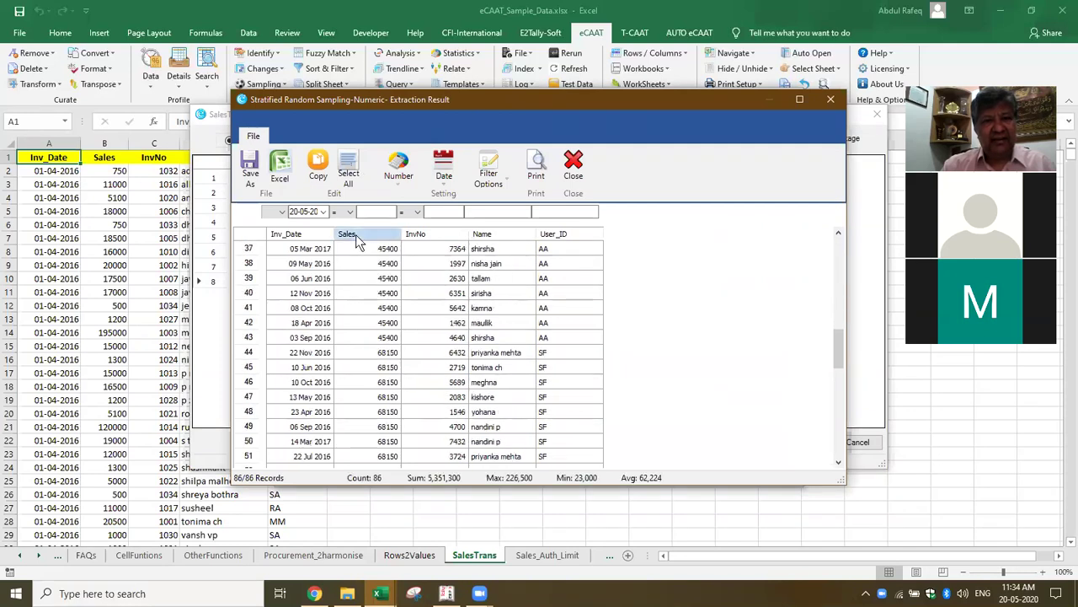
{"action": "scroll", "coordinate": [438, 278], "scroll_direction": "up", "scroll_amount": 12}
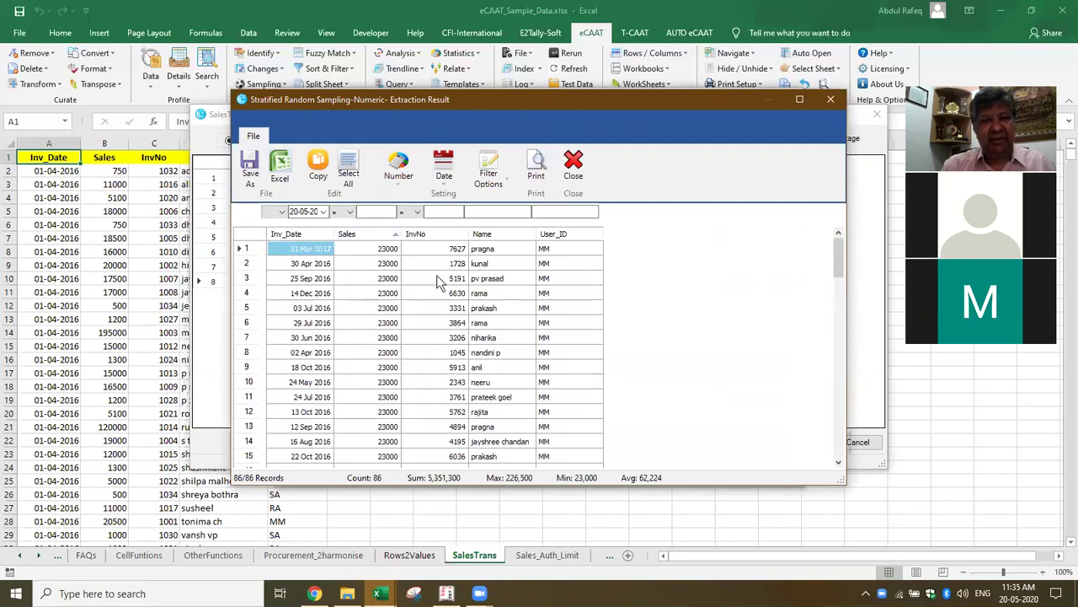
{"action": "left_click", "coordinate": [362, 231]}
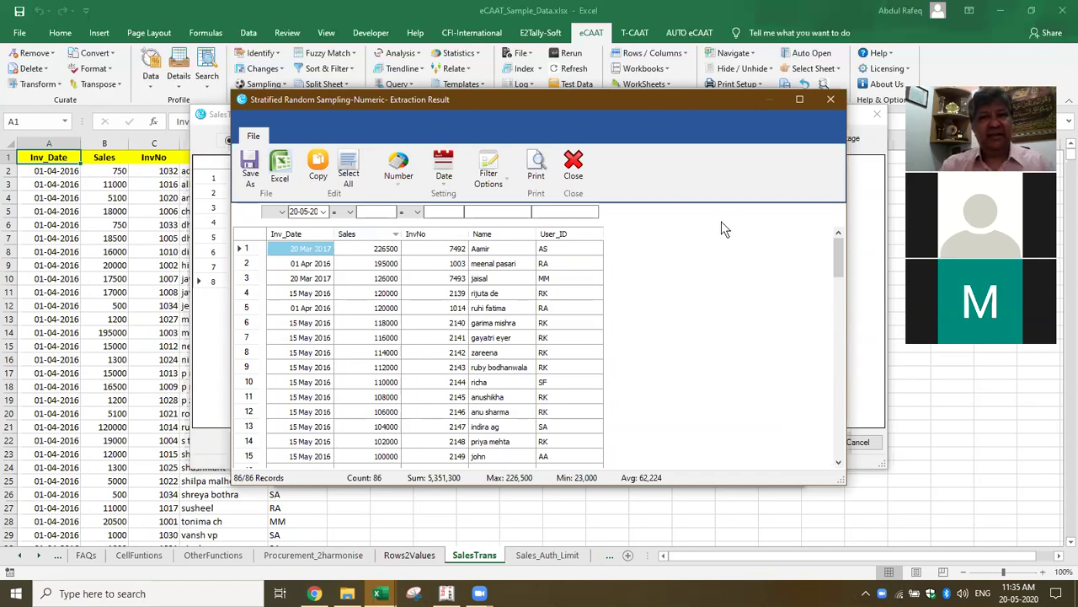
{"action": "left_click", "coordinate": [579, 167]}
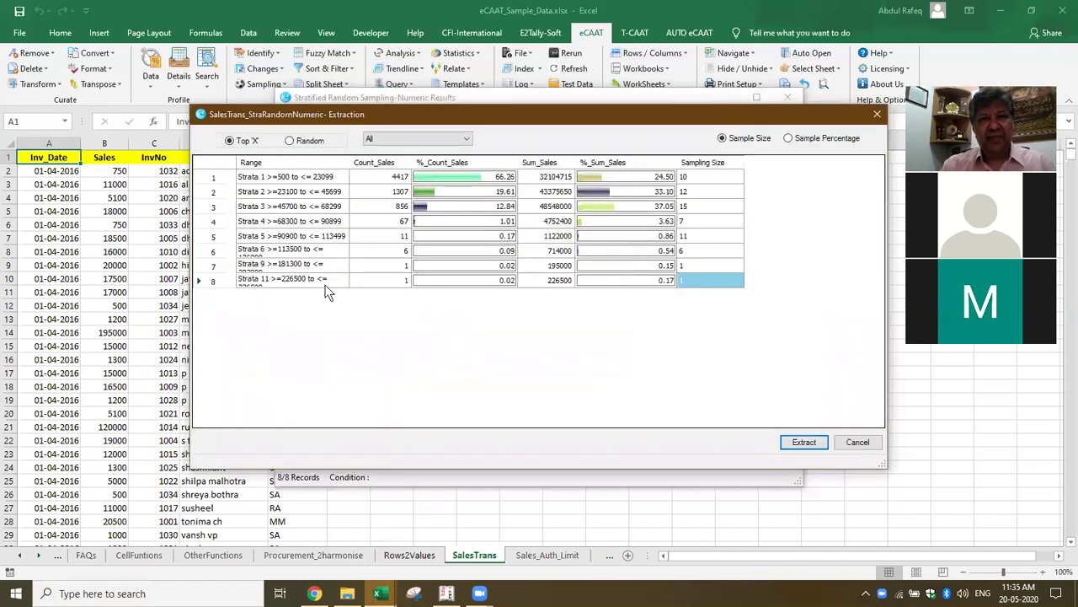
{"action": "left_click", "coordinate": [849, 443]}
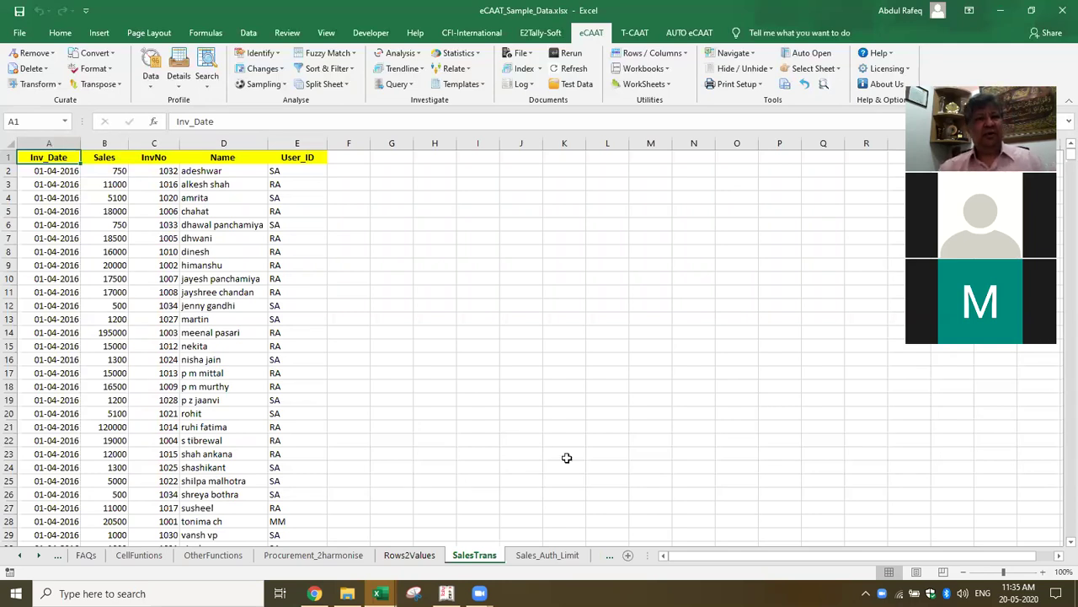
Step: Start a Top/Last X analysis on SalesTrans with Sales as the order field and Name as the group-by field
{"action": "left_click", "coordinate": [210, 224]}
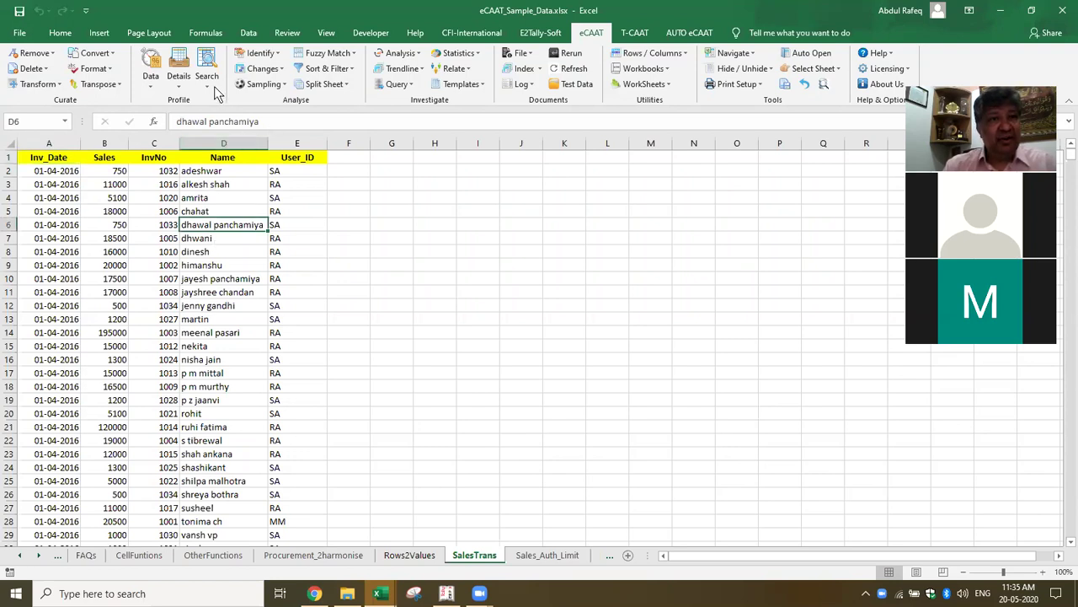
{"action": "left_click", "coordinate": [151, 85]}
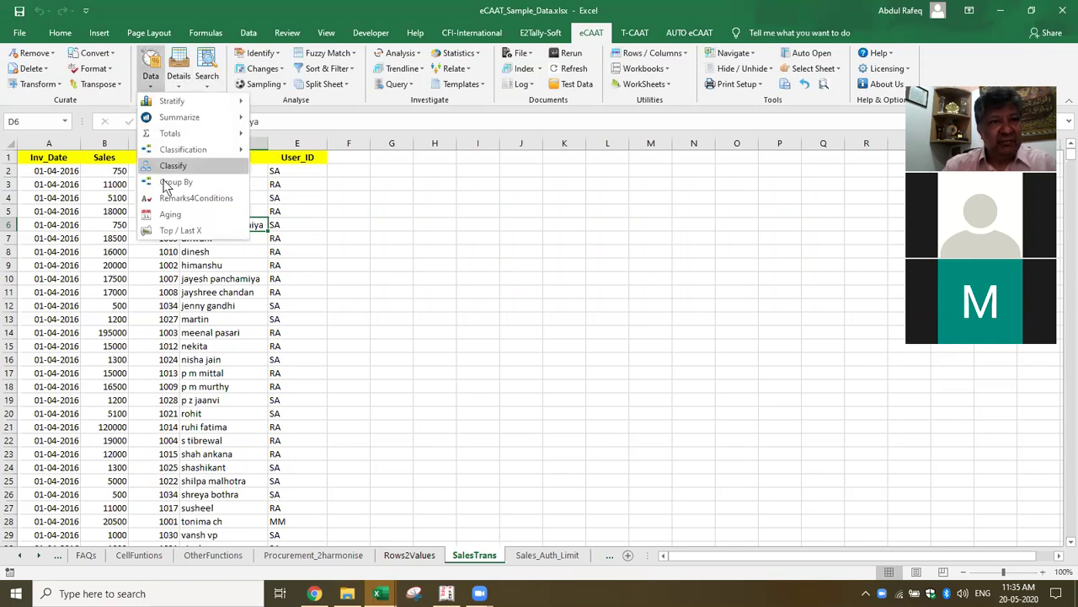
{"action": "left_click", "coordinate": [194, 230]}
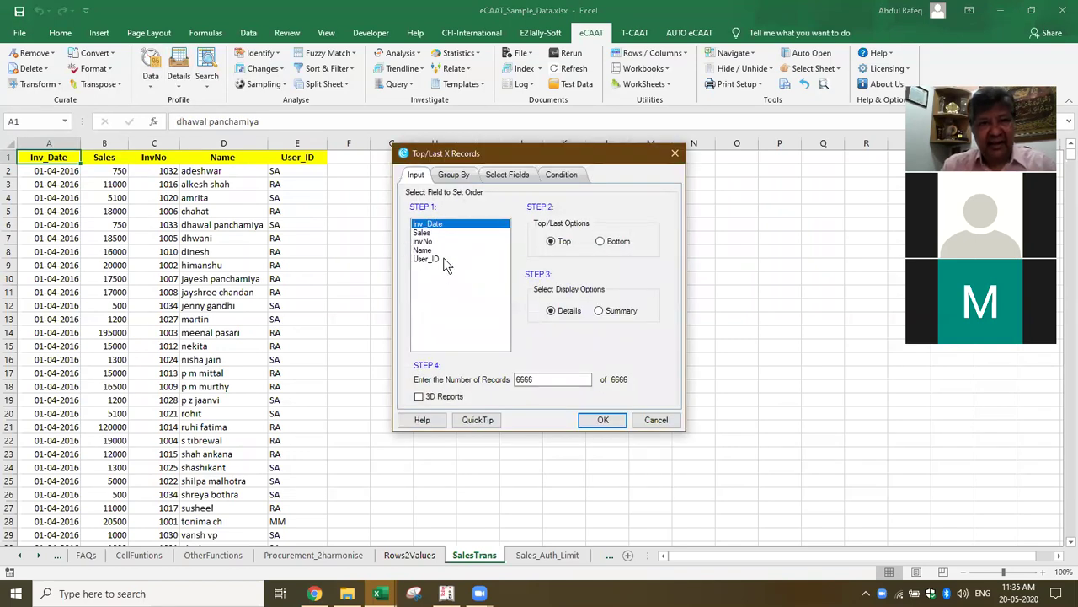
{"action": "left_click", "coordinate": [424, 232]}
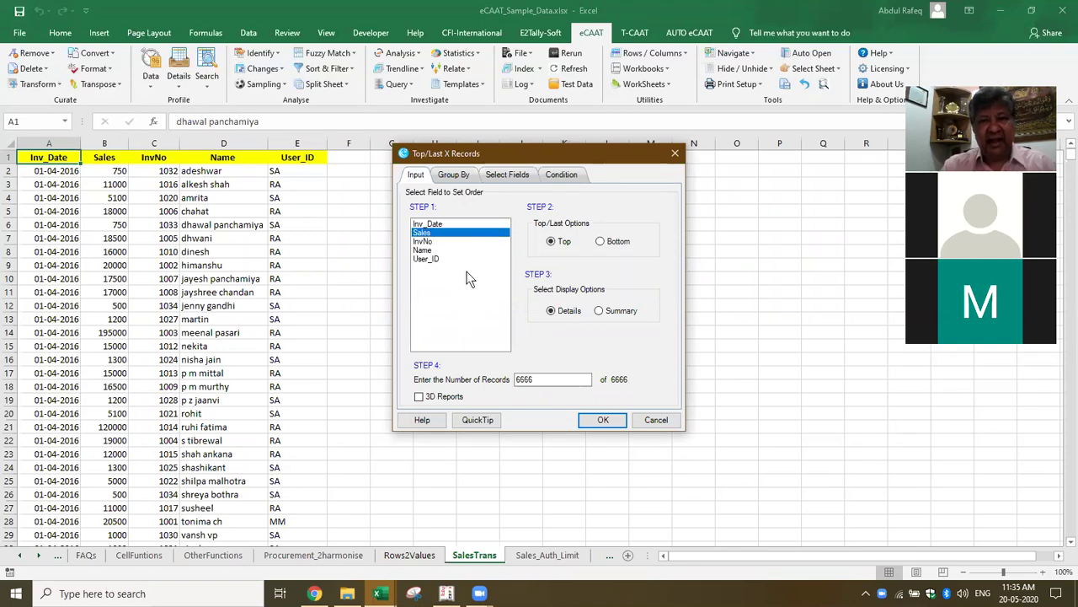
{"action": "left_click", "coordinate": [462, 180]}
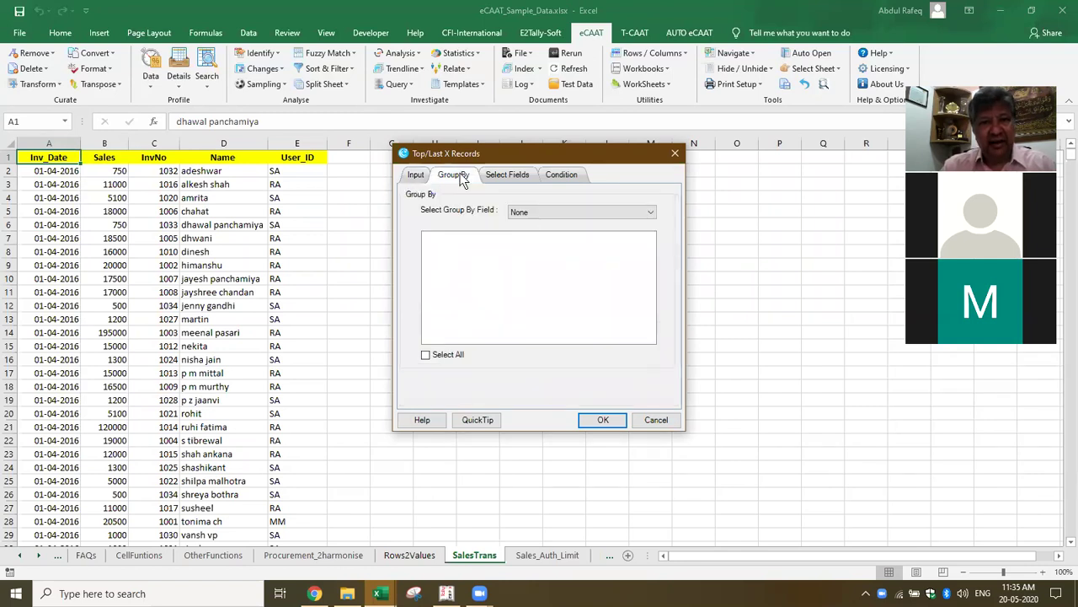
{"action": "left_click", "coordinate": [539, 213]}
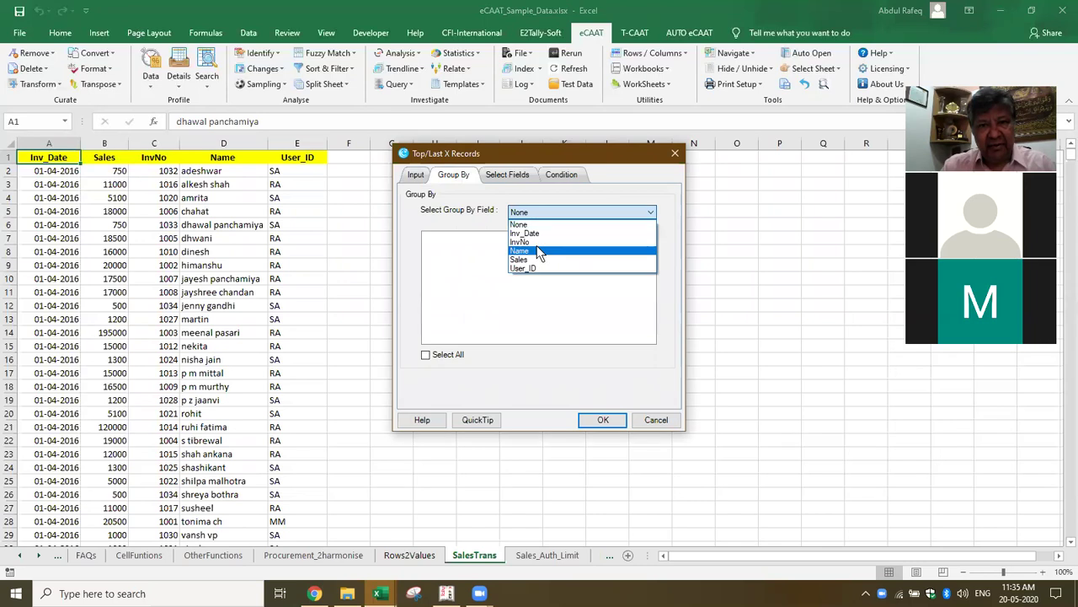
{"action": "left_click", "coordinate": [539, 251]}
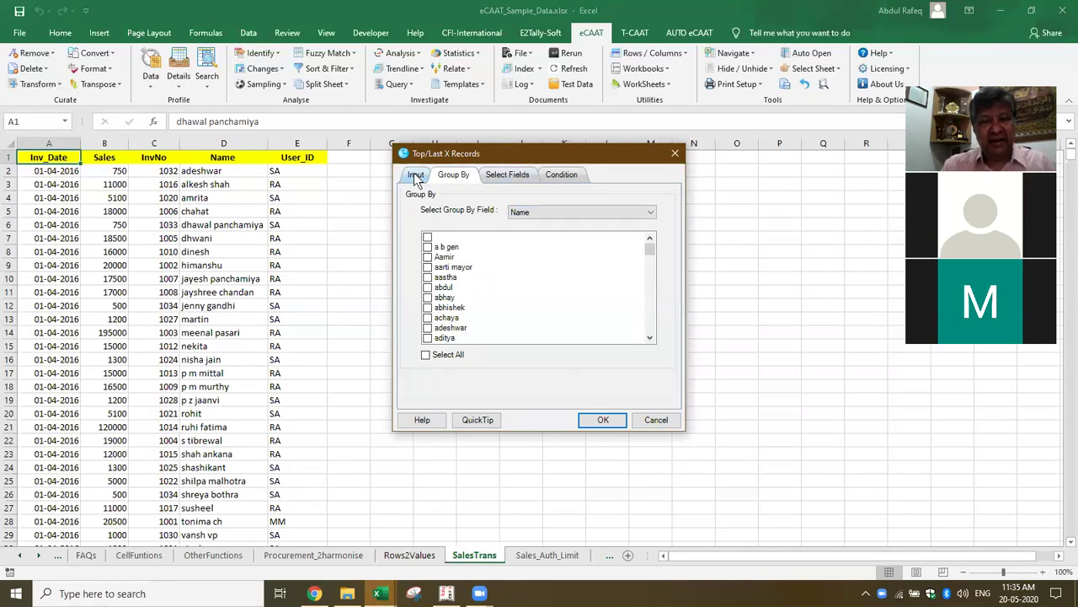
Step: Restrict the grouping to the first four non-blank entries in the Name list
{"action": "left_click", "coordinate": [427, 355]}
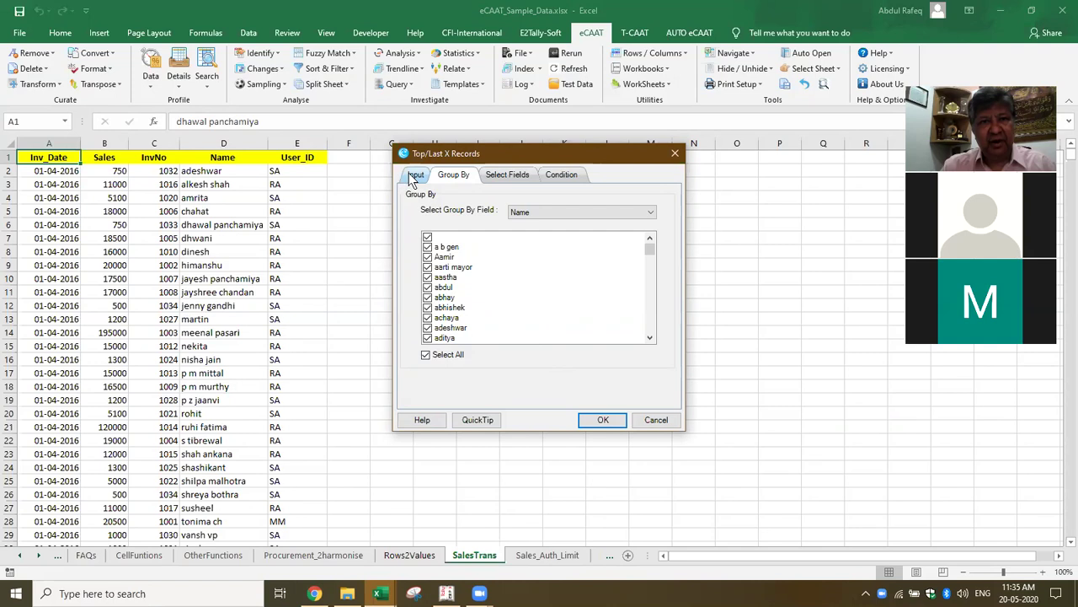
{"action": "left_click", "coordinate": [425, 356]}
{"action": "left_click", "coordinate": [427, 247]}
{"action": "left_click", "coordinate": [428, 257]}
{"action": "left_click", "coordinate": [428, 267]}
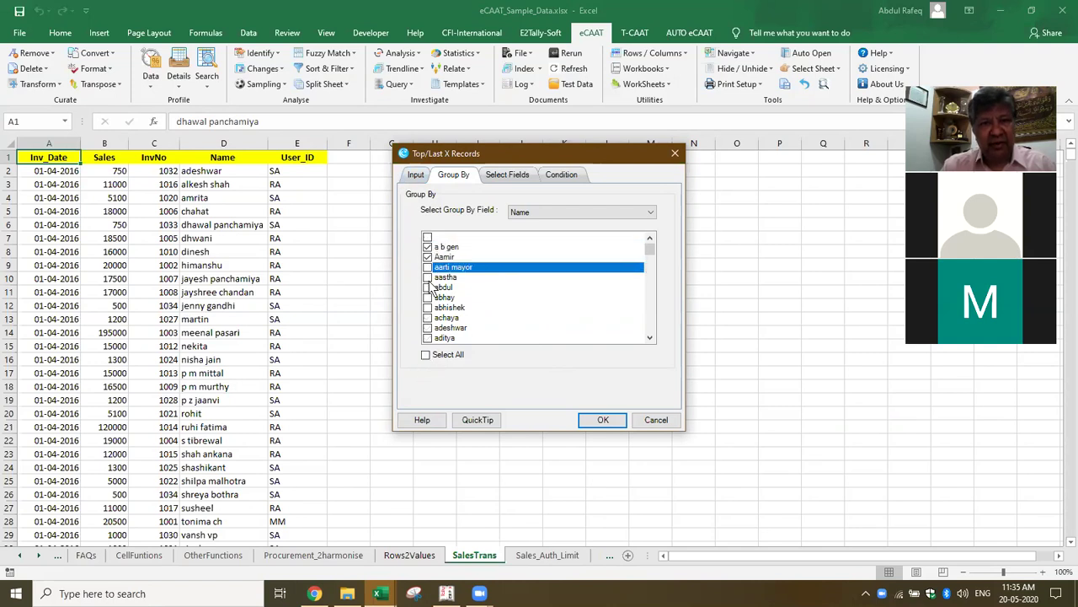
{"action": "left_click", "coordinate": [428, 277]}
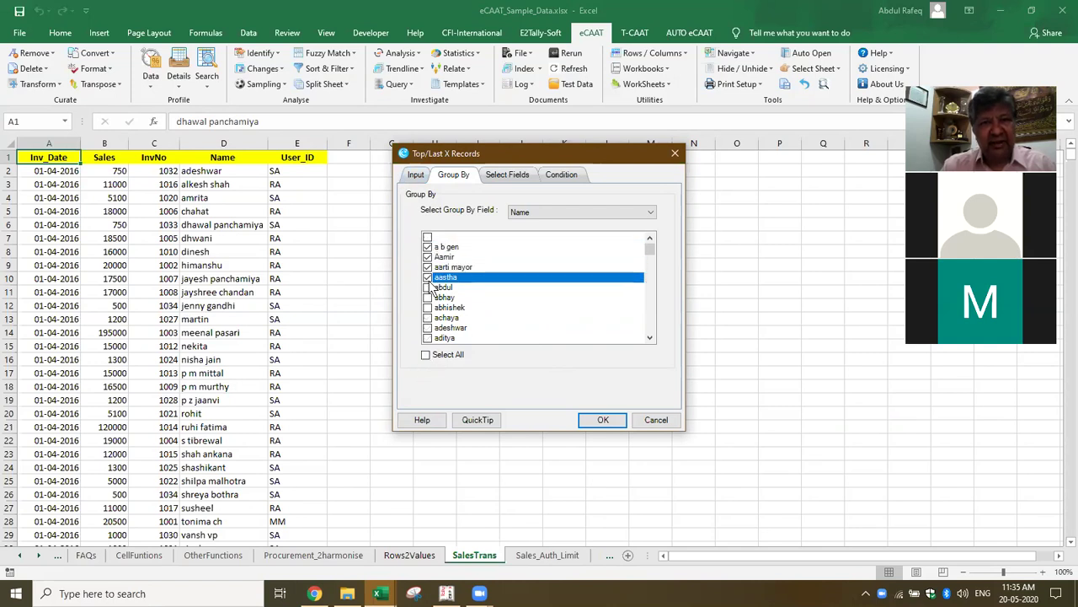
Step: Extract the top 10 records for each selected name in detail view, and review the full result list before closing it
{"action": "left_click", "coordinate": [417, 177]}
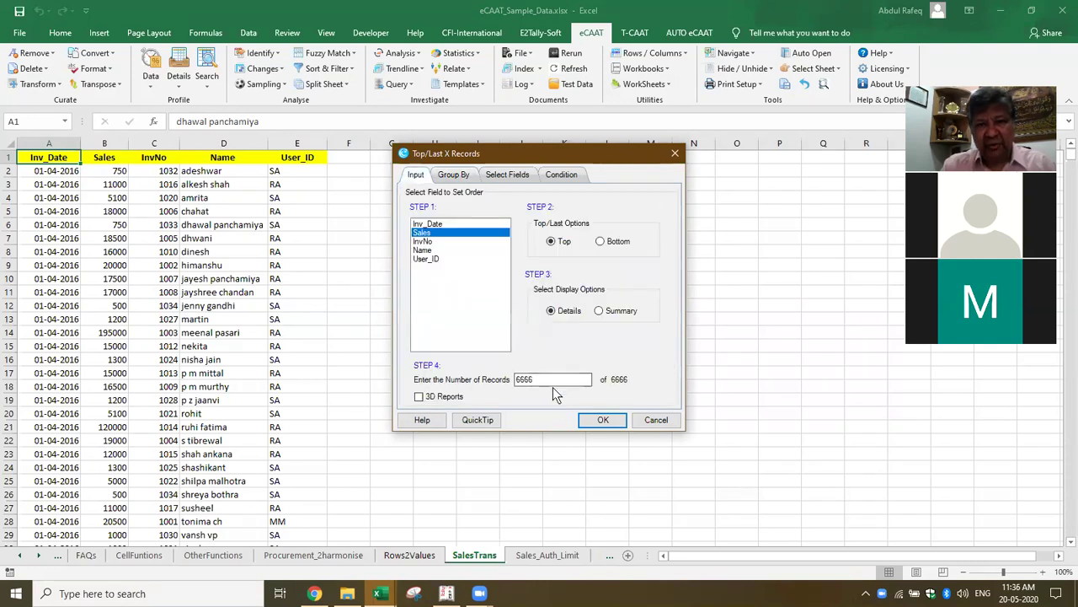
{"action": "left_click_drag", "start_coordinate": [590, 379], "coordinate": [447, 379]}
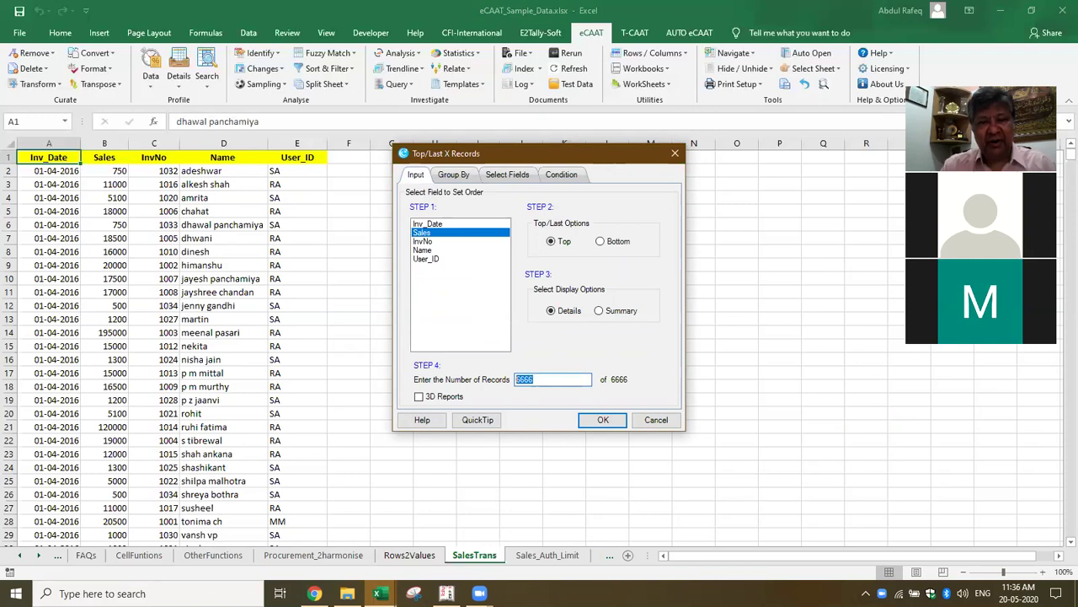
{"action": "type", "text": "10"}
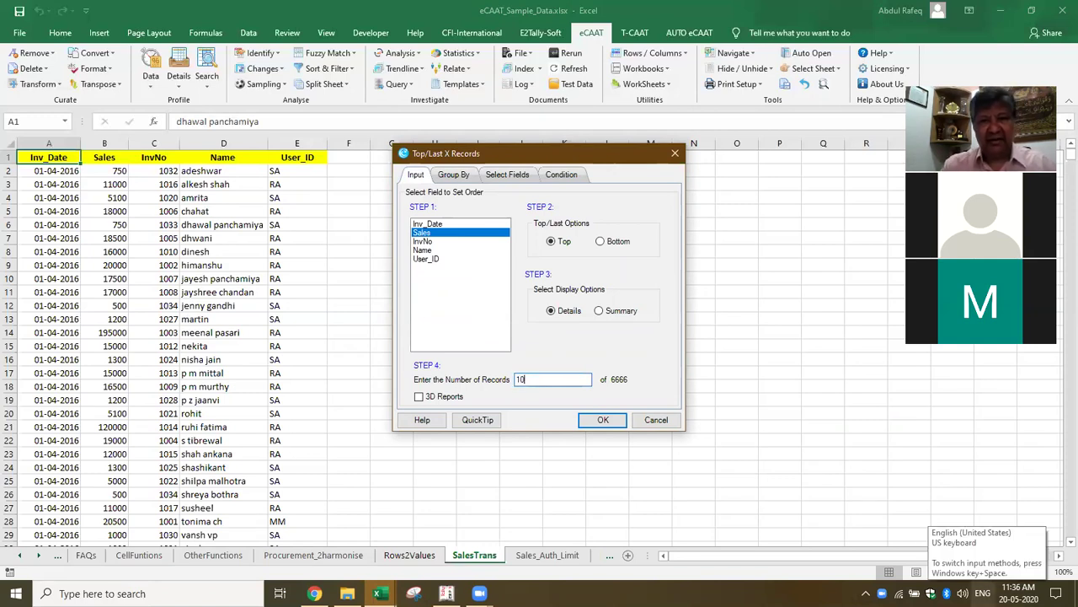
{"action": "left_click", "coordinate": [603, 419]}
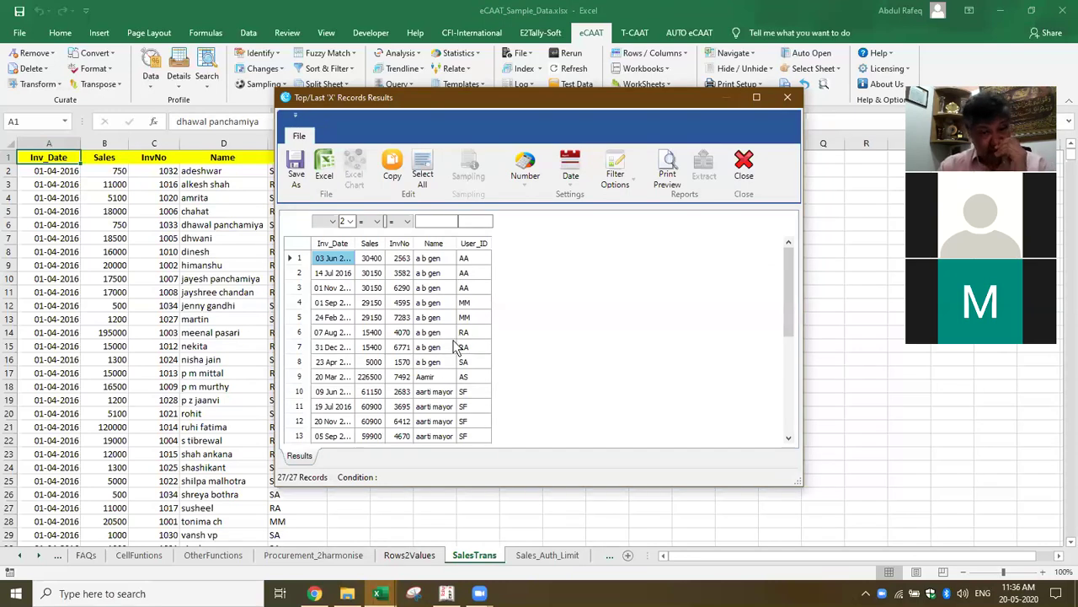
{"action": "left_click", "coordinate": [759, 98]}
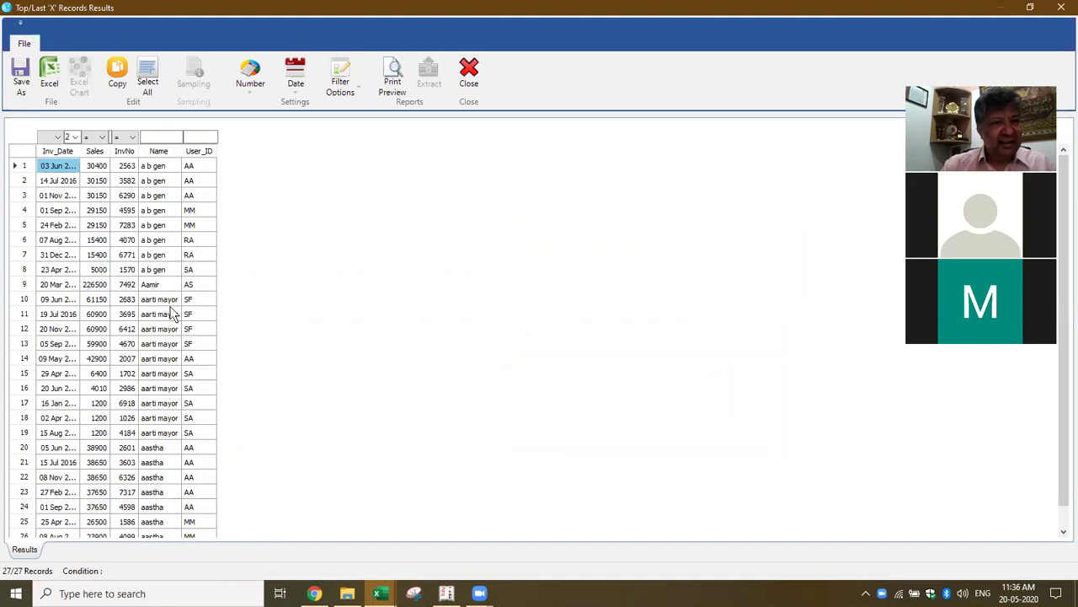
{"action": "scroll", "coordinate": [171, 455], "scroll_direction": "down", "scroll_amount": 1}
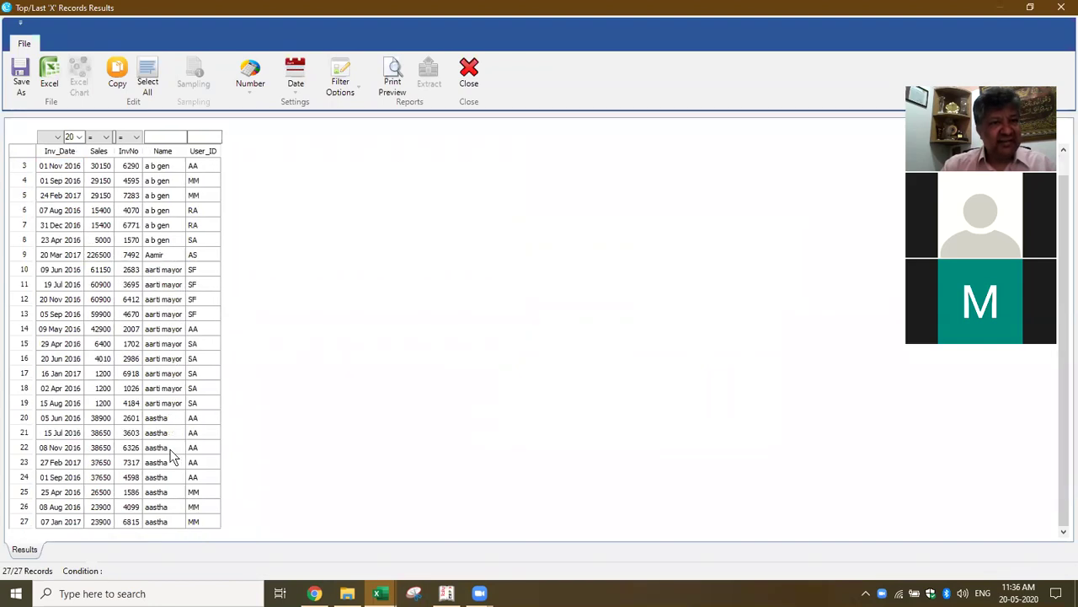
{"action": "left_click", "coordinate": [480, 91]}
{"action": "left_click", "coordinate": [243, 345]}
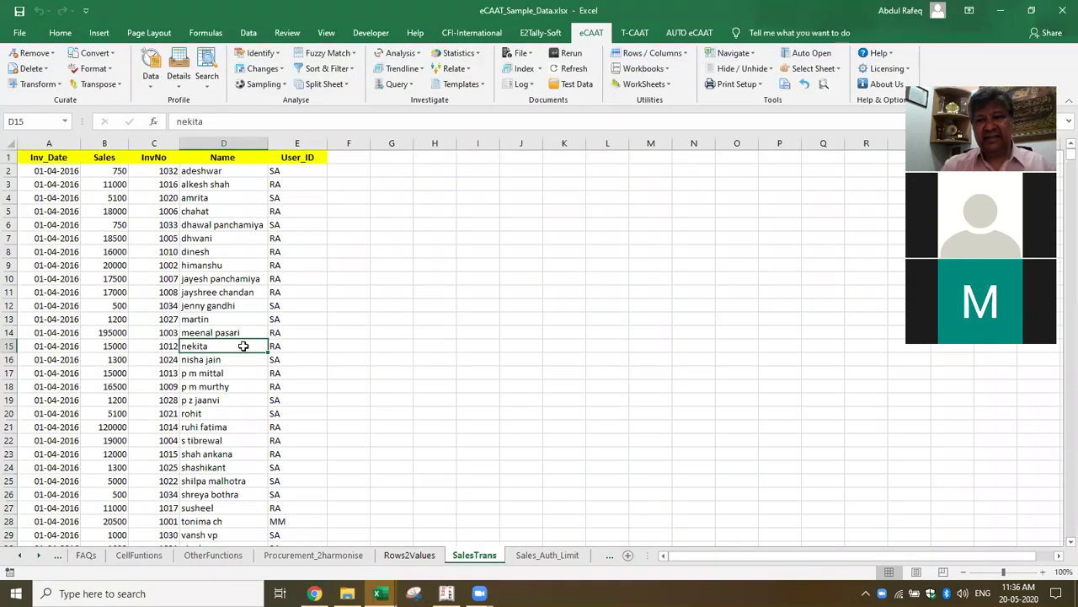
{"action": "left_click", "coordinate": [231, 267]}
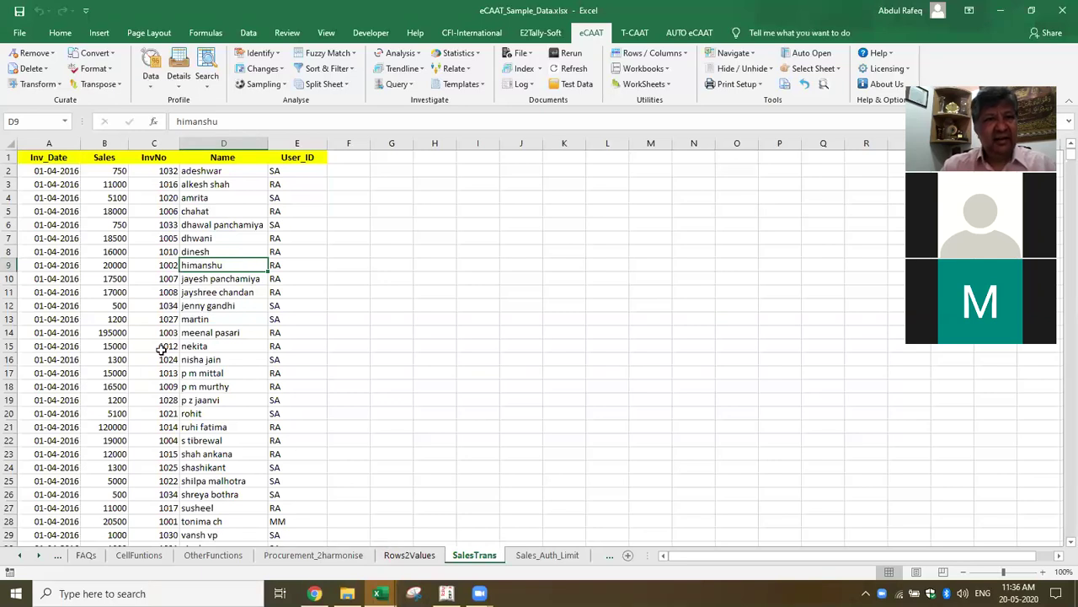
{"action": "left_click", "coordinate": [165, 359]}
{"action": "left_click", "coordinate": [216, 238]}
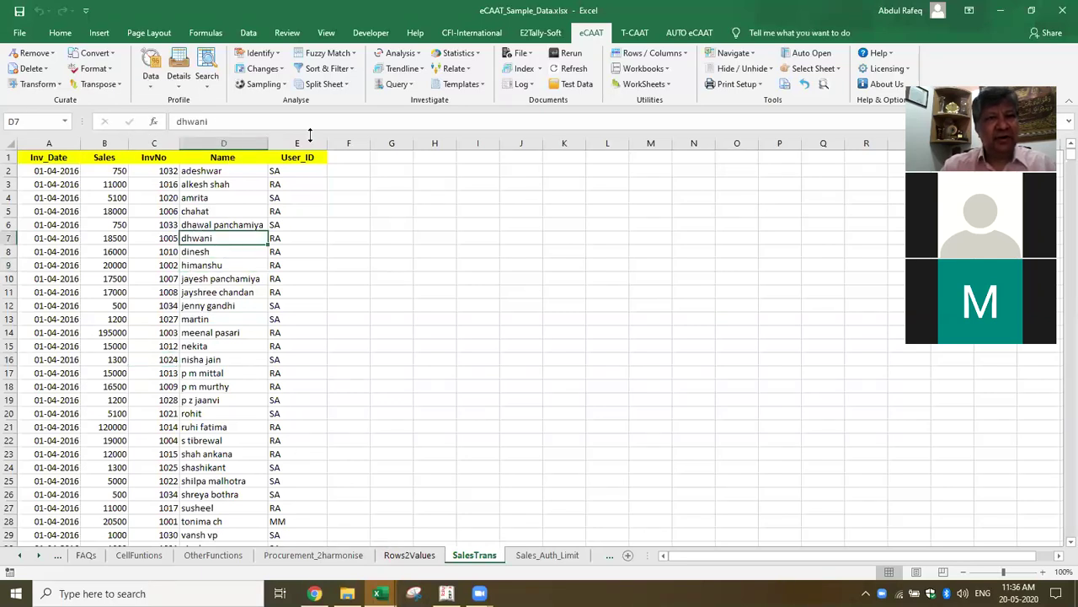
{"action": "key", "text": "Right"}
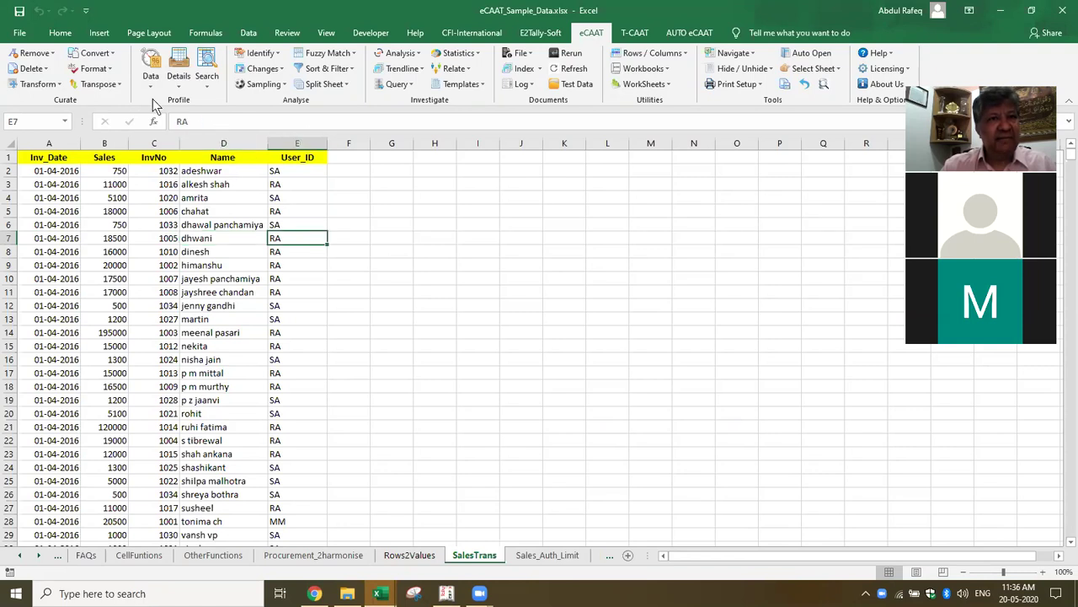
{"action": "left_click", "coordinate": [150, 88]}
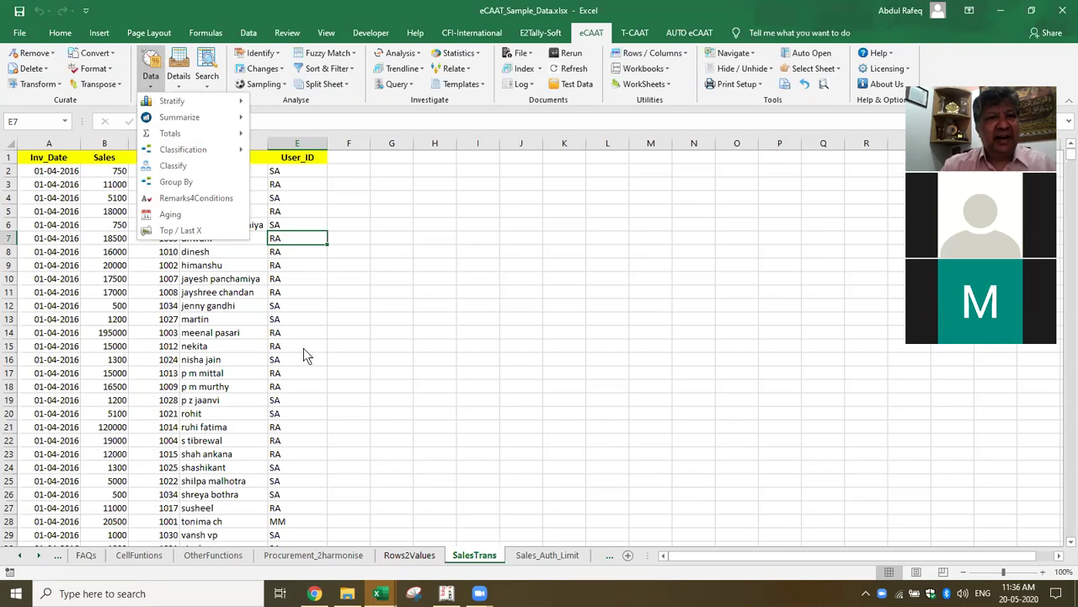
{"action": "left_click", "coordinate": [295, 339]}
{"action": "left_click", "coordinate": [233, 319]}
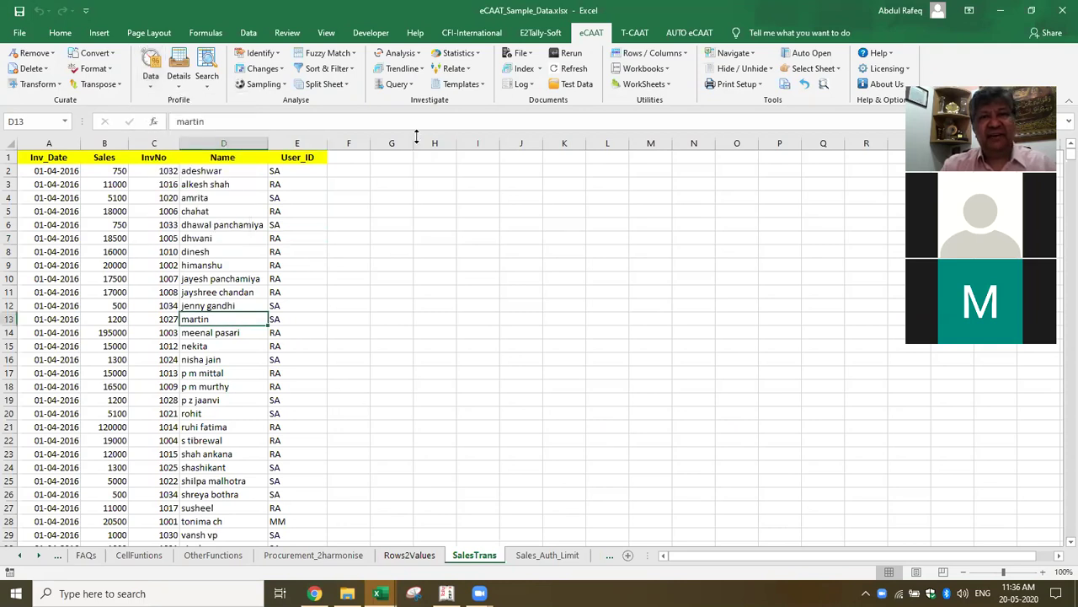
Step: Start a 2D MIS analysis on SalesTrans with Inv_Date as the date field and Sales as the analysed field
{"action": "left_click", "coordinate": [419, 58]}
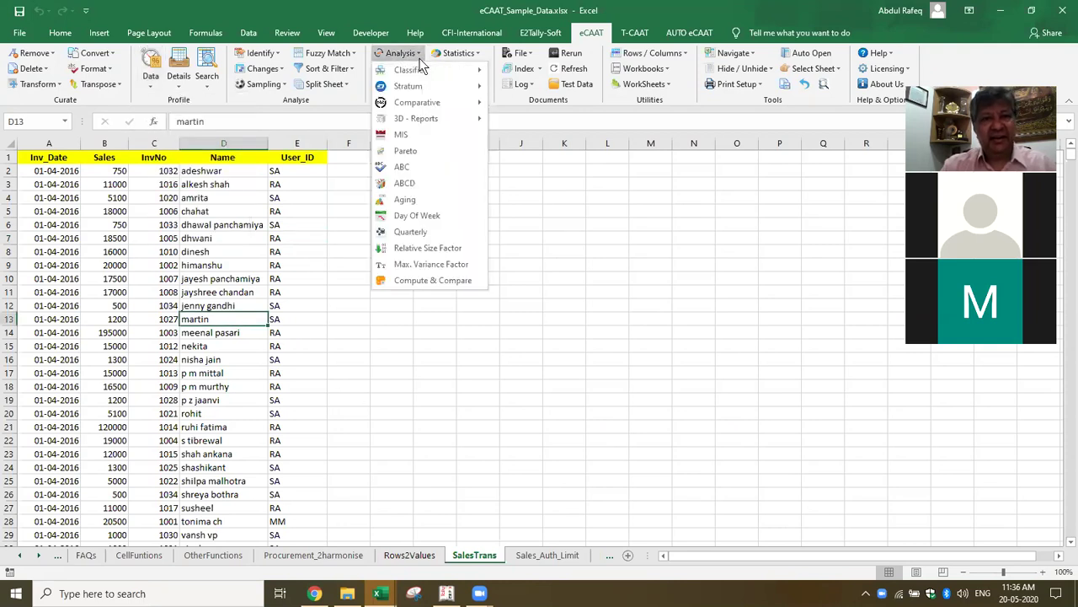
{"action": "left_click", "coordinate": [417, 137]}
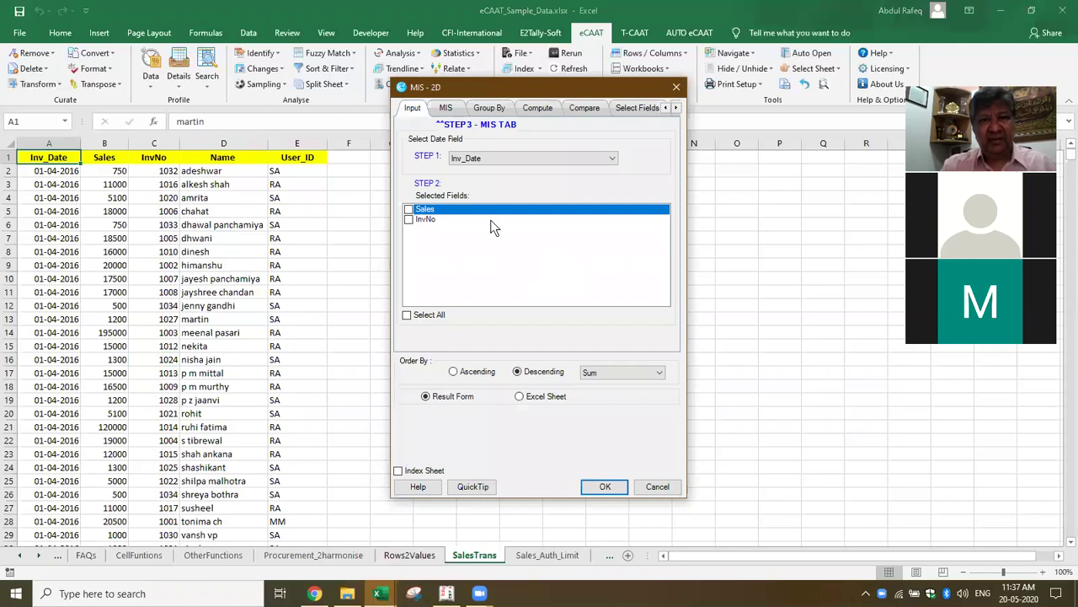
{"action": "left_click", "coordinate": [409, 209]}
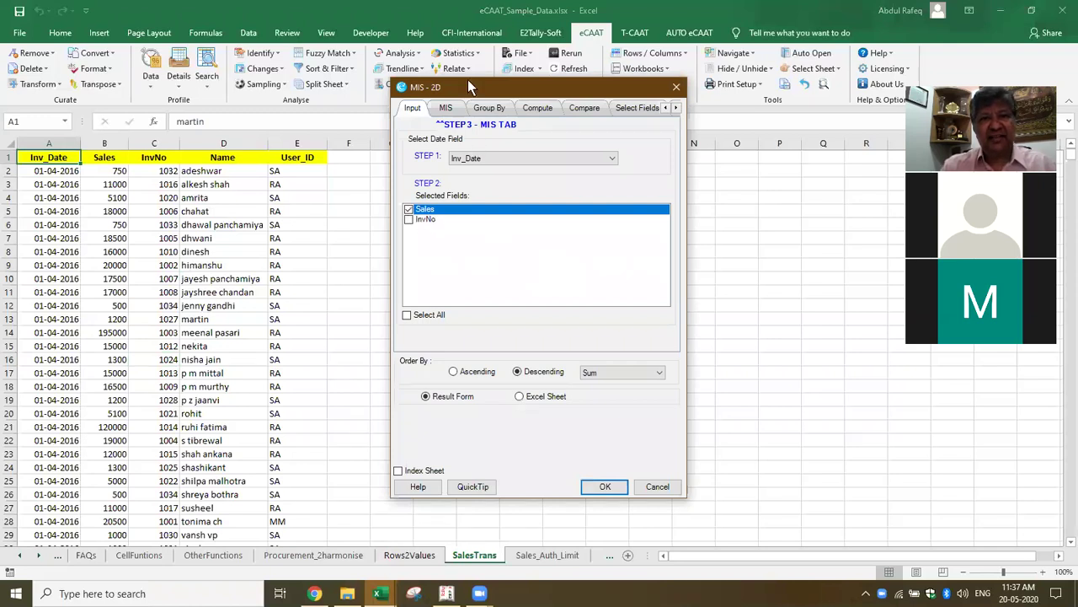
{"action": "left_click", "coordinate": [447, 108]}
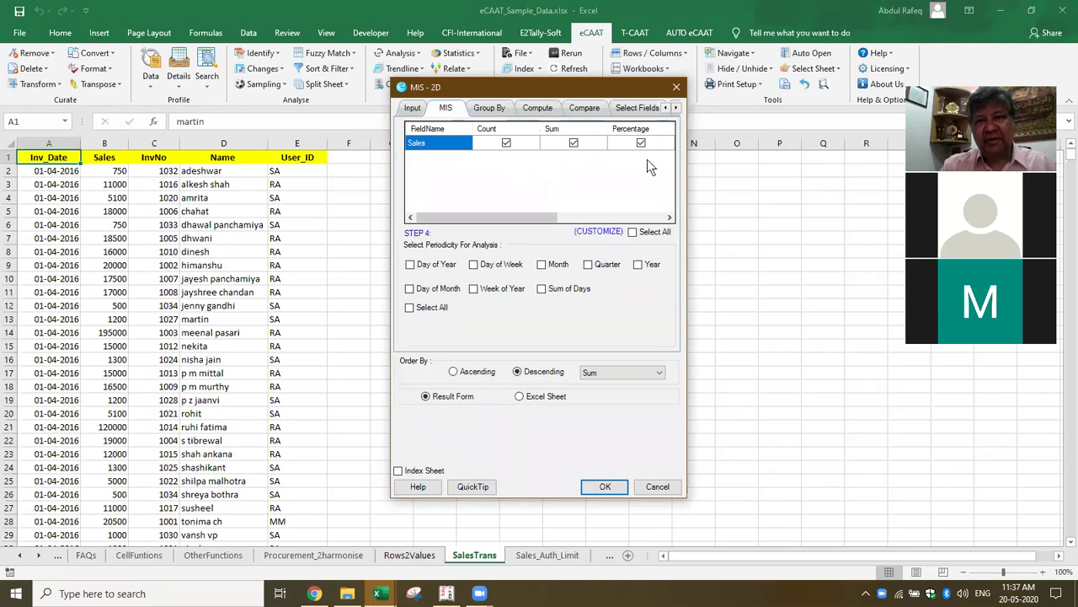
Step: Group the MIS - 2D analysis of Sales by the Name field and try to run it
{"action": "left_click", "coordinate": [486, 110]}
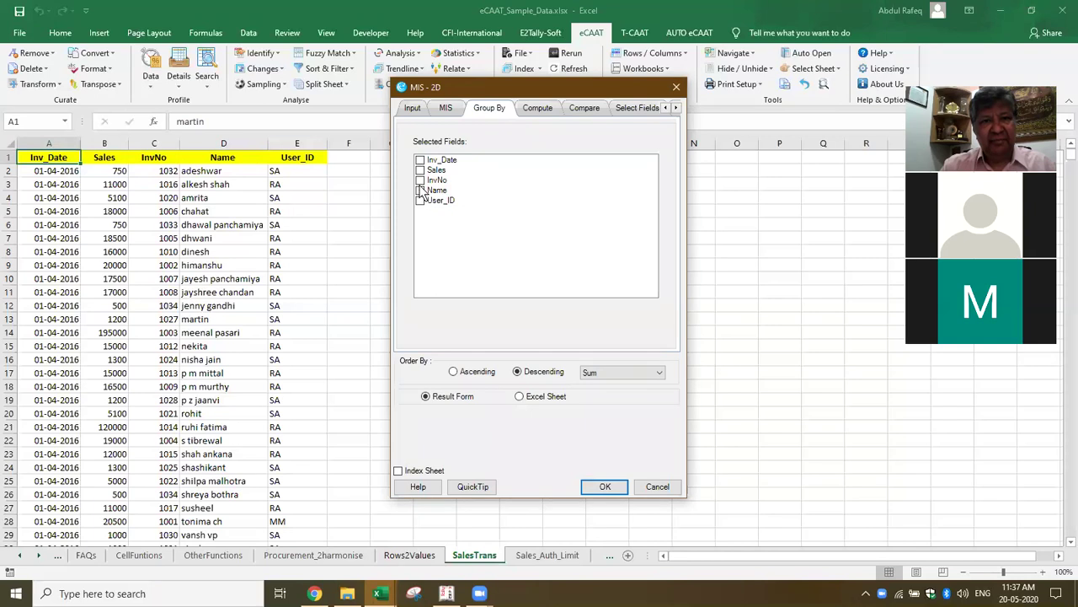
{"action": "left_click", "coordinate": [420, 190]}
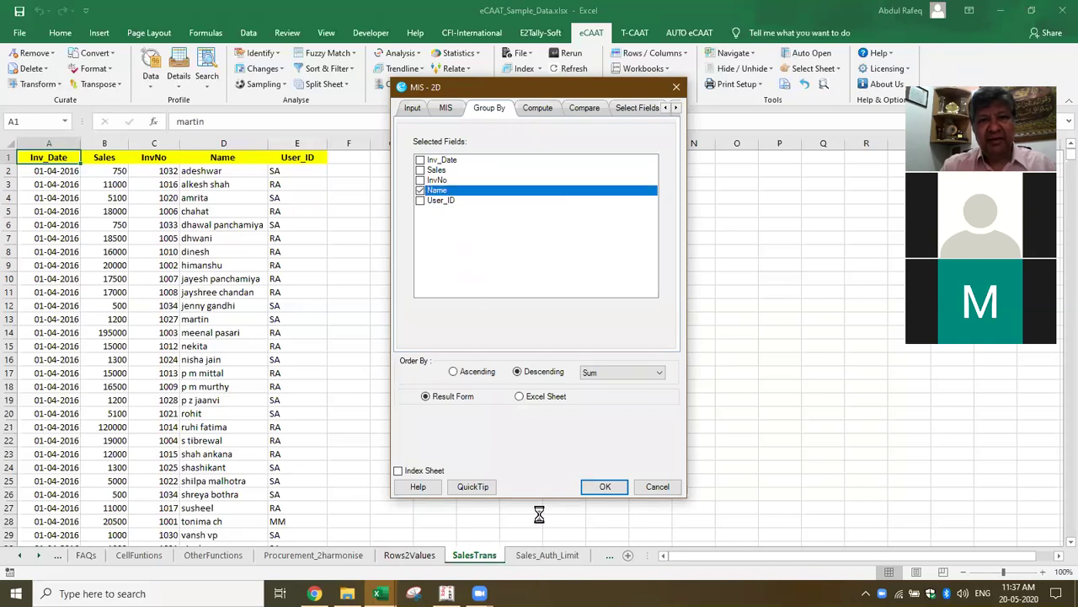
{"action": "left_click", "coordinate": [605, 486]}
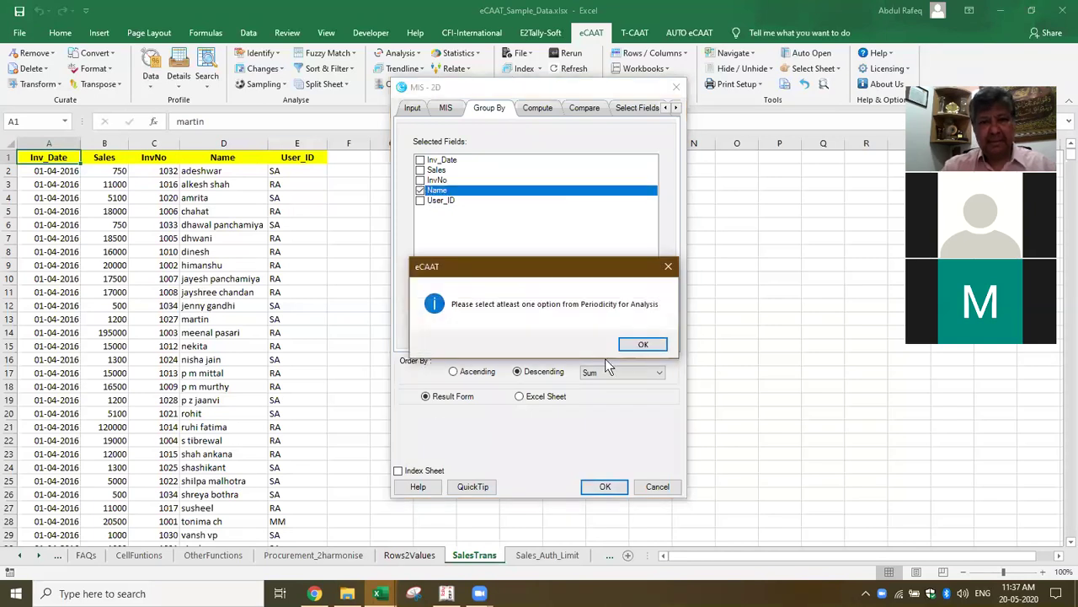
{"action": "left_click", "coordinate": [642, 344]}
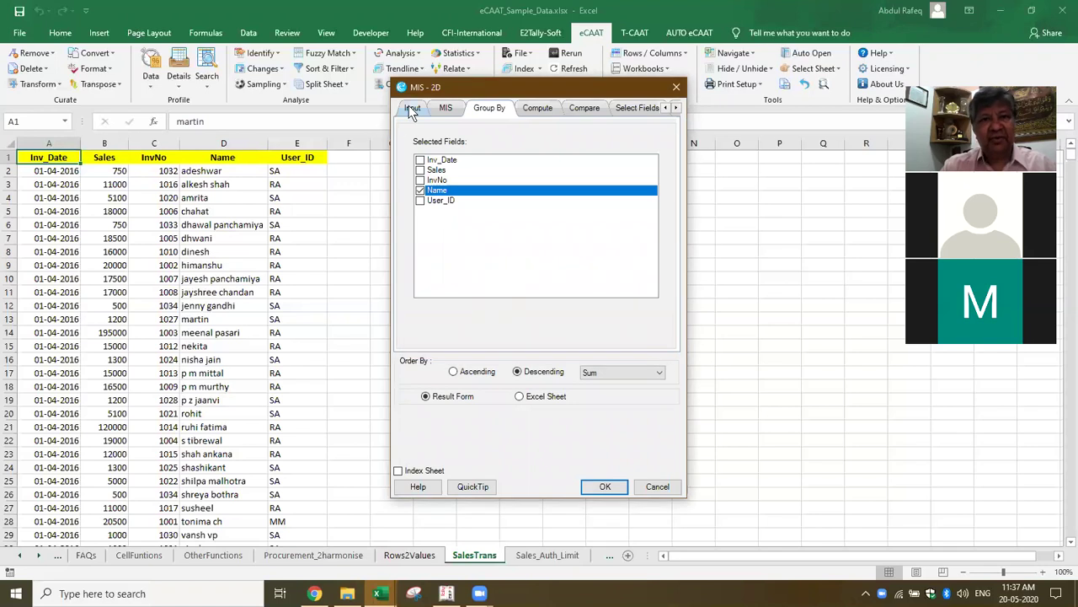
Step: Set the periodicity for analysis to Month and run the MIS - 2D analysis
{"action": "left_click", "coordinate": [411, 110]}
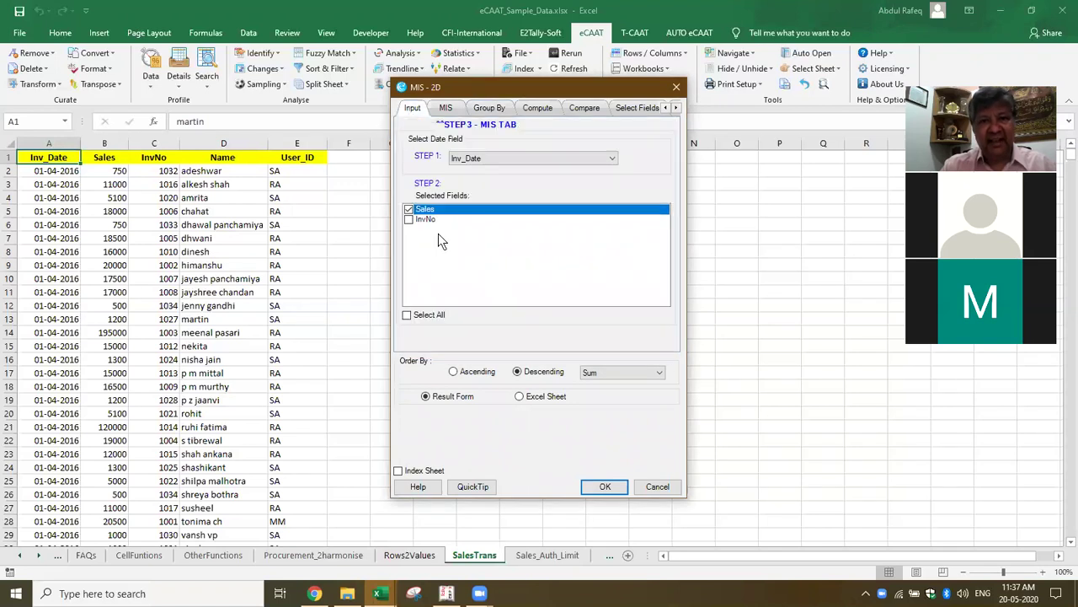
{"action": "left_click", "coordinate": [450, 110]}
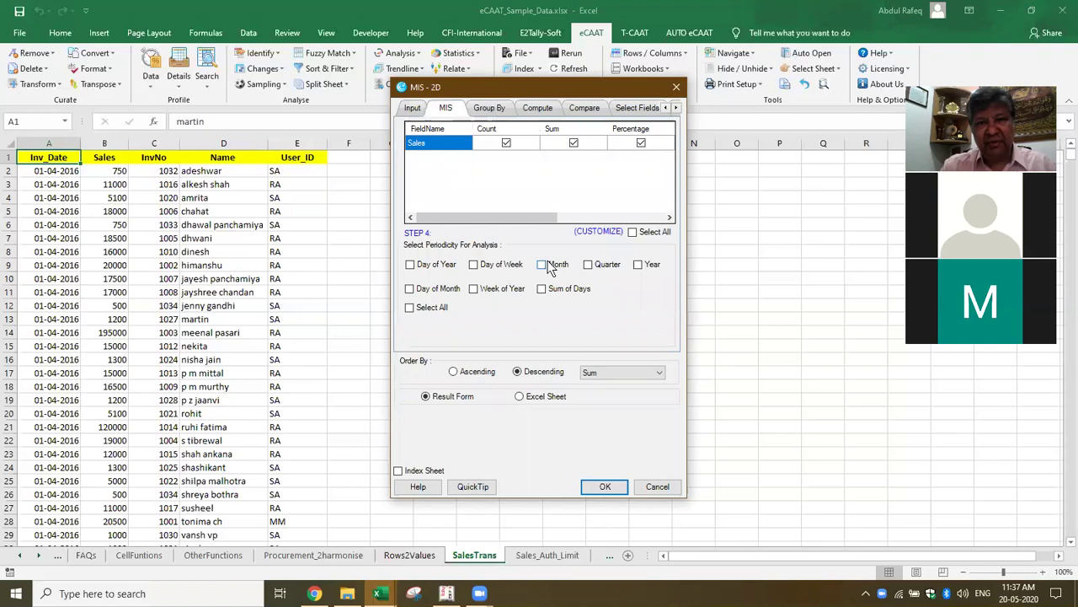
{"action": "left_click", "coordinate": [419, 271]}
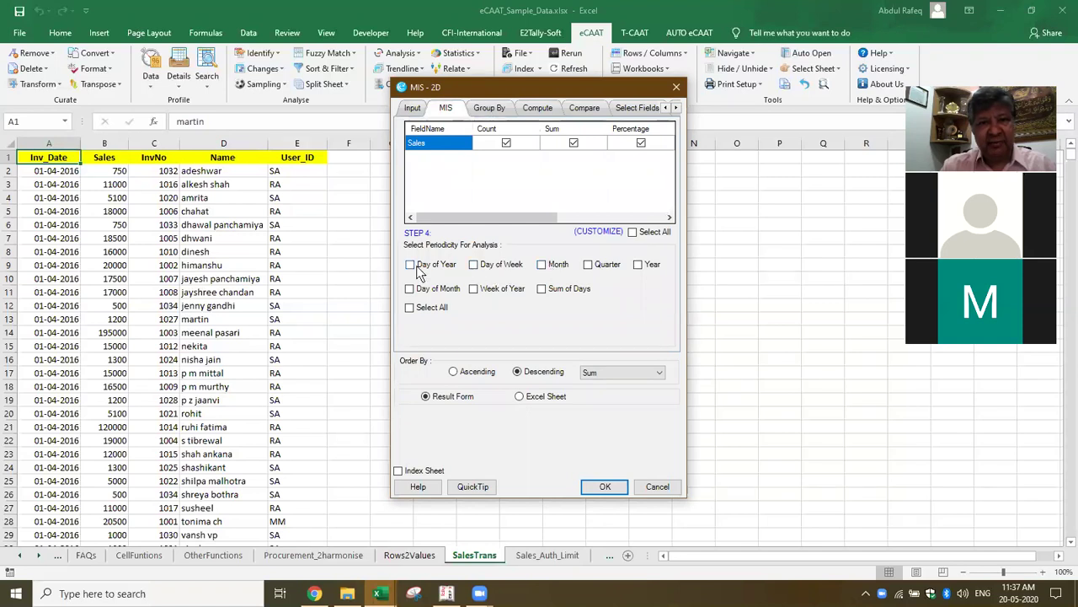
{"action": "left_click", "coordinate": [420, 274]}
{"action": "left_click", "coordinate": [541, 266]}
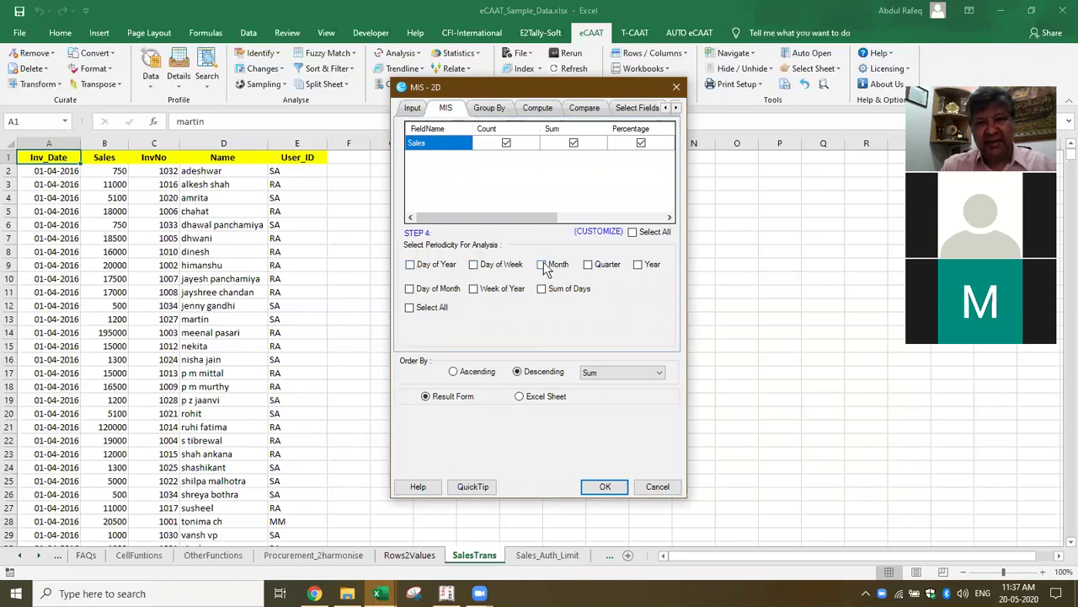
{"action": "left_click", "coordinate": [601, 486]}
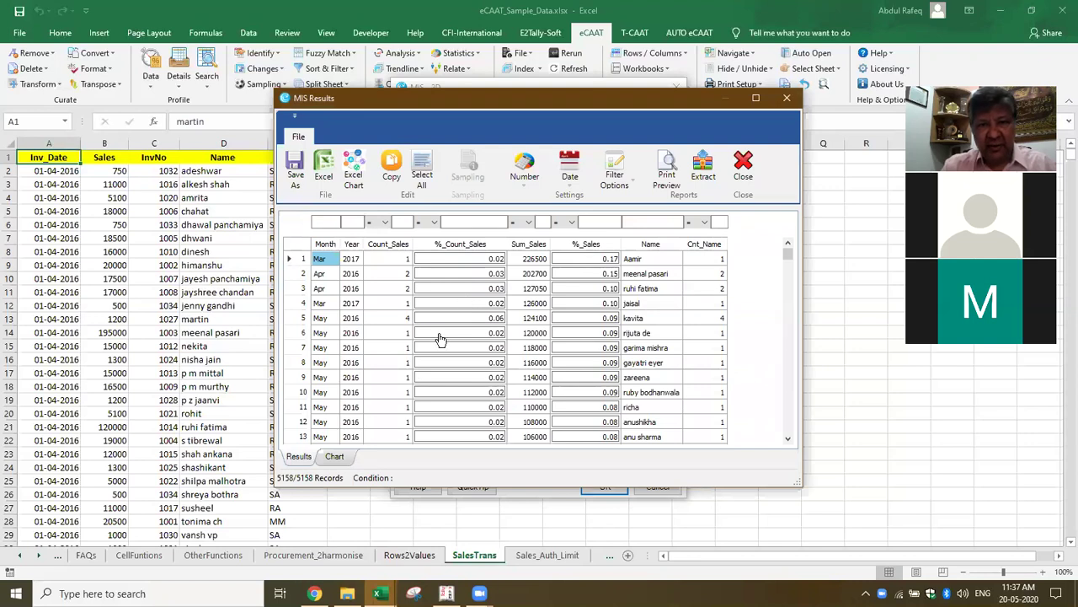
Step: Examine the monthly sales count, sum and percentage per name in the MIS results, and close them
{"action": "left_click", "coordinate": [440, 336]}
{"action": "left_click", "coordinate": [657, 261]}
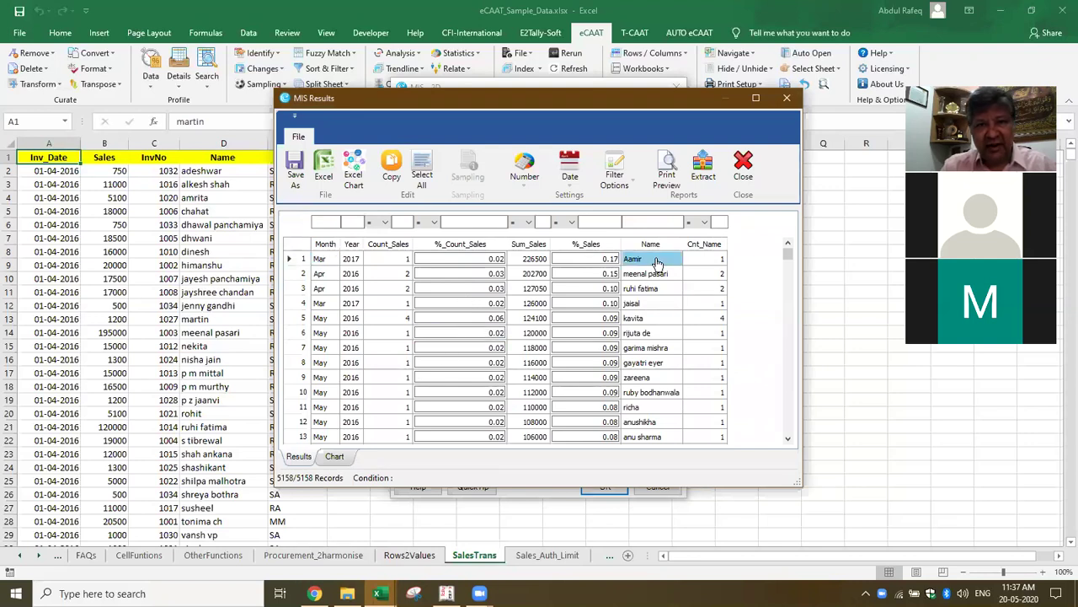
{"action": "left_click", "coordinate": [672, 274]}
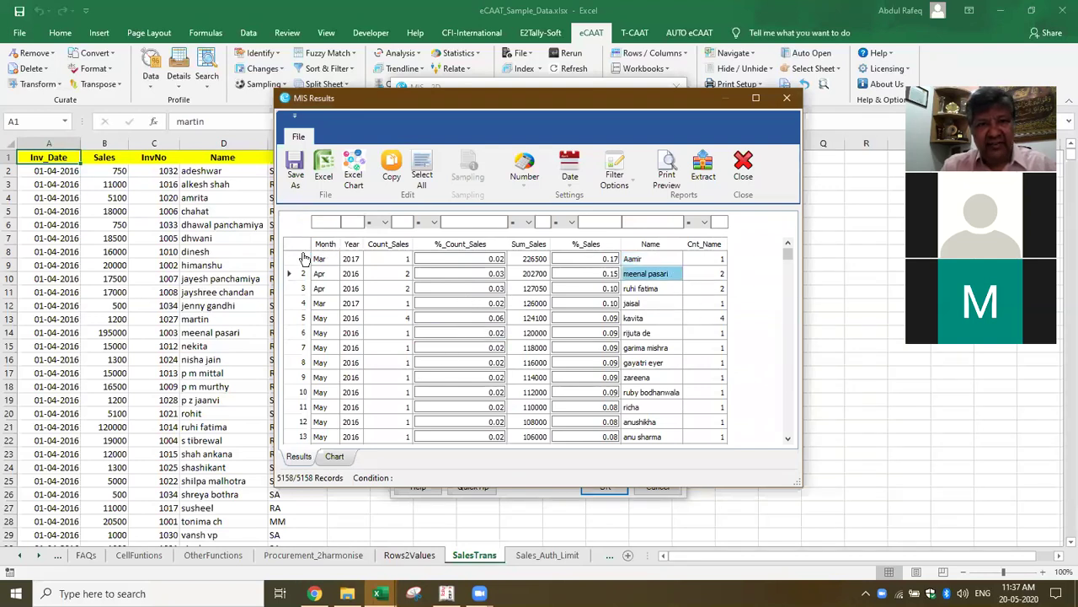
{"action": "scroll", "coordinate": [651, 293], "scroll_direction": "down", "scroll_amount": 7}
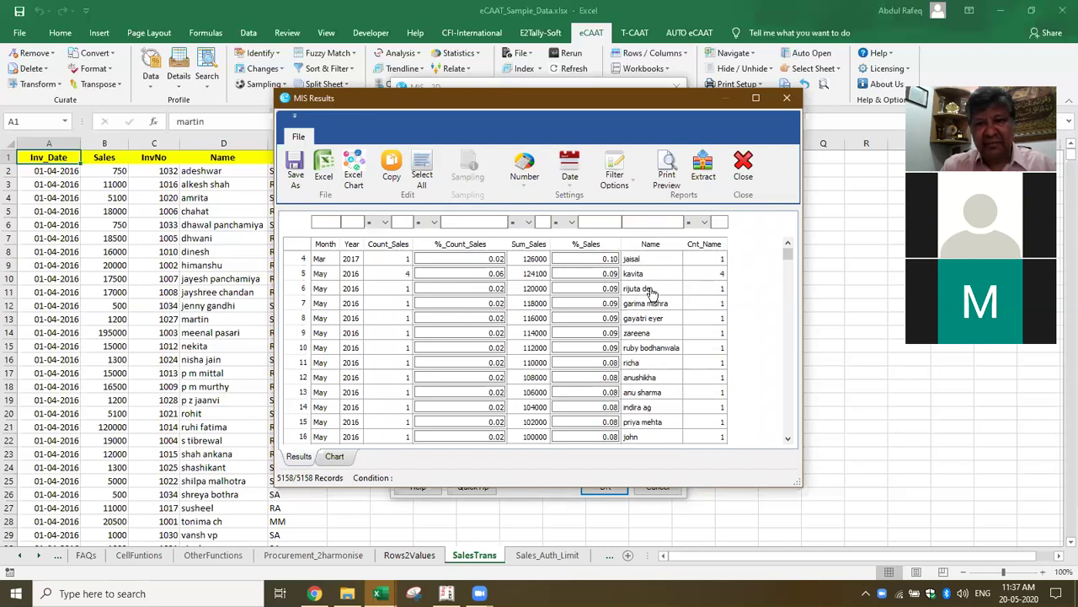
{"action": "scroll", "coordinate": [638, 376], "scroll_direction": "down", "scroll_amount": 6}
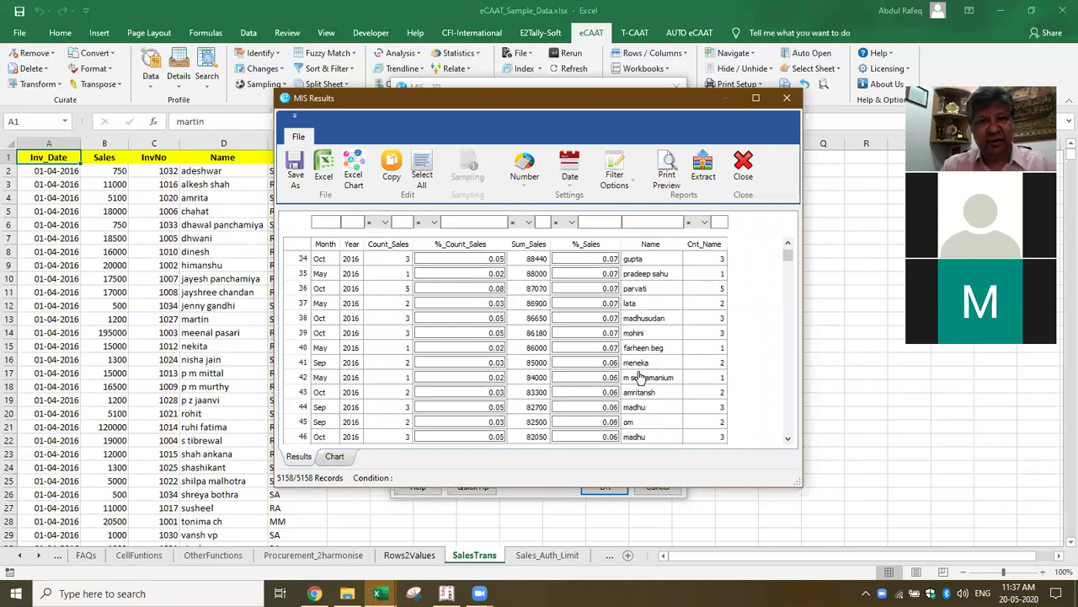
{"action": "scroll", "coordinate": [638, 377], "scroll_direction": "up", "scroll_amount": 12}
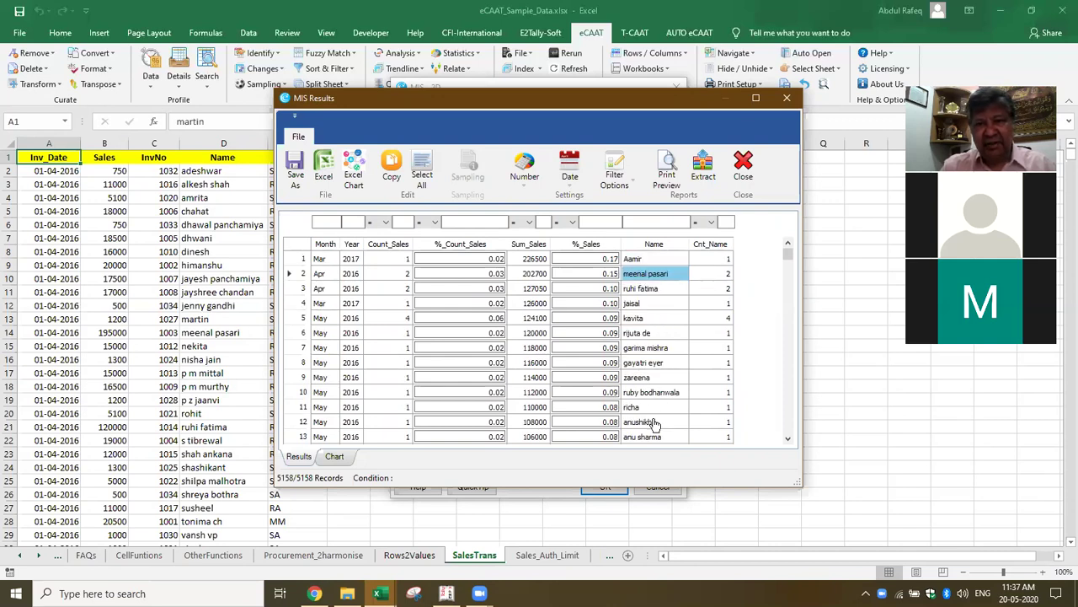
{"action": "scroll", "coordinate": [653, 375], "scroll_direction": "down", "scroll_amount": 5}
{"action": "scroll", "coordinate": [621, 376], "scroll_direction": "up", "scroll_amount": 5}
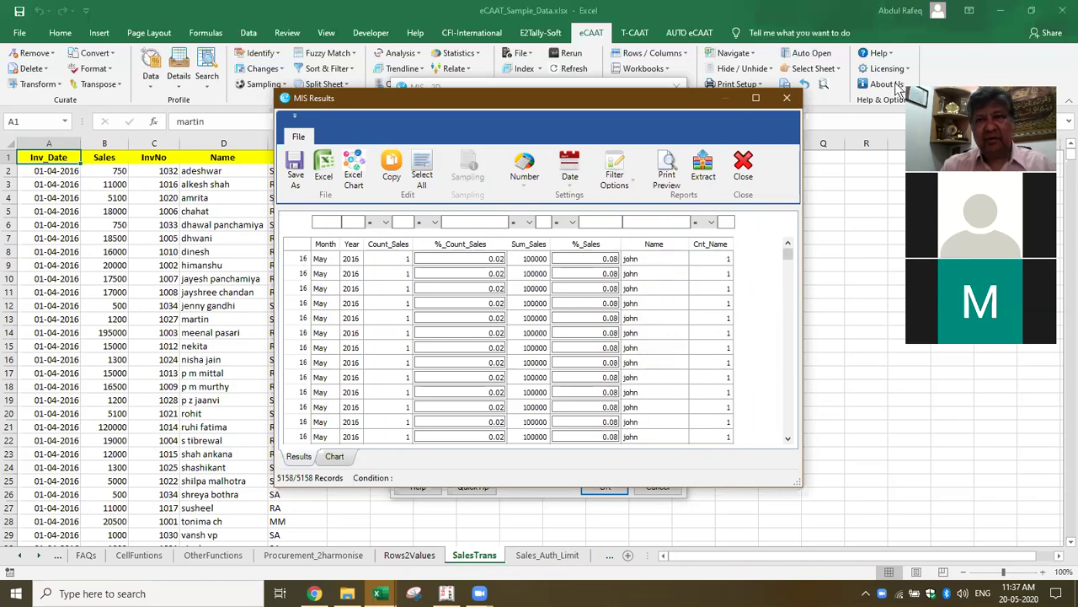
{"action": "left_click", "coordinate": [743, 165]}
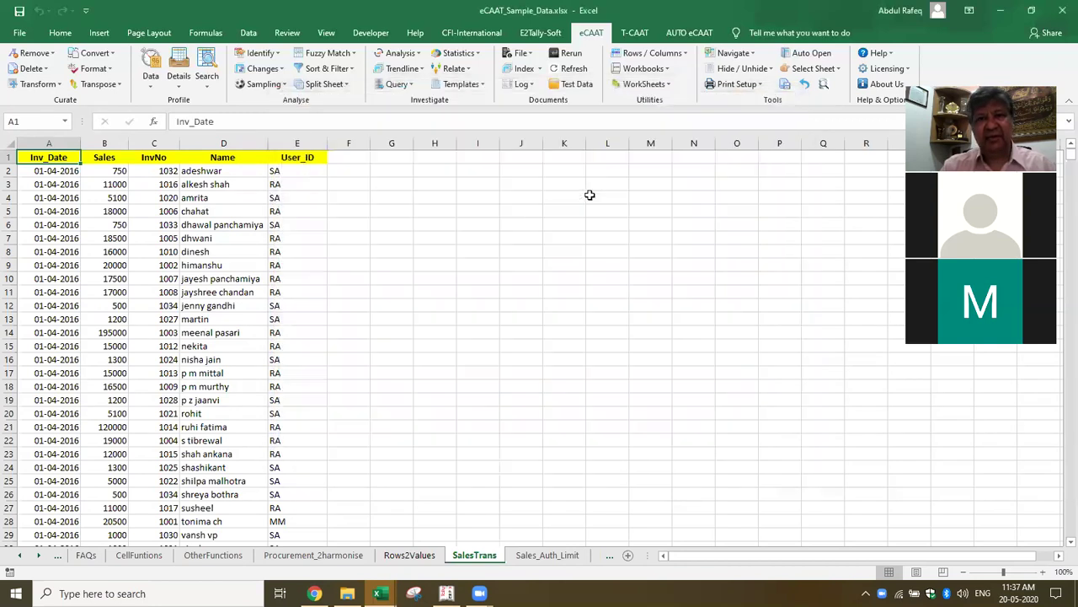
Step: Start a Top / Last X analysis of the SalesTrans sheet, grouped by Name with all names selected
{"action": "left_click", "coordinate": [228, 302]}
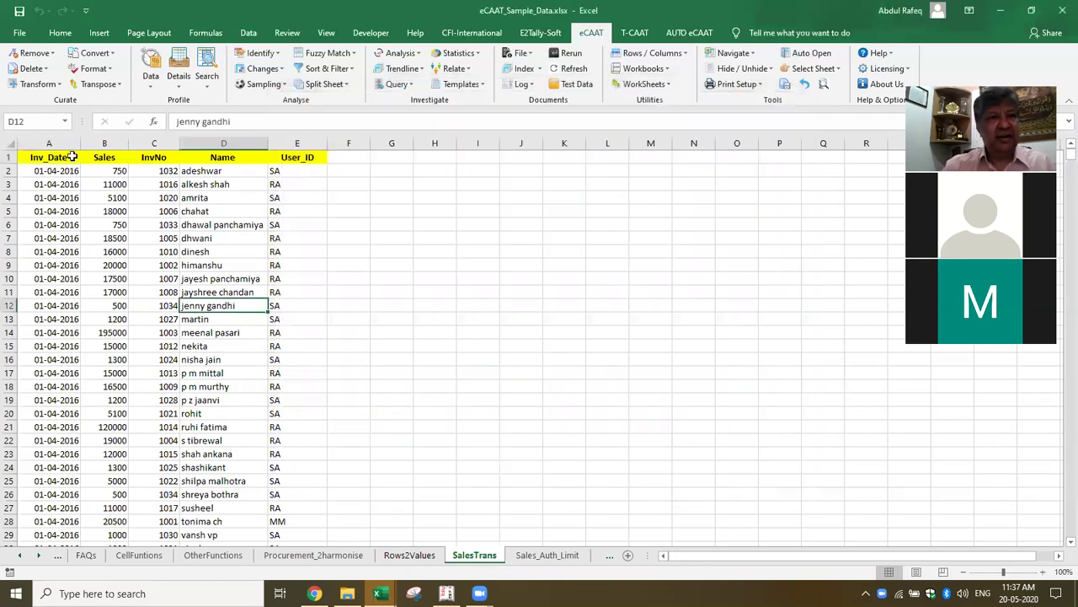
{"action": "left_click", "coordinate": [152, 84]}
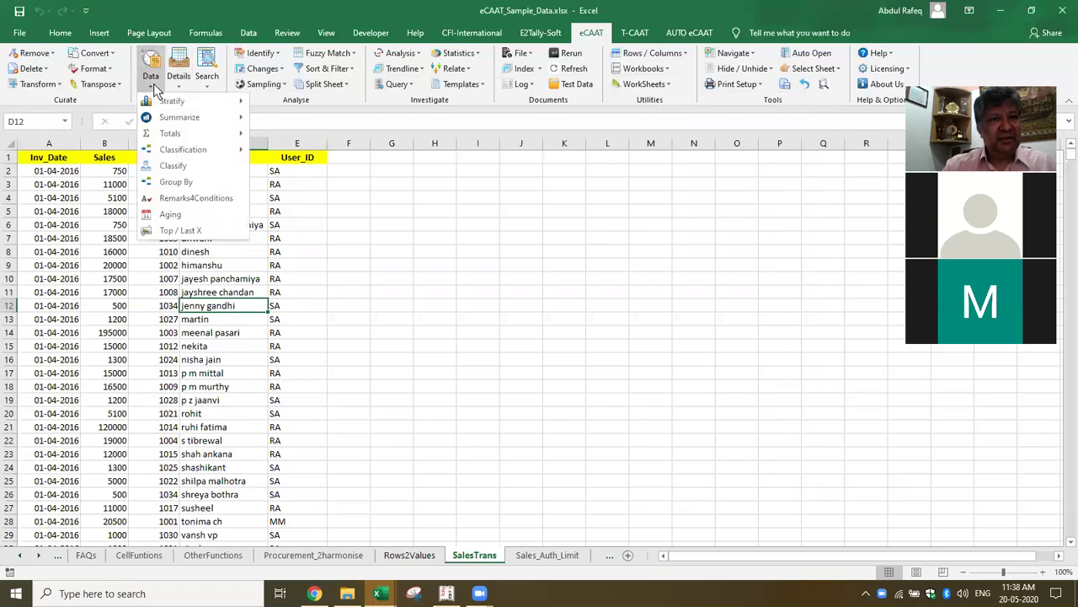
{"action": "left_click", "coordinate": [202, 230]}
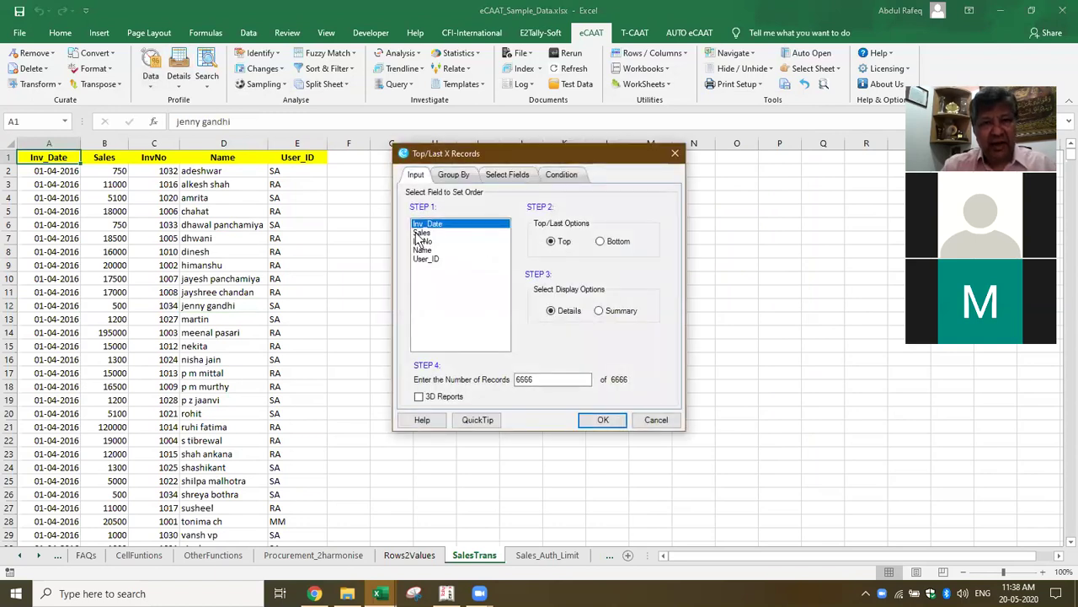
{"action": "left_click", "coordinate": [453, 176]}
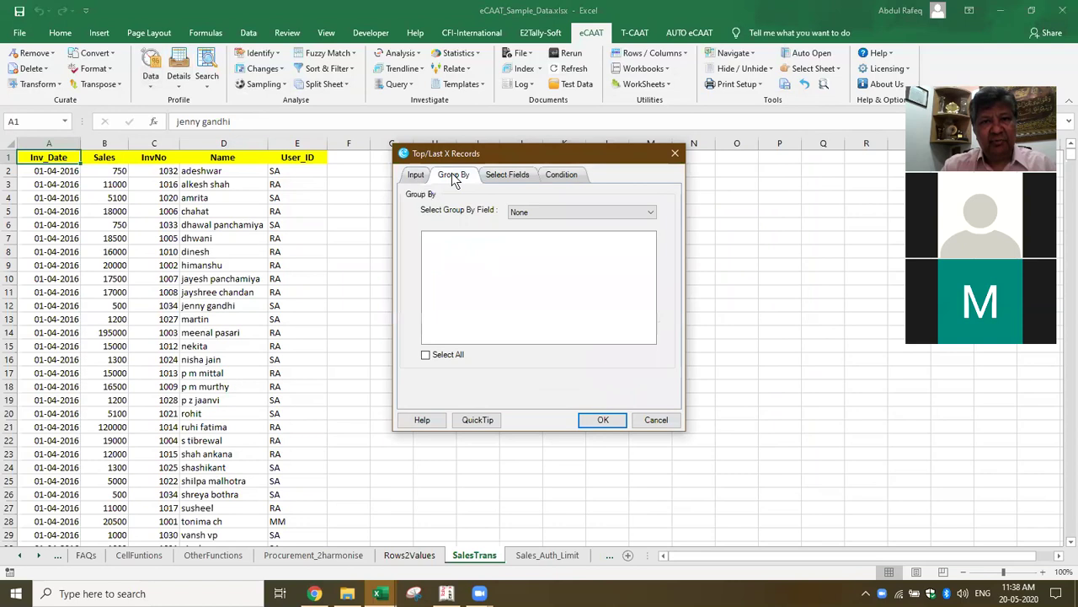
{"action": "left_click", "coordinate": [577, 213]}
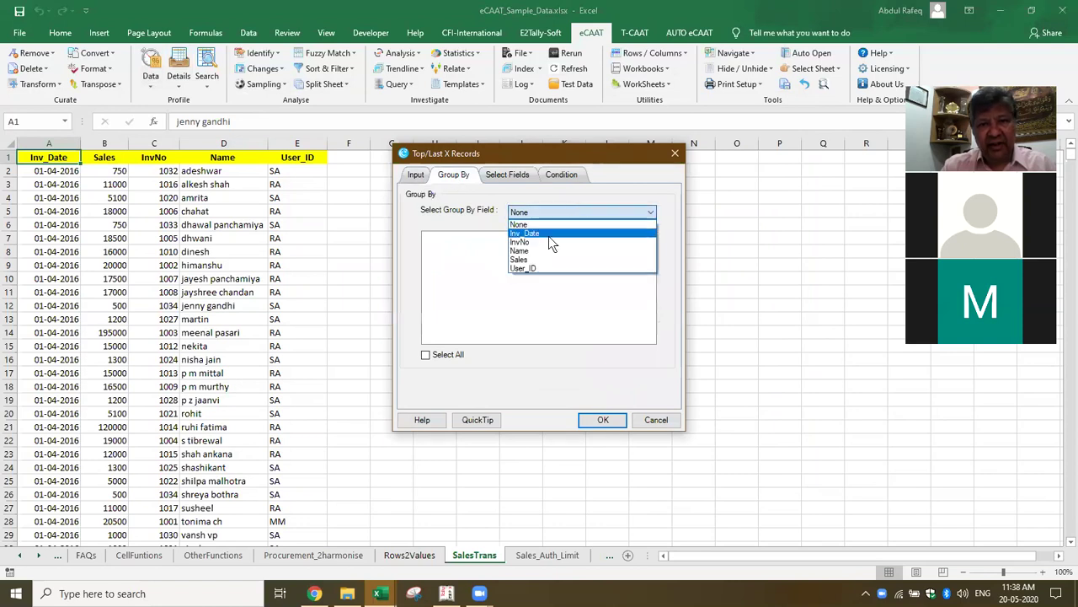
{"action": "left_click", "coordinate": [543, 250]}
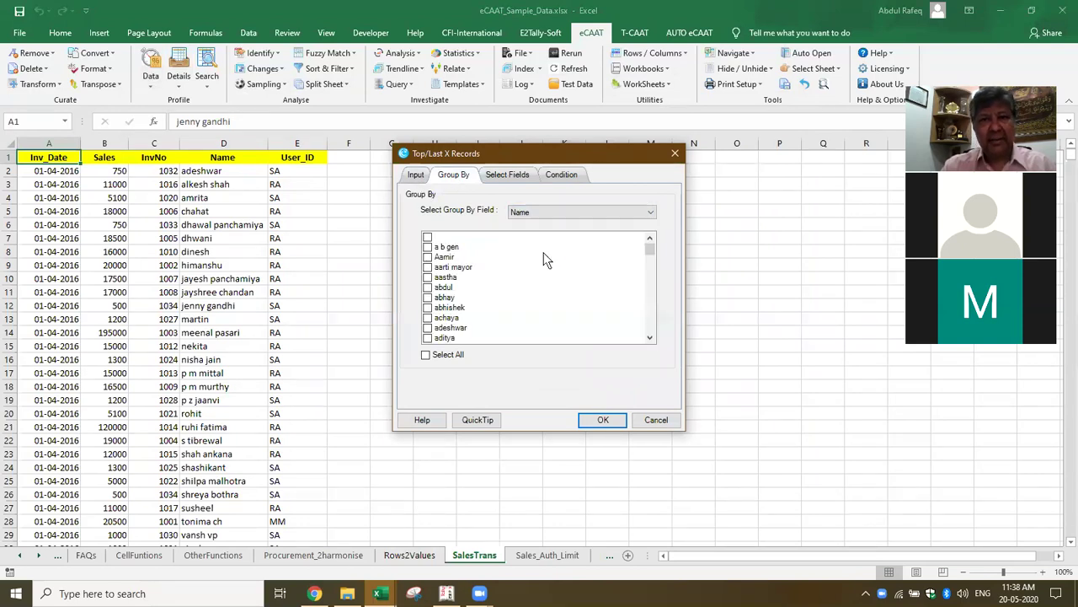
{"action": "left_click", "coordinate": [425, 355]}
Step: Try to run the detailed top-records report ordered by Sales, limited to 10 records
{"action": "left_click", "coordinate": [419, 175]}
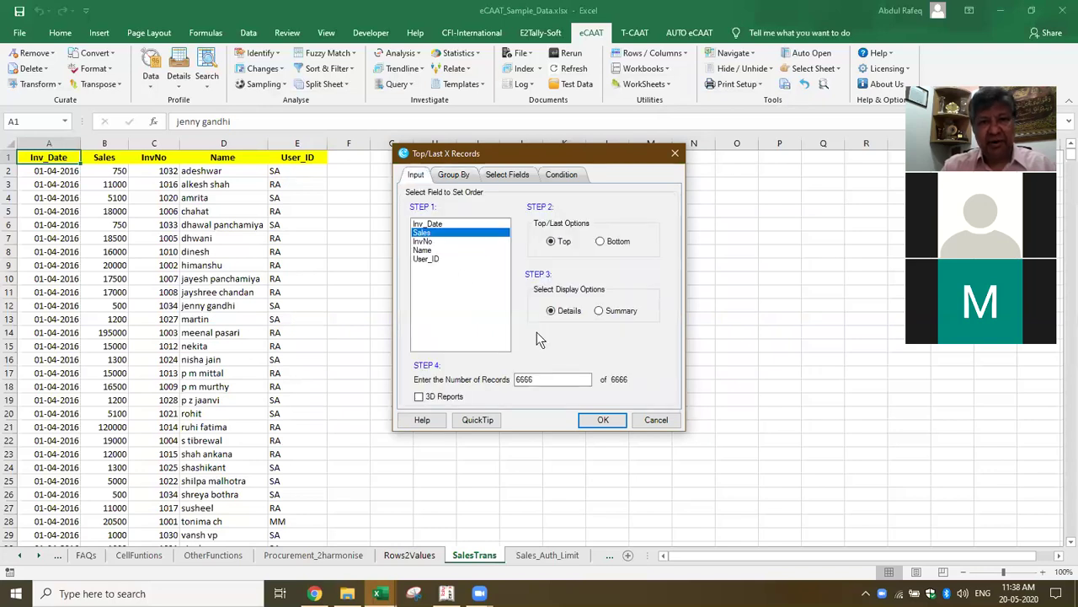
{"action": "key", "text": "shift+Home"}
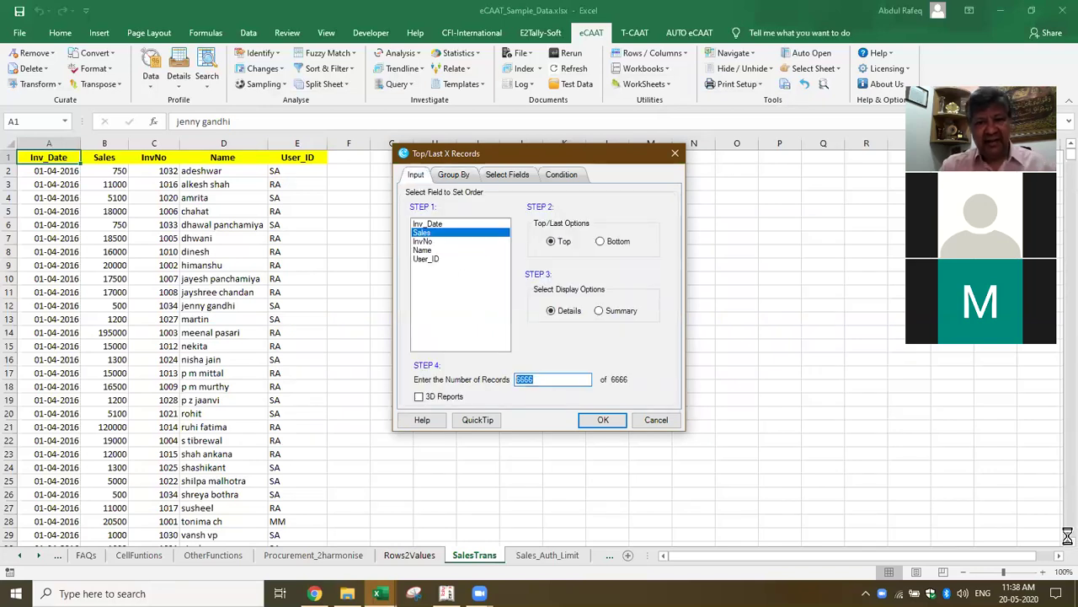
{"action": "type", "text": "10"}
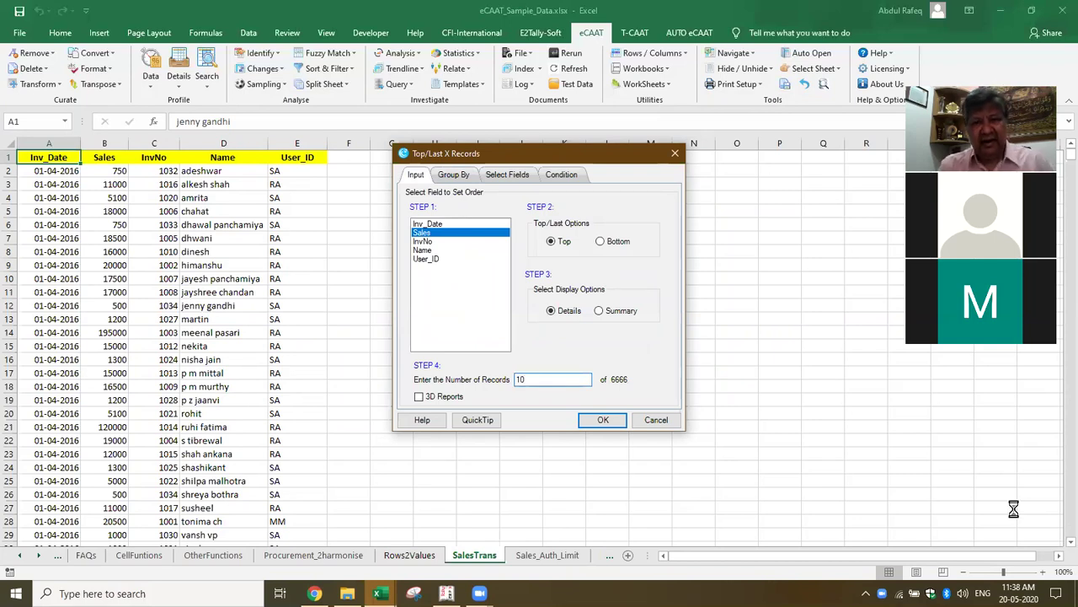
{"action": "left_click", "coordinate": [603, 420]}
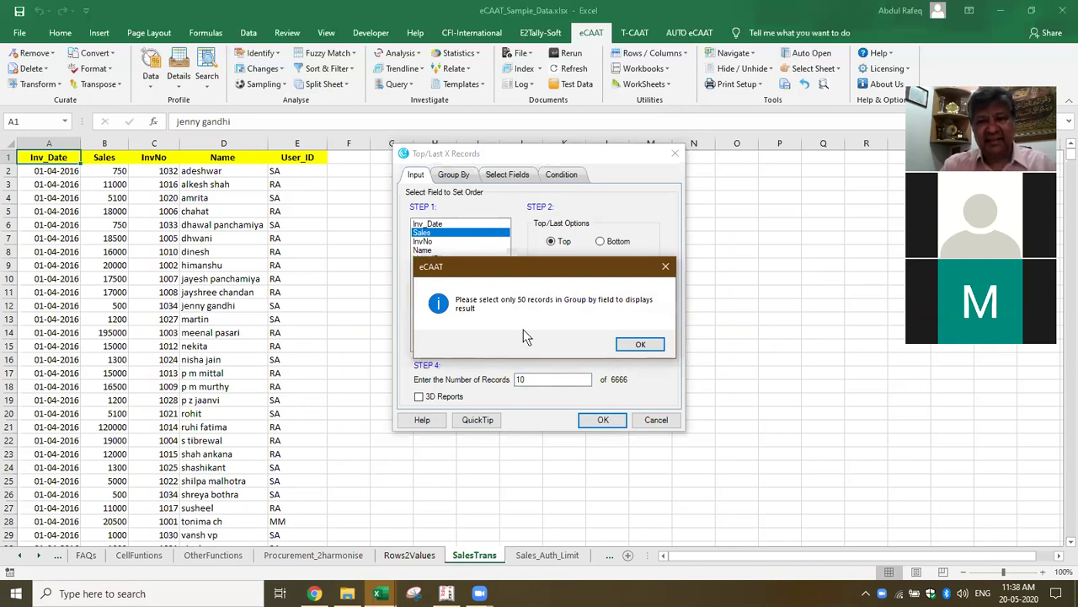
{"action": "left_click", "coordinate": [640, 344]}
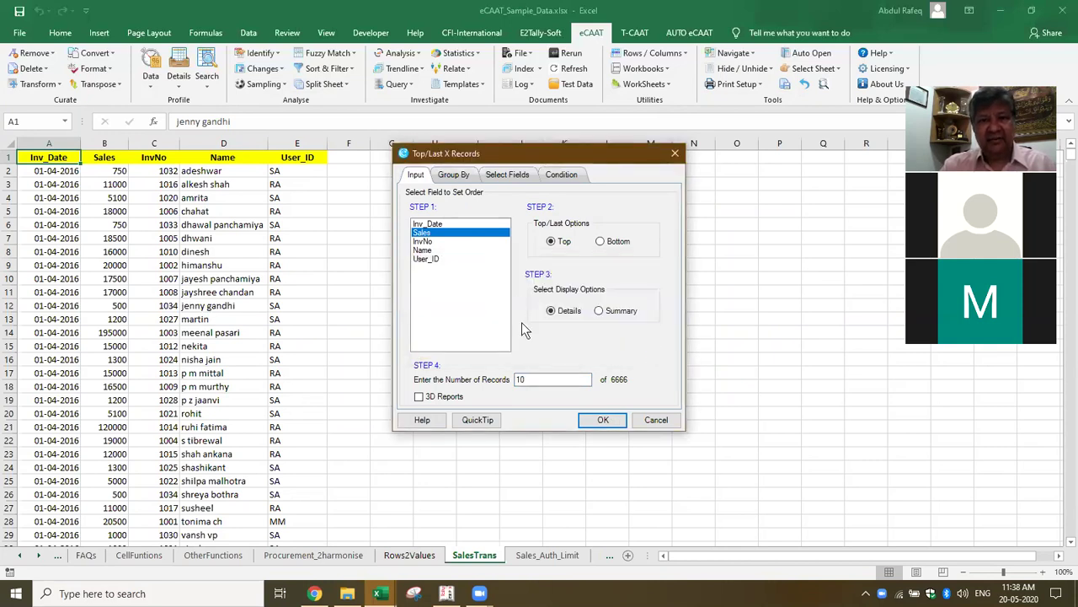
Step: Try the Summary display for the top 10 Sales records, check the group-by selection and cancel the analysis
{"action": "left_click", "coordinate": [599, 310]}
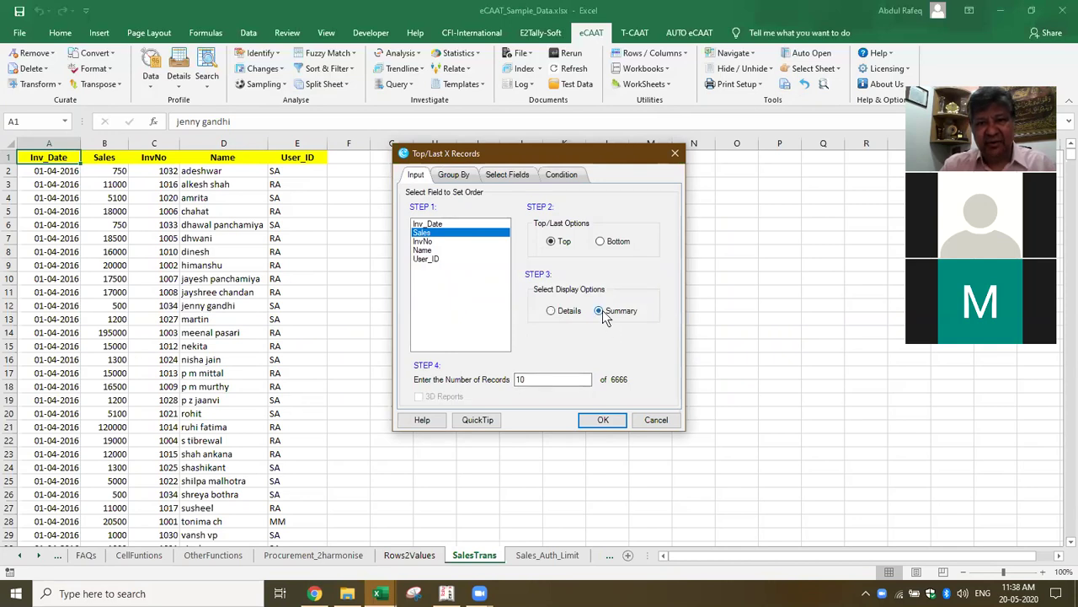
{"action": "left_click", "coordinate": [603, 420]}
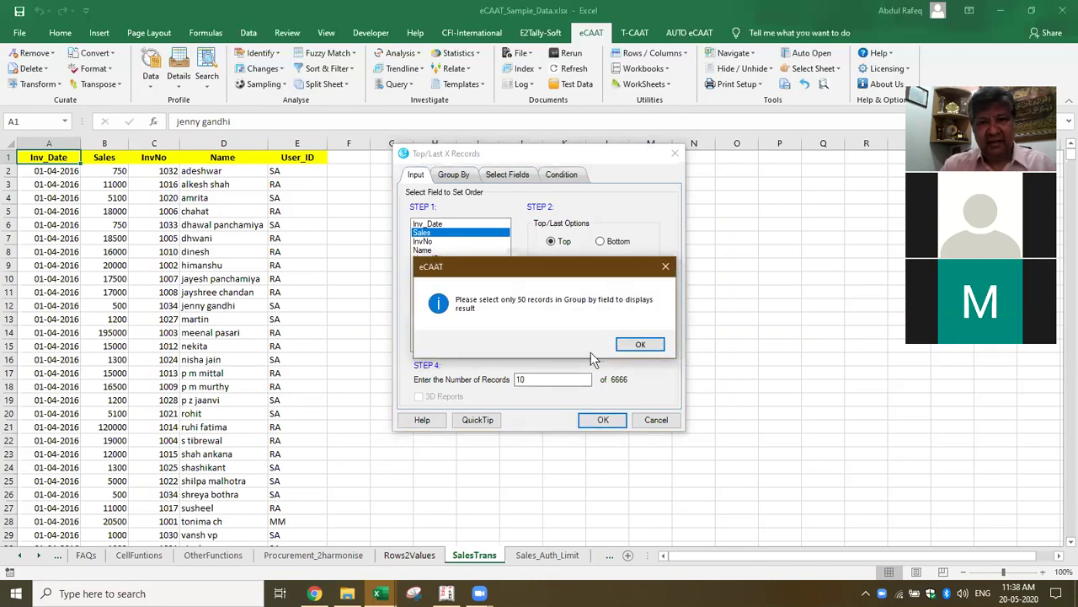
{"action": "left_click", "coordinate": [641, 345]}
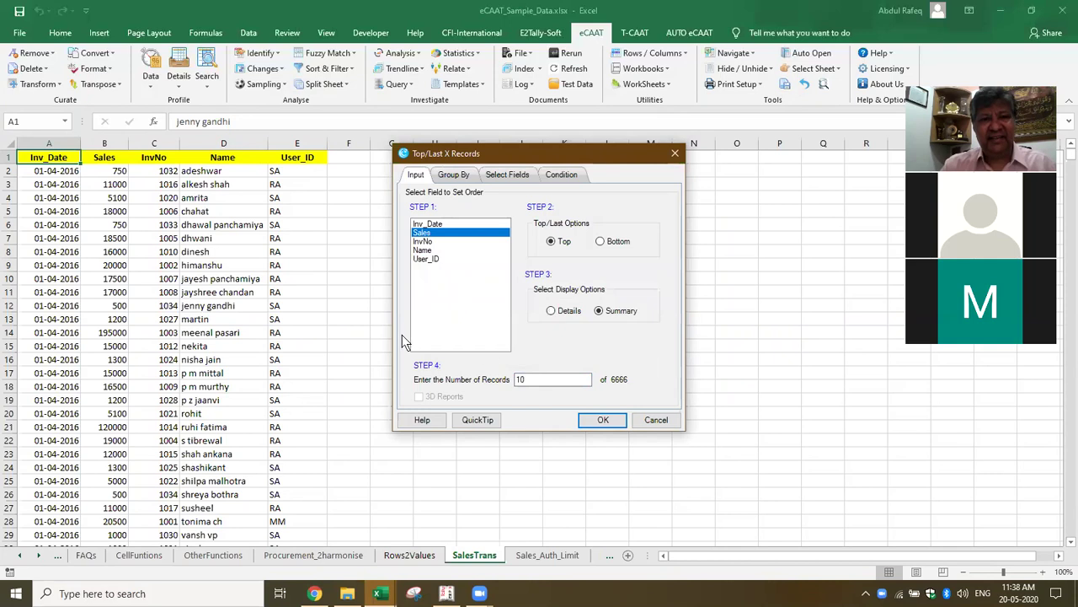
{"action": "left_click", "coordinate": [458, 177]}
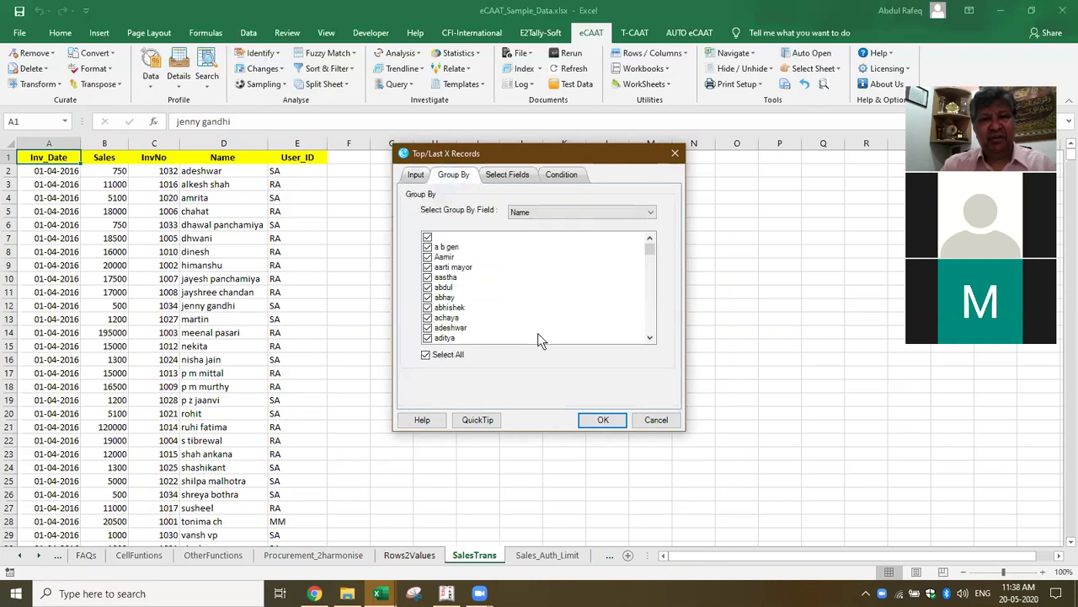
{"action": "left_click", "coordinate": [656, 420]}
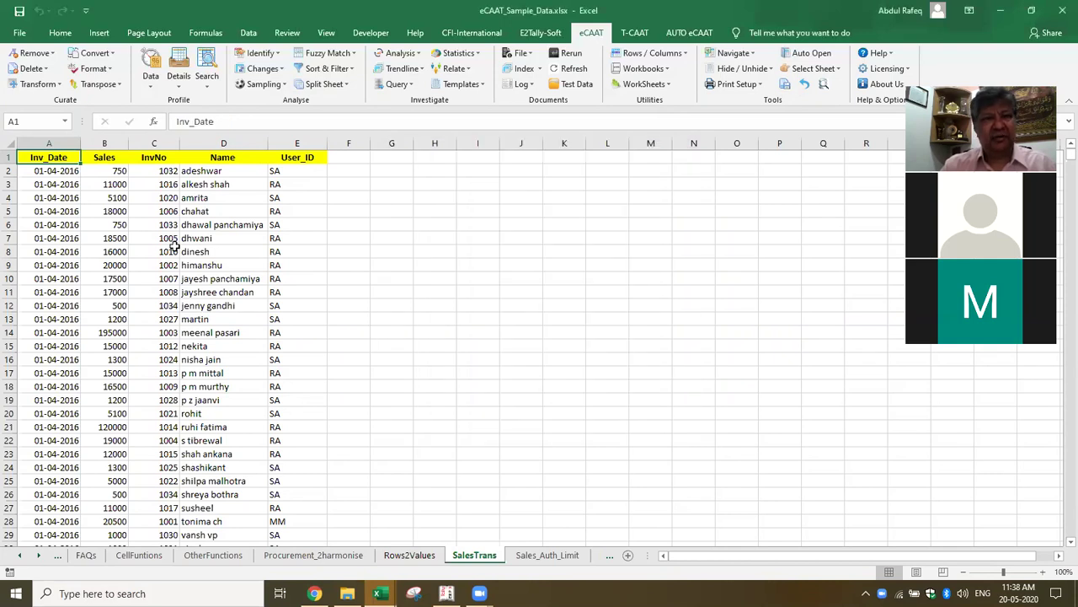
{"action": "left_click", "coordinate": [175, 249]}
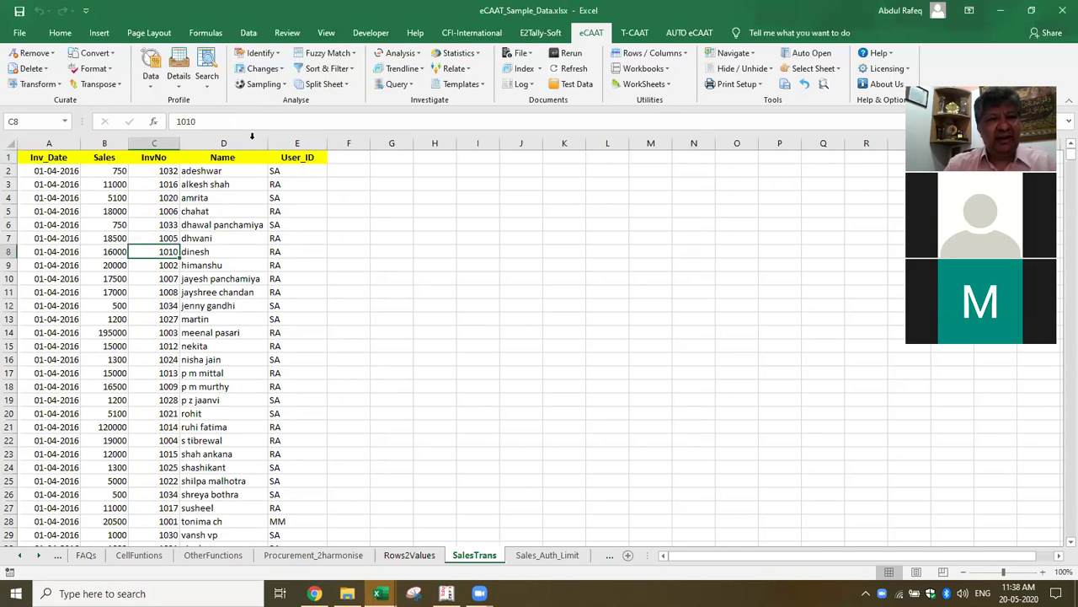
{"action": "left_click", "coordinate": [56, 171]}
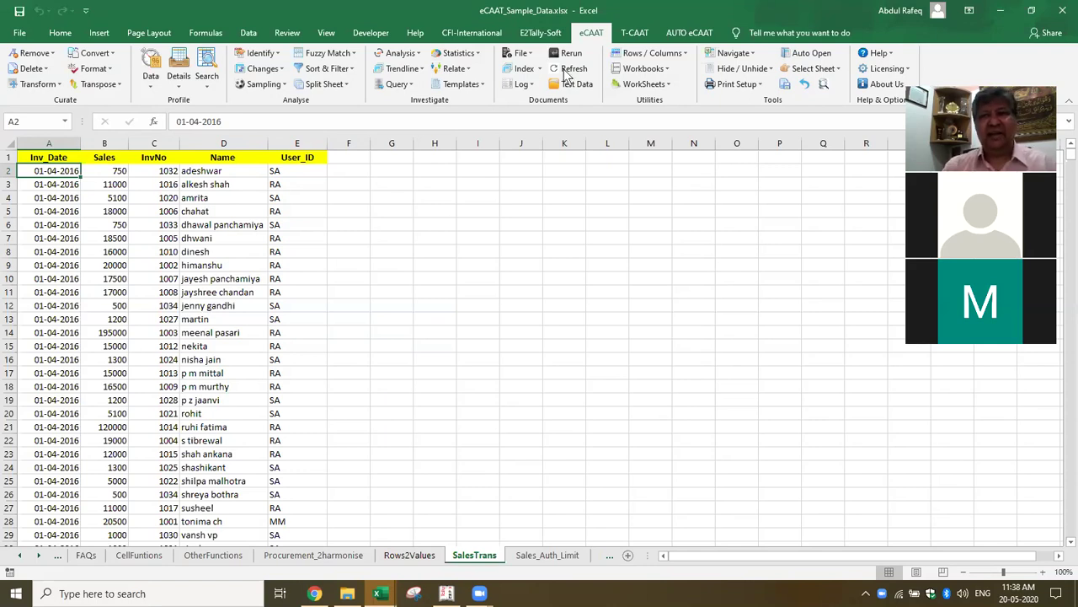
{"action": "left_click", "coordinate": [193, 251]}
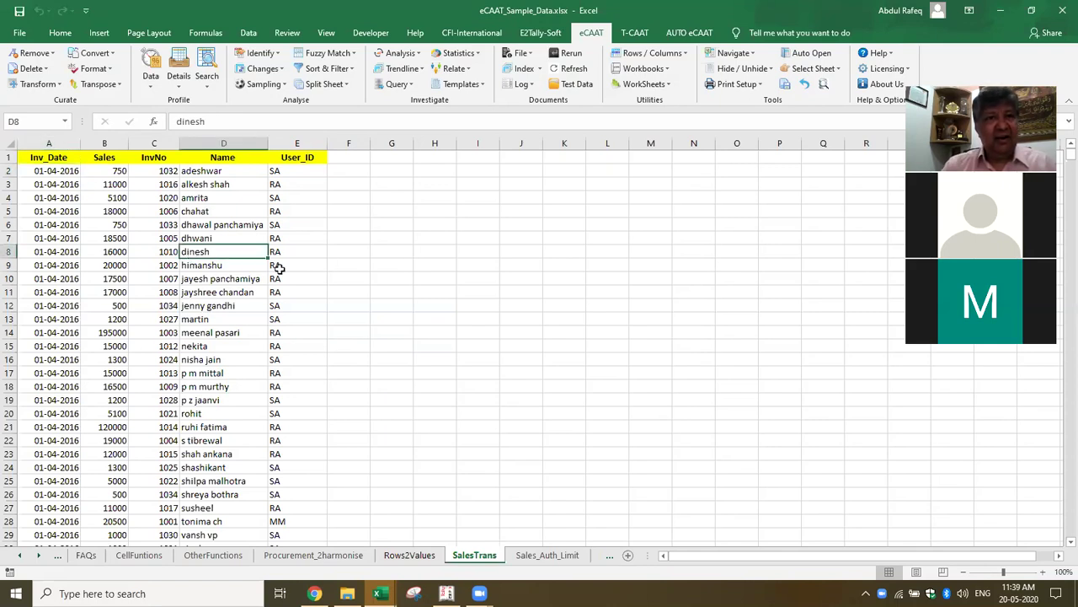
Step: Run Classified profile sampling on the SalesTrans sheet, classifying by Name and summarizing on Sales in ascending order
{"action": "left_click", "coordinate": [453, 222]}
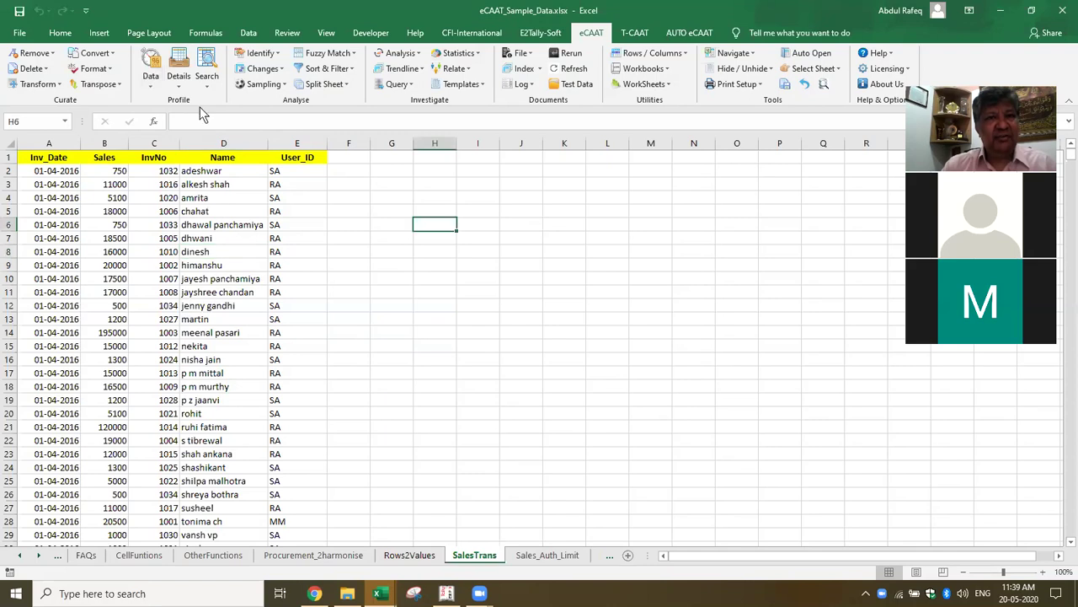
{"action": "left_click", "coordinate": [284, 84]}
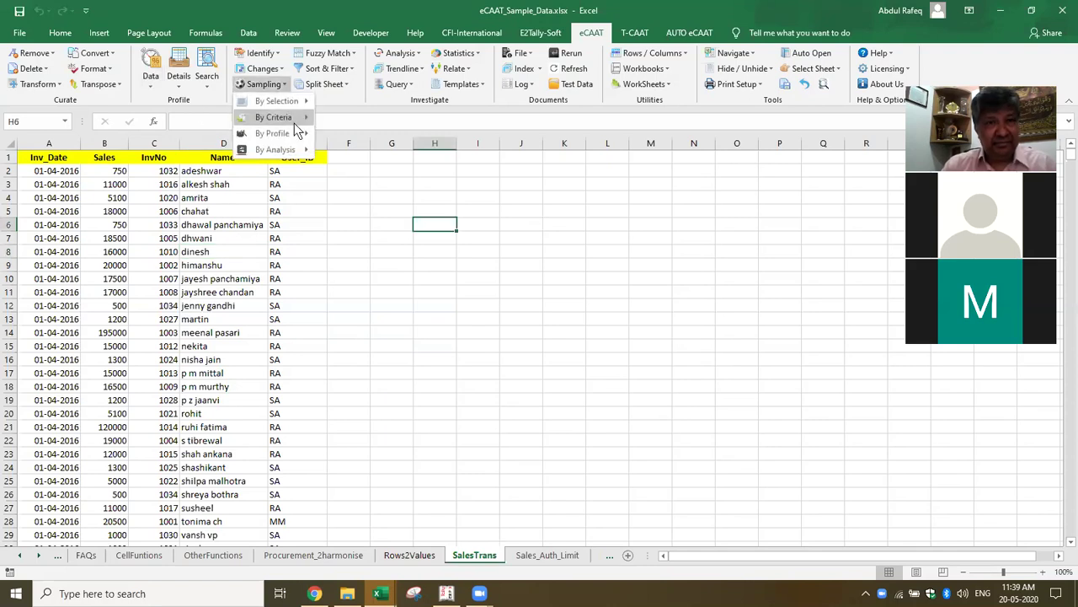
{"action": "mouse_move", "coordinate": [294, 123]}
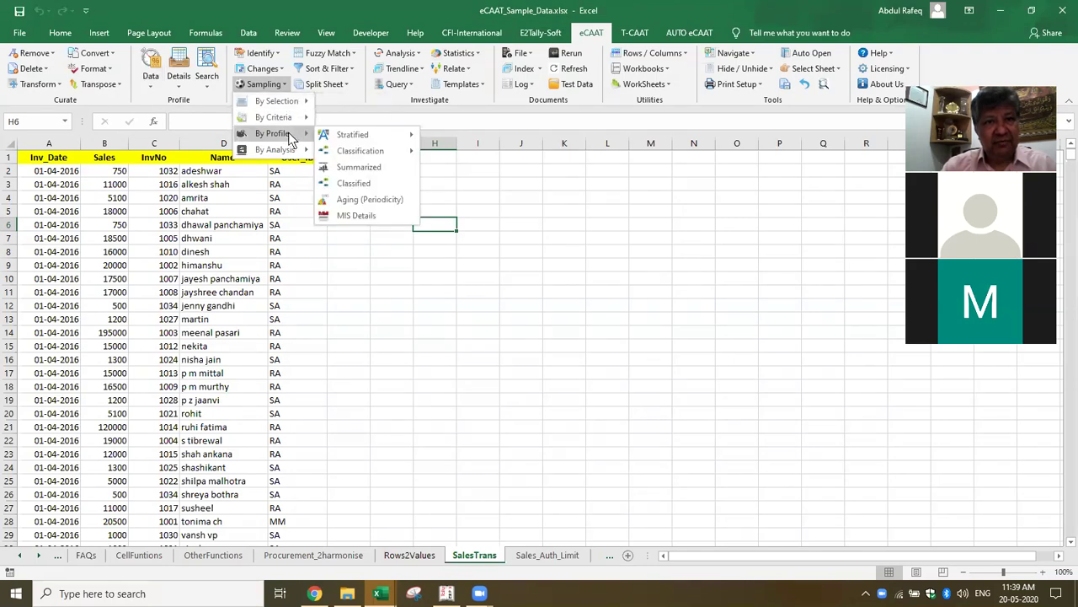
{"action": "left_click", "coordinate": [358, 183]}
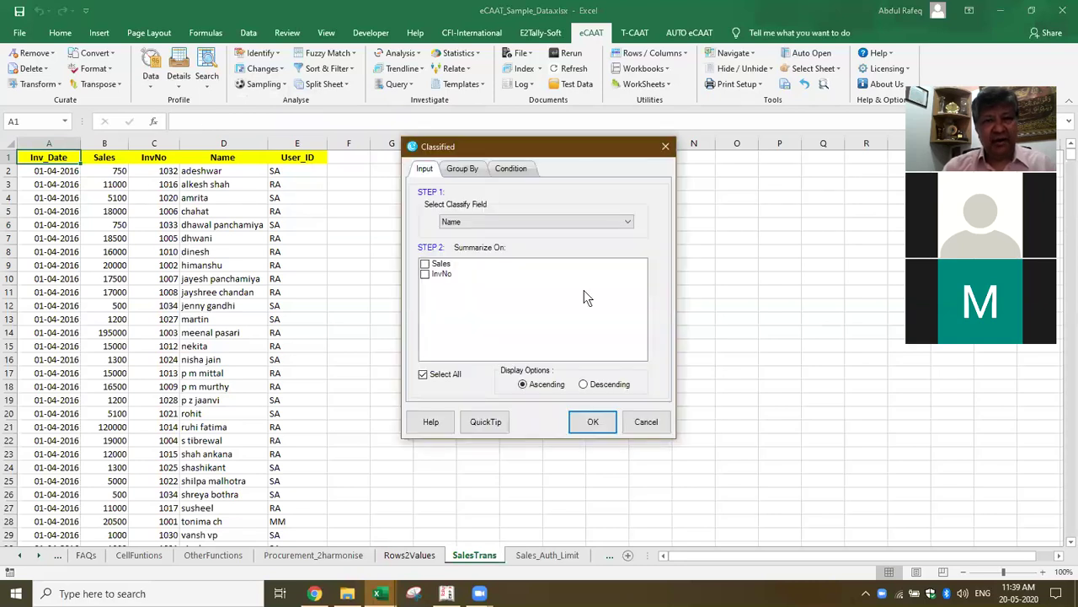
{"action": "left_click", "coordinate": [424, 264]}
{"action": "left_click", "coordinate": [442, 264]}
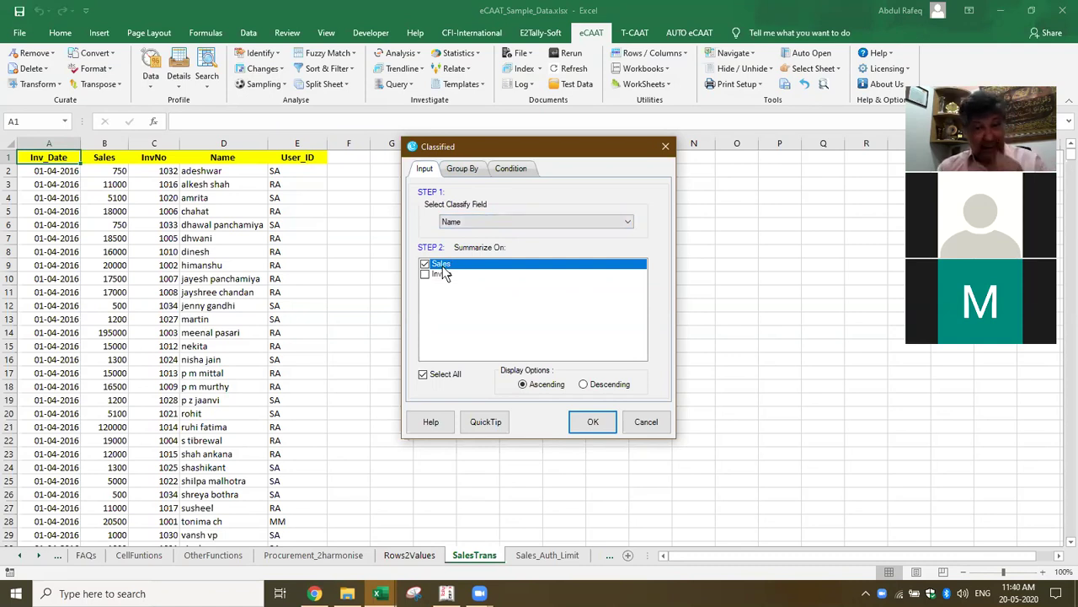
{"action": "left_click", "coordinate": [607, 422]}
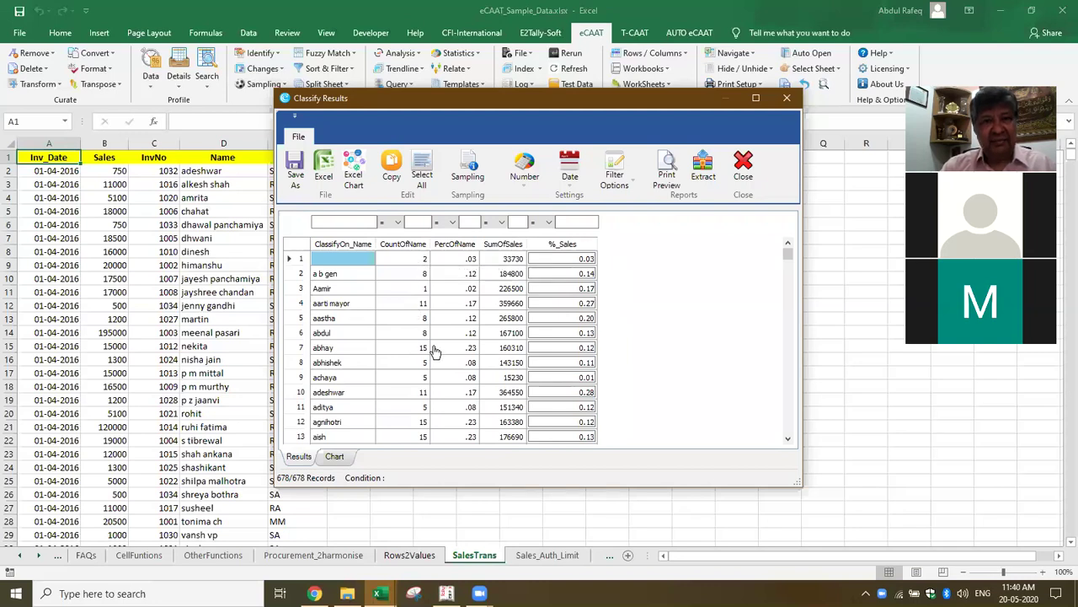
Step: Open the sampling extraction for the classified results and sort the names by SumOfSales in descending order
{"action": "left_click", "coordinate": [469, 167]}
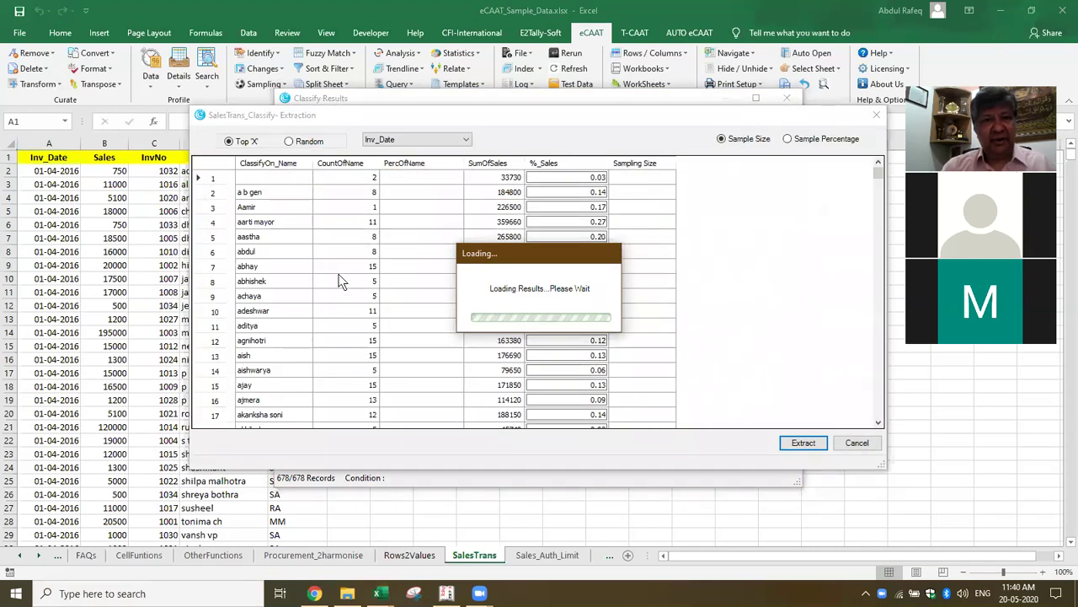
{"action": "left_click", "coordinate": [341, 267]}
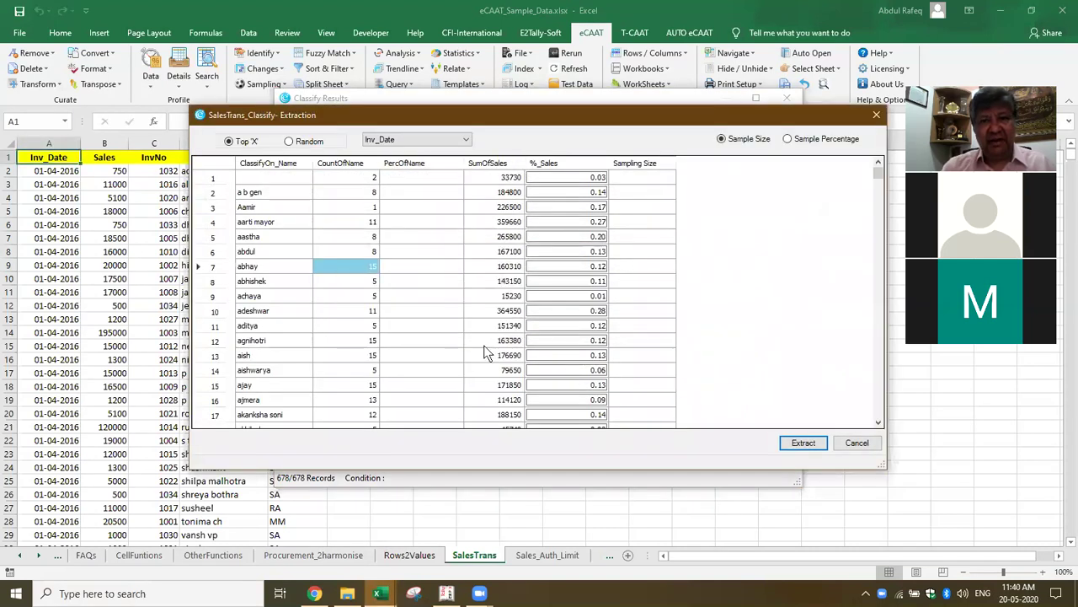
{"action": "left_click", "coordinate": [490, 166]}
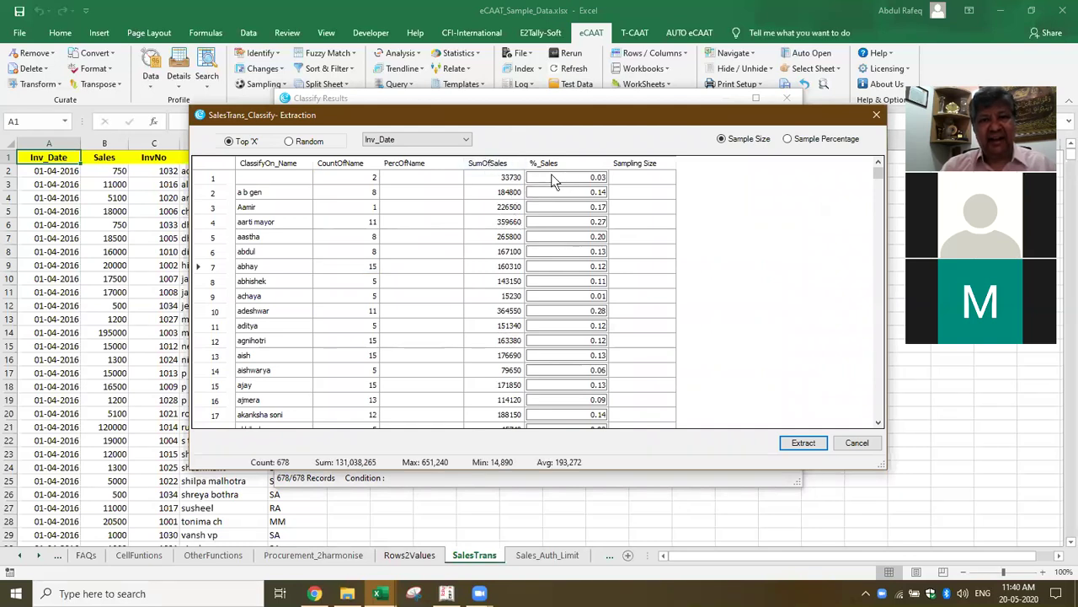
{"action": "left_click", "coordinate": [494, 165]}
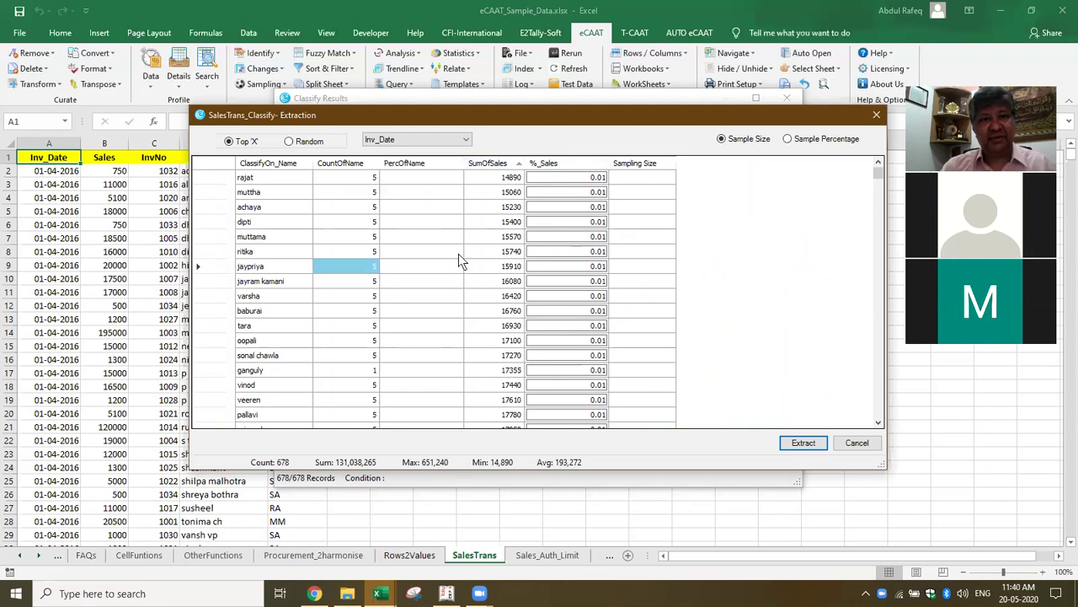
{"action": "left_click", "coordinate": [491, 165]}
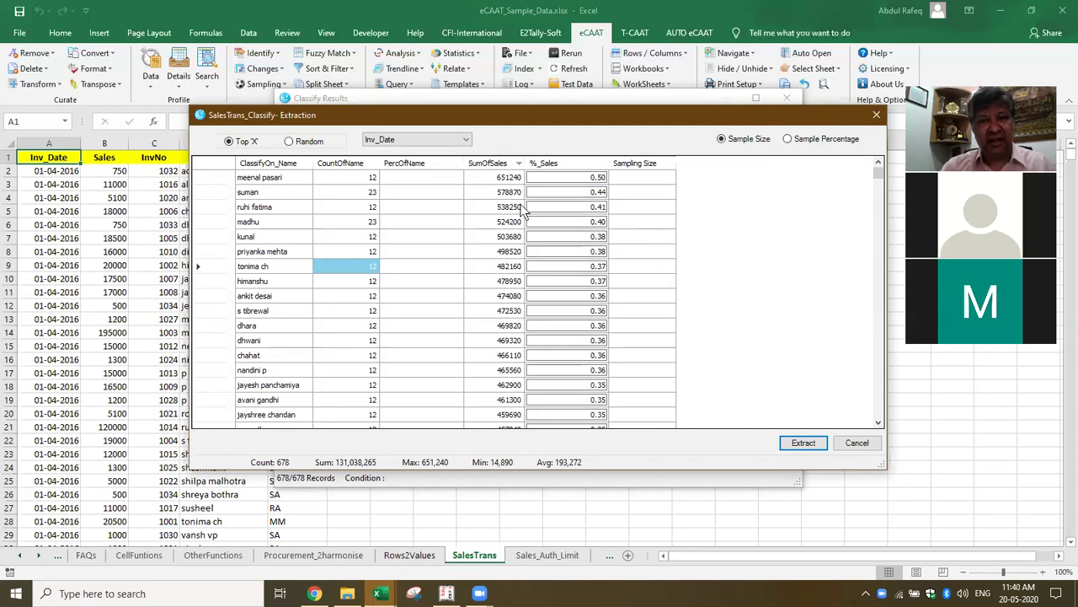
{"action": "left_click", "coordinate": [506, 163]}
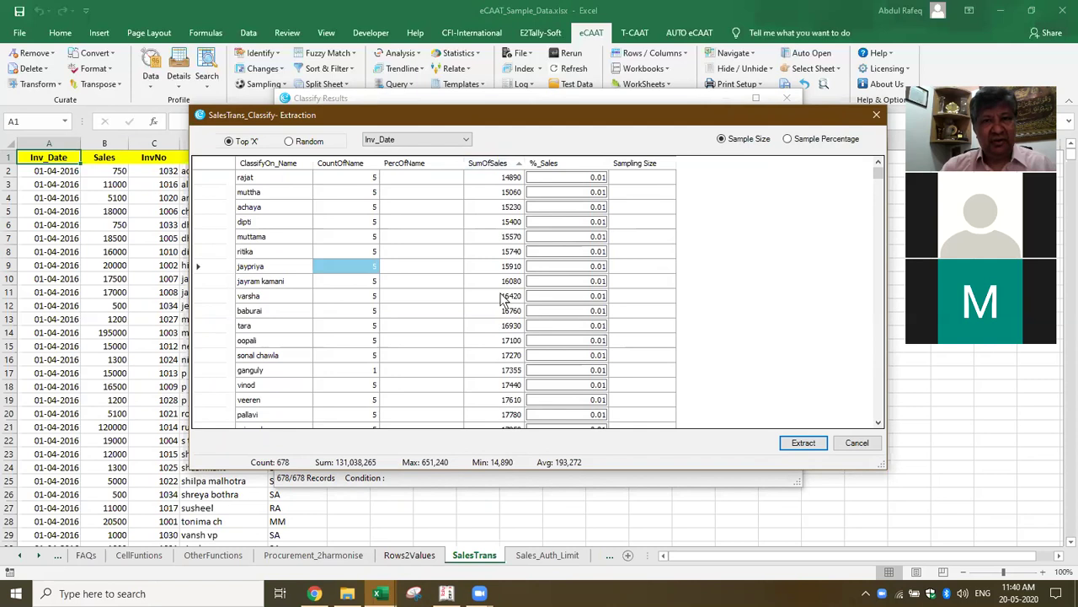
{"action": "left_click", "coordinate": [497, 165]}
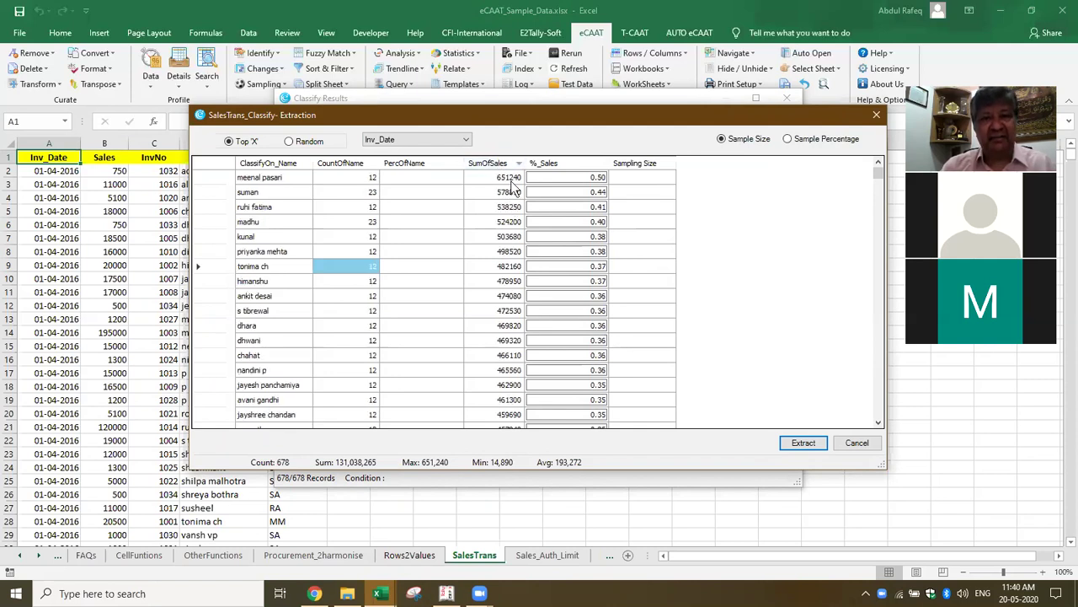
Step: Enter sampling sizes of 5 for the name with the highest sales sum and 4 for the second highest
{"action": "left_click", "coordinate": [288, 179]}
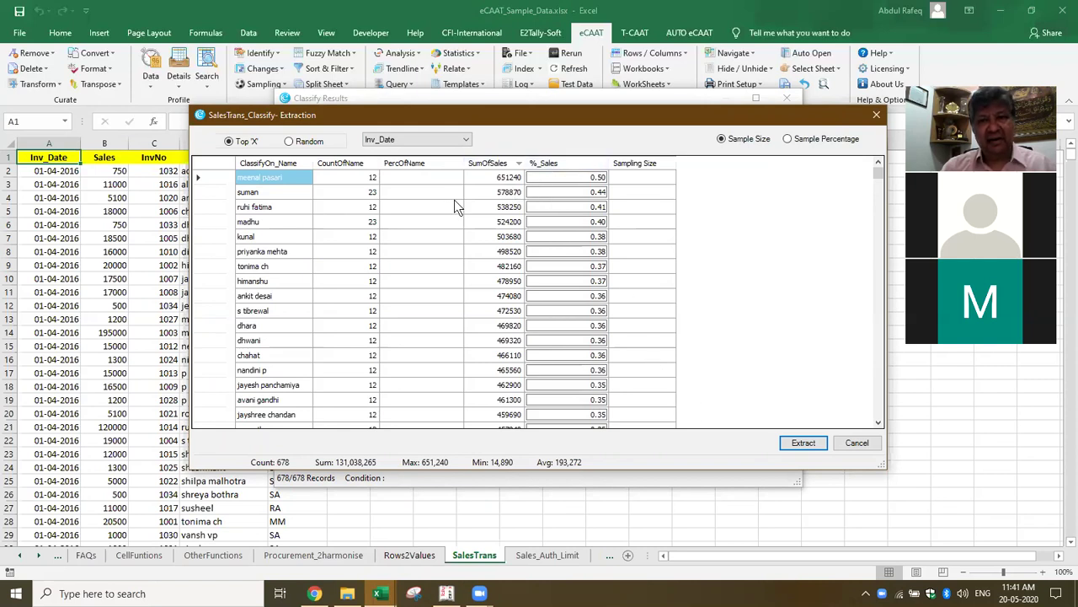
{"action": "left_click", "coordinate": [645, 177]}
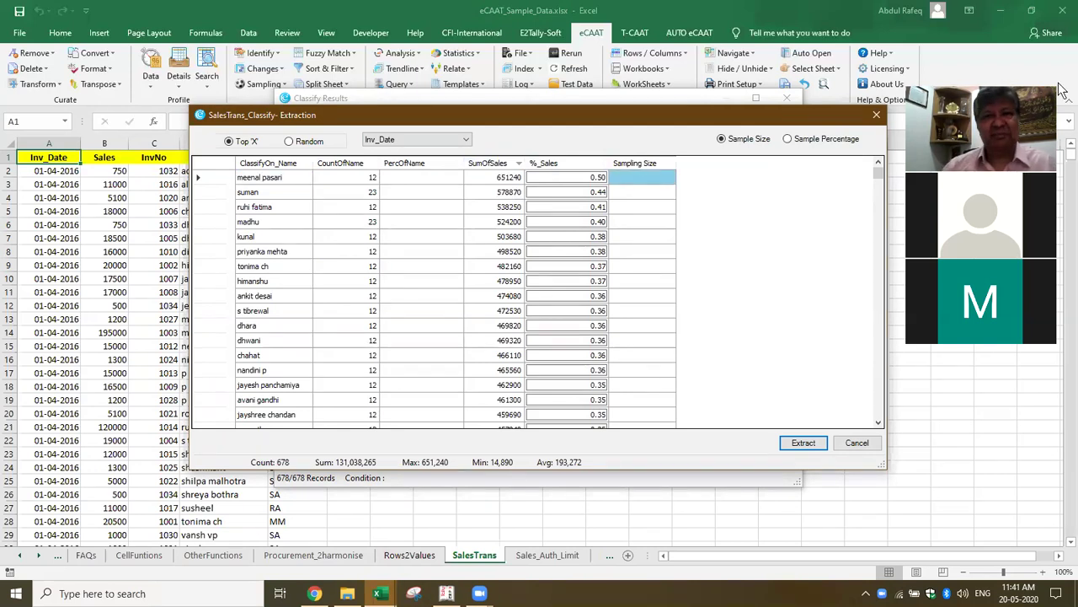
{"action": "type", "text": "5"}
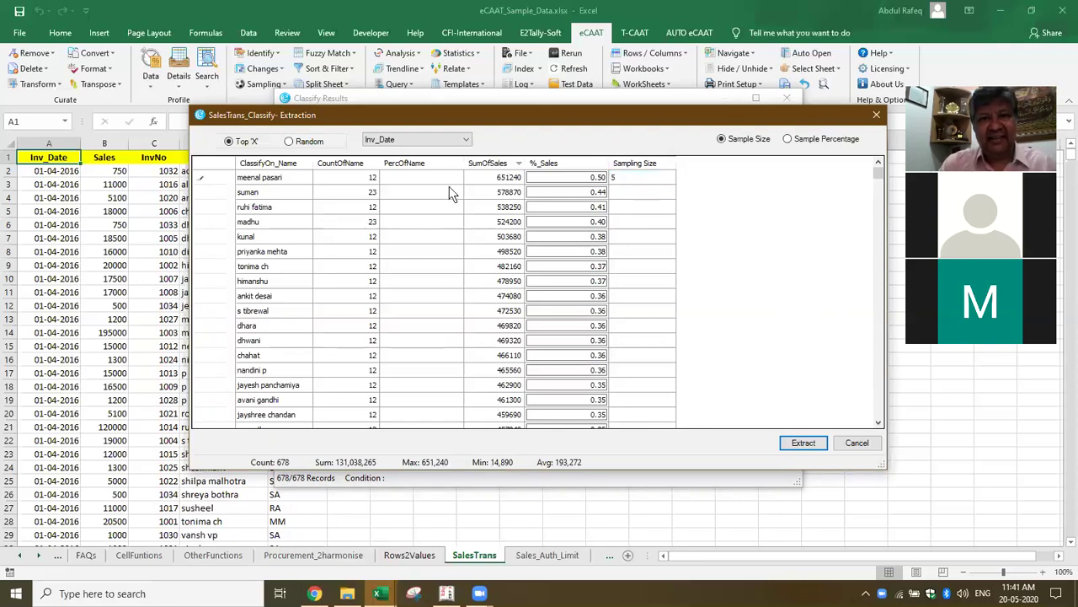
{"action": "left_click", "coordinate": [652, 195]}
{"action": "type", "text": "4"}
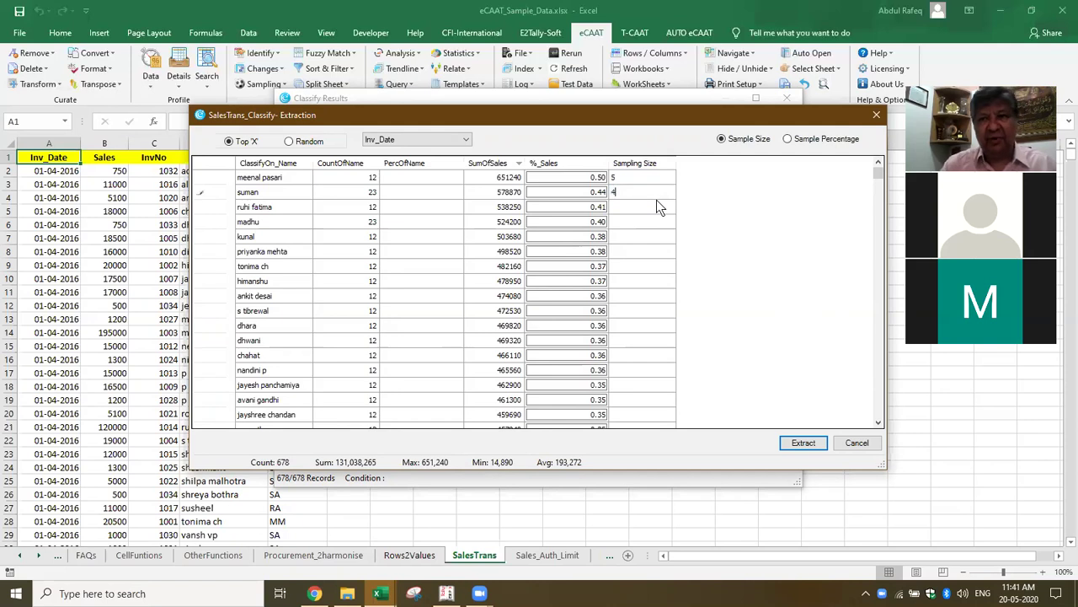
Step: Switch to Sample Percentage, enter 6 for the third-ranked name, extract the Top 'X' sample by Inv_Date and close the results
{"action": "left_click", "coordinate": [792, 143]}
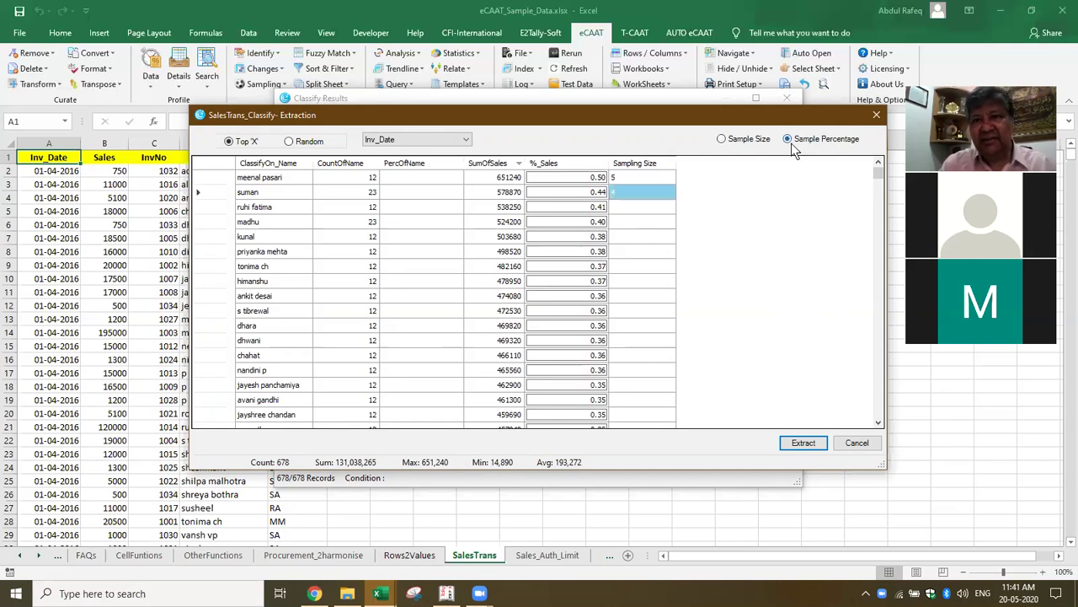
{"action": "left_click", "coordinate": [624, 211]}
{"action": "type", "text": "6"}
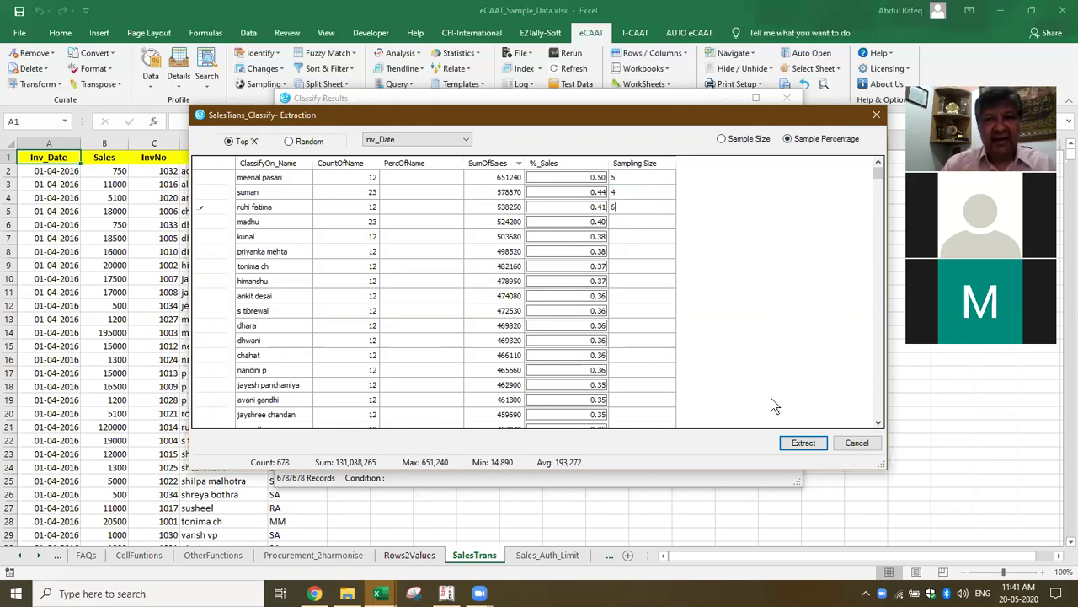
{"action": "left_click", "coordinate": [636, 223]}
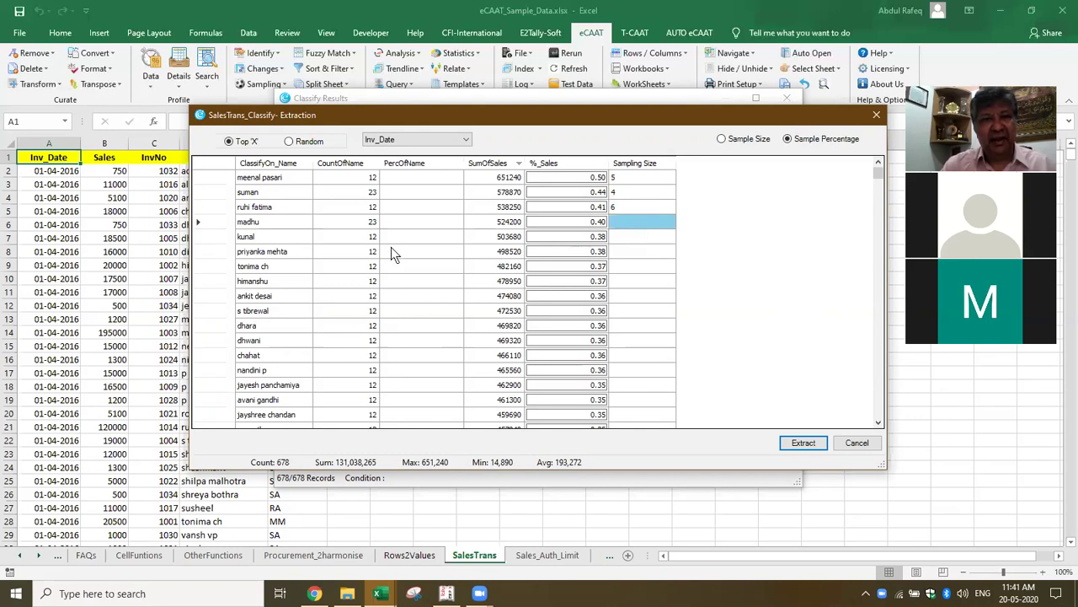
{"action": "left_click", "coordinate": [805, 447]}
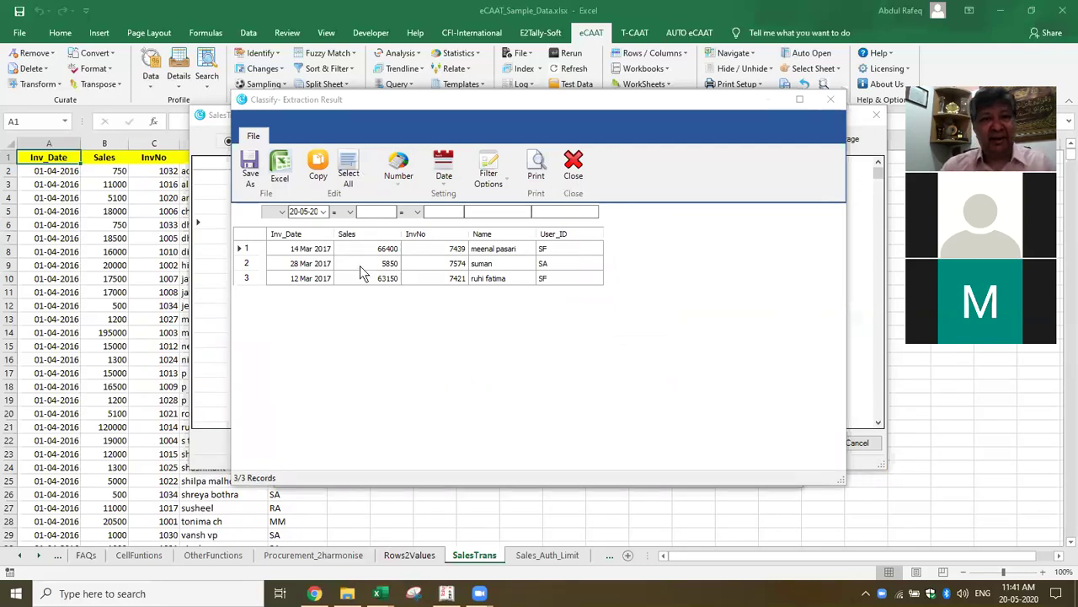
{"action": "left_click", "coordinate": [575, 166]}
{"action": "left_click", "coordinate": [842, 442]}
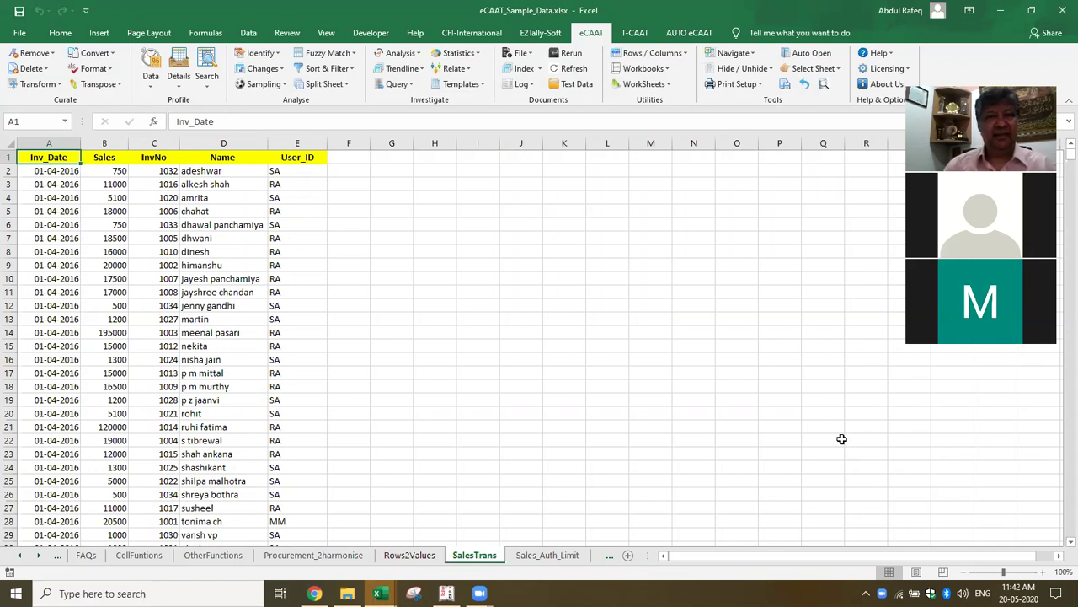
{"action": "left_click", "coordinate": [561, 359]}
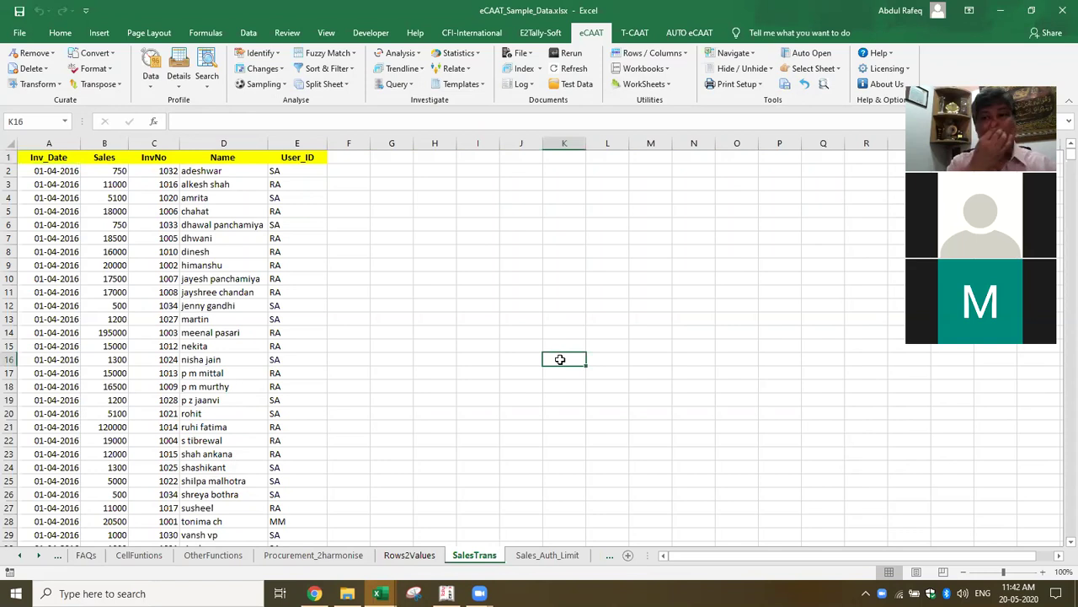
{"action": "left_click", "coordinate": [468, 71]}
{"action": "left_click", "coordinate": [524, 295]}
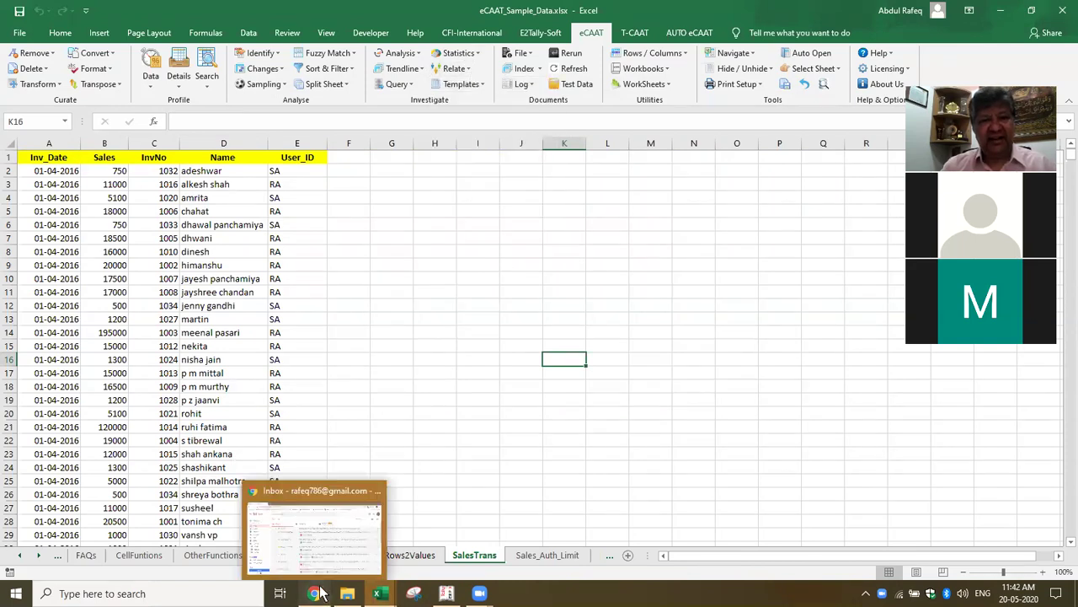
Step: Switch to Chrome, load wincaat.com in a new tab and open the eCAAT product page
{"action": "left_click", "coordinate": [344, 502]}
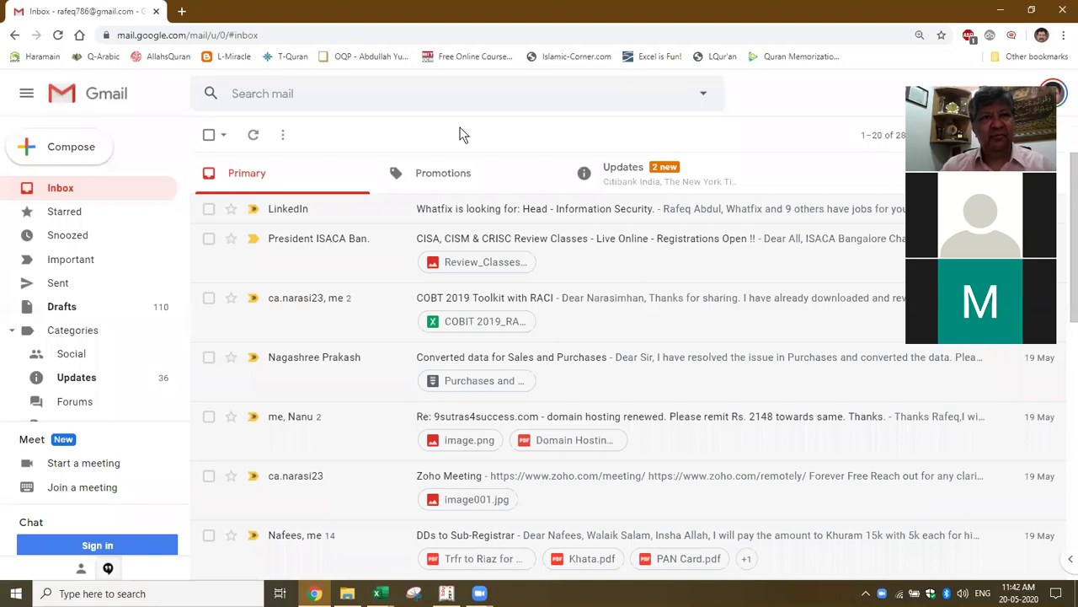
{"action": "left_click", "coordinate": [181, 11]}
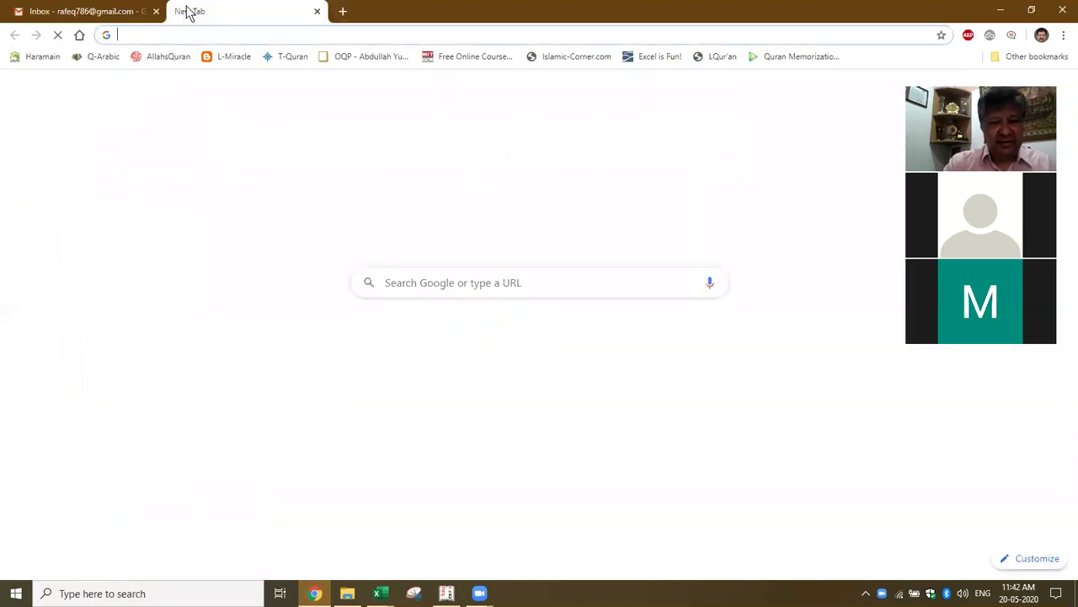
{"action": "type", "text": "win"}
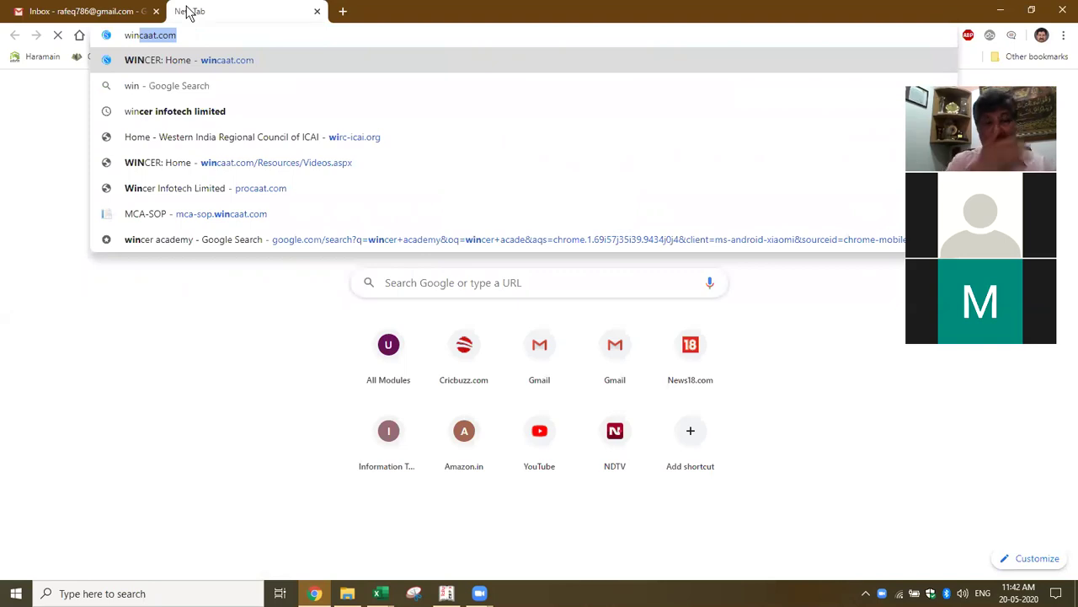
{"action": "key", "text": "Return"}
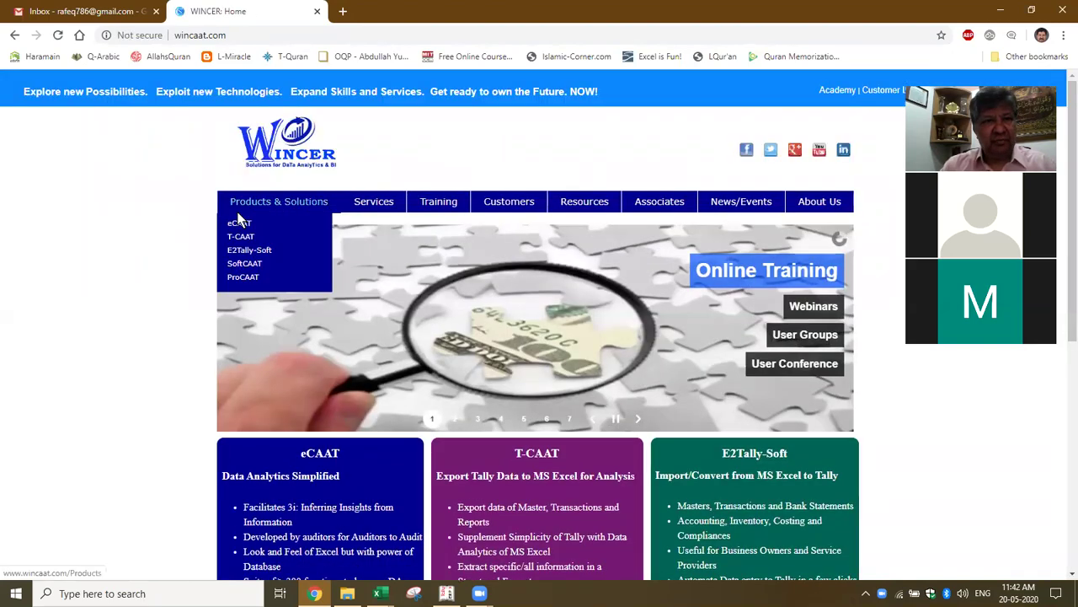
{"action": "left_click", "coordinate": [239, 223]}
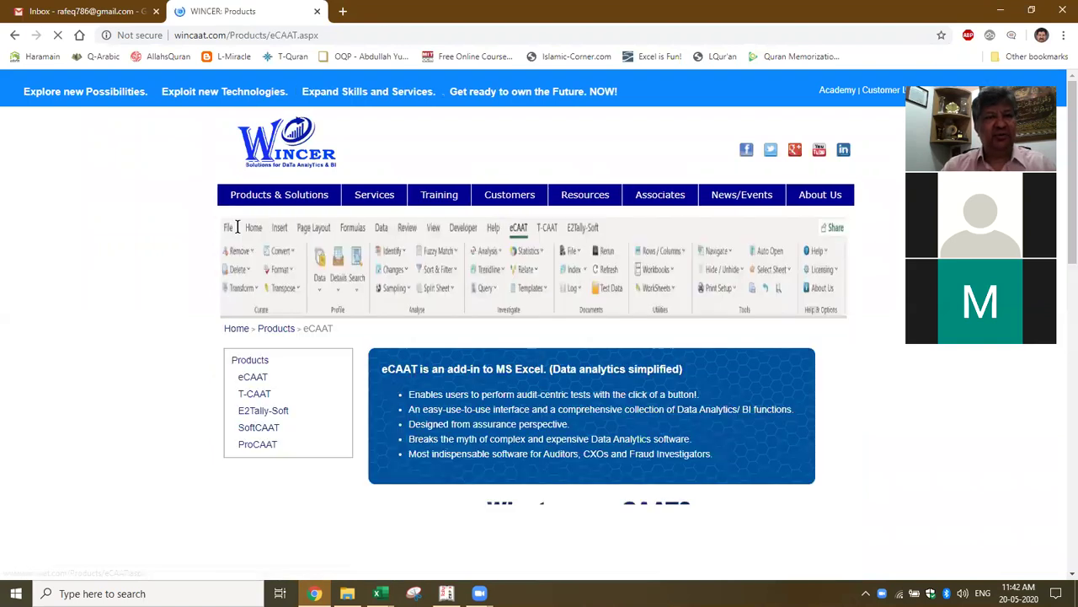
Step: Open the "51 Key functions of eCAAT" video link in the product page's eCAAT Videos section
{"action": "scroll", "coordinate": [527, 435], "scroll_direction": "down", "scroll_amount": 5}
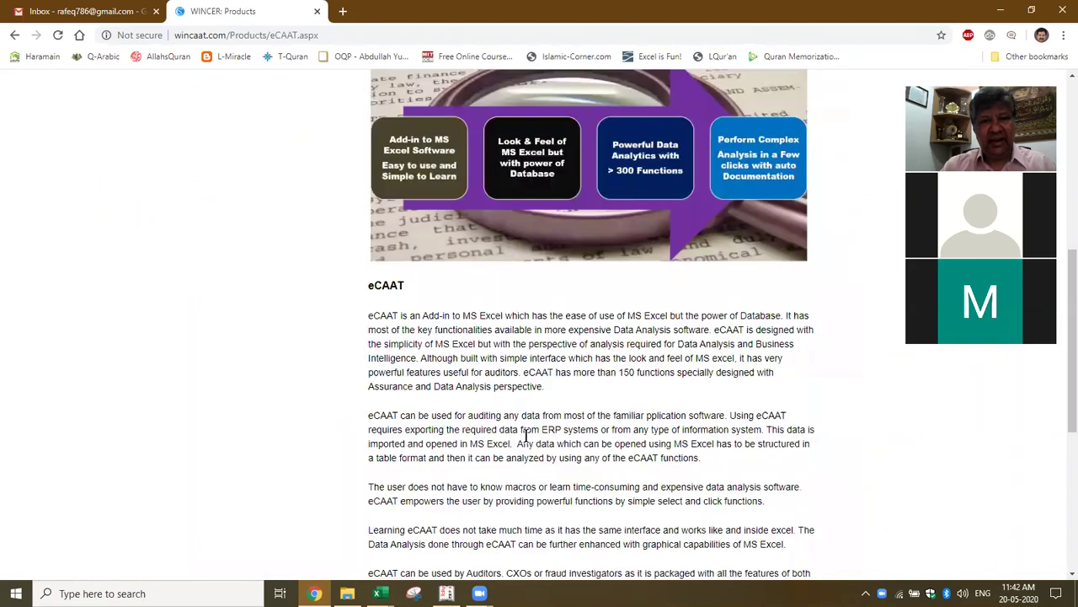
{"action": "scroll", "coordinate": [525, 436], "scroll_direction": "down", "scroll_amount": 4}
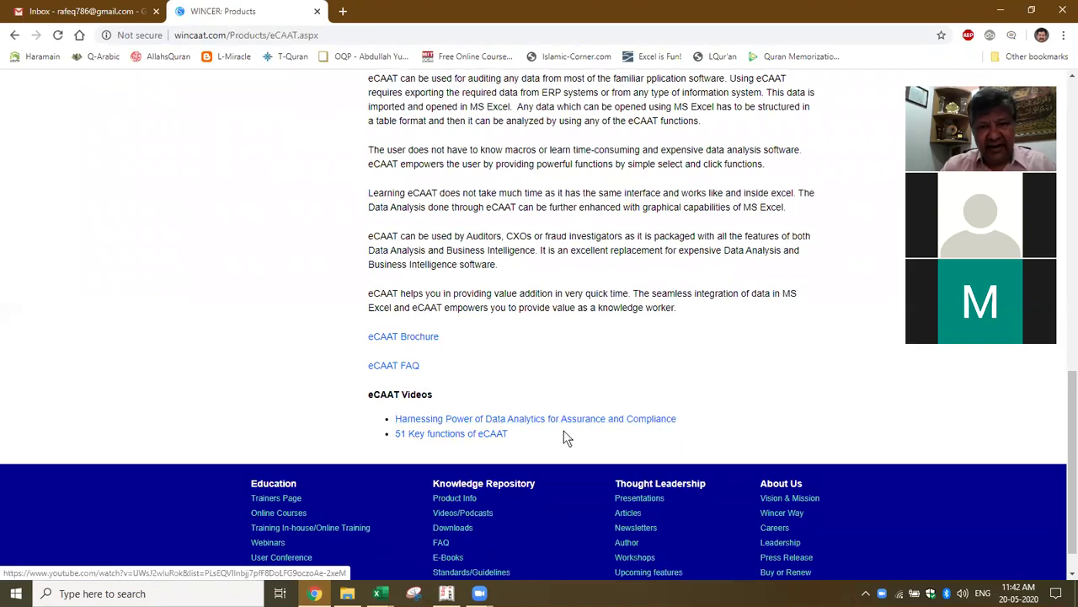
{"action": "left_click", "coordinate": [477, 435]}
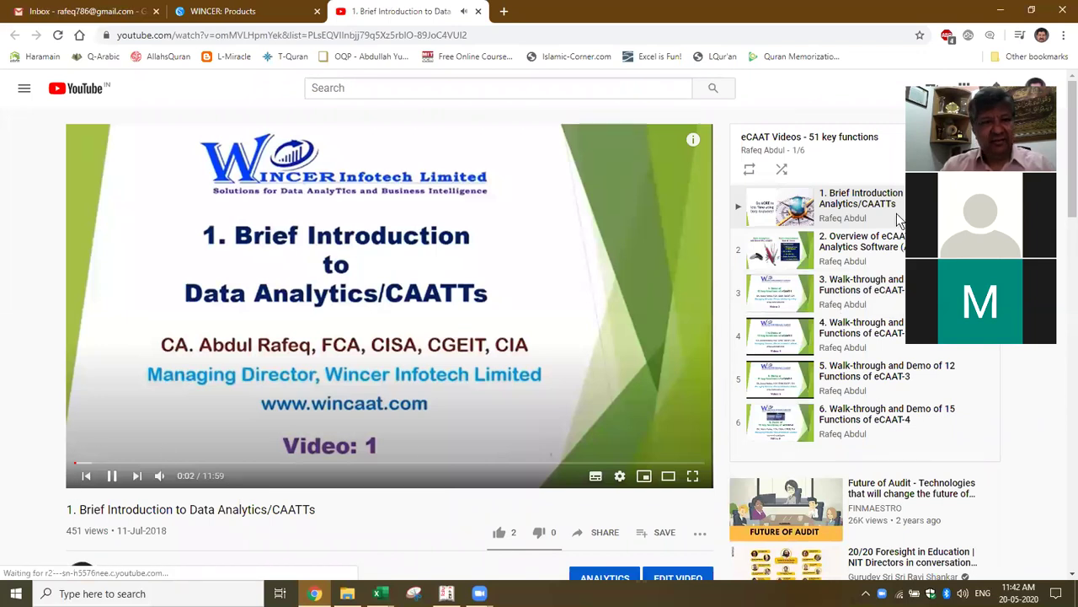
Step: Pause the introduction video, skip to the playlist's second video, "Overview of eCAAT", and pause it
{"action": "left_click", "coordinate": [111, 475]}
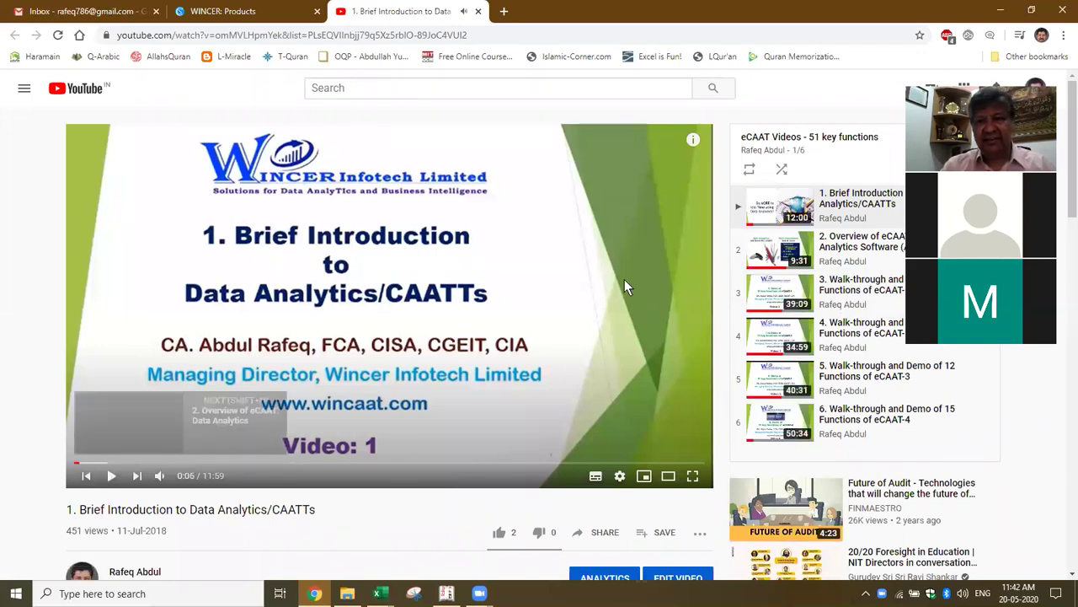
{"action": "left_click", "coordinate": [137, 476]}
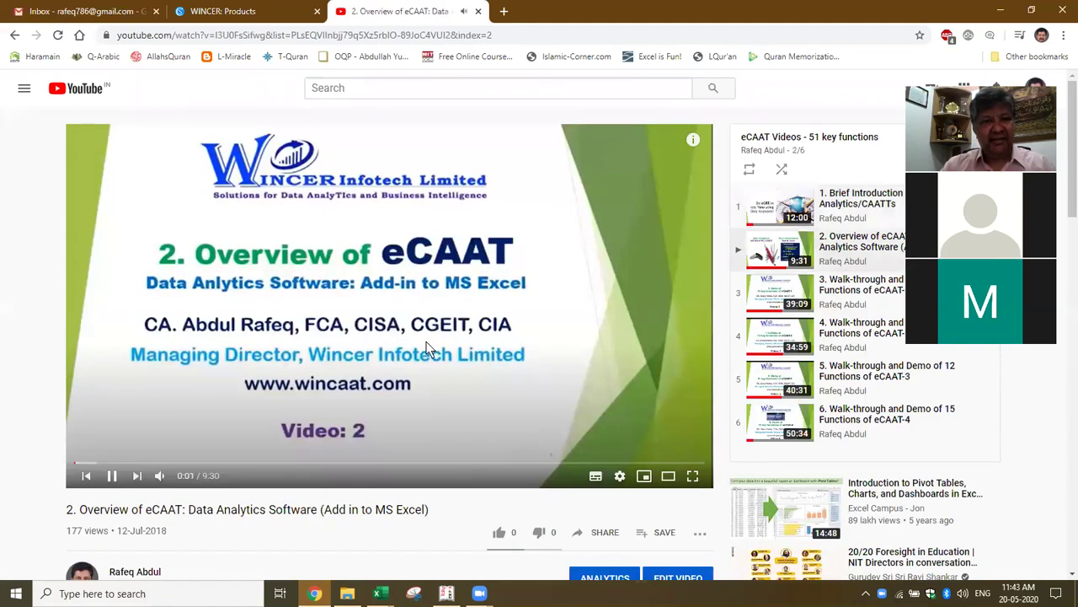
{"action": "left_click", "coordinate": [112, 480]}
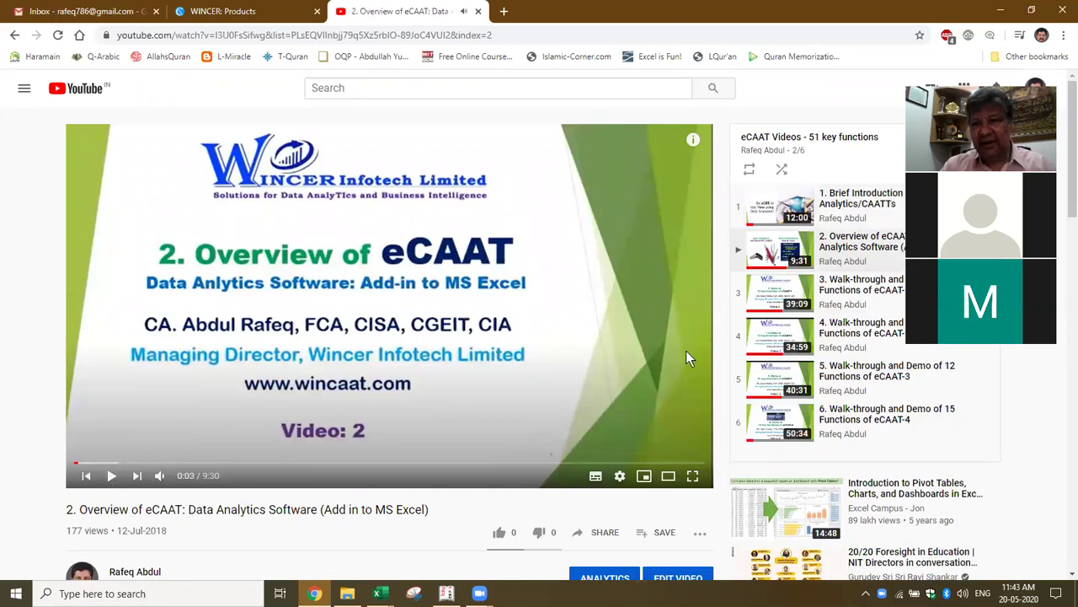
Step: Open the playlist's third video, "Walk-through and Demo of 12 Functions of eCAAT-1", and pause it
{"action": "left_click", "coordinate": [862, 298]}
{"action": "scroll", "coordinate": [261, 389], "scroll_direction": "down", "scroll_amount": 2}
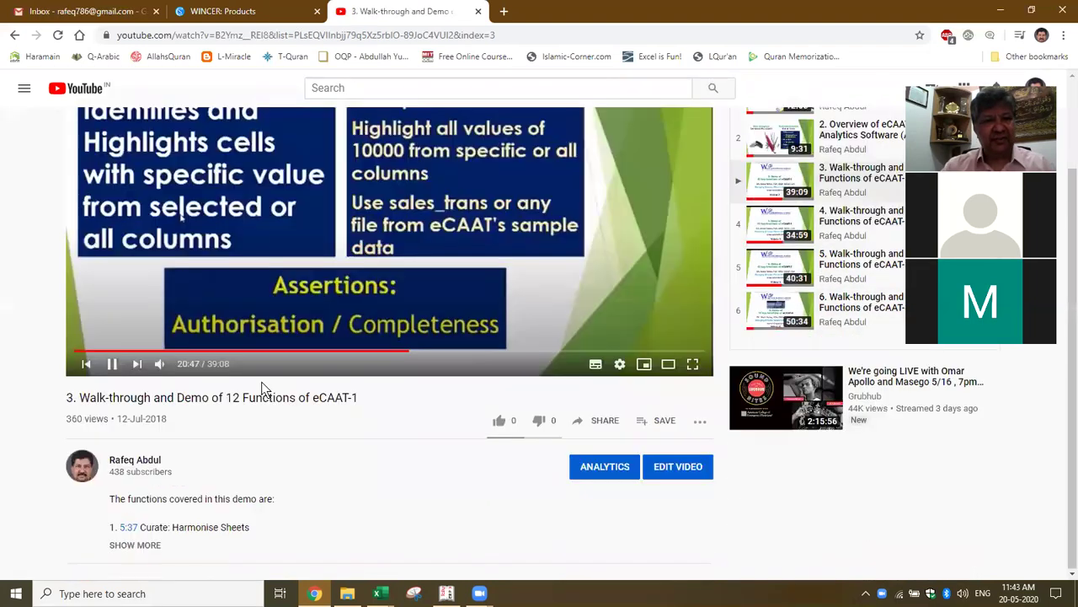
{"action": "scroll", "coordinate": [253, 422], "scroll_direction": "down", "scroll_amount": 1}
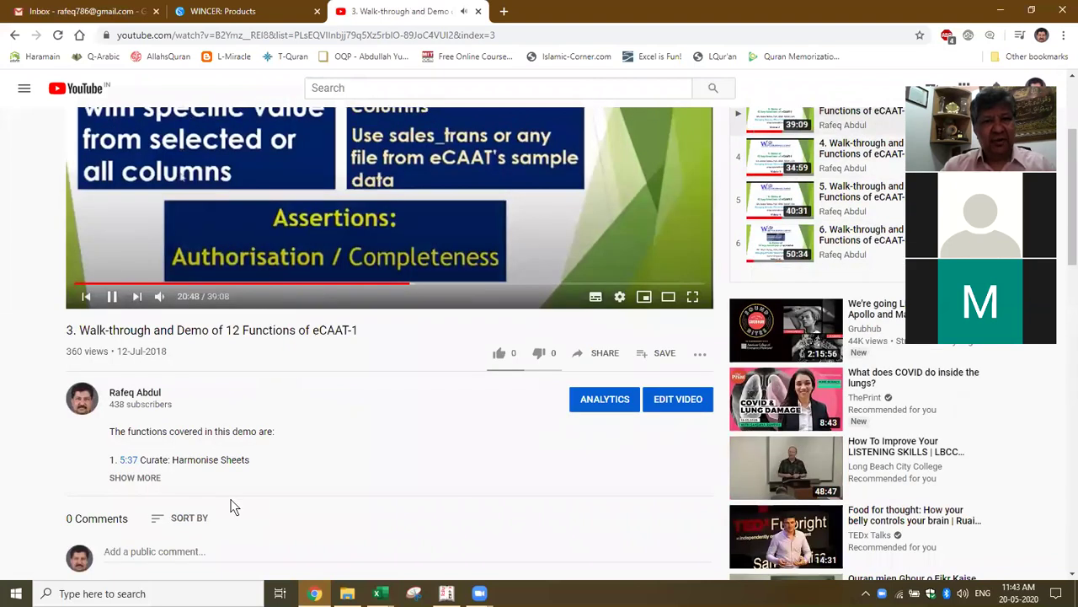
{"action": "scroll", "coordinate": [219, 354], "scroll_direction": "up", "scroll_amount": 2}
{"action": "left_click", "coordinate": [252, 206]}
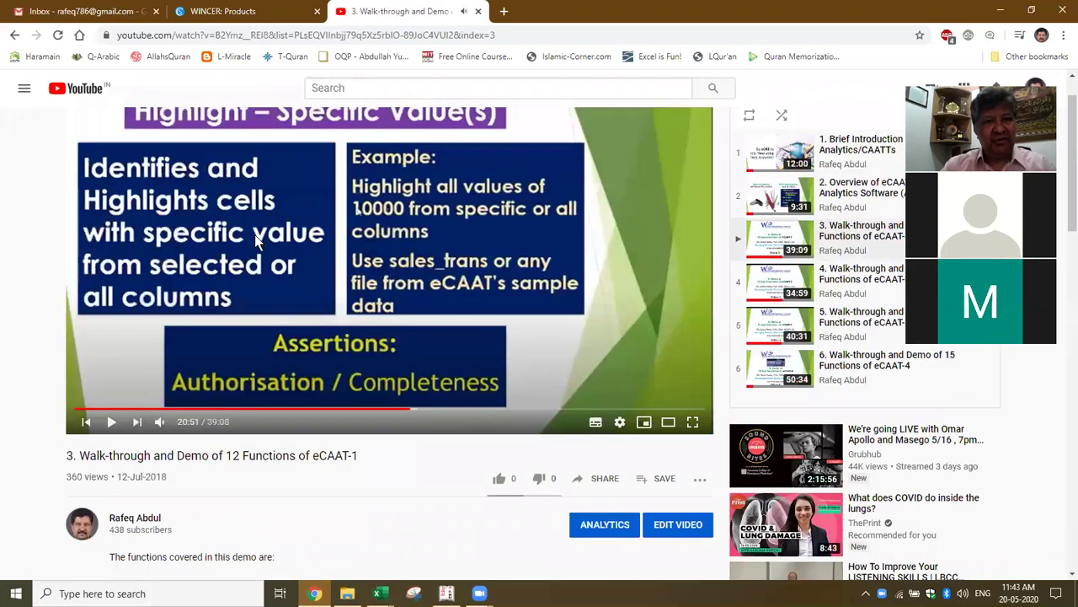
Step: Expand the video's description, jump to the "Sampling: Random Sampling - No. of Items" section at 30:36 and pause playback
{"action": "scroll", "coordinate": [169, 541], "scroll_direction": "down", "scroll_amount": 2}
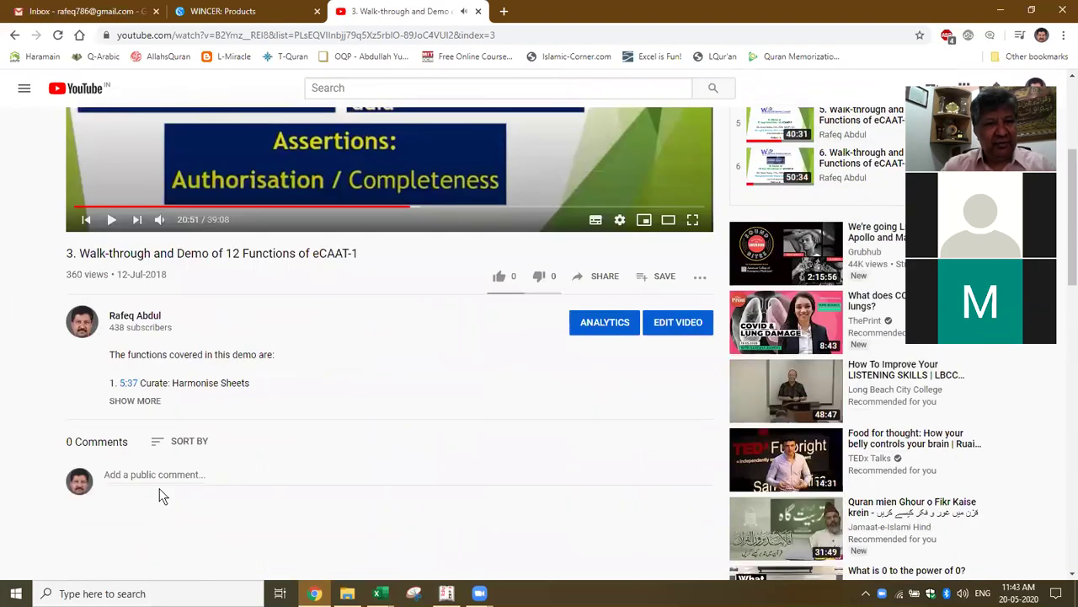
{"action": "left_click", "coordinate": [135, 401]}
{"action": "scroll", "coordinate": [166, 401], "scroll_direction": "down", "scroll_amount": 2}
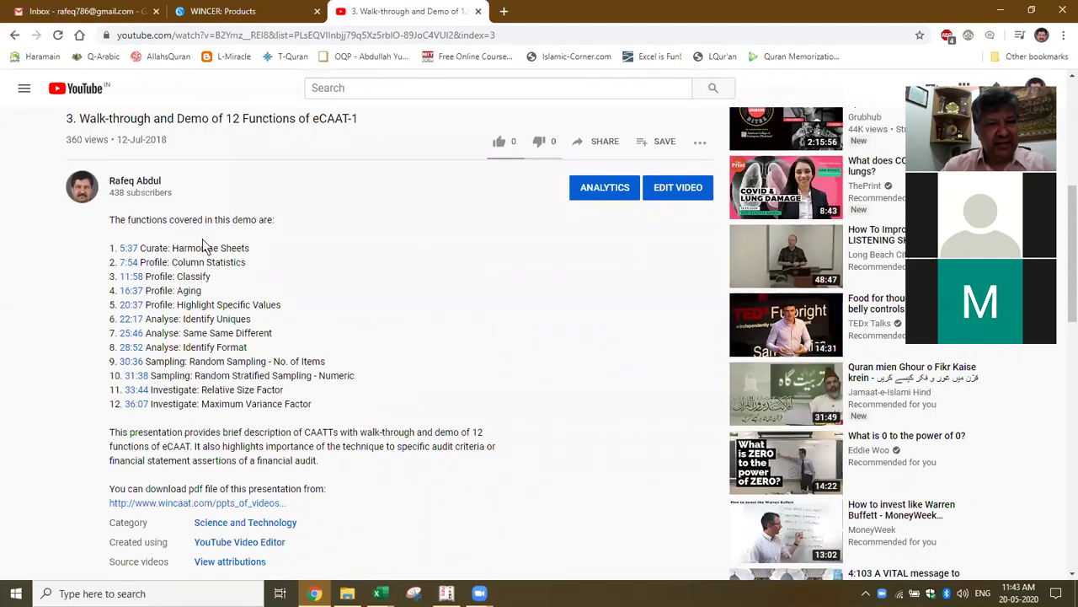
{"action": "left_click", "coordinate": [133, 362]}
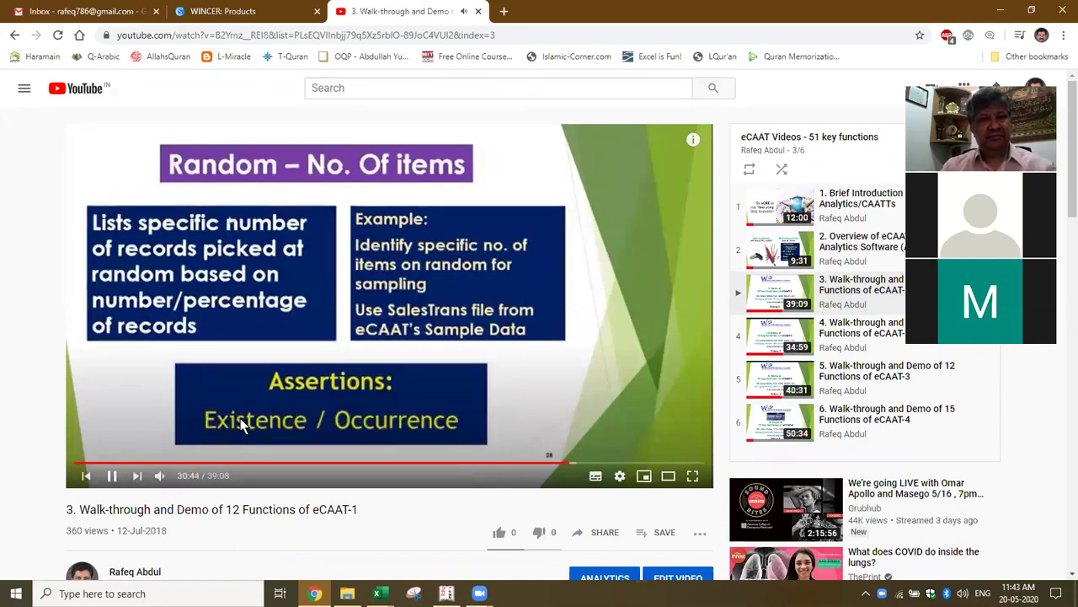
{"action": "left_click", "coordinate": [119, 477]}
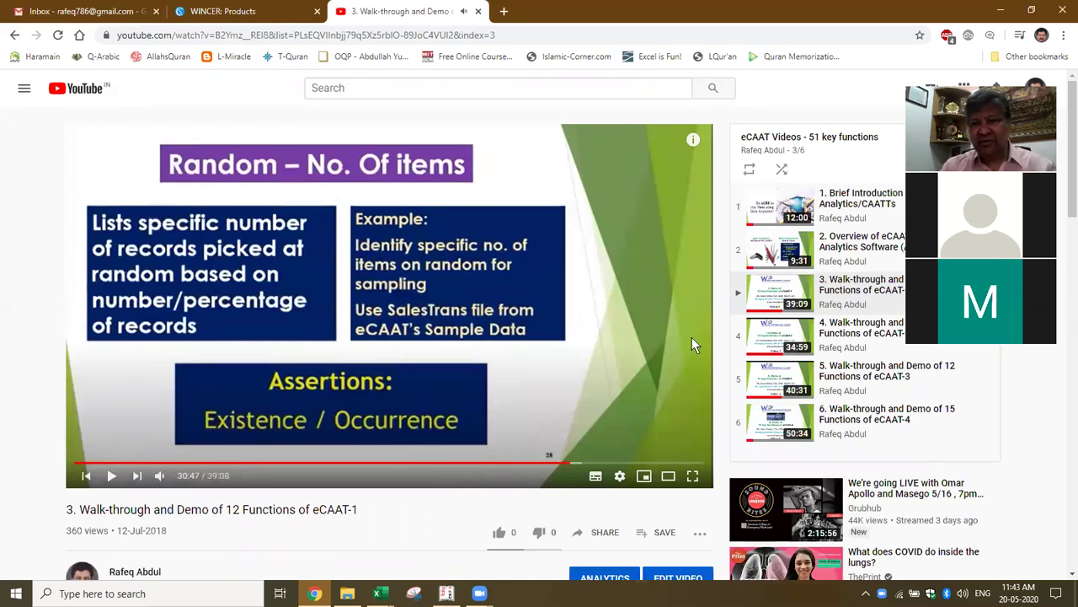
Step: Skip to the playlist's fourth video and expand its description to review the list of functions covered
{"action": "key", "text": "shift+n"}
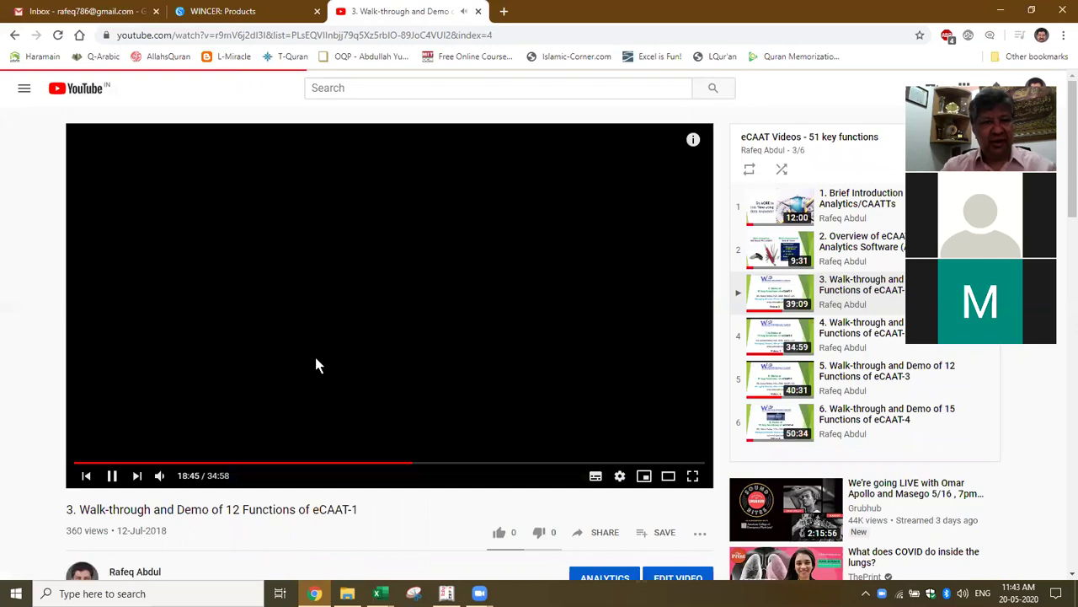
{"action": "scroll", "coordinate": [253, 422], "scroll_direction": "down", "scroll_amount": 1}
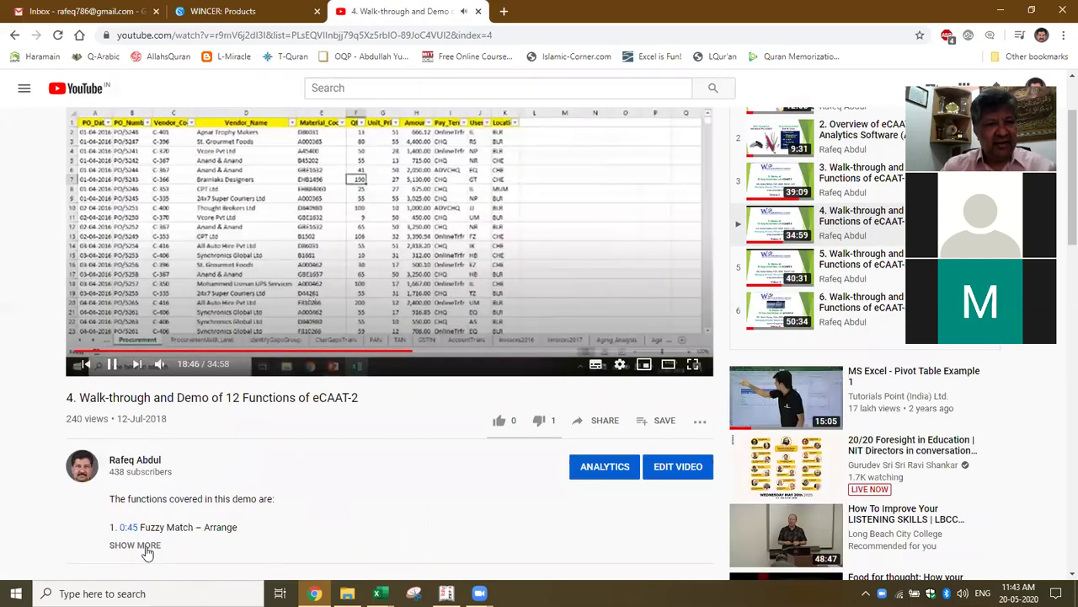
{"action": "left_click", "coordinate": [142, 545]}
{"action": "scroll", "coordinate": [241, 351], "scroll_direction": "down", "scroll_amount": 1}
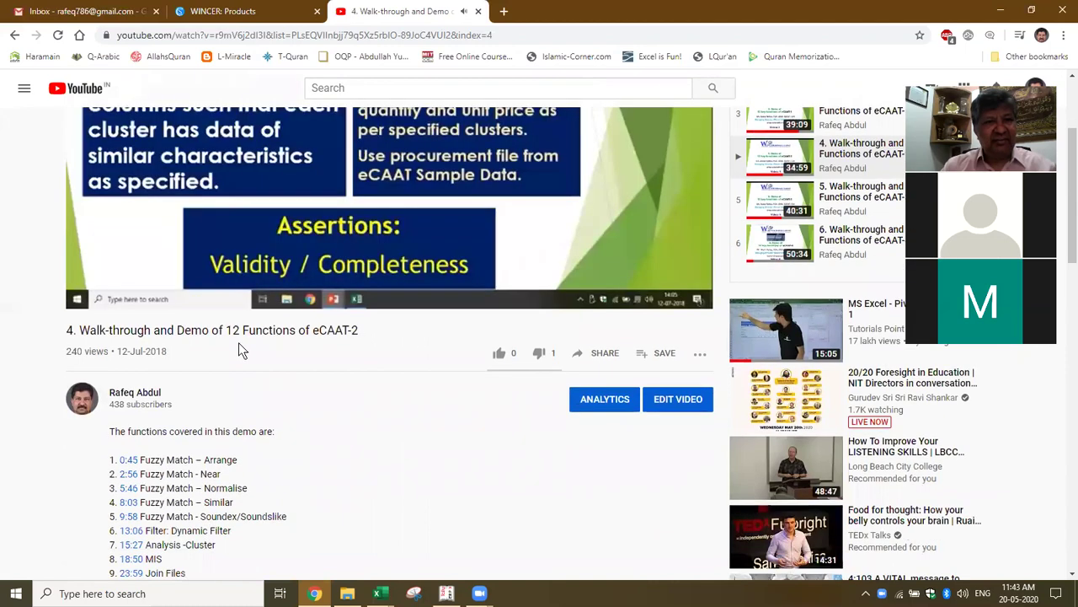
{"action": "scroll", "coordinate": [263, 331], "scroll_direction": "up", "scroll_amount": 2}
{"action": "scroll", "coordinate": [264, 331], "scroll_direction": "down", "scroll_amount": 2}
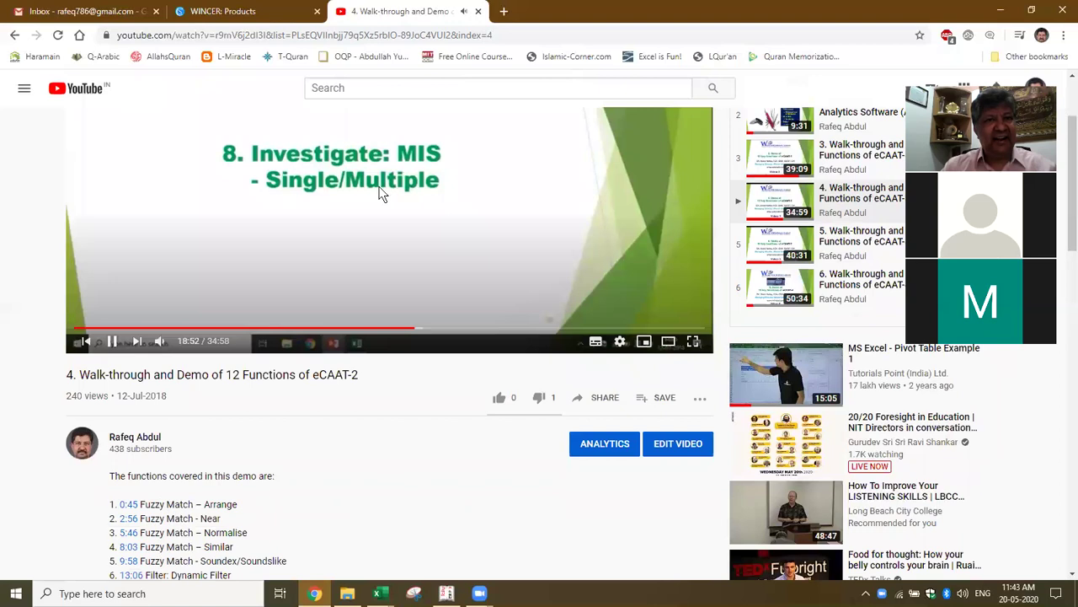
{"action": "scroll", "coordinate": [379, 194], "scroll_direction": "down", "scroll_amount": 4}
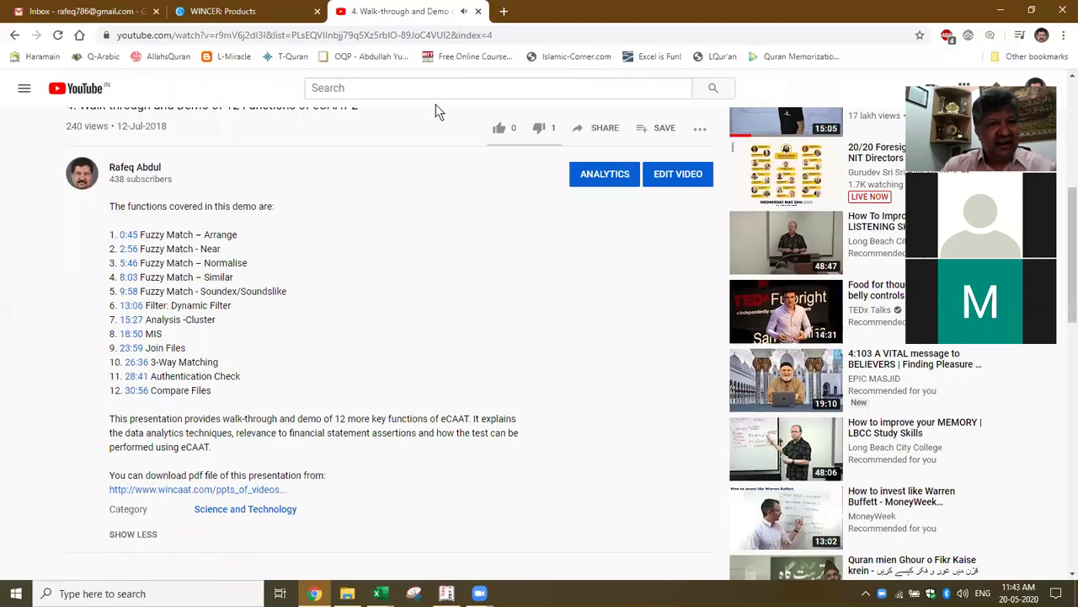
{"action": "scroll", "coordinate": [452, 278], "scroll_direction": "up", "scroll_amount": 5}
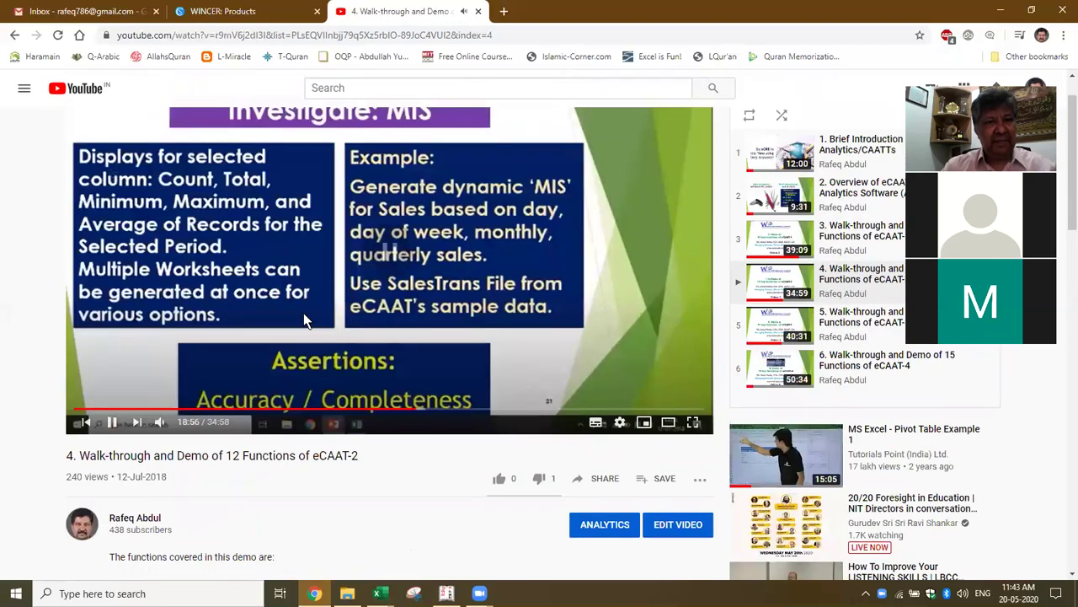
{"action": "scroll", "coordinate": [305, 316], "scroll_direction": "down", "scroll_amount": 5}
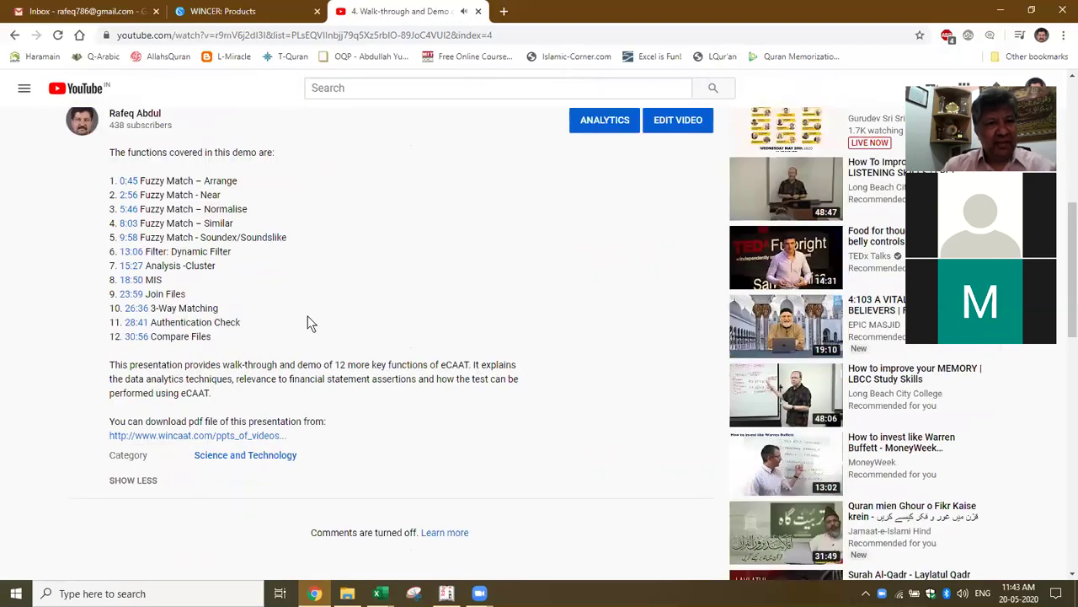
Step: Jump to the "Join Files" section at 23:59 and skip ahead to its demonstration
{"action": "left_click", "coordinate": [137, 296]}
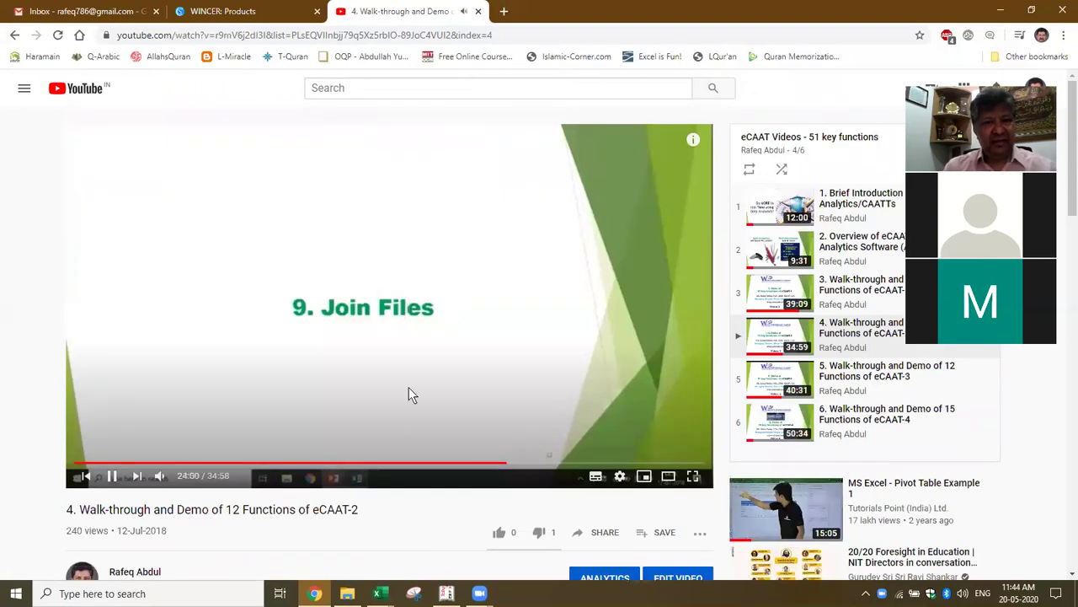
{"action": "scroll", "coordinate": [381, 429], "scroll_direction": "down", "scroll_amount": 2}
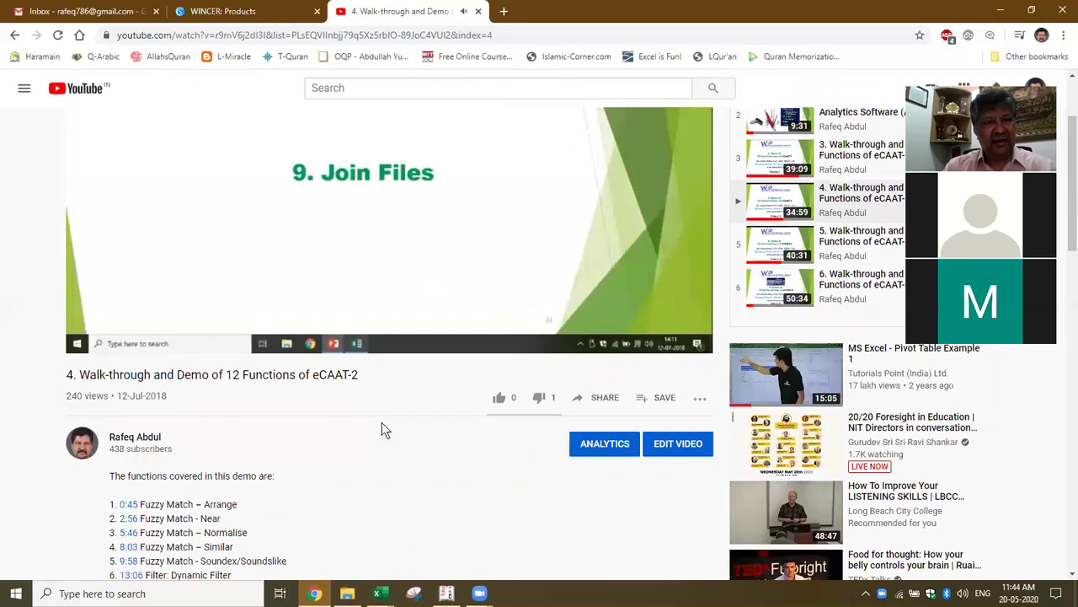
{"action": "scroll", "coordinate": [382, 430], "scroll_direction": "down", "scroll_amount": 1}
{"action": "scroll", "coordinate": [382, 430], "scroll_direction": "down", "scroll_amount": 1}
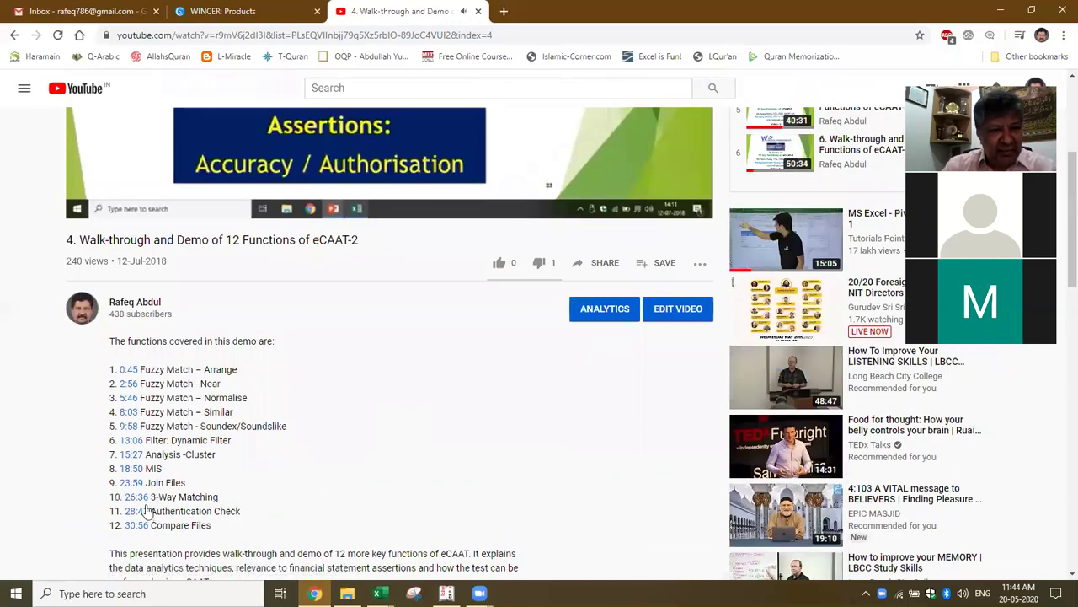
{"action": "scroll", "coordinate": [376, 323], "scroll_direction": "up", "scroll_amount": 3}
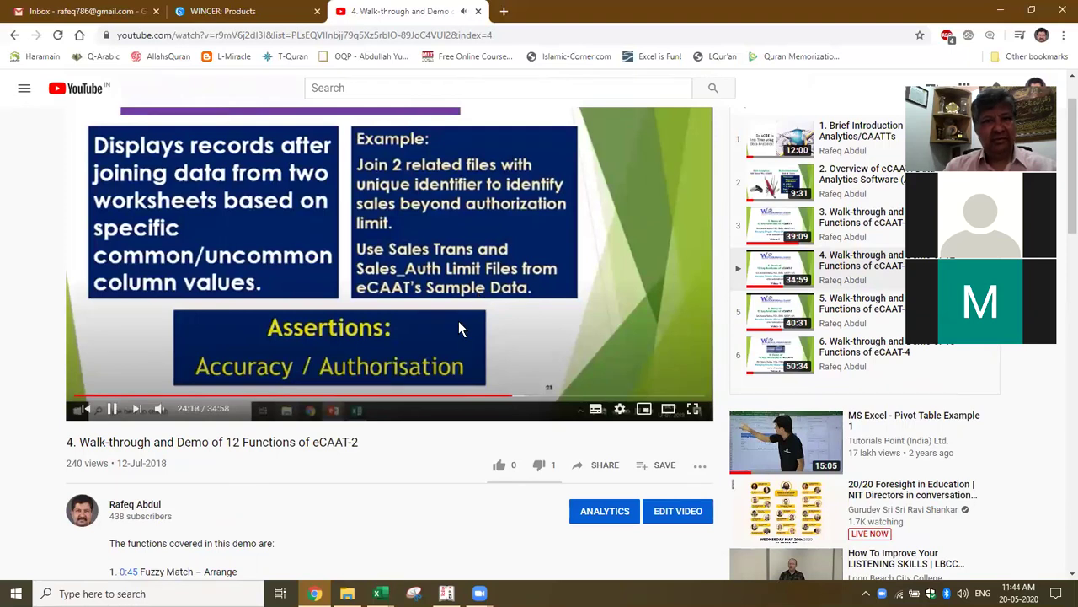
{"action": "scroll", "coordinate": [458, 321], "scroll_direction": "down", "scroll_amount": 1}
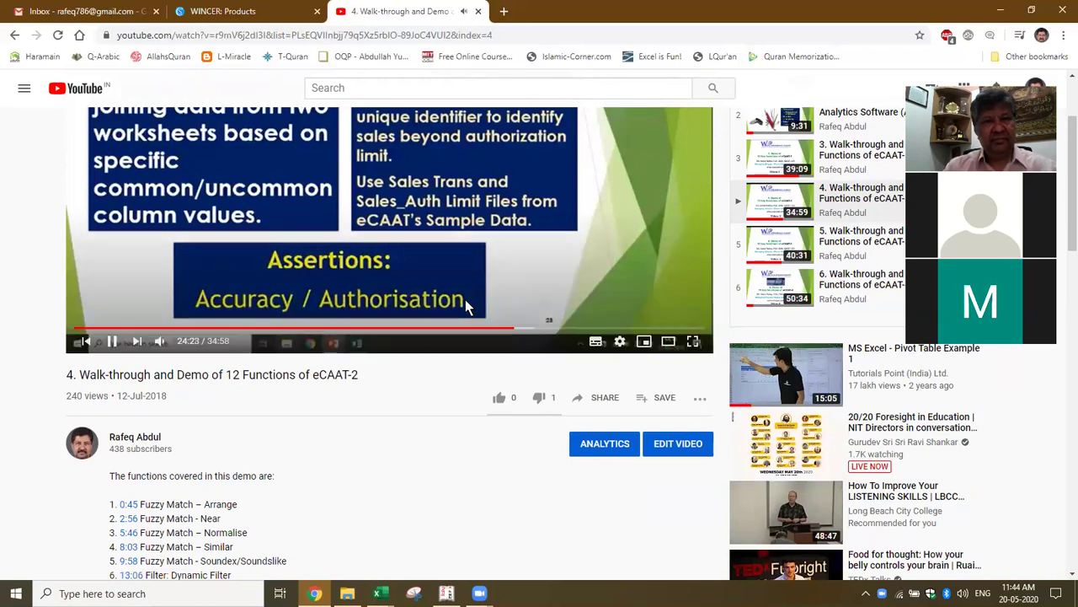
{"action": "left_click", "coordinate": [531, 330]}
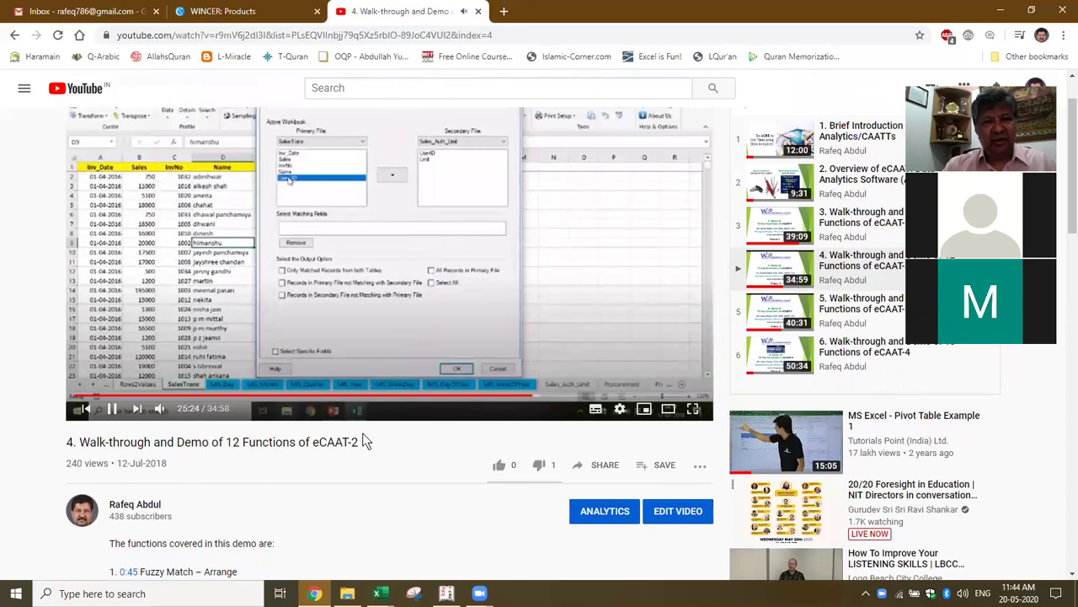
Step: Move on to the playlist's fifth video, "Walk-through and Demo of 12 Functions of eCAAT-3", and pause it at the Top/LastX section
{"action": "left_click", "coordinate": [169, 257]}
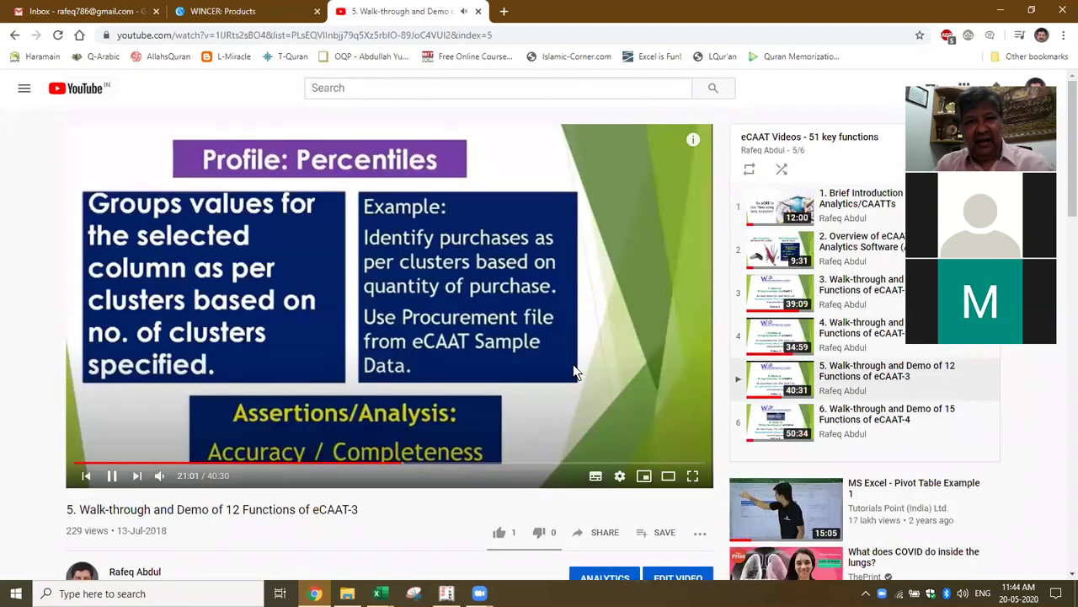
{"action": "left_click", "coordinate": [499, 362]}
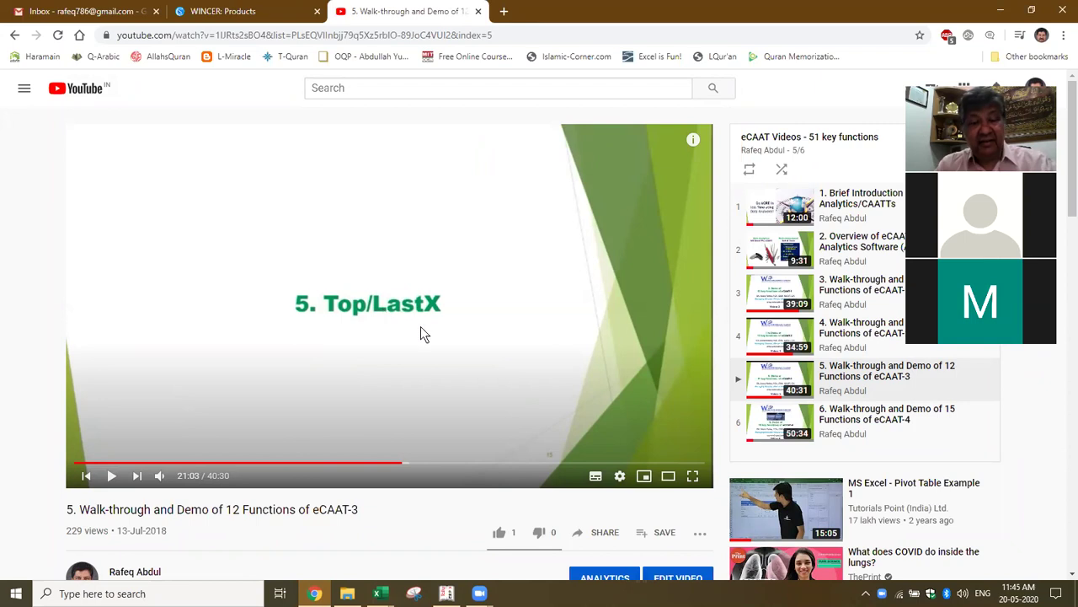
{"action": "mouse_move", "coordinate": [935, 358]}
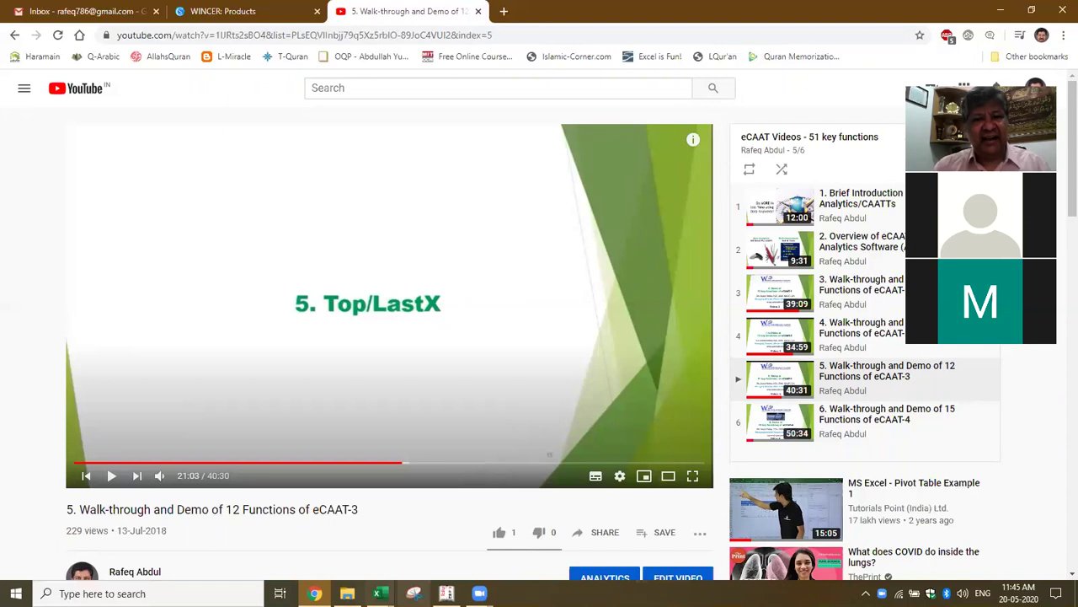
Step: Switch to the Purchases-MultipleRows.xlsx workbook in Excel and examine the BPL party name entries on the Bills sheet
{"action": "mouse_move", "coordinate": [380, 593]}
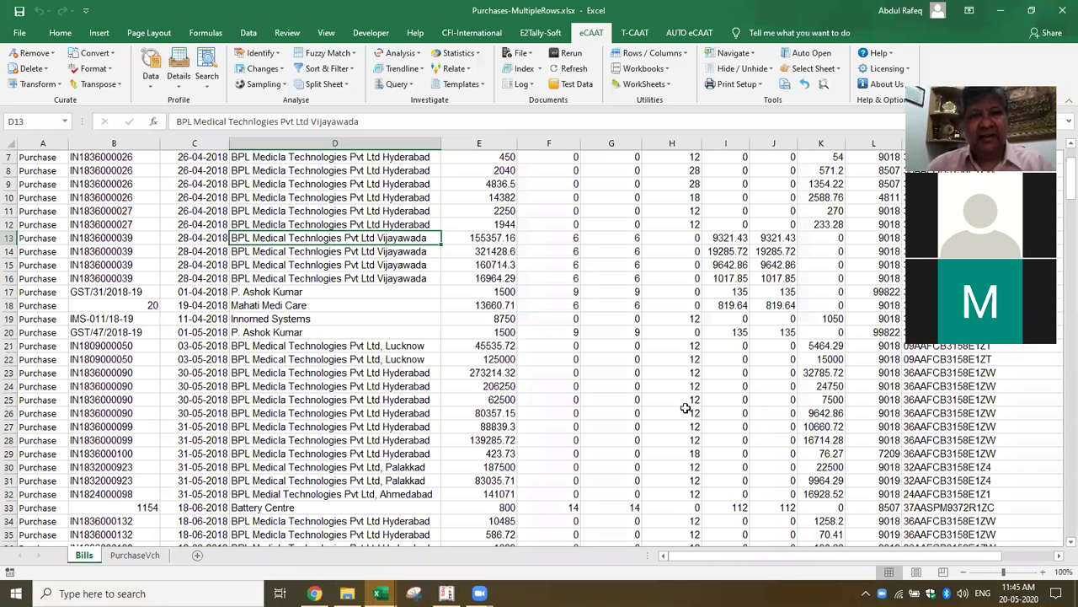
{"action": "left_click", "coordinate": [403, 360]}
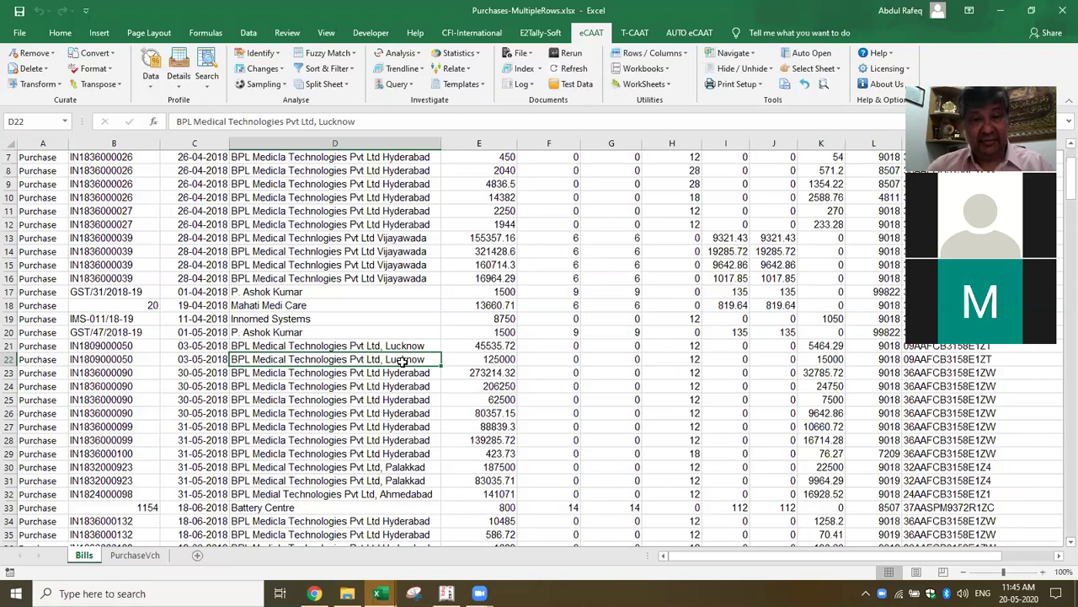
{"action": "left_click", "coordinate": [425, 266]}
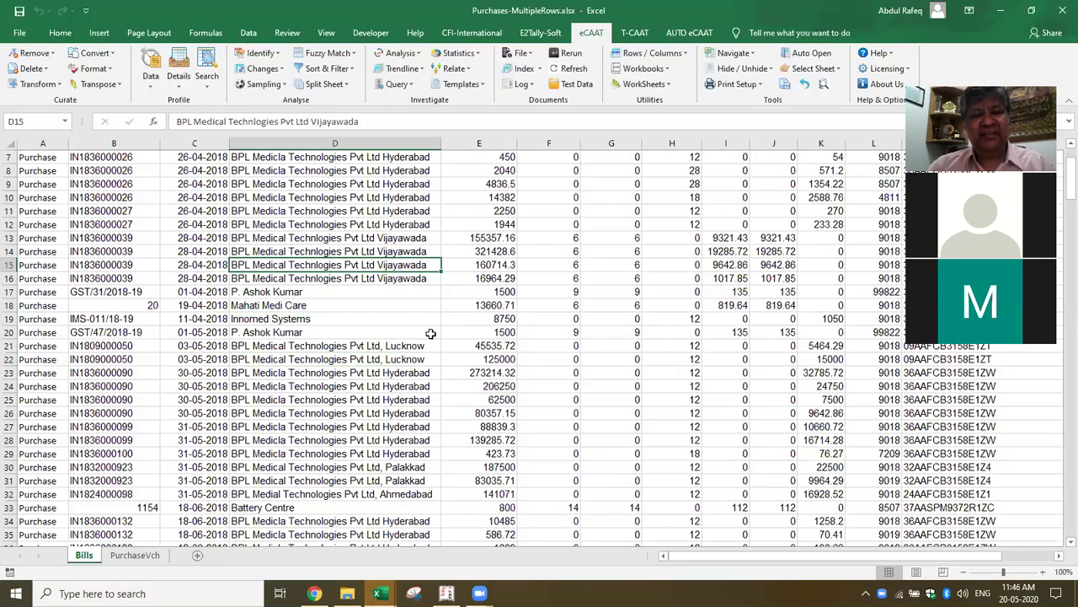
{"action": "left_click", "coordinate": [396, 359]}
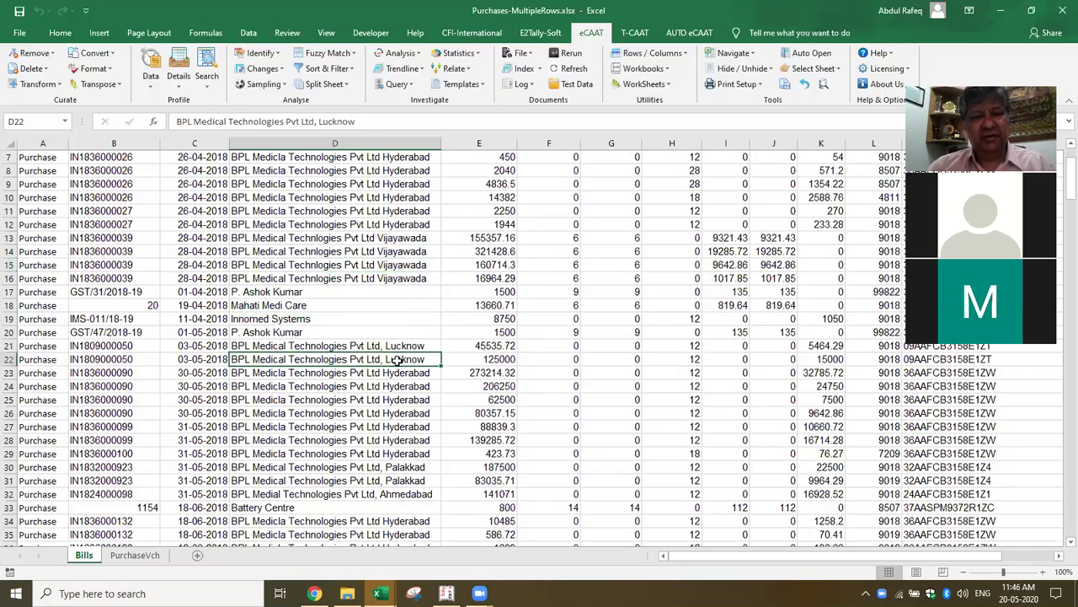
{"action": "scroll", "coordinate": [396, 359], "scroll_direction": "down", "scroll_amount": 1}
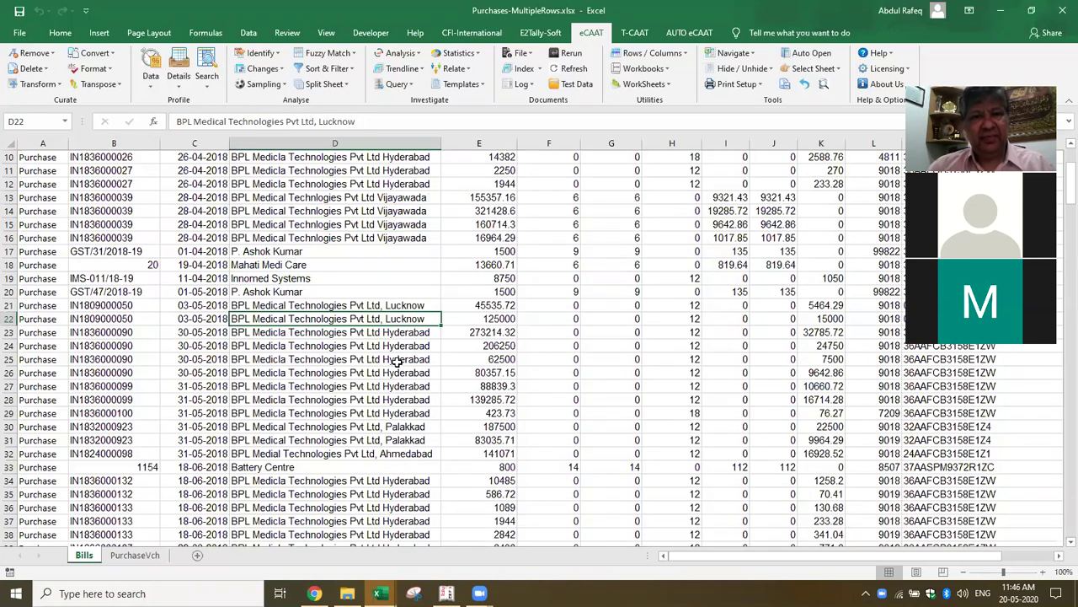
{"action": "left_click", "coordinate": [396, 359]}
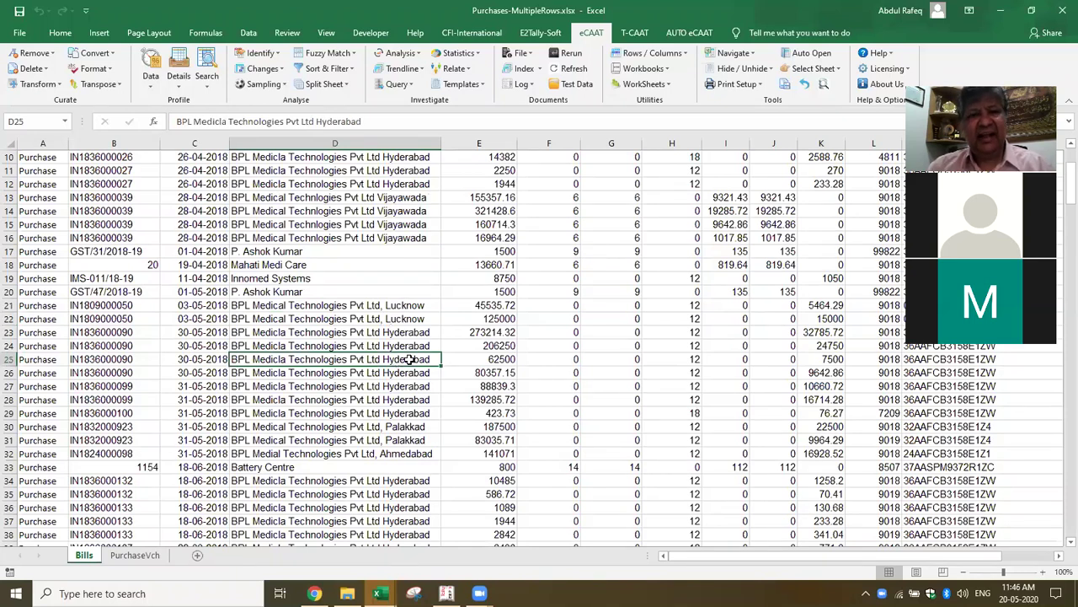
Step: Examine the Bills sheet's column headers and the extent of its PartyName column, then return to cell A1
{"action": "key", "text": "ctrl+Home"}
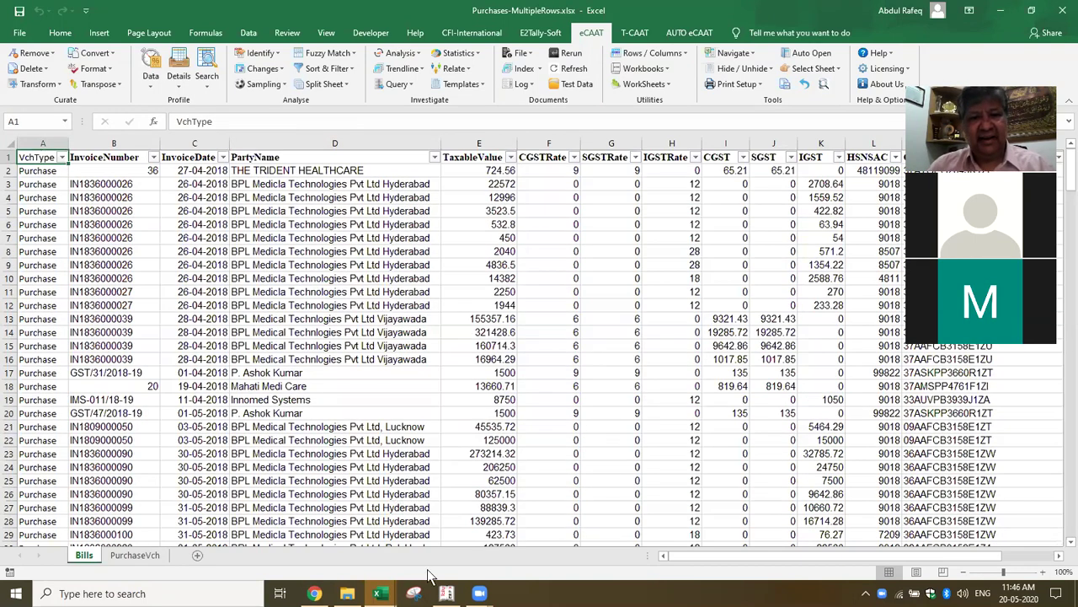
{"action": "left_click", "coordinate": [572, 251]}
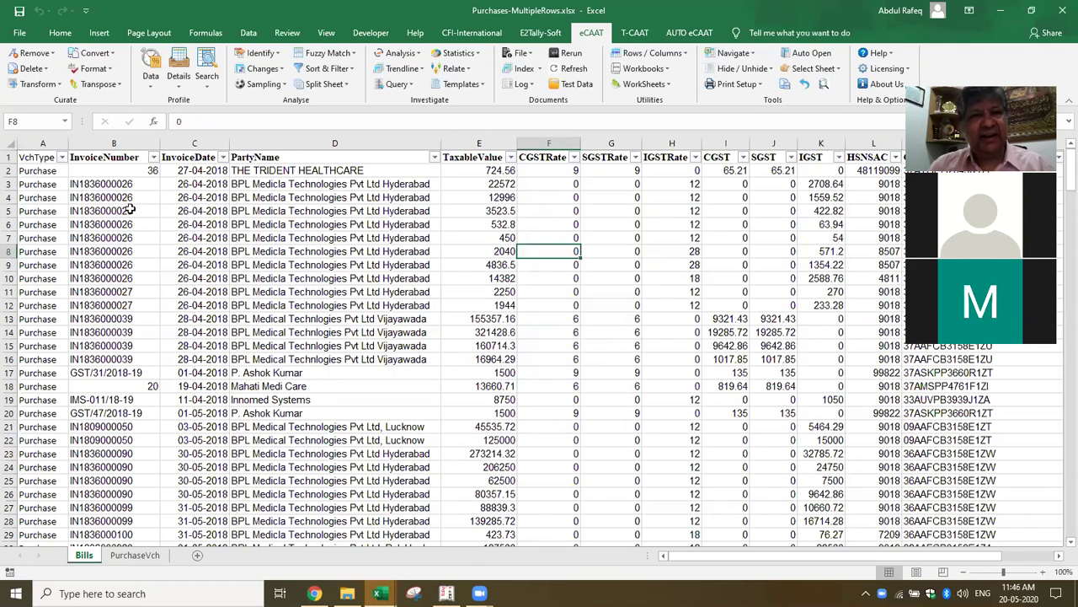
{"action": "left_click", "coordinate": [321, 160]}
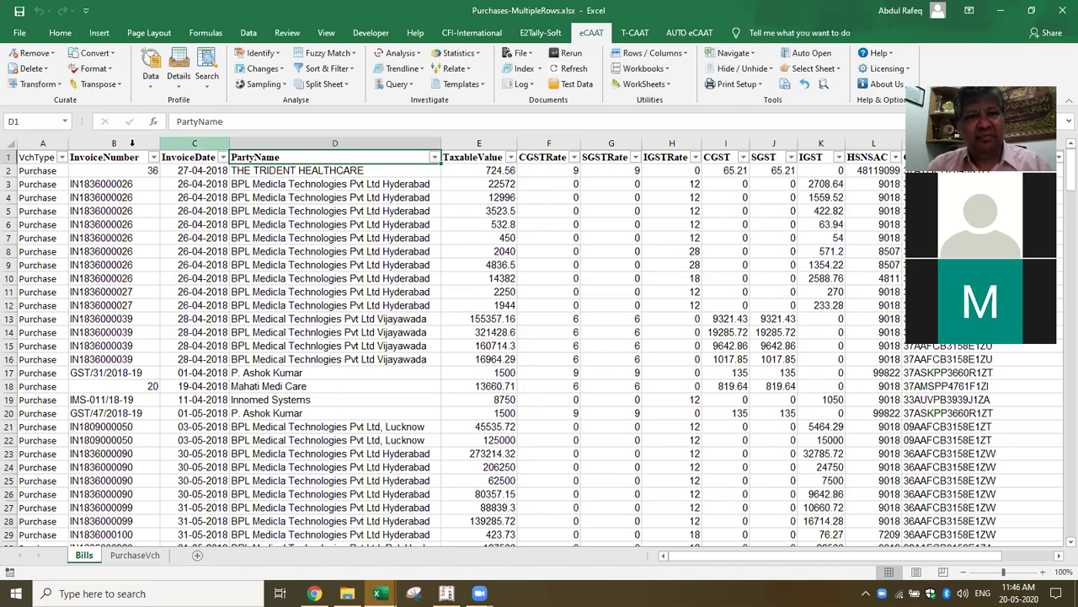
{"action": "left_click", "coordinate": [300, 291]}
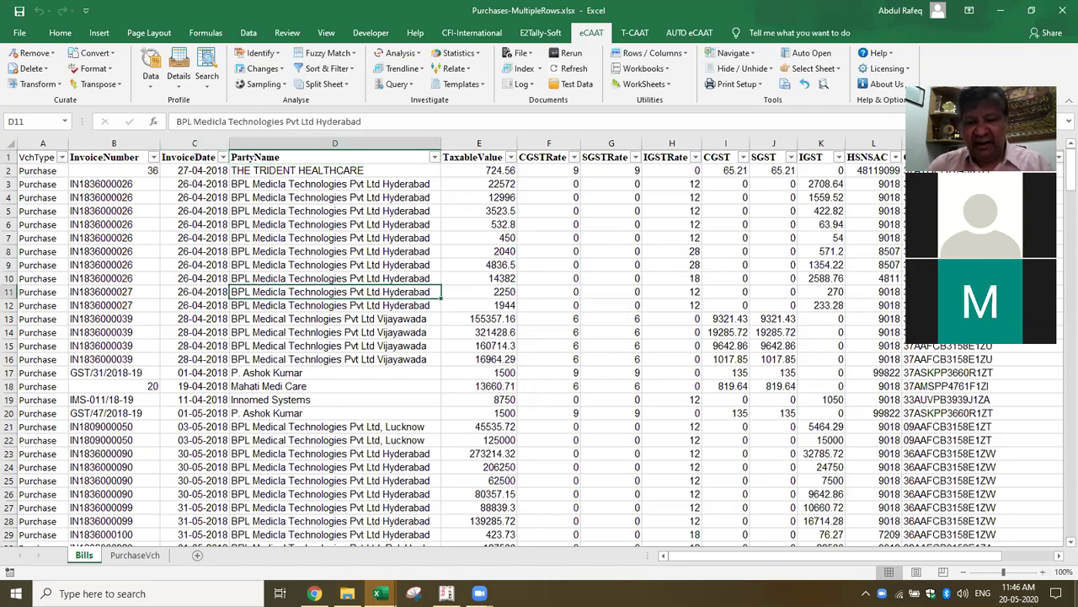
{"action": "key", "text": "ctrl+Down"}
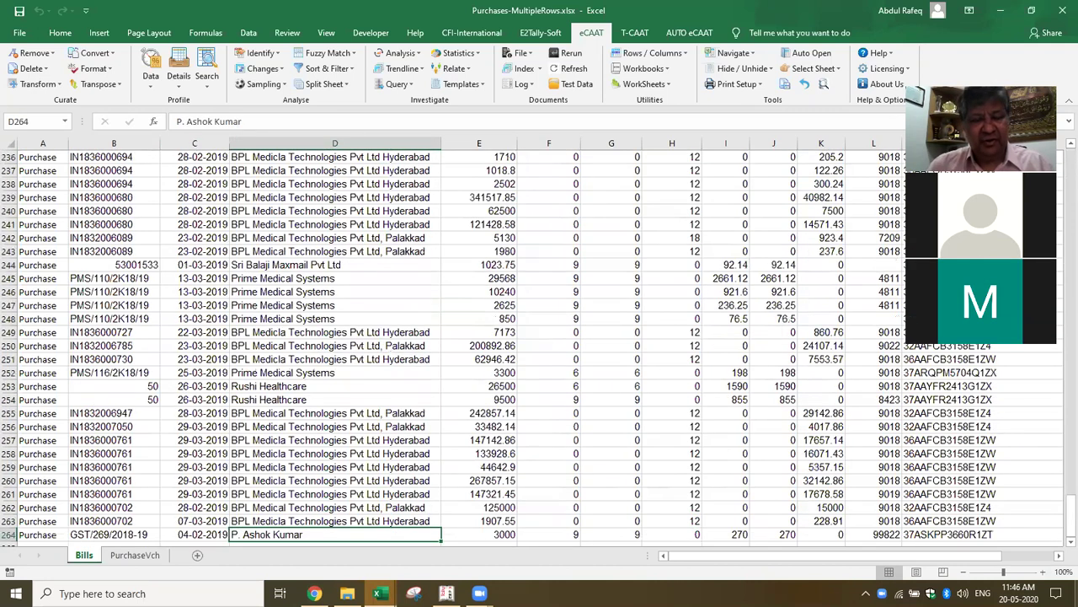
{"action": "key", "text": "ctrl+Home"}
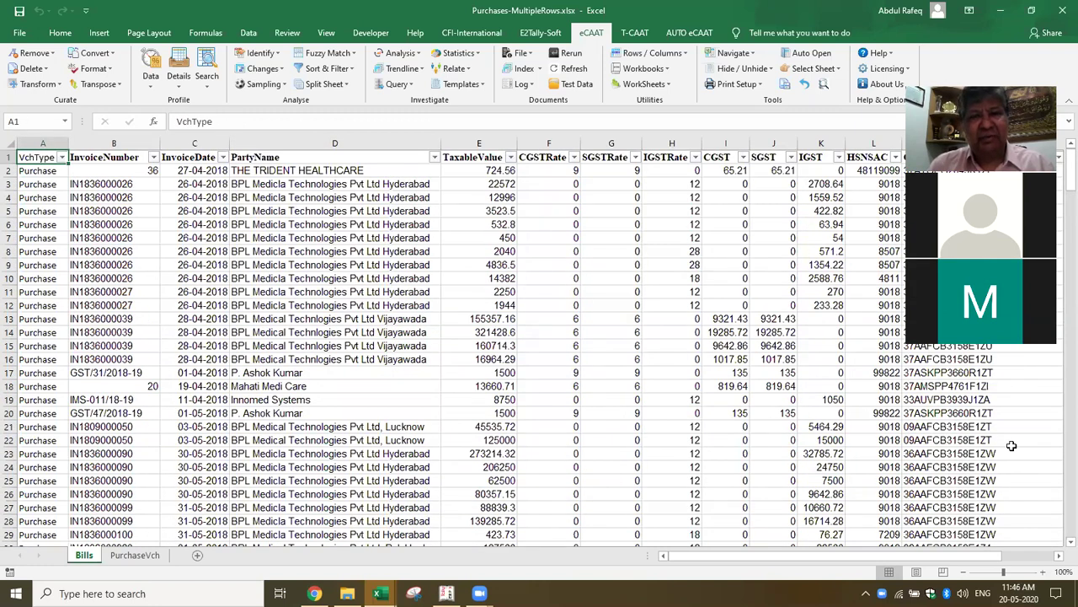
Step: Review the options of eCAAT's Harmonise Sheet(s) function on the Bills sheet and close it without applying
{"action": "left_click", "coordinate": [546, 160]}
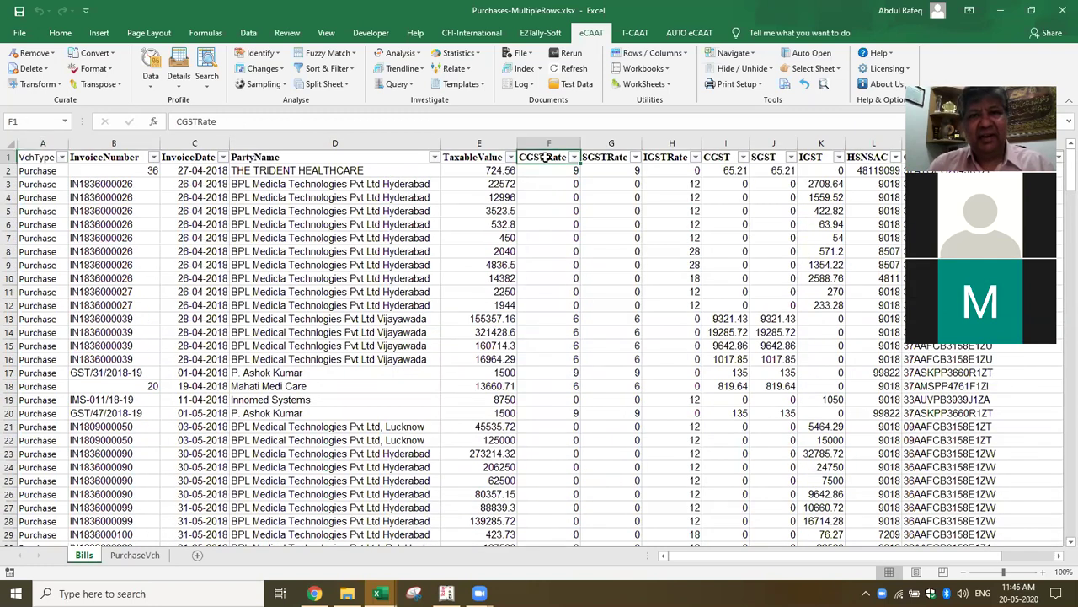
{"action": "left_click", "coordinate": [56, 86]}
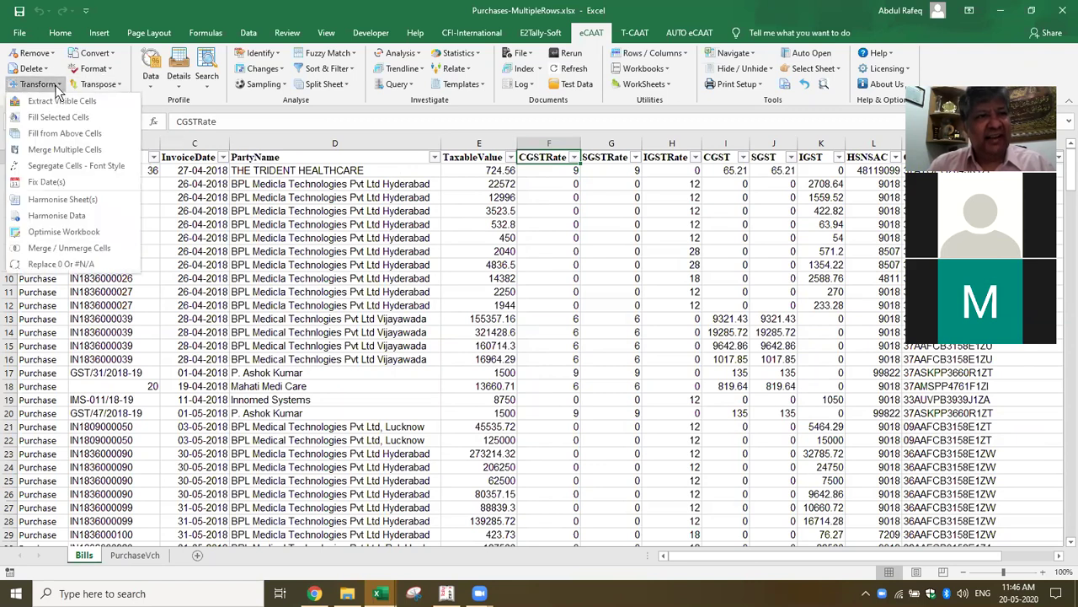
{"action": "left_click", "coordinate": [62, 199]}
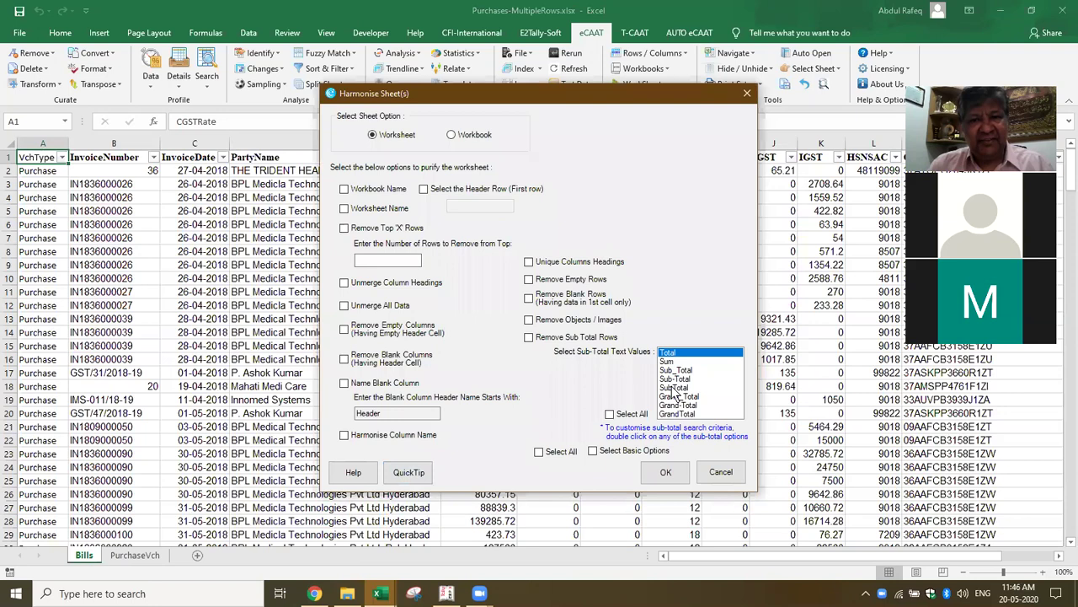
{"action": "left_click", "coordinate": [723, 472]}
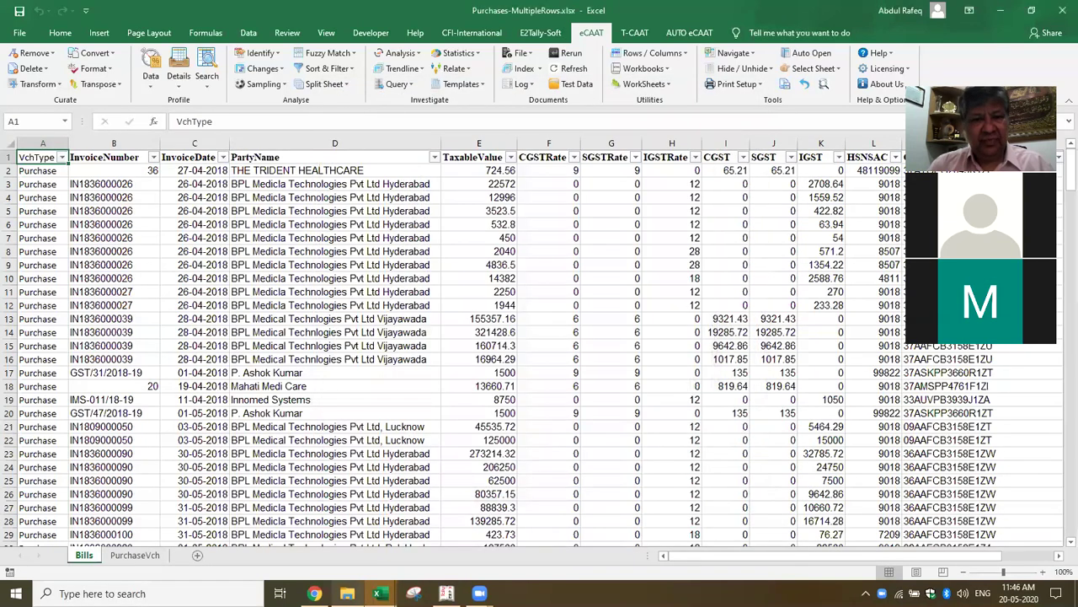
Step: Check the paused video in Chrome, return to Purchases-MultipleRows.xlsx and examine the SGSTRate, CGST and PartyName columns on the Bills sheet
{"action": "left_click", "coordinate": [314, 593]}
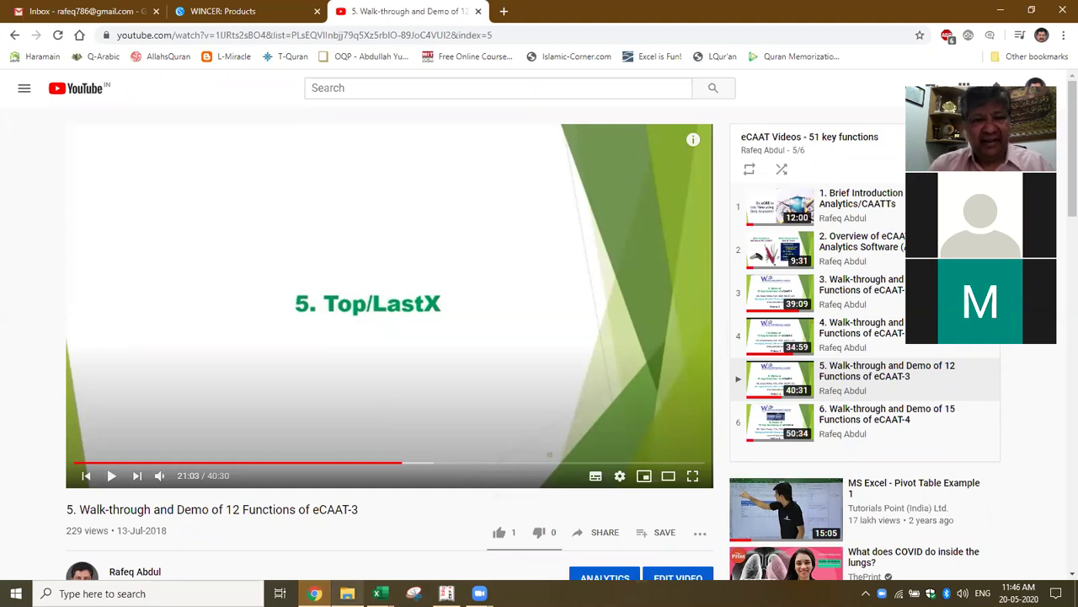
{"action": "mouse_move", "coordinate": [380, 590]}
{"action": "left_click", "coordinate": [453, 533]}
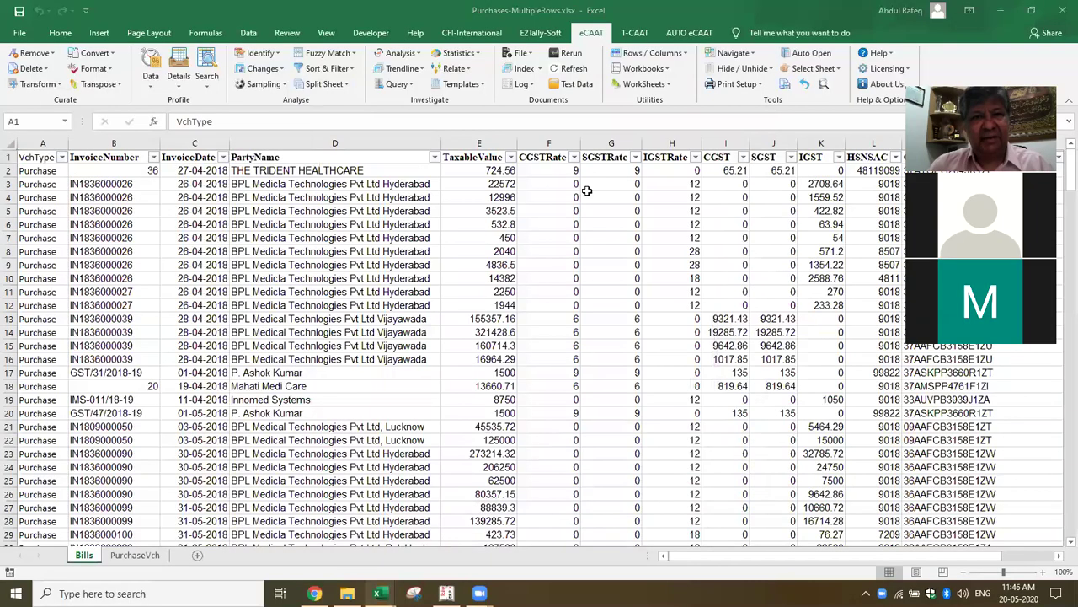
{"action": "left_click", "coordinate": [623, 160]}
{"action": "left_click", "coordinate": [236, 120]}
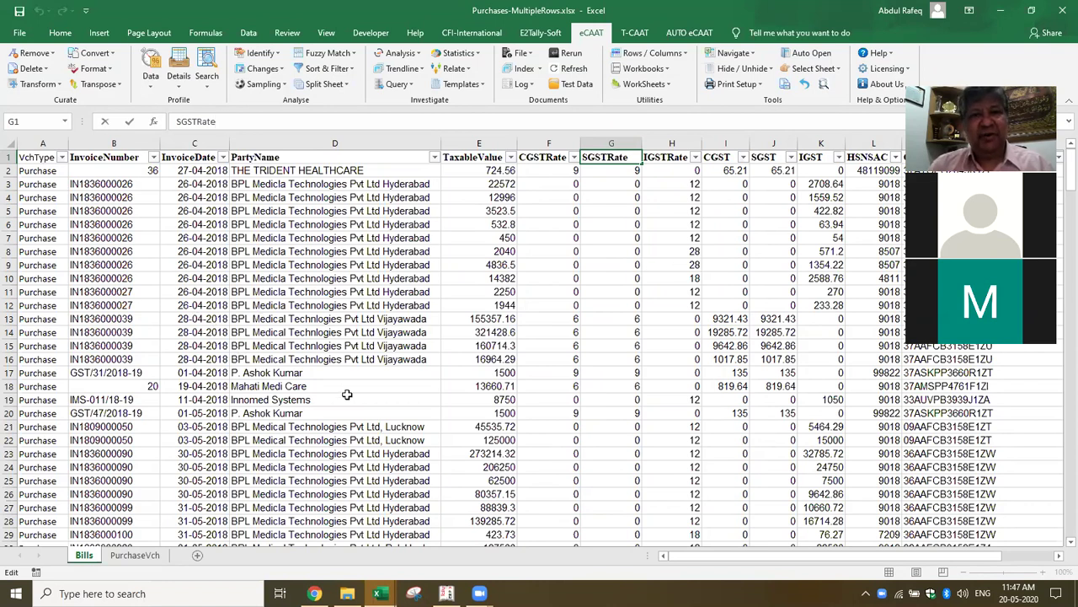
{"action": "left_click", "coordinate": [729, 158]}
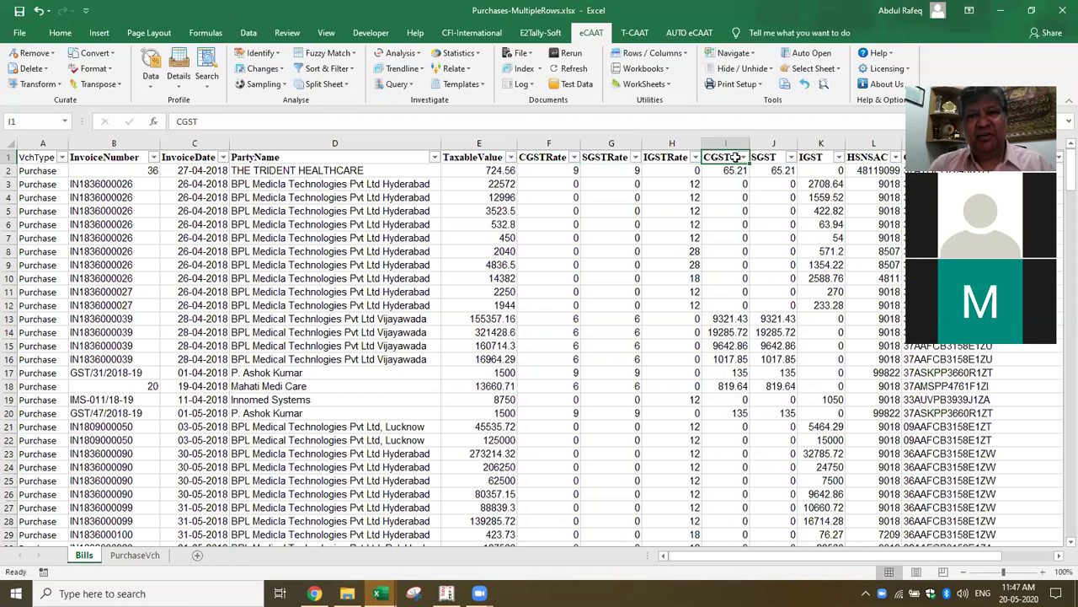
{"action": "left_click", "coordinate": [367, 262]}
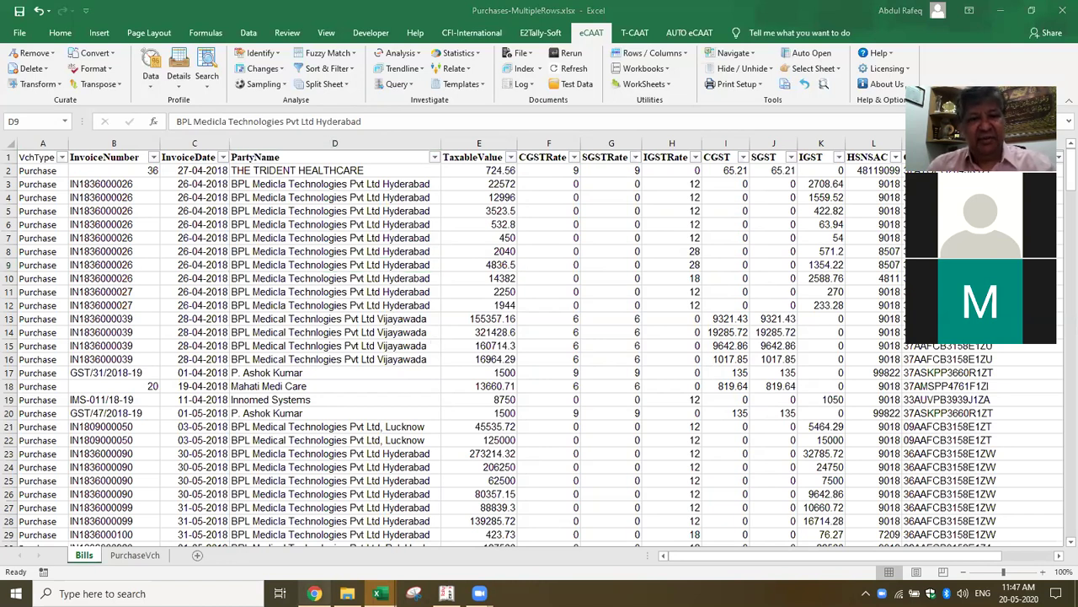
Step: Switch to the WINCER Products page in Chrome and open the SoftCAAT product page
{"action": "left_click", "coordinate": [313, 593]}
{"action": "left_click", "coordinate": [238, 11]}
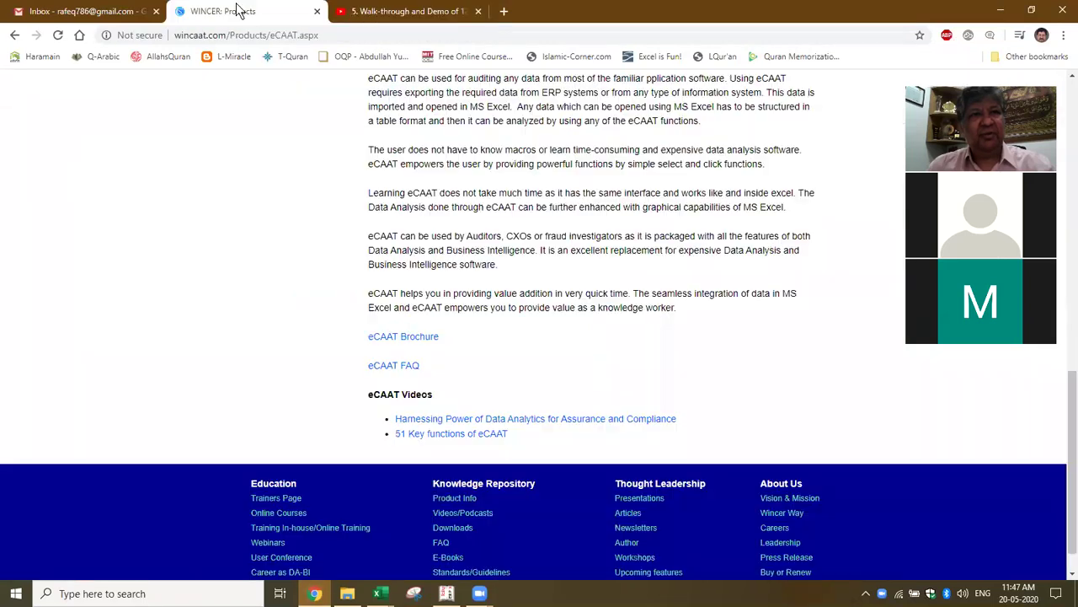
{"action": "scroll", "coordinate": [376, 243], "scroll_direction": "up", "scroll_amount": 8}
{"action": "scroll", "coordinate": [376, 244], "scroll_direction": "up", "scroll_amount": 3}
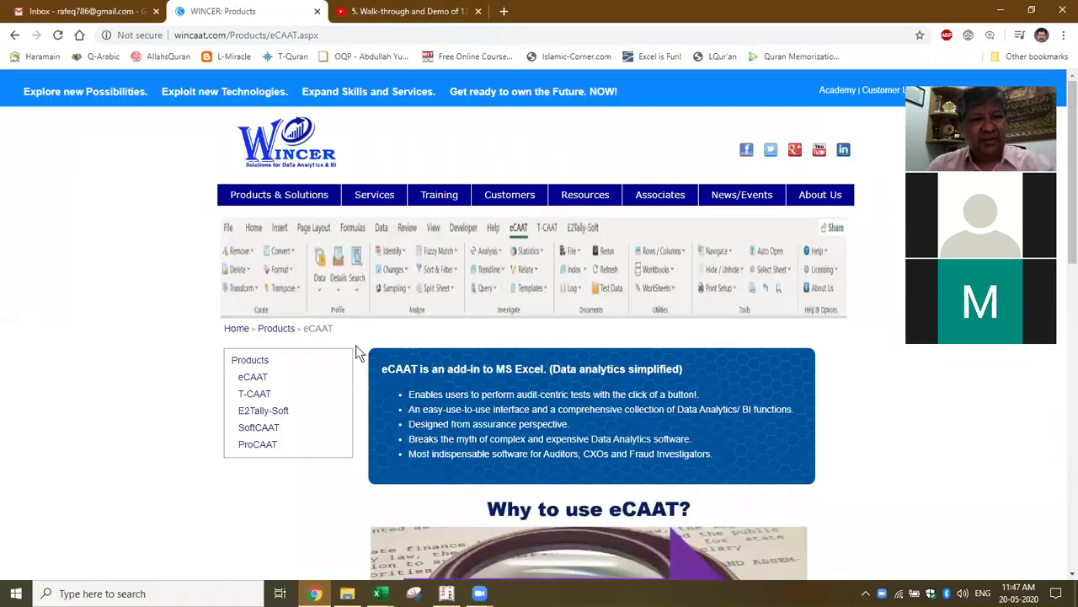
{"action": "scroll", "coordinate": [245, 243], "scroll_direction": "down", "scroll_amount": 2}
{"action": "left_click", "coordinate": [263, 228]}
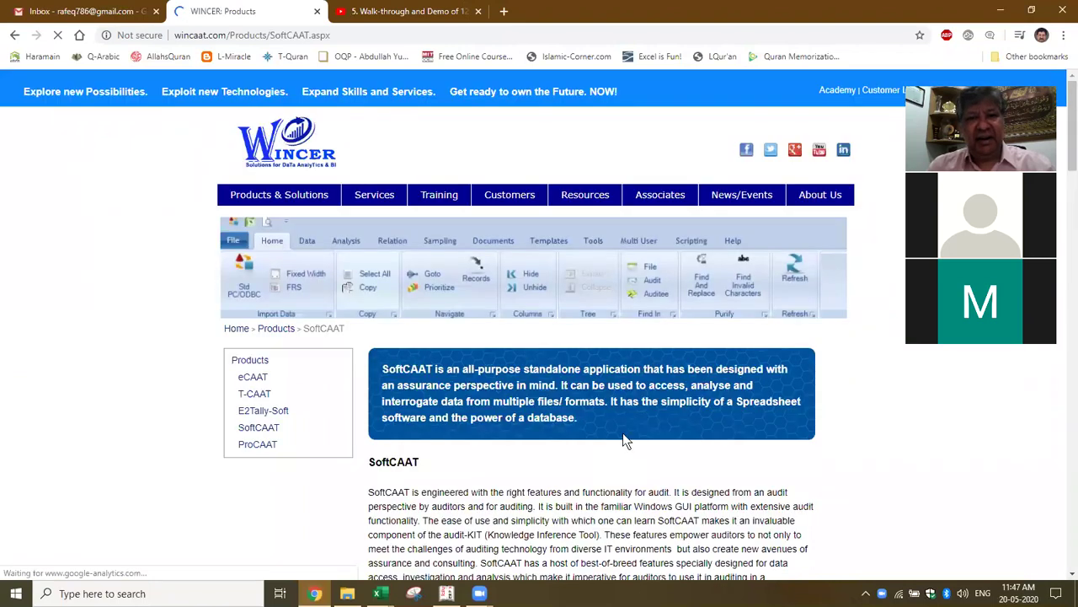
Step: Read through the SoftCAAT page, including its editions, feature table and brochure, FAQ and demo links, and return to its beginning
{"action": "scroll", "coordinate": [640, 402], "scroll_direction": "down", "scroll_amount": 2}
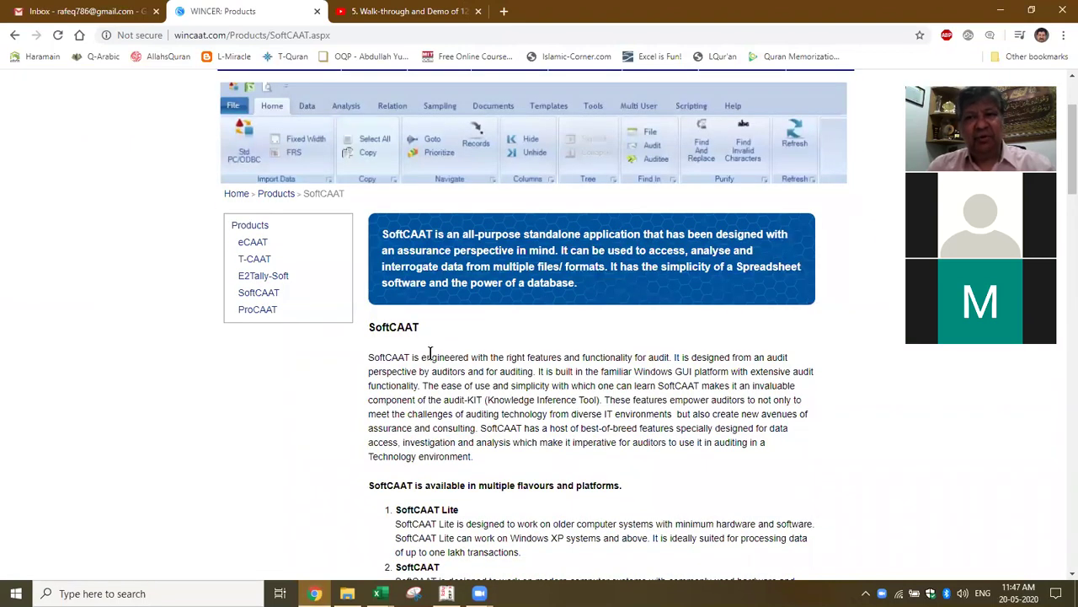
{"action": "scroll", "coordinate": [581, 370], "scroll_direction": "down", "scroll_amount": 3}
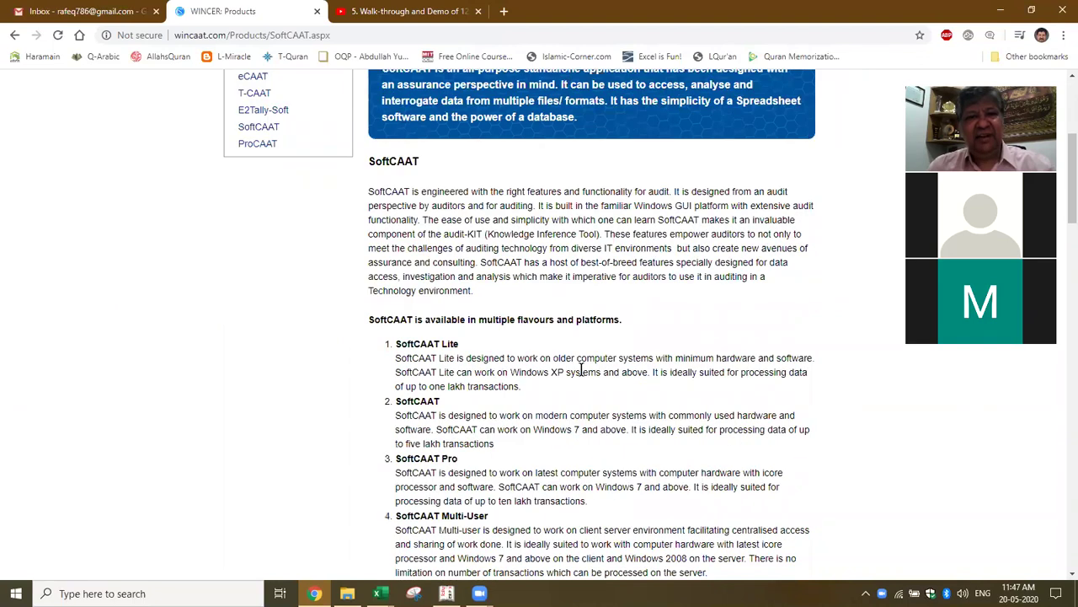
{"action": "scroll", "coordinate": [585, 376], "scroll_direction": "down", "scroll_amount": 3}
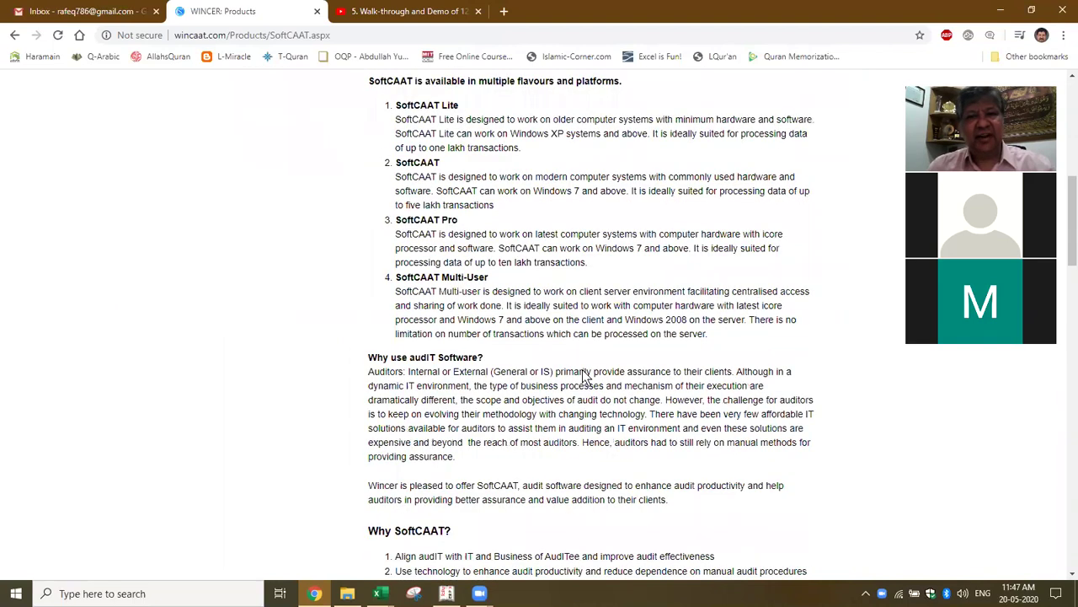
{"action": "scroll", "coordinate": [585, 375], "scroll_direction": "down", "scroll_amount": 7}
{"action": "scroll", "coordinate": [585, 377], "scroll_direction": "down", "scroll_amount": 20}
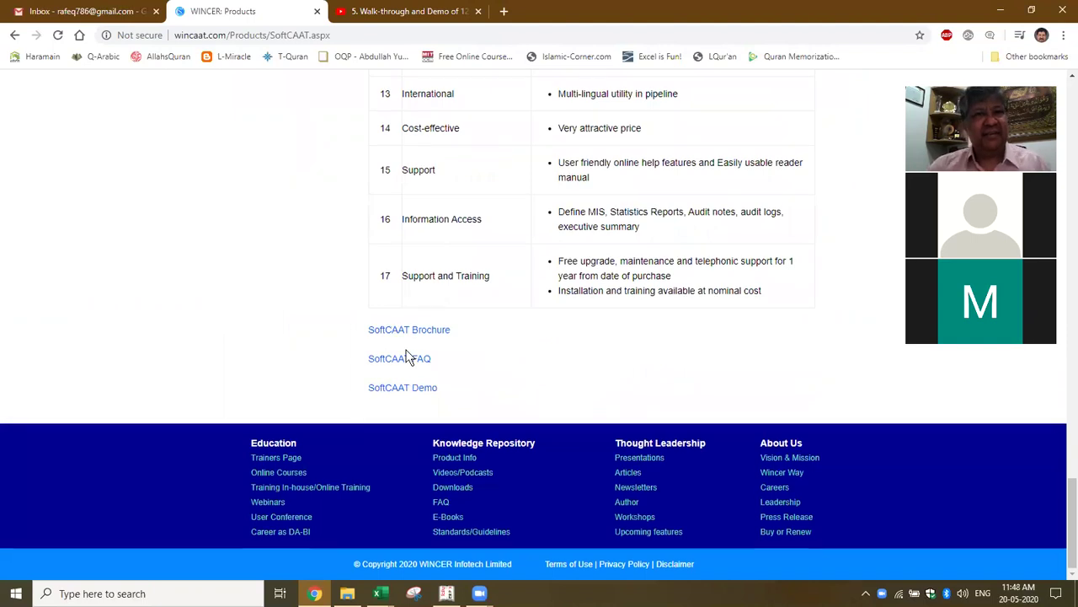
{"action": "scroll", "coordinate": [408, 357], "scroll_direction": "up", "scroll_amount": 18}
{"action": "scroll", "coordinate": [406, 357], "scroll_direction": "up", "scroll_amount": 15}
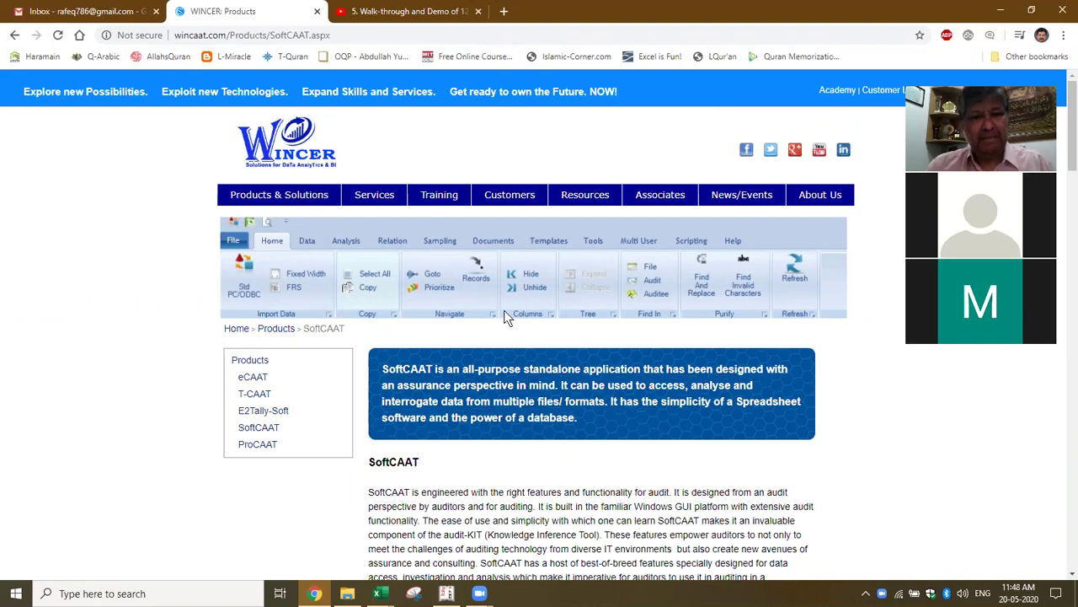
Step: Switch to the eCAAT_Sample_Data.xlsx workbook in Excel and examine the InvNo, Name and User_ID columns on the SalesTrans sheet
{"action": "mouse_move", "coordinate": [381, 593]}
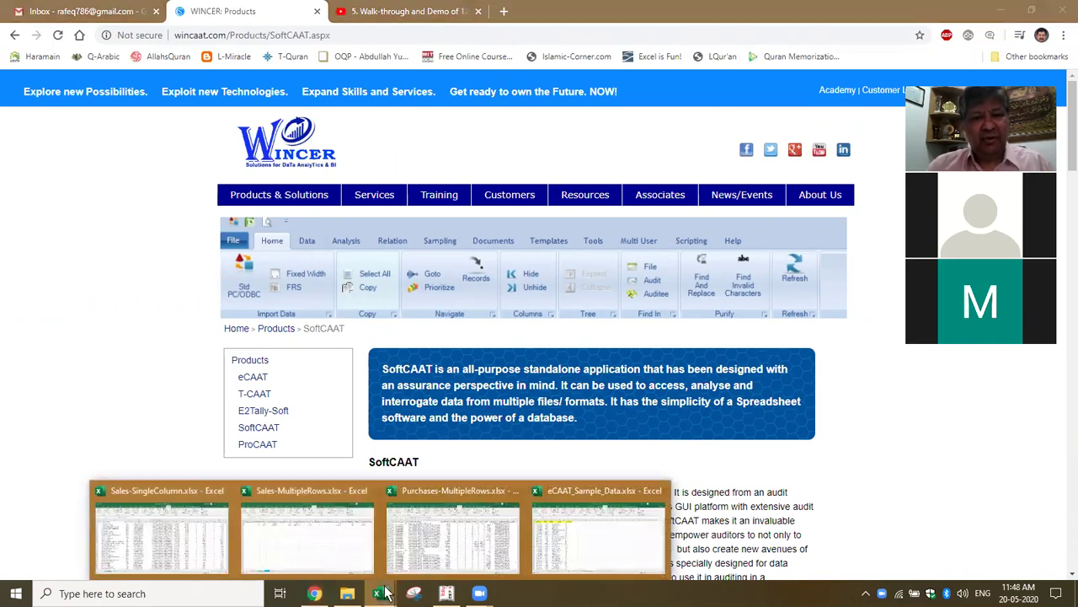
{"action": "left_click", "coordinate": [611, 517]}
{"action": "left_click", "coordinate": [173, 308]}
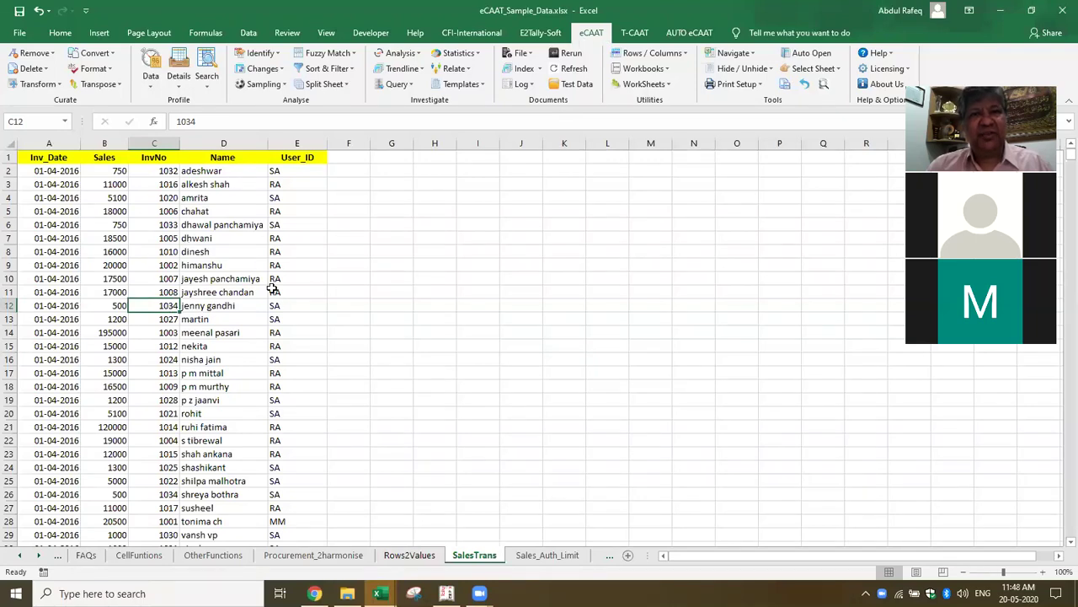
{"action": "left_click", "coordinate": [311, 237]}
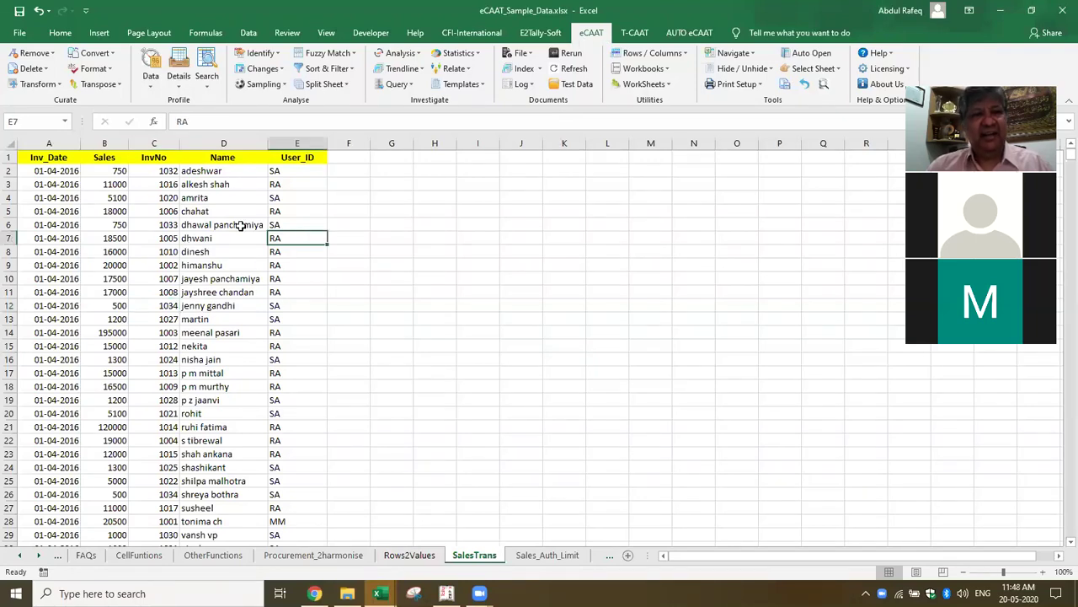
{"action": "left_click", "coordinate": [200, 185]}
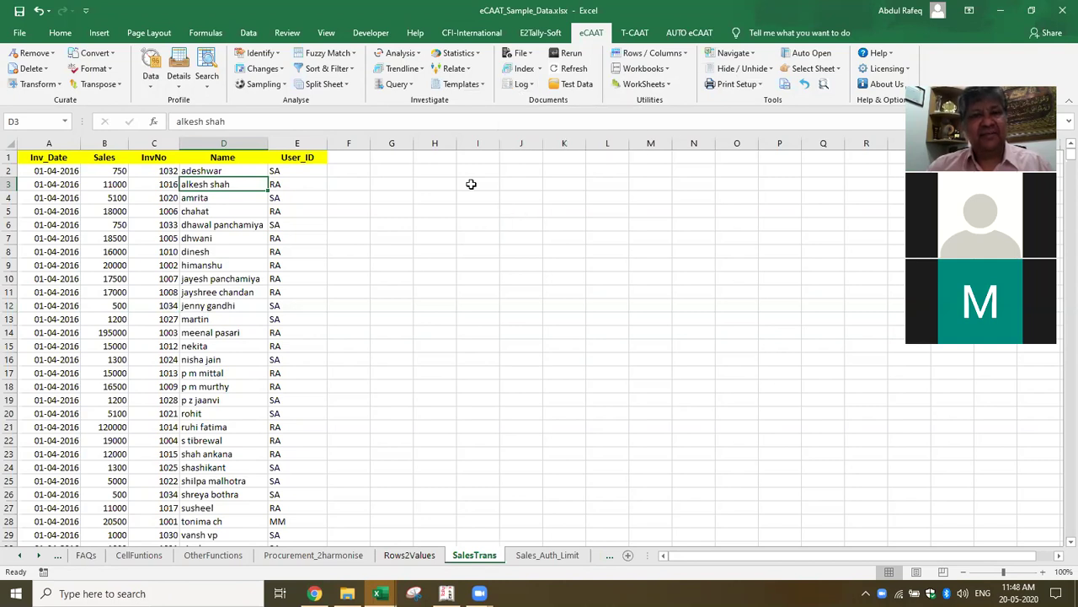
{"action": "left_click", "coordinate": [437, 262]}
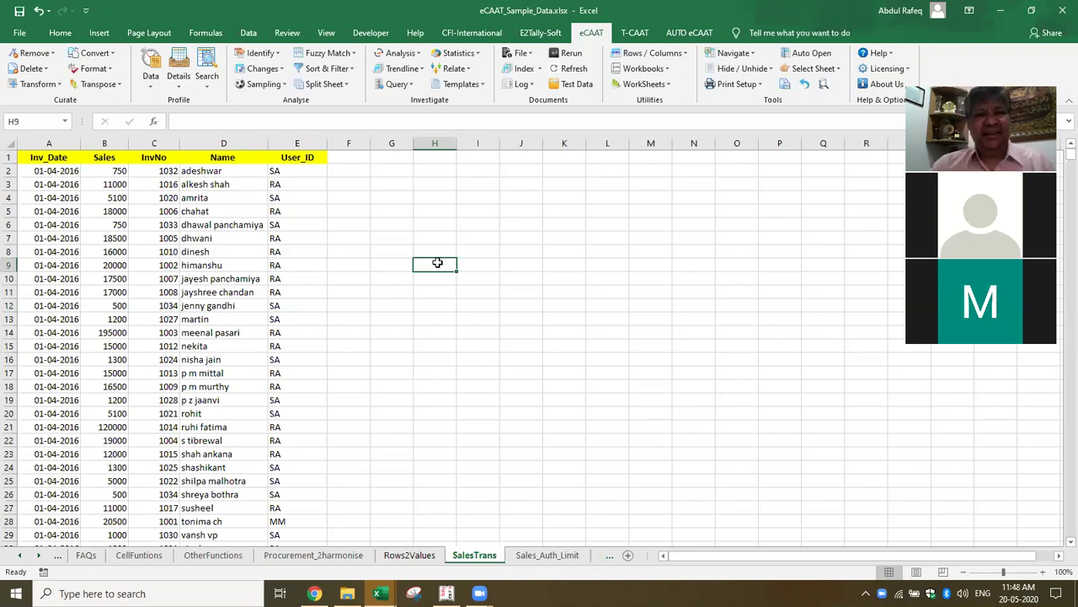
{"action": "left_click", "coordinate": [502, 270]}
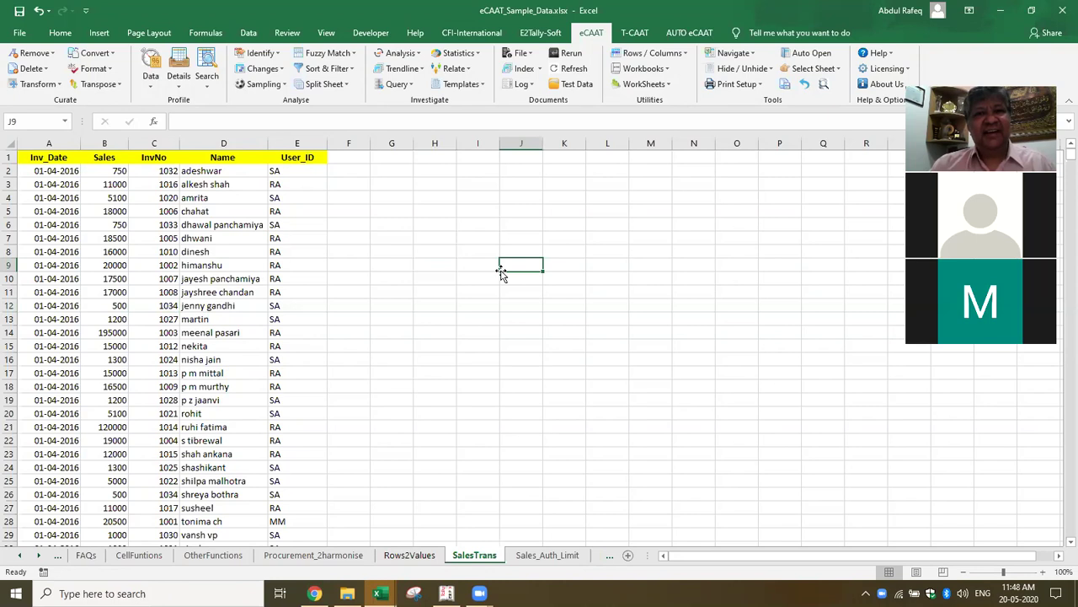
{"action": "left_click", "coordinate": [322, 267]}
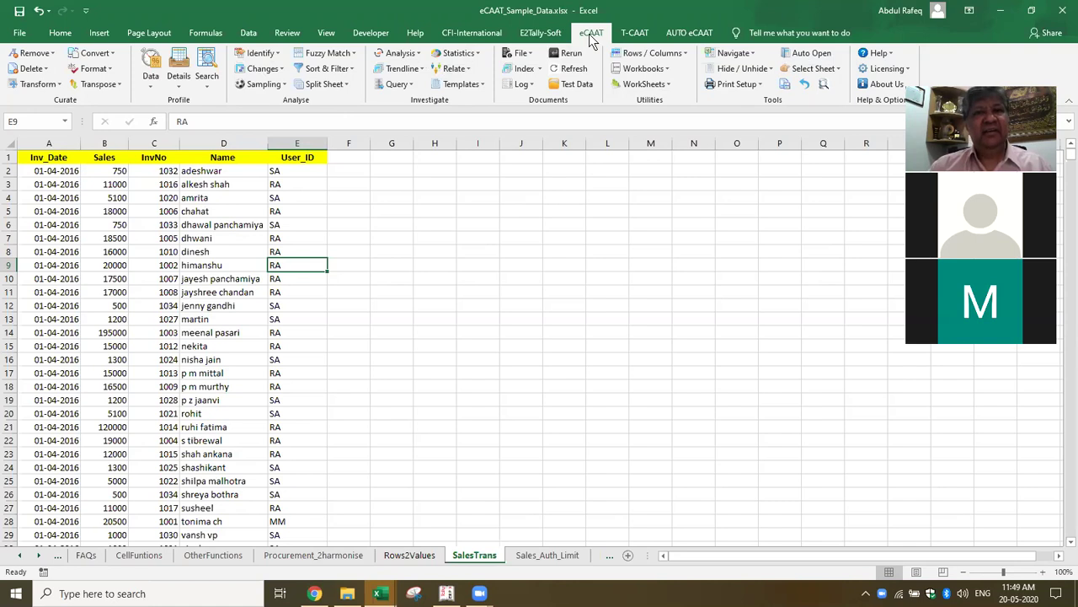
{"action": "left_click", "coordinate": [192, 211]}
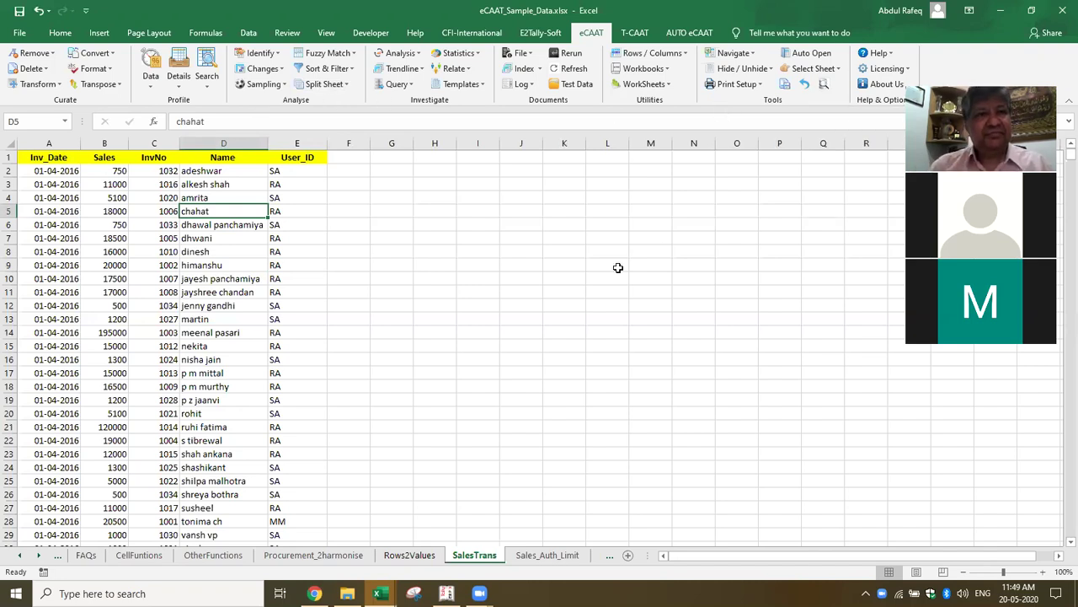
{"action": "left_click", "coordinate": [535, 265]}
{"action": "left_click", "coordinate": [291, 238]}
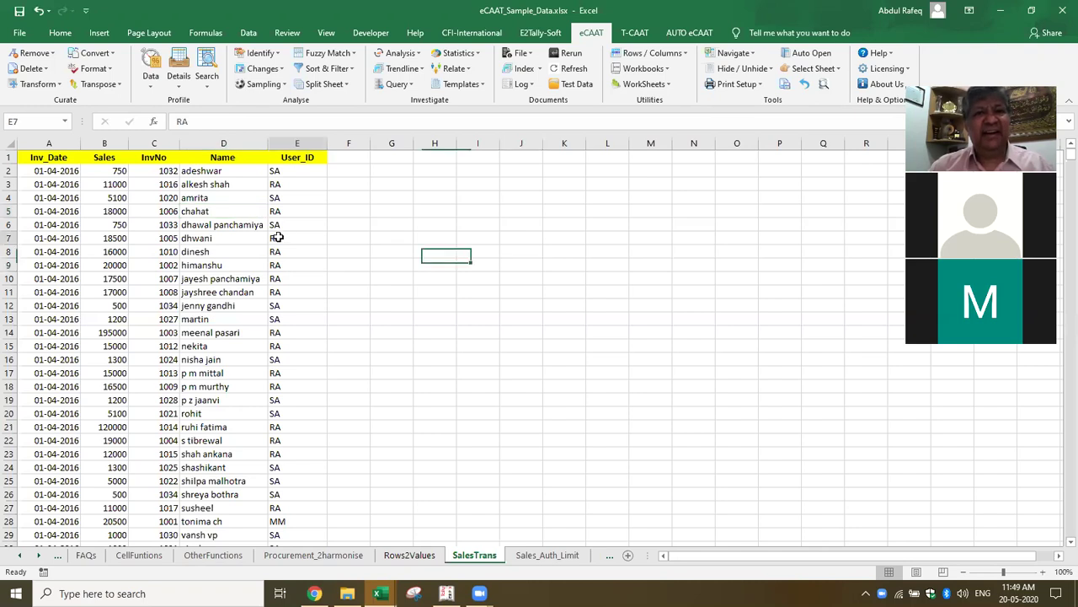
{"action": "left_click", "coordinate": [236, 264]}
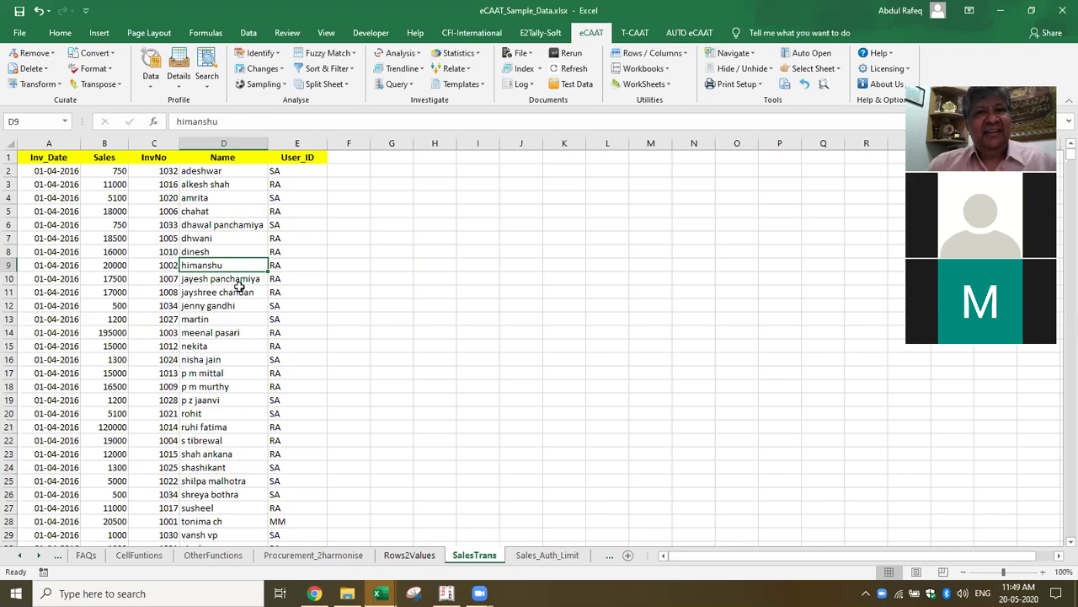
{"action": "left_click", "coordinate": [605, 304]}
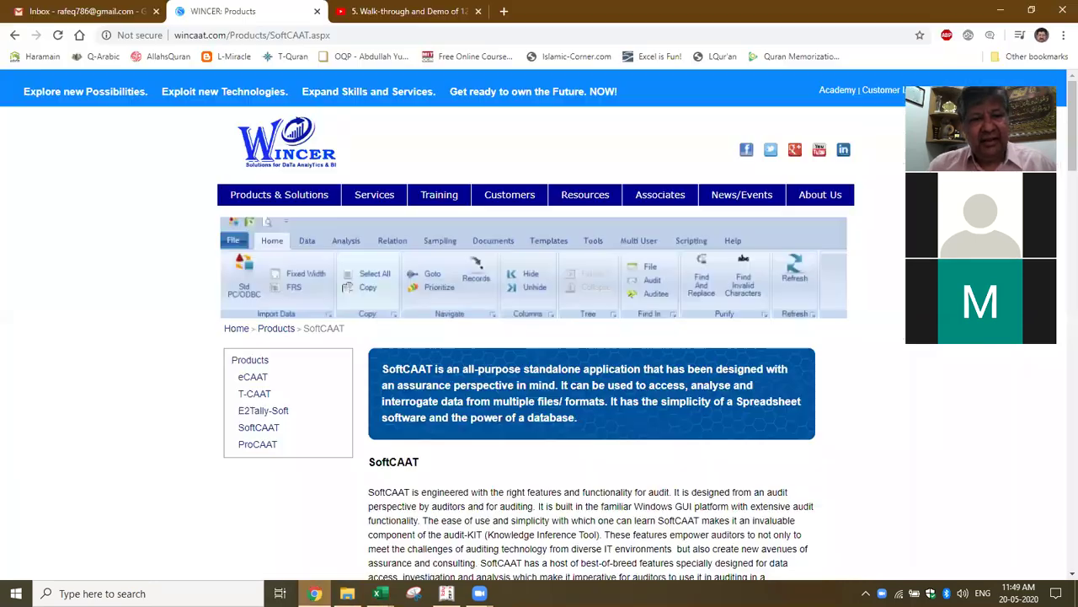
Step: Review the SoftCAAT editions on the product page in Chrome and return to the SalesTrans sheet of eCAAT_Sample_Data.xlsx
{"action": "left_click", "coordinate": [314, 593]}
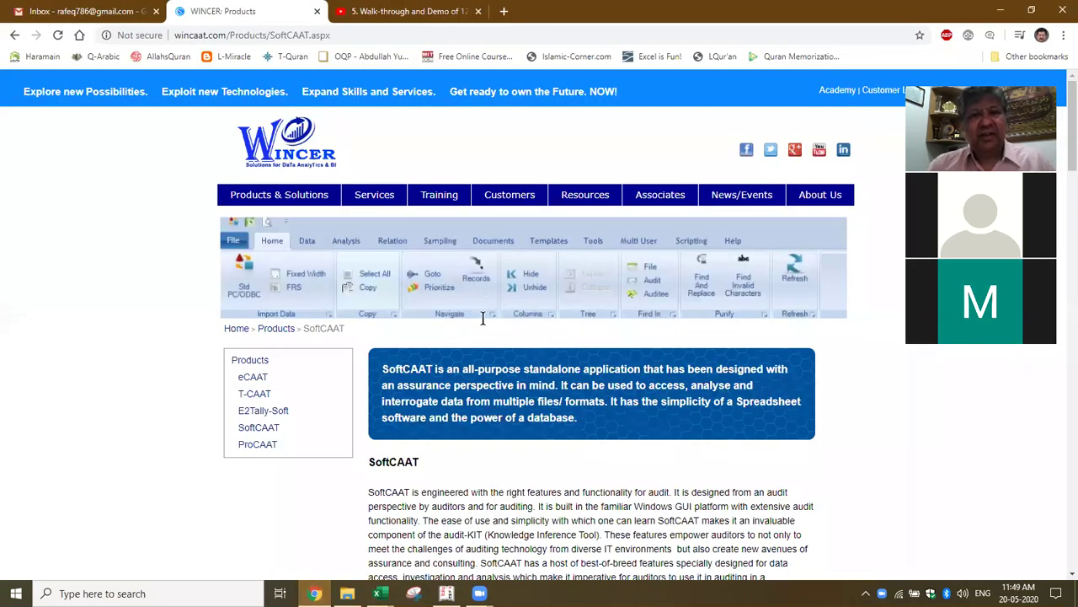
{"action": "scroll", "coordinate": [482, 317], "scroll_direction": "down", "scroll_amount": 2}
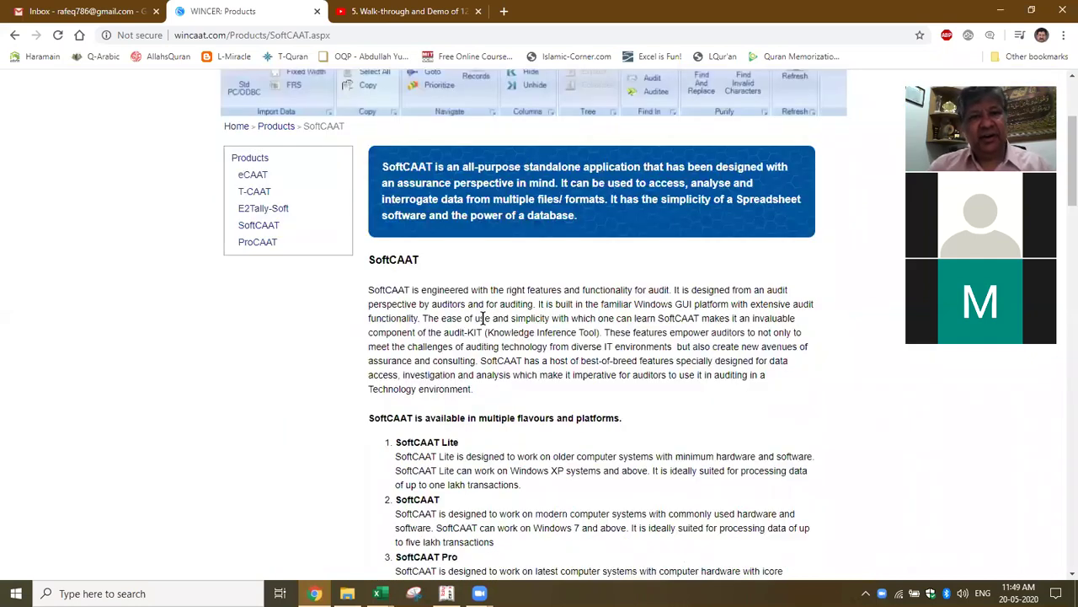
{"action": "scroll", "coordinate": [483, 318], "scroll_direction": "down", "scroll_amount": 1}
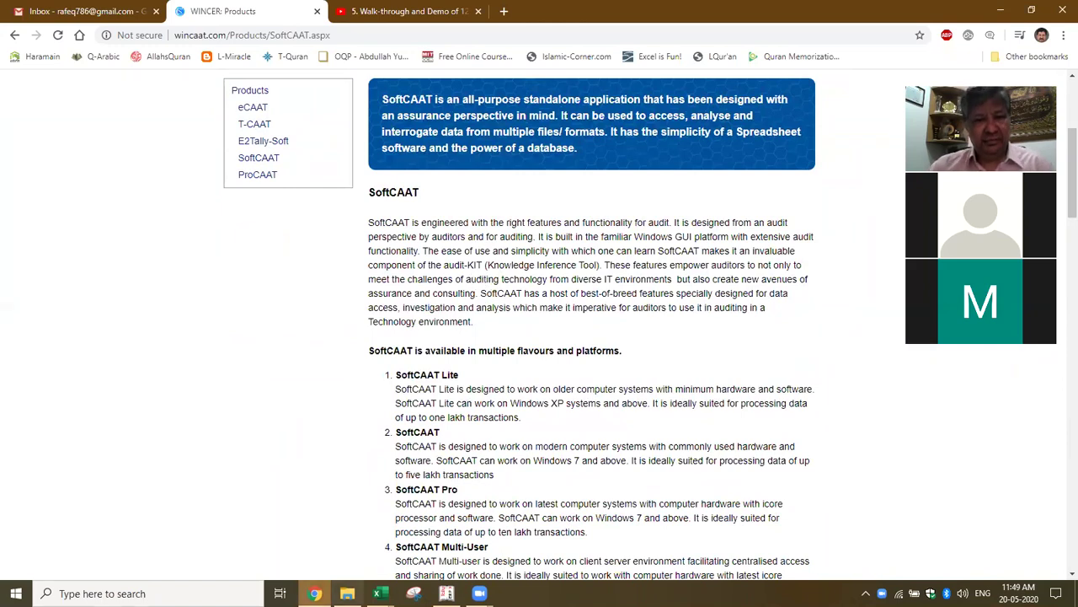
{"action": "mouse_move", "coordinate": [380, 593]}
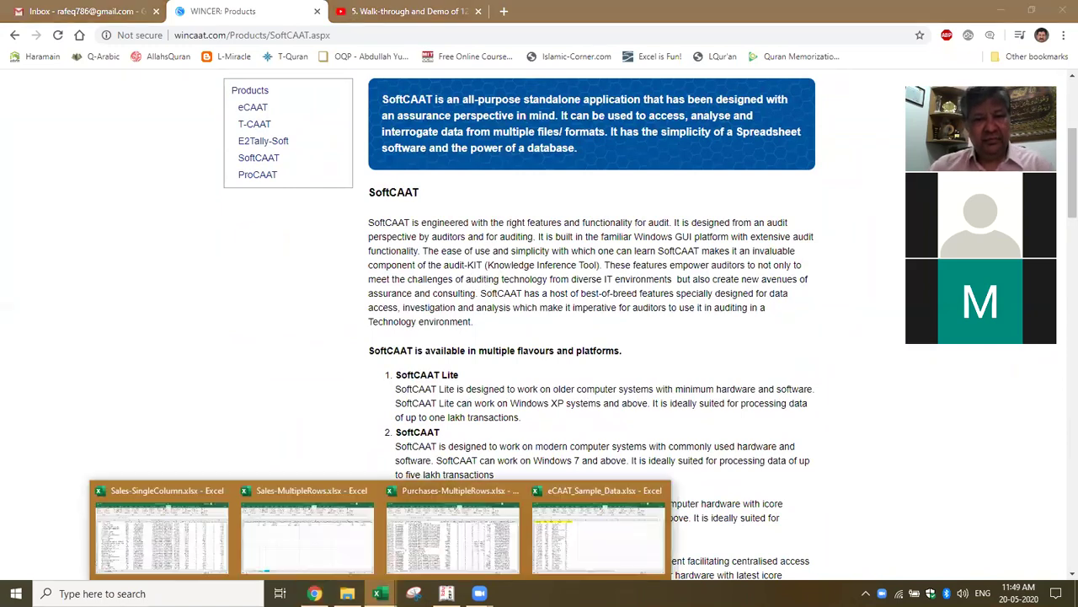
{"action": "left_click", "coordinate": [598, 526]}
{"action": "left_click", "coordinate": [281, 290]}
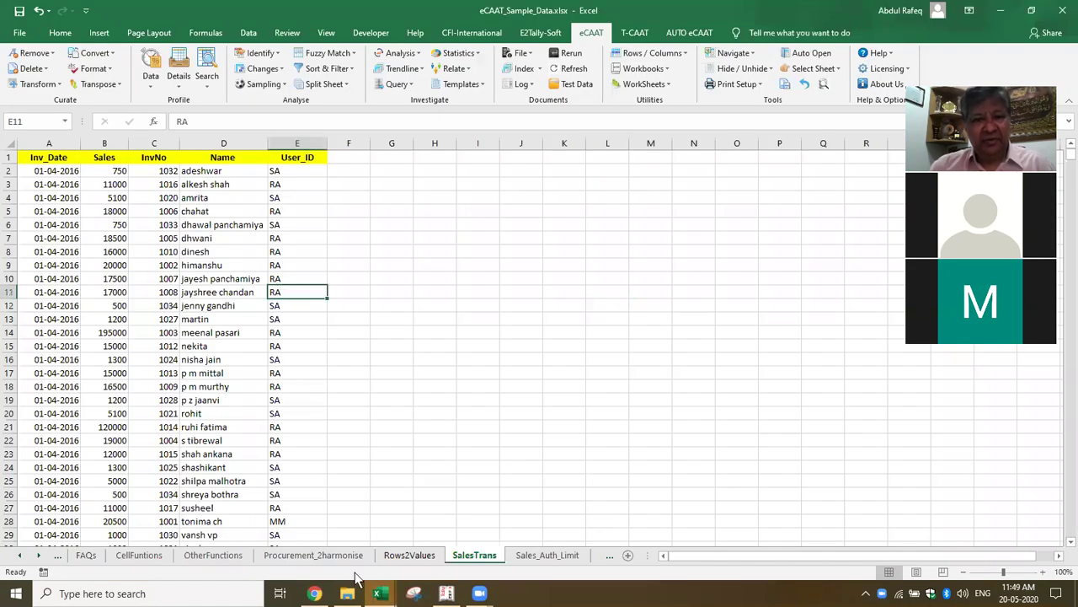
Step: Switch back to the WINCER site in Chrome and open the T-CAAT product page
{"action": "left_click", "coordinate": [315, 593]}
{"action": "scroll", "coordinate": [477, 149], "scroll_direction": "up", "scroll_amount": 3}
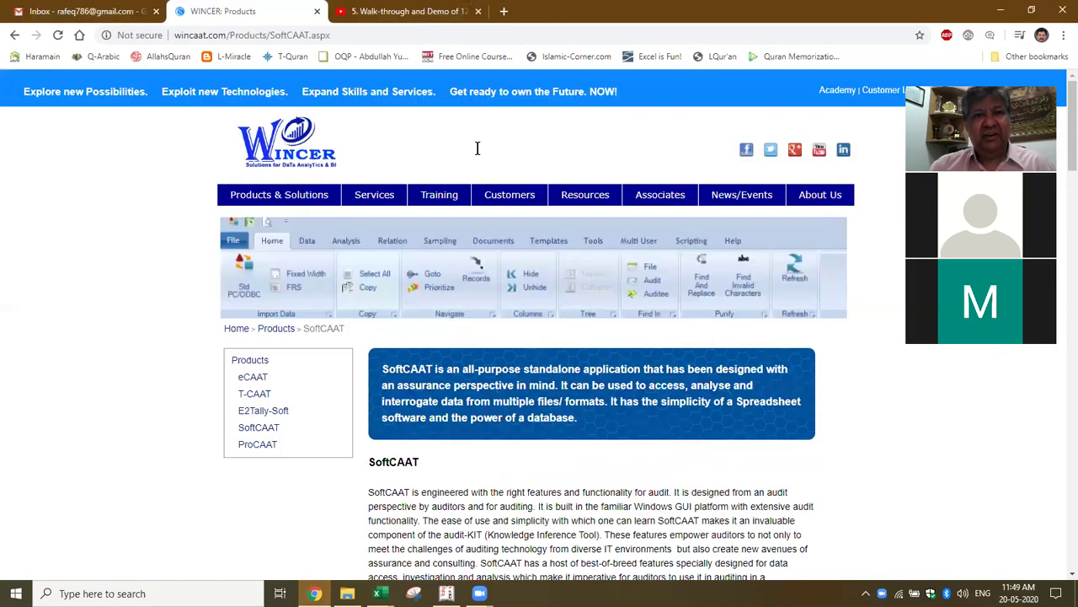
{"action": "left_click", "coordinate": [262, 393]}
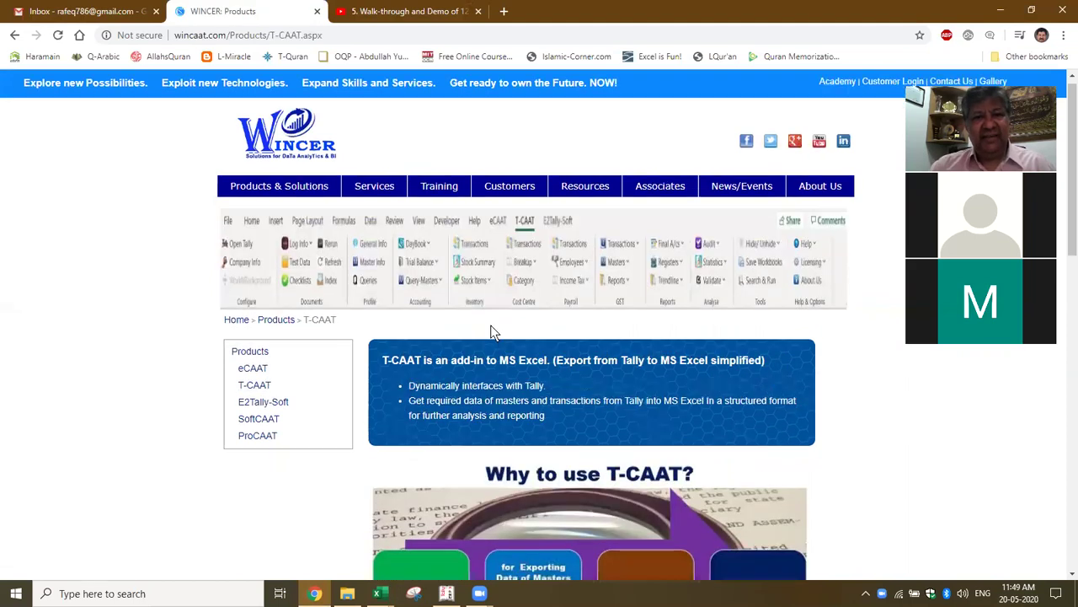
Step: Read through the T-CAAT product page down to its video links and switch to the Tally.ERP 9 window
{"action": "scroll", "coordinate": [492, 324], "scroll_direction": "down", "scroll_amount": 3}
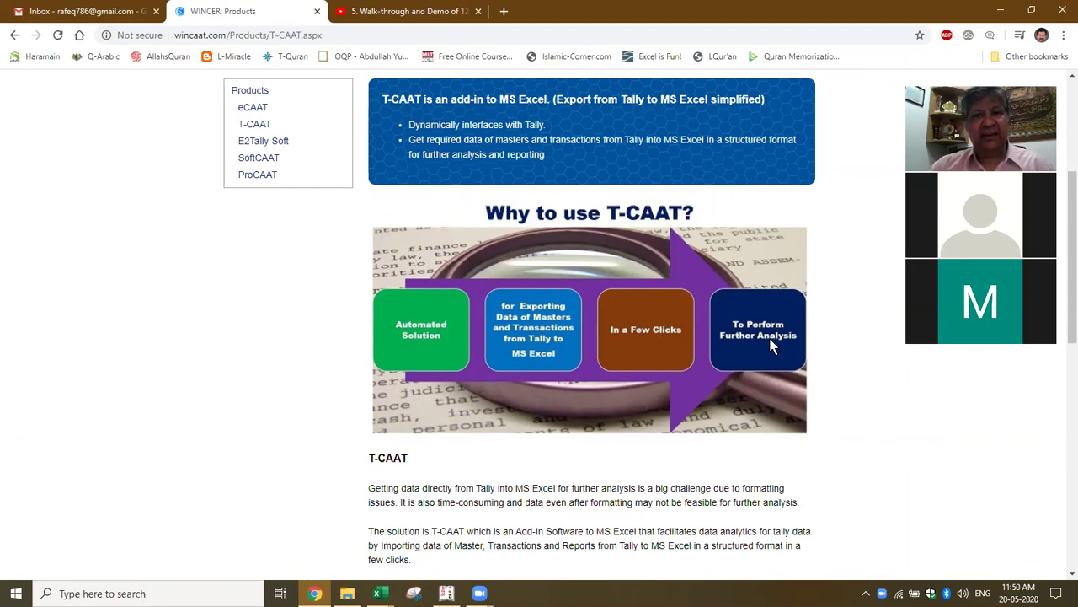
{"action": "scroll", "coordinate": [616, 400], "scroll_direction": "down", "scroll_amount": 2}
{"action": "scroll", "coordinate": [583, 308], "scroll_direction": "down", "scroll_amount": 4}
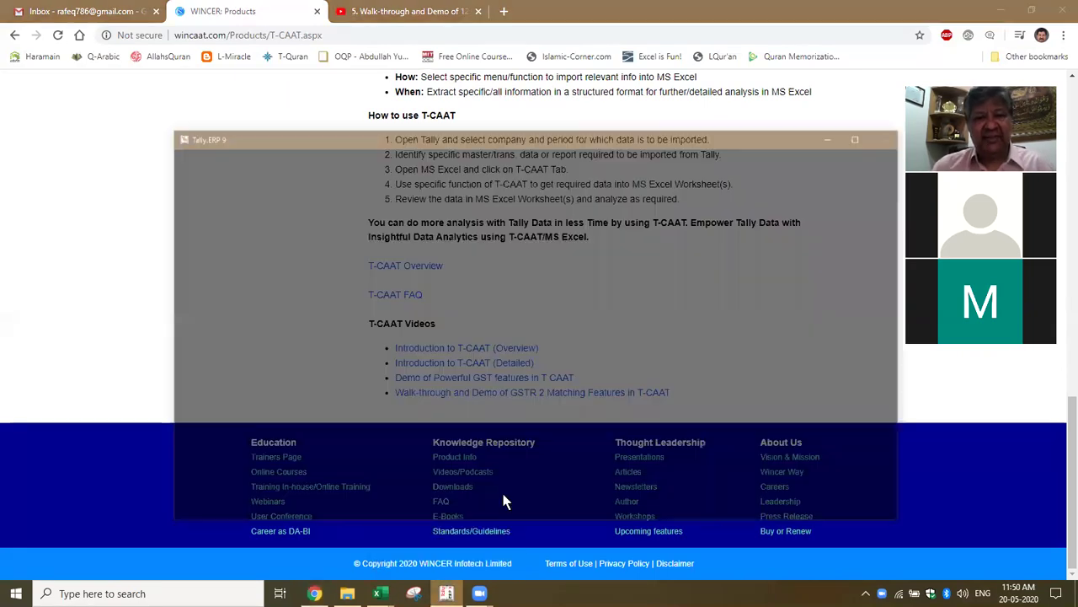
{"action": "left_click", "coordinate": [502, 493]}
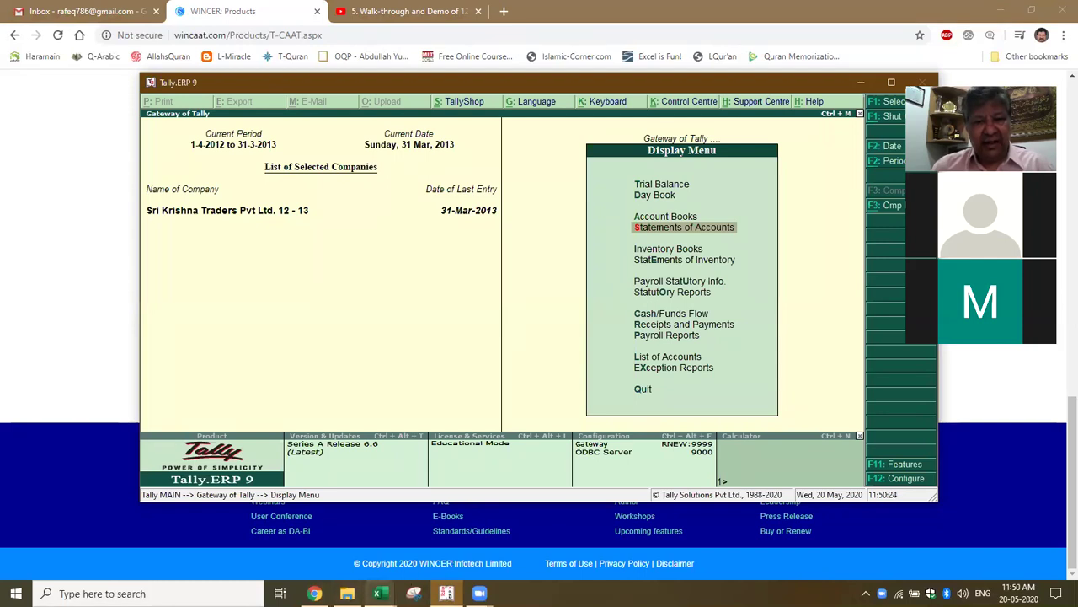
Step: Switch to Excel from the Tally window and create a new blank workbook
{"action": "mouse_move", "coordinate": [379, 593]}
{"action": "left_click", "coordinate": [606, 531]}
{"action": "left_click", "coordinate": [516, 381]}
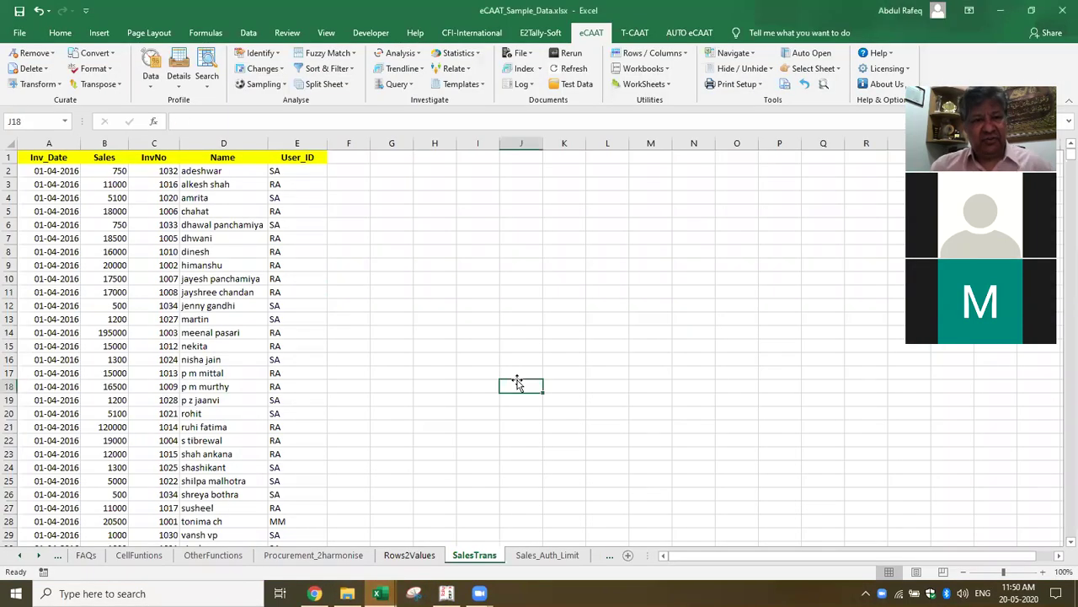
{"action": "key", "text": "ctrl+n"}
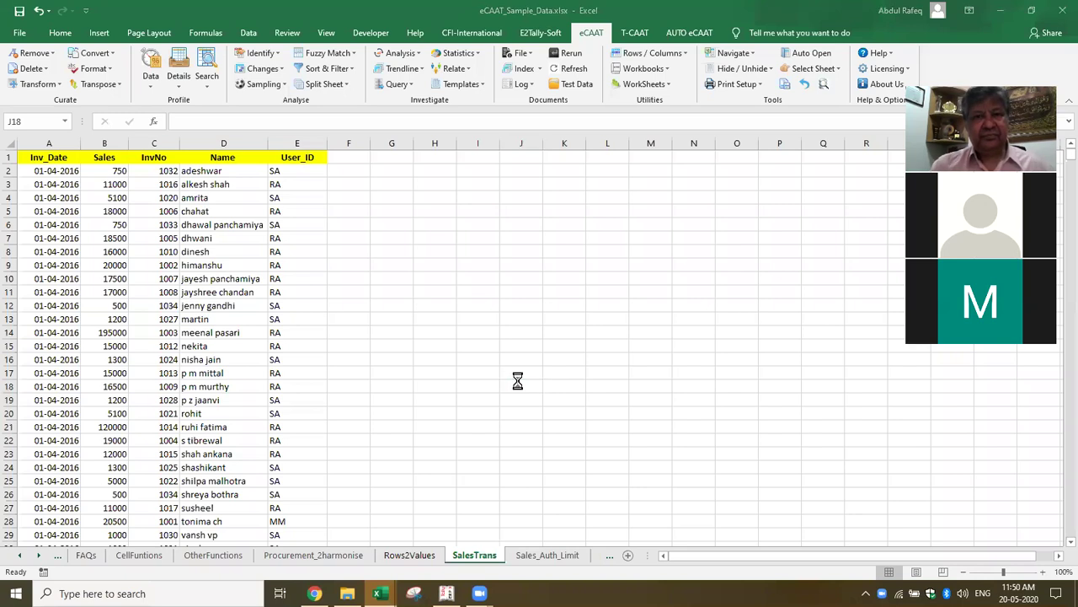
{"action": "left_click", "coordinate": [538, 343]}
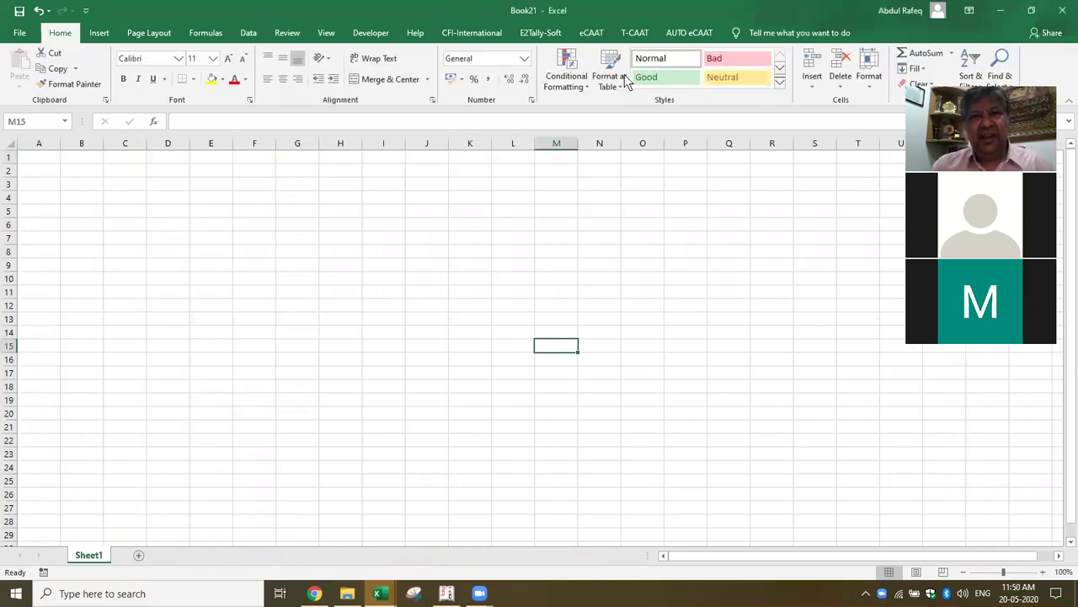
Step: Import all Accounting master details from Tally with T-CAAT's Master Info function, using the Default option and an index sheet
{"action": "left_click", "coordinate": [634, 32]}
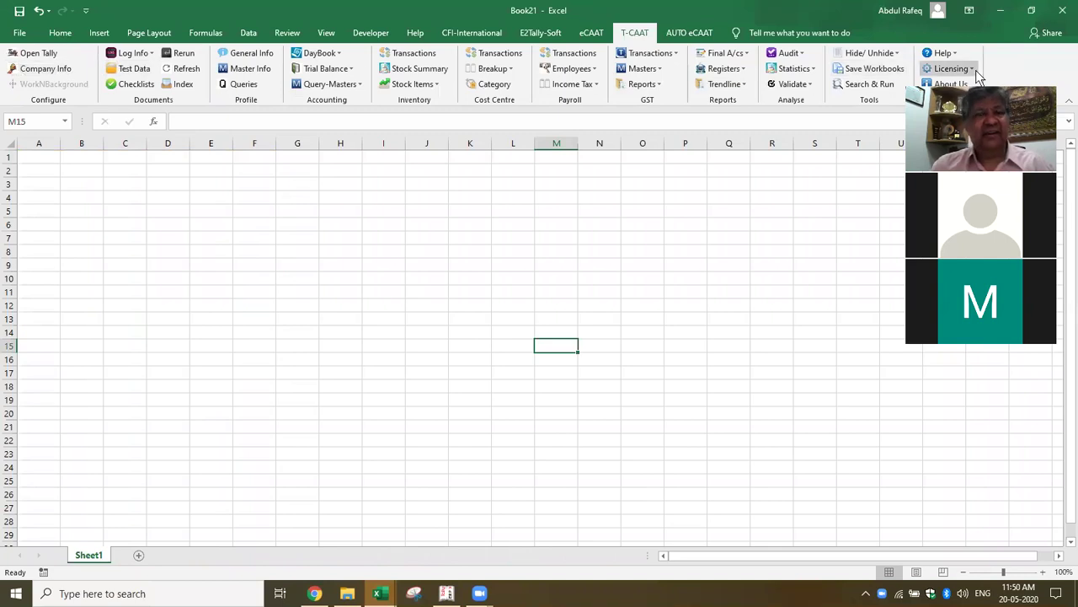
{"action": "left_click", "coordinate": [247, 74]}
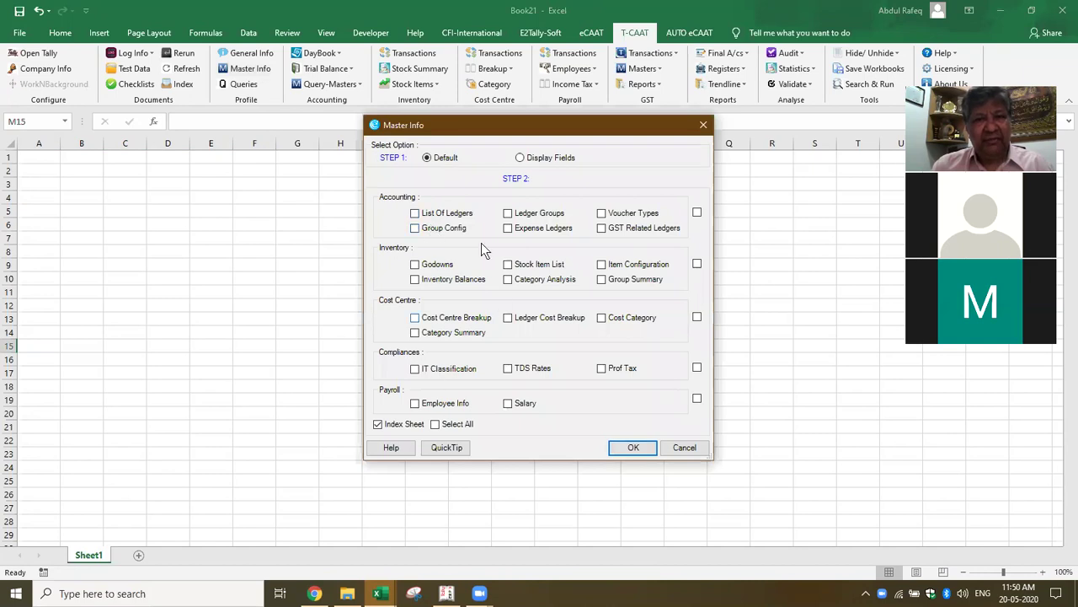
{"action": "left_click", "coordinate": [699, 213]}
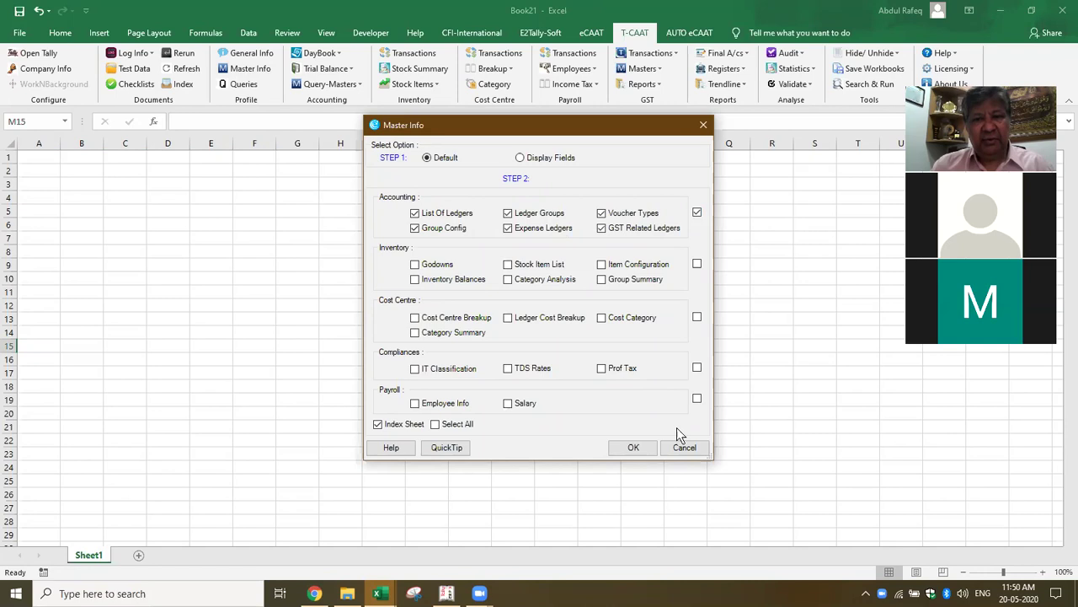
{"action": "left_click", "coordinate": [631, 448]}
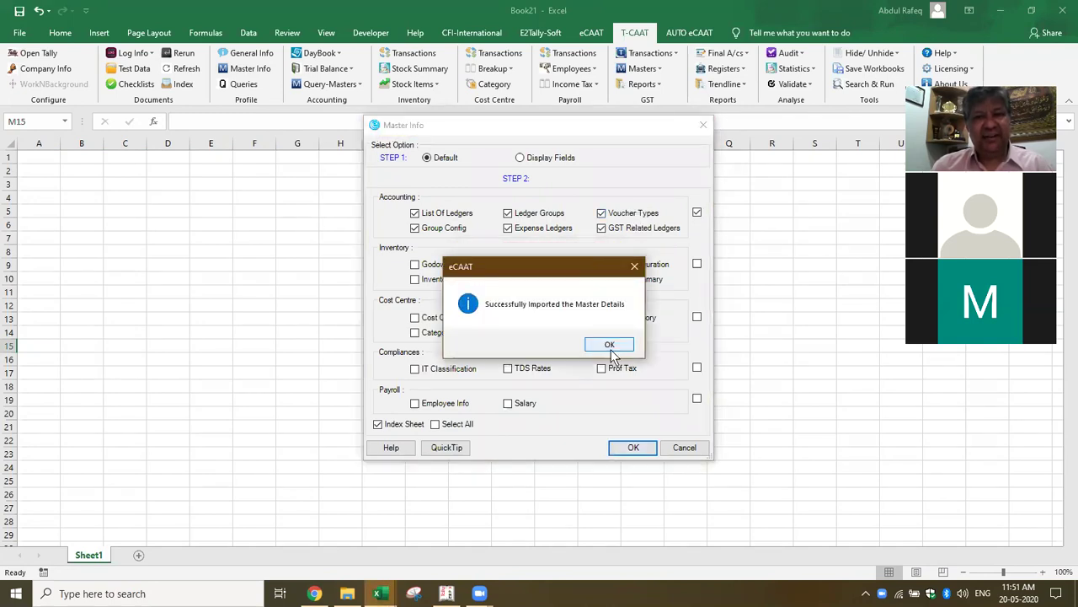
{"action": "left_click", "coordinate": [610, 346]}
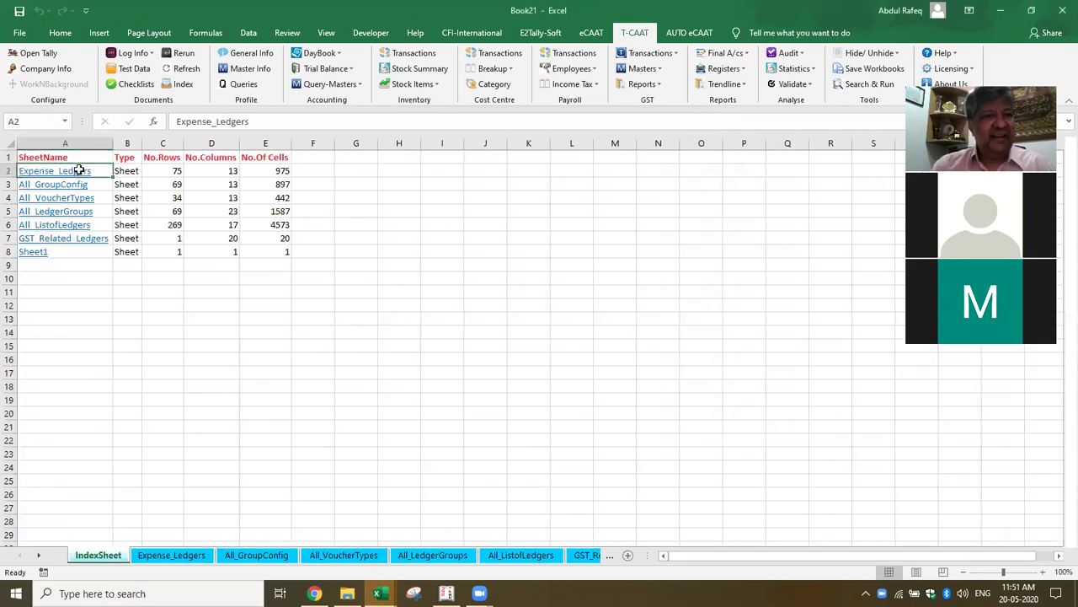
Step: Review the Expense_Ledgers sheet from the index and examine the IsRevenue and AffectsGrossProfit columns on the All_GroupConfig sheet
{"action": "left_click", "coordinate": [79, 170]}
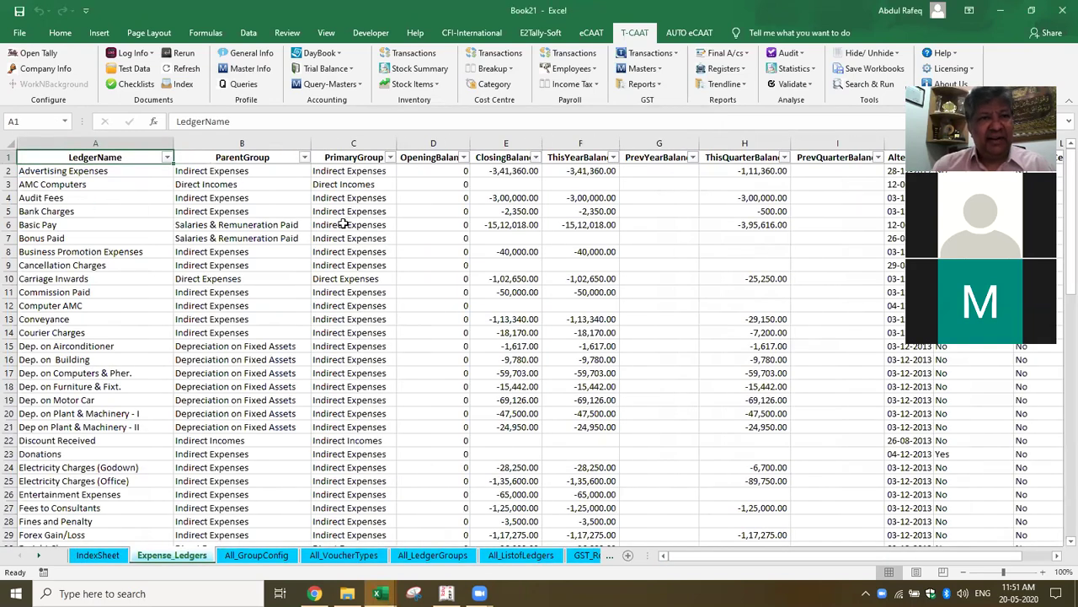
{"action": "scroll", "coordinate": [344, 224], "scroll_direction": "down", "scroll_amount": 17}
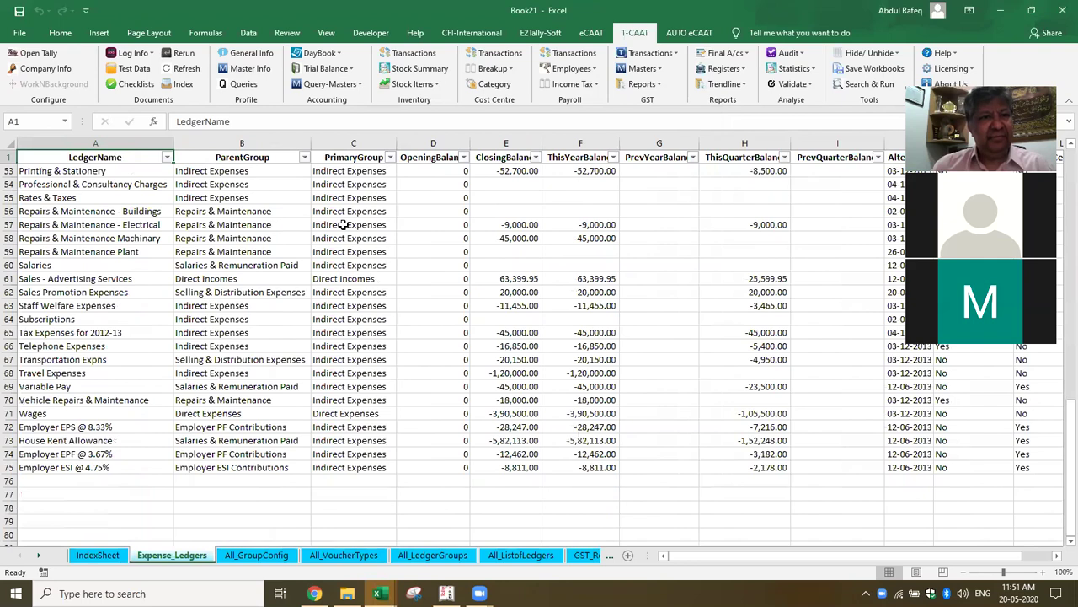
{"action": "scroll", "coordinate": [344, 224], "scroll_direction": "up", "scroll_amount": 17}
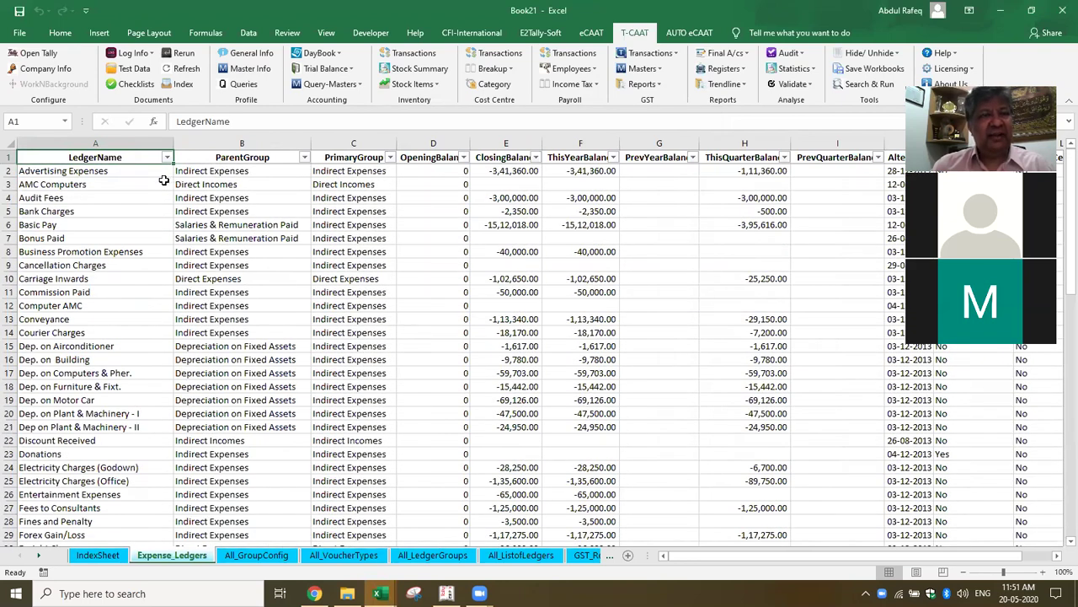
{"action": "left_click", "coordinate": [255, 553]}
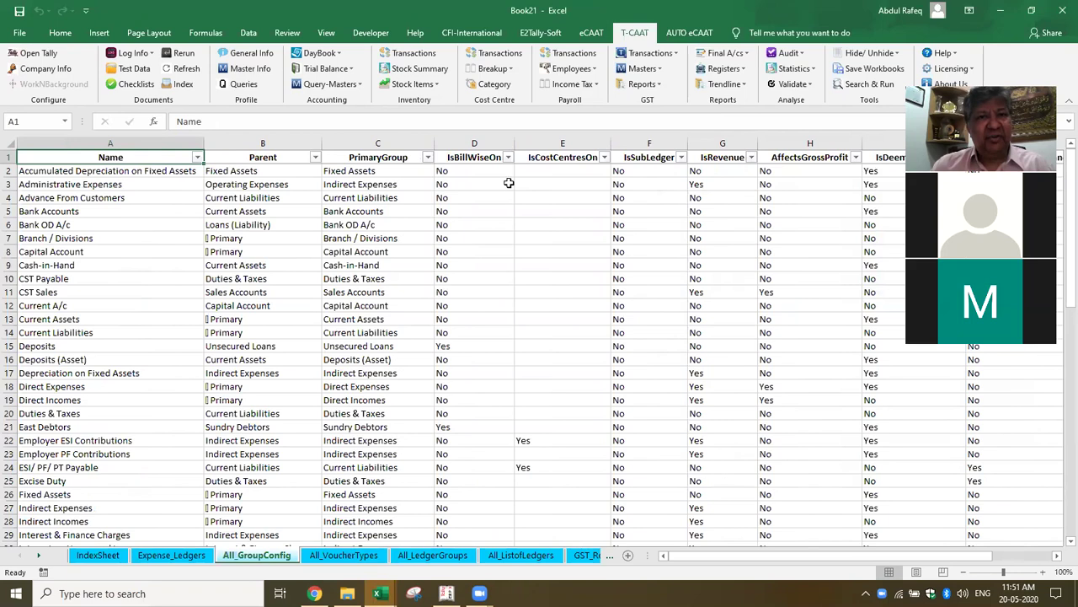
{"action": "left_click", "coordinate": [578, 170]}
{"action": "left_click", "coordinate": [729, 157]}
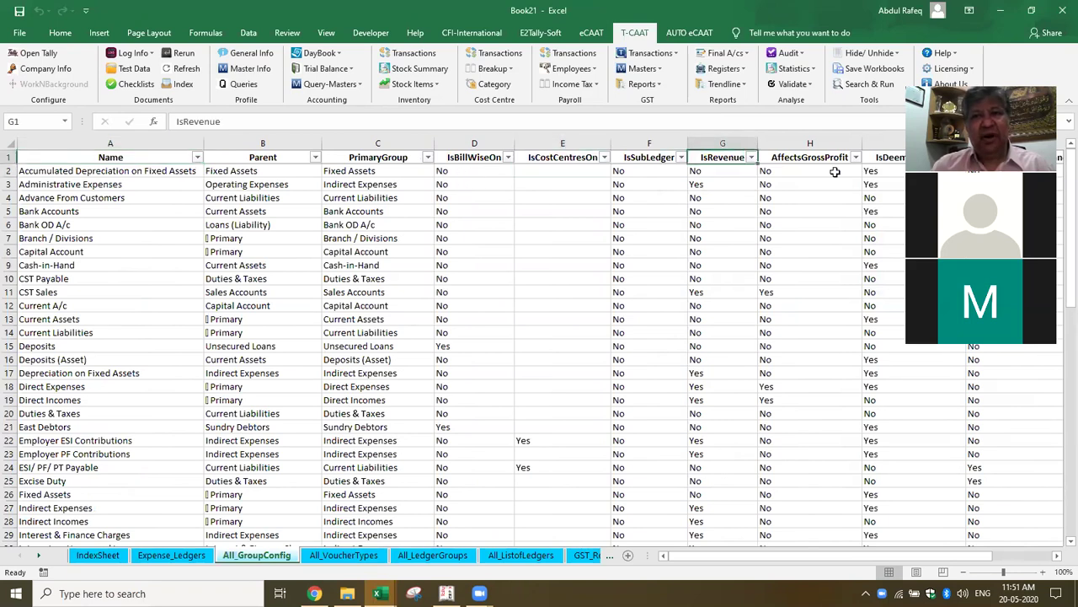
{"action": "left_click", "coordinate": [827, 162]}
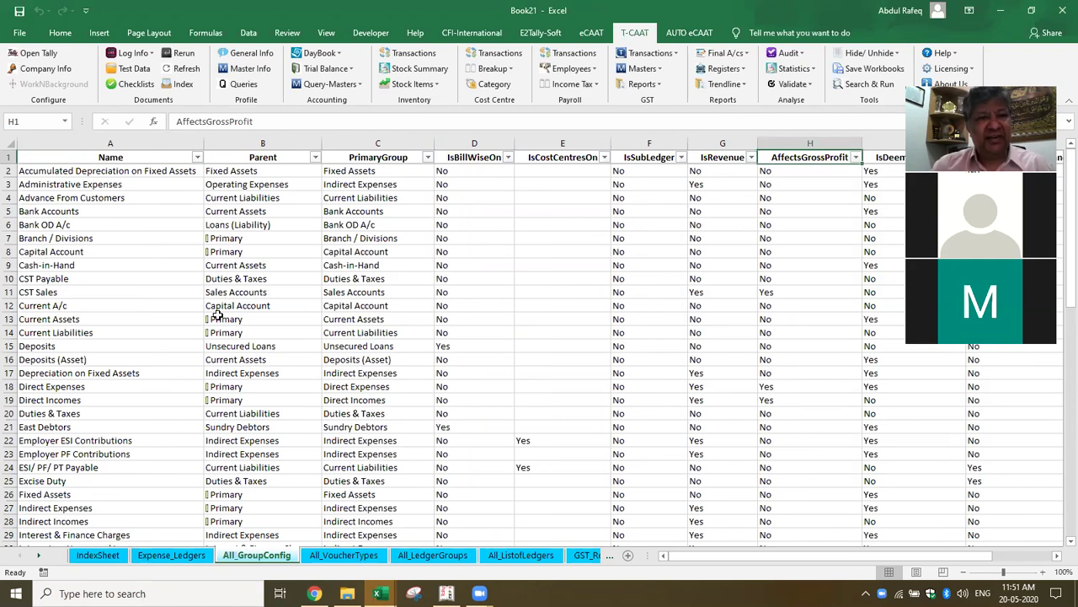
Step: Look through the All_VoucherTypes sheet and examine the Cash-in-Hand row's parent and primary group on the All_LedgerGroups sheet
{"action": "left_click", "coordinate": [351, 555]}
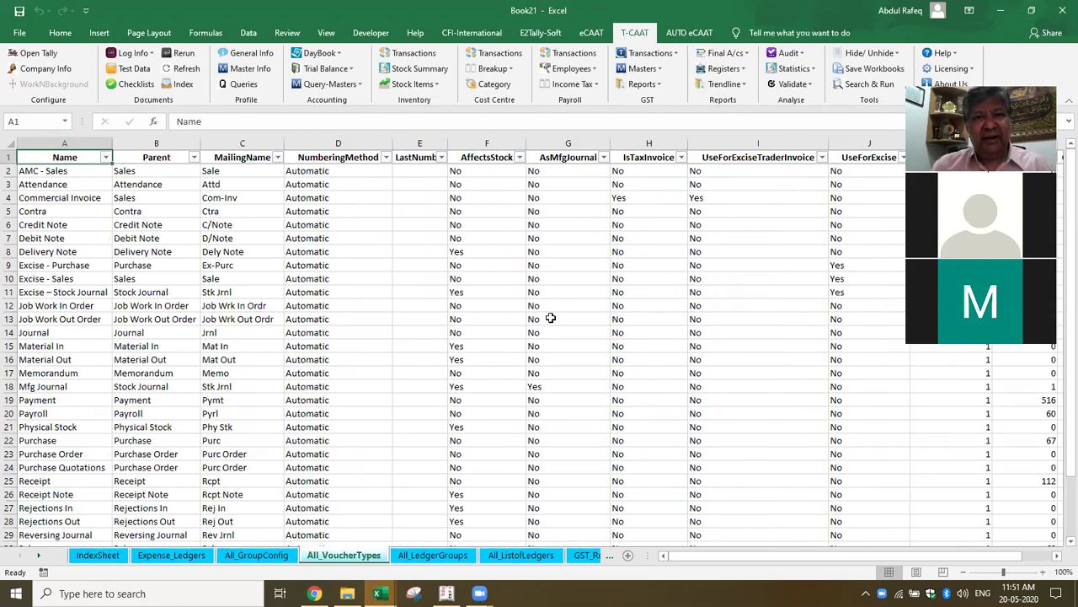
{"action": "scroll", "coordinate": [725, 273], "scroll_direction": "down", "scroll_amount": 4}
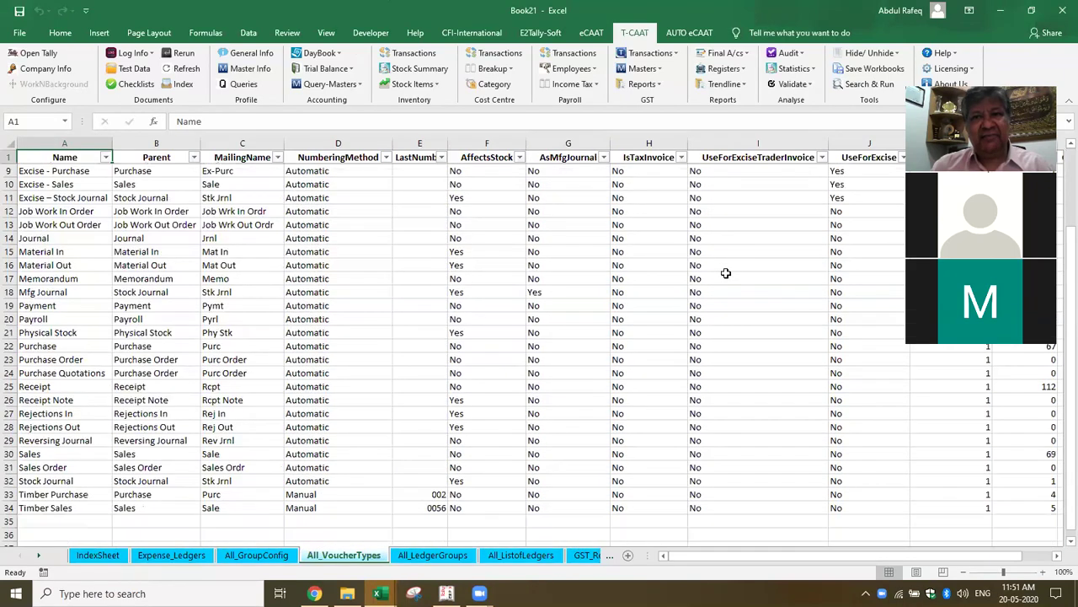
{"action": "scroll", "coordinate": [723, 273], "scroll_direction": "up", "scroll_amount": 4}
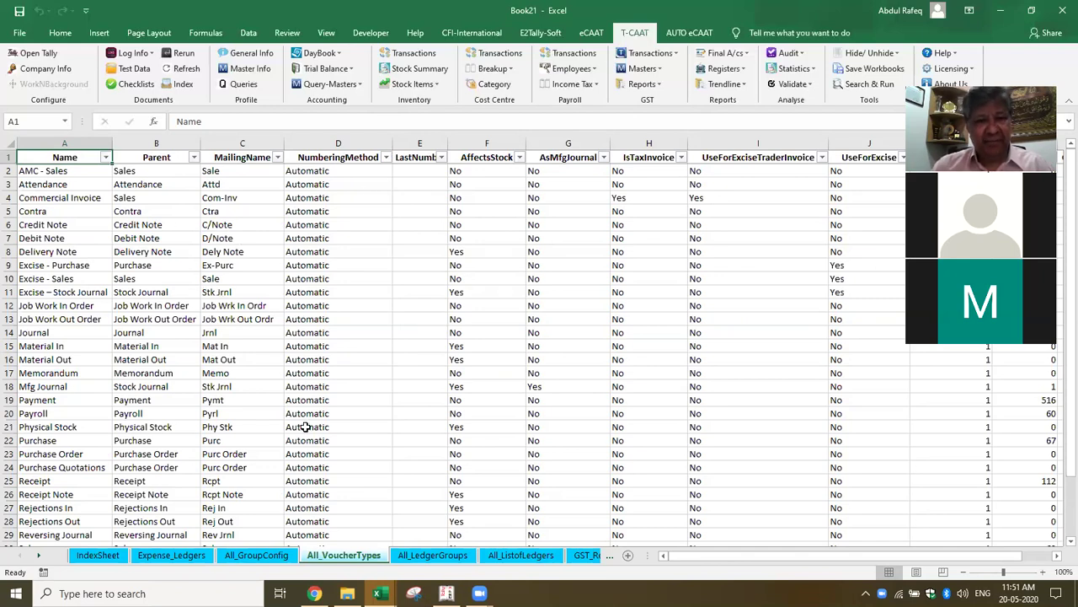
{"action": "left_click", "coordinate": [433, 554]}
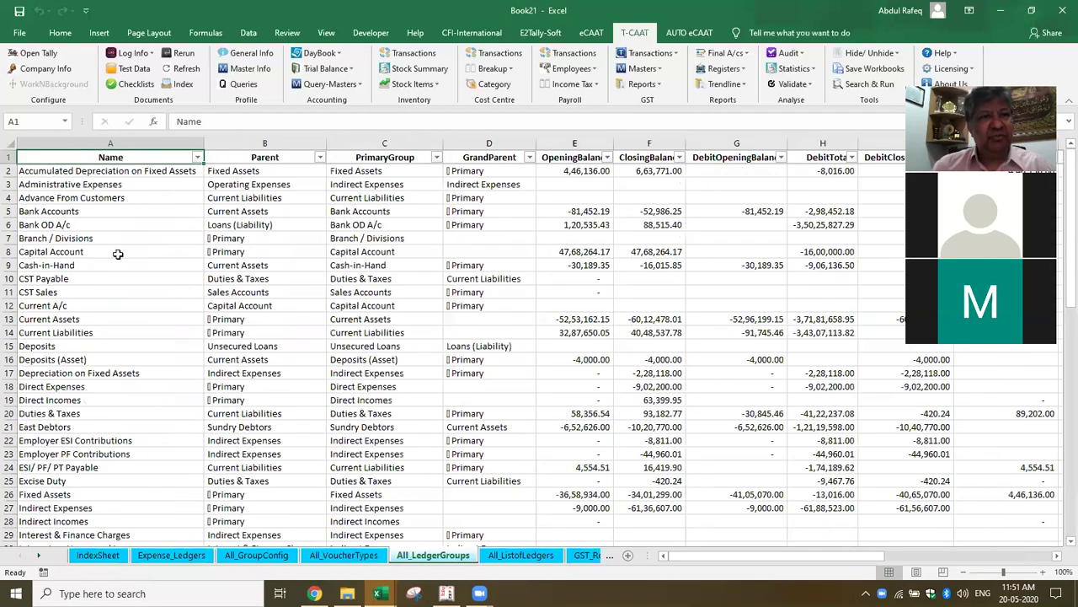
{"action": "left_click", "coordinate": [87, 253]}
{"action": "left_click", "coordinate": [260, 266]}
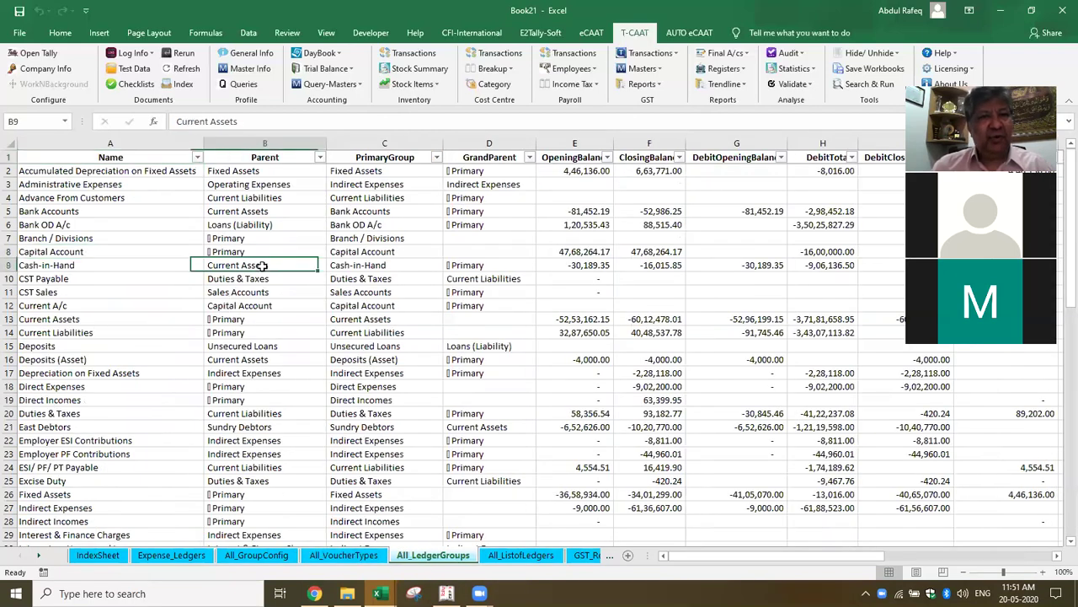
{"action": "left_click", "coordinate": [368, 265]}
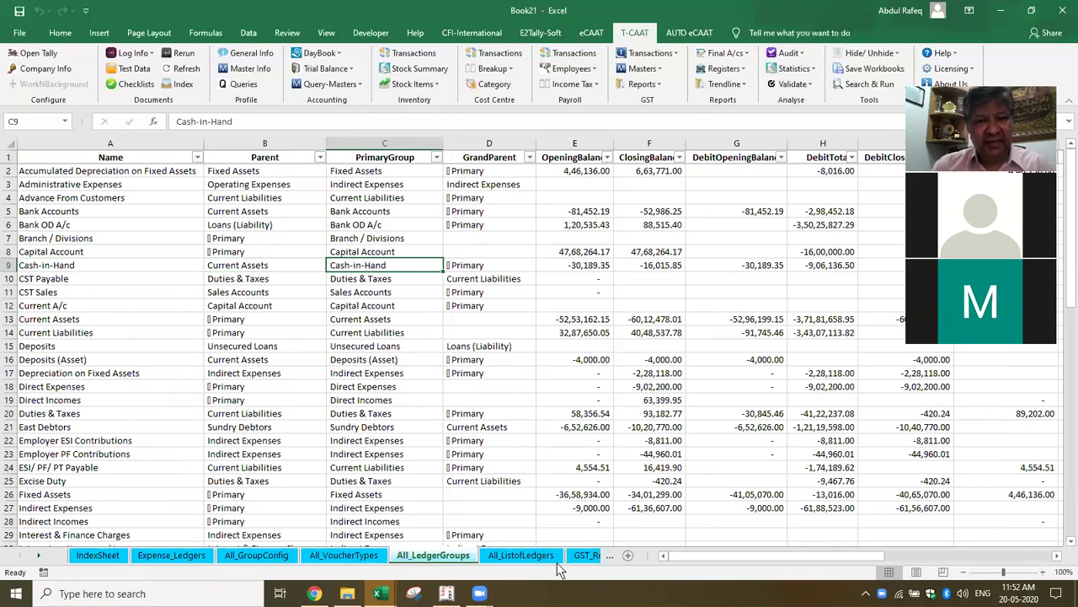
Step: Examine the ledgers on the All_ListofLedgers sheet and view the eCAAT functions available for analysing them alongside the T-CAAT ones
{"action": "left_click", "coordinate": [520, 554]}
{"action": "left_click", "coordinate": [323, 289]}
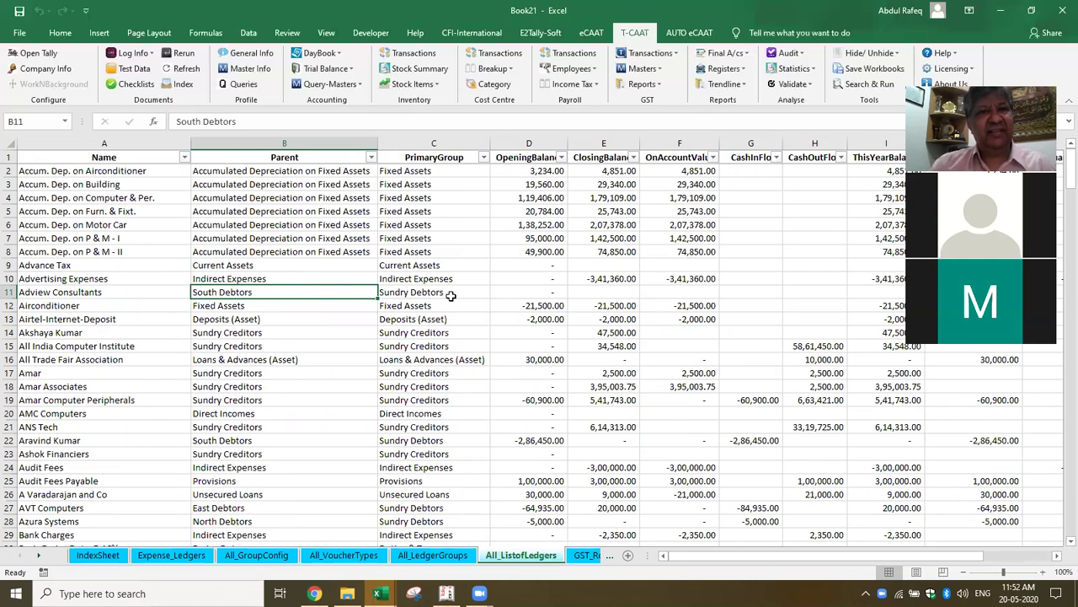
{"action": "left_click", "coordinate": [594, 32]}
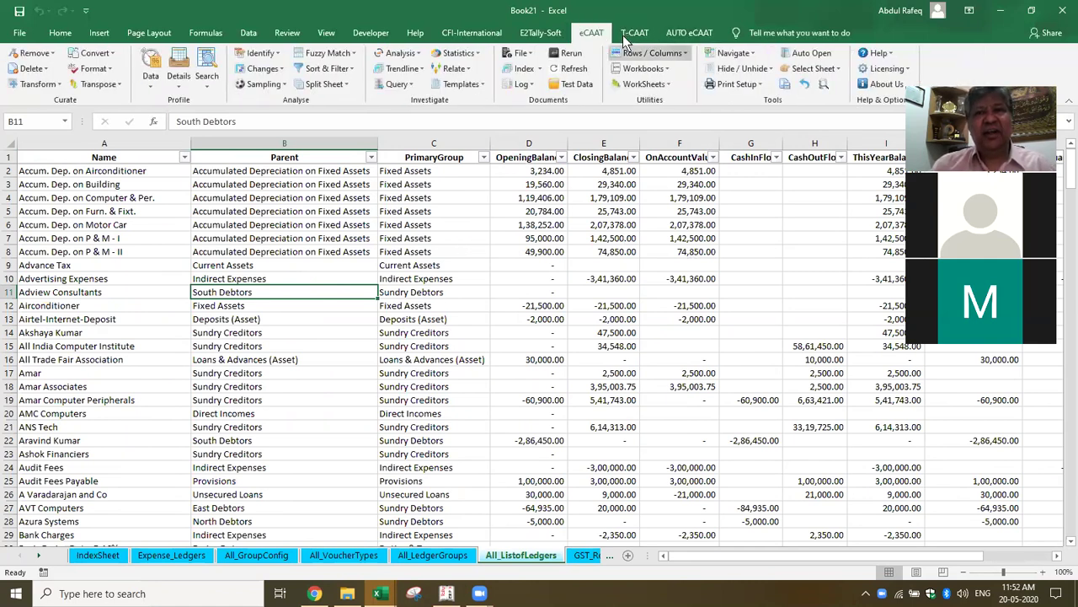
{"action": "left_click", "coordinate": [636, 33]}
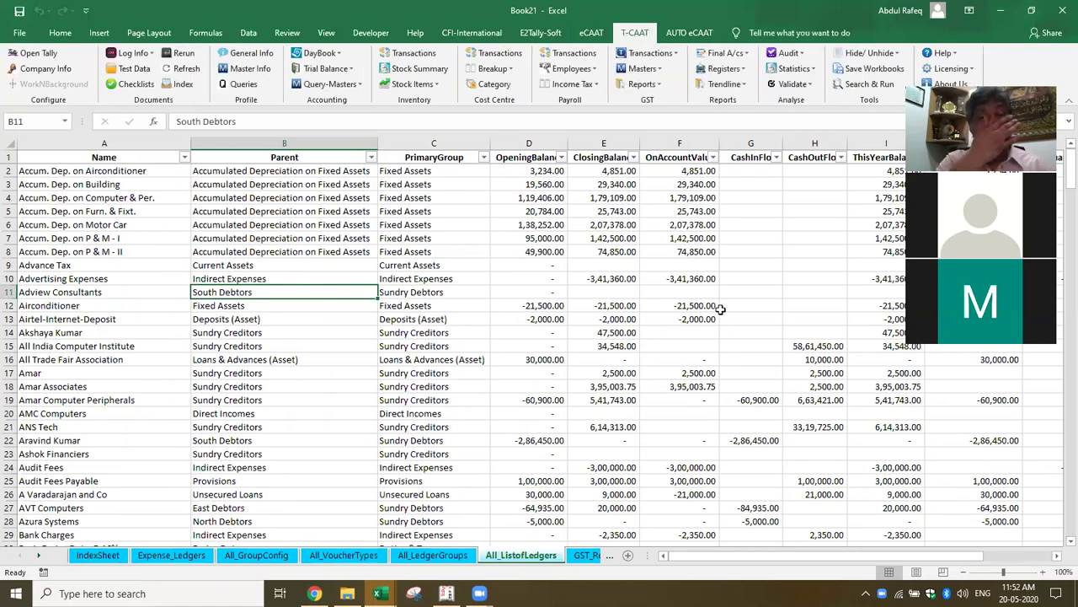
{"action": "left_click", "coordinate": [643, 345]}
{"action": "left_click", "coordinate": [662, 306]}
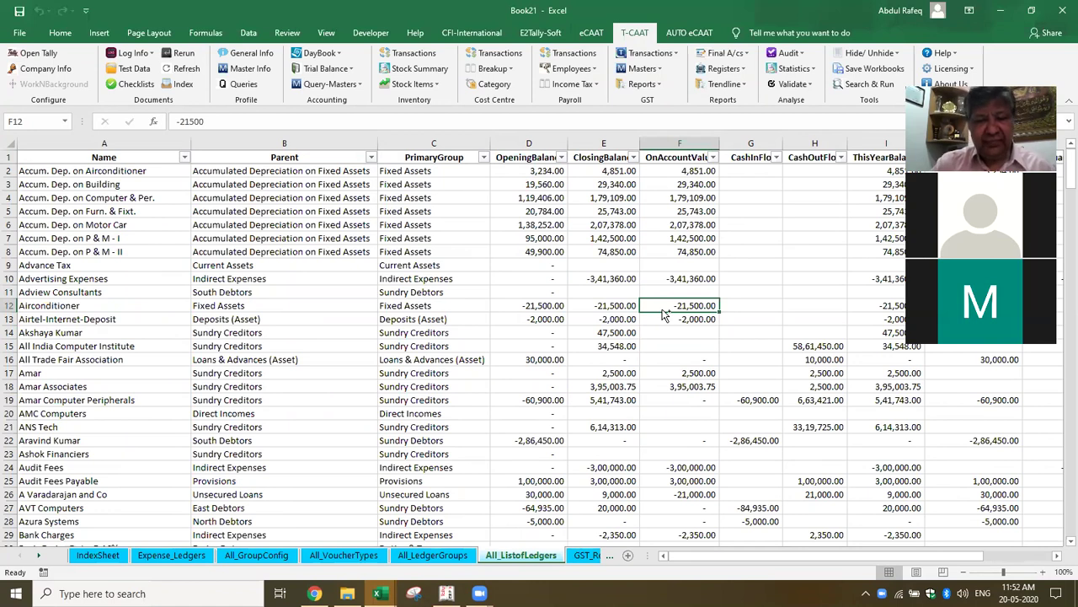
Step: Create a new blank workbook and import all Ledger Scrutiny checks for the active period from Tally, including an index sheet
{"action": "key", "text": "ctrl+n"}
{"action": "left_click", "coordinate": [639, 306]}
{"action": "left_click", "coordinate": [634, 36]}
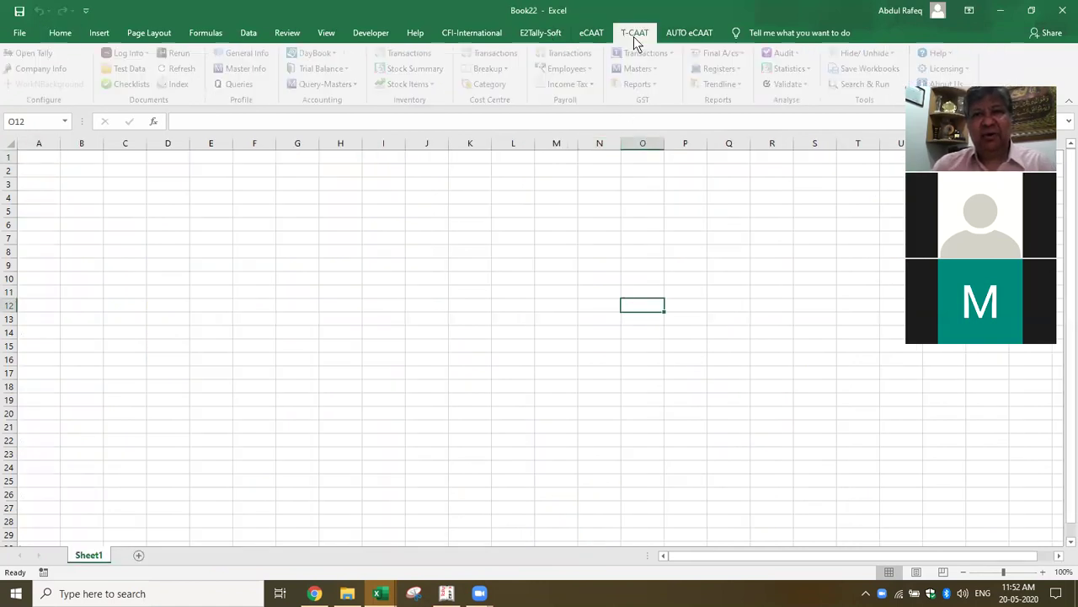
{"action": "left_click", "coordinate": [800, 53]}
{"action": "left_click", "coordinate": [795, 89]}
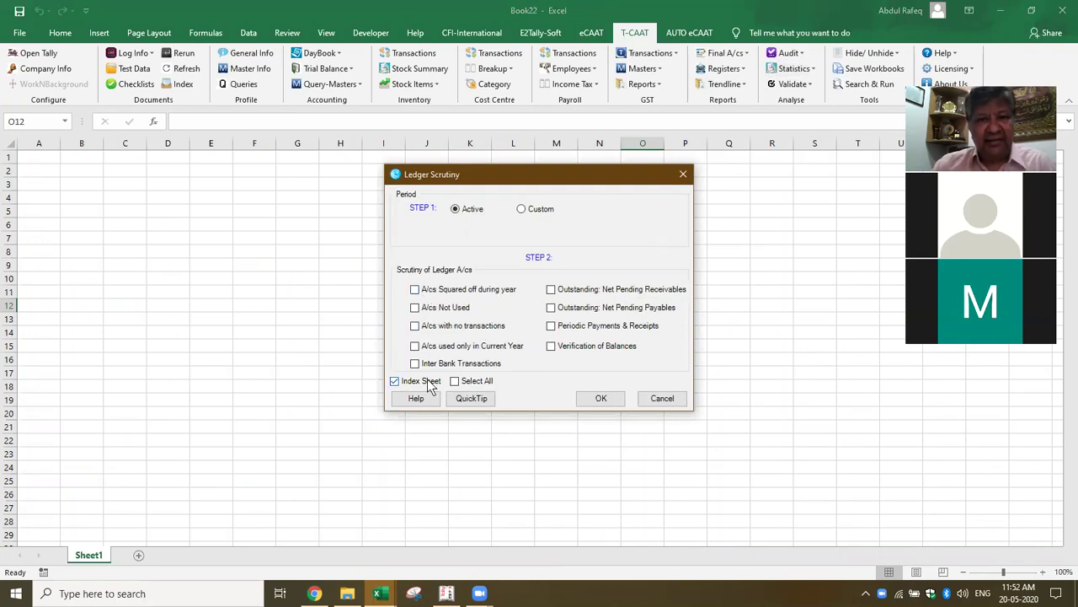
{"action": "left_click", "coordinate": [455, 381]}
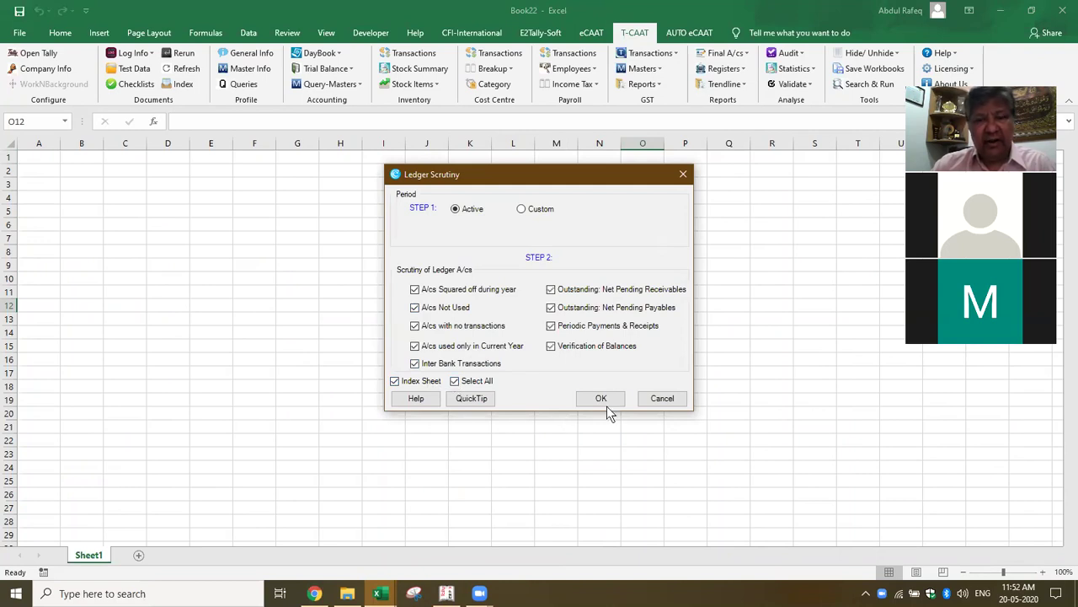
{"action": "left_click", "coordinate": [597, 397]}
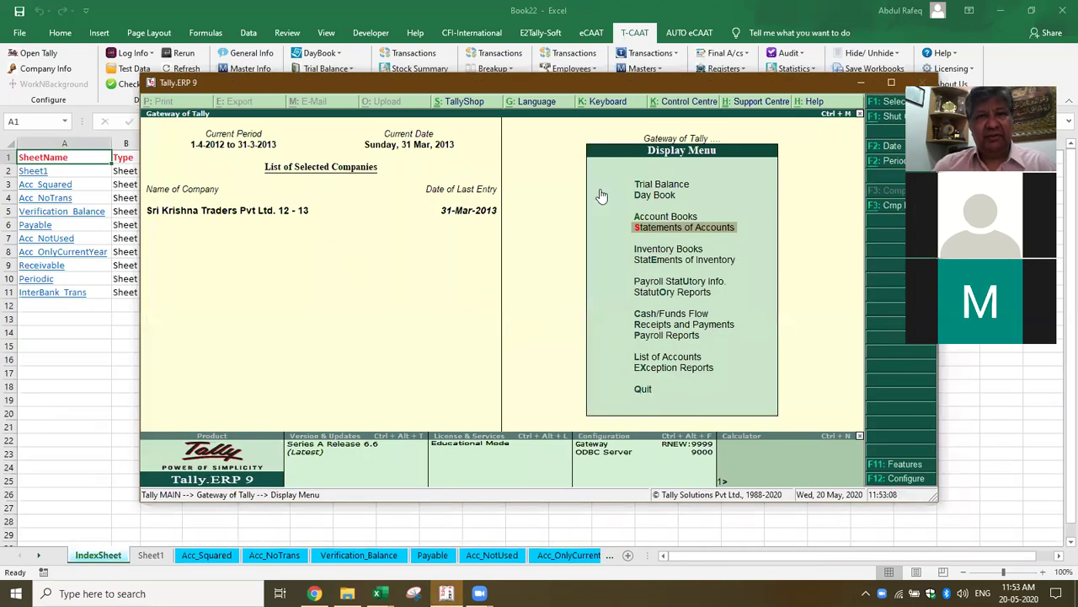
{"action": "left_click", "coordinate": [860, 83]}
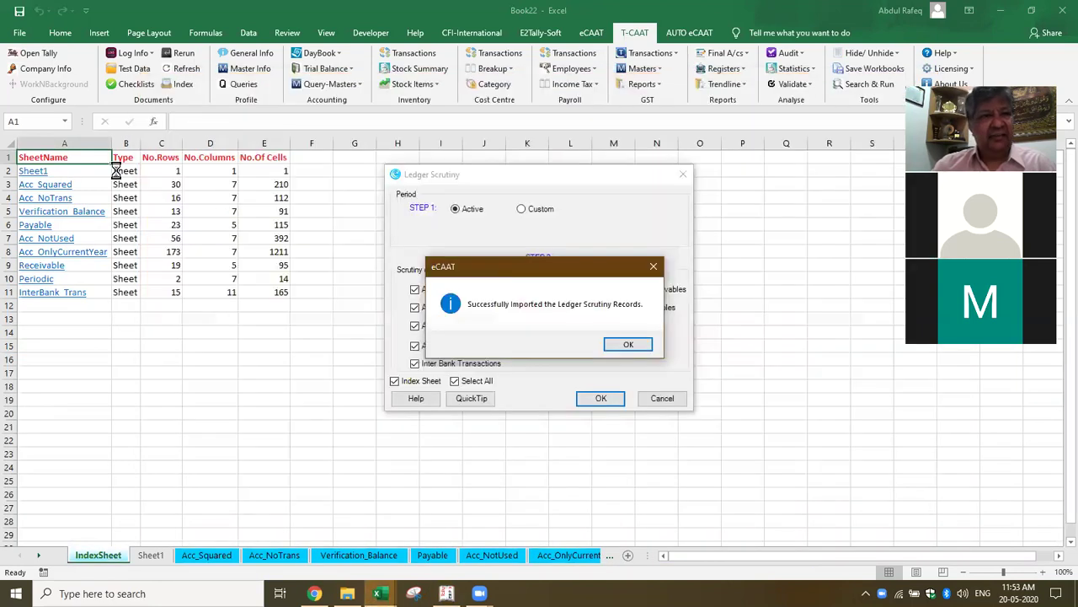
{"action": "left_click", "coordinate": [650, 341]}
Step: Review the Acc_Squared sheet from the index, followed by the Acc_NoTrans and Verification_Balance sheets
{"action": "left_click", "coordinate": [65, 186]}
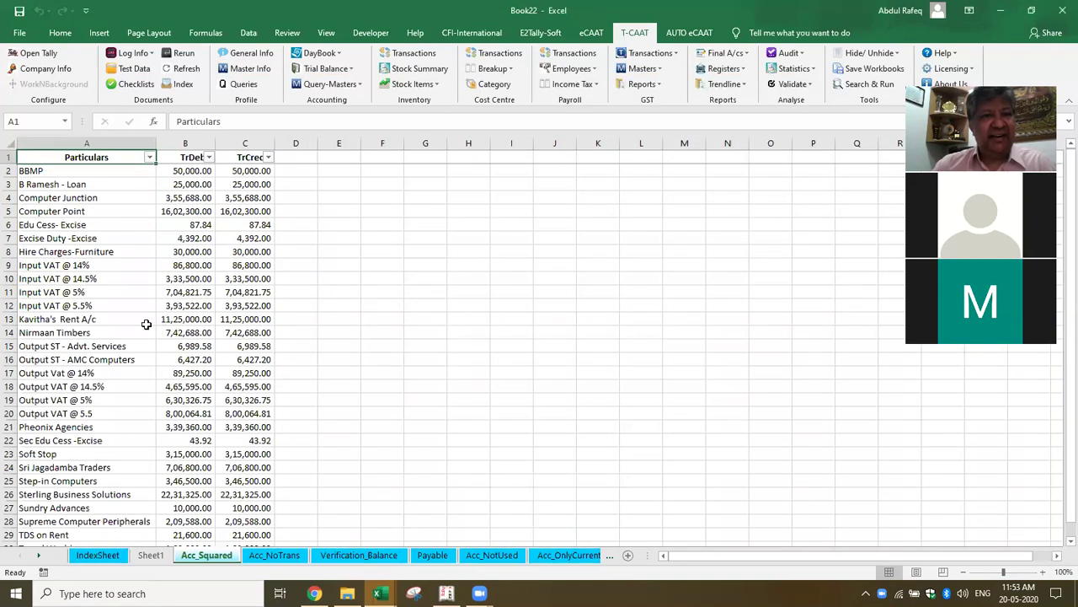
{"action": "scroll", "coordinate": [146, 324], "scroll_direction": "down", "scroll_amount": 5}
{"action": "scroll", "coordinate": [148, 318], "scroll_direction": "up", "scroll_amount": 5}
{"action": "left_click", "coordinate": [274, 555]}
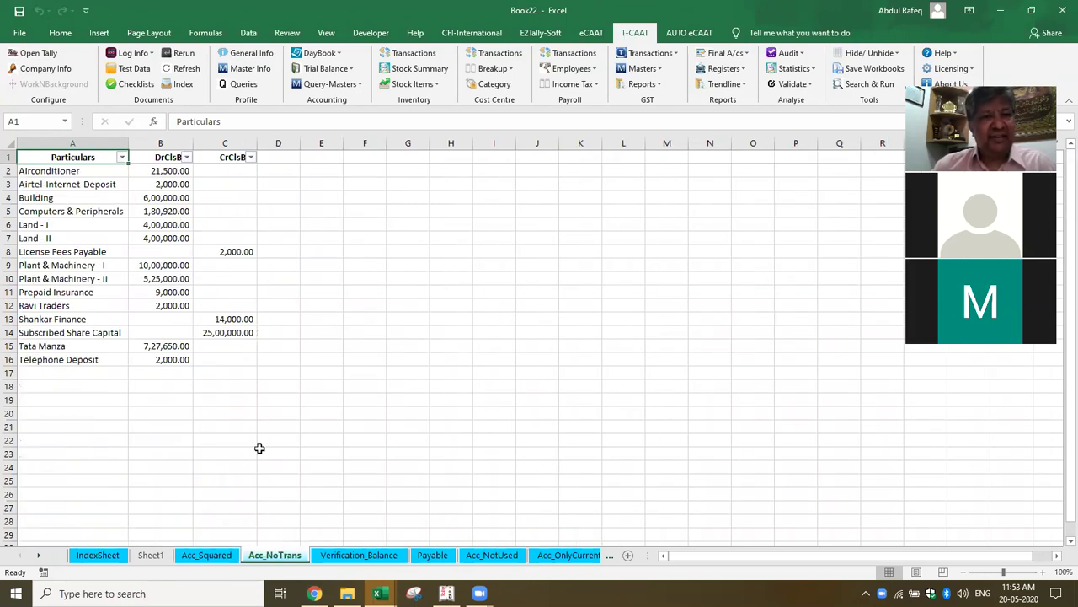
{"action": "left_click", "coordinate": [364, 555]}
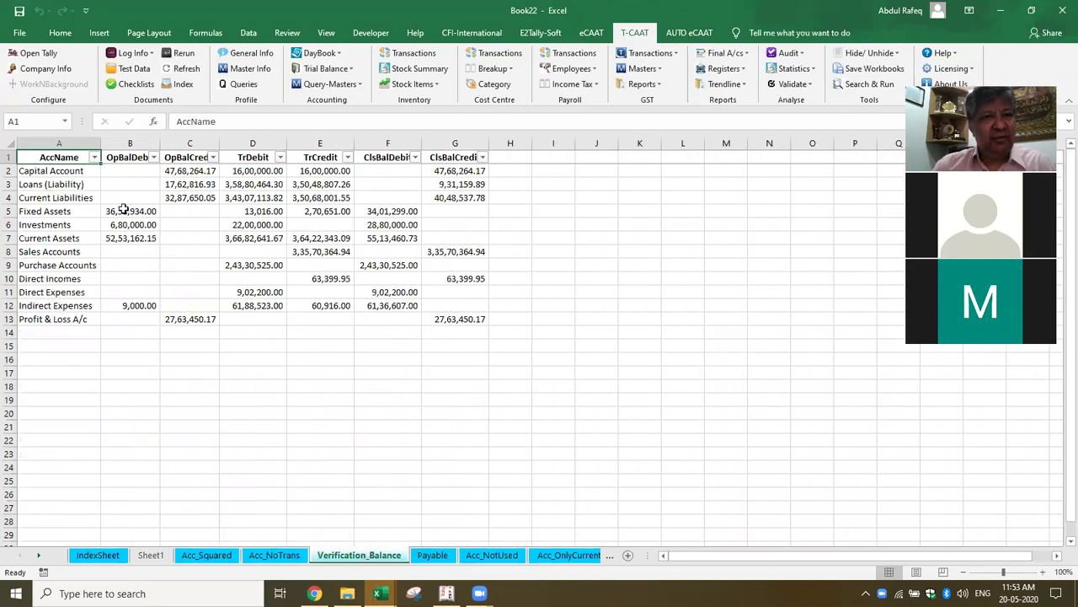
Step: Review the Payable and Acc_NotUsed sheets, followed by the Acc_OnlyCurrentYear and Receivable sheets
{"action": "left_click", "coordinate": [432, 557]}
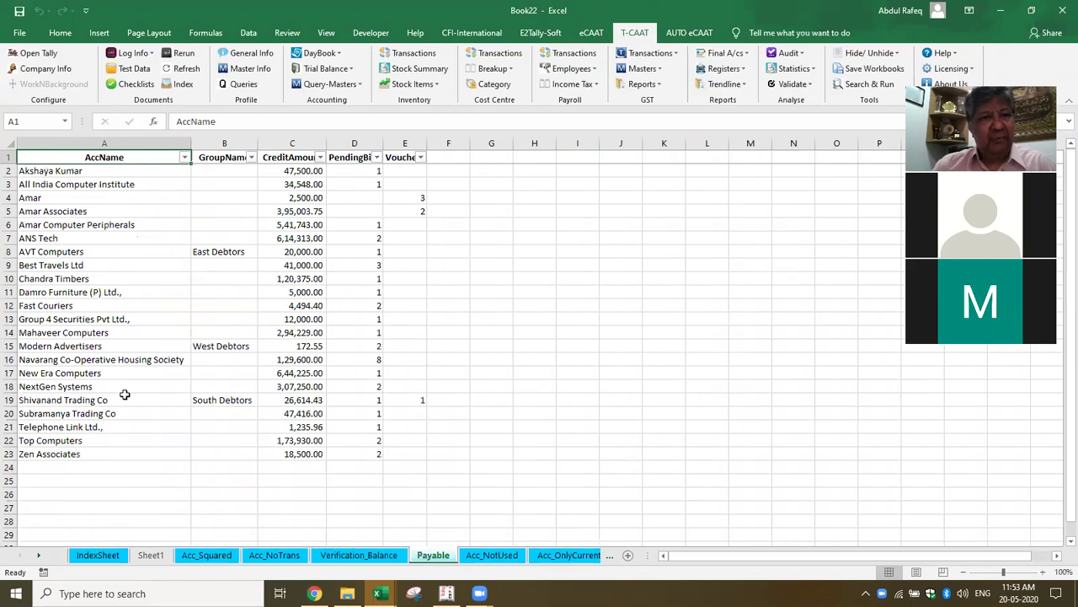
{"action": "left_click", "coordinate": [477, 557]}
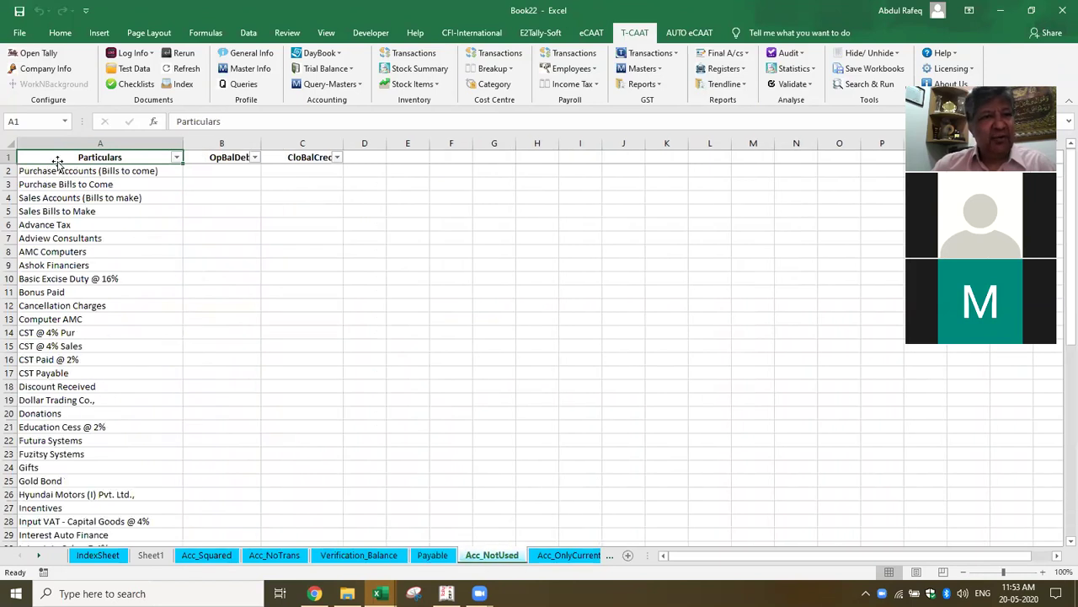
{"action": "left_click", "coordinate": [568, 556]}
{"action": "left_click", "coordinate": [587, 556]}
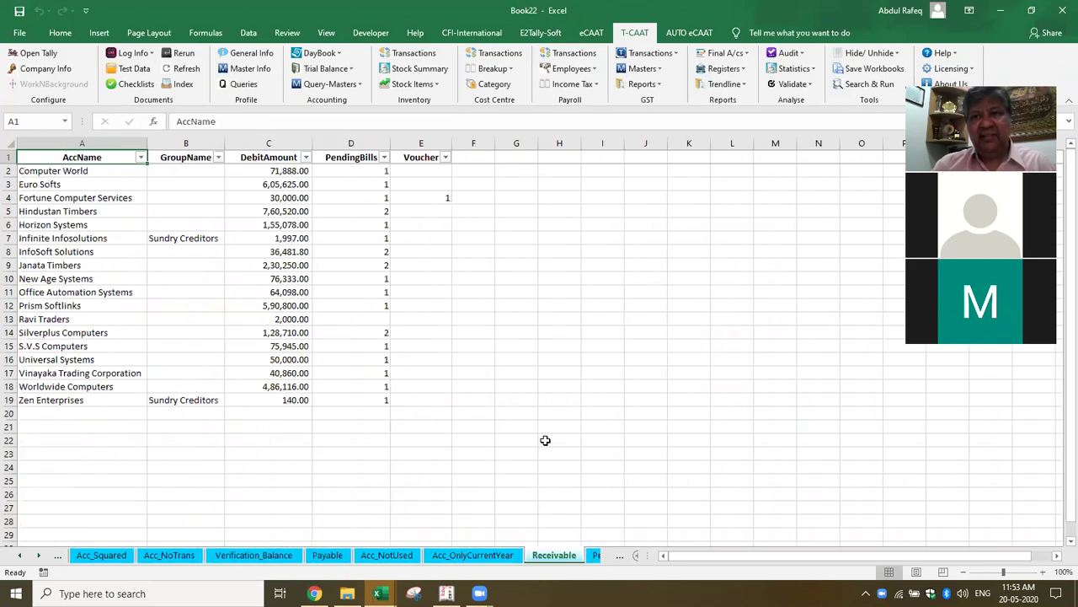
Step: Import all T-CAAT Exceptions reports for the active period from Tally, including an index sheet
{"action": "left_click", "coordinate": [802, 68]}
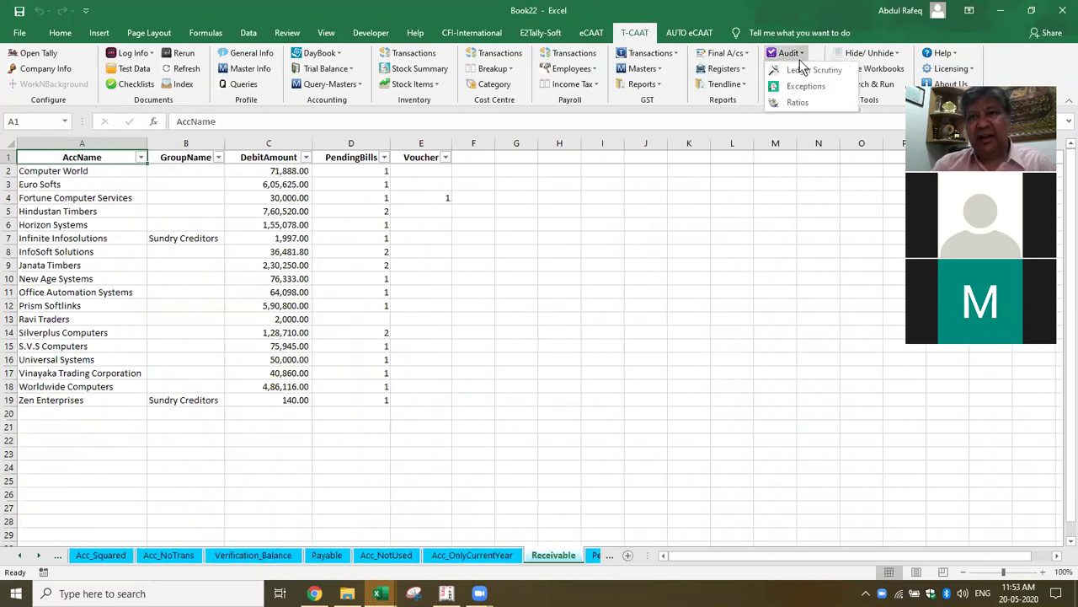
{"action": "left_click", "coordinate": [807, 100]}
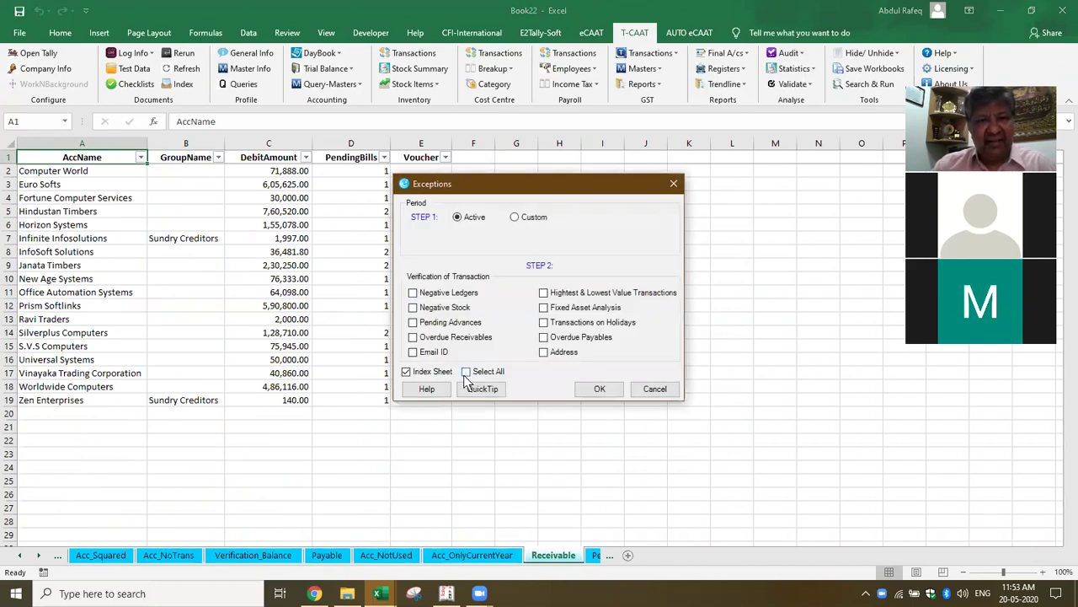
{"action": "left_click", "coordinate": [599, 390]}
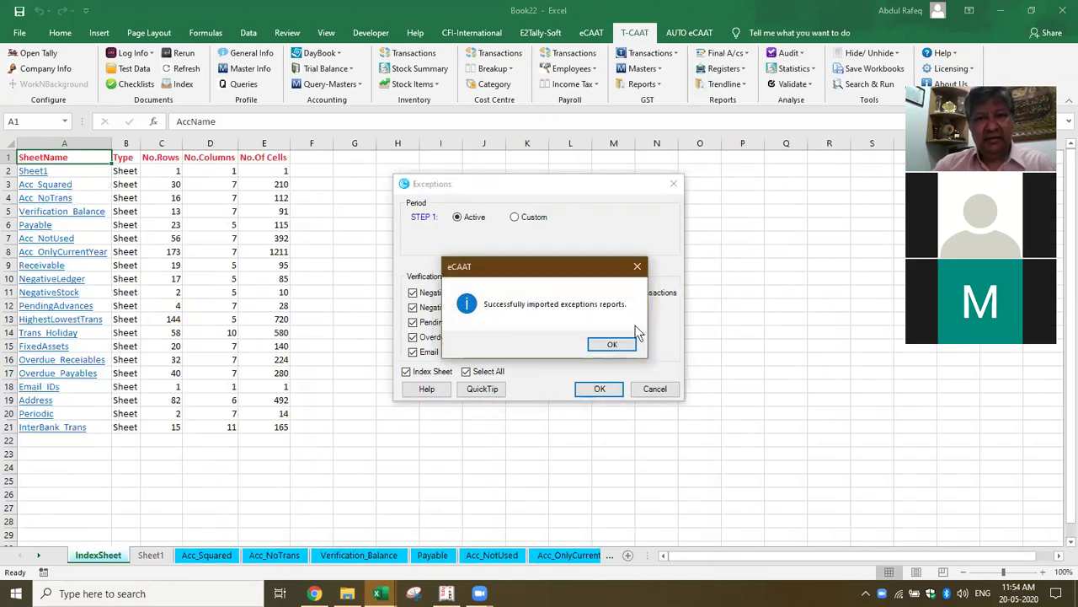
{"action": "left_click", "coordinate": [613, 347]}
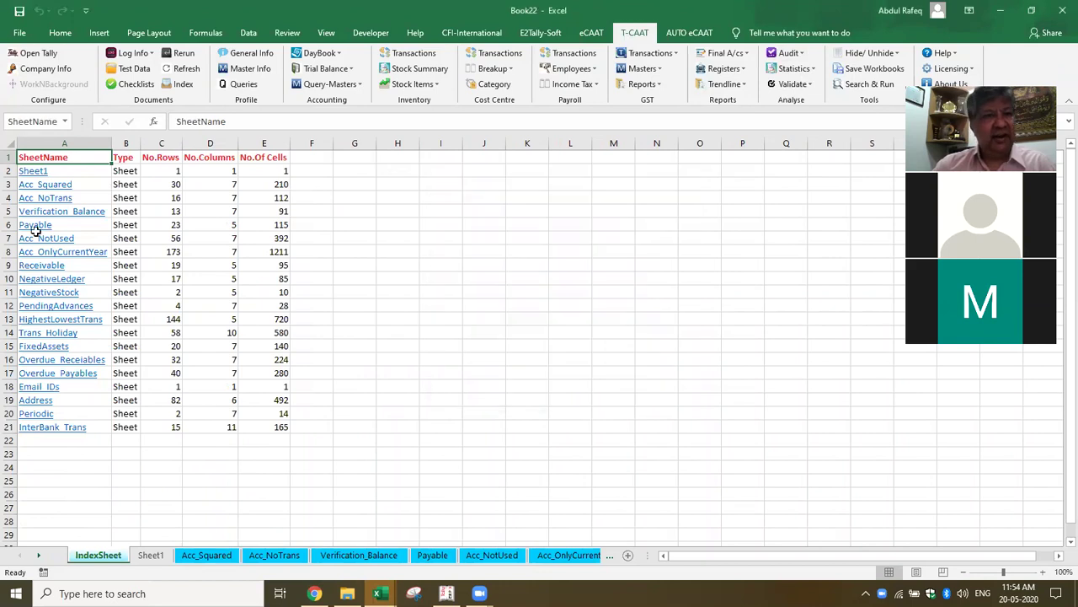
Step: Review the Trans_Holiday sheet from the index, followed by the FixedAssets, Overdue_Receiables and Overdue_Payables sheets
{"action": "left_click", "coordinate": [57, 335]}
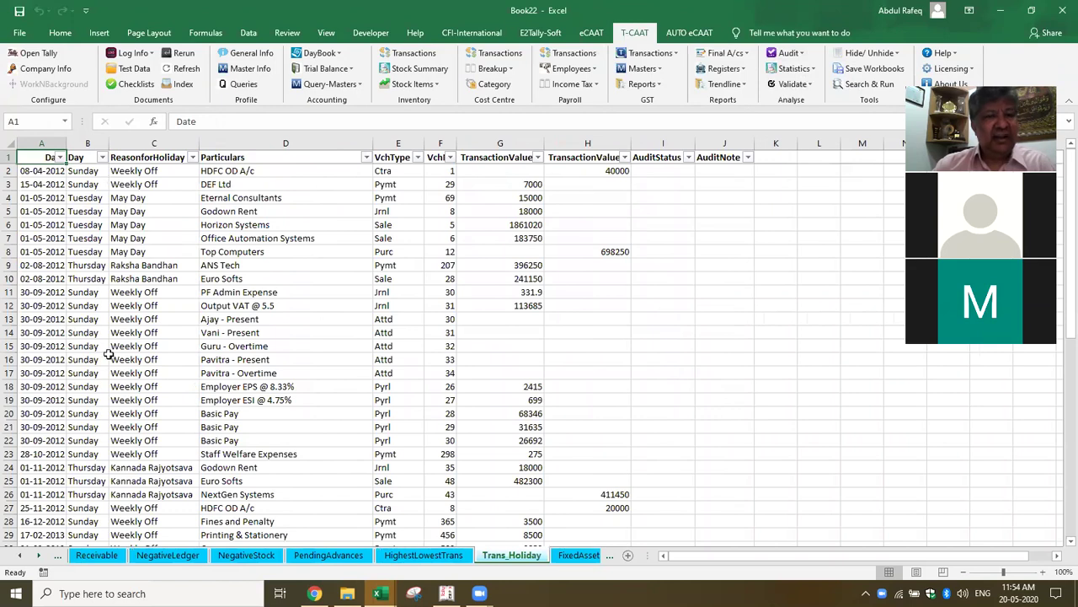
{"action": "left_click", "coordinate": [565, 555]}
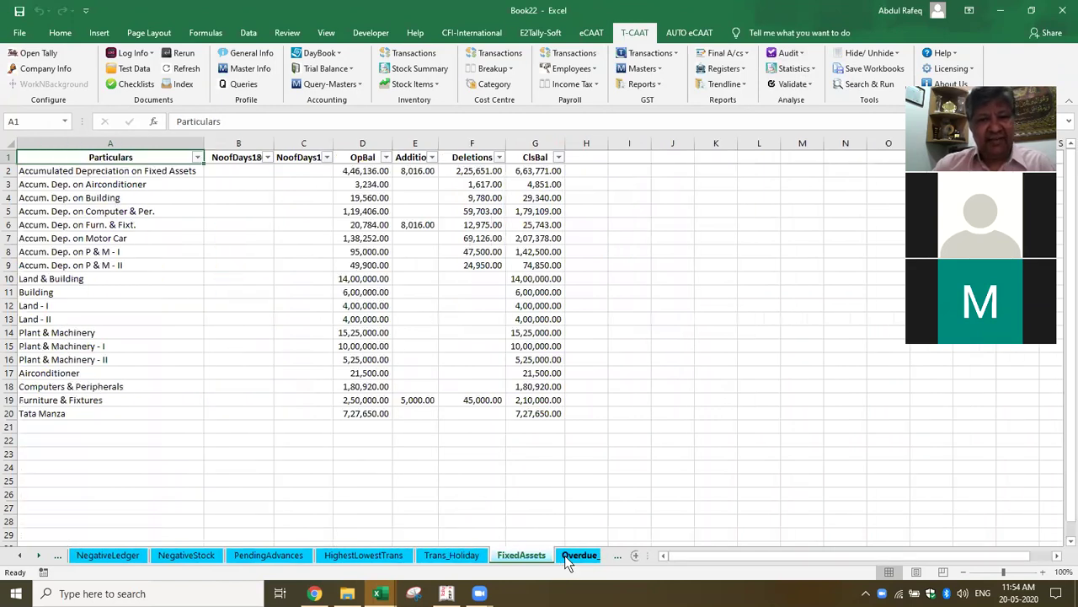
{"action": "left_click", "coordinate": [565, 555]}
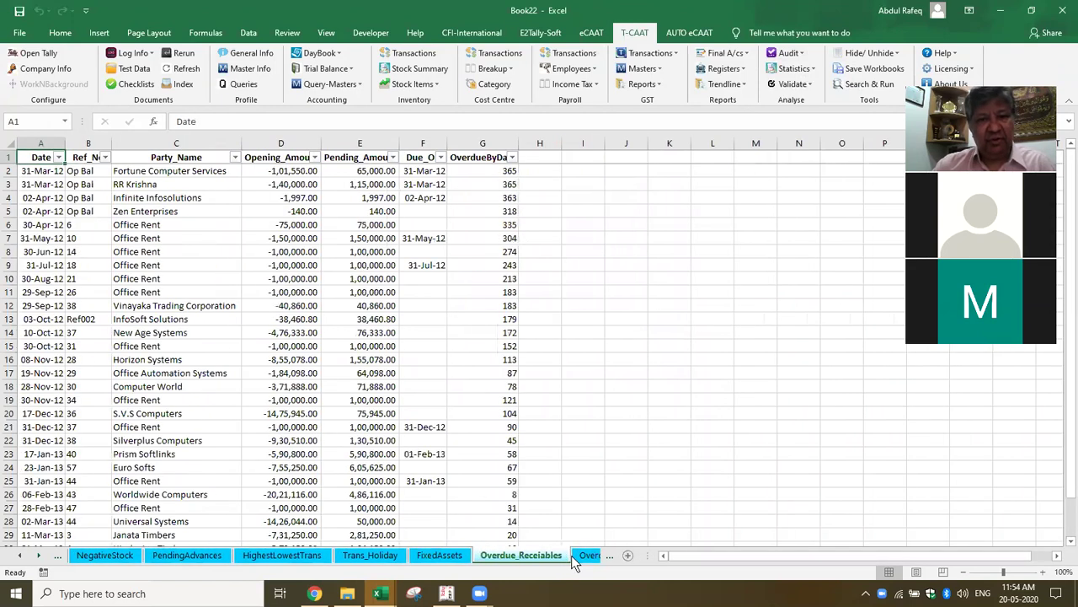
{"action": "left_click", "coordinate": [589, 556]}
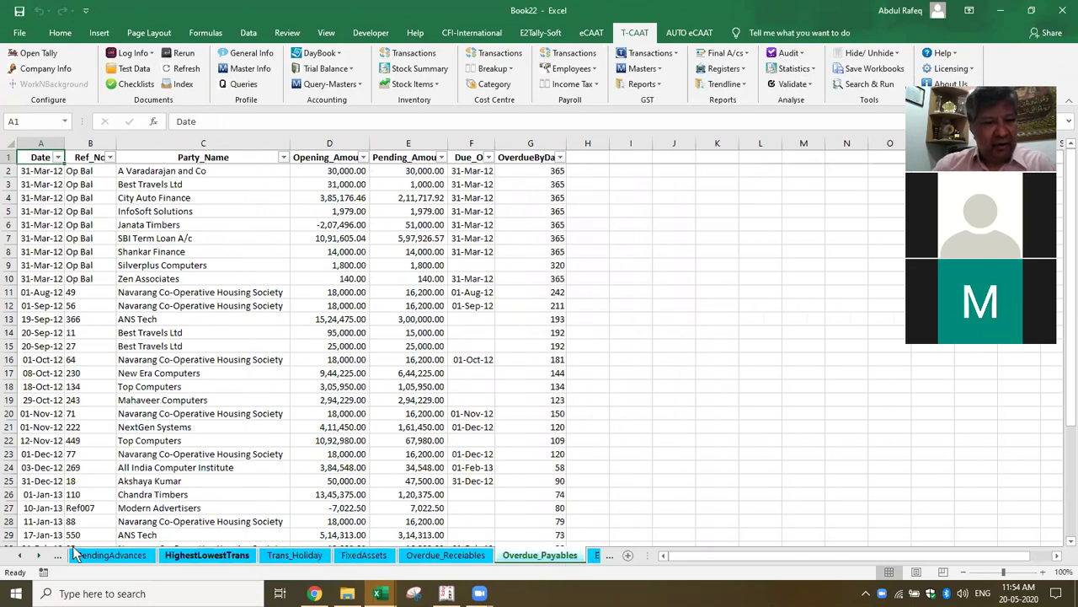
Step: Return to the IndexSheet and view the eCAAT functions available for analysing the imported sheets
{"action": "left_click", "coordinate": [21, 555]}
{"action": "left_click", "coordinate": [21, 555]}
{"action": "left_click", "coordinate": [23, 555]}
{"action": "left_click", "coordinate": [22, 556]}
{"action": "left_click", "coordinate": [22, 556]}
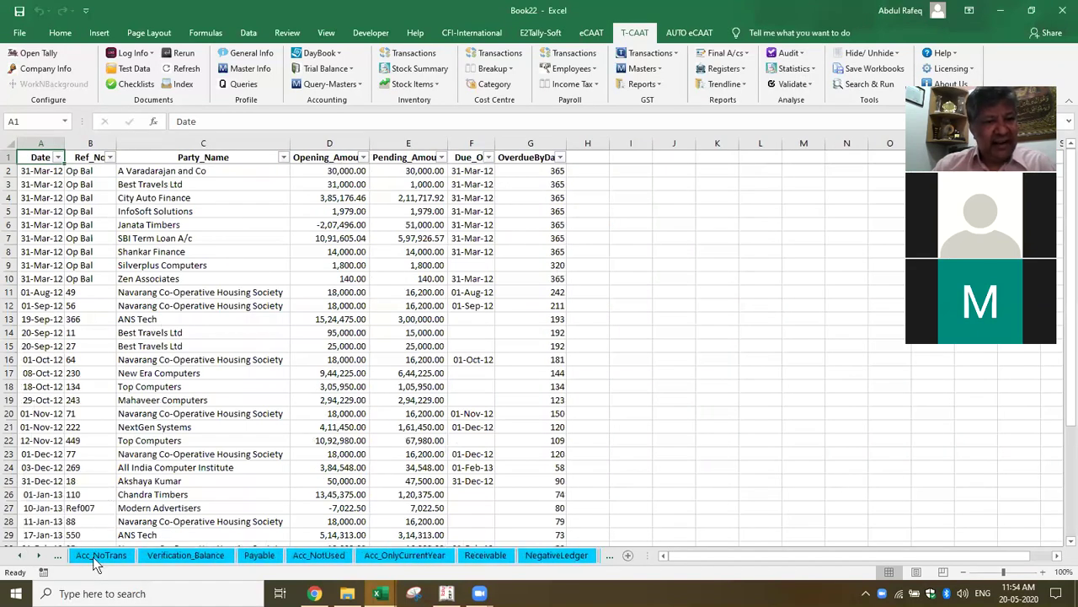
{"action": "left_click", "coordinate": [21, 555]}
{"action": "left_click", "coordinate": [21, 555]}
{"action": "left_click", "coordinate": [21, 555]}
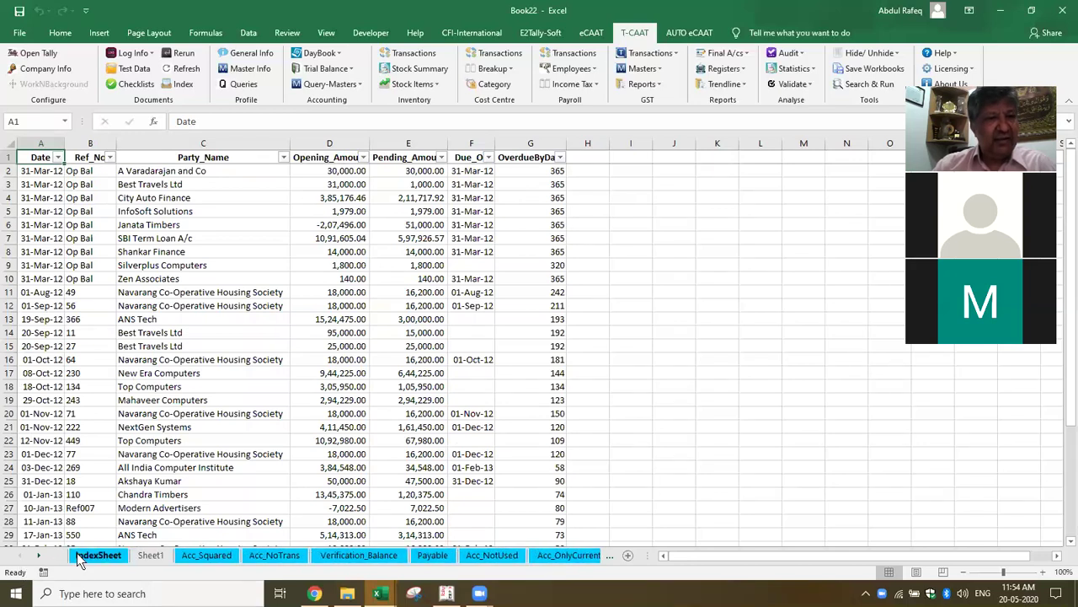
{"action": "left_click", "coordinate": [91, 556]}
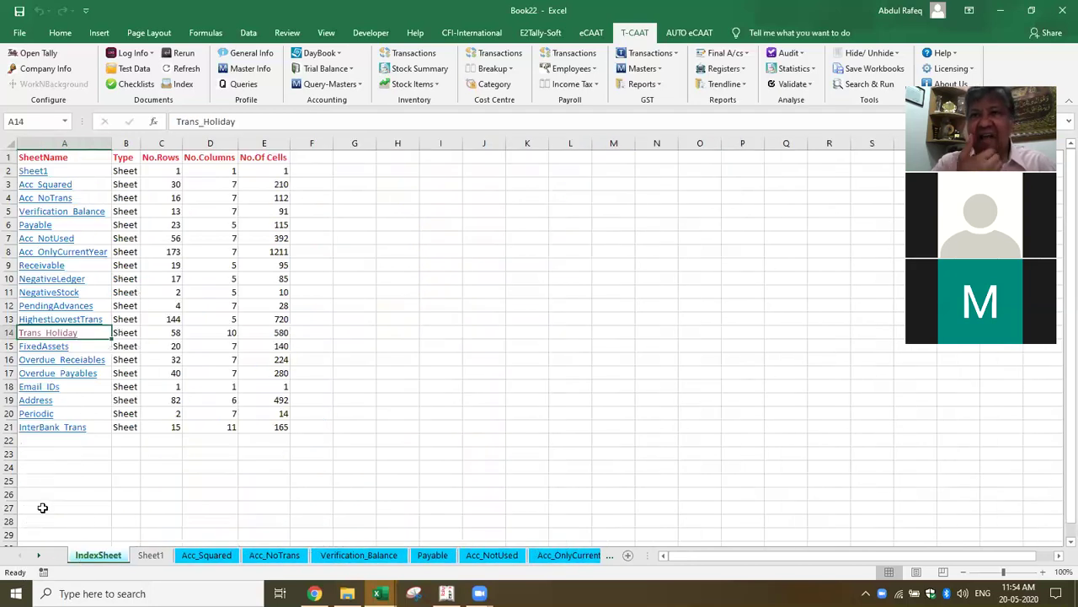
{"action": "left_click", "coordinate": [590, 33]}
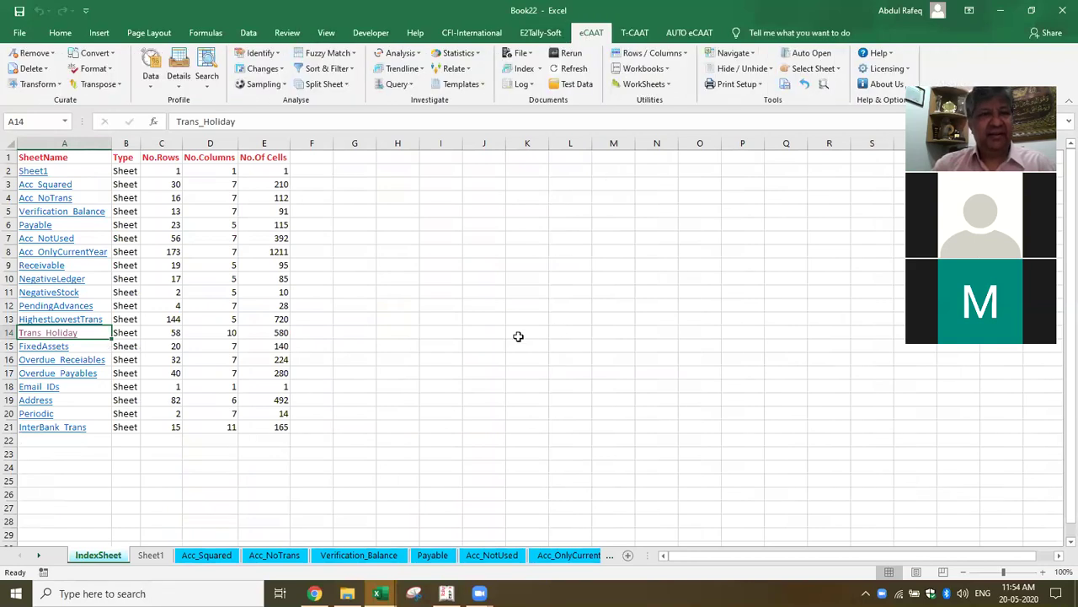
{"action": "left_click", "coordinate": [519, 334]}
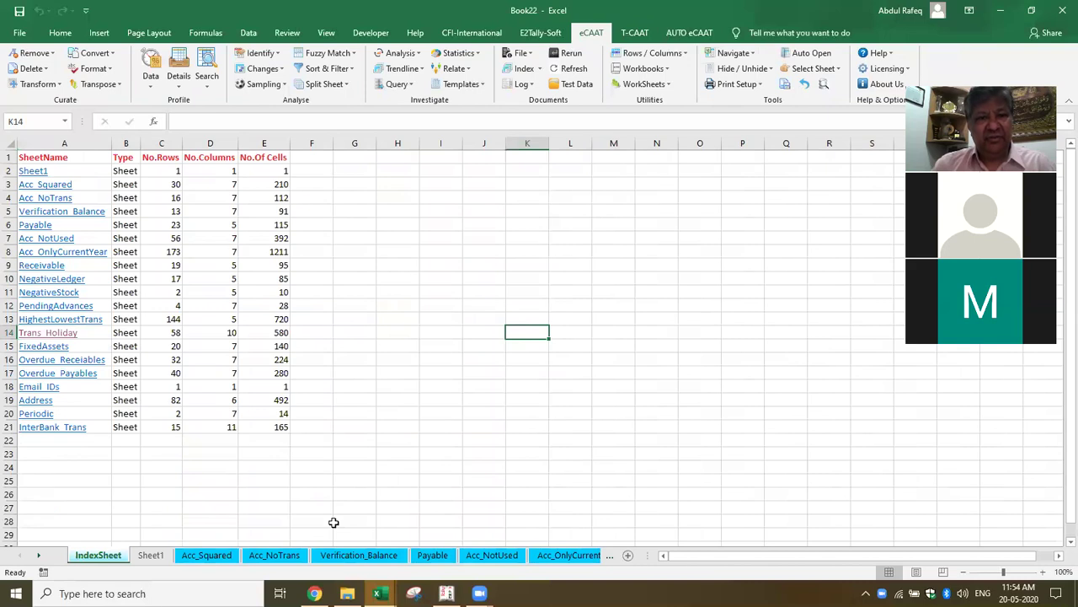
Step: Switch to the WINCER website in Chrome and read why to use eCAAT on its product page
{"action": "left_click", "coordinate": [315, 593]}
{"action": "scroll", "coordinate": [501, 293], "scroll_direction": "up", "scroll_amount": 15}
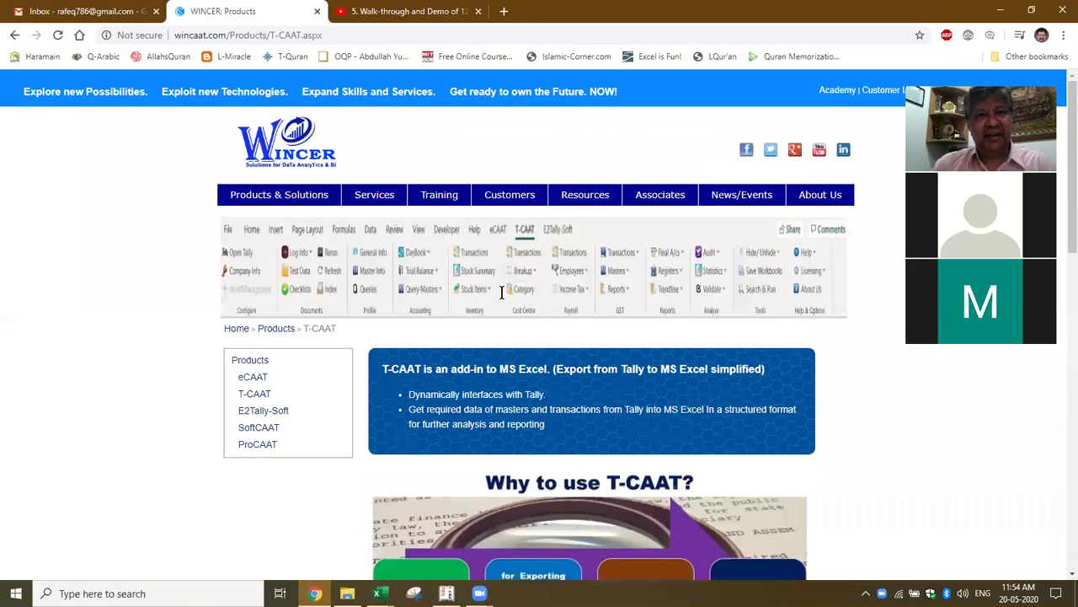
{"action": "left_click", "coordinate": [263, 379]}
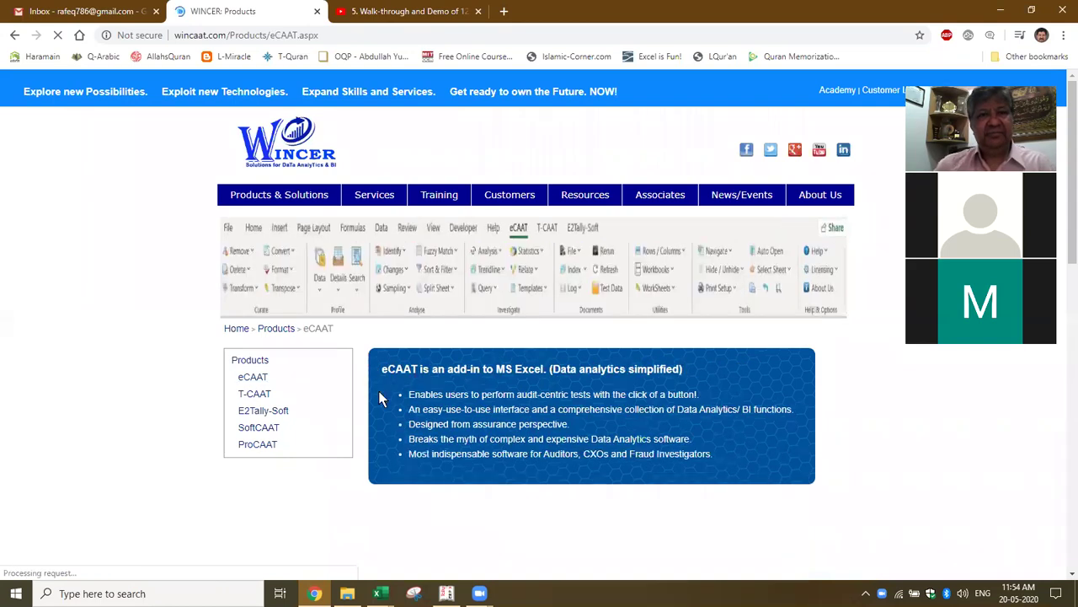
{"action": "scroll", "coordinate": [433, 342], "scroll_direction": "down", "scroll_amount": 5}
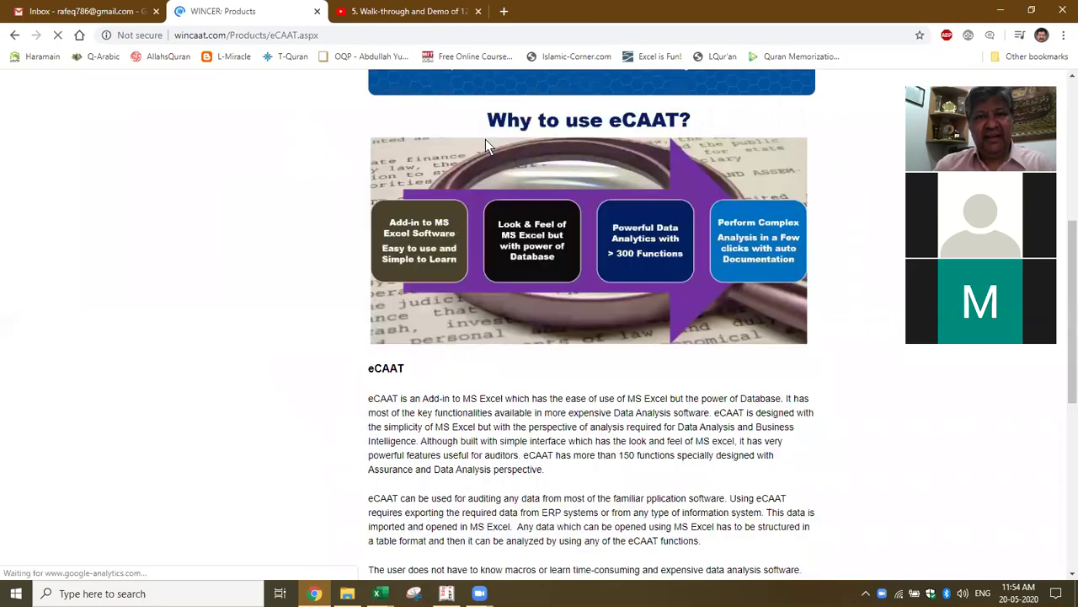
{"action": "scroll", "coordinate": [619, 95], "scroll_direction": "down", "scroll_amount": 1}
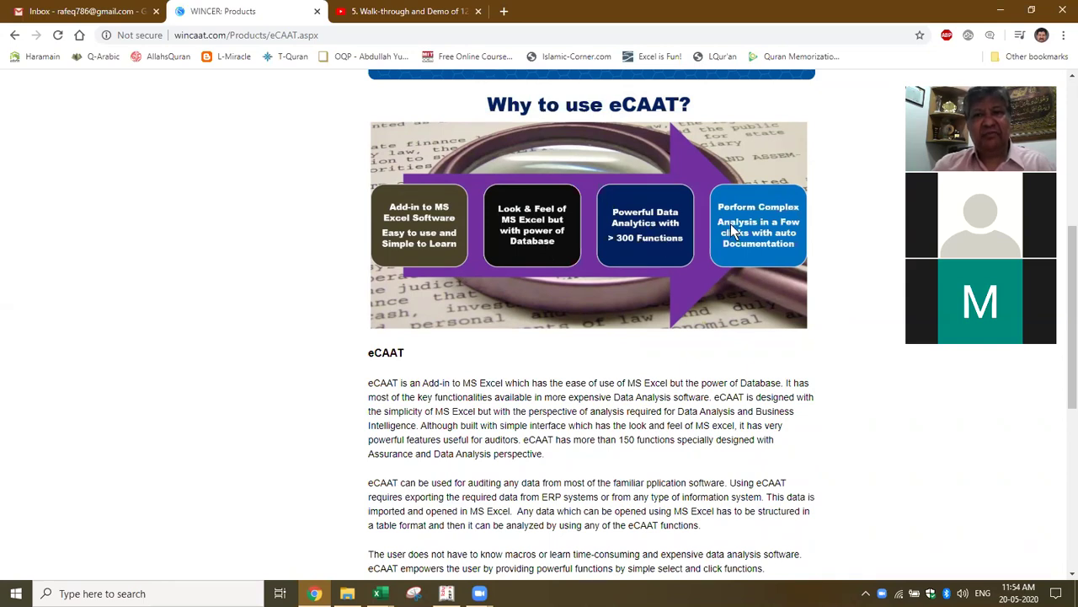
{"action": "scroll", "coordinate": [731, 229], "scroll_direction": "up", "scroll_amount": 2}
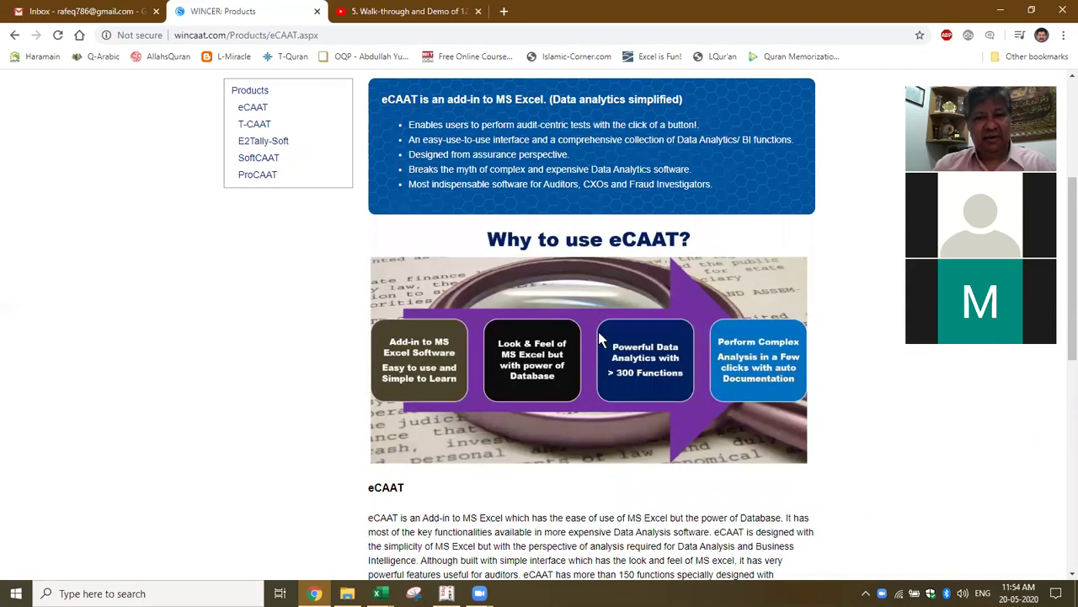
{"action": "scroll", "coordinate": [254, 294], "scroll_direction": "up", "scroll_amount": 3}
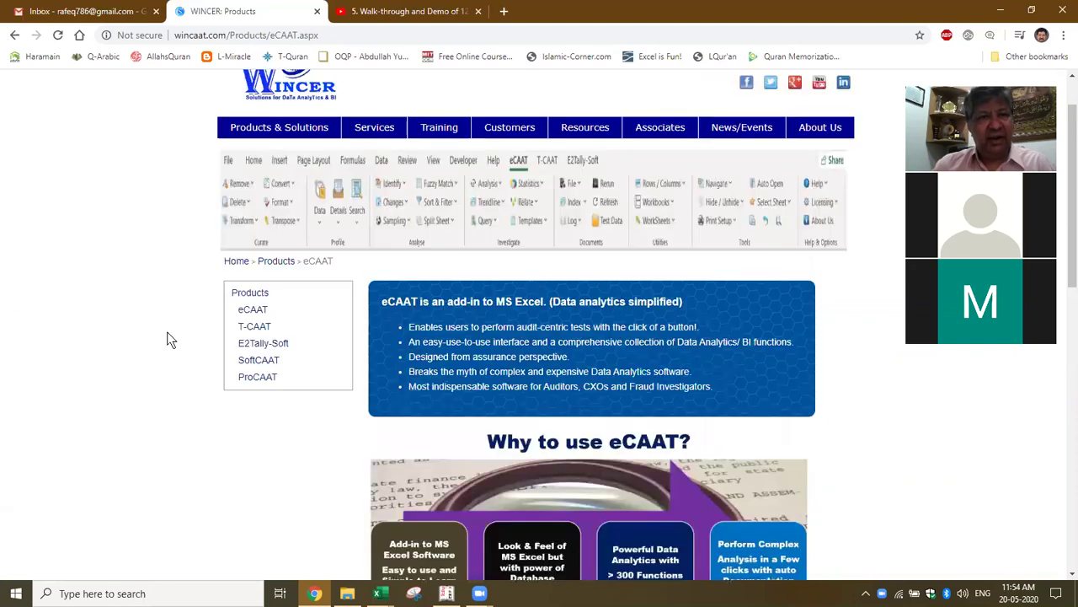
Step: Read why to use T-CAAT on its product page and return to the eCAAT product page
{"action": "left_click", "coordinate": [244, 330]}
{"action": "scroll", "coordinate": [517, 265], "scroll_direction": "down", "scroll_amount": 4}
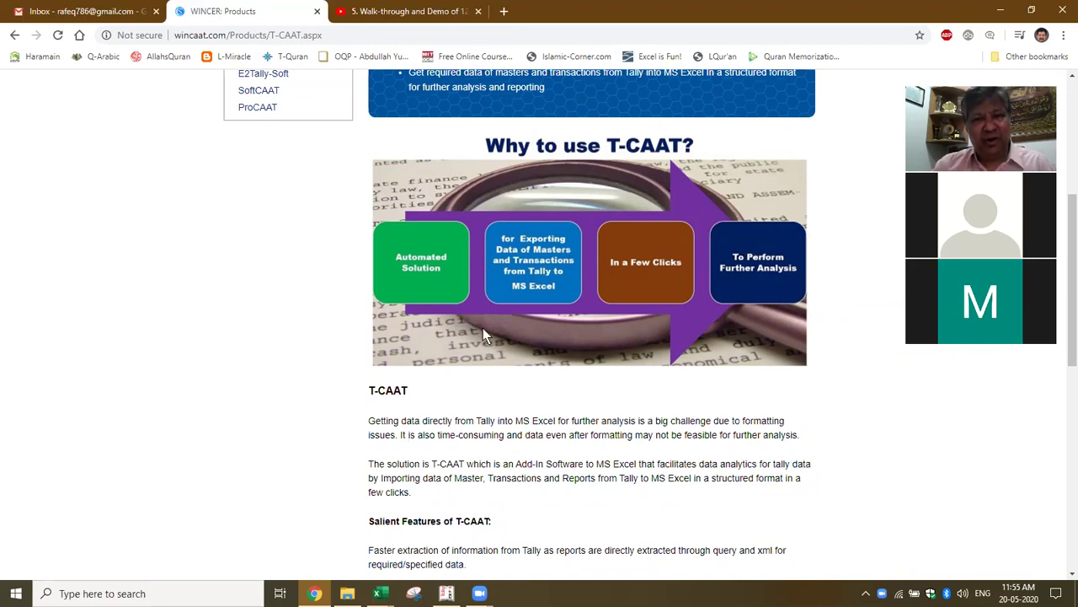
{"action": "scroll", "coordinate": [551, 272], "scroll_direction": "up", "scroll_amount": 2}
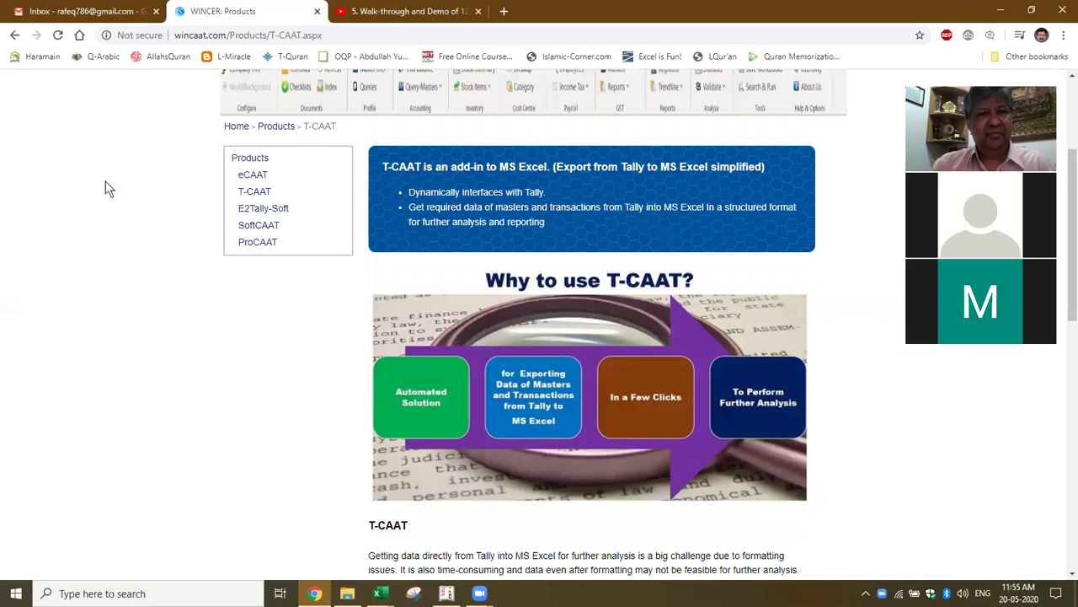
{"action": "left_click", "coordinate": [253, 174]}
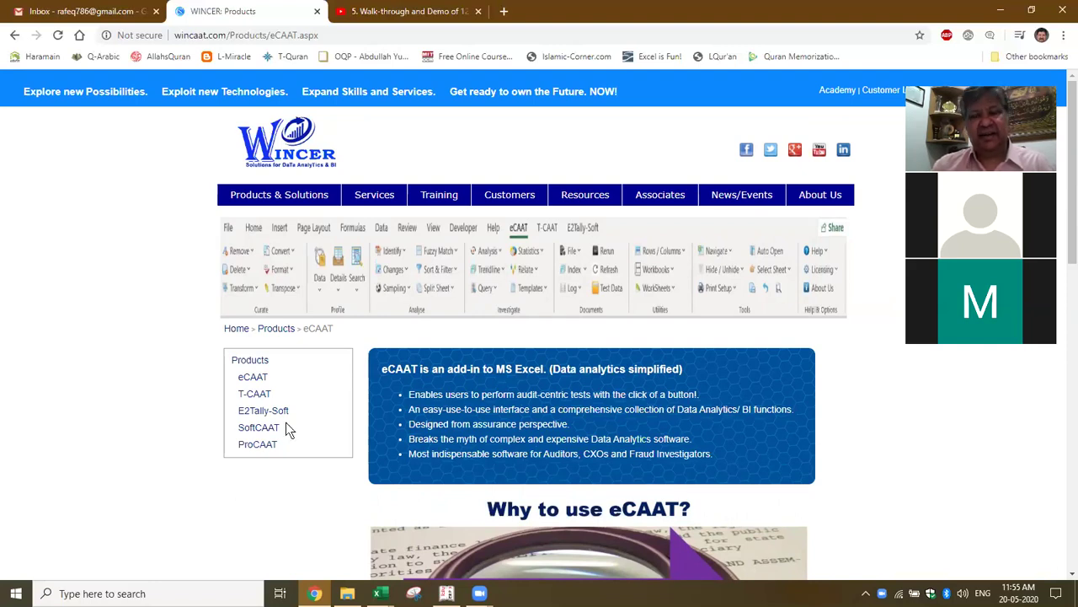
{"action": "scroll", "coordinate": [800, 341], "scroll_direction": "down", "scroll_amount": 2}
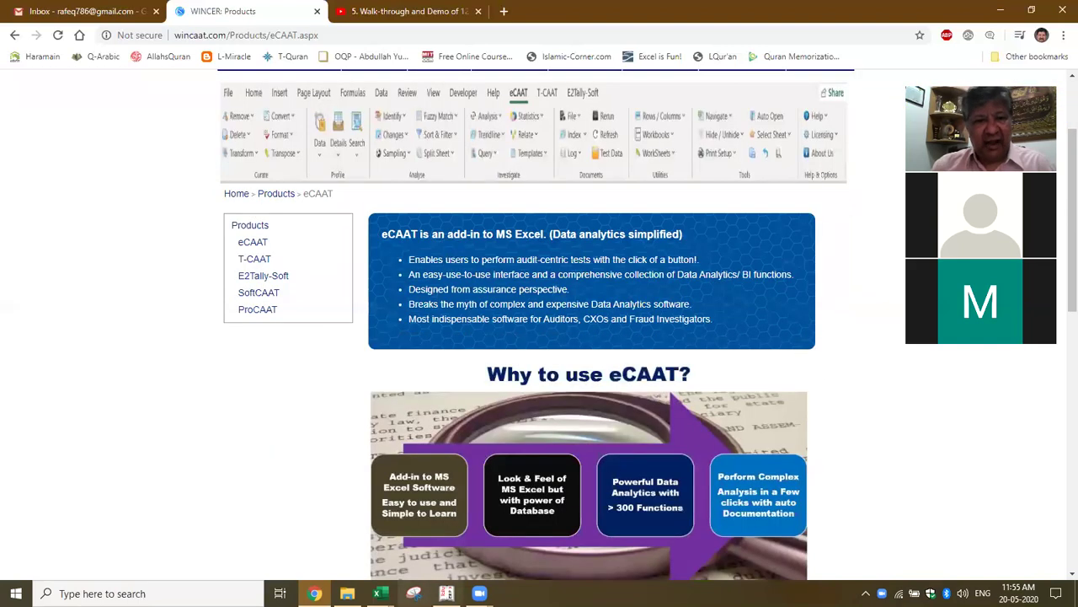
Step: Switch back to Book22 in Excel, create a new blank workbook and display the T-CAAT functions
{"action": "left_click", "coordinate": [380, 593]}
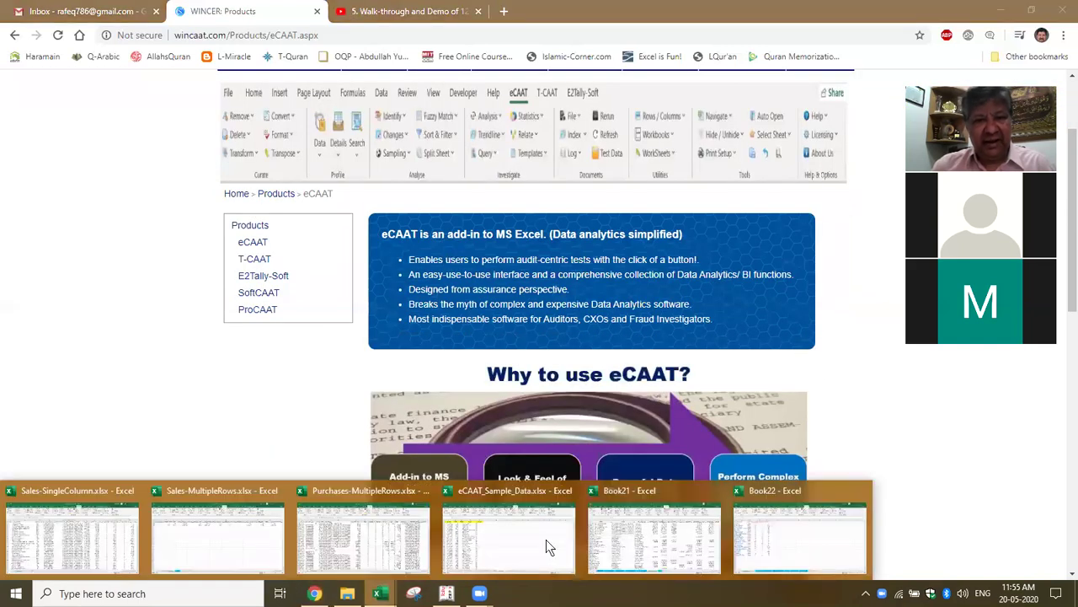
{"action": "left_click", "coordinate": [797, 550]}
{"action": "left_click", "coordinate": [378, 349]}
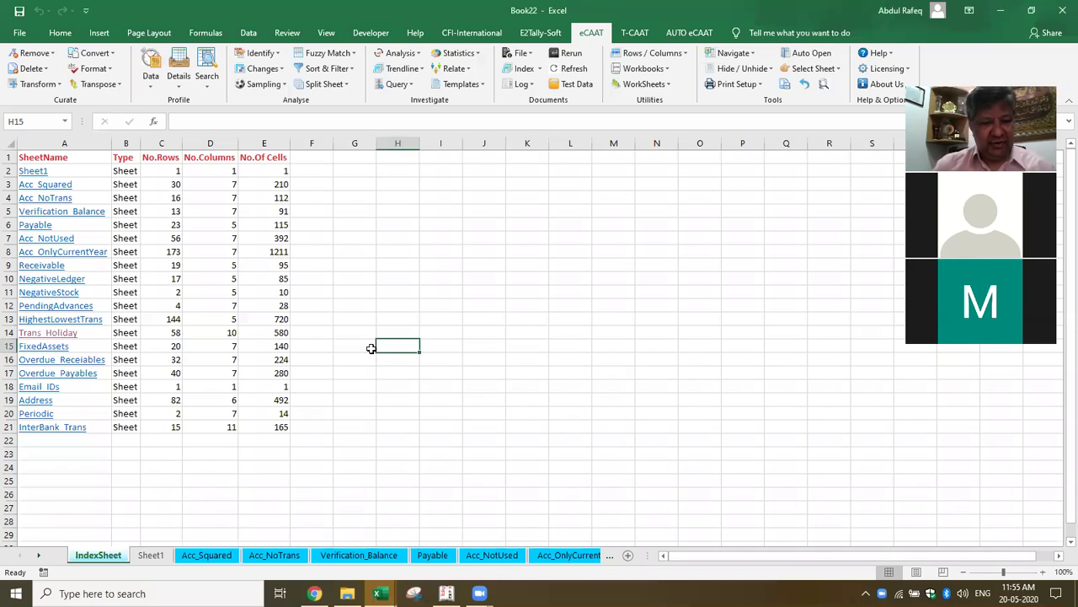
{"action": "key", "text": "ctrl+n"}
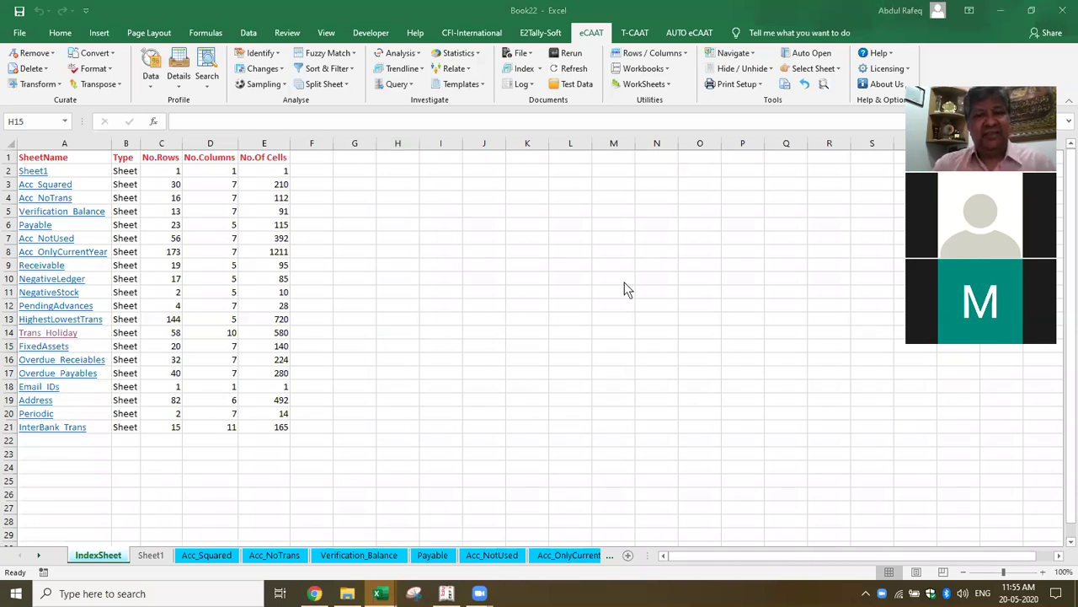
{"action": "left_click", "coordinate": [595, 303]}
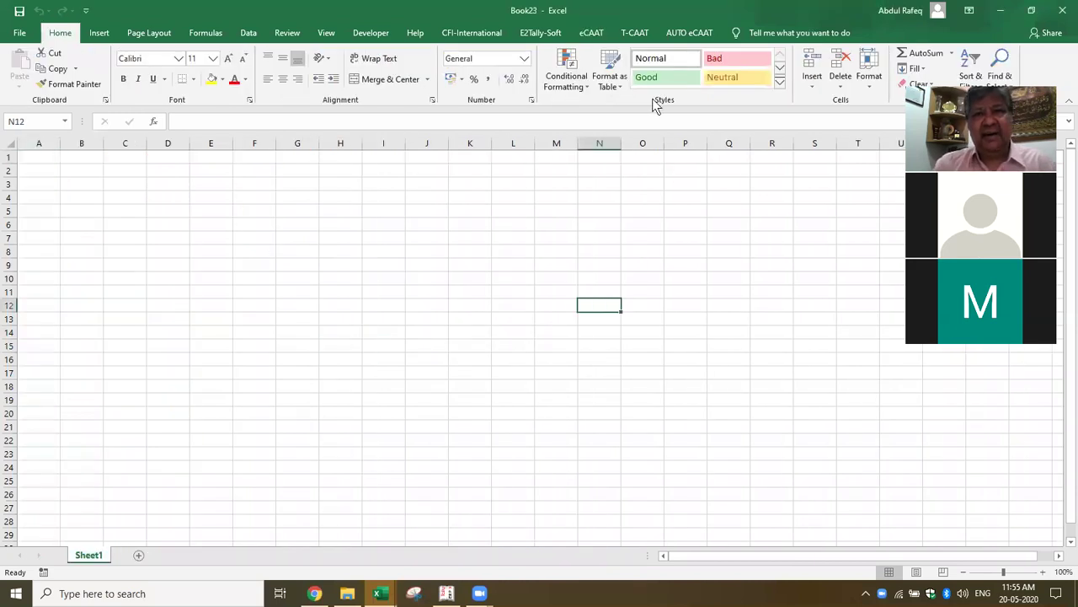
{"action": "left_click", "coordinate": [649, 32]}
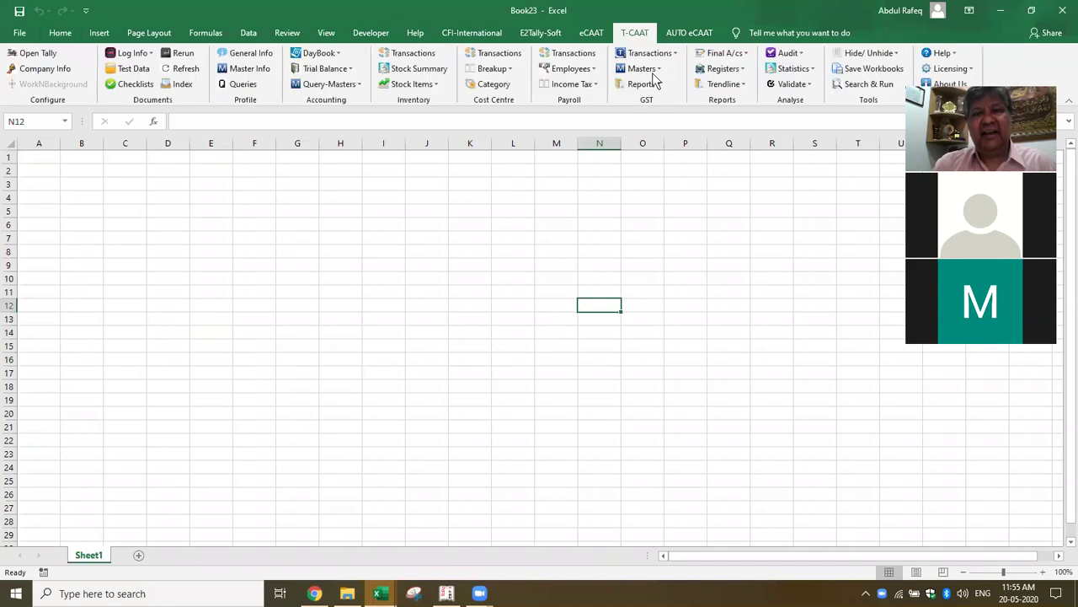
Step: Switch to Tally.ERP 9, view the Day Book, and minimize Tally to return to the blank workbook
{"action": "left_click", "coordinate": [447, 593]}
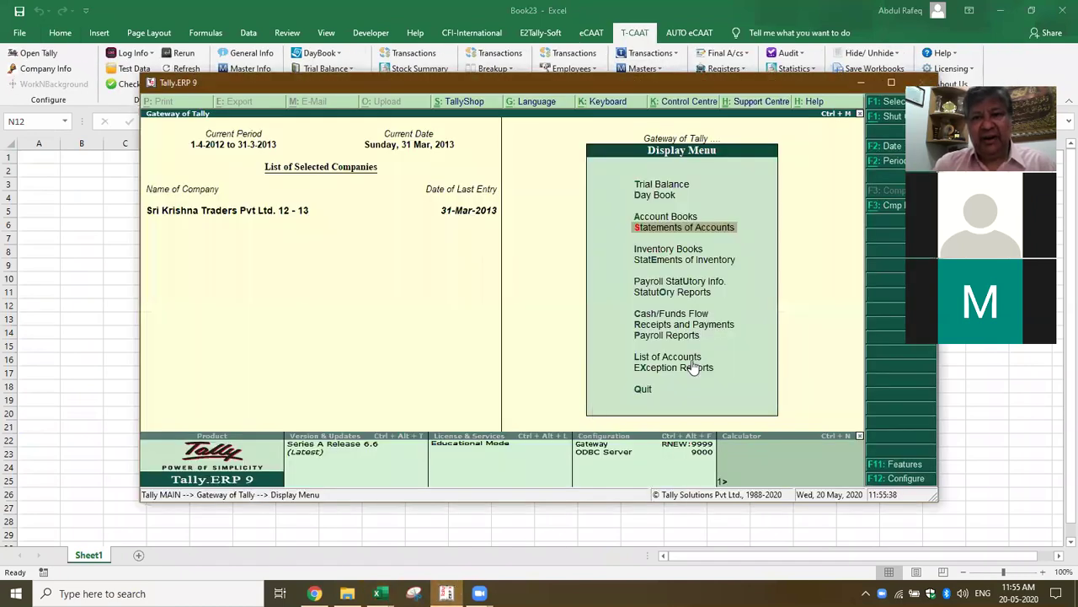
{"action": "key", "text": "d"}
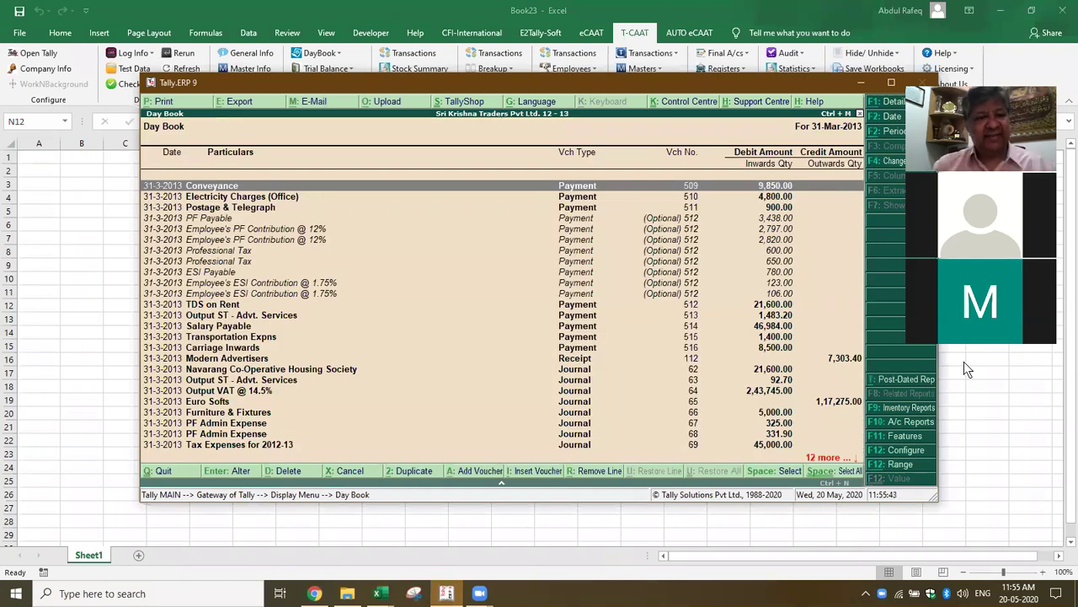
{"action": "key", "text": "Escape"}
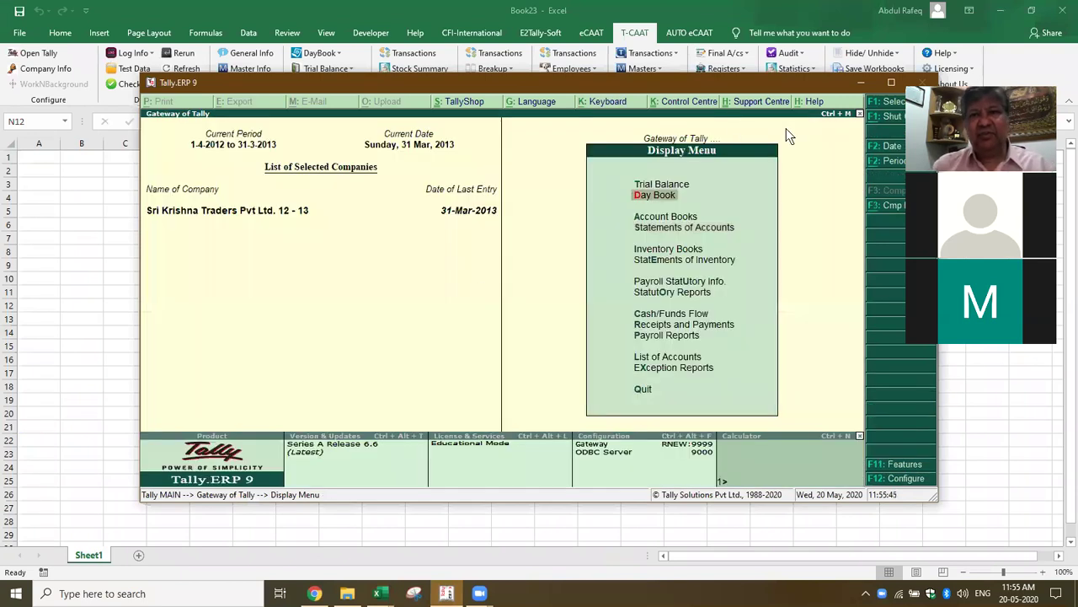
{"action": "left_click", "coordinate": [861, 81]}
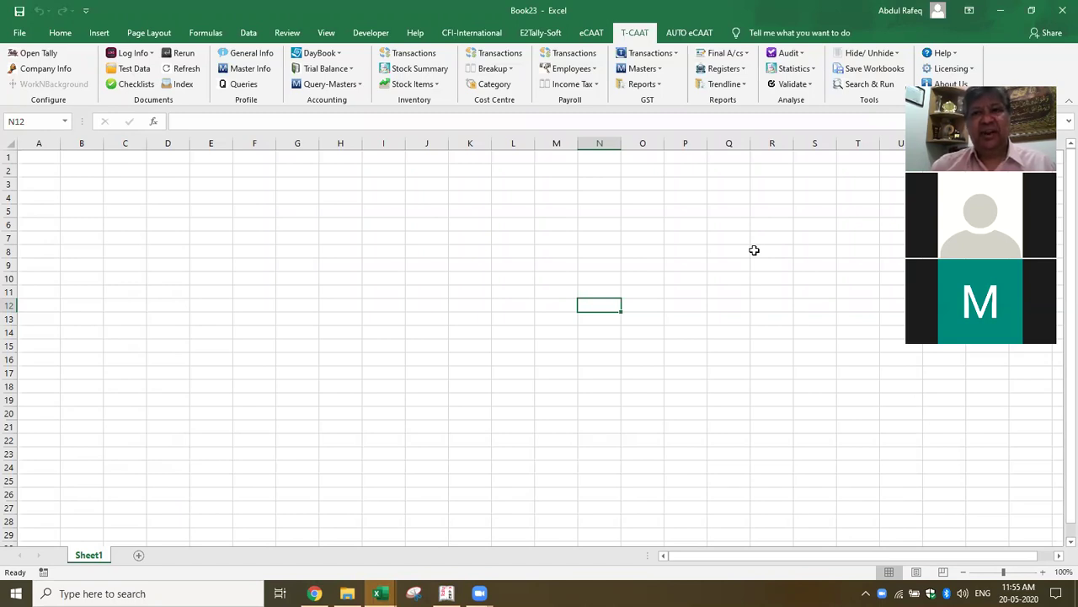
Step: Import all Day Book transactions for 01-04-2012 to 31-03-2013 from Tally, including only narrations as an extra field
{"action": "left_click", "coordinate": [696, 242]}
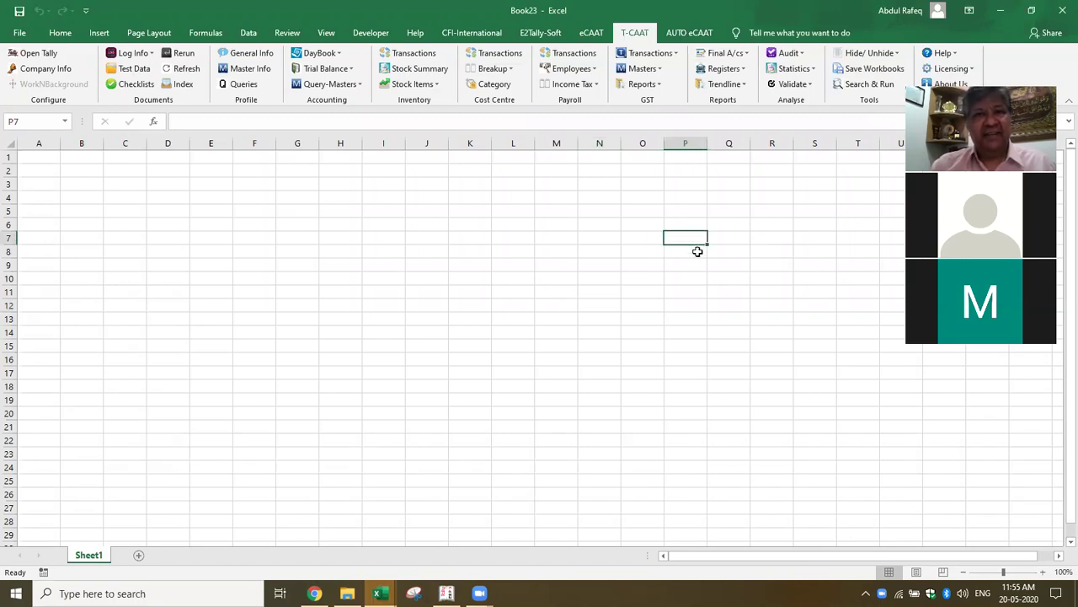
{"action": "left_click", "coordinate": [338, 53]}
{"action": "left_click", "coordinate": [340, 75]}
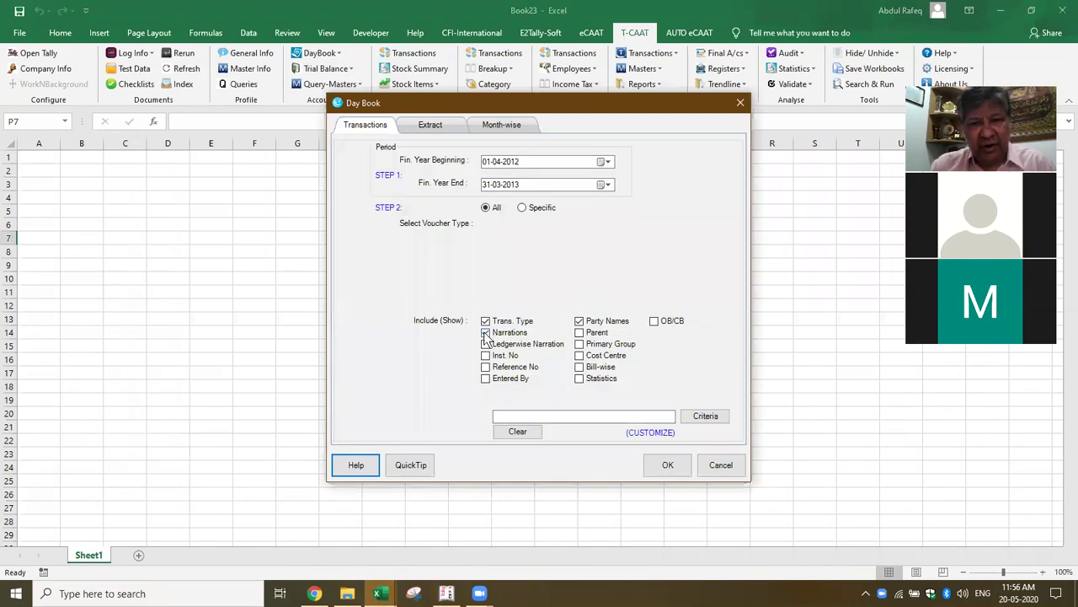
{"action": "left_click", "coordinate": [485, 321]}
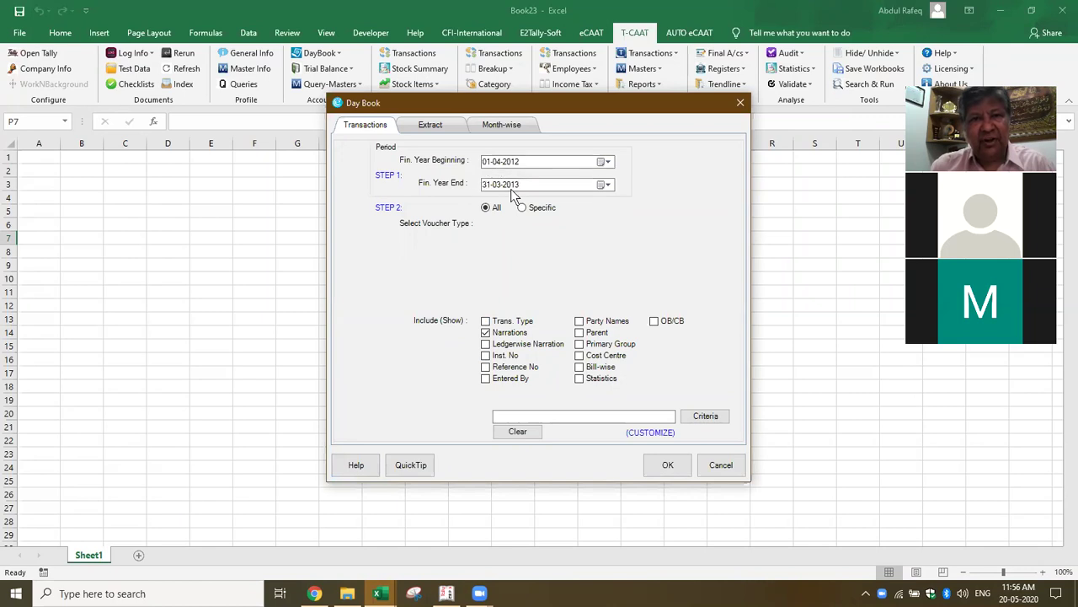
{"action": "left_click", "coordinate": [686, 465]}
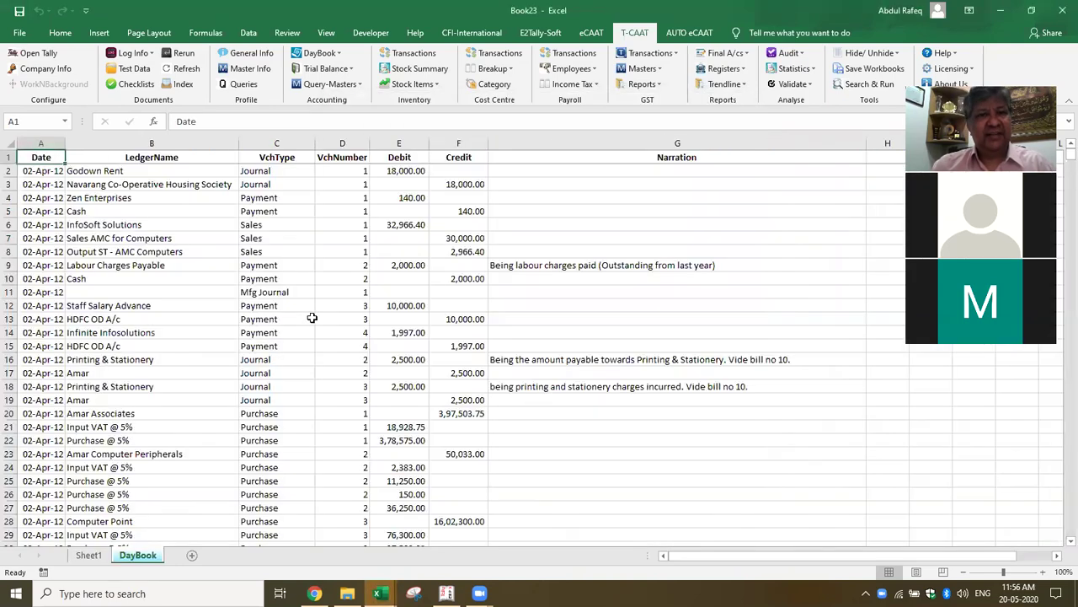
Step: Review the extent of the imported DayBook sheet by going to its last record and back to the first
{"action": "left_click", "coordinate": [44, 220]}
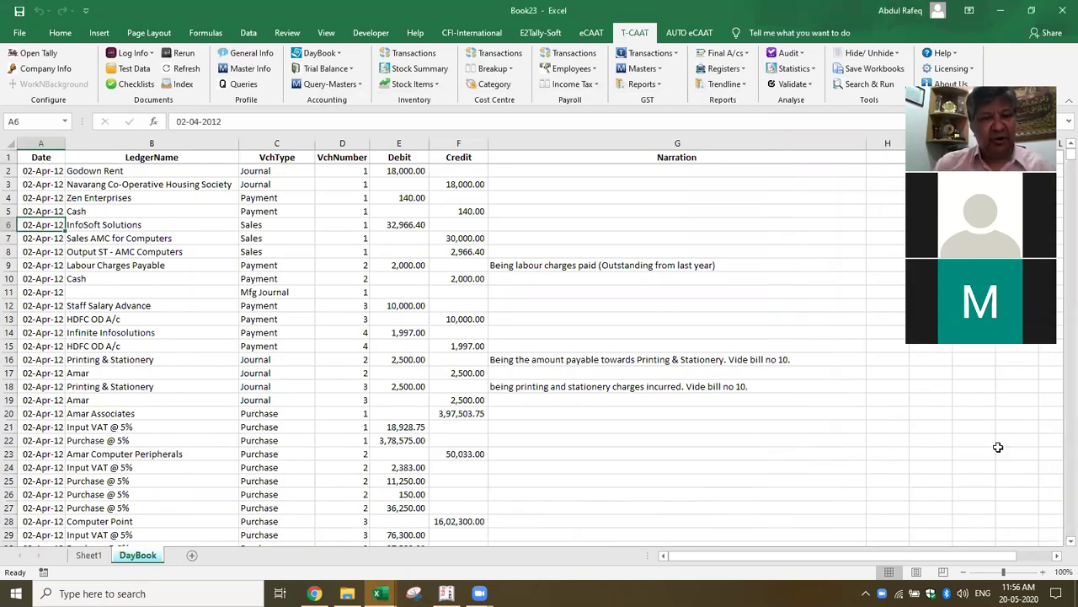
{"action": "key", "text": "ctrl+Down"}
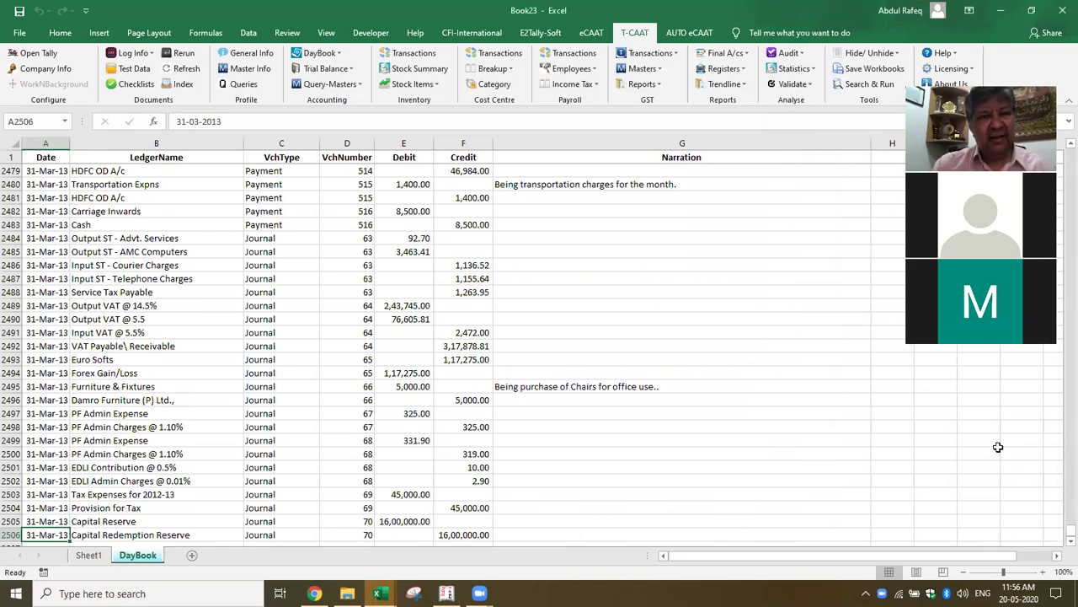
{"action": "key", "text": "ctrl+Home"}
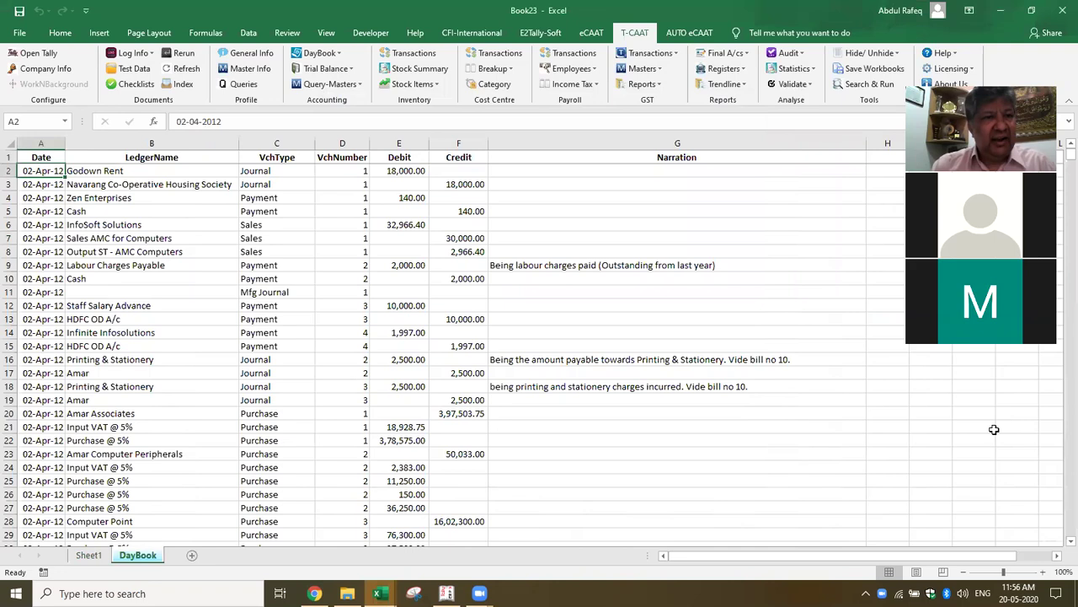
{"action": "key", "text": "Down"}
{"action": "key", "text": "Right"}
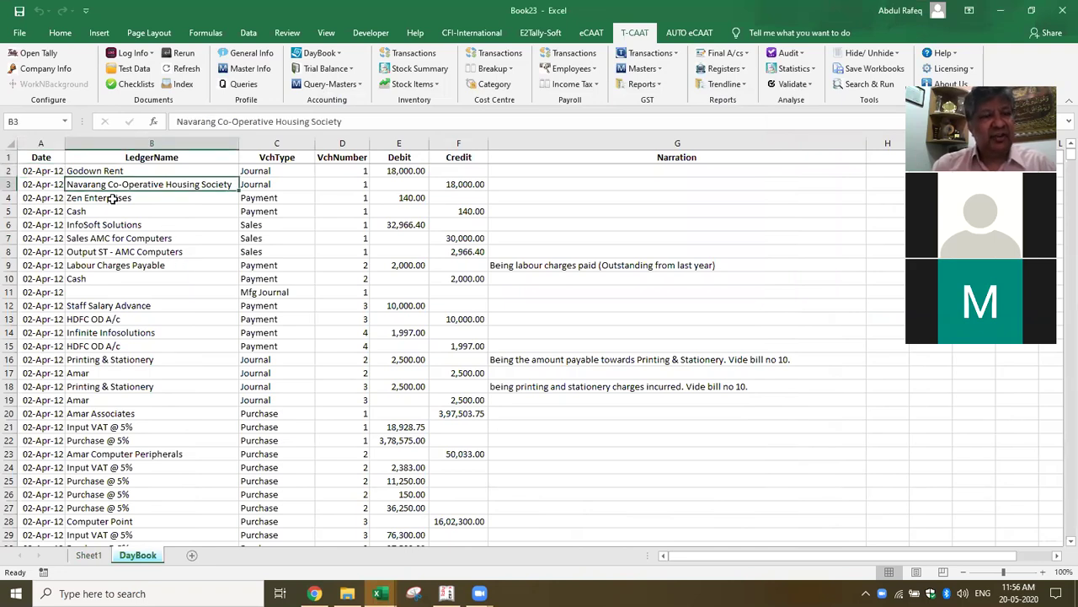
Step: Add filters to the DayBook header row and filter LedgerName to show only Office Rent
{"action": "left_click", "coordinate": [201, 159]}
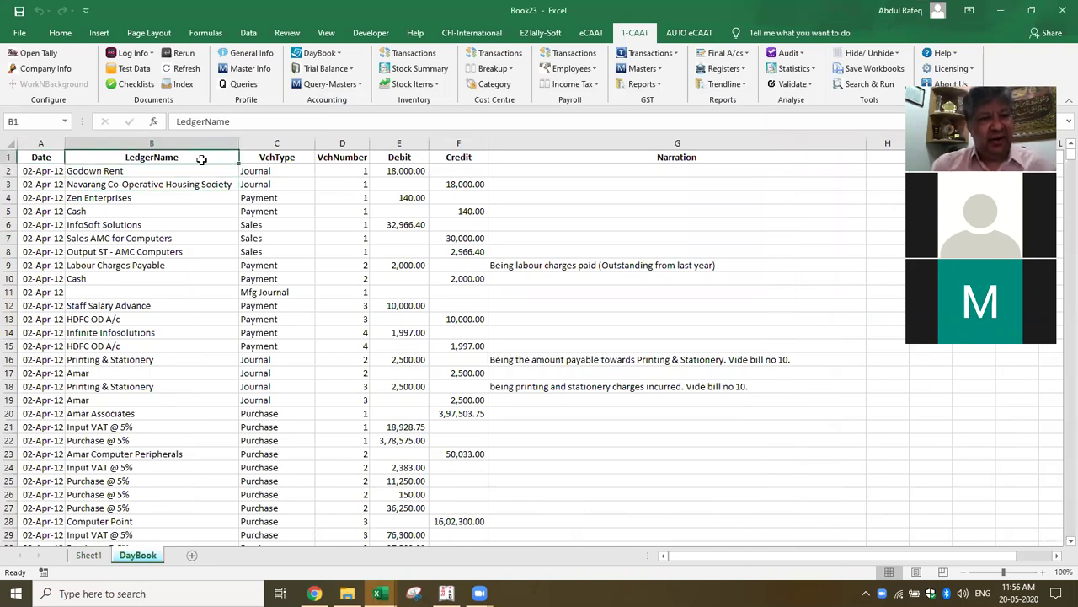
{"action": "key", "text": "ctrl+shift+l"}
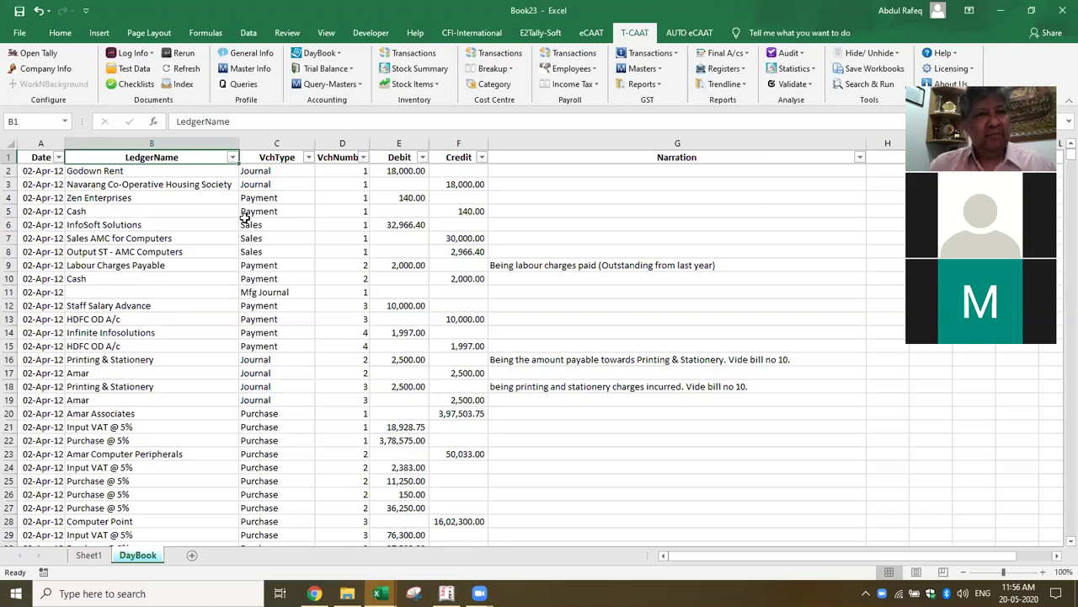
{"action": "left_click", "coordinate": [234, 157]}
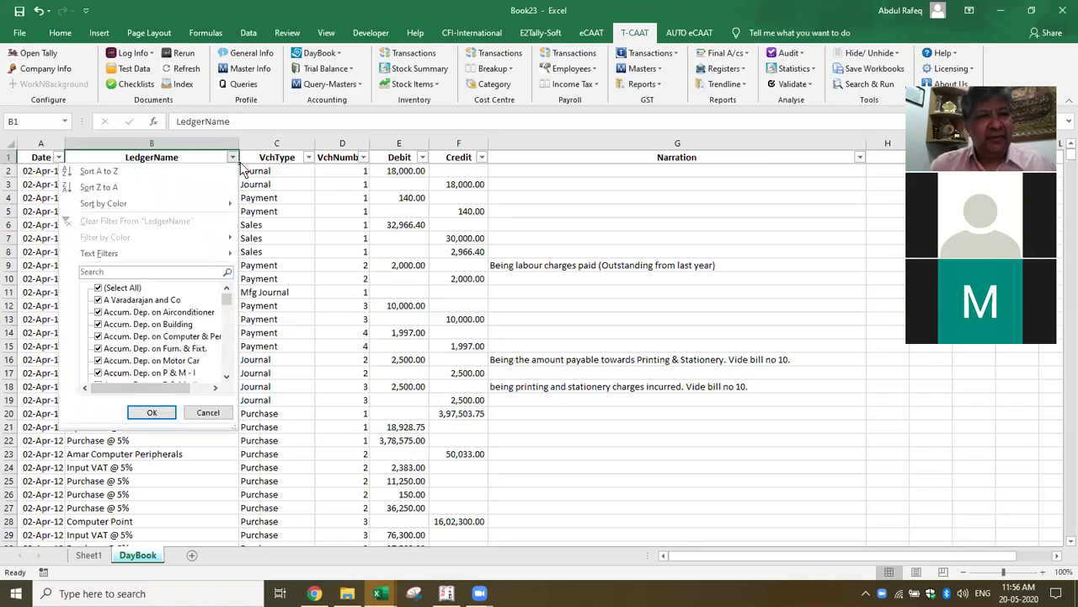
{"action": "left_click", "coordinate": [123, 271]}
{"action": "type", "text": "re"}
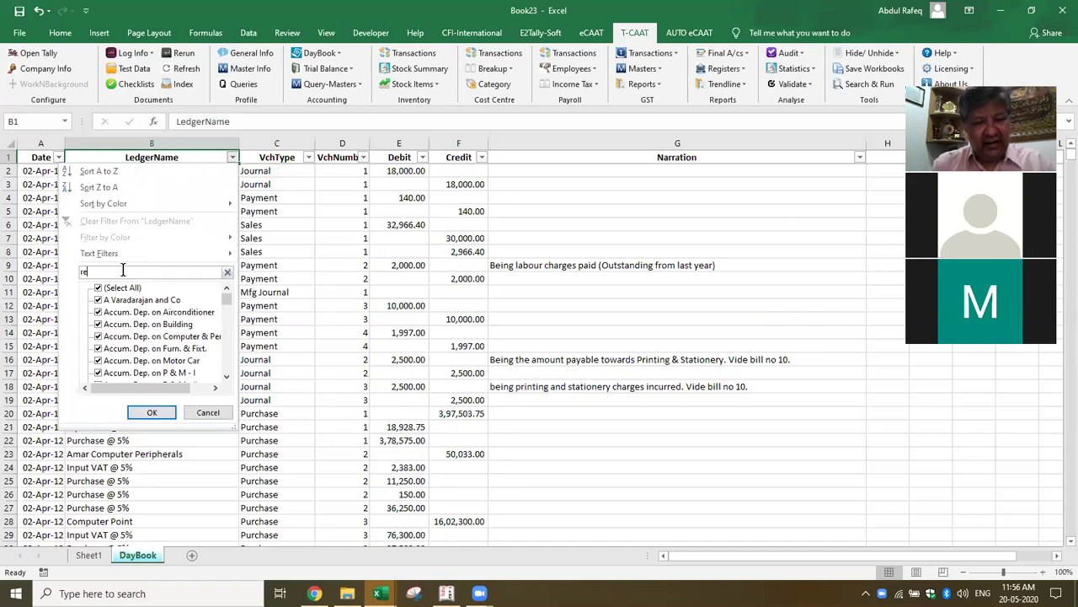
{"action": "type", "text": "nt"}
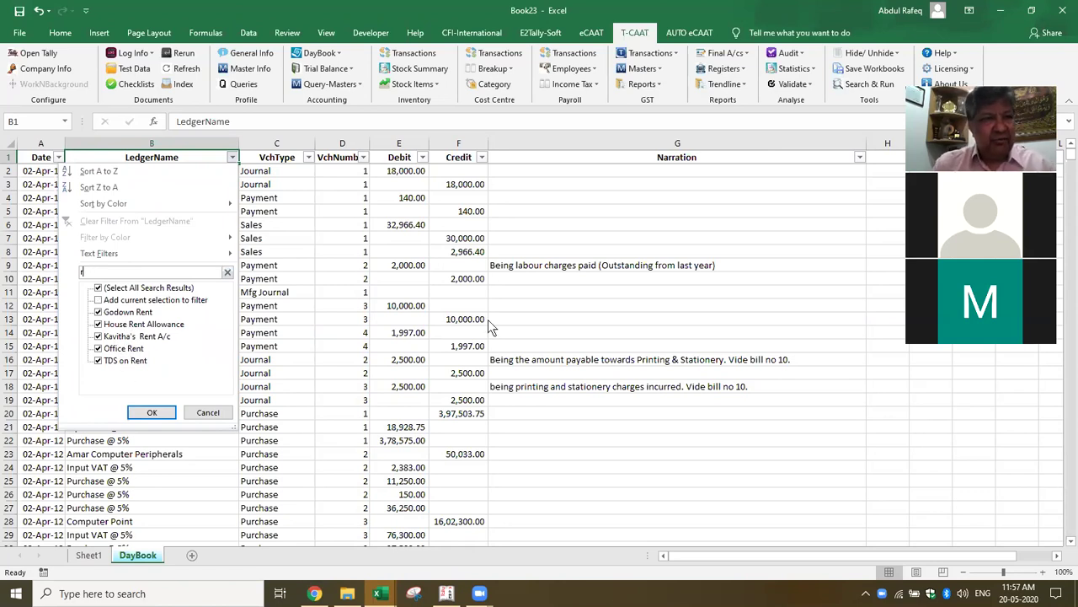
{"action": "key", "text": "BackSpace"}
{"action": "type", "text": "office re"}
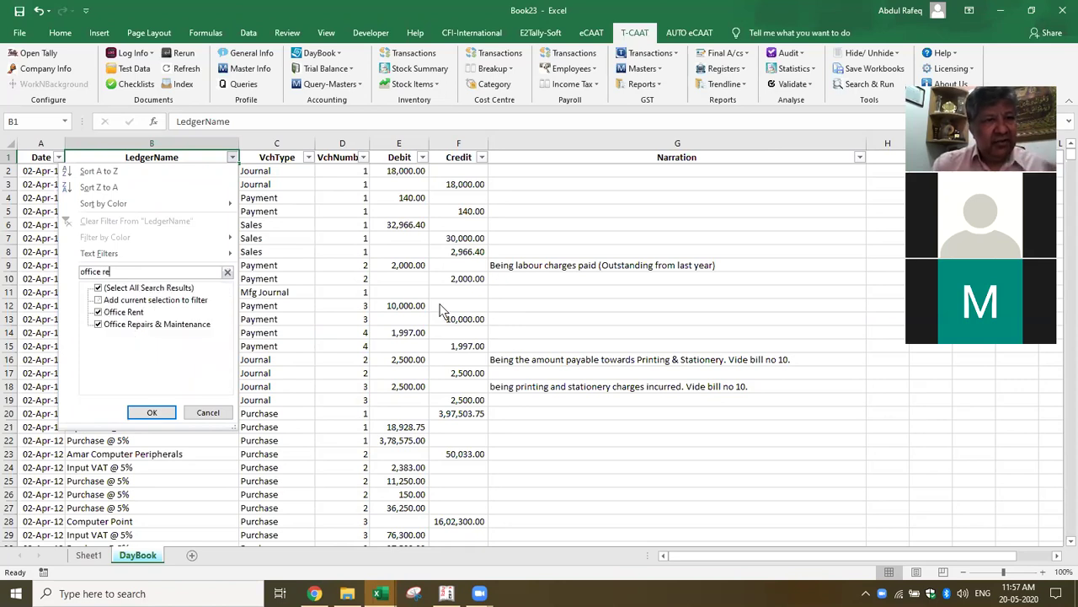
{"action": "left_click", "coordinate": [111, 327]}
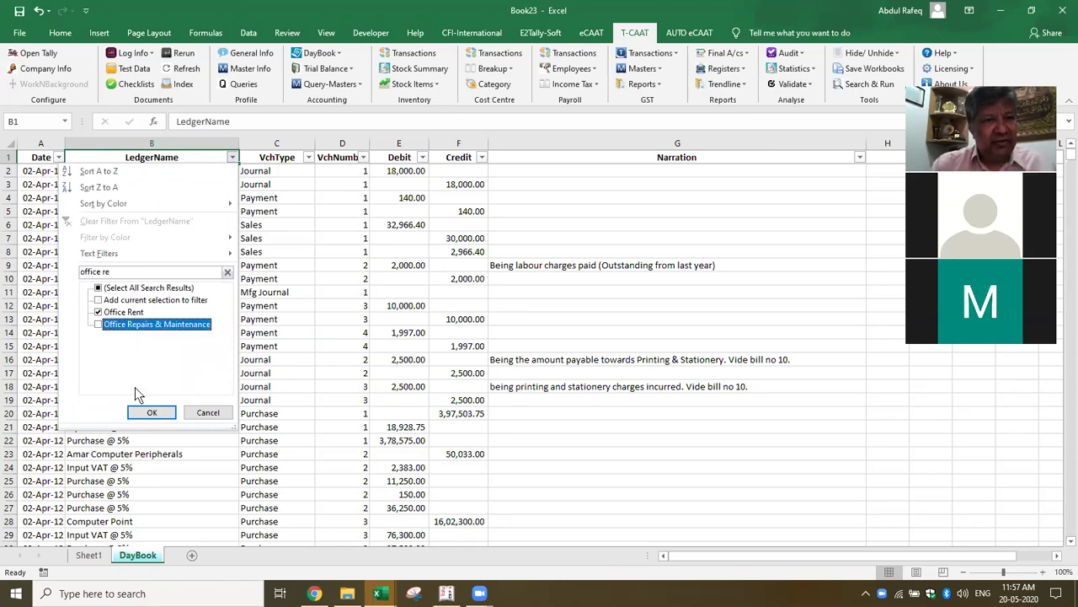
{"action": "left_click", "coordinate": [148, 411]}
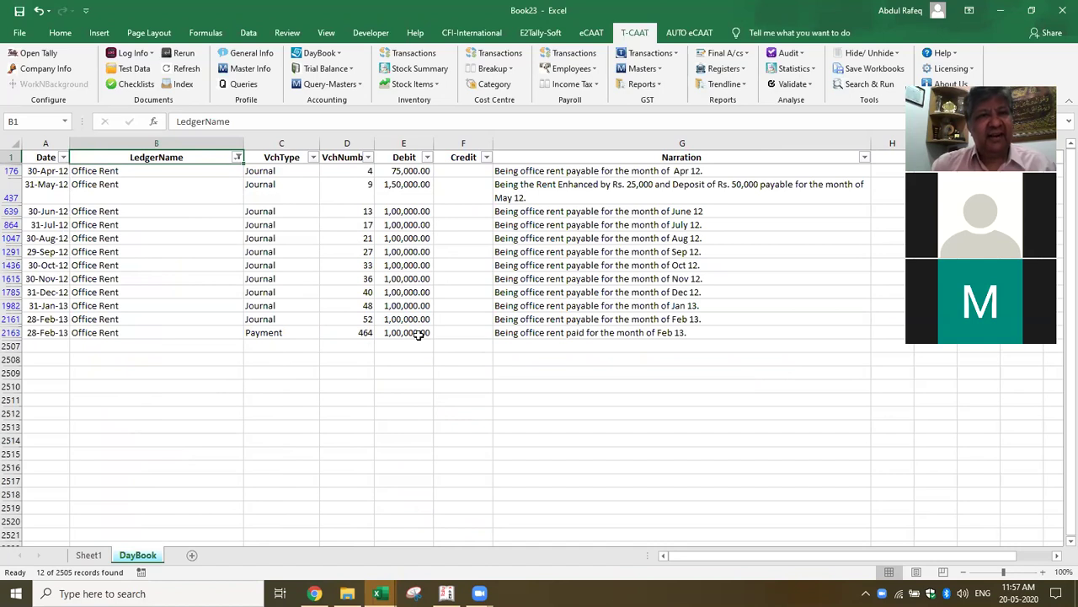
{"action": "left_click", "coordinate": [90, 280]}
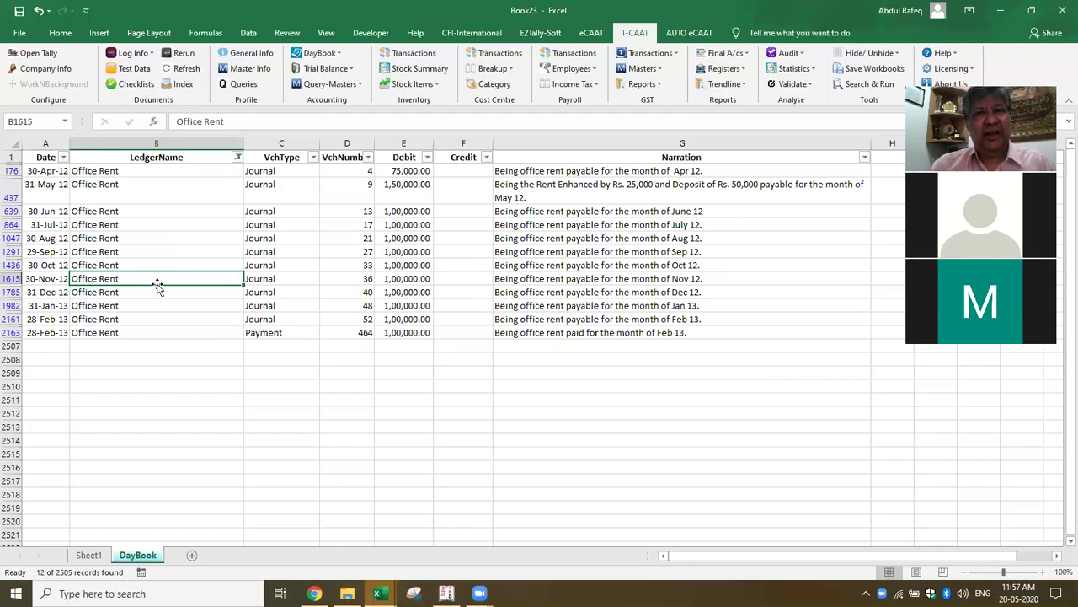
Step: Clear the Office Rent filter and look over the full list of ledger entries
{"action": "left_click", "coordinate": [257, 38]}
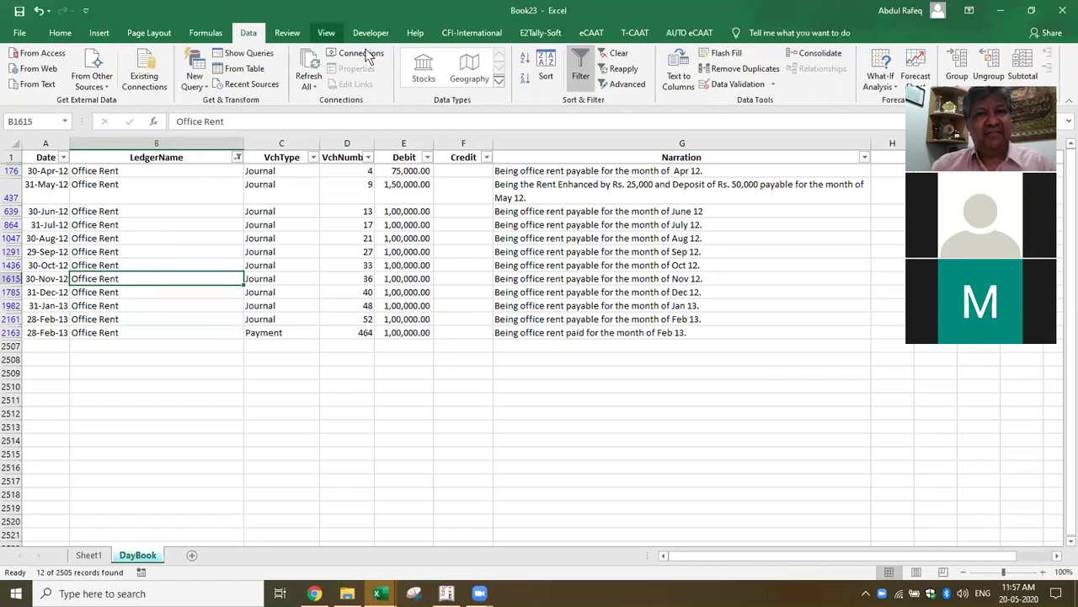
{"action": "left_click", "coordinate": [619, 52]}
{"action": "left_click", "coordinate": [307, 264]}
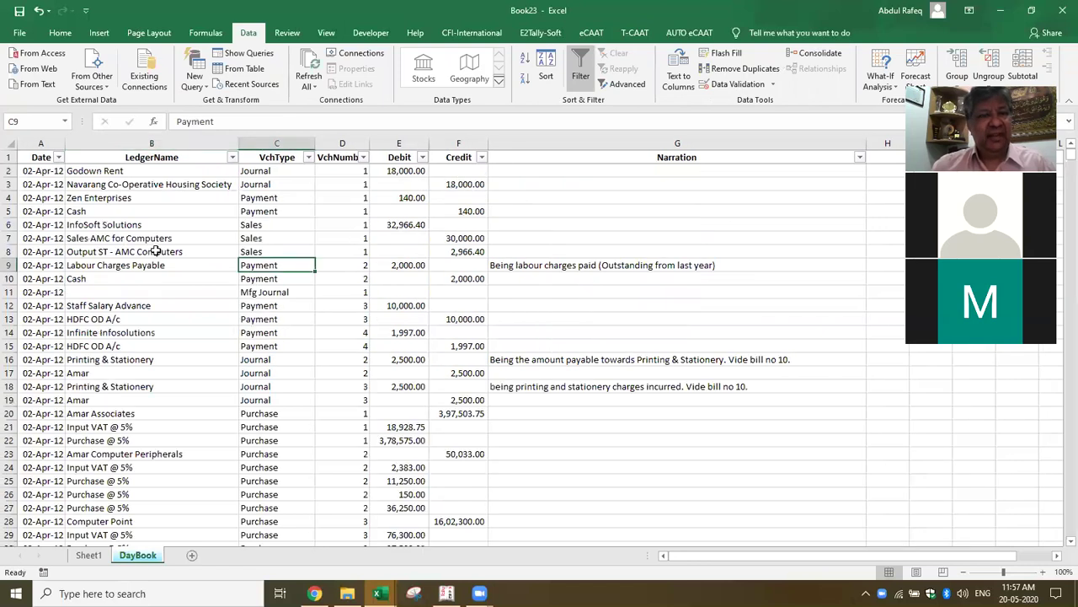
{"action": "left_click", "coordinate": [145, 181]}
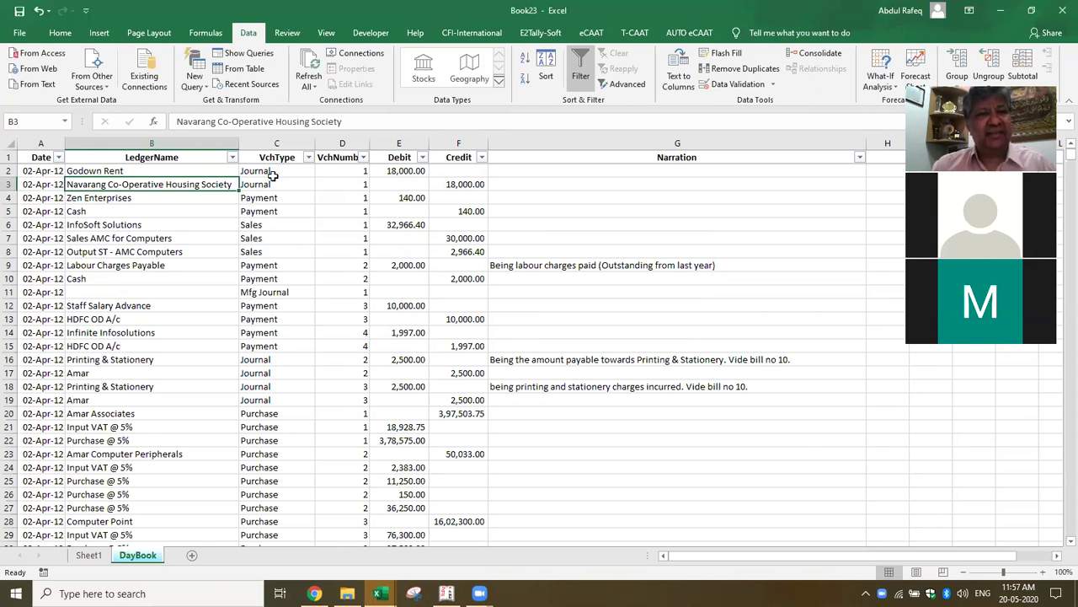
{"action": "left_click", "coordinate": [113, 255]}
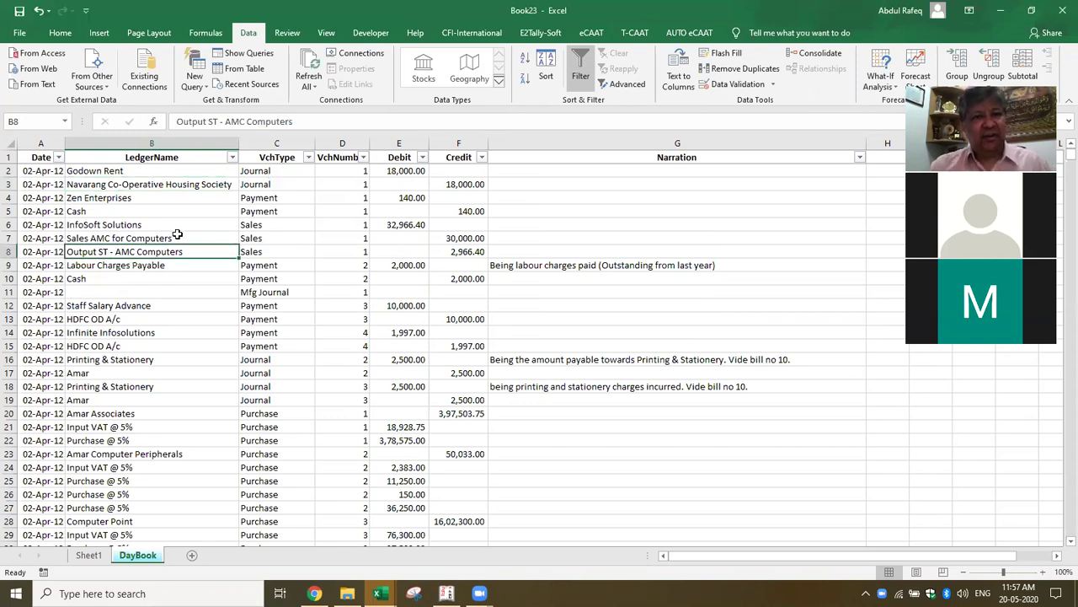
{"action": "left_click", "coordinate": [186, 503]}
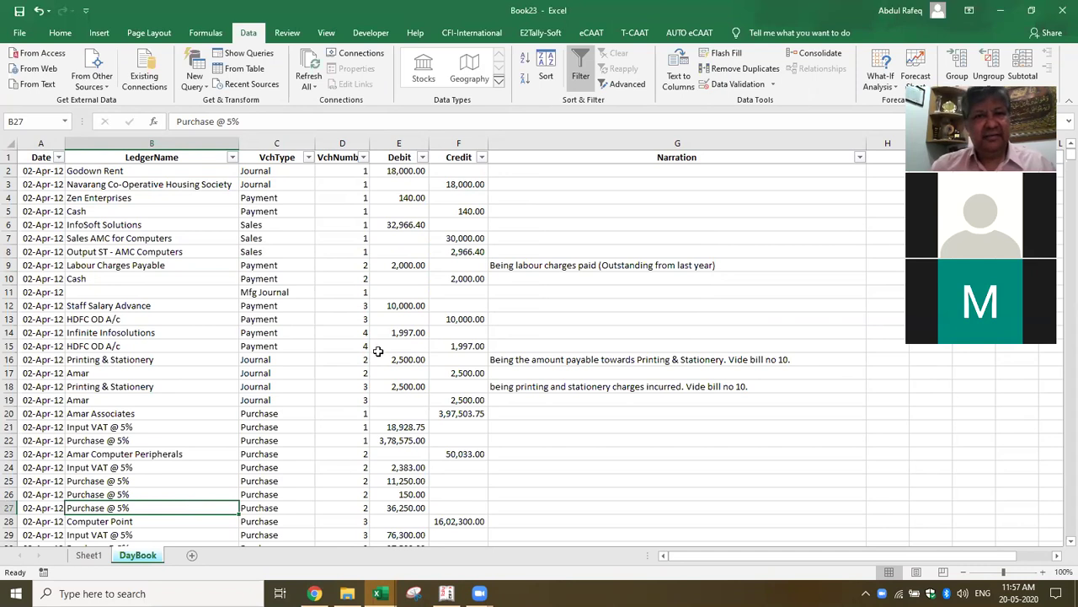
Step: Save the workbook to the Desktop as TallyDaybook in Excel Workbook format
{"action": "key", "text": "alt+f"}
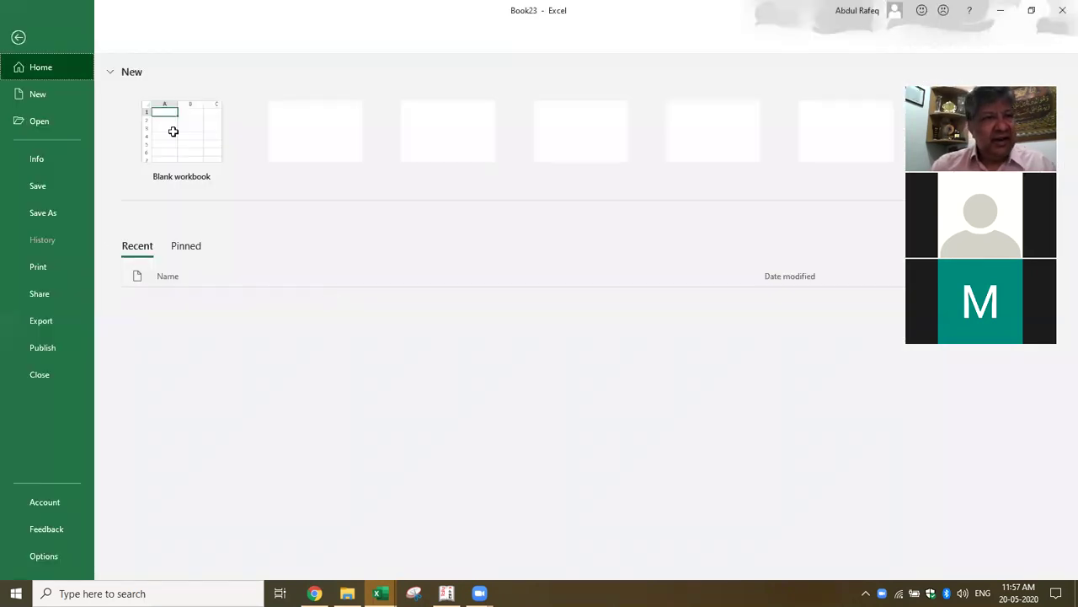
{"action": "key", "text": "a"}
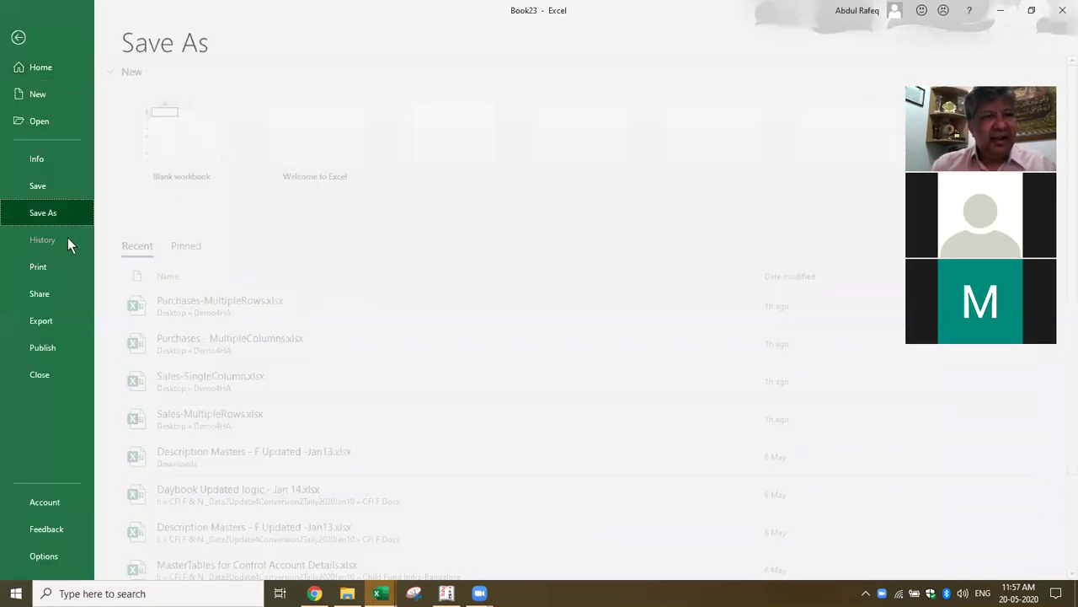
{"action": "left_click", "coordinate": [192, 241]}
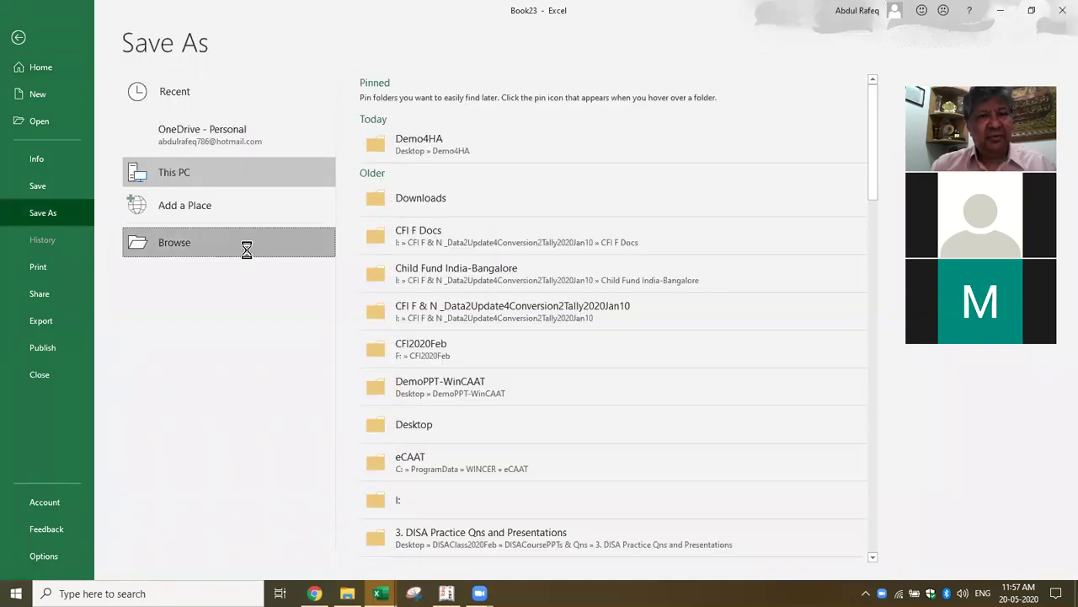
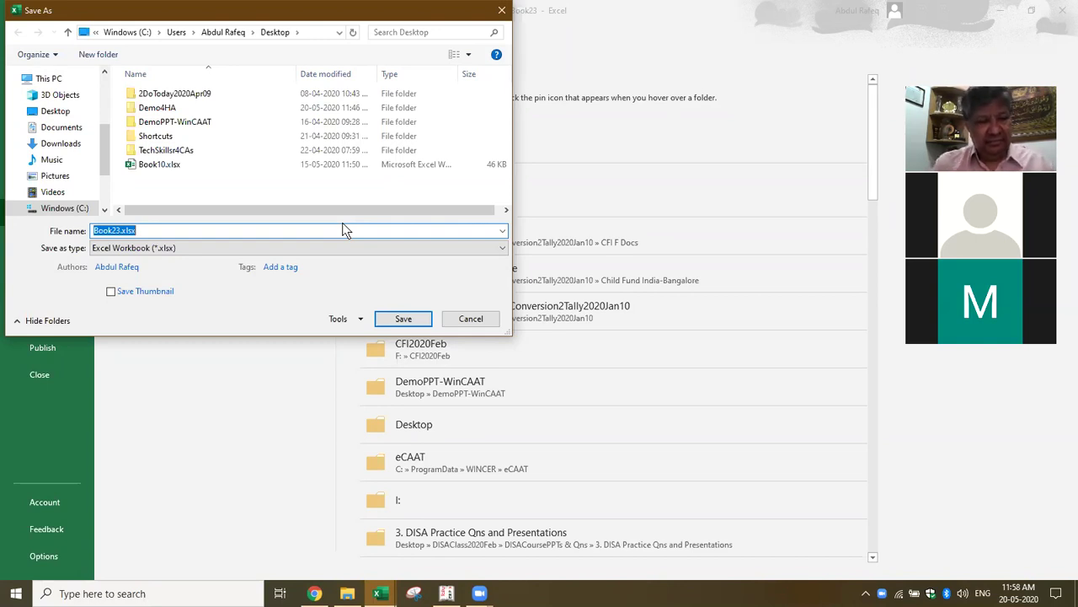
{"action": "type", "text": "TallyDaybp"}
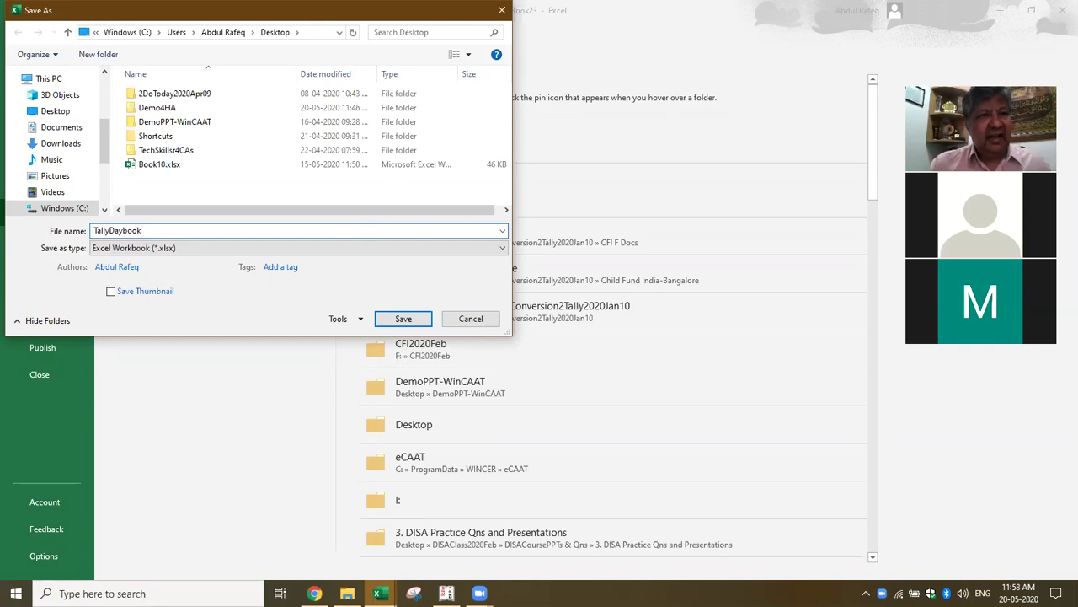
{"action": "left_click", "coordinate": [381, 324]}
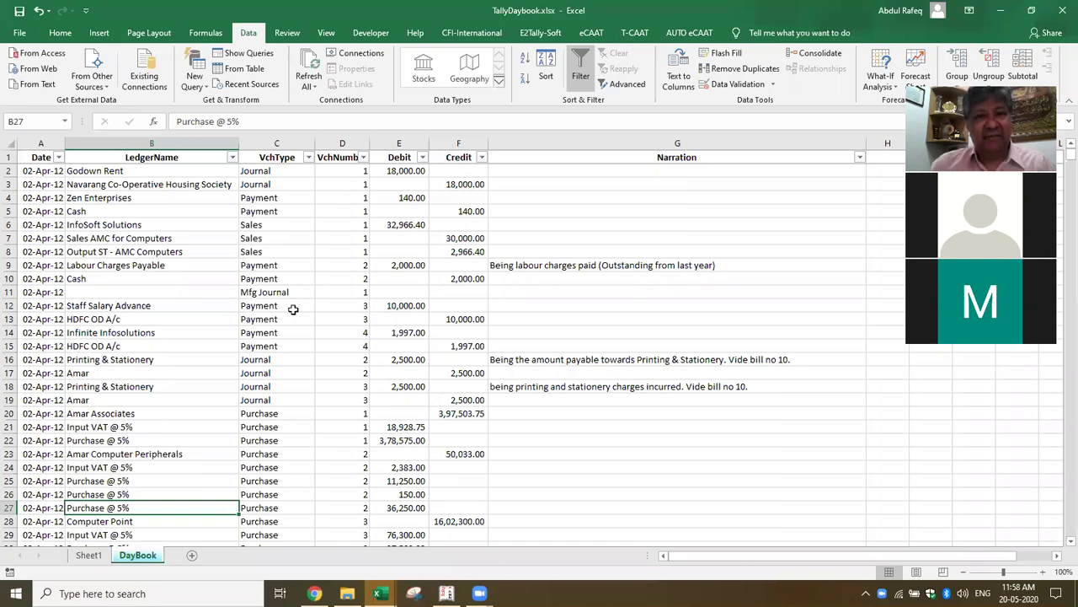
{"action": "left_click", "coordinate": [227, 279]}
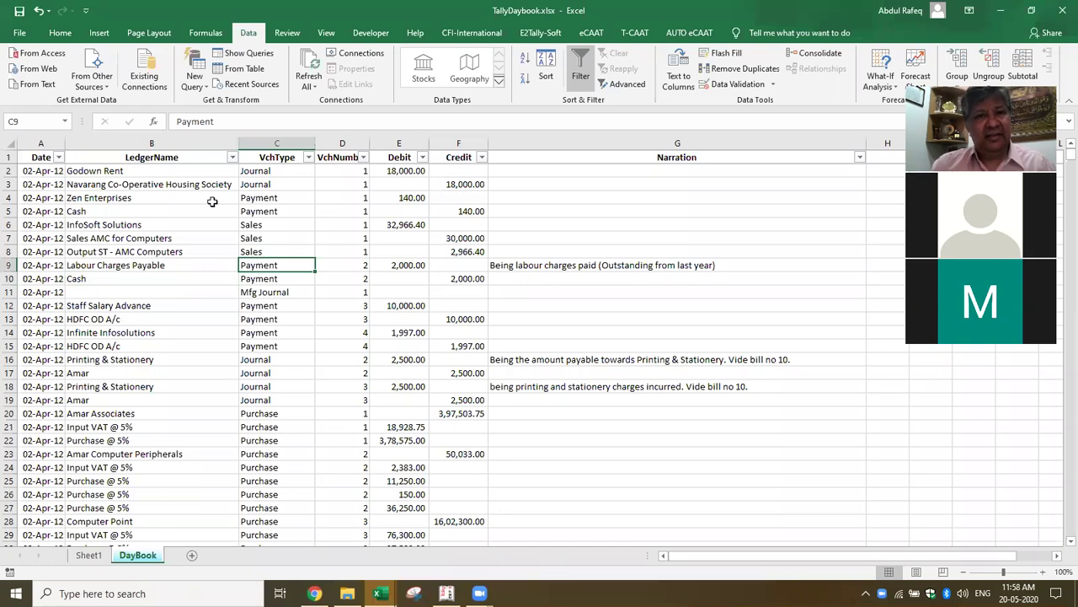
{"action": "left_click", "coordinate": [150, 213]}
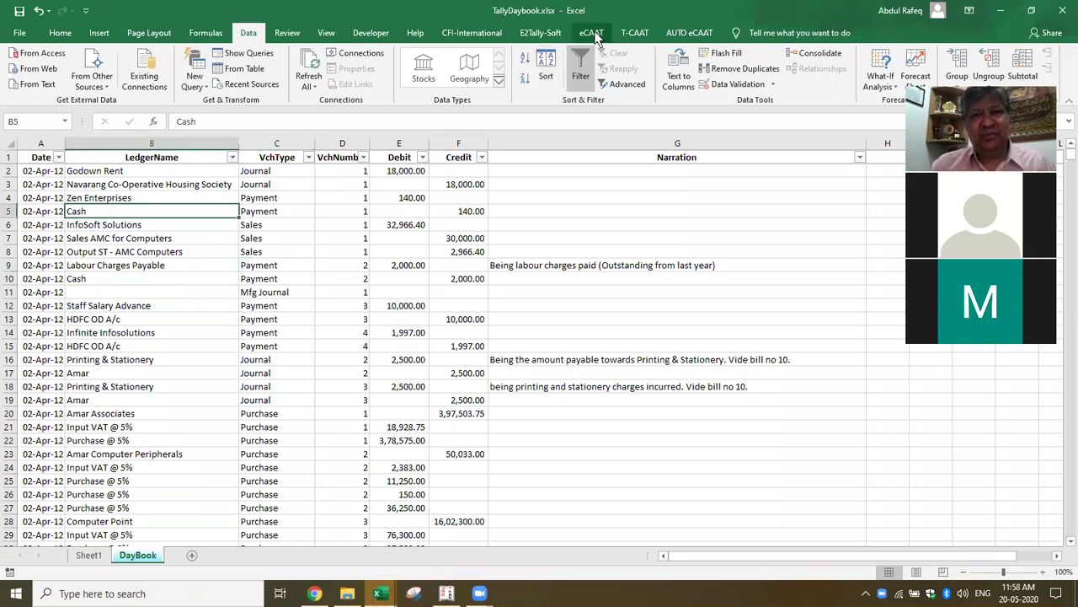
{"action": "left_click", "coordinate": [118, 184]}
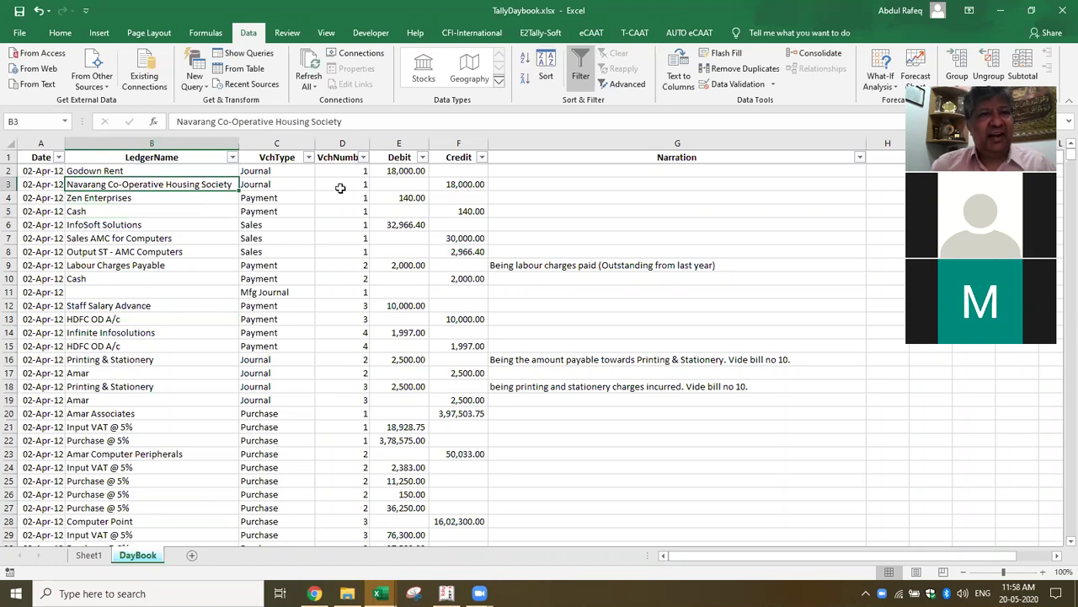
Step: Classify the DayBook records by LedgerName with eCAAT, summarizing Debit and Credit and showing the output in the Result Form
{"action": "left_click", "coordinate": [592, 32]}
{"action": "left_click", "coordinate": [162, 251]}
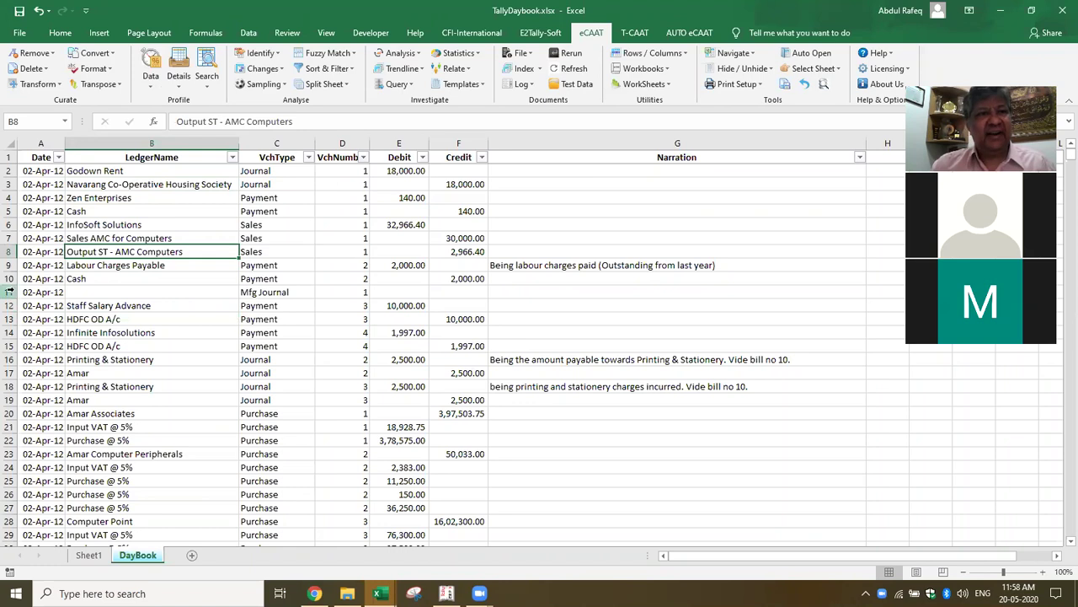
{"action": "left_click", "coordinate": [158, 86]}
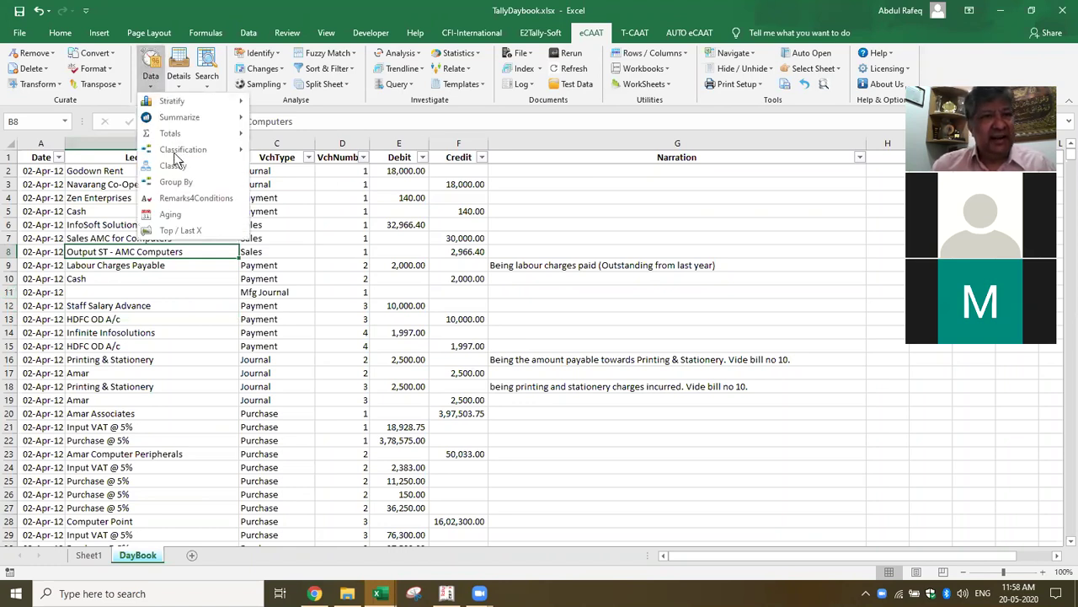
{"action": "left_click", "coordinate": [176, 181]}
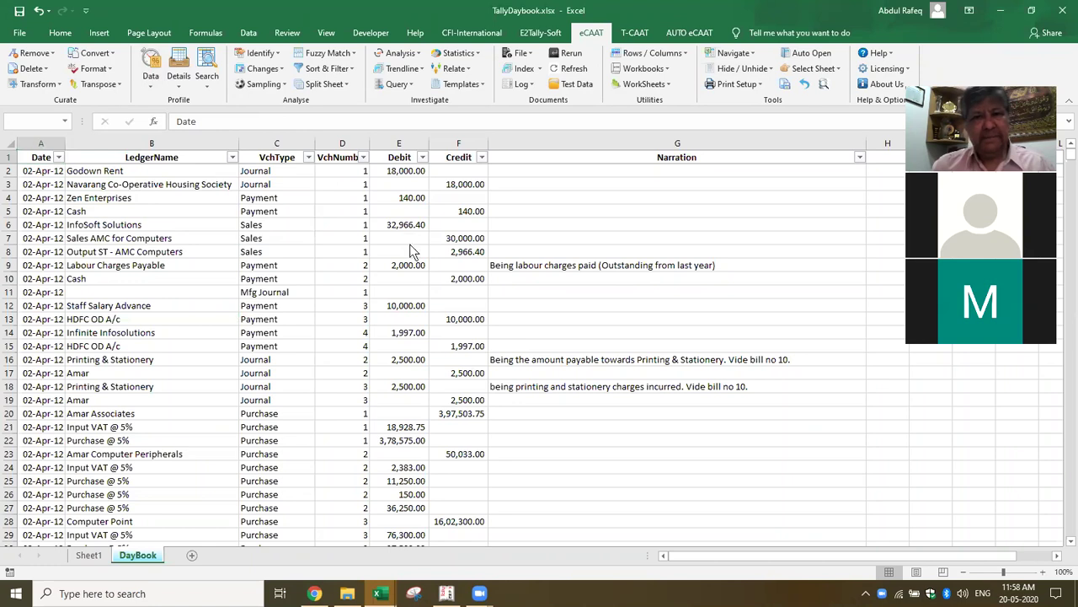
{"action": "left_click", "coordinate": [454, 177]}
{"action": "left_click", "coordinate": [454, 288]}
{"action": "left_click", "coordinate": [460, 300]}
{"action": "left_click", "coordinate": [455, 299]}
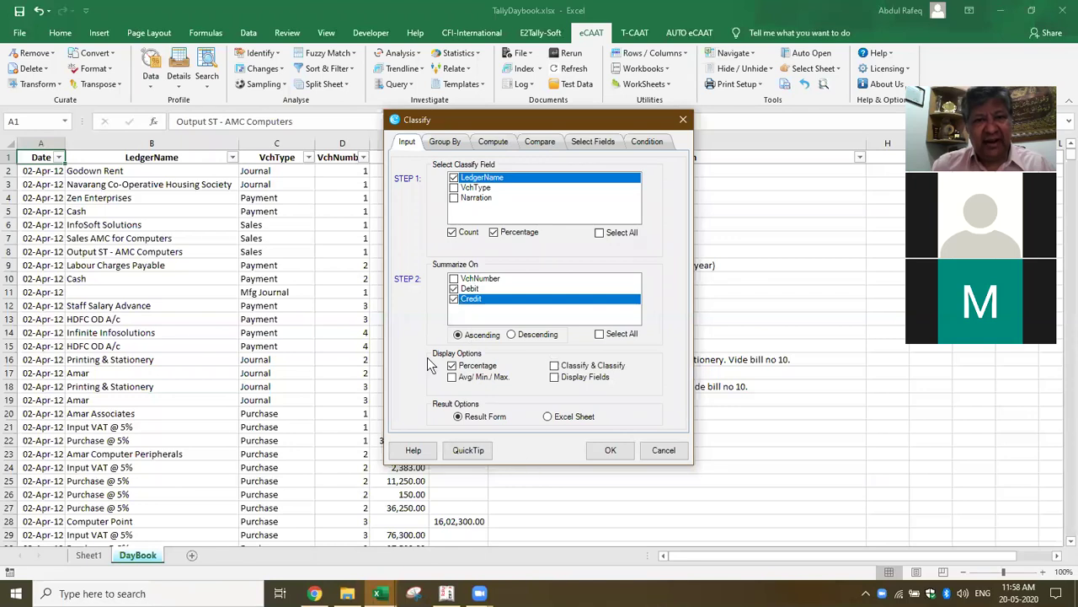
{"action": "left_click", "coordinate": [604, 454]}
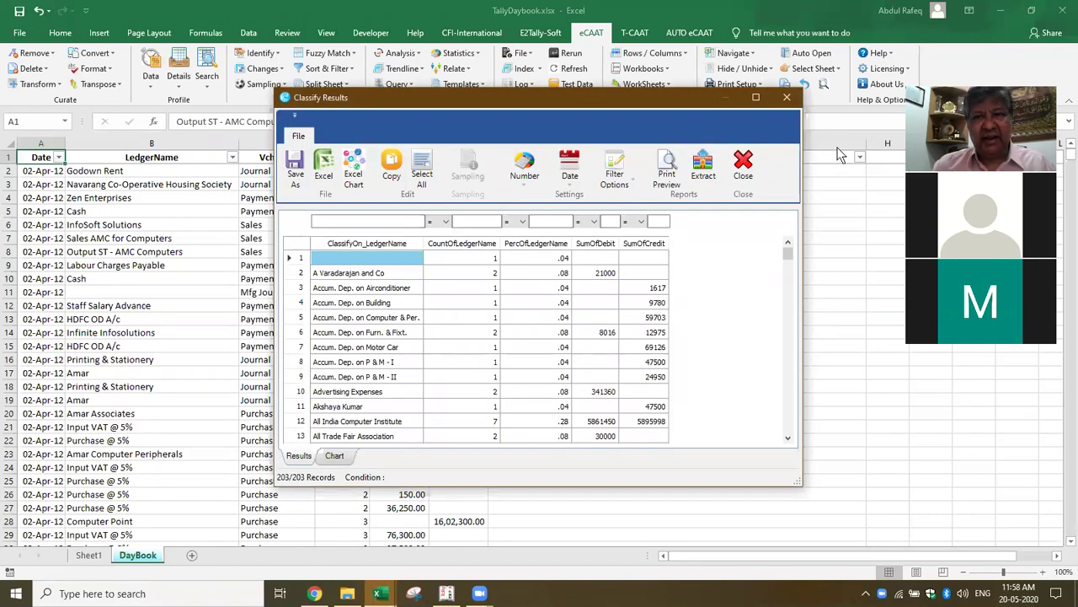
Step: Maximize the Classify Results window and sort the ledgers by SumOfDebit from highest to lowest
{"action": "left_click", "coordinate": [756, 97]}
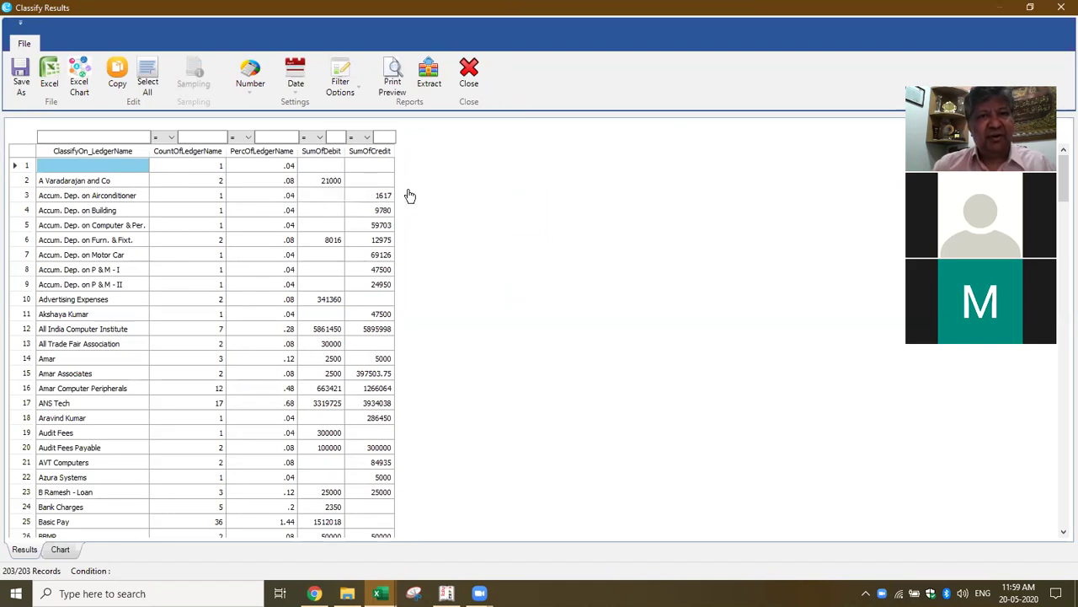
{"action": "left_click", "coordinate": [121, 180]}
{"action": "left_click", "coordinate": [120, 168]}
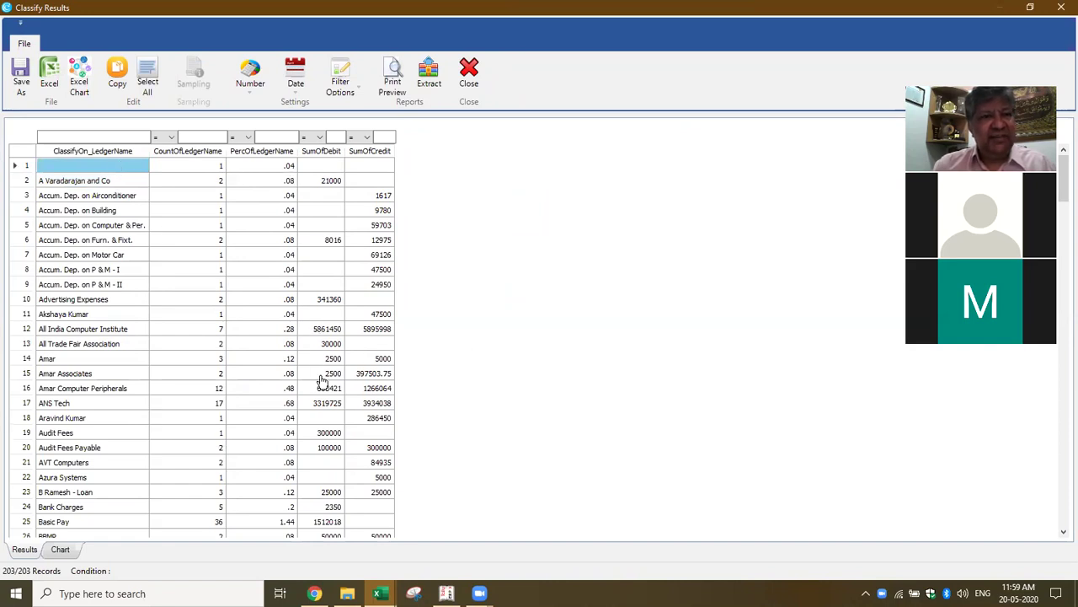
{"action": "left_click", "coordinate": [324, 155]}
{"action": "left_click", "coordinate": [326, 154]}
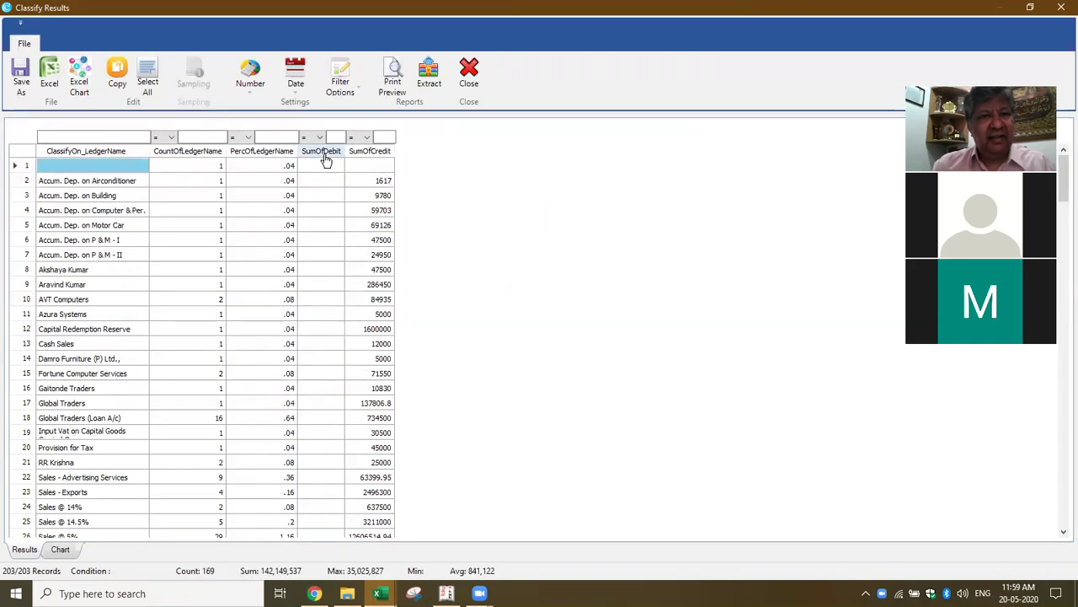
{"action": "left_click", "coordinate": [325, 156]}
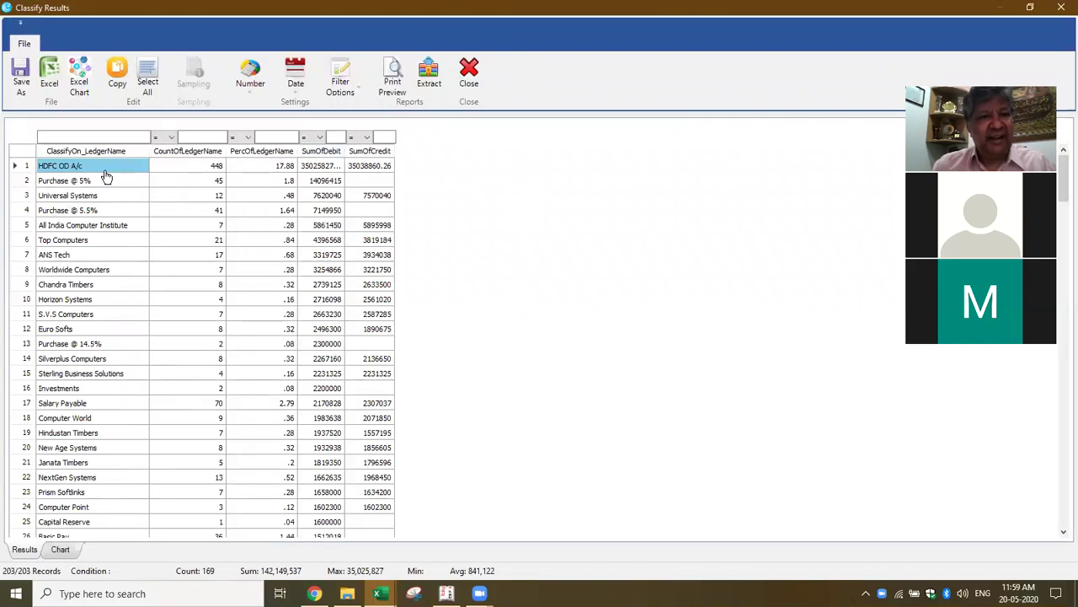
Step: Sort the classified ledgers by SumOfCredit in descending order, look through the list and close the results
{"action": "left_click", "coordinate": [361, 153]}
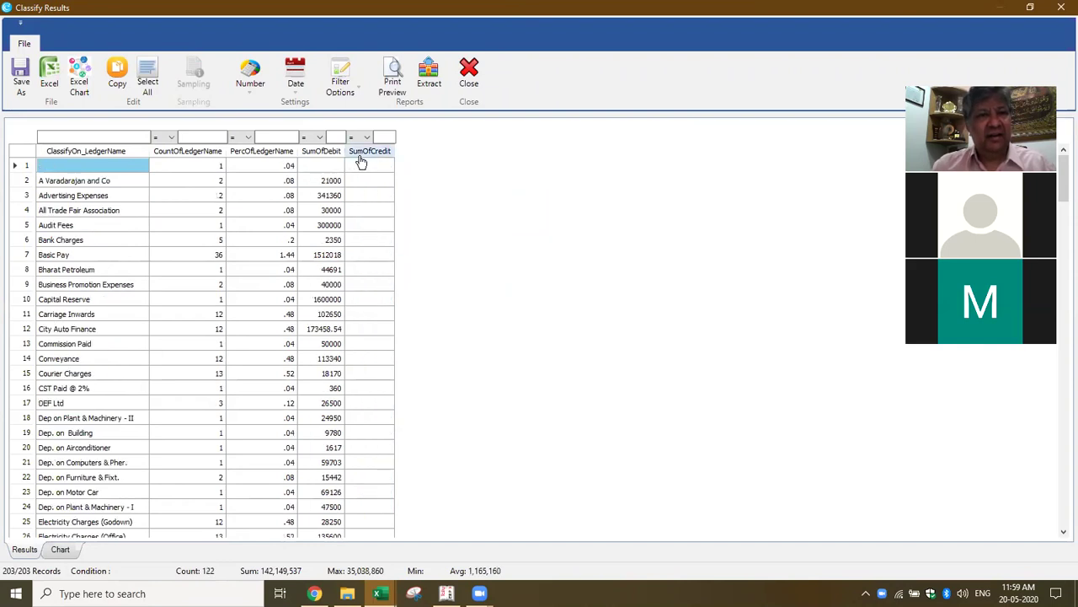
{"action": "left_click", "coordinate": [359, 155]}
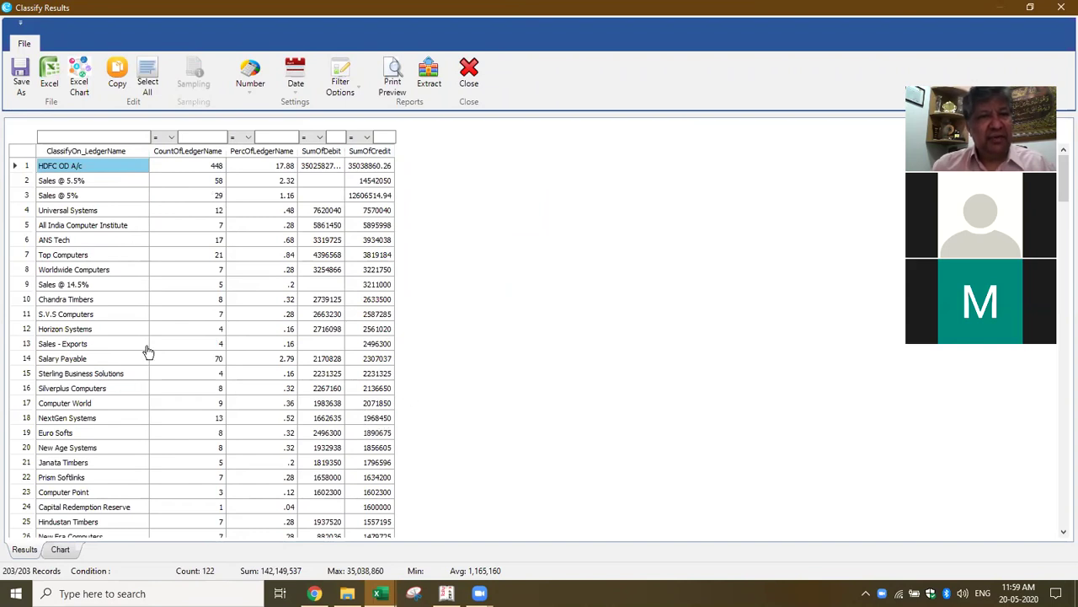
{"action": "scroll", "coordinate": [317, 345], "scroll_direction": "down", "scroll_amount": 8}
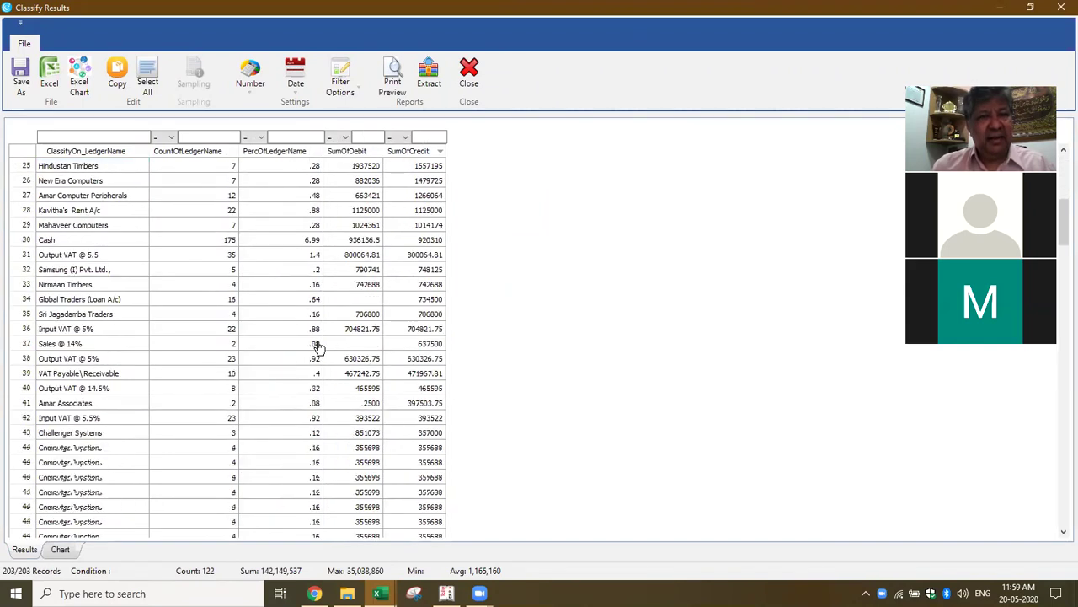
{"action": "scroll", "coordinate": [319, 346], "scroll_direction": "down", "scroll_amount": 11}
{"action": "scroll", "coordinate": [318, 346], "scroll_direction": "down", "scroll_amount": 5}
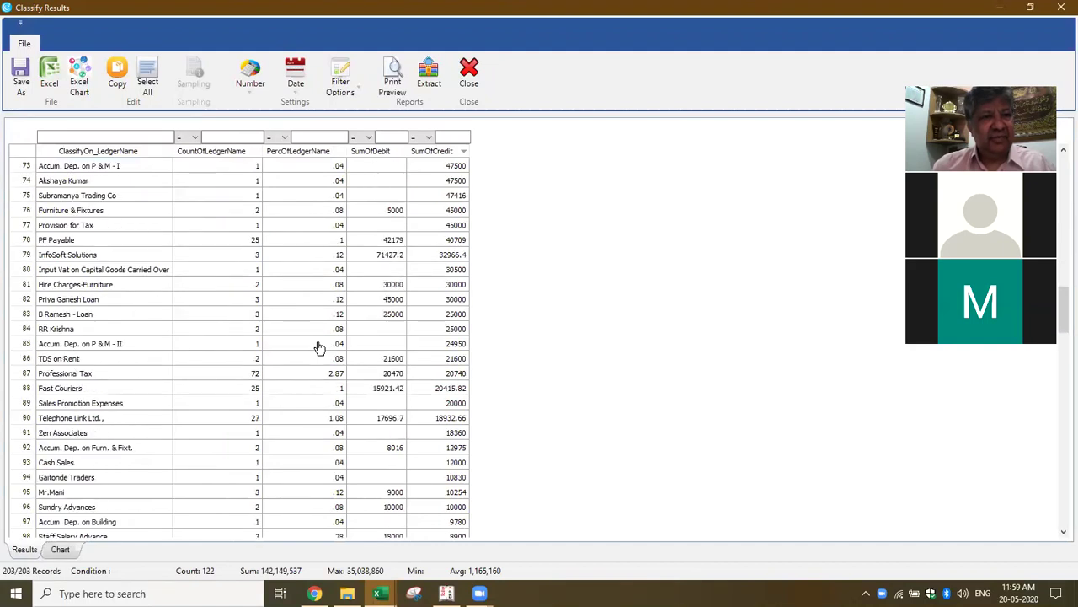
{"action": "left_click", "coordinate": [468, 77]}
{"action": "left_click", "coordinate": [484, 266]}
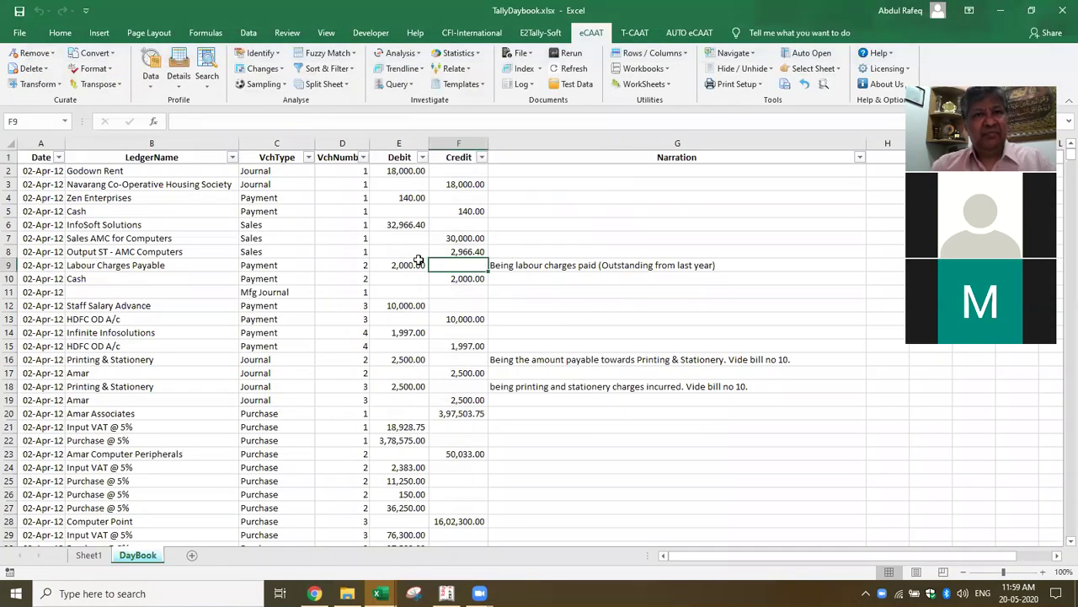
{"action": "left_click", "coordinate": [424, 196]}
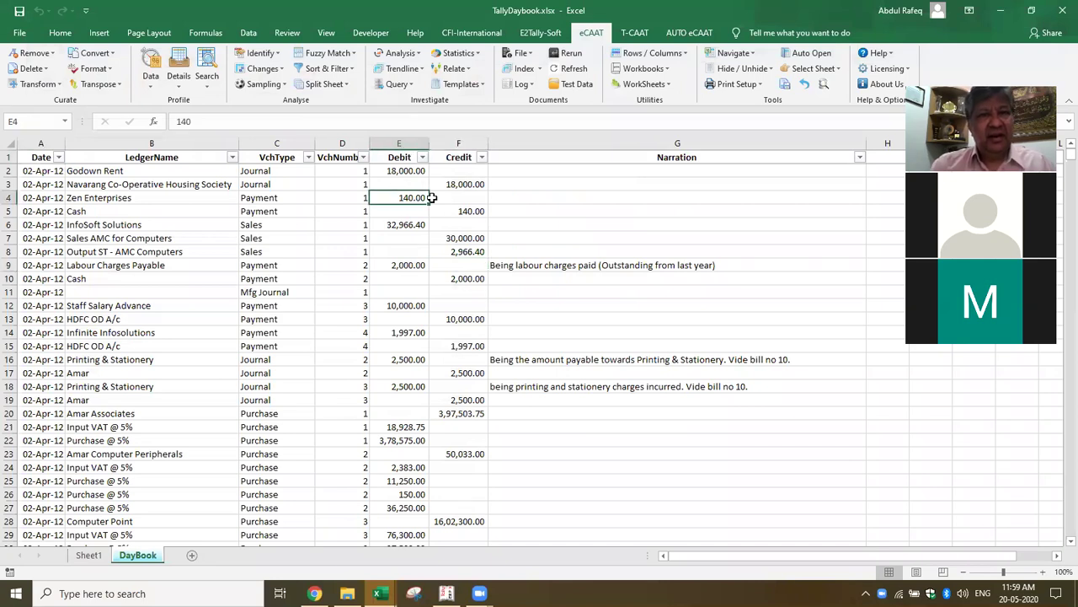
{"action": "left_click", "coordinate": [530, 202]}
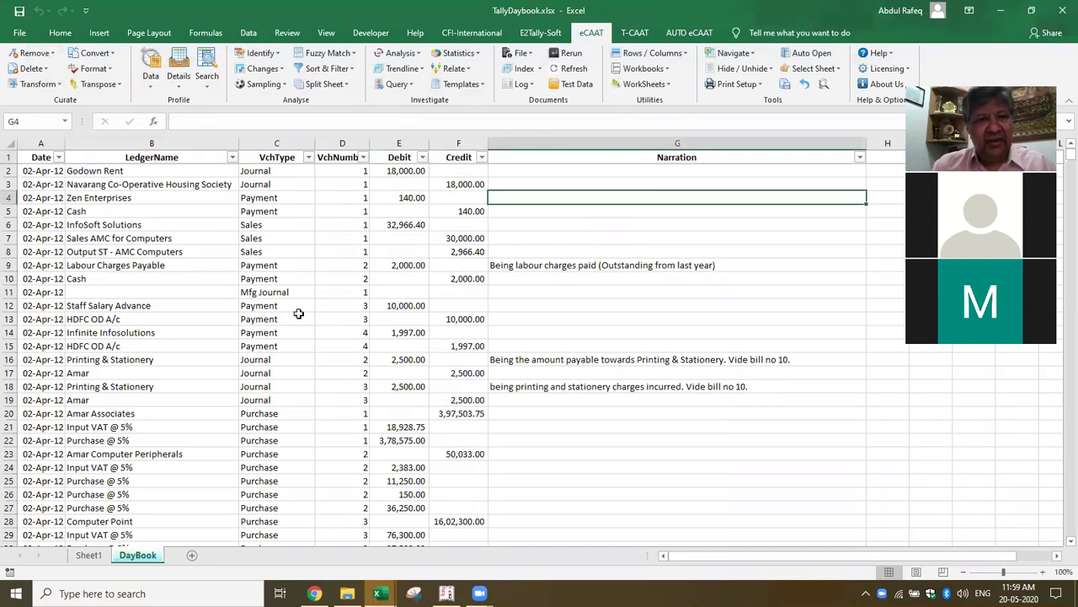
{"action": "left_click", "coordinate": [216, 316]}
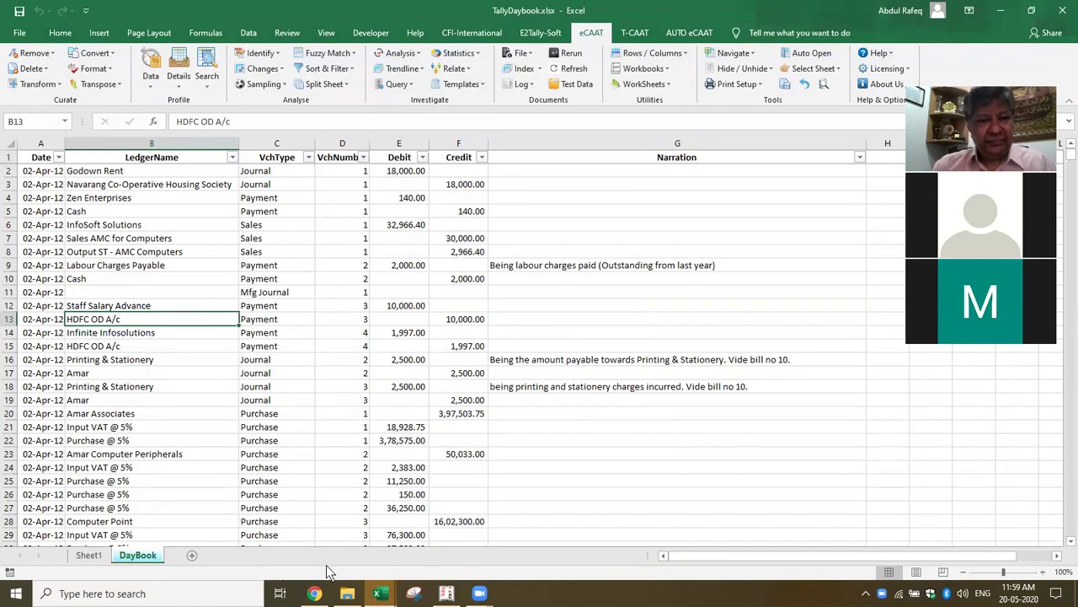
Step: Switch to Chrome and open the video Harnessing Power of Data Analytics for Assurance and Compliance from the WINCER eCAAT product page
{"action": "left_click", "coordinate": [314, 593]}
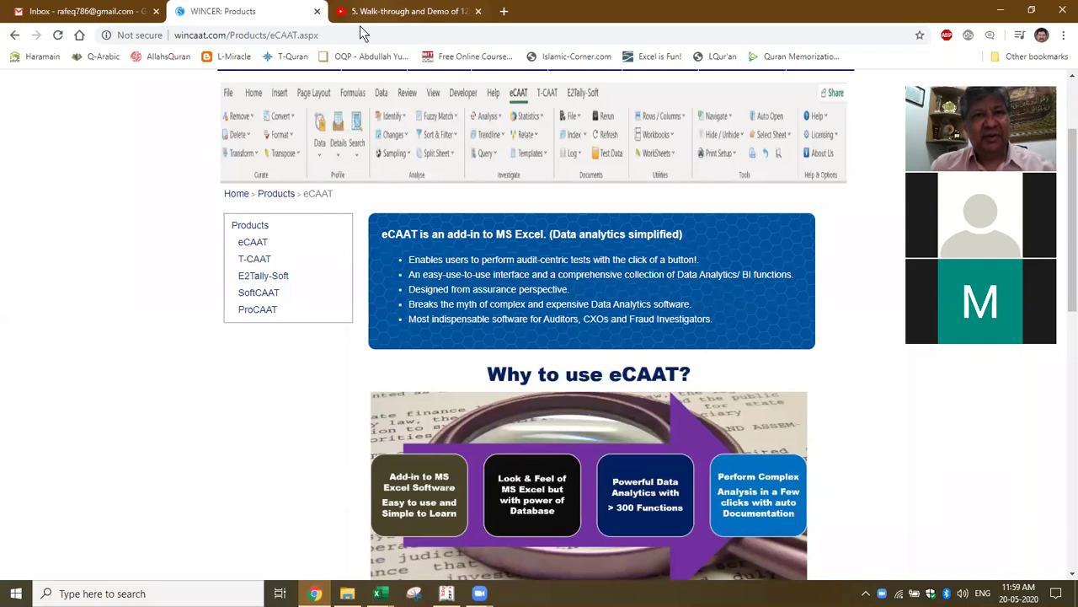
{"action": "left_click", "coordinate": [252, 243]}
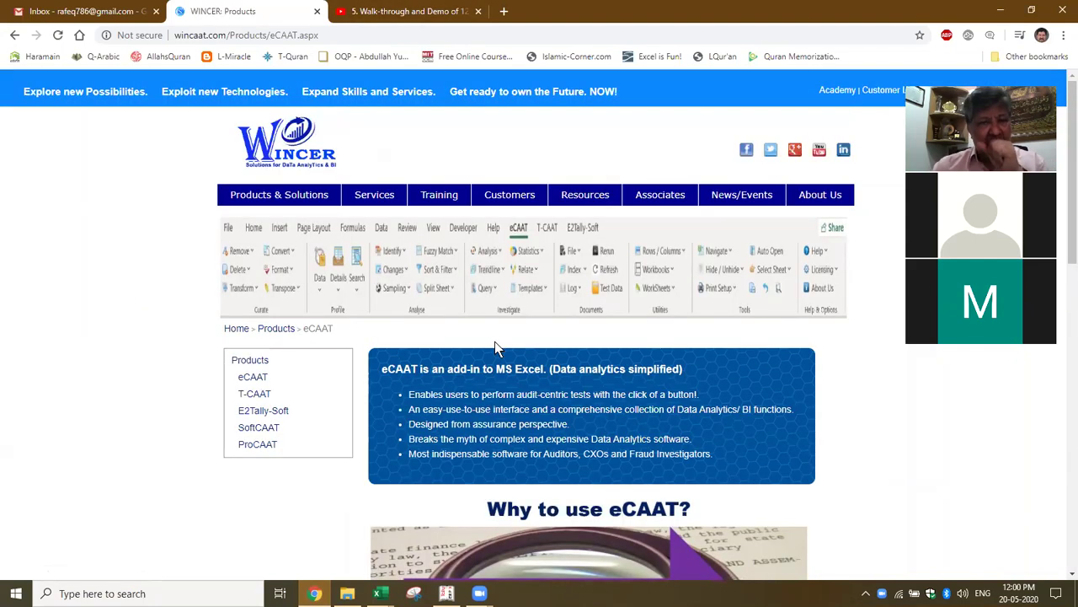
{"action": "scroll", "coordinate": [516, 359], "scroll_direction": "down", "scroll_amount": 9}
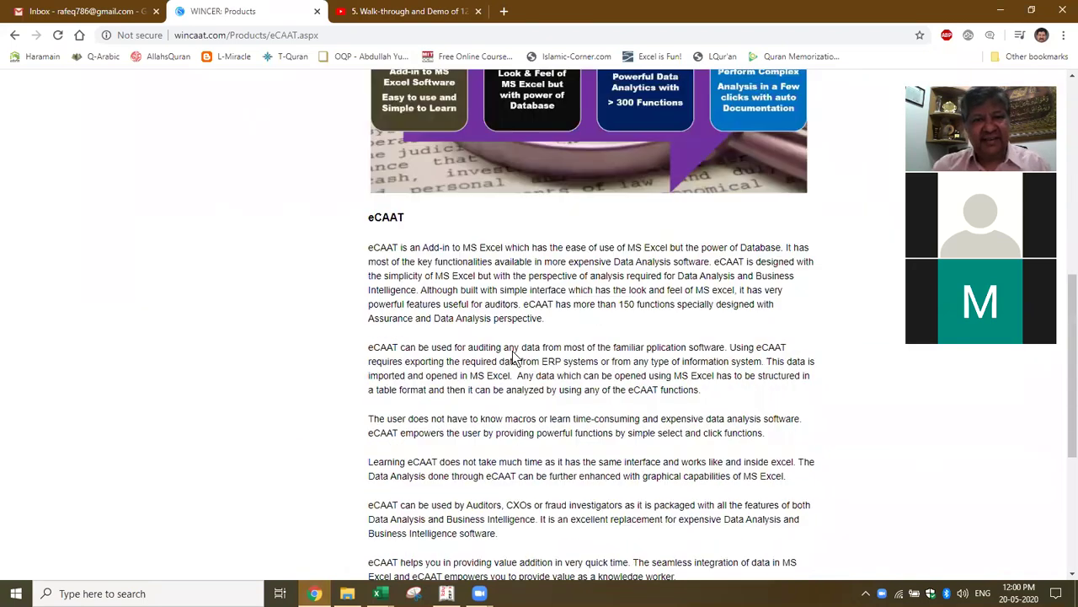
{"action": "scroll", "coordinate": [482, 384], "scroll_direction": "down", "scroll_amount": 1}
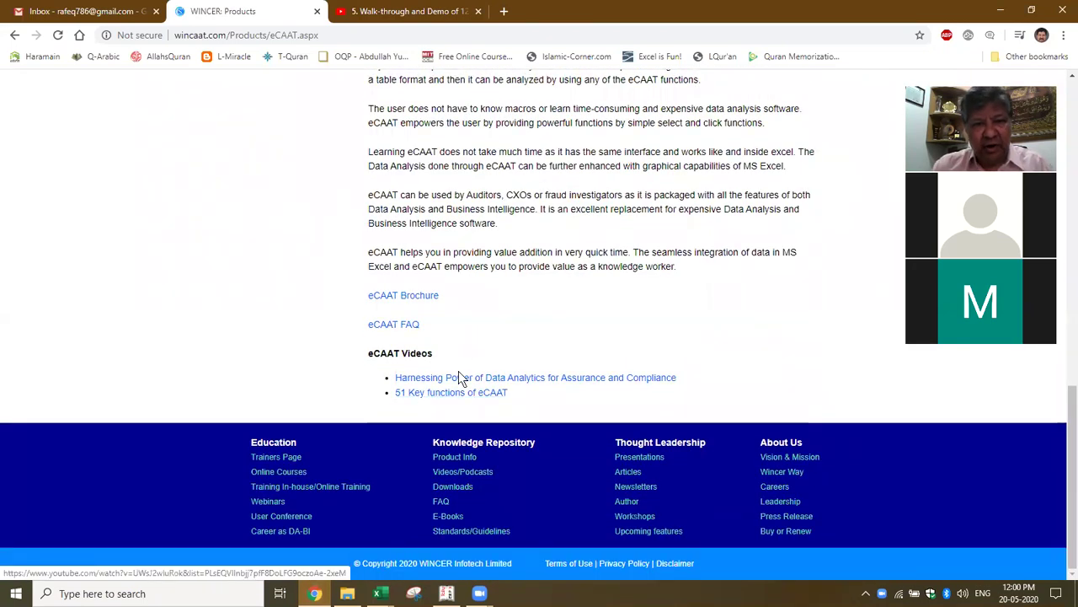
{"action": "left_click", "coordinate": [469, 378]}
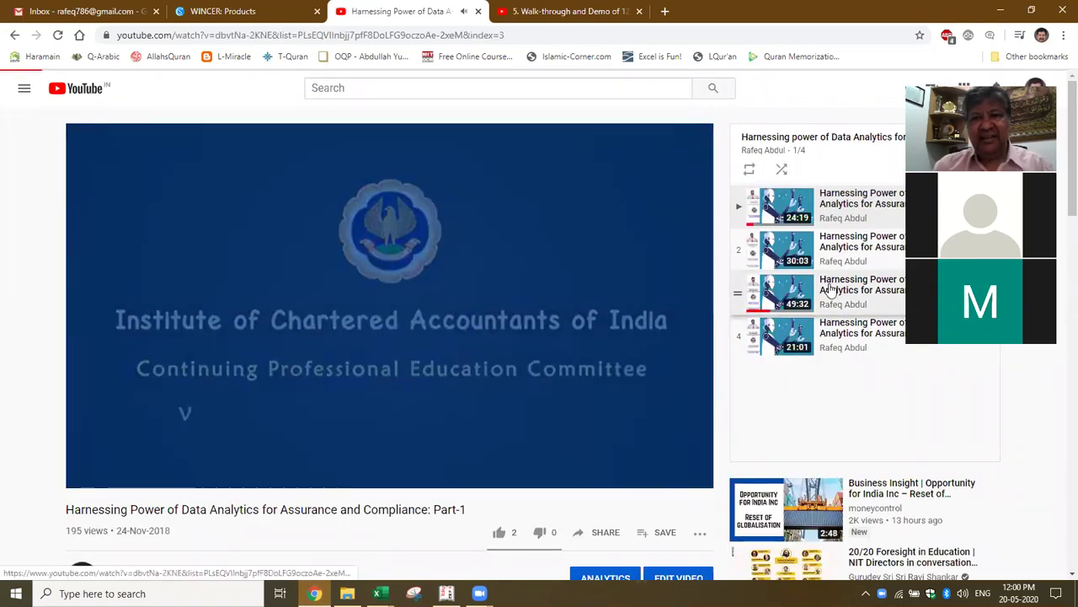
Step: Open Part 3 of the video playlist, expand its description and review the list of demonstrated data analytics functions
{"action": "left_click", "coordinate": [787, 292]}
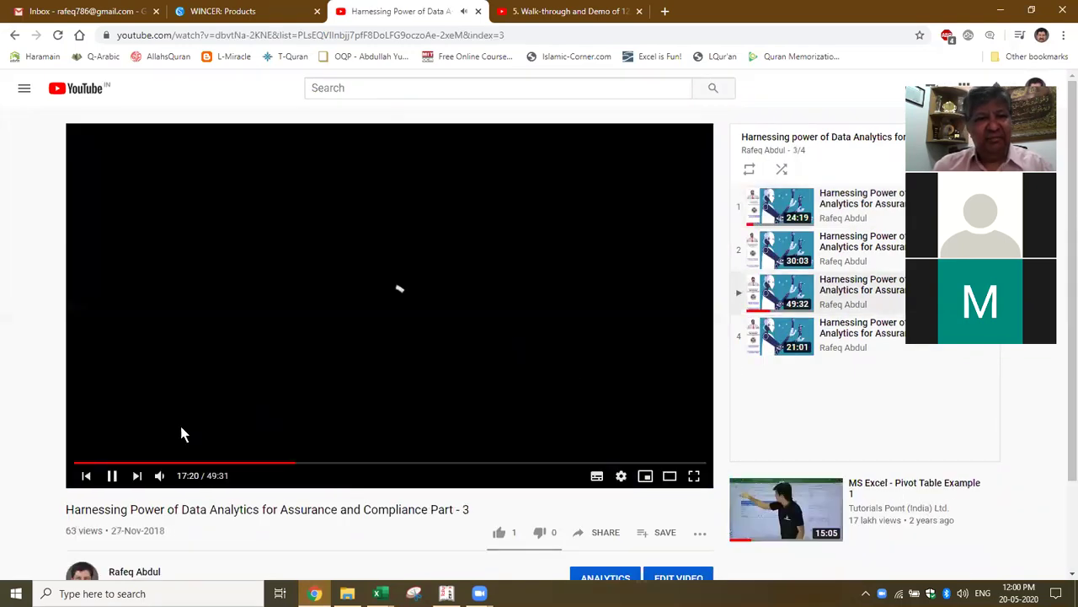
{"action": "scroll", "coordinate": [337, 344], "scroll_direction": "down", "scroll_amount": 3}
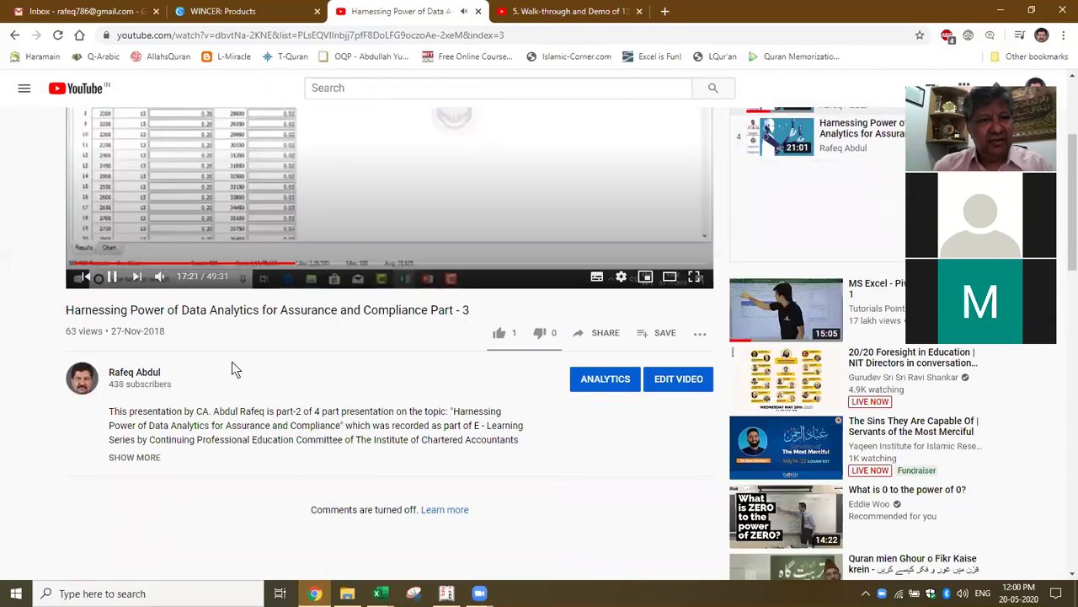
{"action": "left_click", "coordinate": [148, 457]}
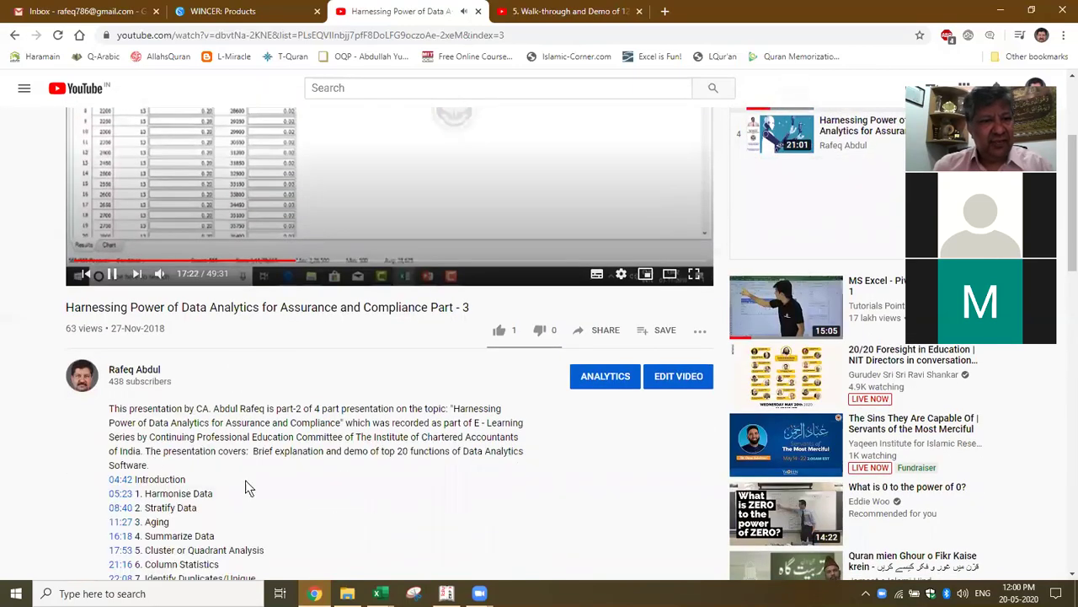
{"action": "scroll", "coordinate": [249, 487], "scroll_direction": "down", "scroll_amount": 2}
{"action": "scroll", "coordinate": [248, 486], "scroll_direction": "down", "scroll_amount": 1}
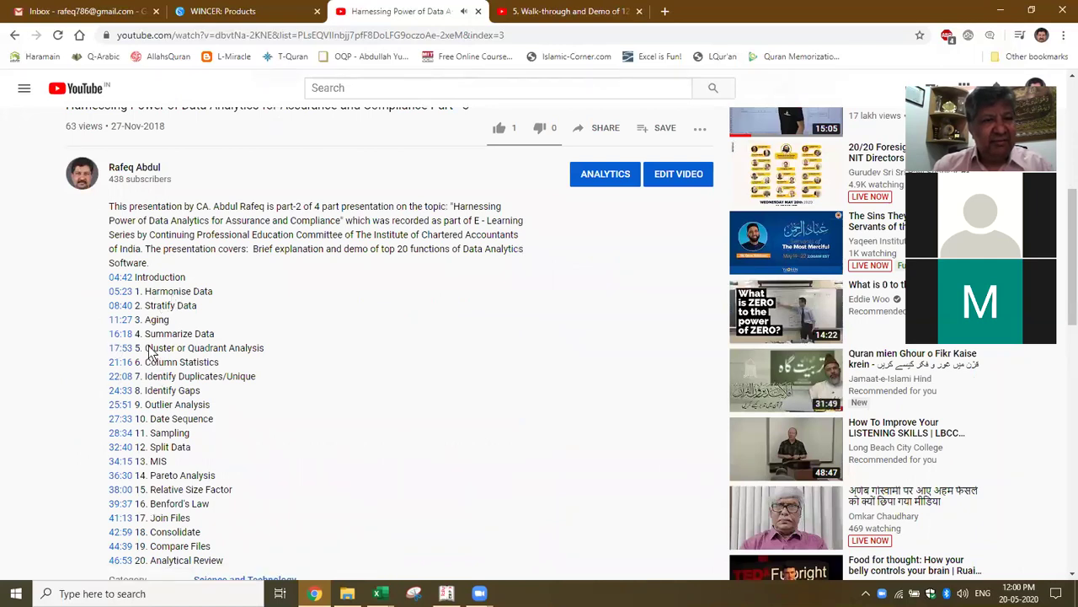
{"action": "scroll", "coordinate": [347, 257], "scroll_direction": "up", "scroll_amount": 5}
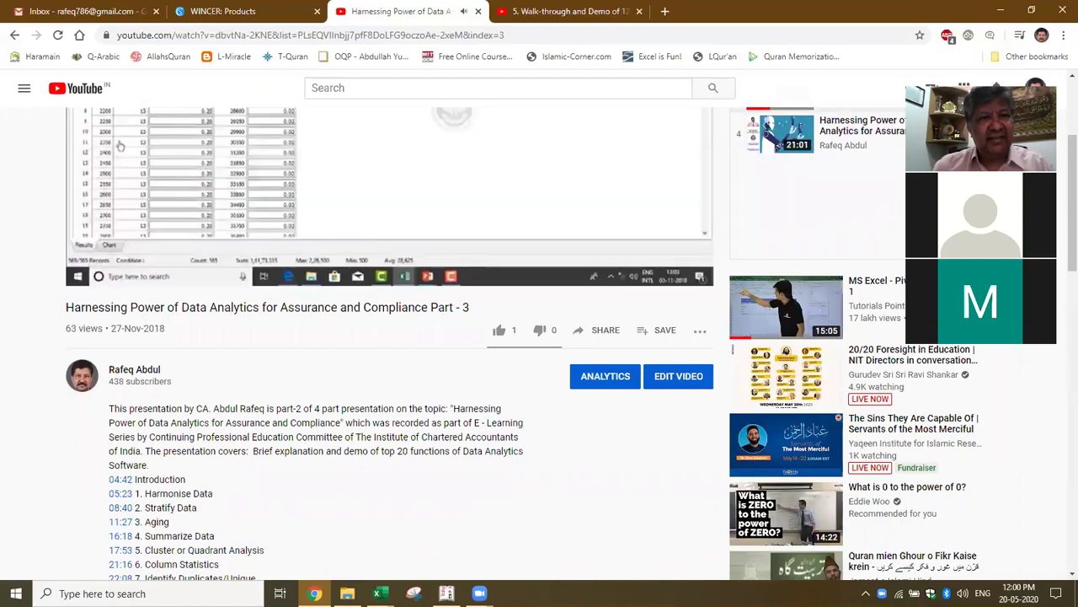
{"action": "scroll", "coordinate": [193, 333], "scroll_direction": "down", "scroll_amount": 5}
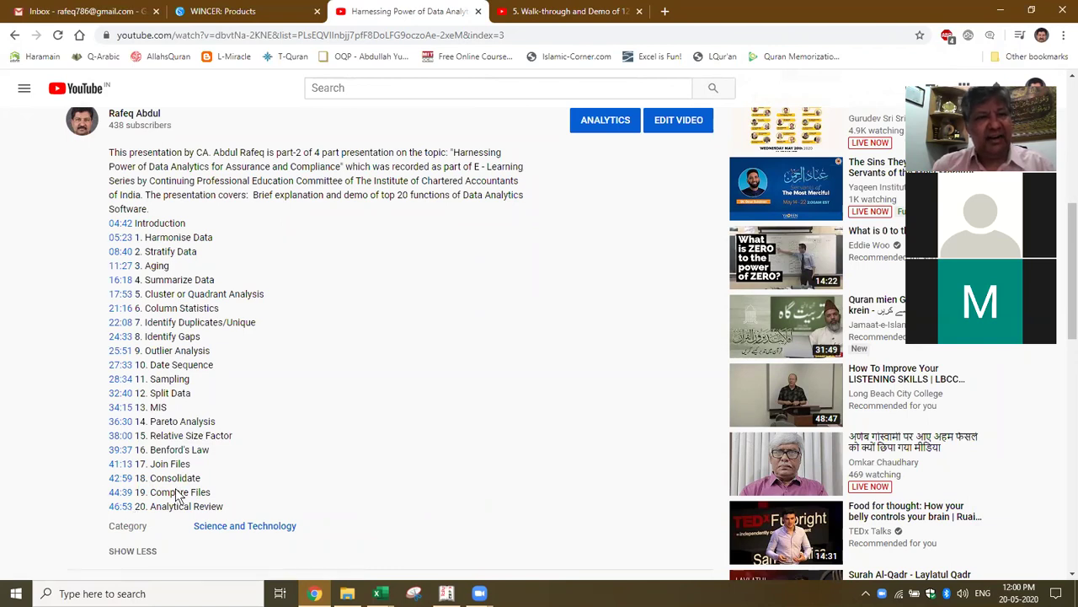
{"action": "scroll", "coordinate": [221, 420], "scroll_direction": "up", "scroll_amount": 2}
{"action": "scroll", "coordinate": [220, 413], "scroll_direction": "up", "scroll_amount": 3}
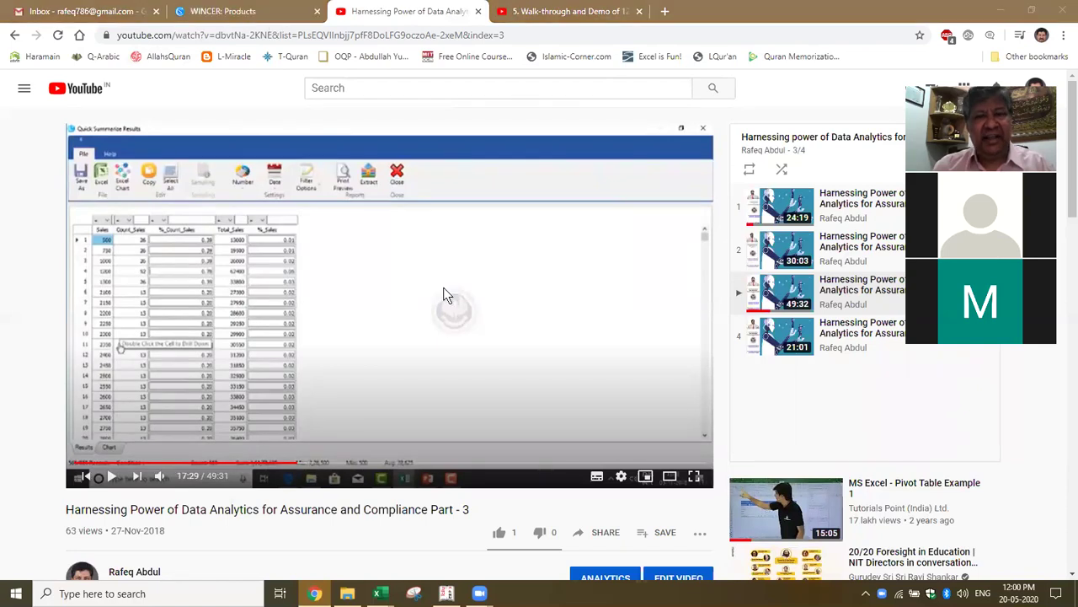
Step: Switch back to Excel and create a blank workbook with a widened column B, selecting cell B3
{"action": "mouse_move", "coordinate": [380, 593]}
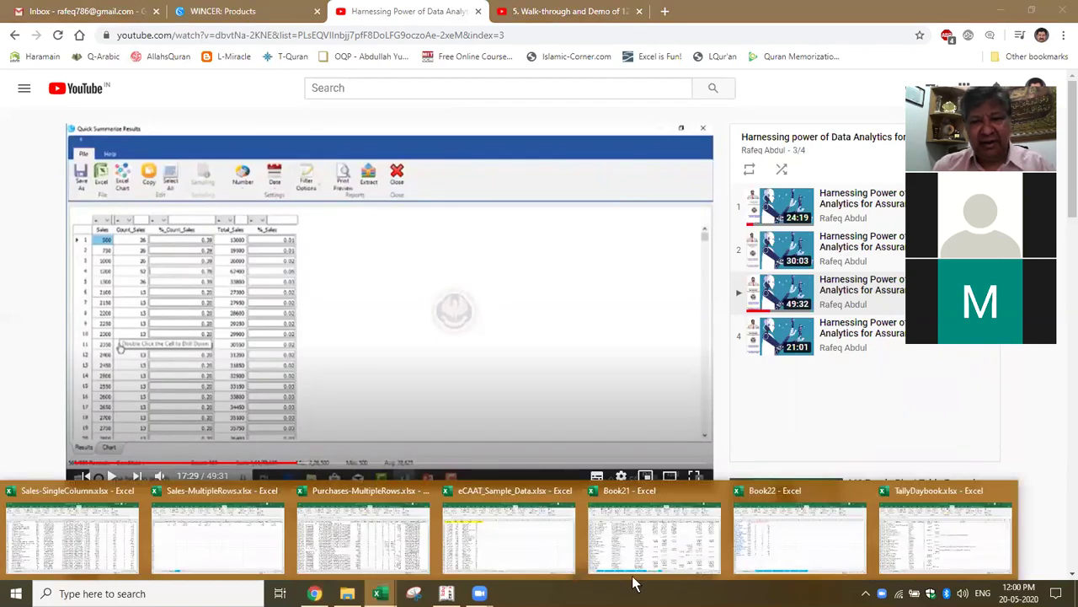
{"action": "left_click", "coordinate": [954, 528]}
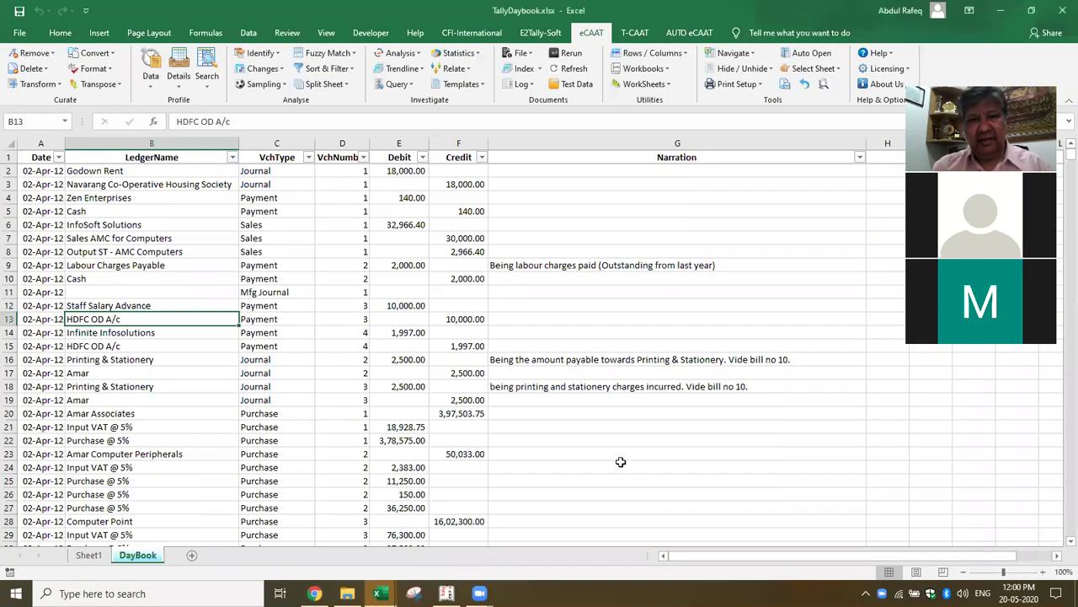
{"action": "left_click", "coordinate": [687, 505]}
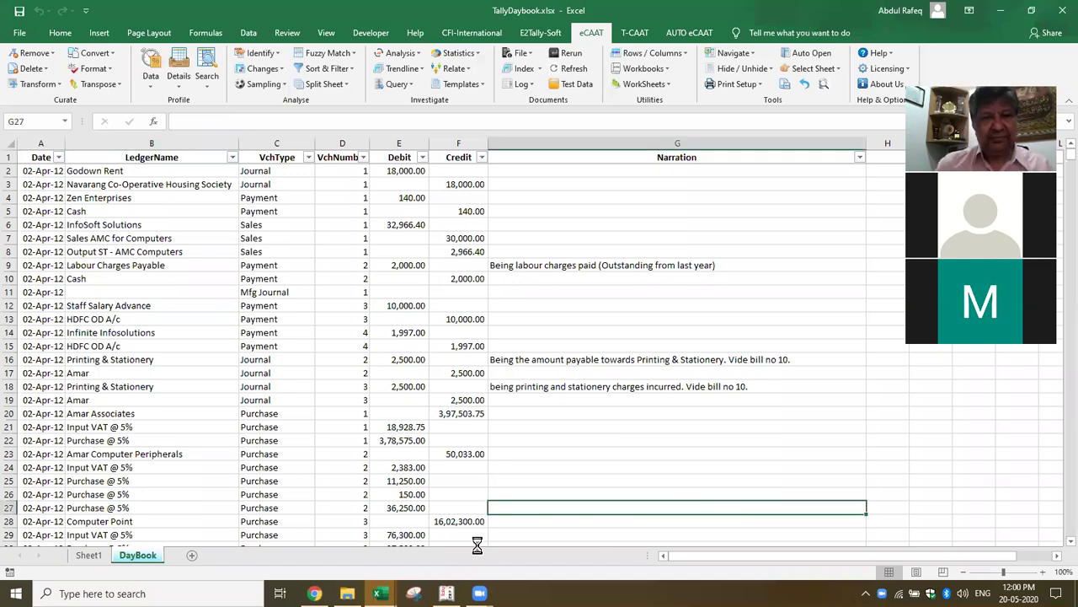
{"action": "key", "text": "ctrl+n"}
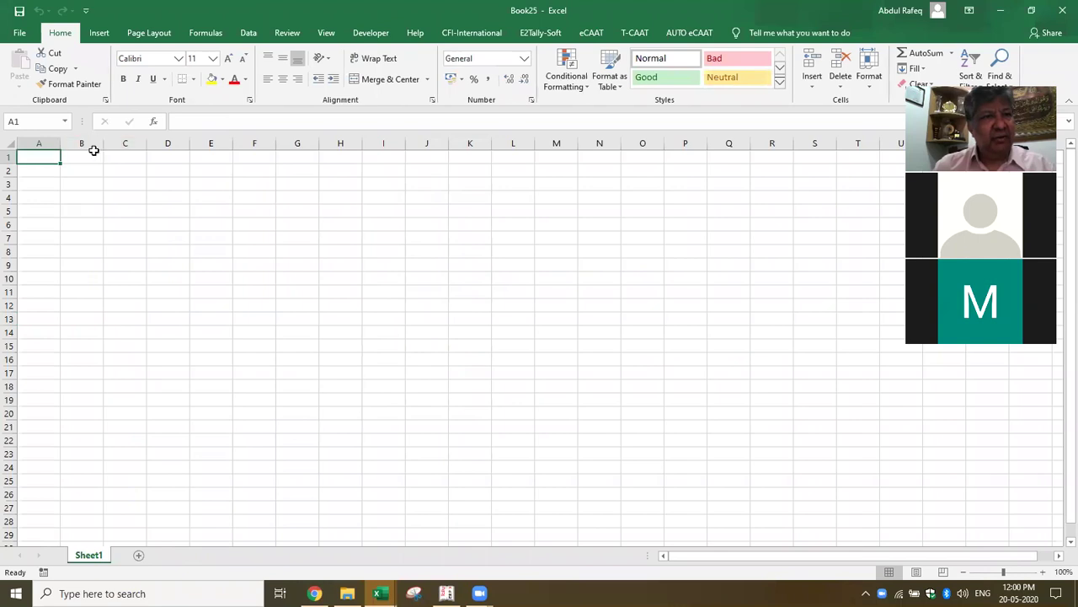
{"action": "left_click_drag", "start_coordinate": [100, 143], "coordinate": [185, 160]}
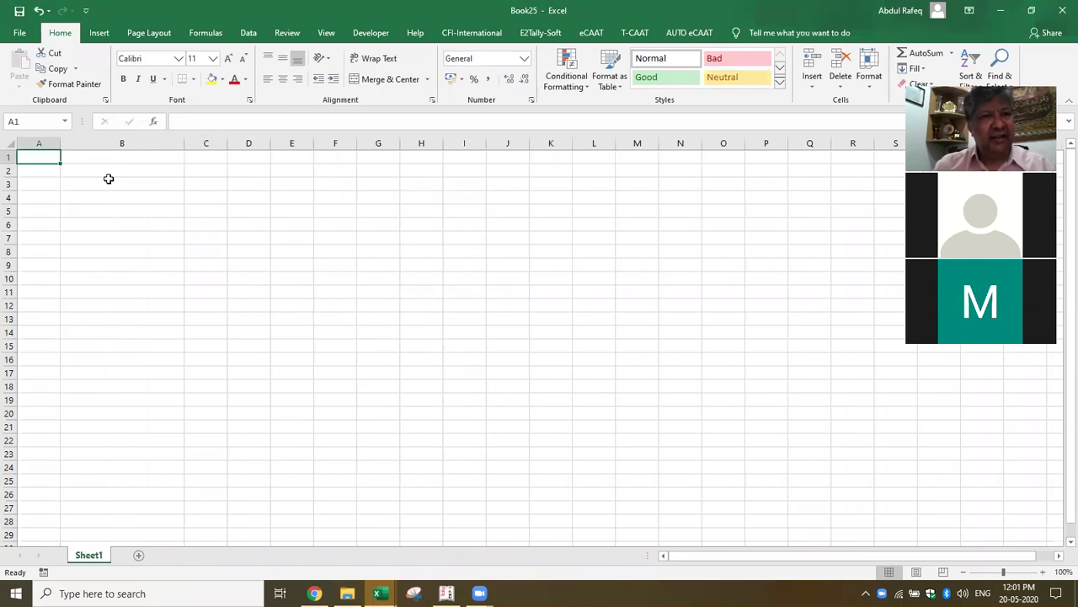
{"action": "left_click", "coordinate": [108, 177]}
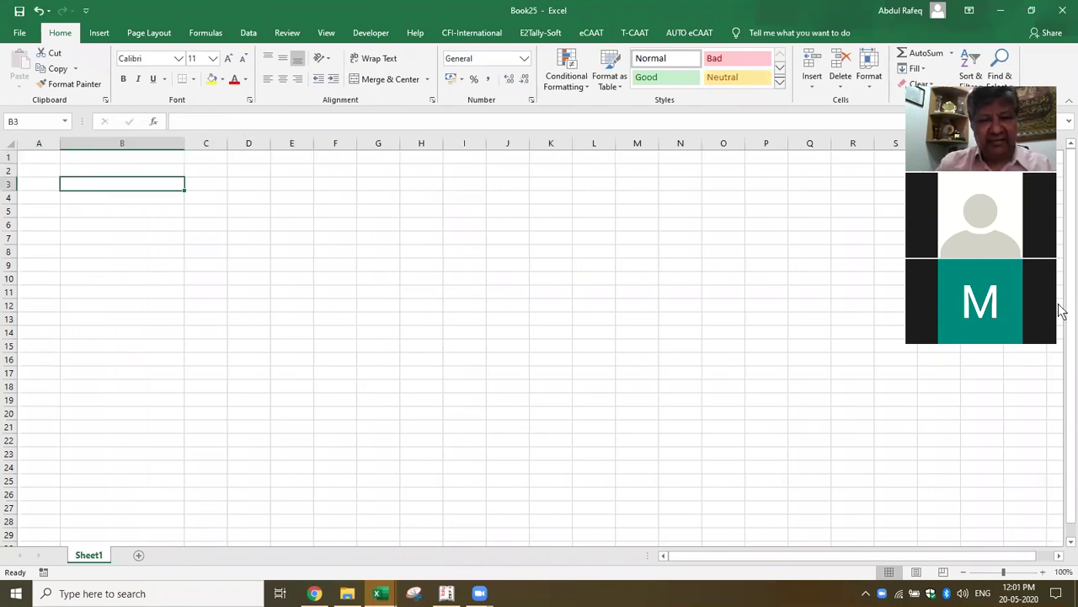
Step: Enter the price 10500 in cell B3 and the heading "1st License" above it in B2
{"action": "type", "text": "10500"}
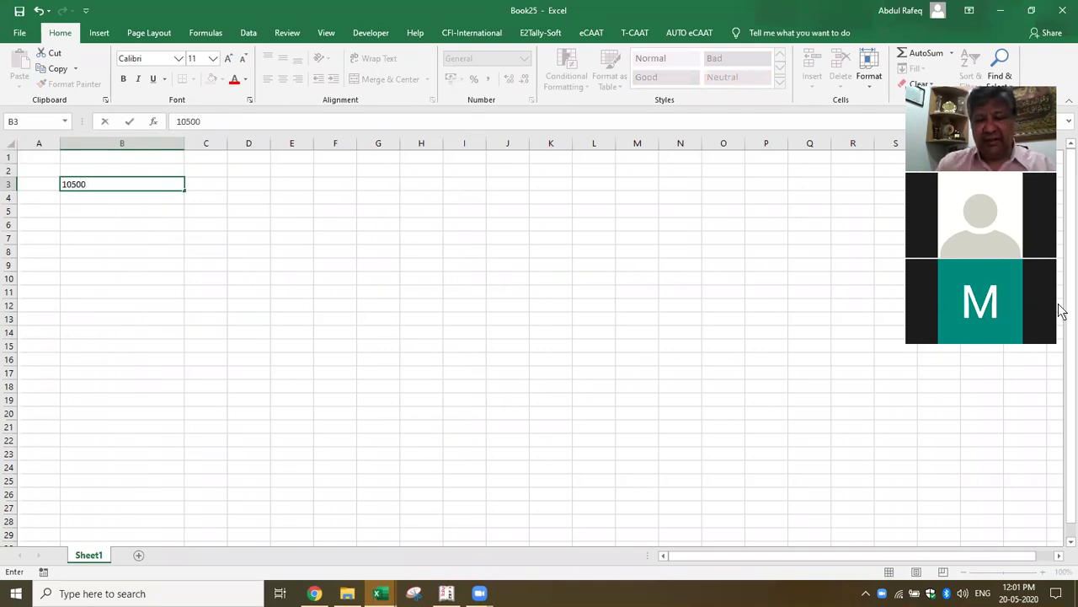
{"action": "key", "text": "Return"}
{"action": "key", "text": "Up"}
{"action": "key", "text": "Up"}
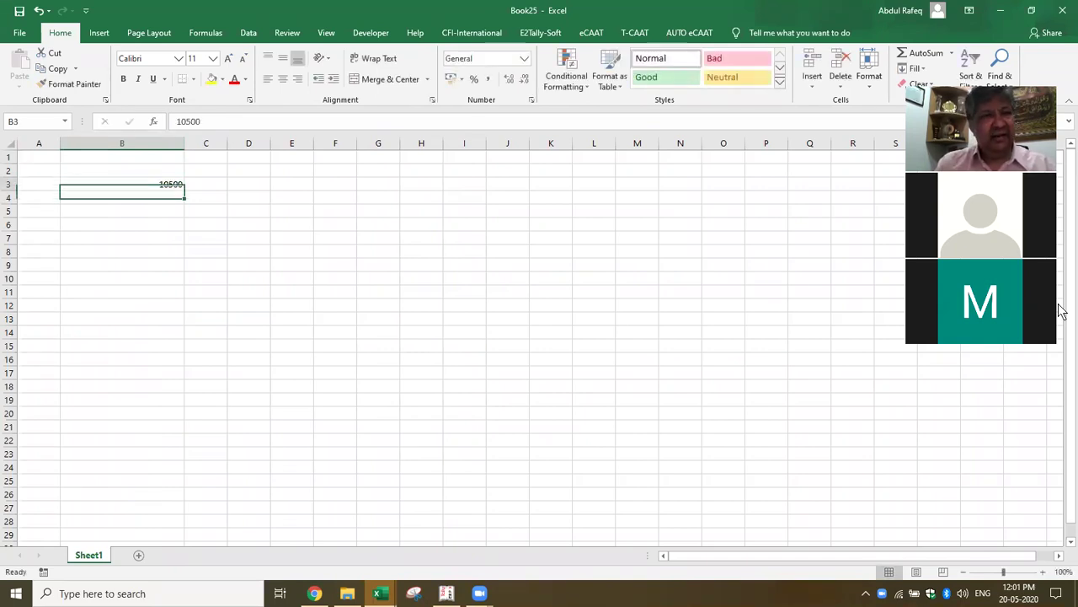
{"action": "type", "text": "1s"}
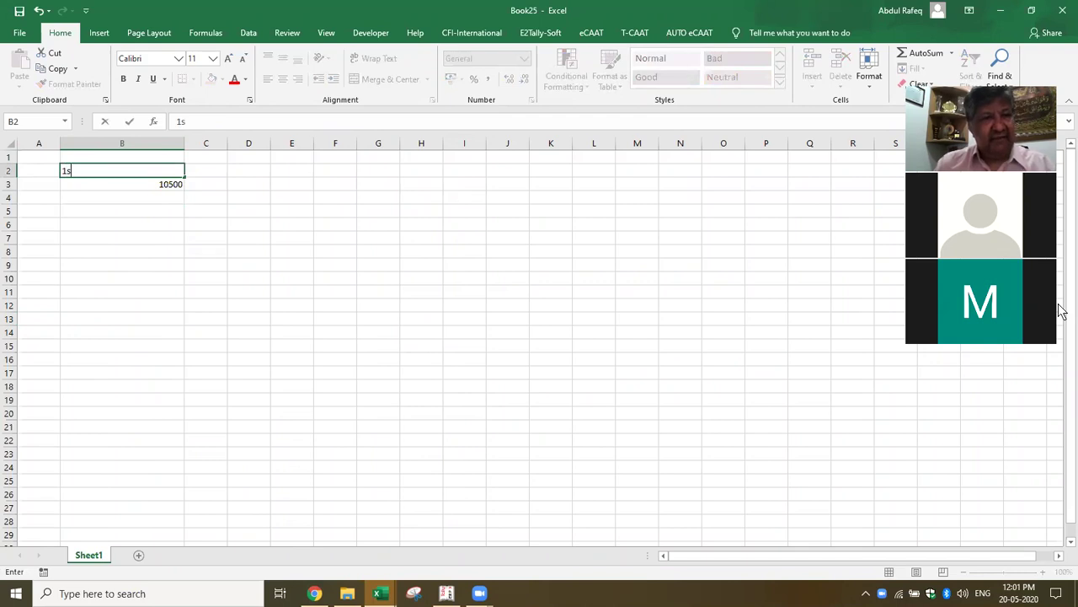
{"action": "type", "text": "t Licce"}
{"action": "key", "text": "BackSpace"}
{"action": "key", "text": "BackSpace"}
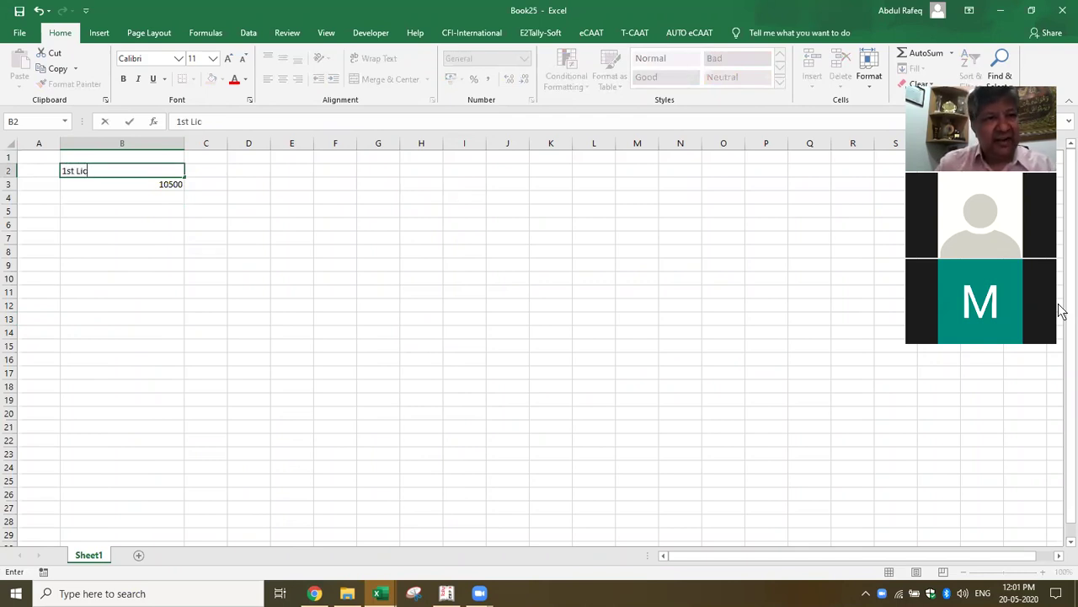
{"action": "type", "text": "ense"}
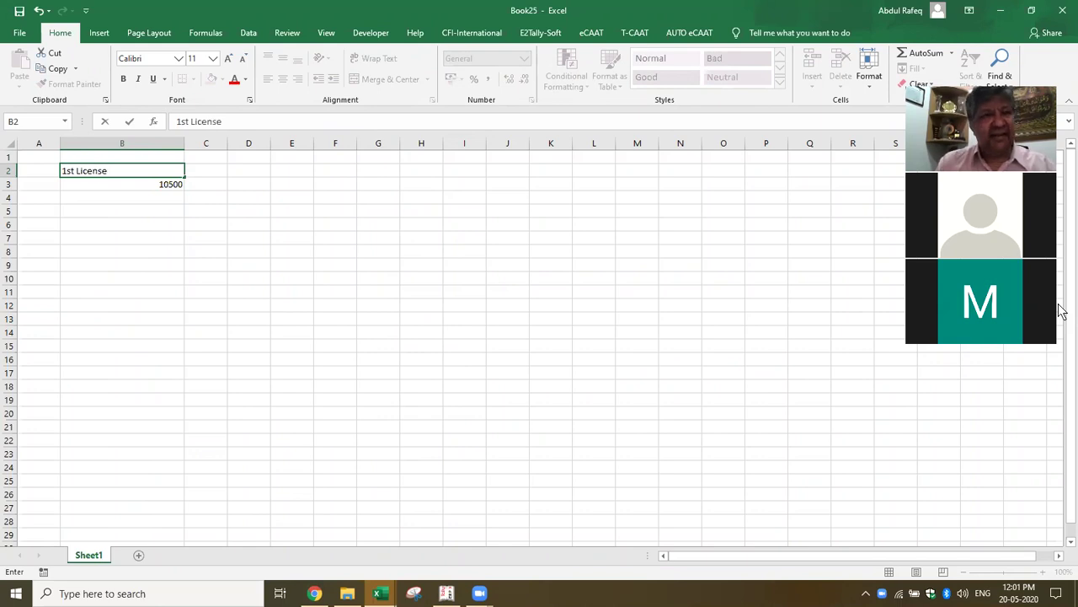
{"action": "key", "text": "Tab"}
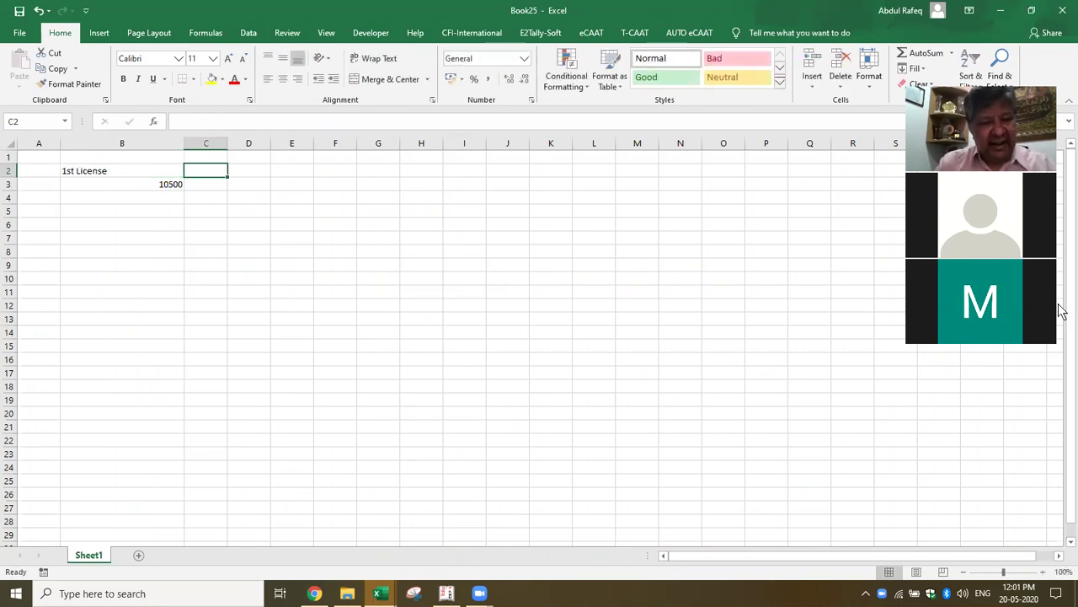
Step: Add the heading "Addl" in cell C2 with the price 5250 below it in C3
{"action": "type", "text": "Addl"}
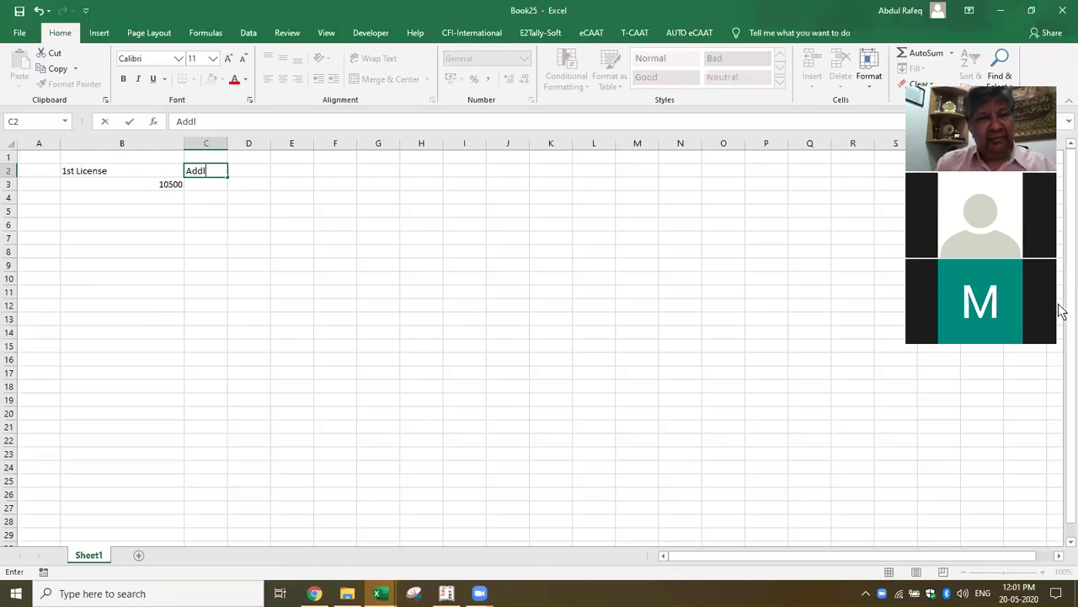
{"action": "key", "text": "Return"}
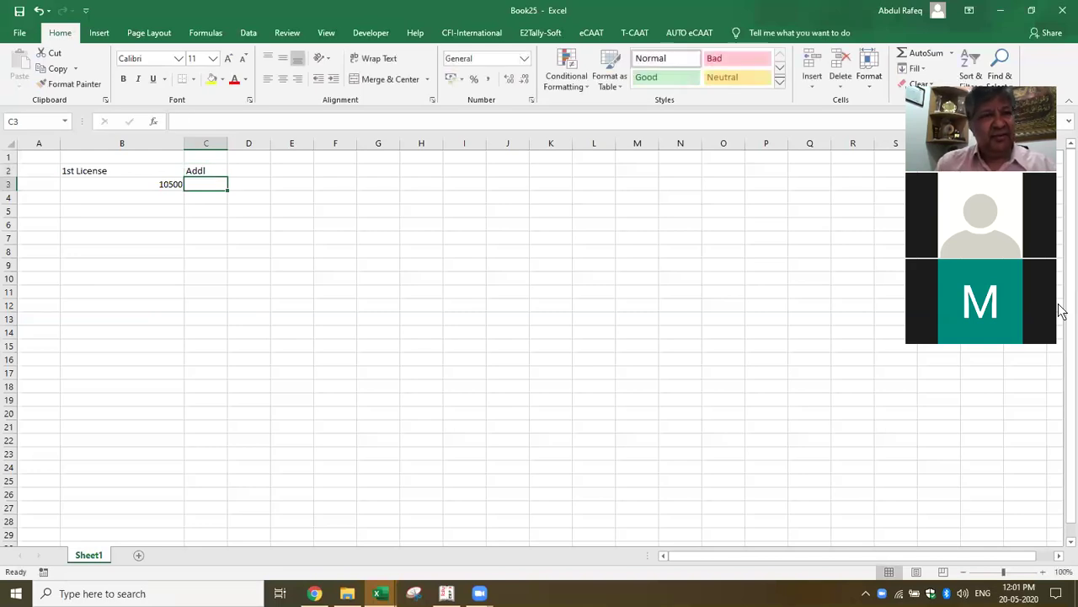
{"action": "type", "text": "5250"}
{"action": "key", "text": "Return"}
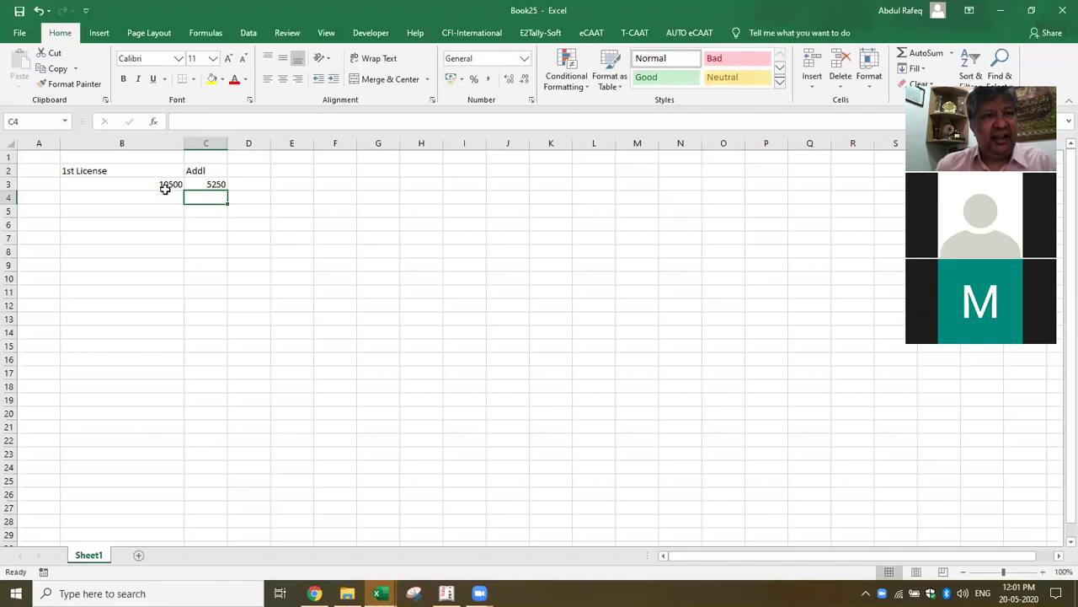
Step: Label the first price row "ecaat" in cell A3
{"action": "left_click", "coordinate": [105, 181]}
{"action": "left_click", "coordinate": [48, 182]}
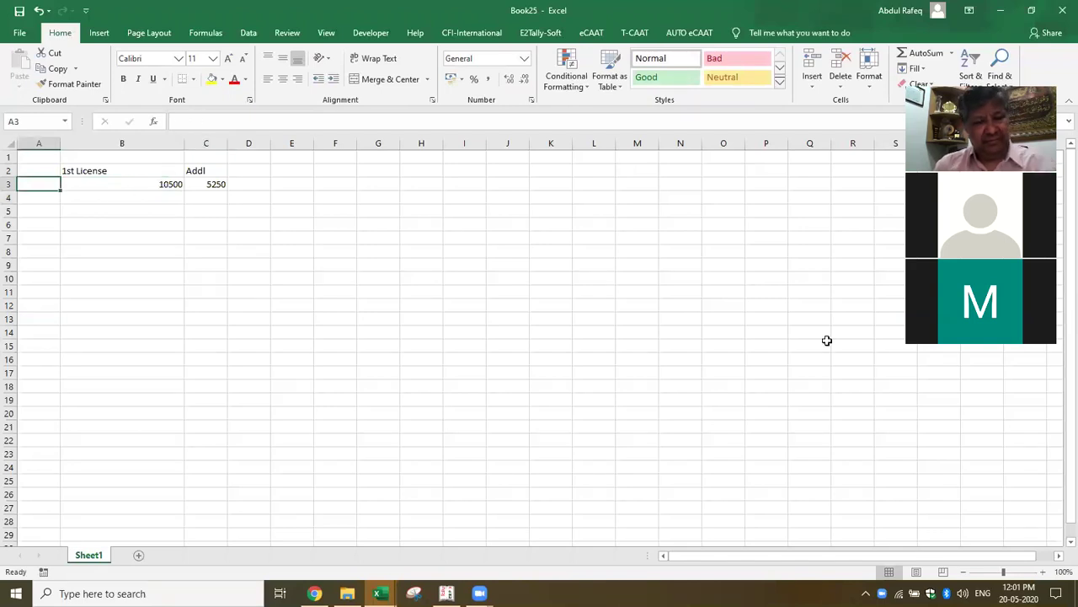
{"action": "type", "text": "ecaat"}
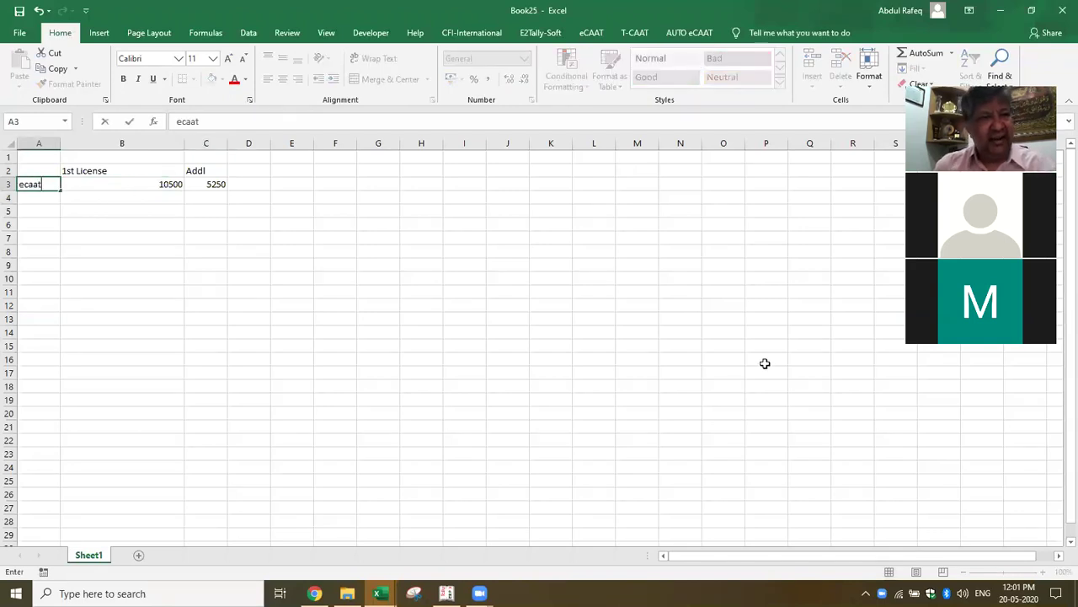
{"action": "key", "text": "Return"}
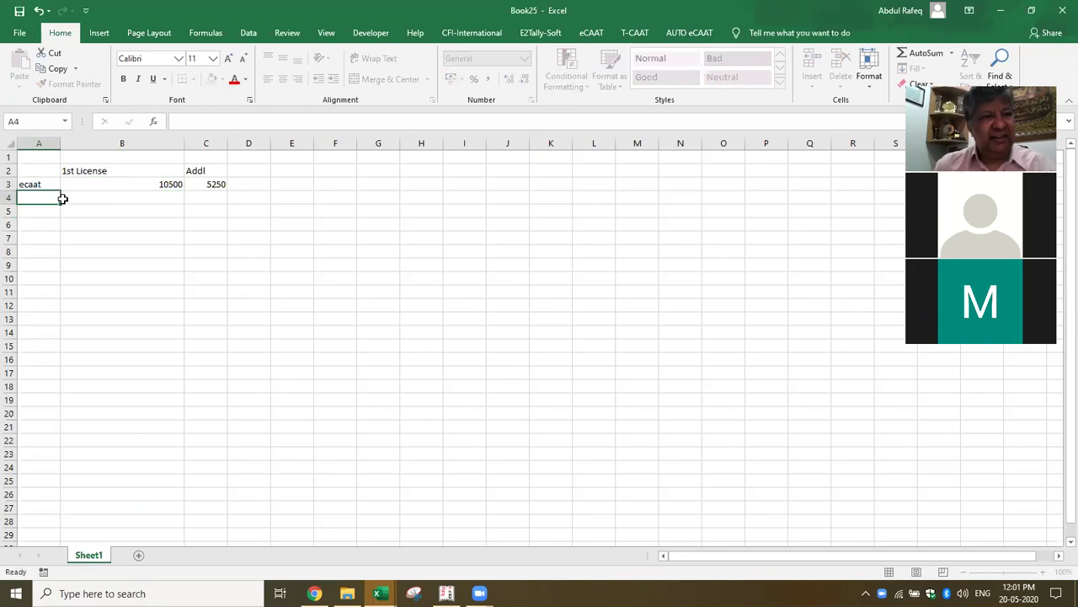
Step: Add a TCAAT row in row 4 with a first license price of 8500 and an additional license price of 4250
{"action": "left_click", "coordinate": [121, 197]}
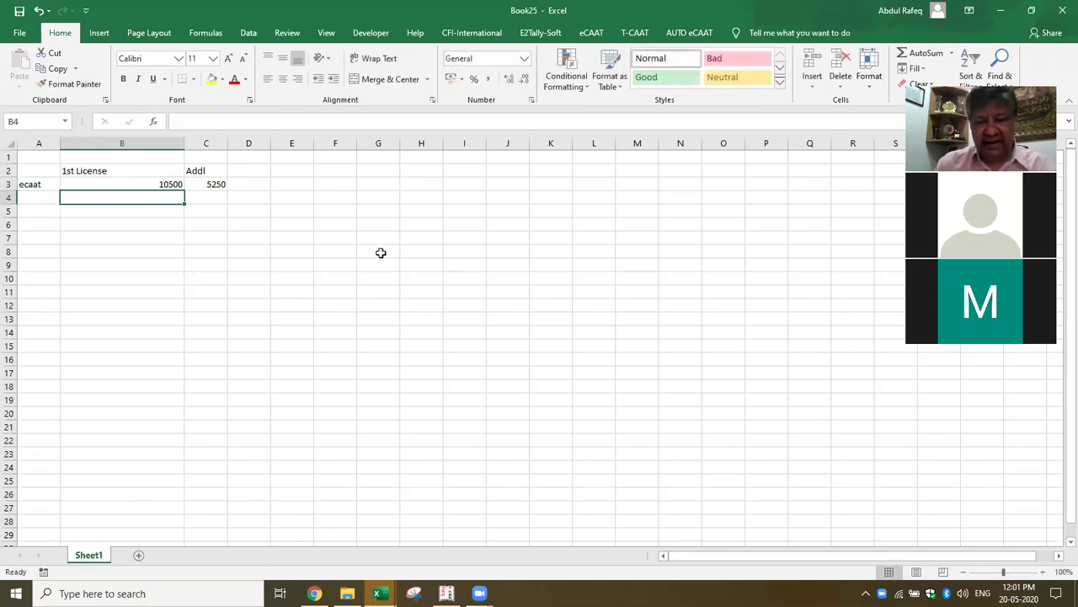
{"action": "key", "text": "Left"}
{"action": "type", "text": "TCAA"}
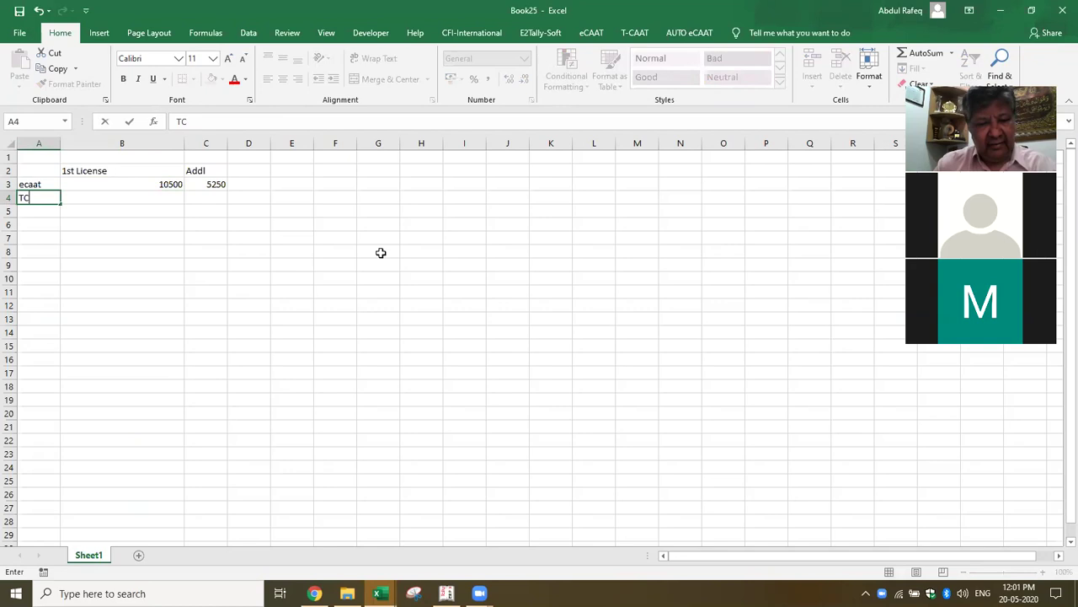
{"action": "key", "text": "Tab"}
{"action": "type", "text": "8550"}
{"action": "type", "text": "0"}
{"action": "key", "text": "BackSpace"}
{"action": "key", "text": "BackSpace"}
{"action": "type", "text": "00"}
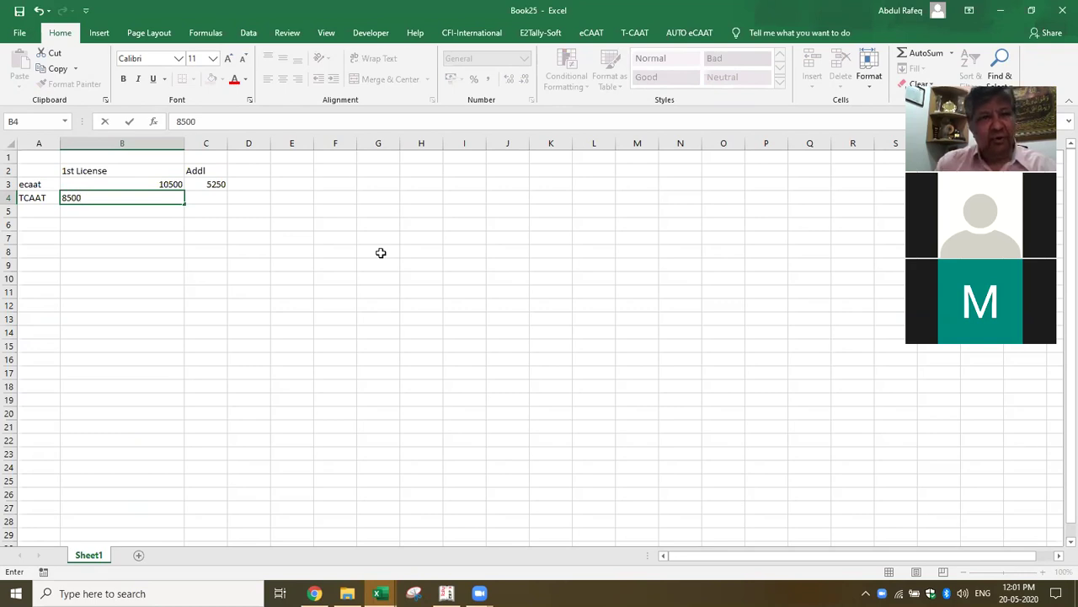
{"action": "key", "text": "Tab"}
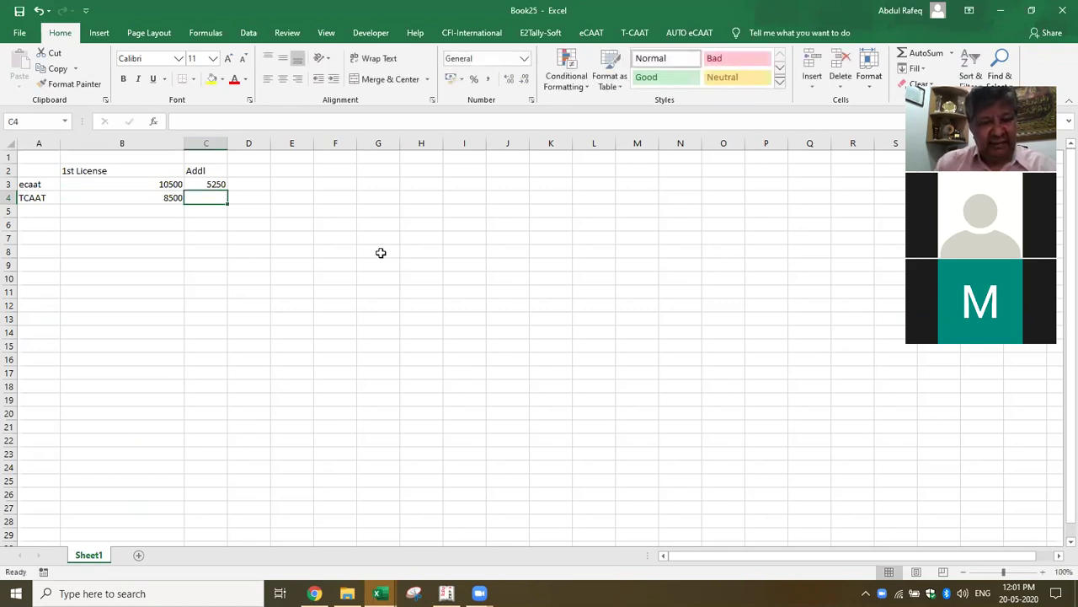
{"action": "type", "text": "4250"}
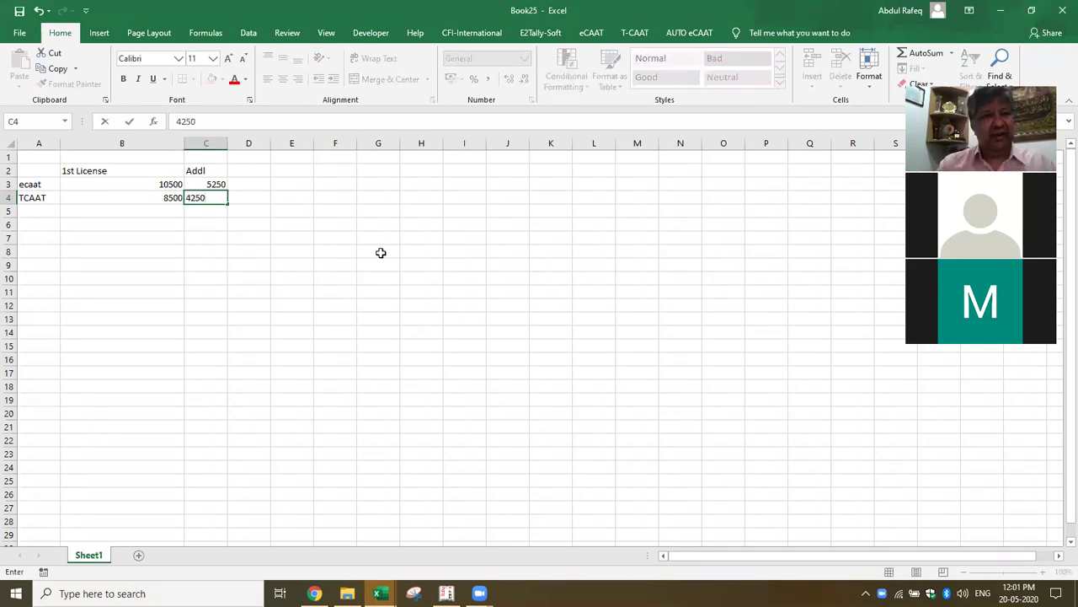
{"action": "key", "text": "Return"}
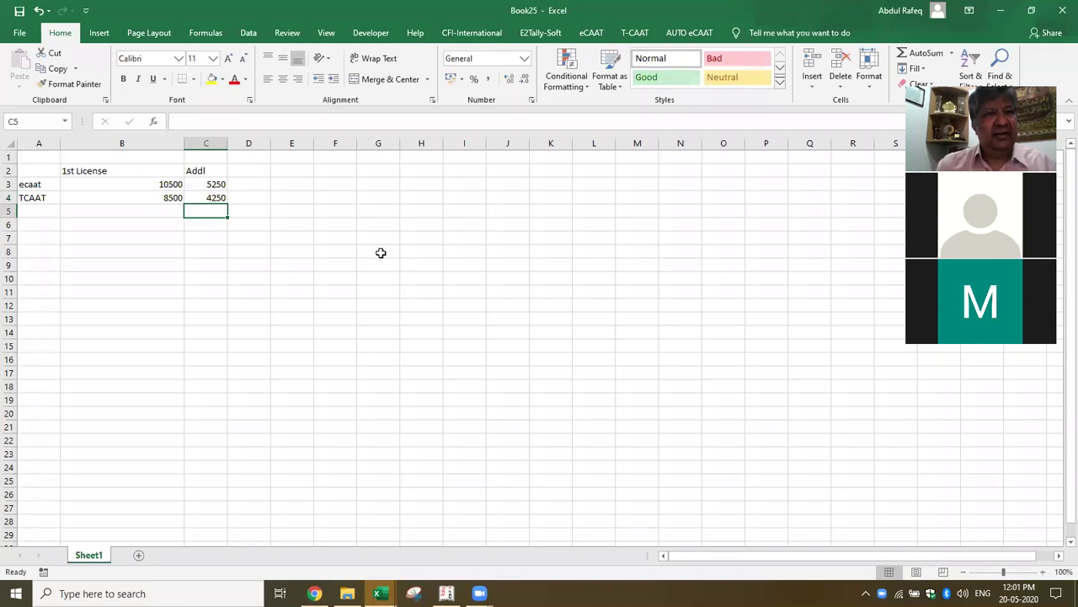
{"action": "left_click", "coordinate": [177, 185]}
{"action": "left_click", "coordinate": [211, 183]}
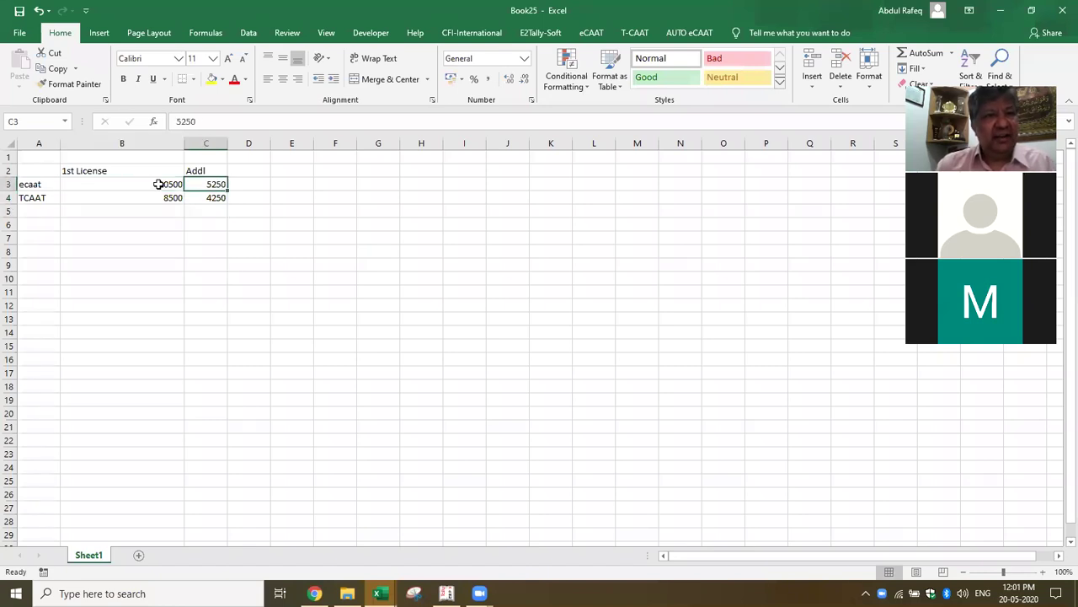
{"action": "left_click", "coordinate": [160, 185]}
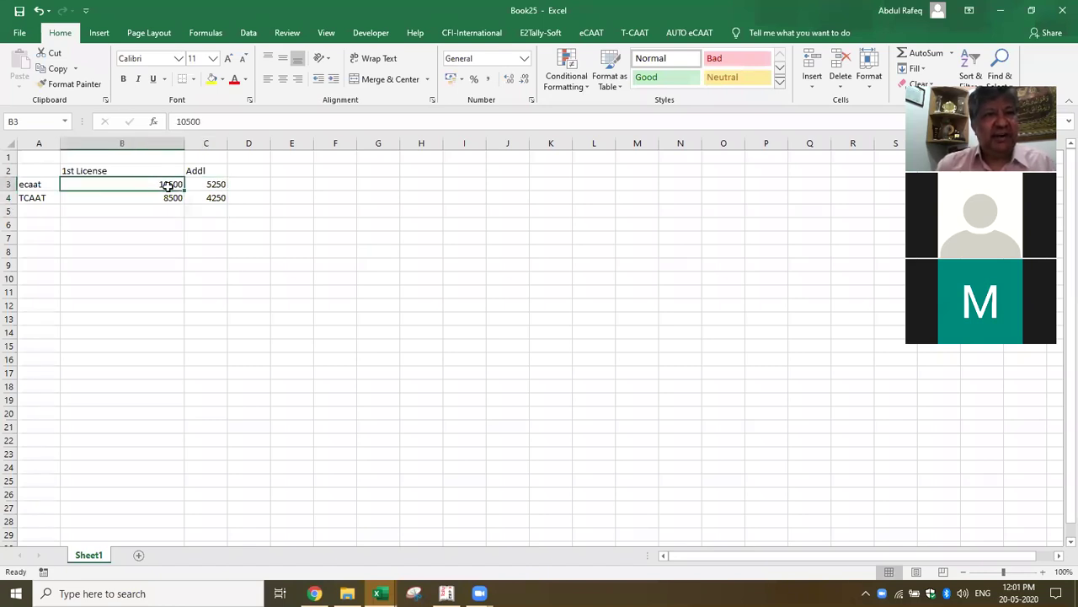
{"action": "left_click", "coordinate": [222, 186]}
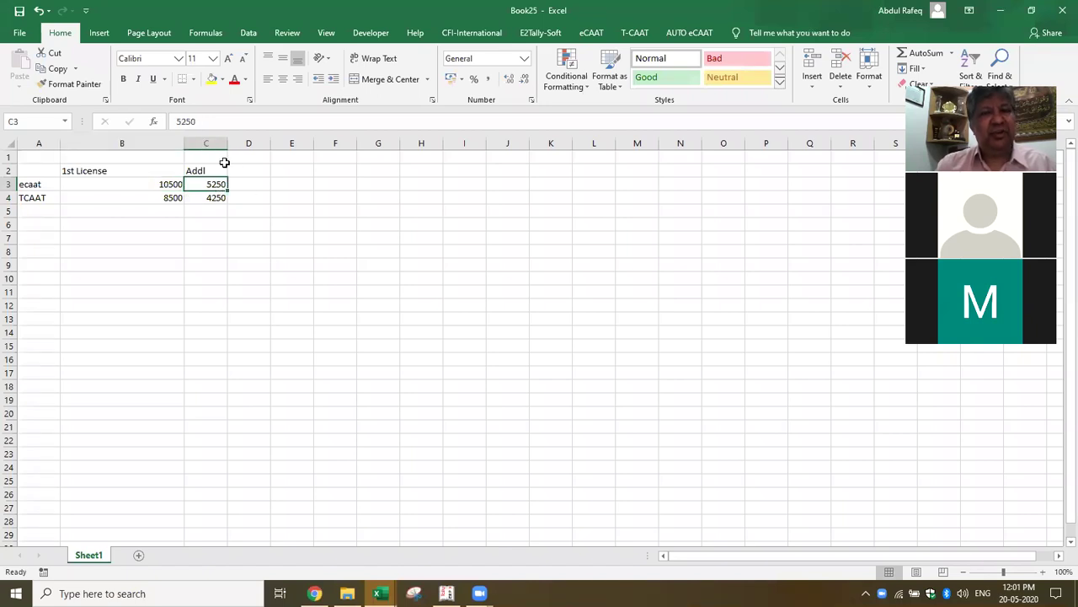
{"action": "left_click", "coordinate": [232, 249]}
Step: Enter the heading "Renewal" in cell B6 and the note "50% of price paid for first year" in B7
{"action": "left_click", "coordinate": [143, 222]}
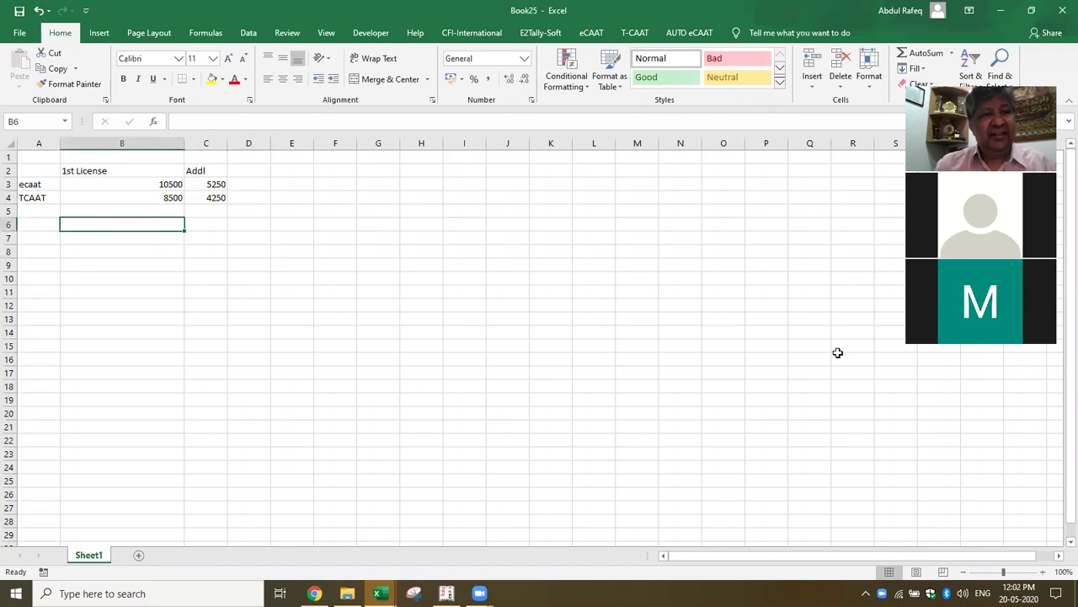
{"action": "type", "text": "R"}
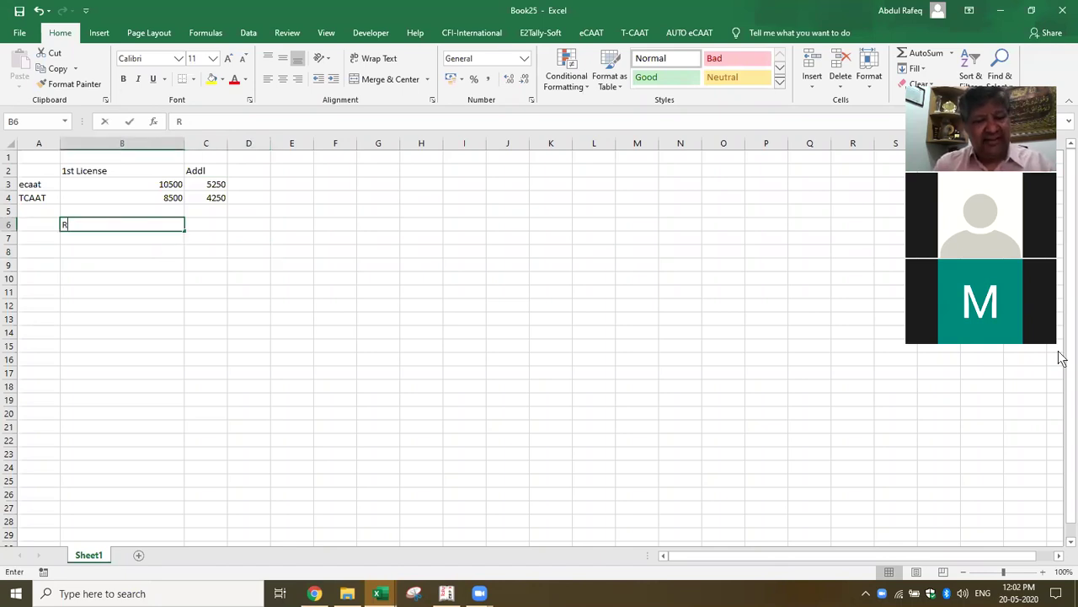
{"action": "type", "text": "enewal"}
{"action": "key", "text": "Return"}
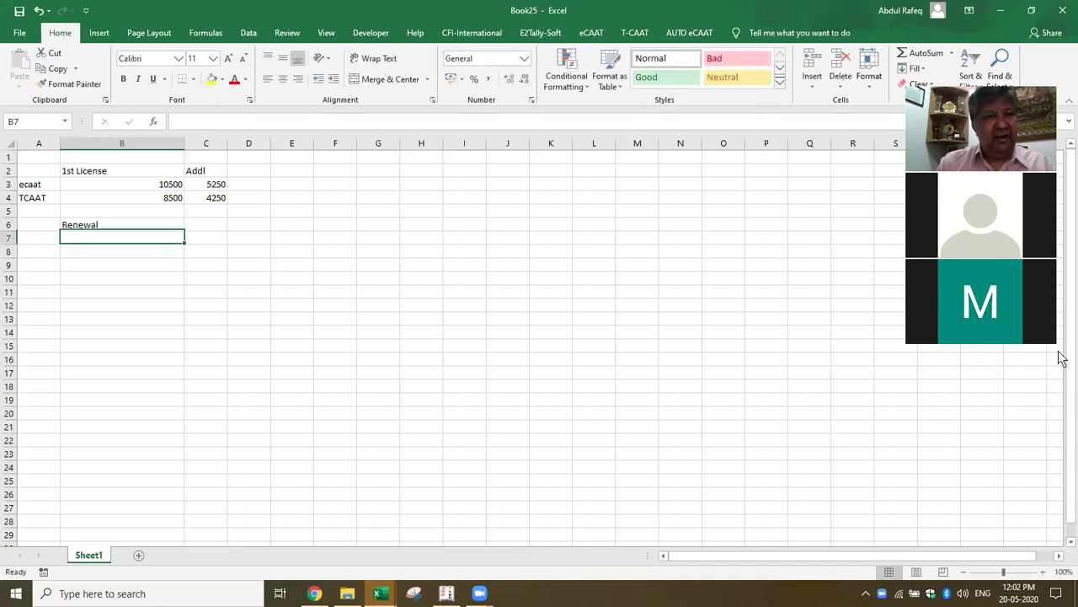
{"action": "type", "text": "50% "}
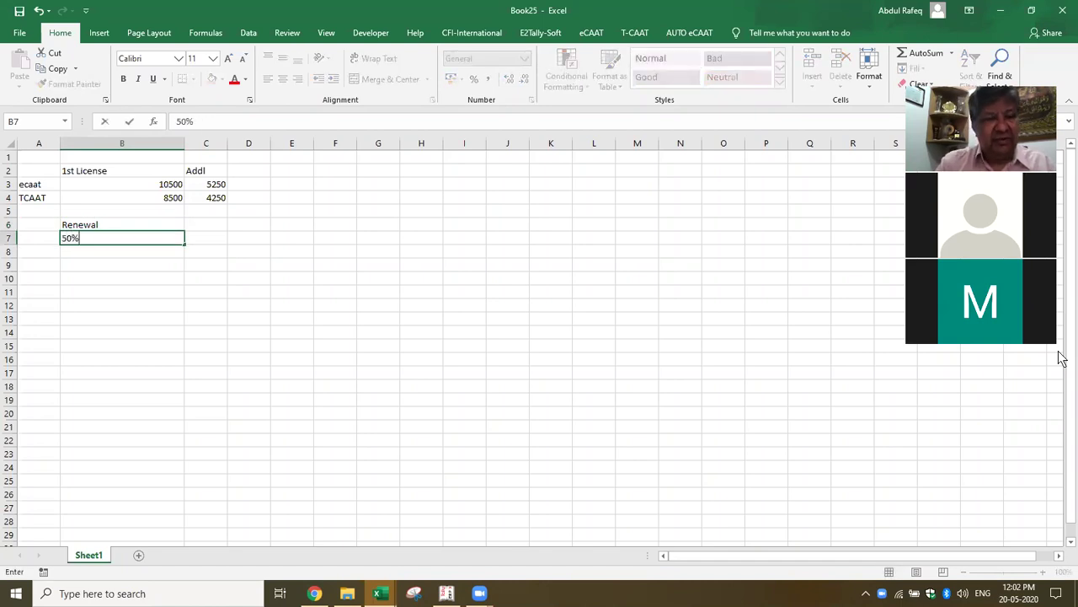
{"action": "type", "text": "of pr"}
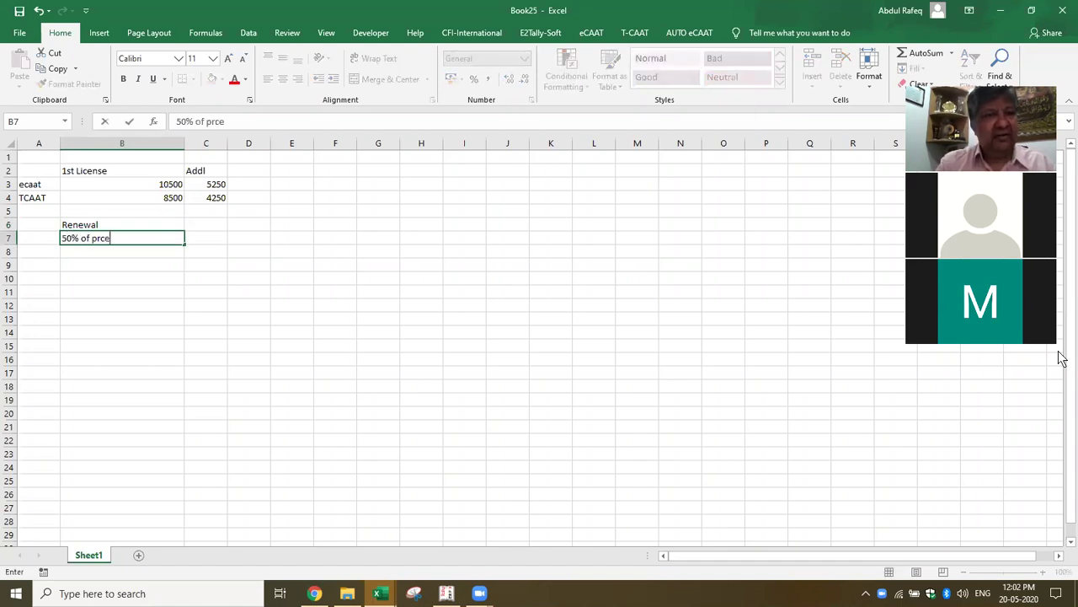
{"action": "type", "text": "ice paid for"}
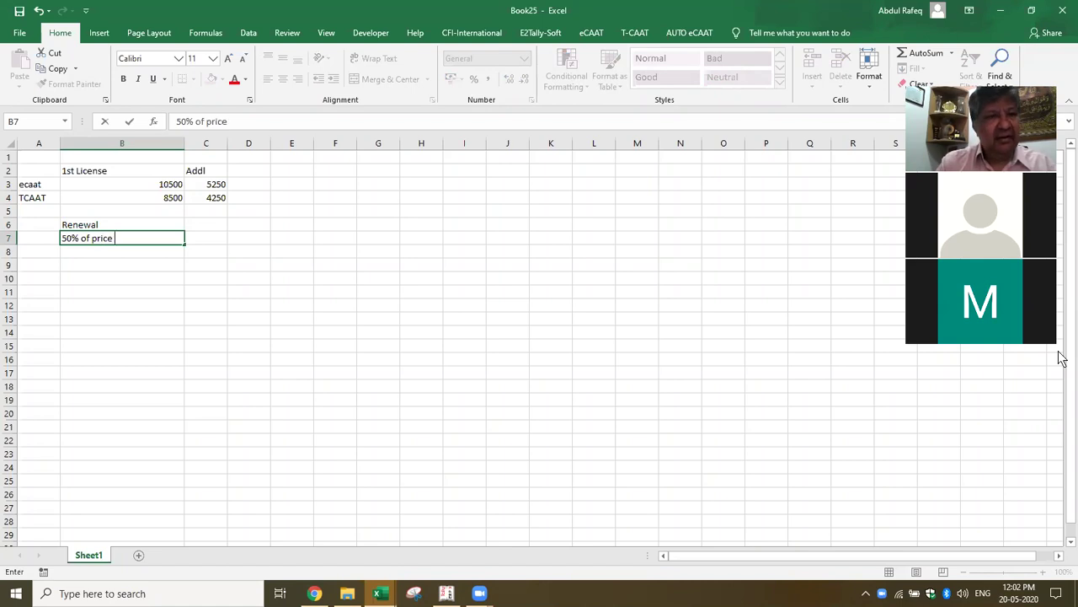
{"action": "type", "text": " first year"}
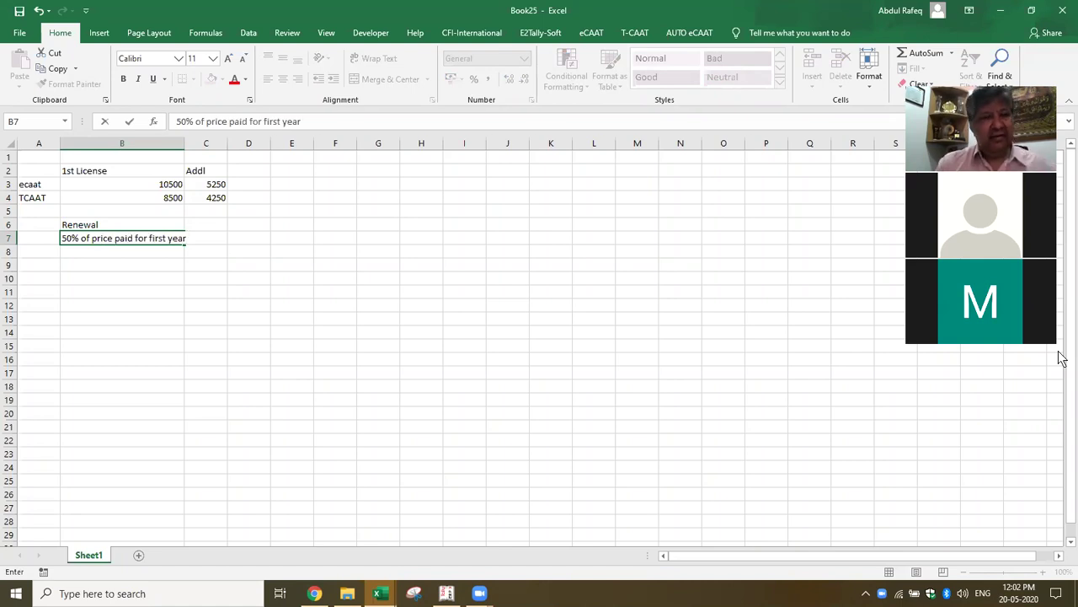
{"action": "key", "text": "Return"}
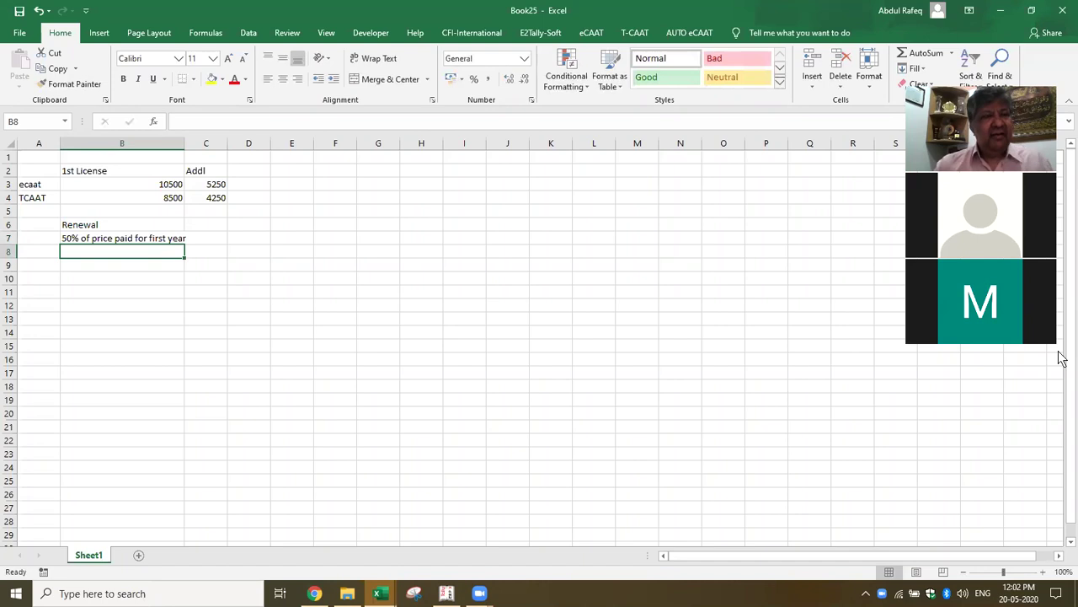
{"action": "left_click", "coordinate": [162, 183]}
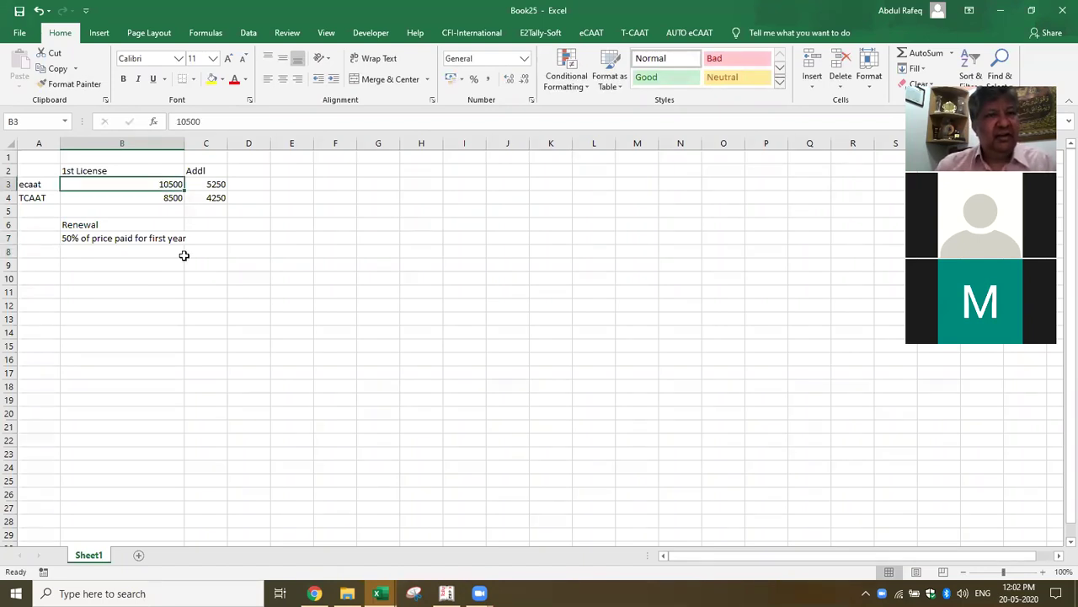
{"action": "left_click", "coordinate": [181, 252]}
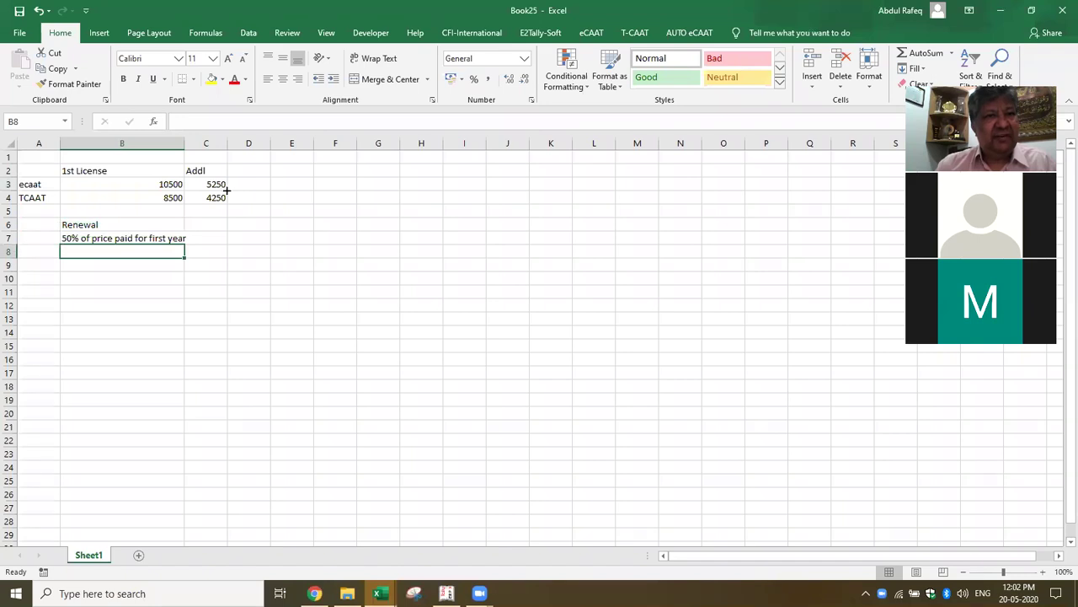
{"action": "left_click", "coordinate": [224, 187]}
{"action": "left_click", "coordinate": [210, 242]}
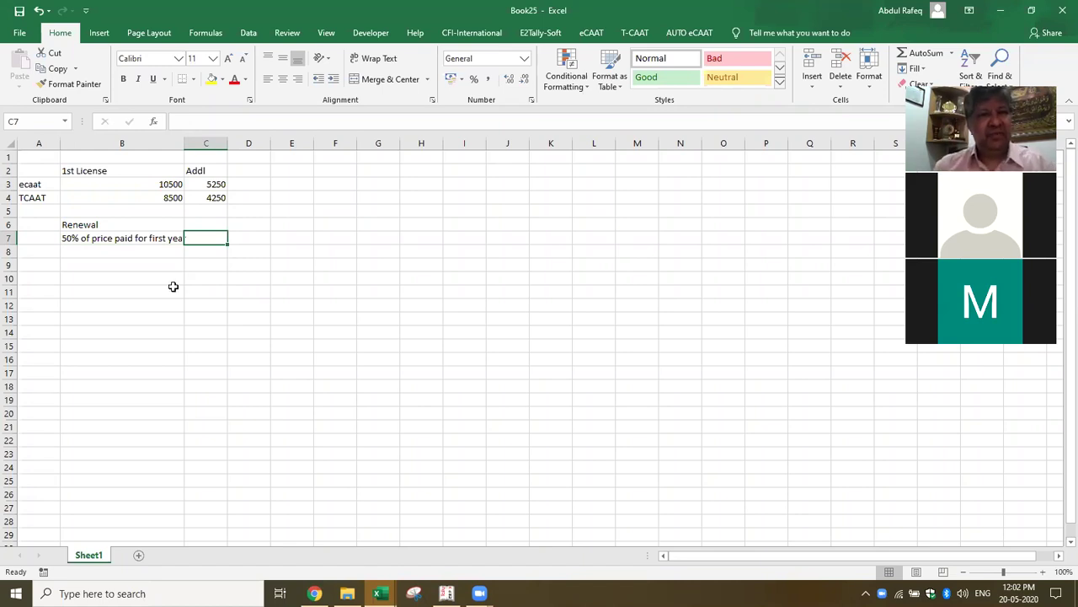
Step: Widen column B so the renewal note fits inside it, and select the note in B7
{"action": "left_click", "coordinate": [122, 243]}
{"action": "left_click", "coordinate": [197, 333]}
{"action": "left_click_drag", "start_coordinate": [185, 148], "coordinate": [241, 149]}
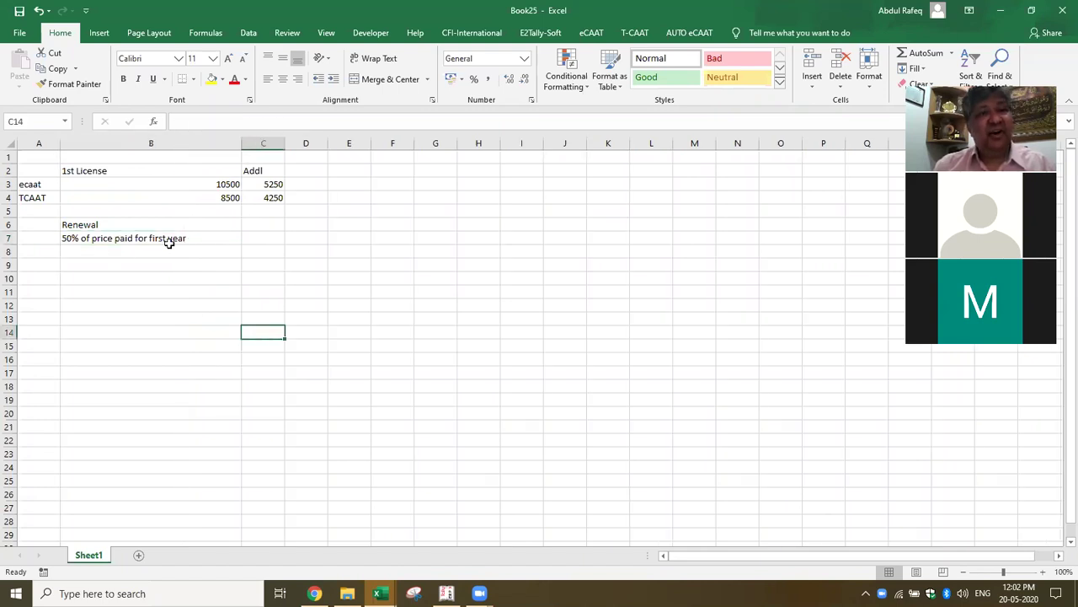
{"action": "left_click", "coordinate": [161, 243]}
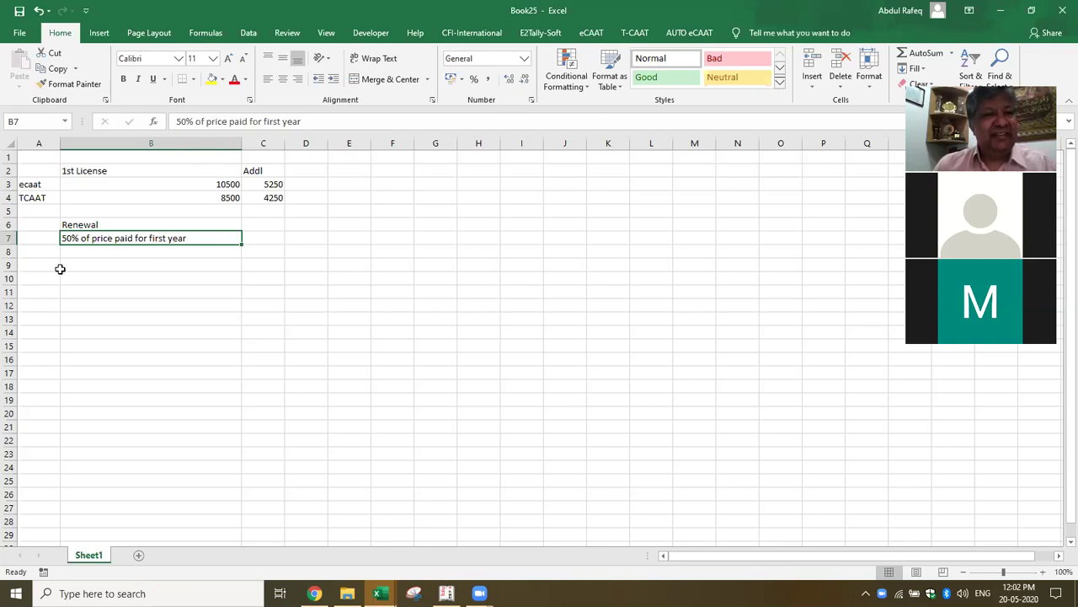
Step: Label the renewal note's row "2nd year" in cell A7
{"action": "left_click", "coordinate": [46, 241]}
{"action": "type", "text": "1"}
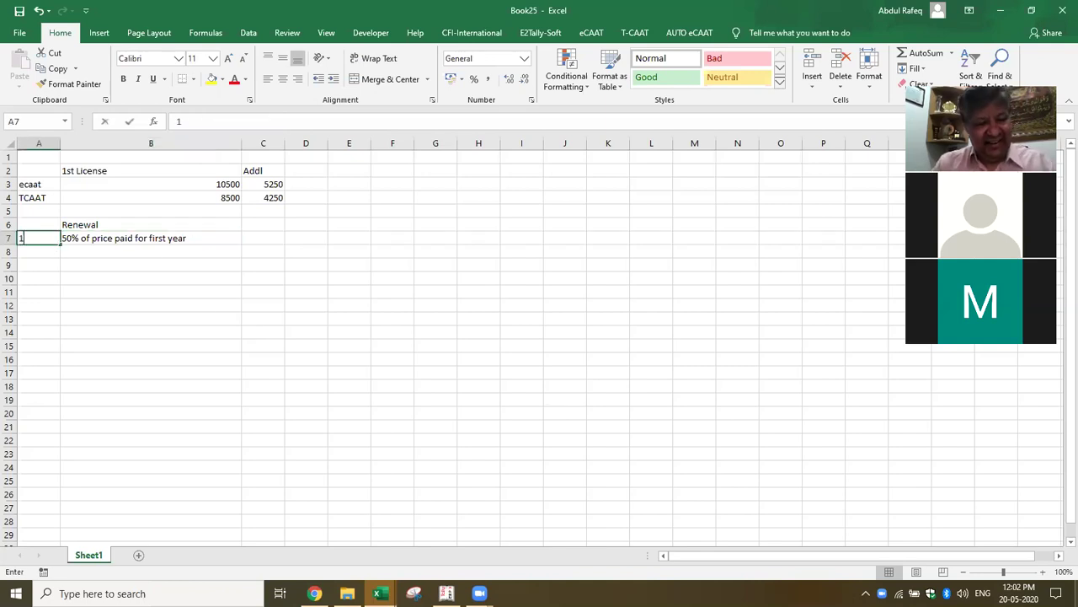
{"action": "type", "text": "2"}
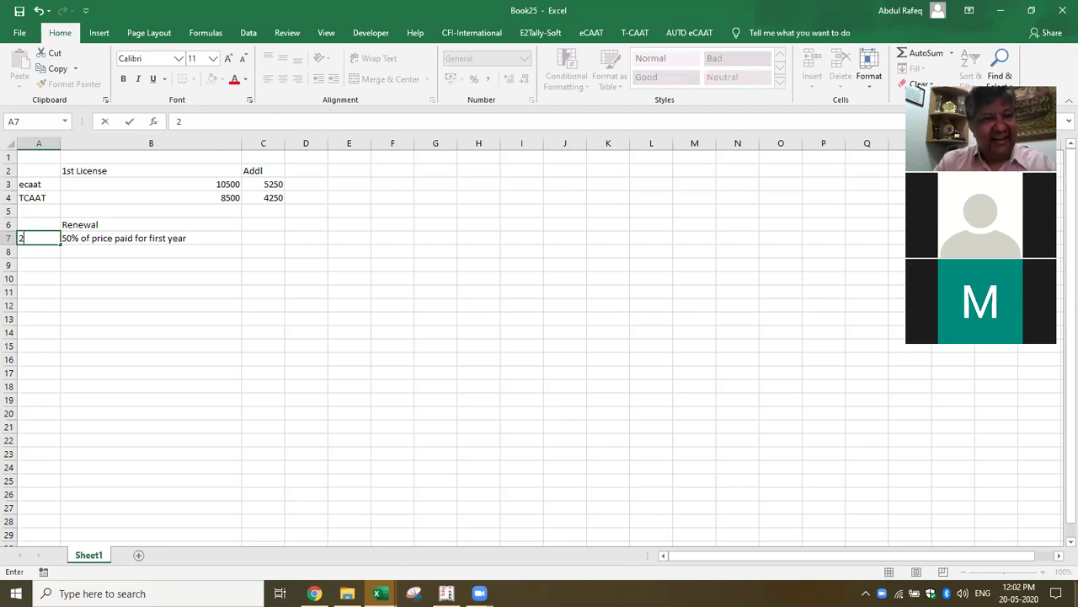
{"action": "type", "text": "nd year"}
{"action": "key", "text": "Return"}
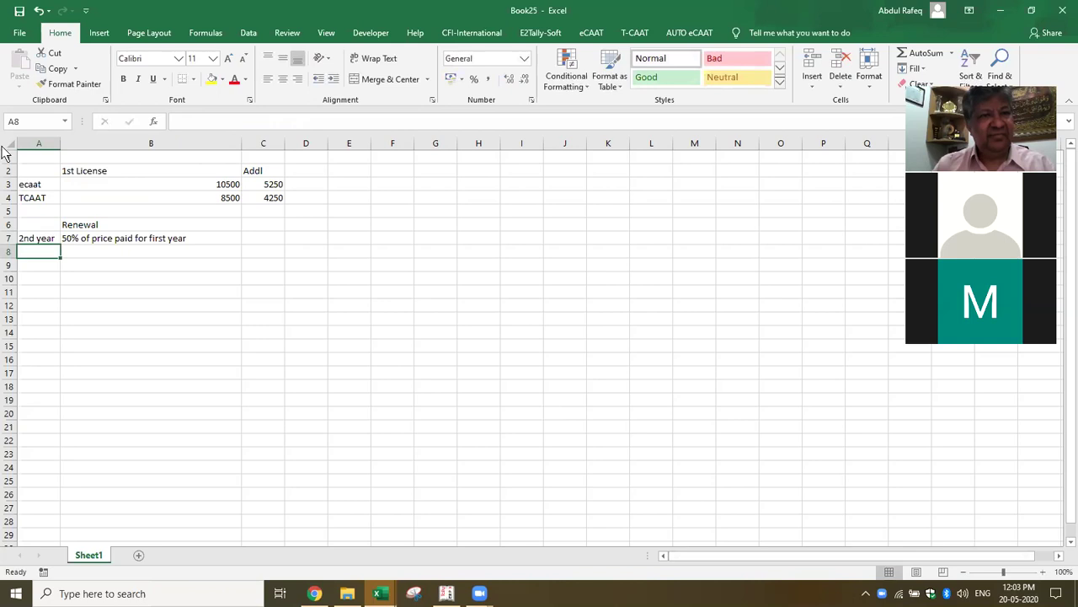
Step: Review the first and additional license prices together with the second-year renewal note
{"action": "left_click", "coordinate": [94, 239]}
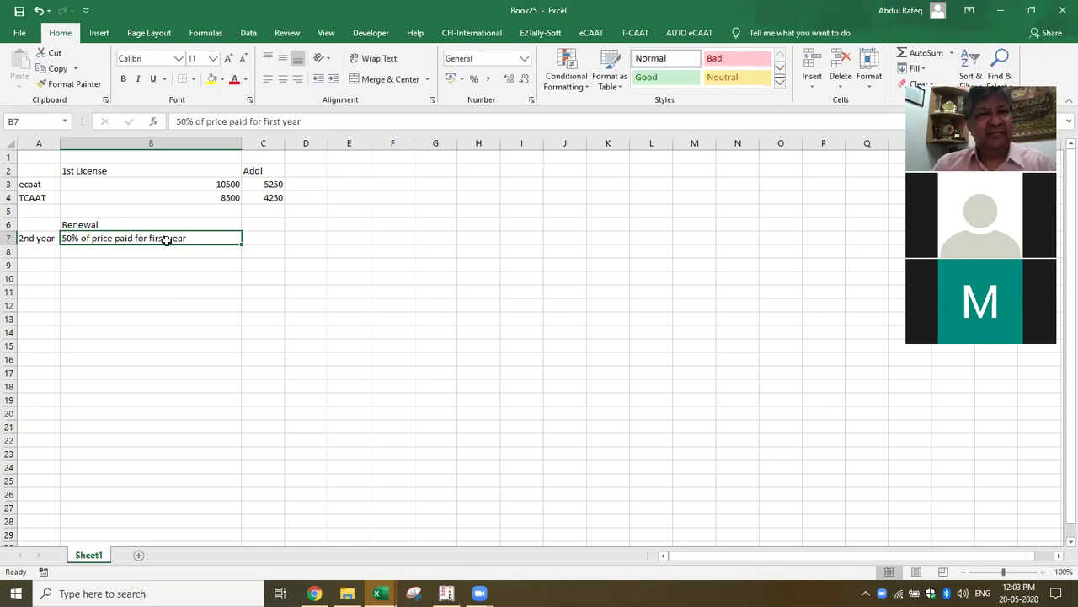
{"action": "left_click", "coordinate": [180, 276]}
{"action": "left_click", "coordinate": [233, 184]}
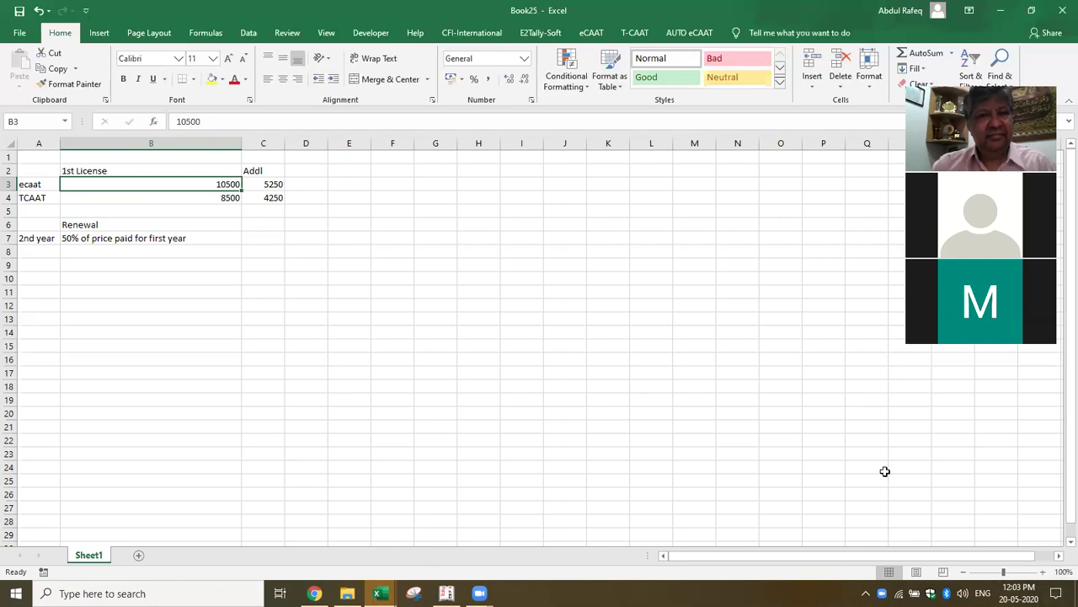
{"action": "left_click", "coordinate": [393, 276]}
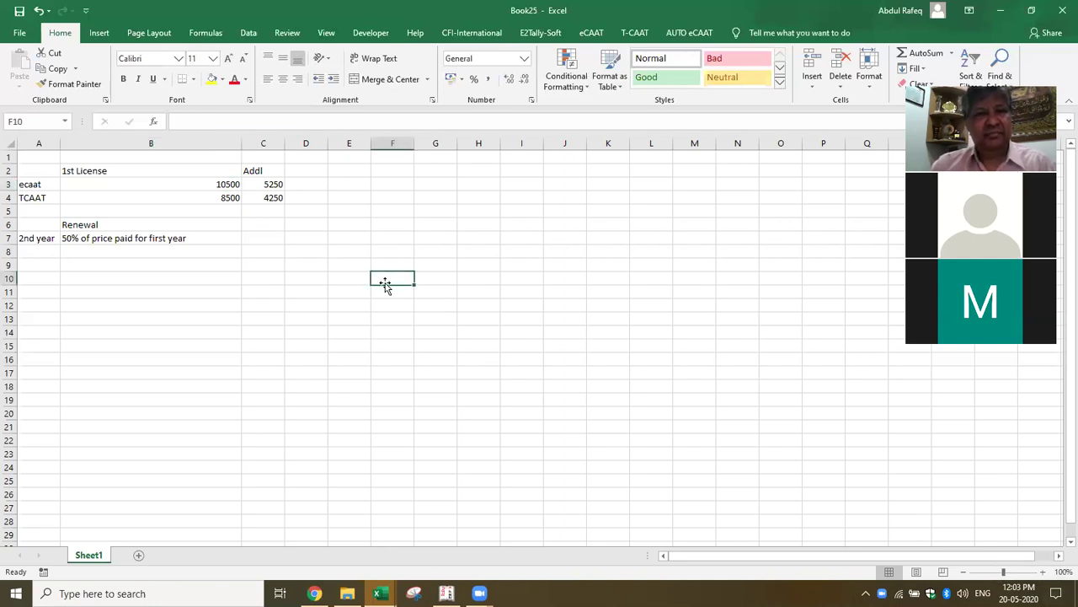
{"action": "left_click", "coordinate": [293, 272]}
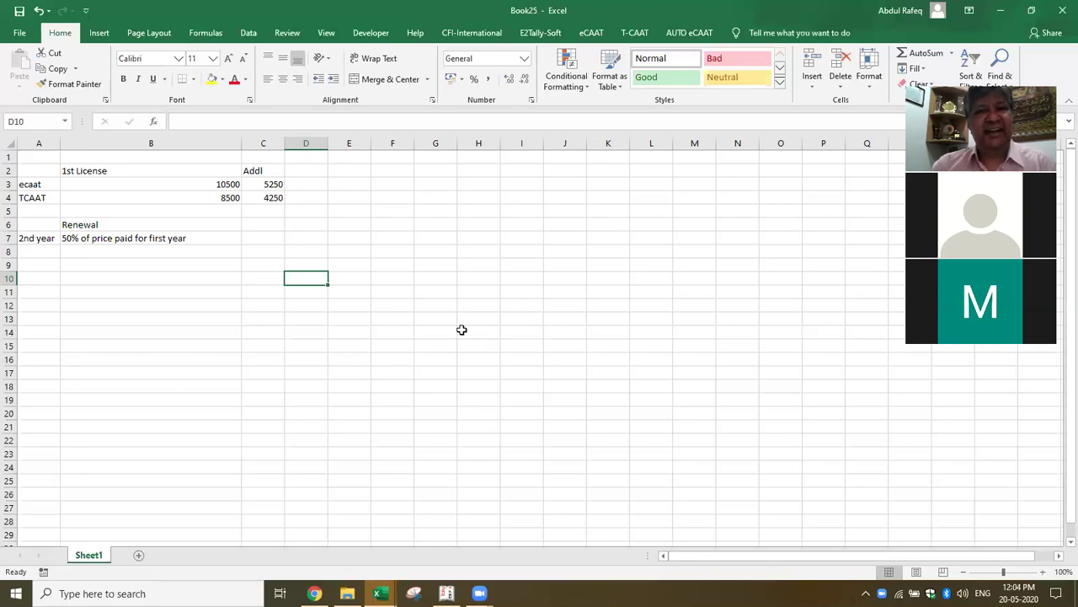
{"action": "left_click", "coordinate": [233, 185]}
{"action": "left_click", "coordinate": [253, 184]}
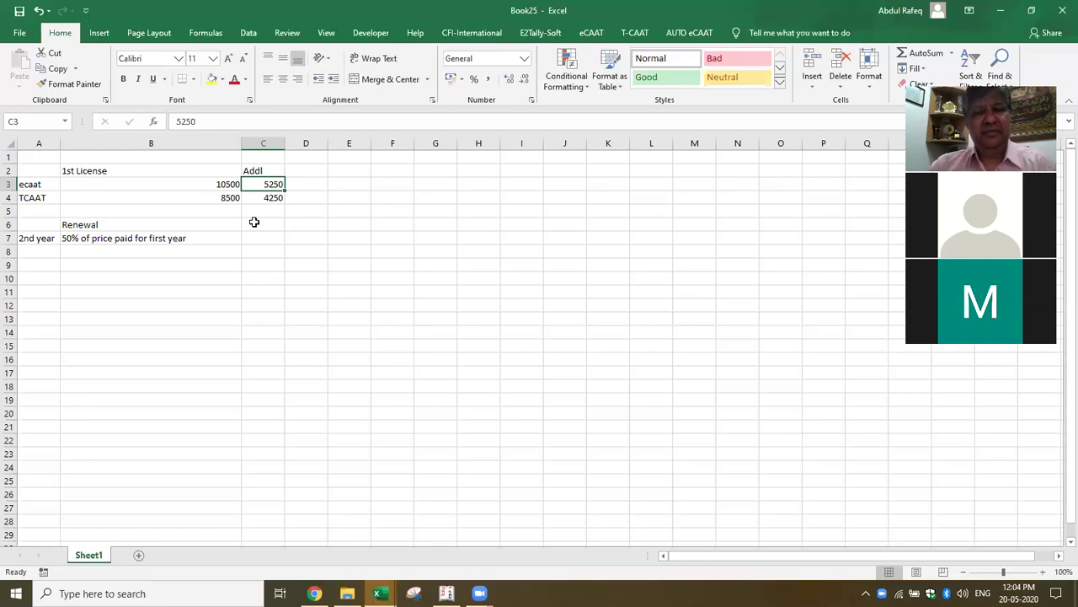
{"action": "left_click", "coordinate": [255, 253]}
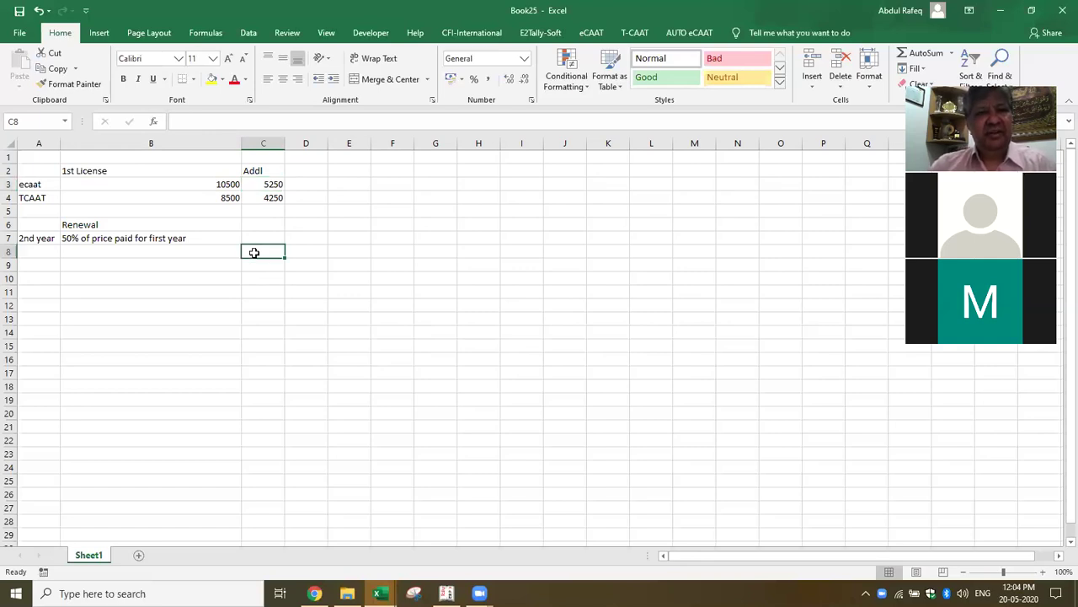
{"action": "left_click", "coordinate": [189, 240]}
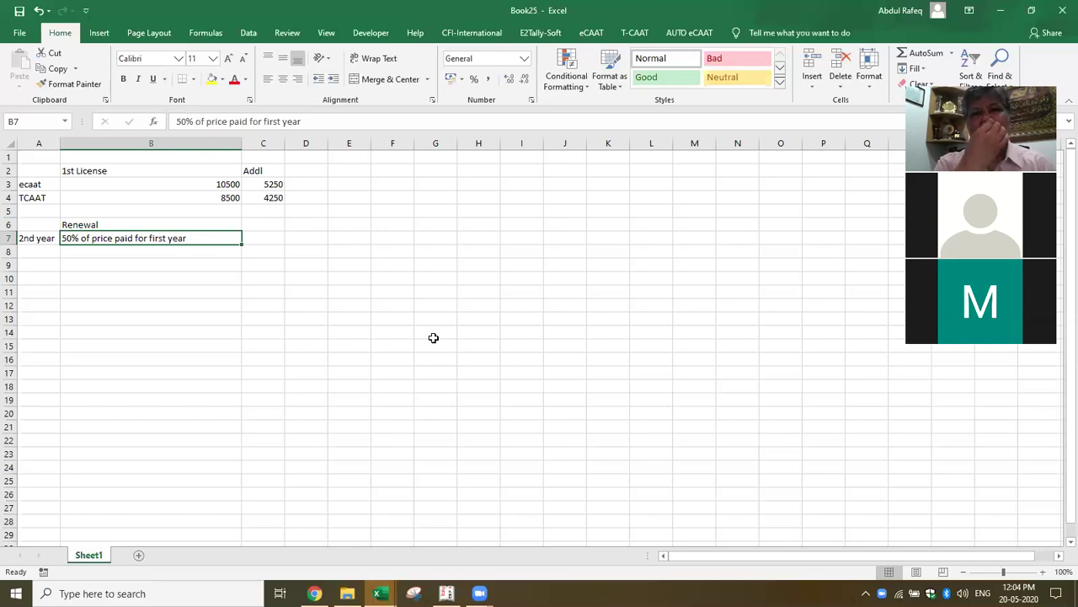
{"action": "left_click", "coordinate": [513, 306]}
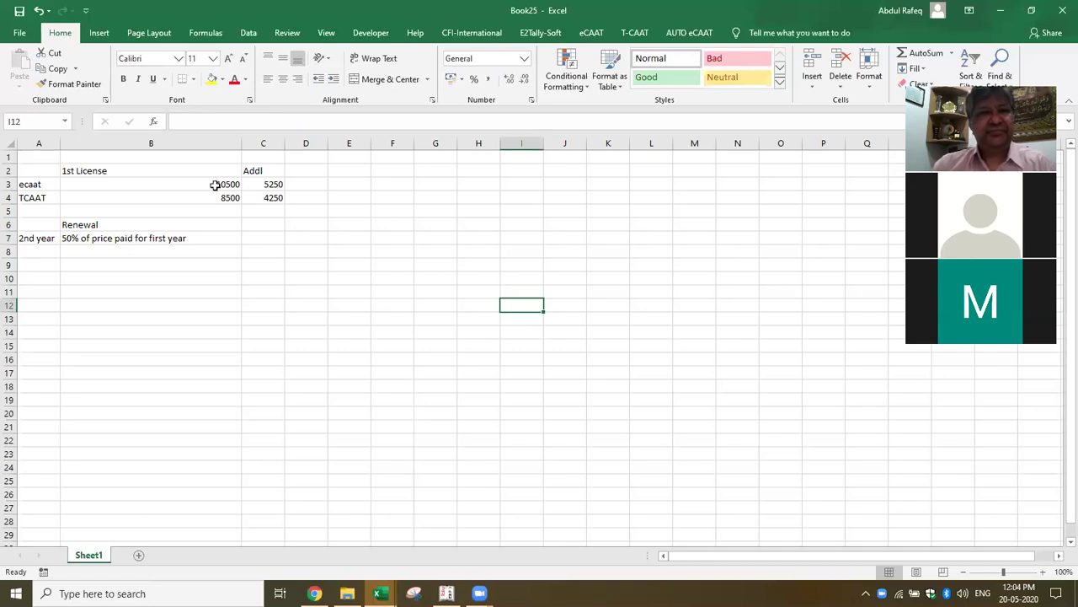
{"action": "left_click", "coordinate": [179, 237]}
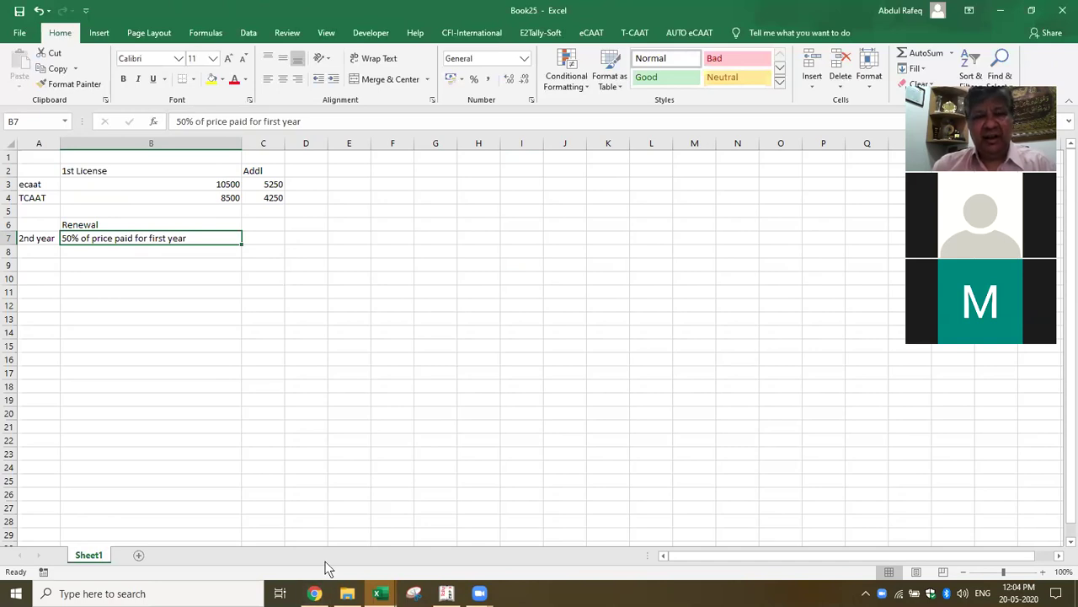
Step: Switch to Chrome and show the links to the brochure, FAQ and videos on the WINCER eCAAT product page
{"action": "left_click", "coordinate": [314, 593]}
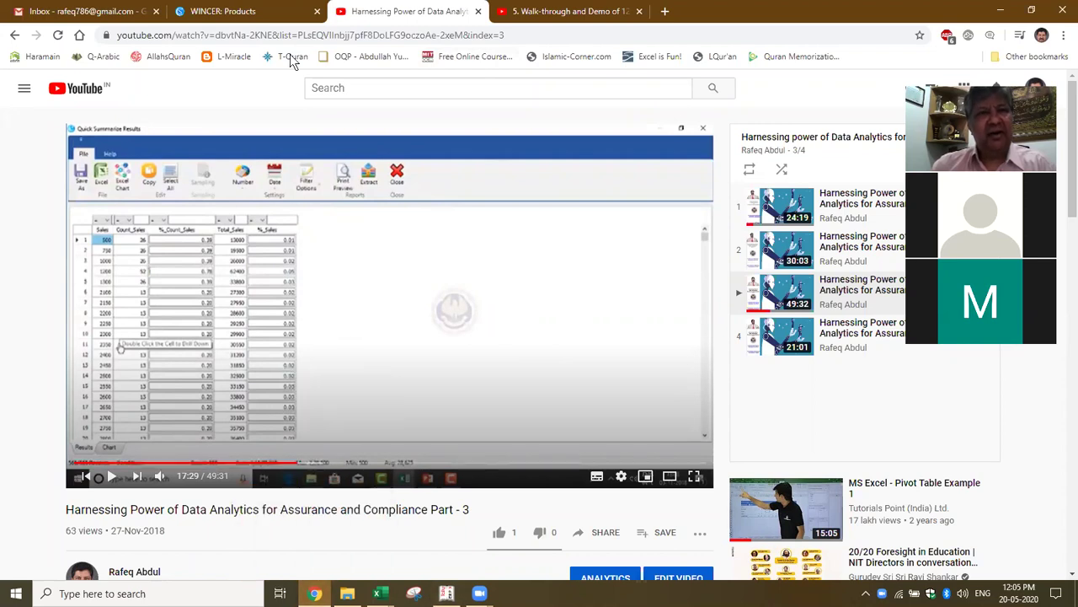
{"action": "left_click", "coordinate": [278, 12]}
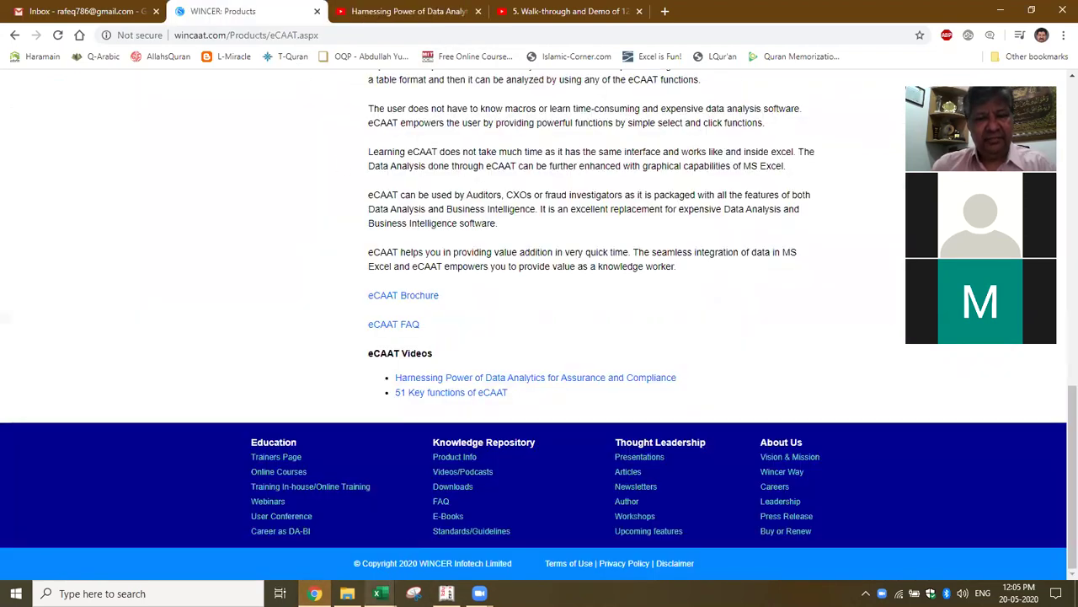
Step: Switch to the eCAAT_Sample_Data workbook in Excel and look over the sales records on the SalesTrans sheet
{"action": "mouse_move", "coordinate": [381, 593]}
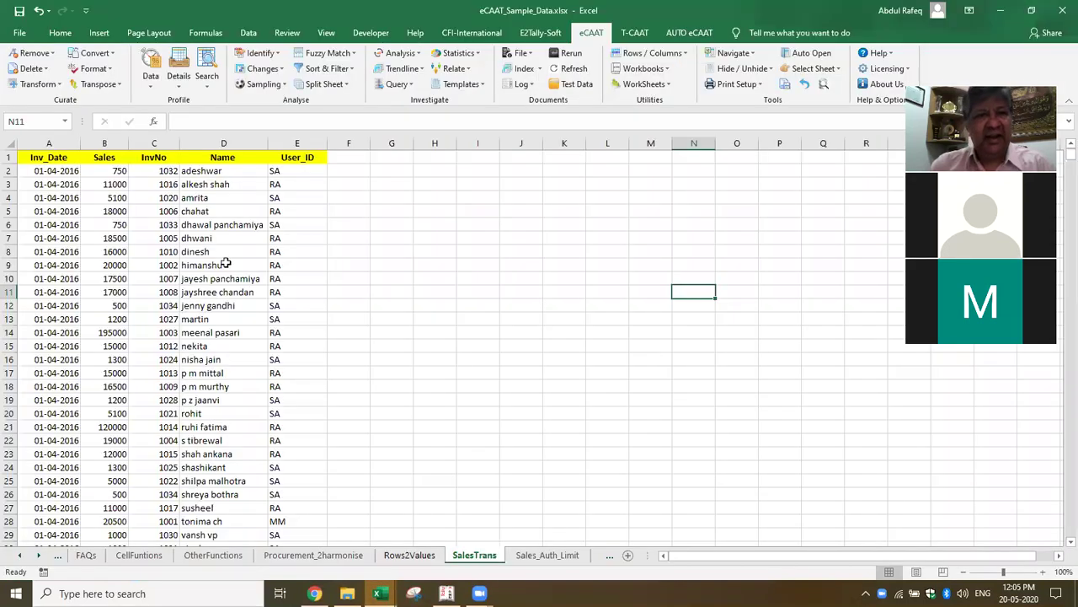
{"action": "left_click", "coordinate": [224, 263]}
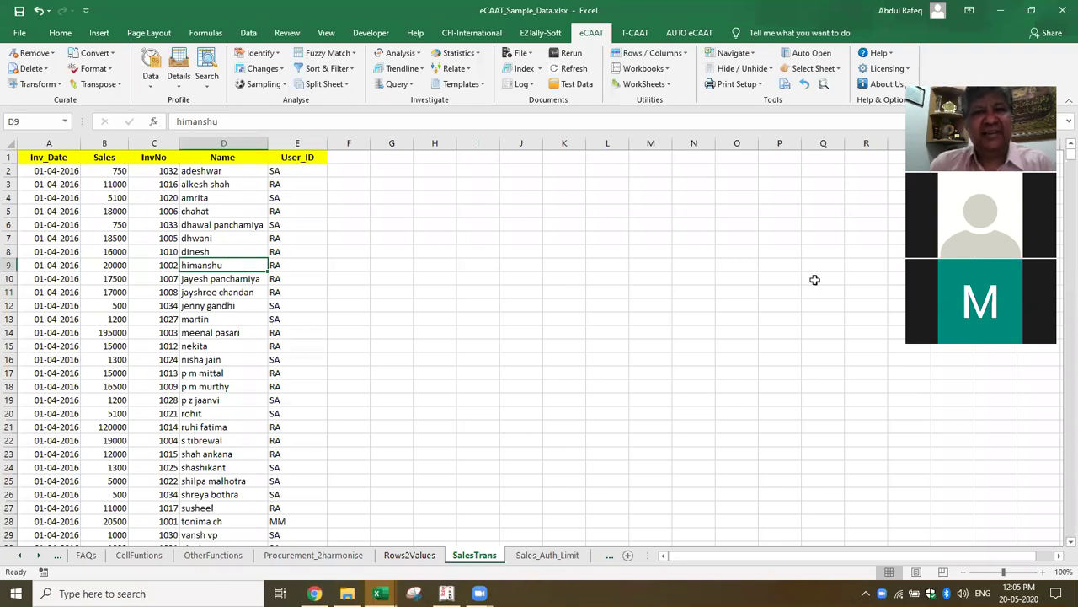
{"action": "left_click", "coordinate": [785, 240]}
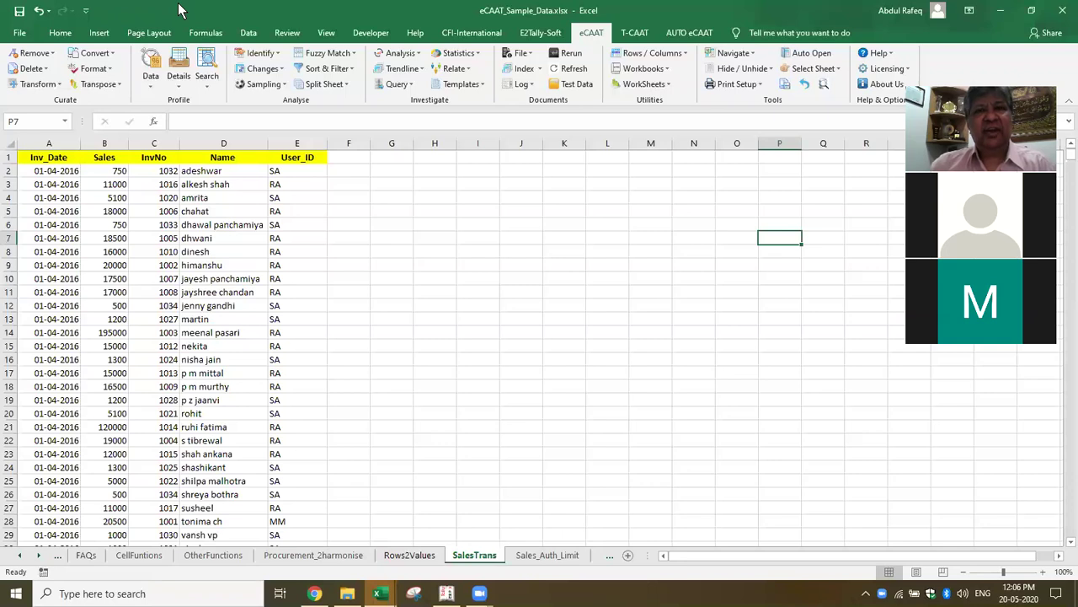
{"action": "left_click", "coordinate": [322, 293]}
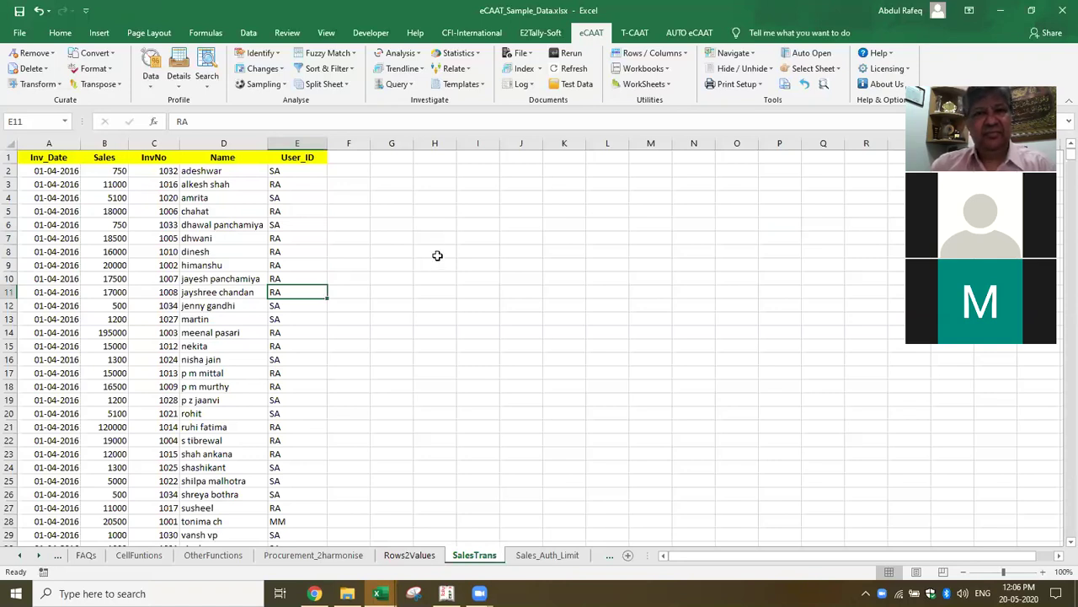
{"action": "left_click", "coordinate": [441, 318]}
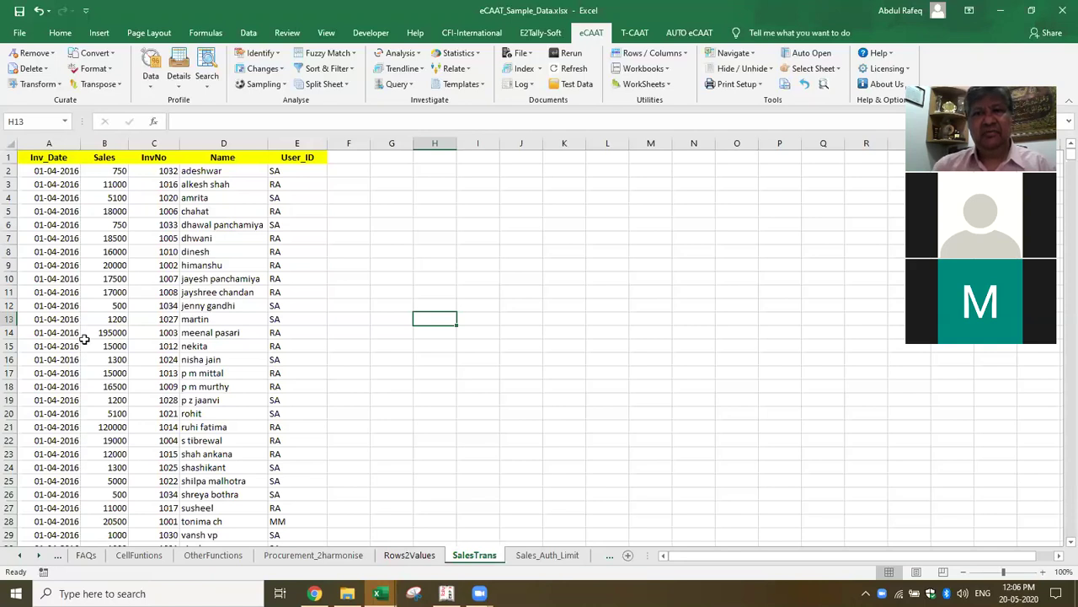
{"action": "left_click", "coordinate": [173, 251]}
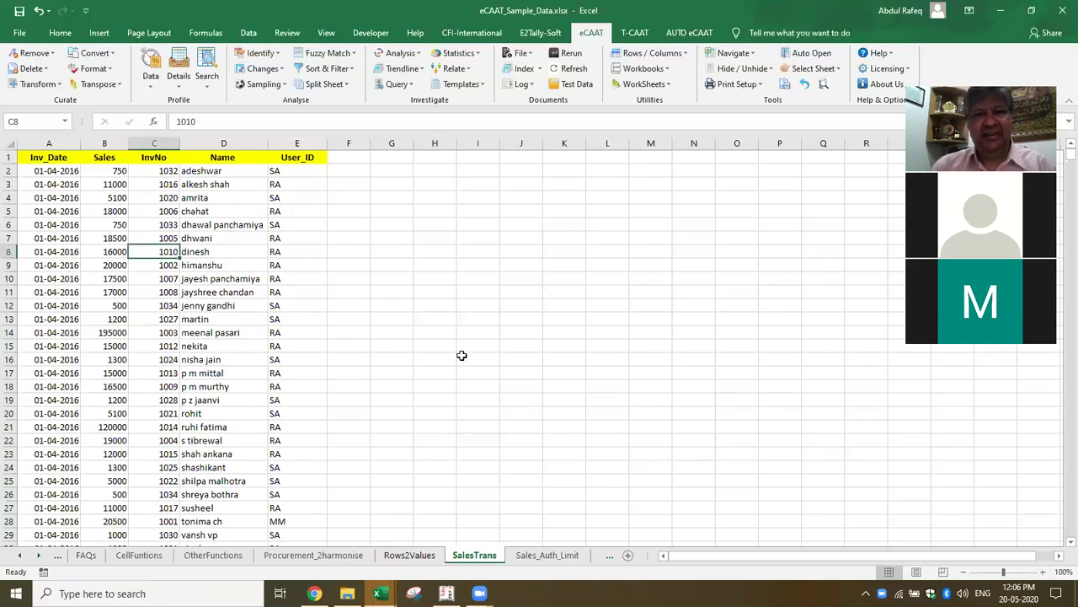
{"action": "left_click", "coordinate": [549, 264]}
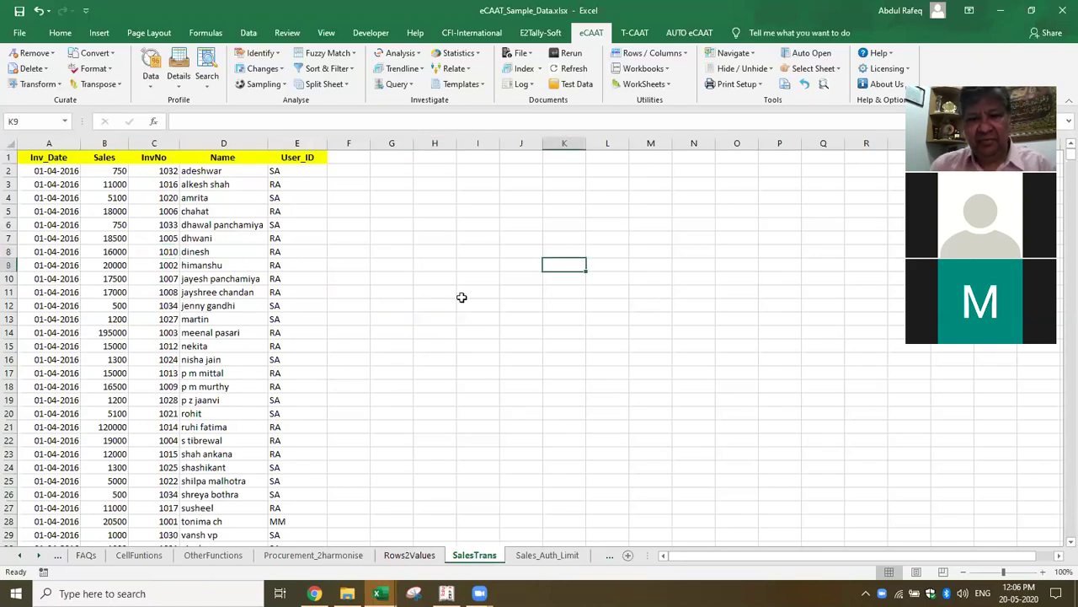
{"action": "left_click", "coordinate": [234, 241]}
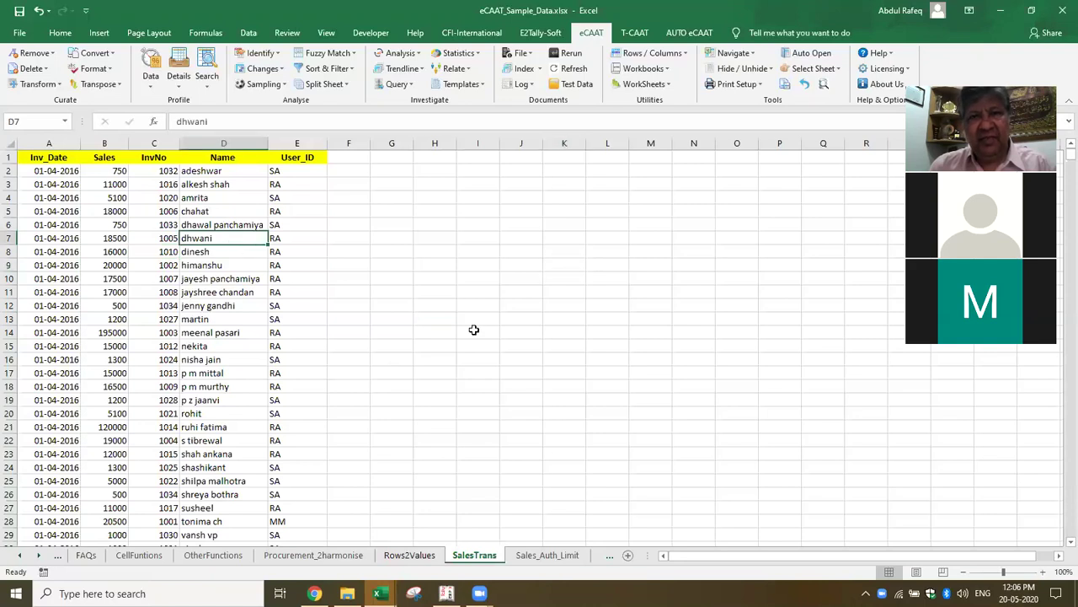
{"action": "left_click", "coordinate": [696, 317]}
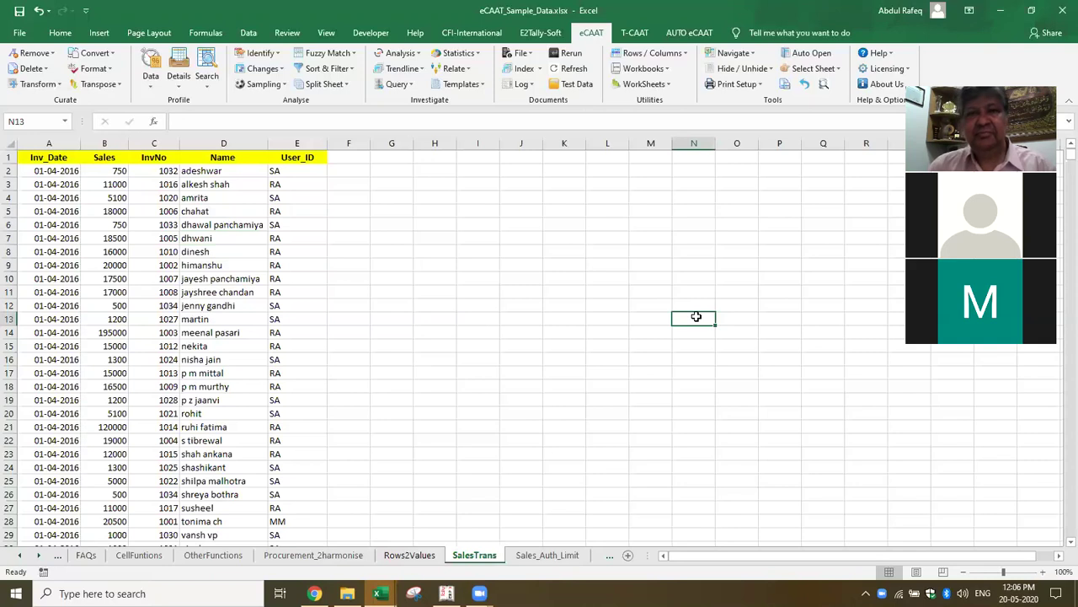
{"action": "left_click", "coordinate": [539, 342]}
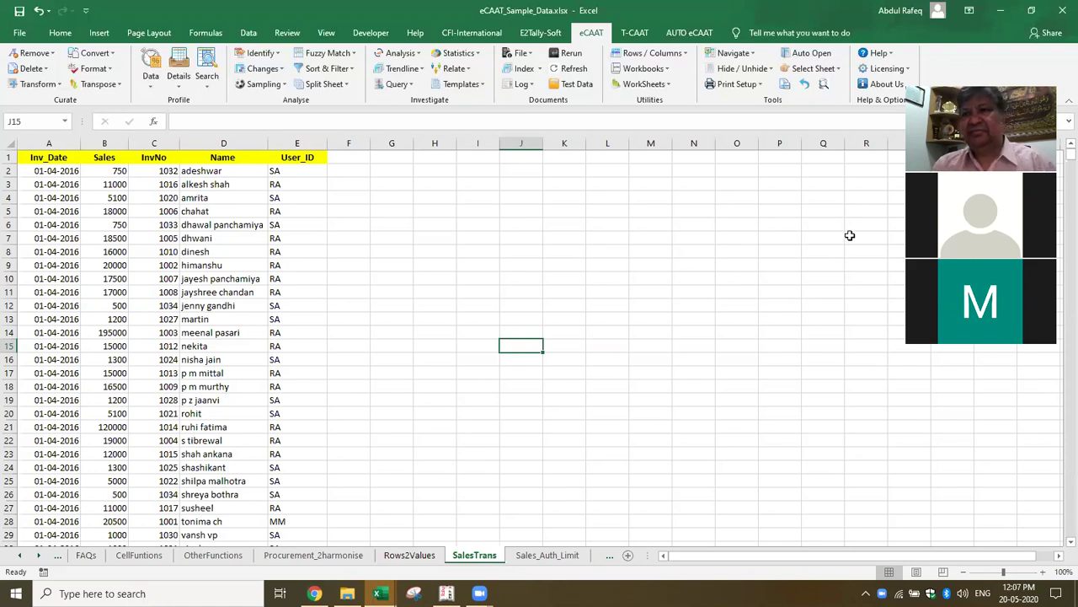
Step: Start closing the eCAAT_Sample_Data workbook and bring up the previews of the open Zoom windows
{"action": "left_click", "coordinate": [1062, 12]}
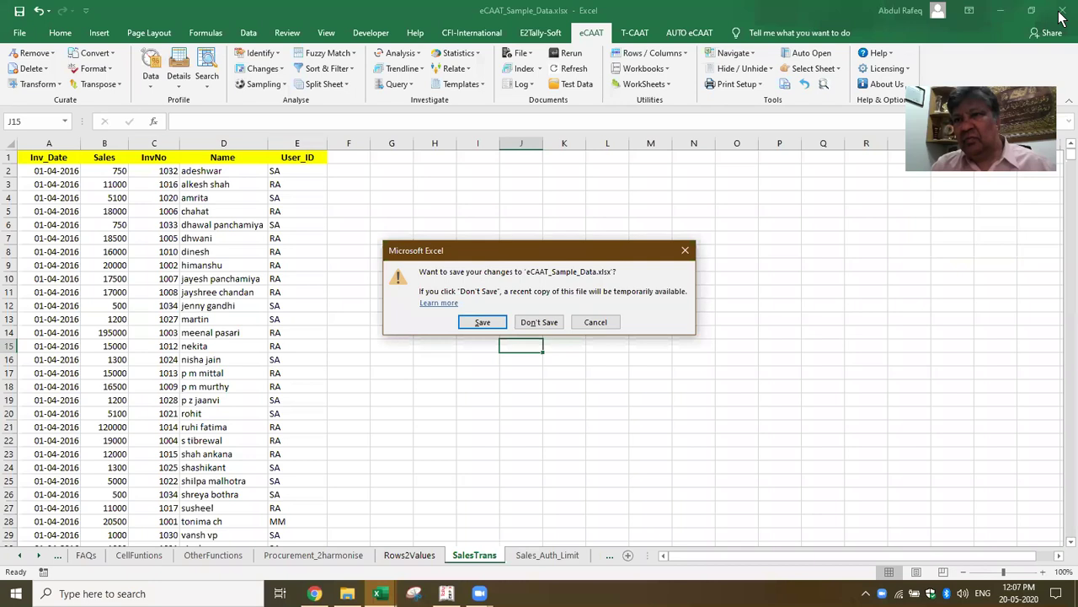
{"action": "left_click", "coordinate": [479, 593]}
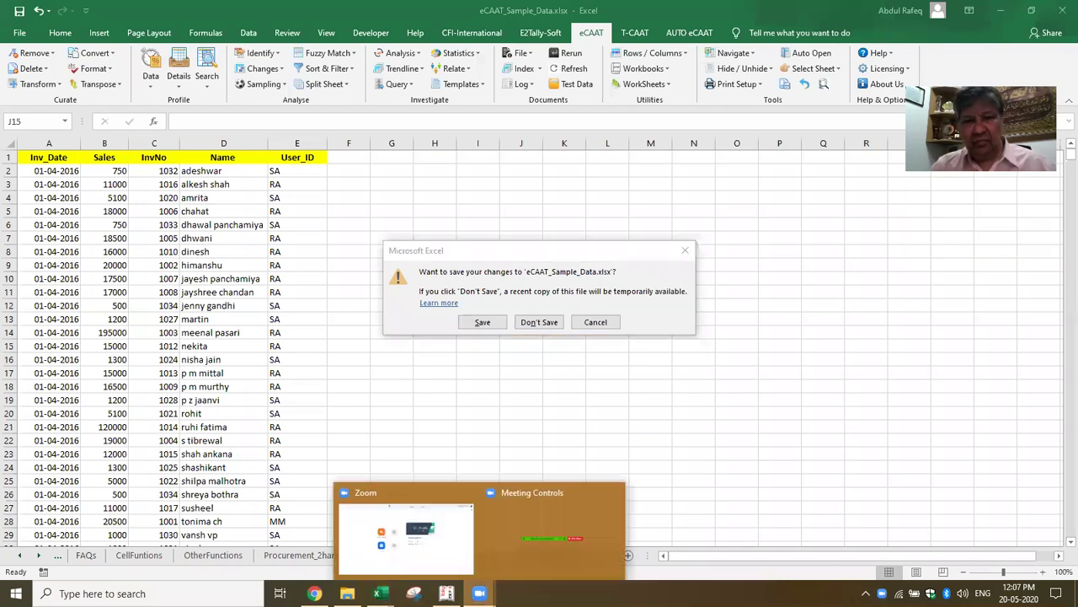
{"action": "left_click", "coordinate": [587, 322]}
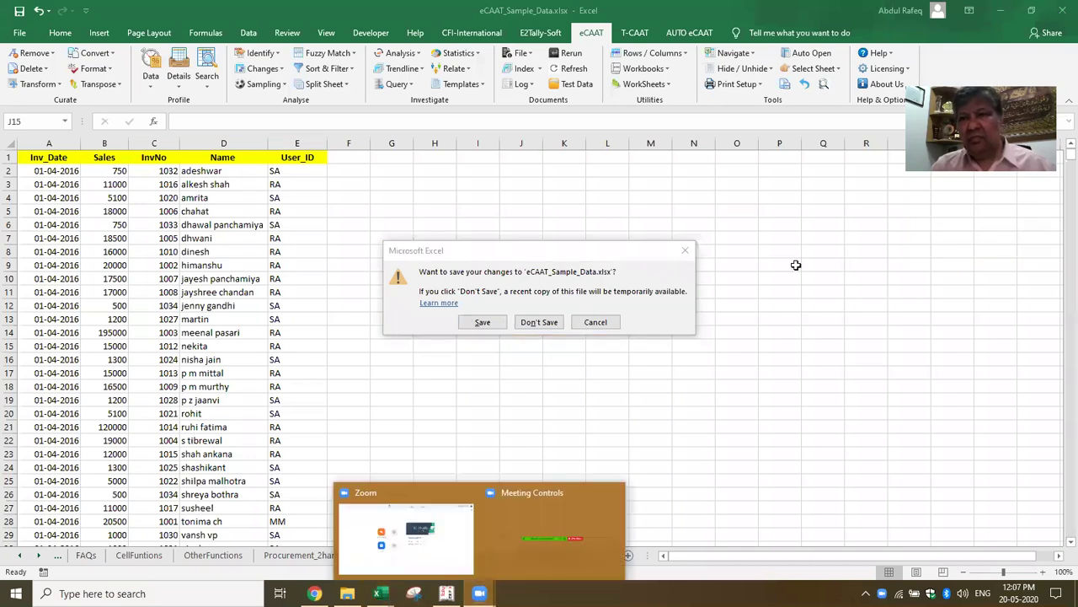